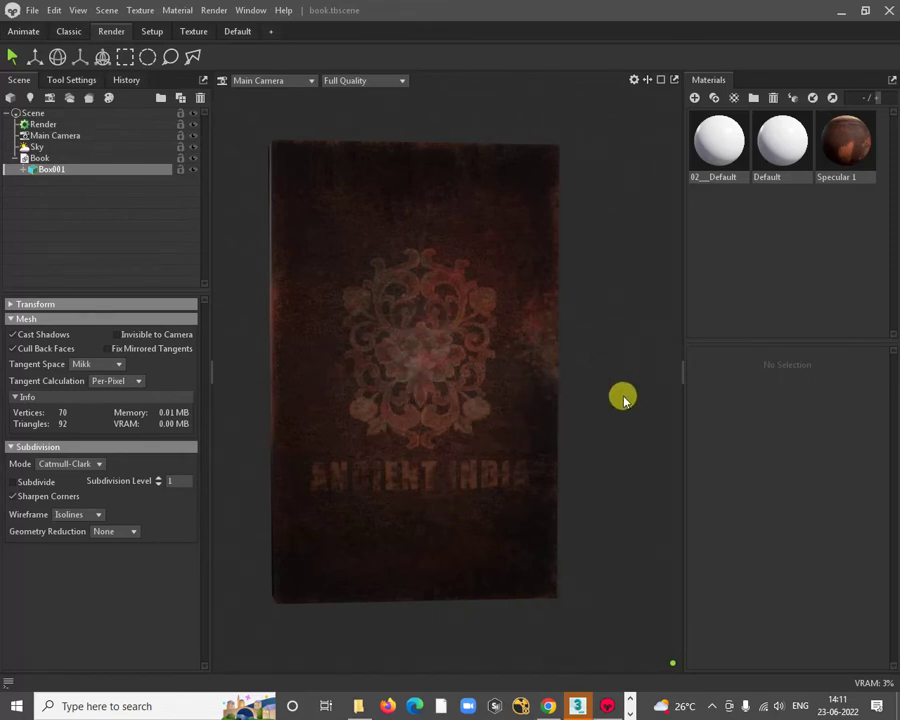
# Step: Turn off Flip X for the Specular 1 material's normal map and compare the leather relief on the book cover
pyautogui.moveTo(597, 406); pyautogui.dragTo(562, 408)
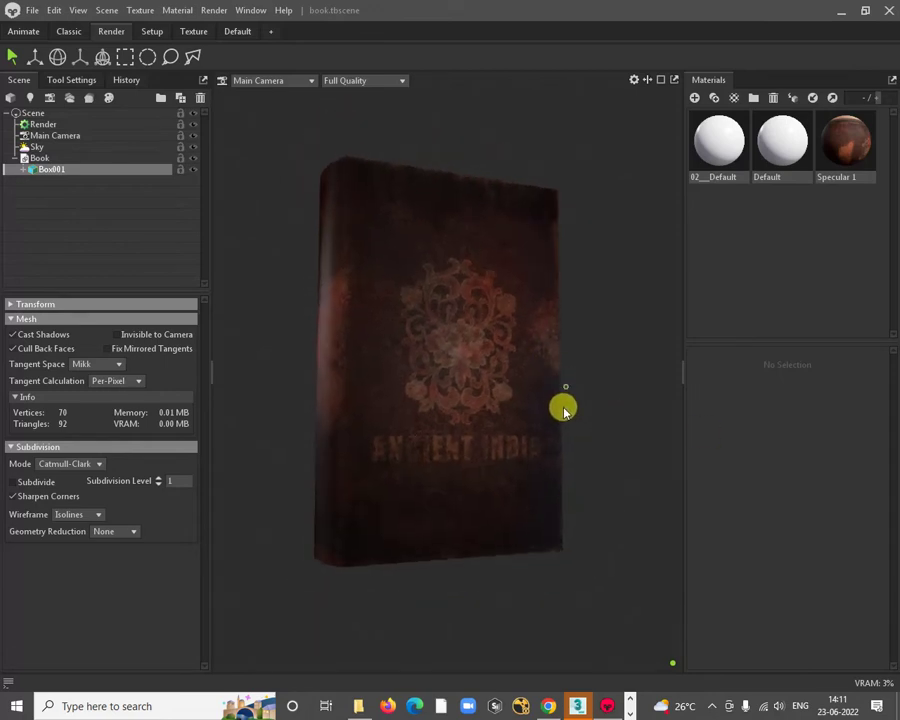
pyautogui.click(858, 137)
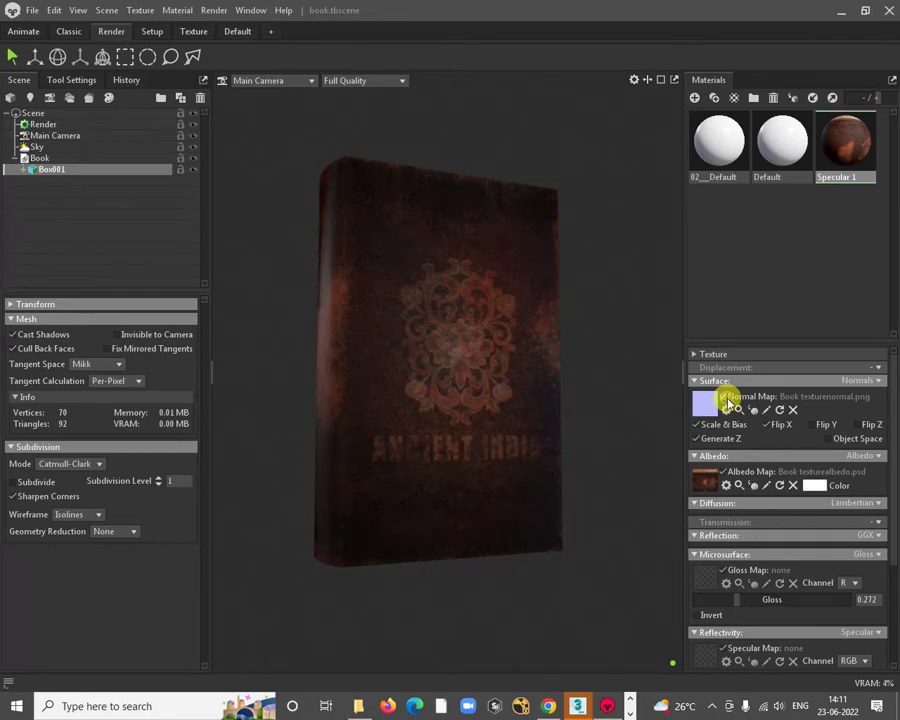
pyautogui.scroll(5, 383, 345)
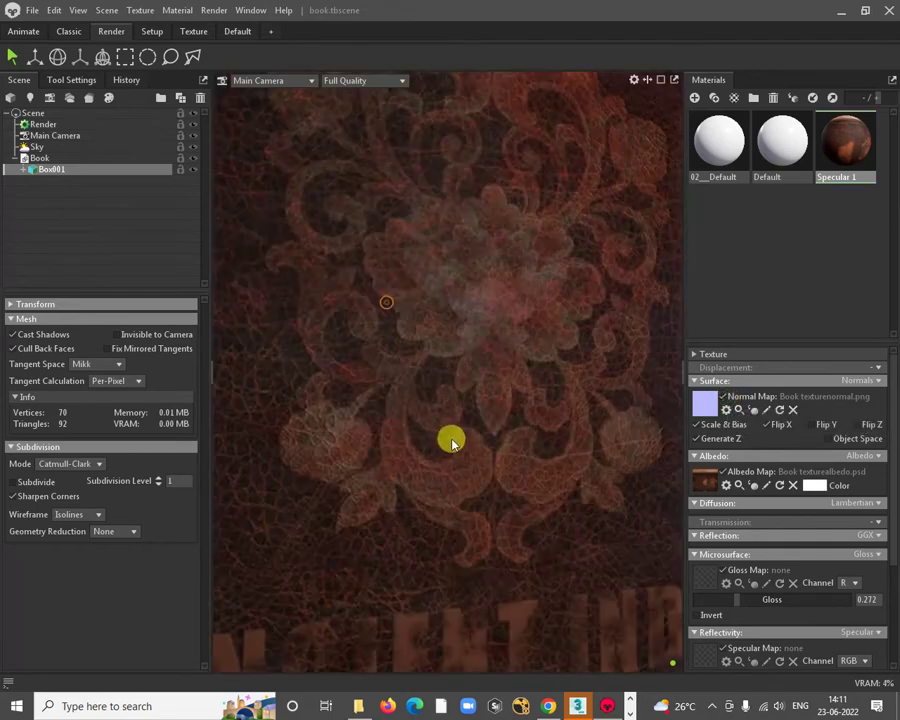
pyautogui.scroll(-5, 451, 441)
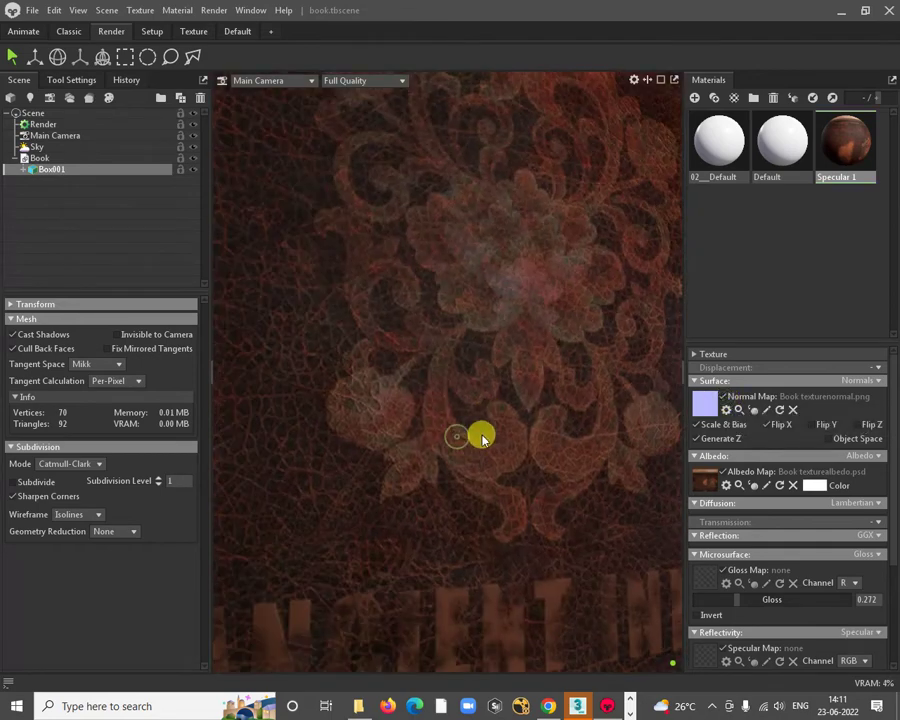
pyautogui.moveTo(392, 400); pyautogui.dragTo(396, 353)
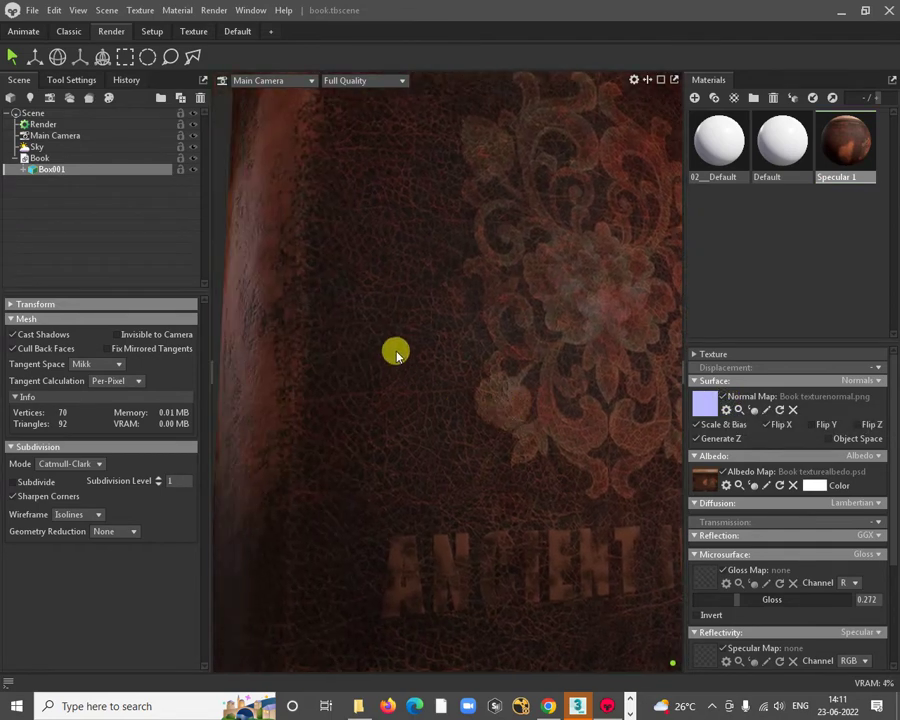
pyautogui.scroll(5, 396, 353)
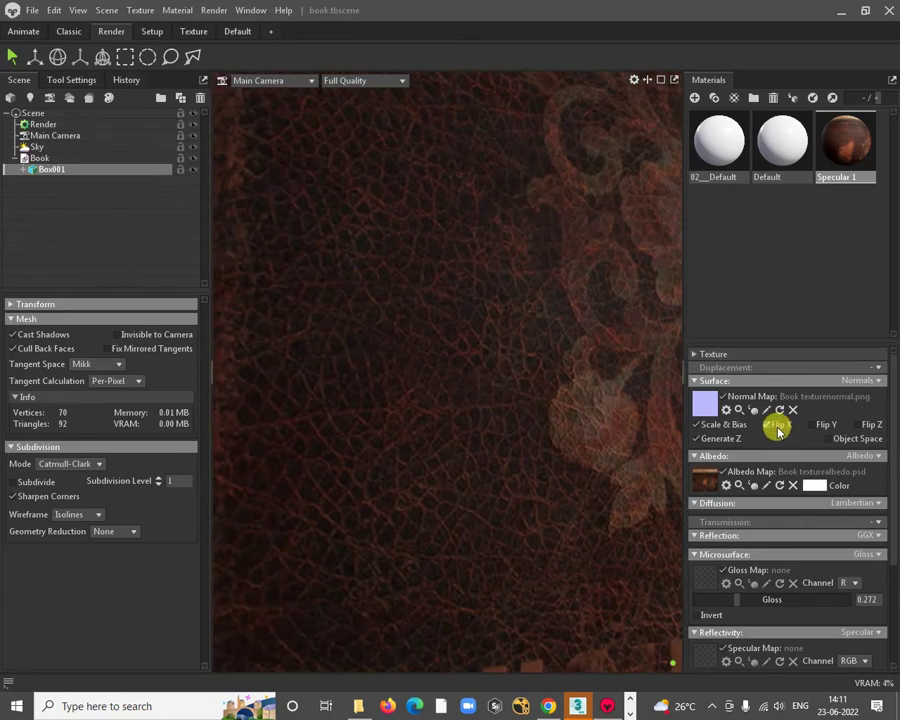
pyautogui.click(779, 428)
pyautogui.moveTo(445, 408)
pyautogui.mouseDown()
pyautogui.moveTo(458, 428)
pyautogui.moveTo(536, 404)
pyautogui.mouseUp()
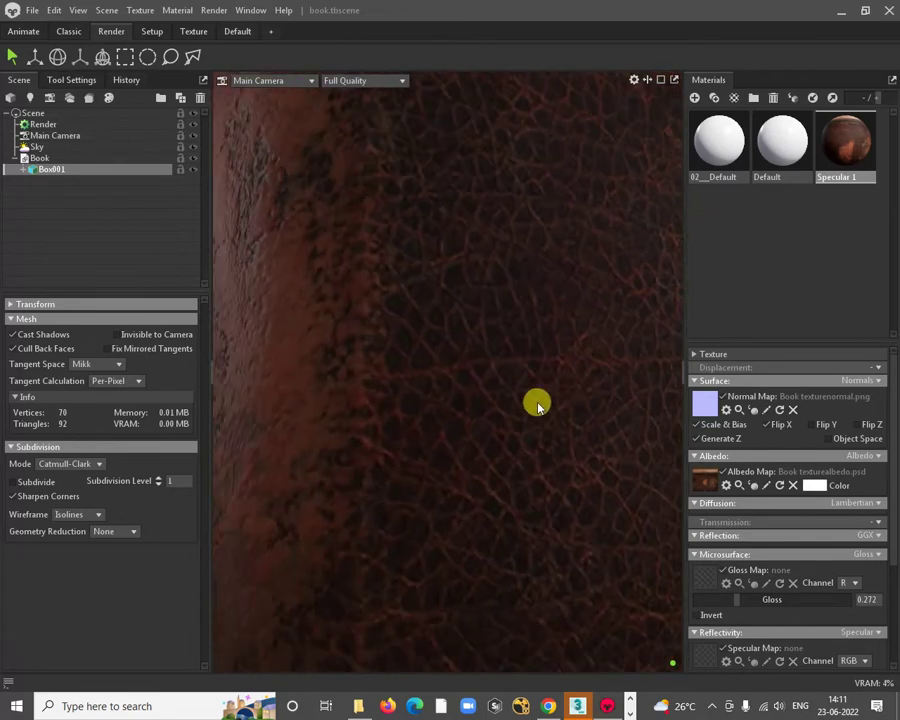
pyautogui.click(770, 426)
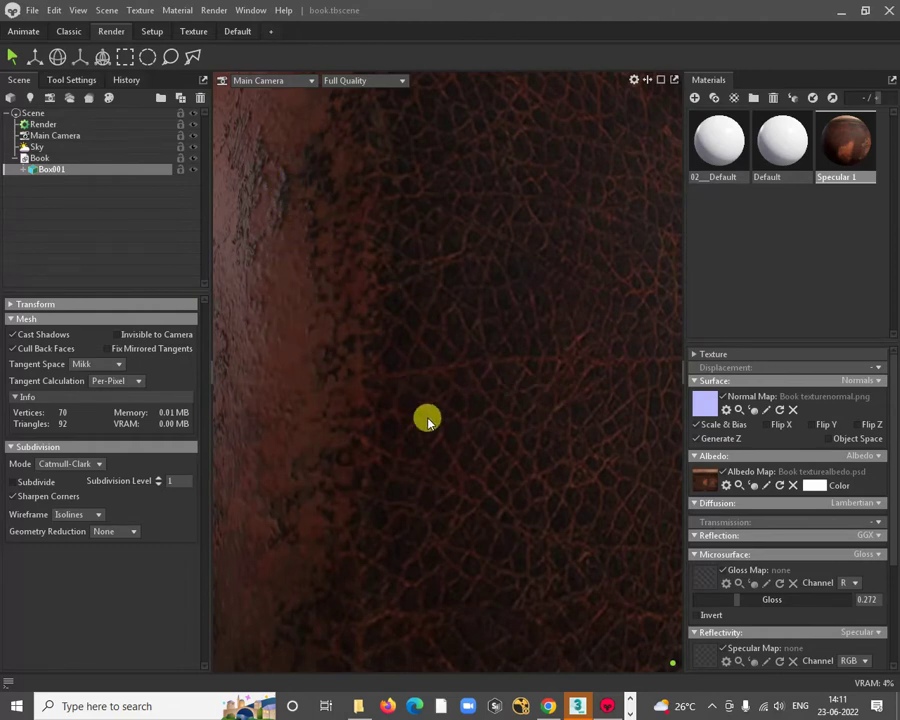
pyautogui.press('f')
pyautogui.scroll(5, 466, 415)
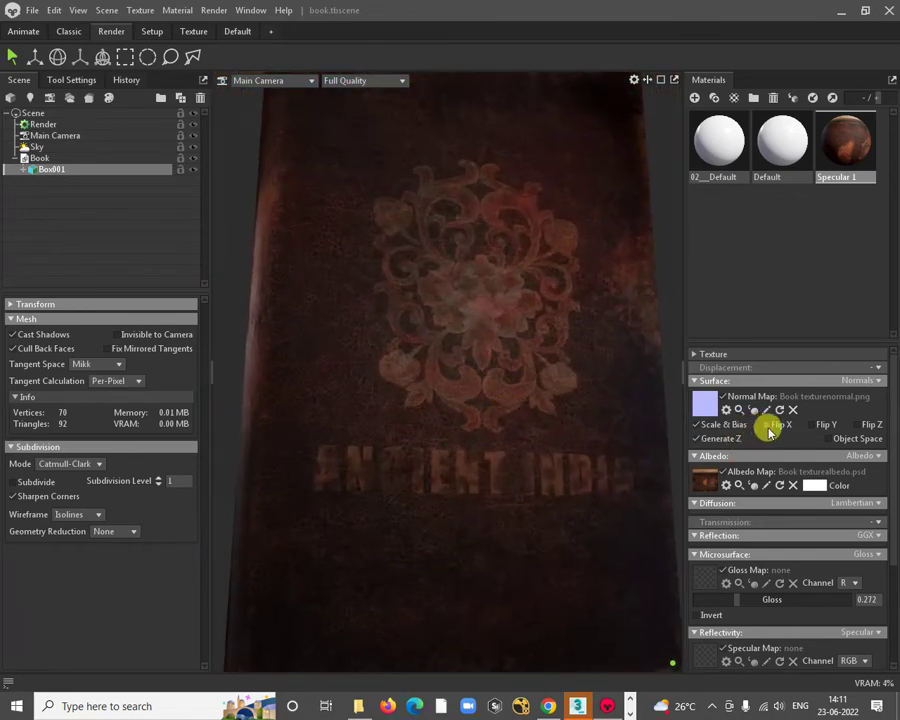
pyautogui.scroll(-5, 500, 428)
pyautogui.moveTo(500, 428); pyautogui.dragTo(474, 366)
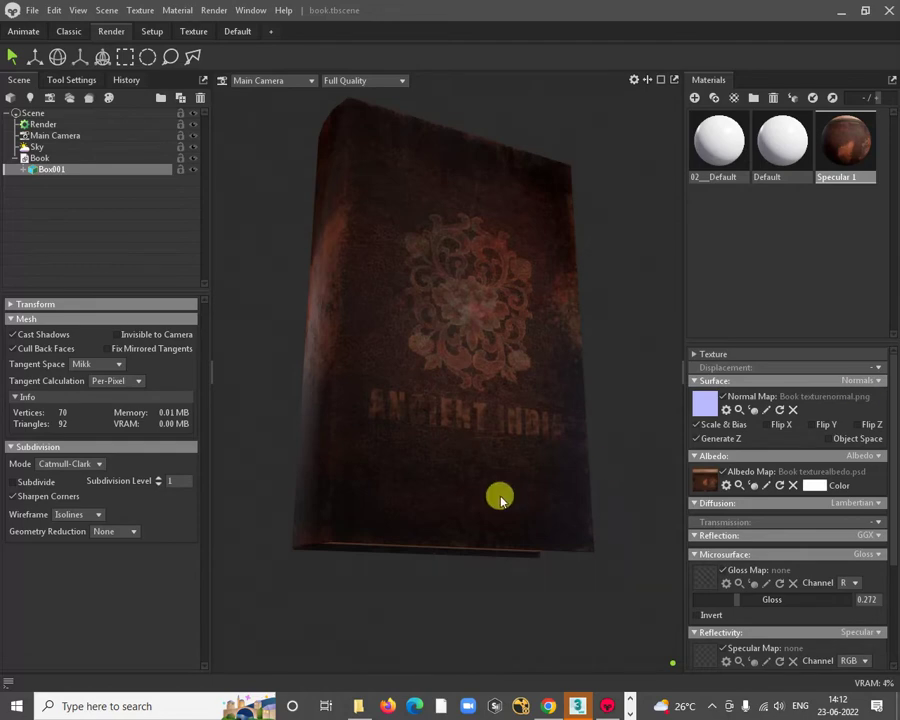
# Step: Switch to Photoshop and open the image 50569457-decorative-floral-frame-with-ornament-in-retro-style.jpg from the Desktop
pyautogui.hotkey('alt', 'Tab')
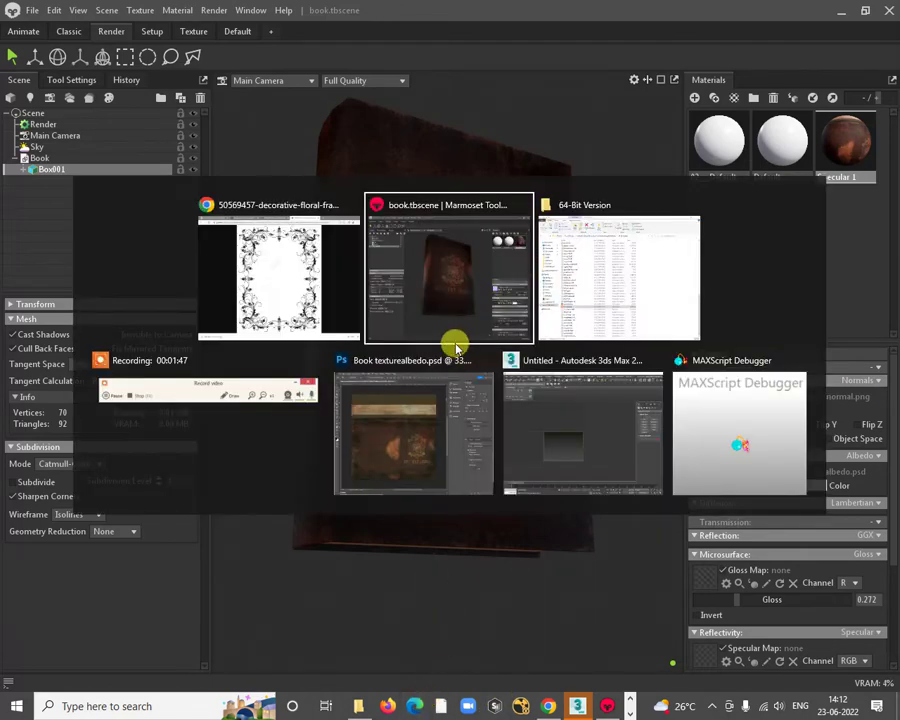
pyautogui.click(383, 423)
pyautogui.click(418, 273)
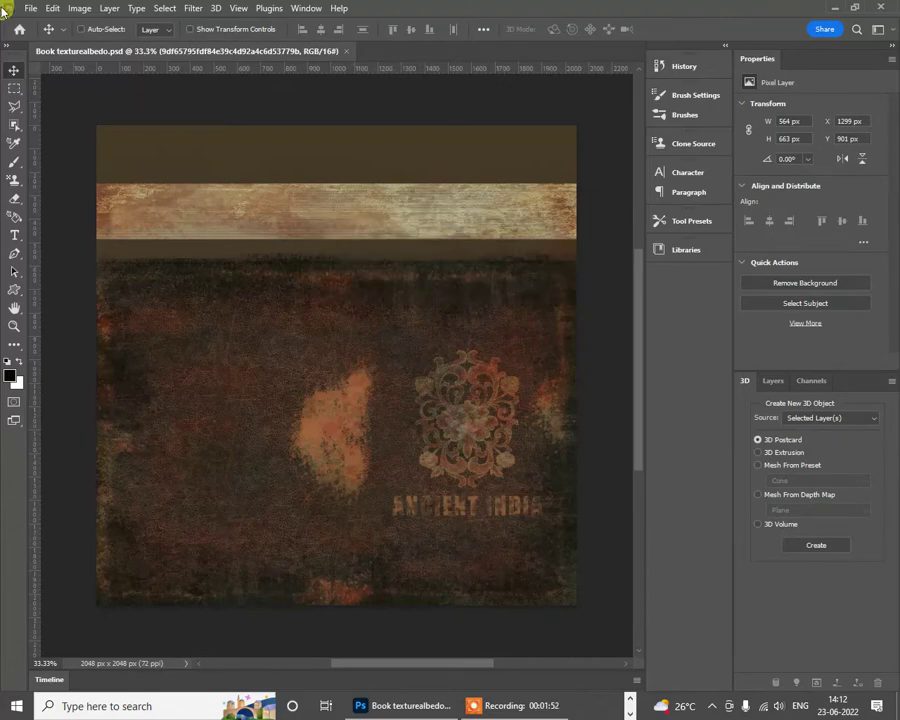
pyautogui.click(33, 12)
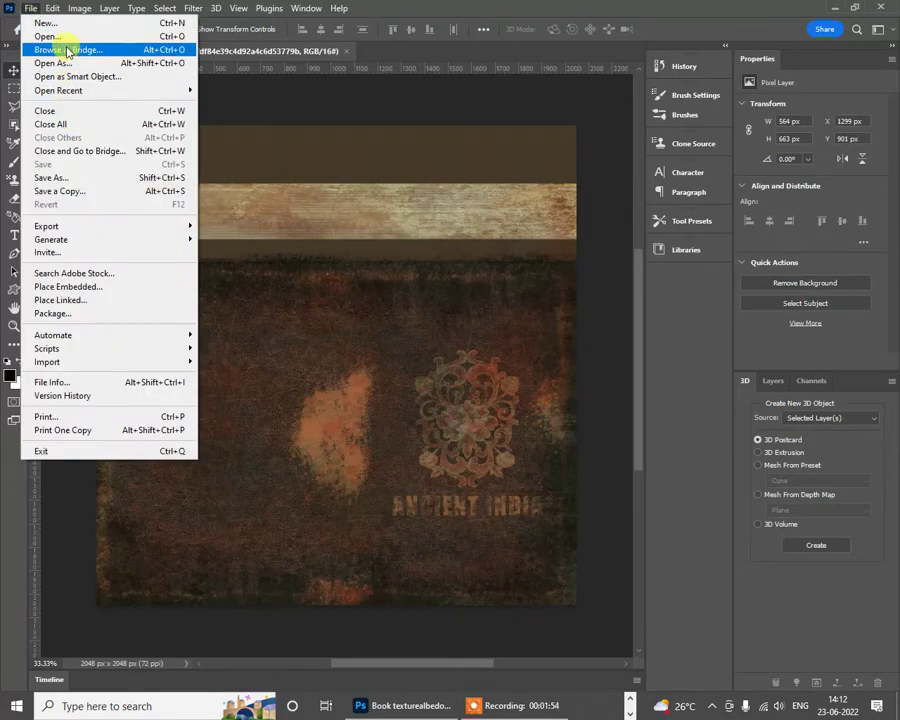
pyautogui.click(65, 40)
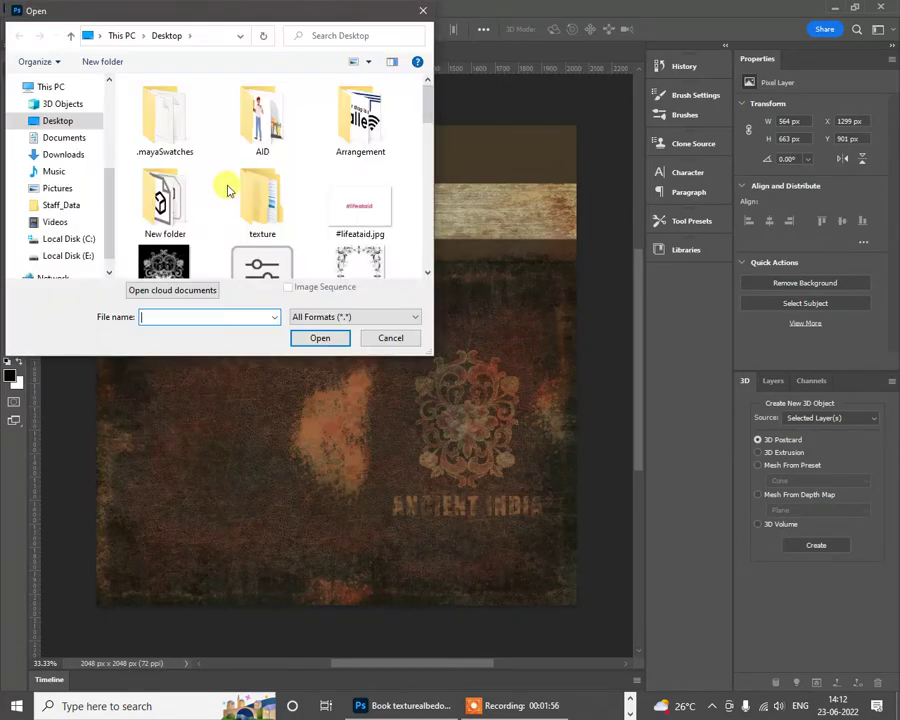
pyautogui.scroll(-3, 408, 212)
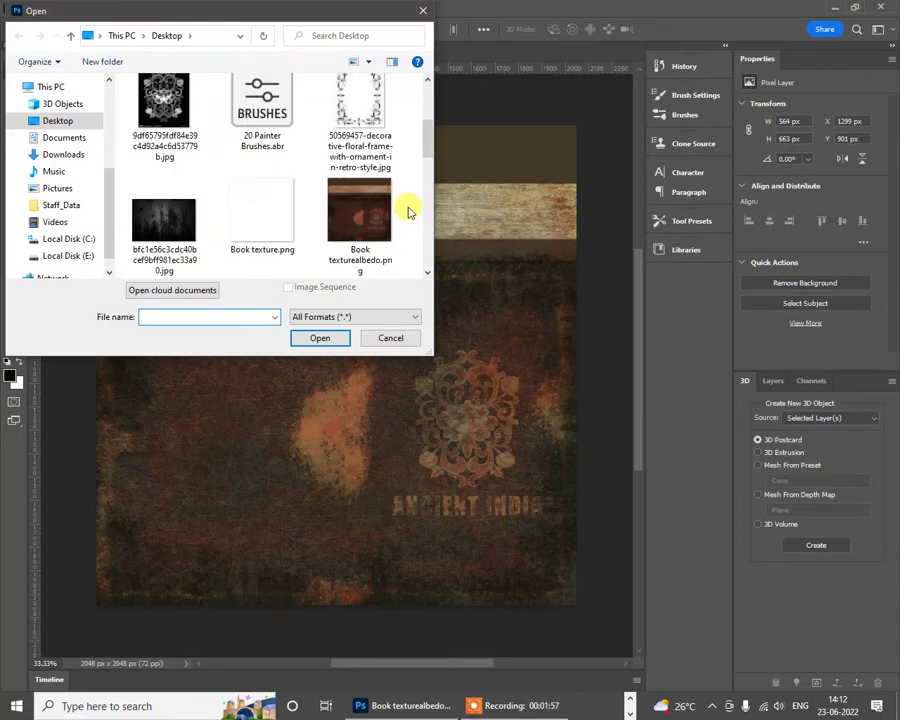
pyautogui.doubleClick(367, 113)
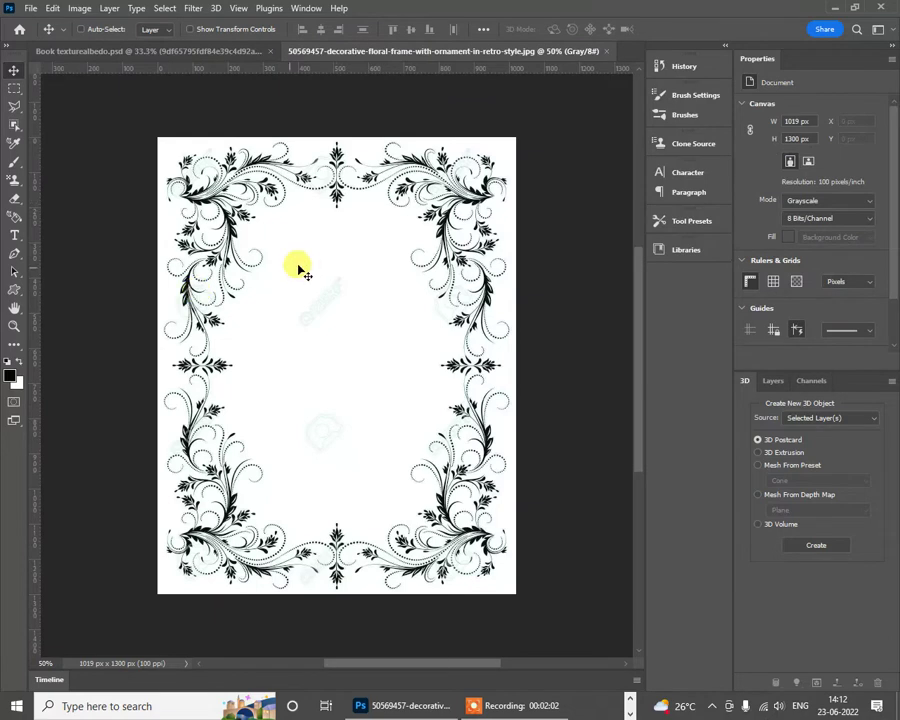
# Step: Select the frame image's white background with Color Range and invert the selection so it covers the black floral ornament
pyautogui.click(163, 8)
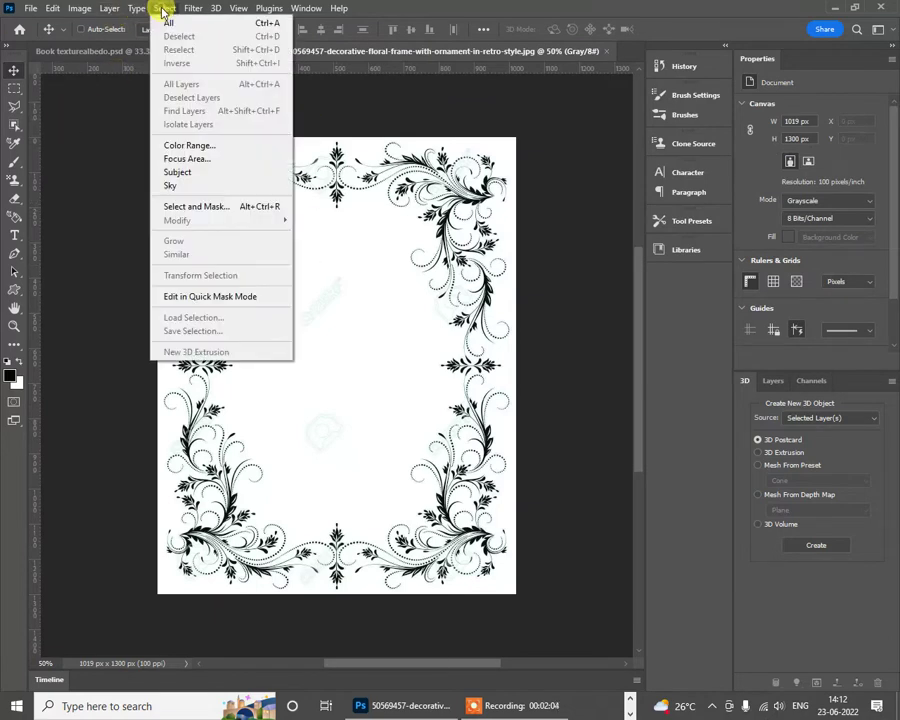
pyautogui.click(205, 148)
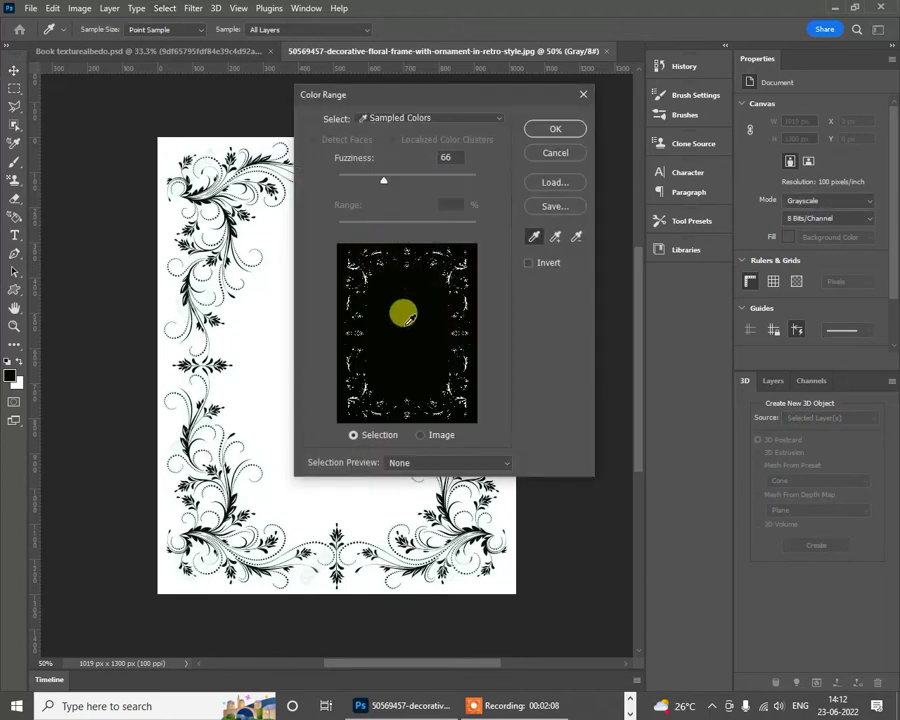
pyautogui.click(404, 307)
pyautogui.click(555, 128)
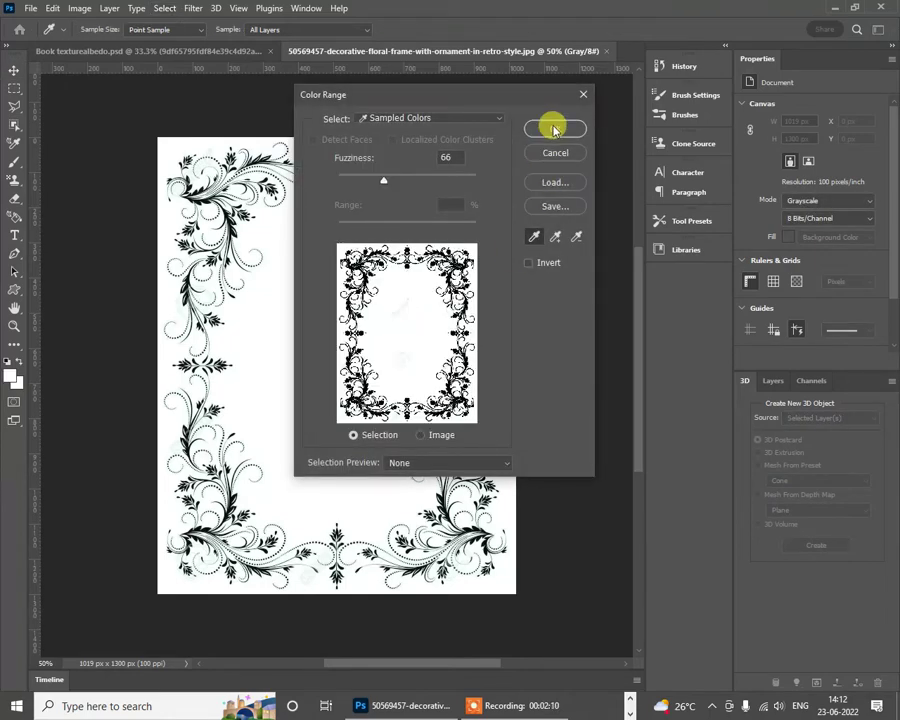
pyautogui.click(15, 88)
pyautogui.rightClick(174, 147)
pyautogui.click(300, 238)
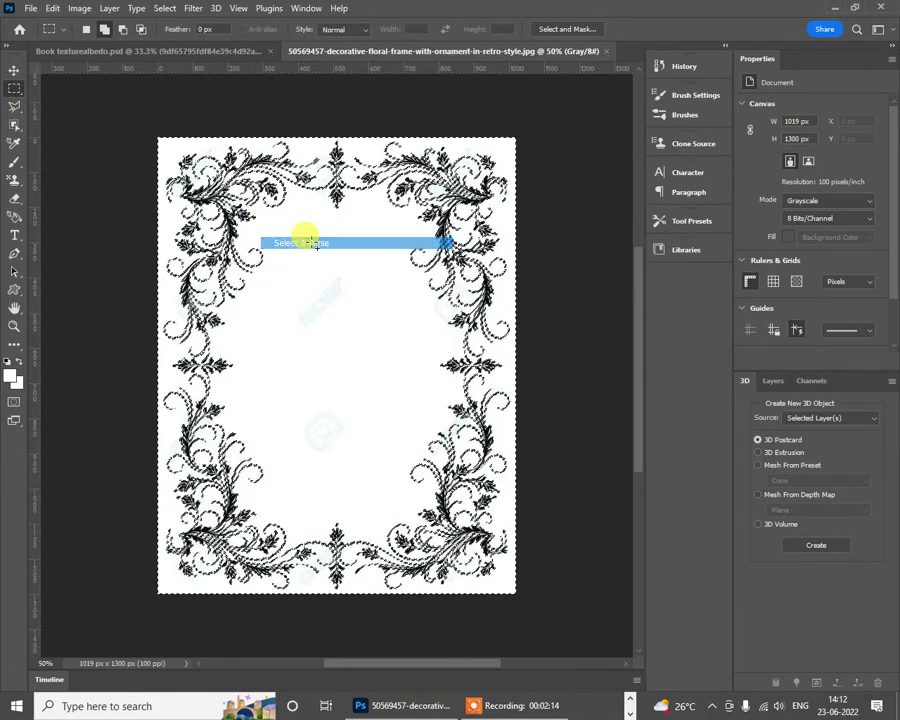
# Step: Paste the copied floral ornament into the Book texturealbedo.psd document
pyautogui.click(115, 51)
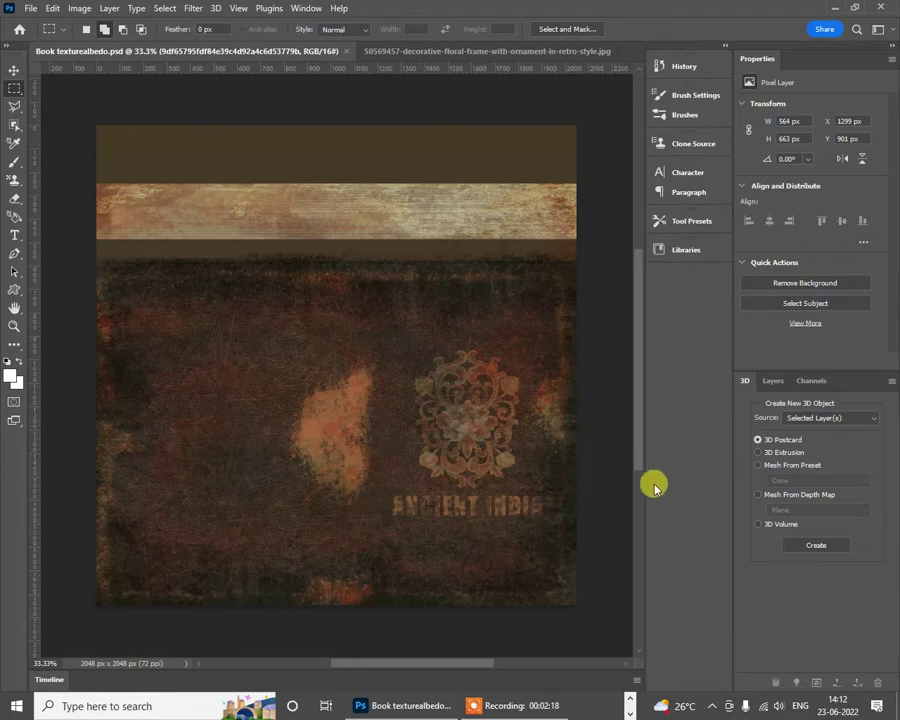
pyautogui.click(773, 381)
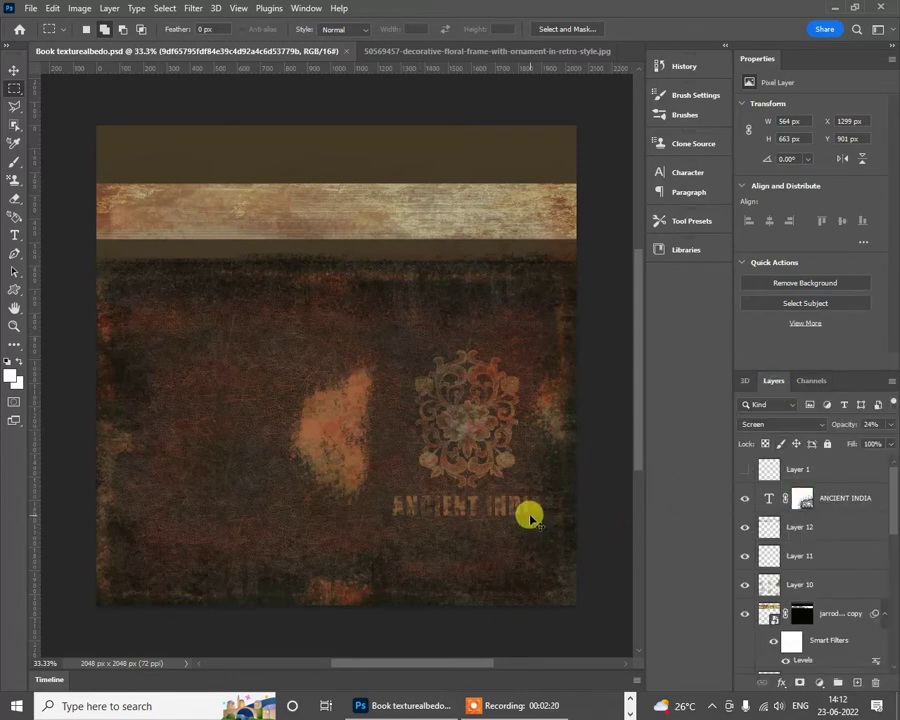
pyautogui.hotkey('ctrl', 'v')
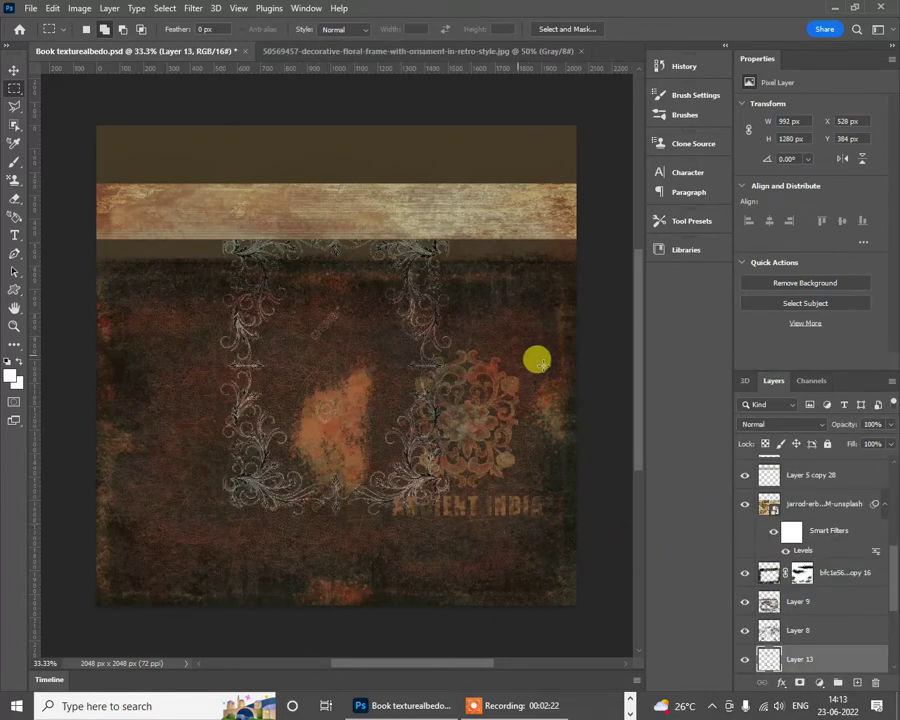
# Step: Move the pasted frame over the front cover around the emblem and title, and stretch its height to about 113.75%
pyautogui.click(13, 68)
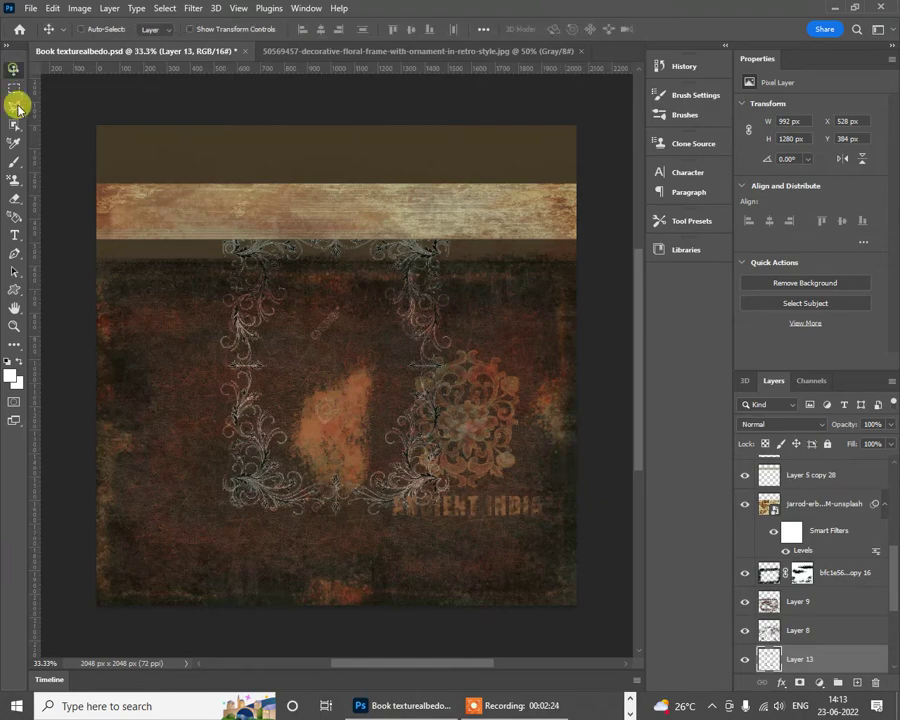
pyautogui.moveTo(425, 356); pyautogui.dragTo(548, 426)
pyautogui.hotkey('ctrl', 't')
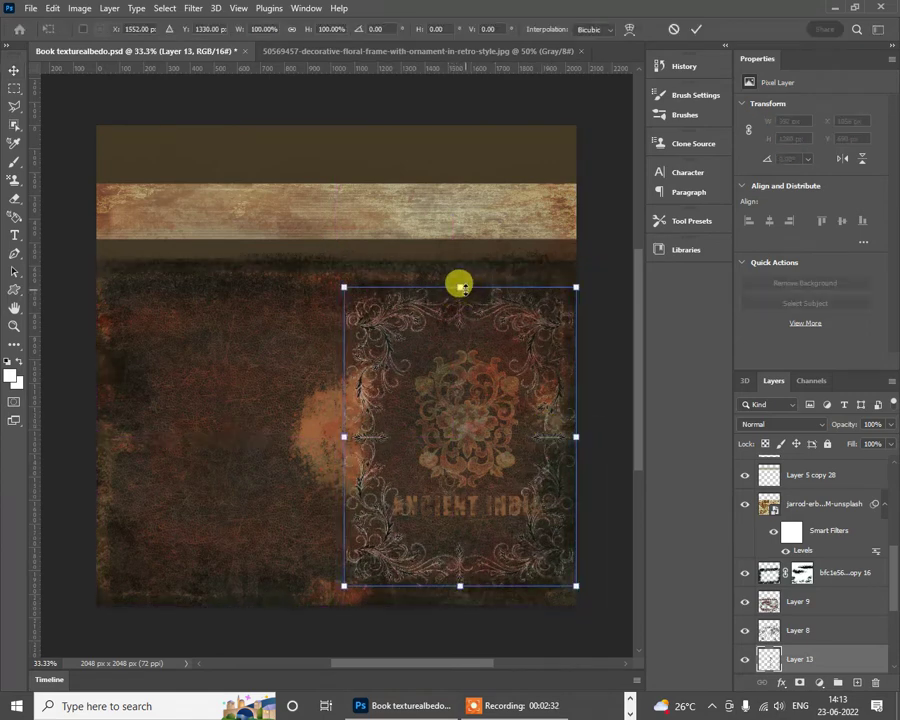
pyautogui.moveTo(459, 288); pyautogui.dragTo(459, 264)
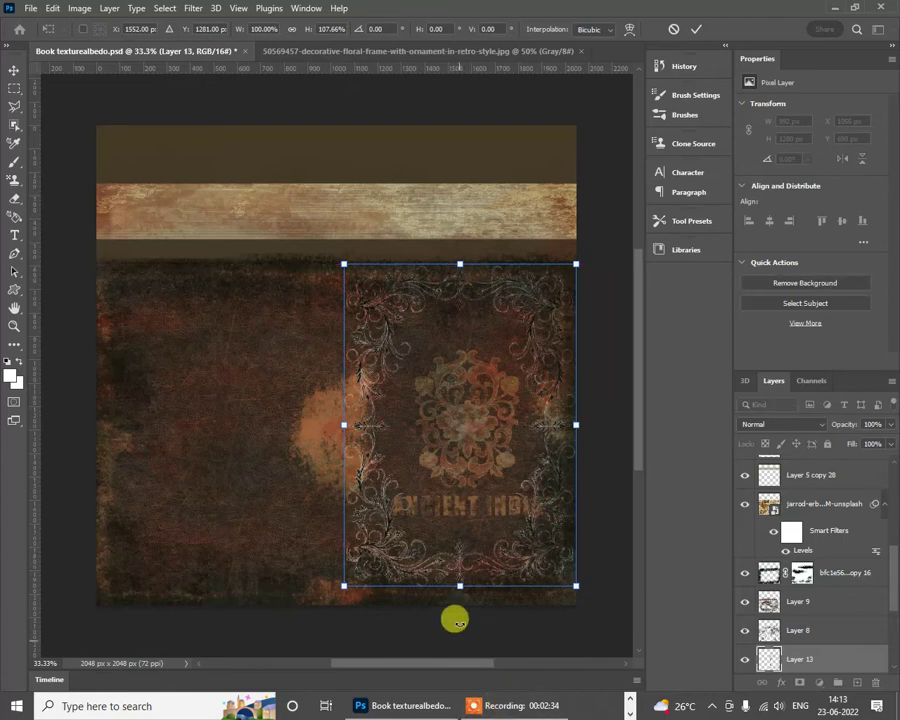
pyautogui.moveTo(459, 585); pyautogui.dragTo(457, 600)
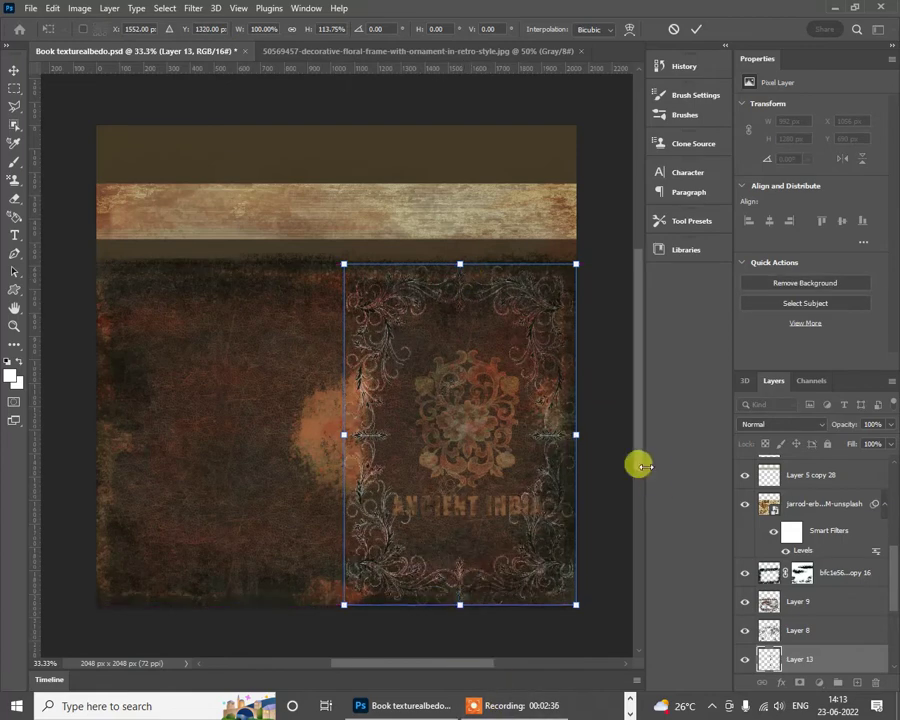
pyautogui.moveTo(576, 435); pyautogui.dragTo(573, 433)
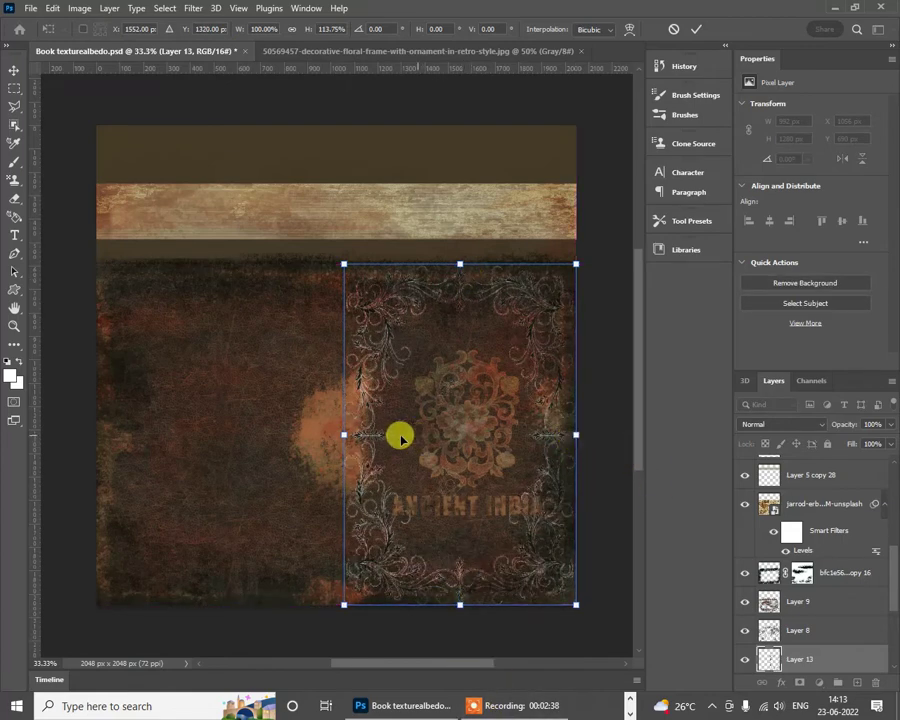
pyautogui.press('Return')
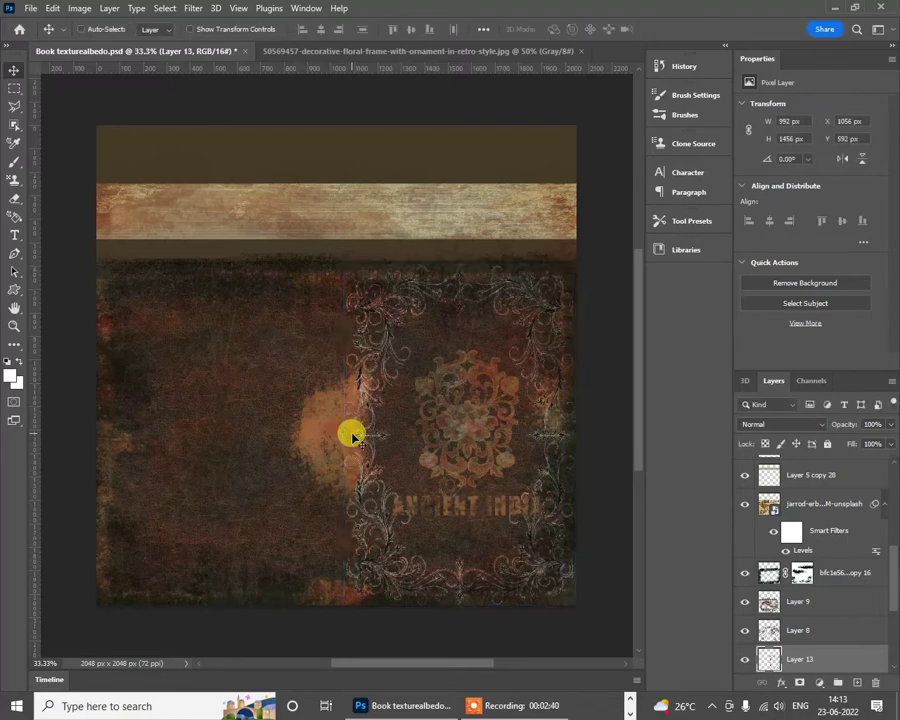
# Step: Load the pasted frame's outline as a selection and, with its layer hidden, add a new layer above the ANCIENT INDIA text
pyautogui.keyDown('ctrl'); pyautogui.click(755, 659); pyautogui.keyUp('ctrl')
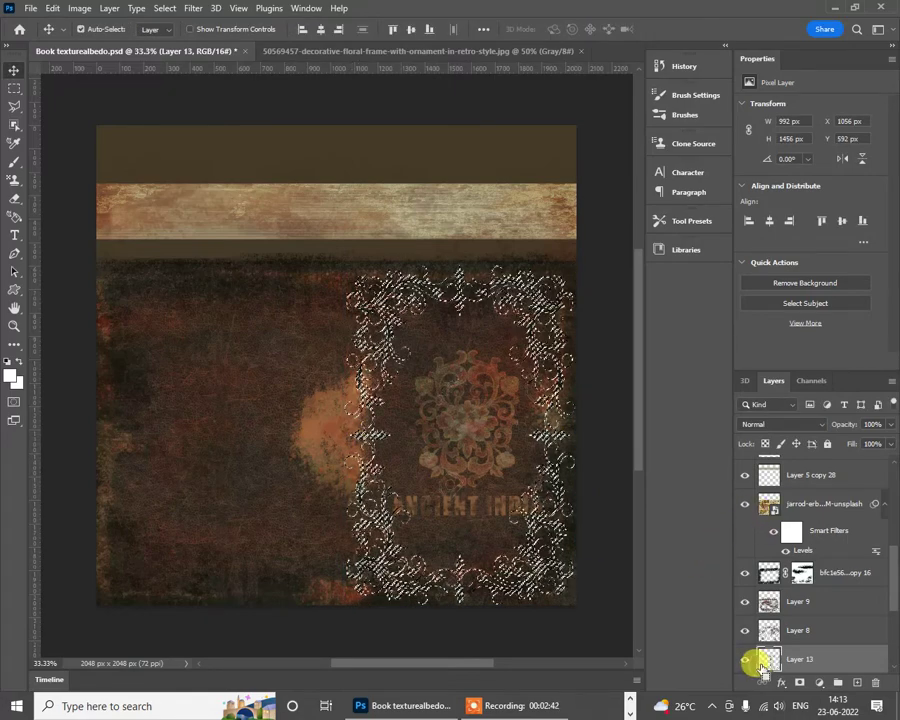
pyautogui.click(744, 659)
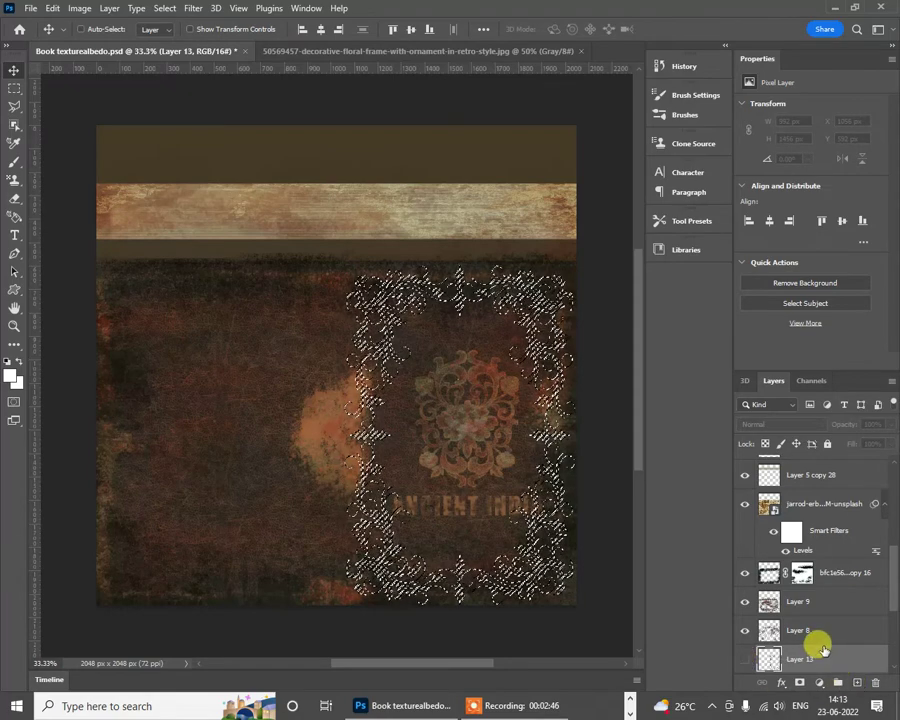
pyautogui.scroll(6, 796, 508)
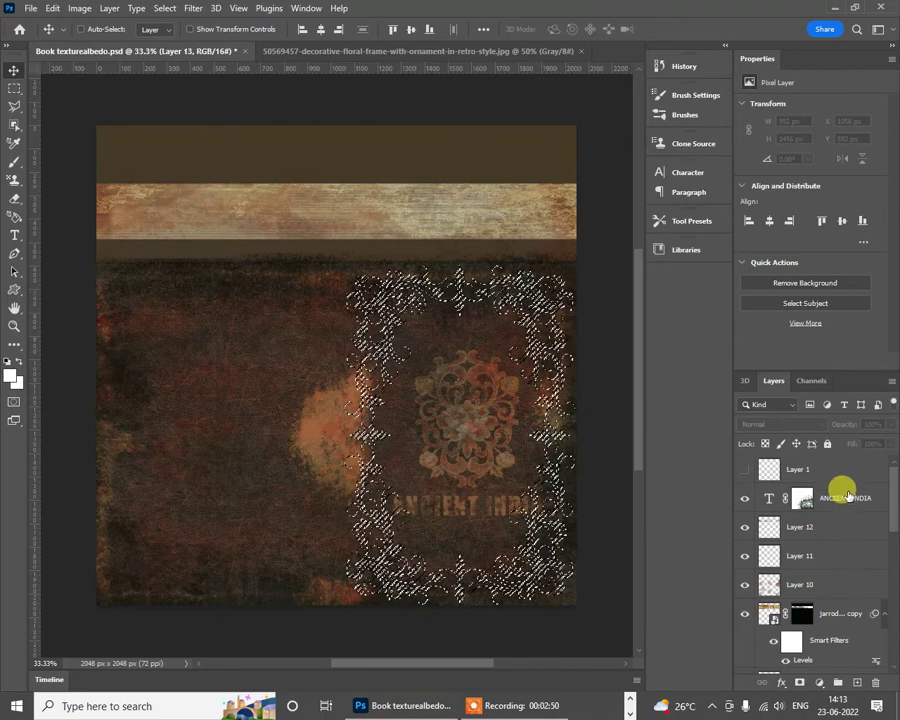
pyautogui.click(854, 505)
pyautogui.click(857, 683)
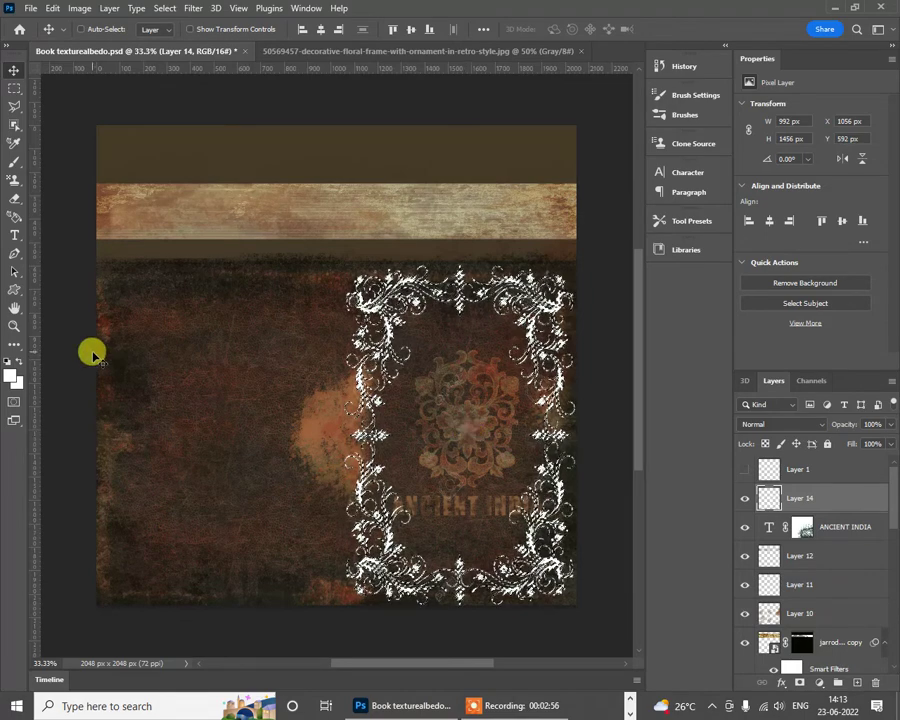
# Step: Set the foreground colour to a light golden yellow and fill the frame selection with it on the new layer
pyautogui.click(9, 380)
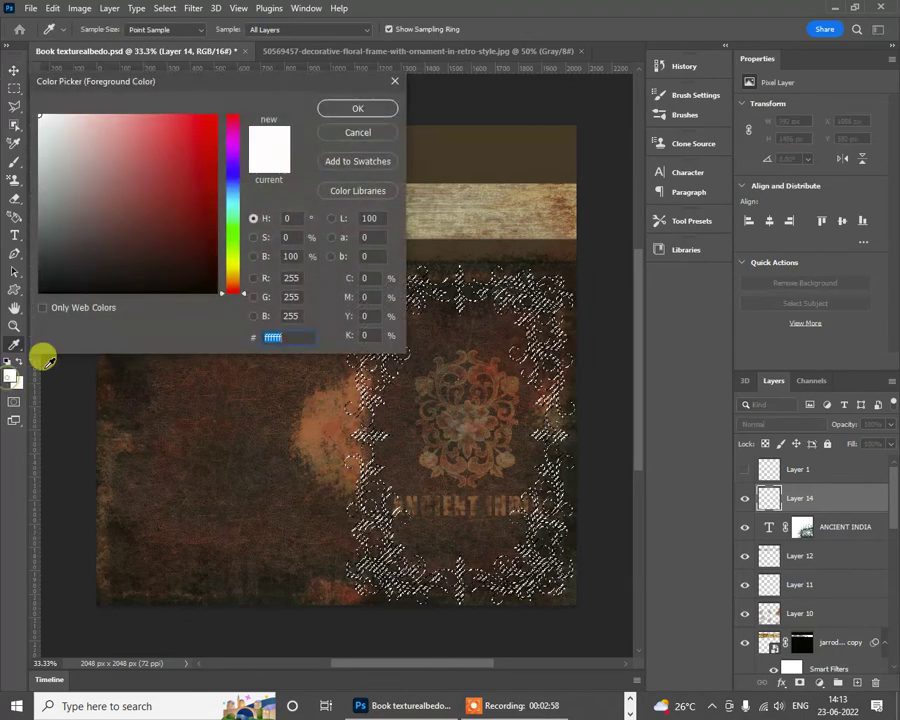
pyautogui.click(235, 279)
pyautogui.moveTo(169, 185)
pyautogui.mouseDown()
pyautogui.moveTo(114, 100)
pyautogui.moveTo(128, 124)
pyautogui.moveTo(112, 131)
pyautogui.moveTo(146, 90)
pyautogui.moveTo(134, 93)
pyautogui.mouseUp()
pyautogui.click(338, 108)
pyautogui.hotkey('alt', 'BackSpace')
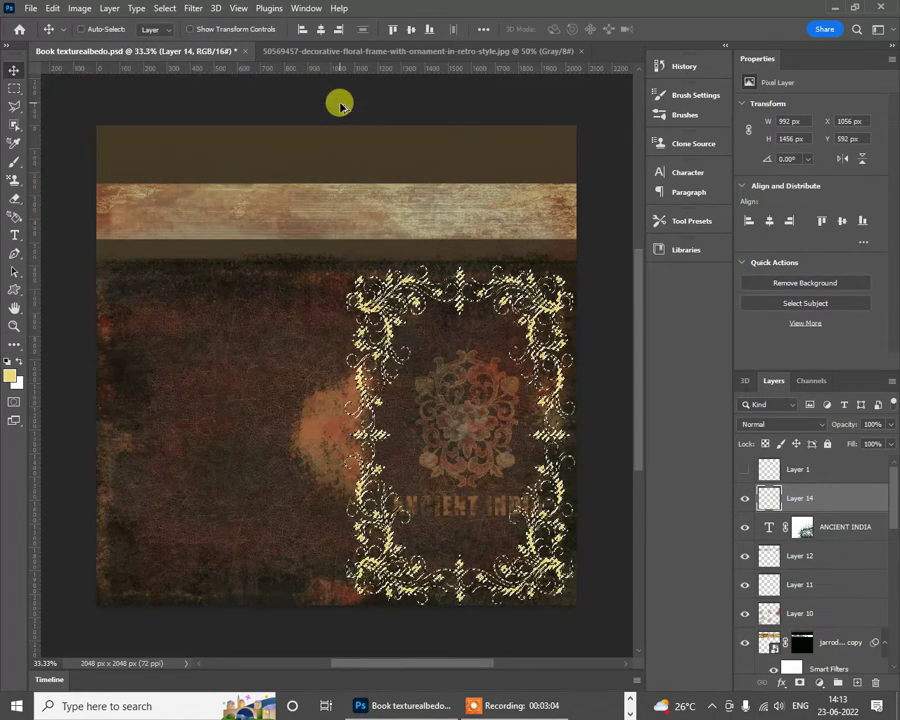
# Step: Deselect the golden frame and transform it to about 87.7% width so it fits on the front cover
pyautogui.hotkey('ctrl', 'd')
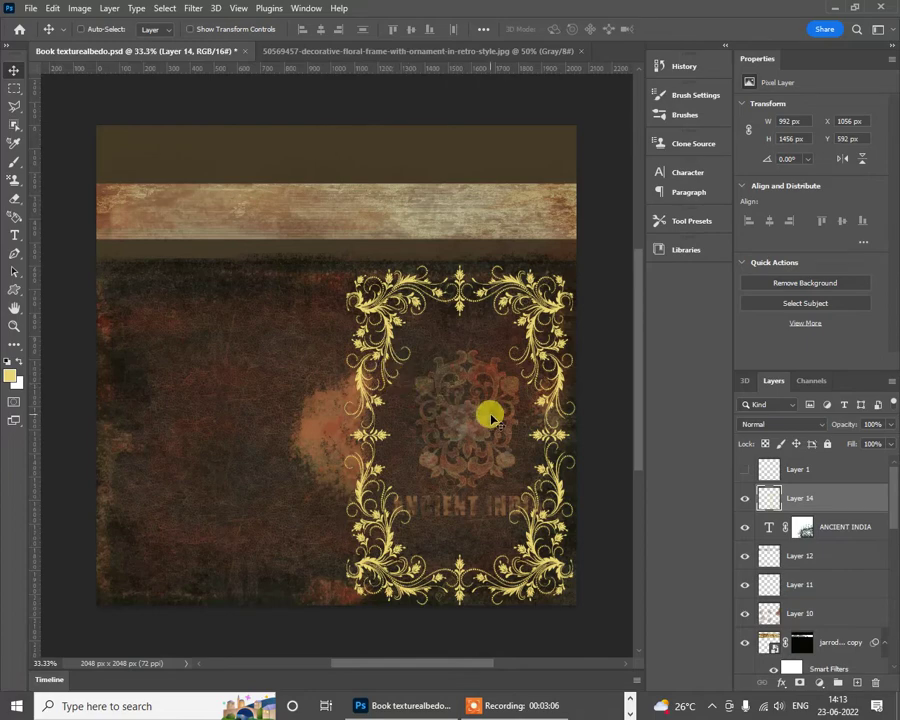
pyautogui.scroll(3, 460, 432)
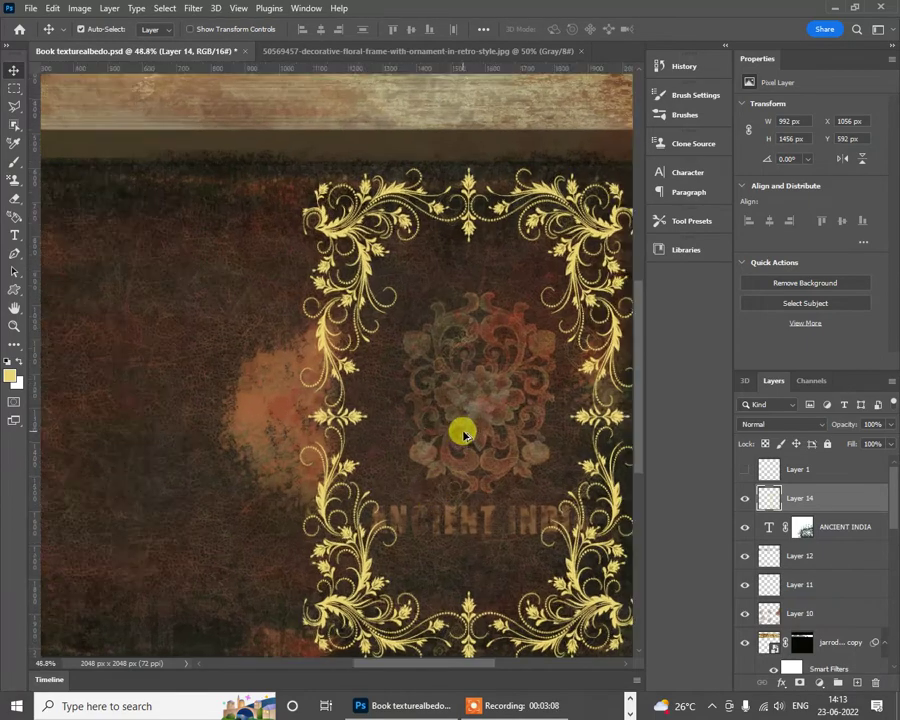
pyautogui.scroll(-1, 463, 432)
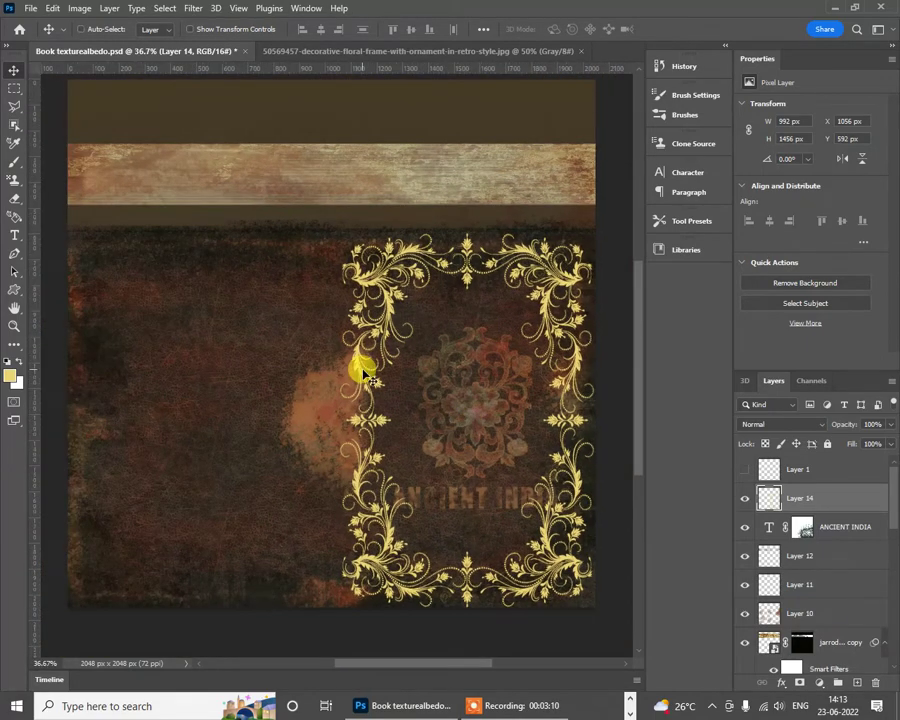
pyautogui.hotkey('ctrl', 't')
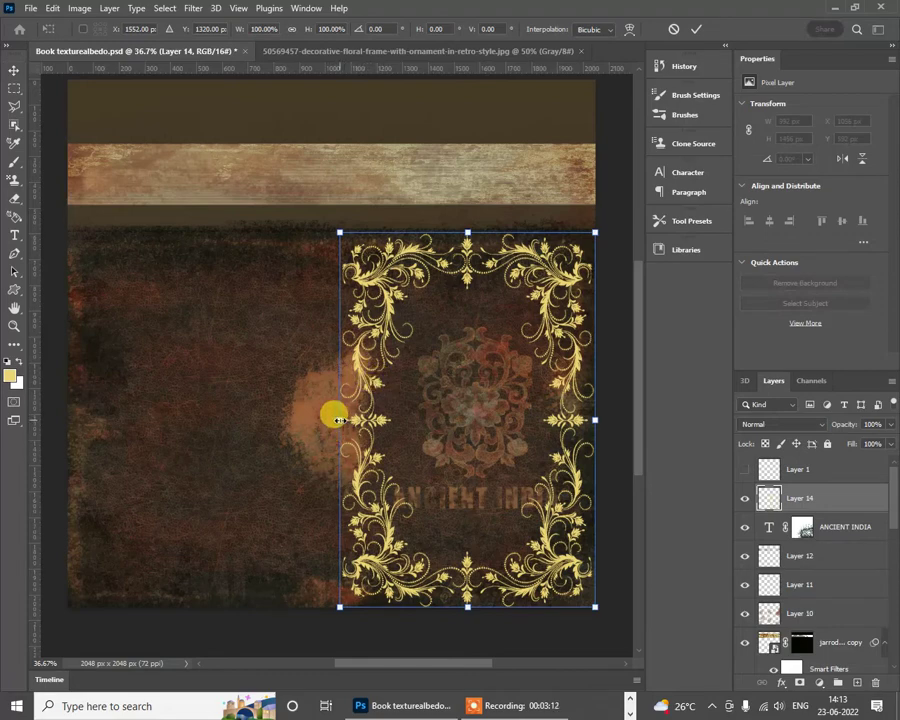
pyautogui.moveTo(340, 420); pyautogui.dragTo(364, 420)
pyautogui.moveTo(596, 420)
pyautogui.mouseDown()
pyautogui.moveTo(577, 418)
pyautogui.moveTo(582, 424)
pyautogui.mouseUp()
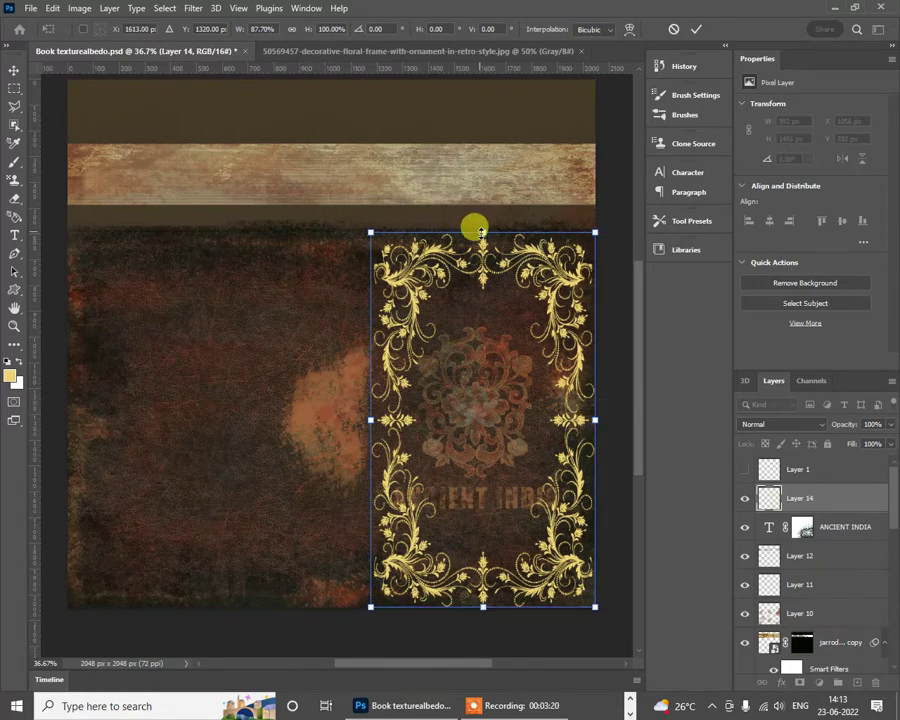
pyautogui.press('Return')
# Step: Add a Bevel & Emboss layer style to the golden frame using the Inner Bevel style and 1000% depth
pyautogui.scroll(3, 556, 400)
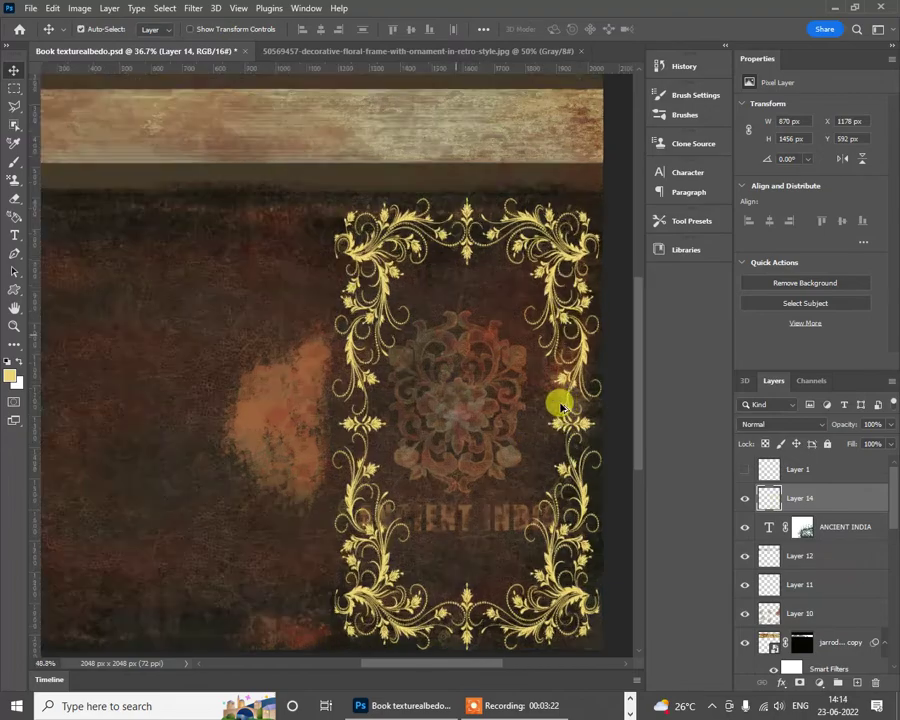
pyautogui.scroll(3, 538, 327)
pyautogui.scroll(-4, 538, 327)
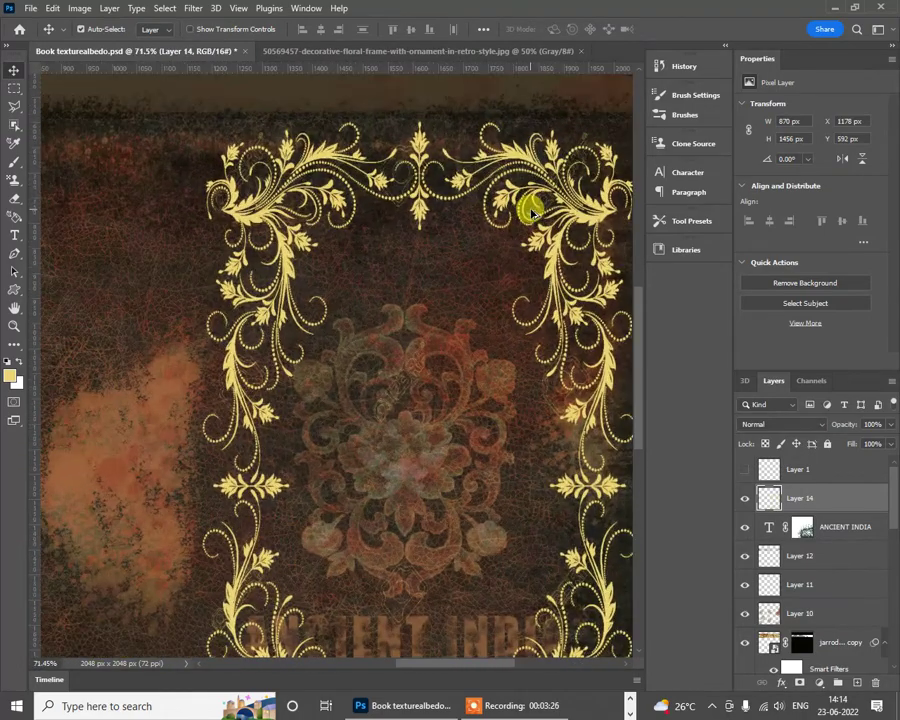
pyautogui.scroll(2, 532, 205)
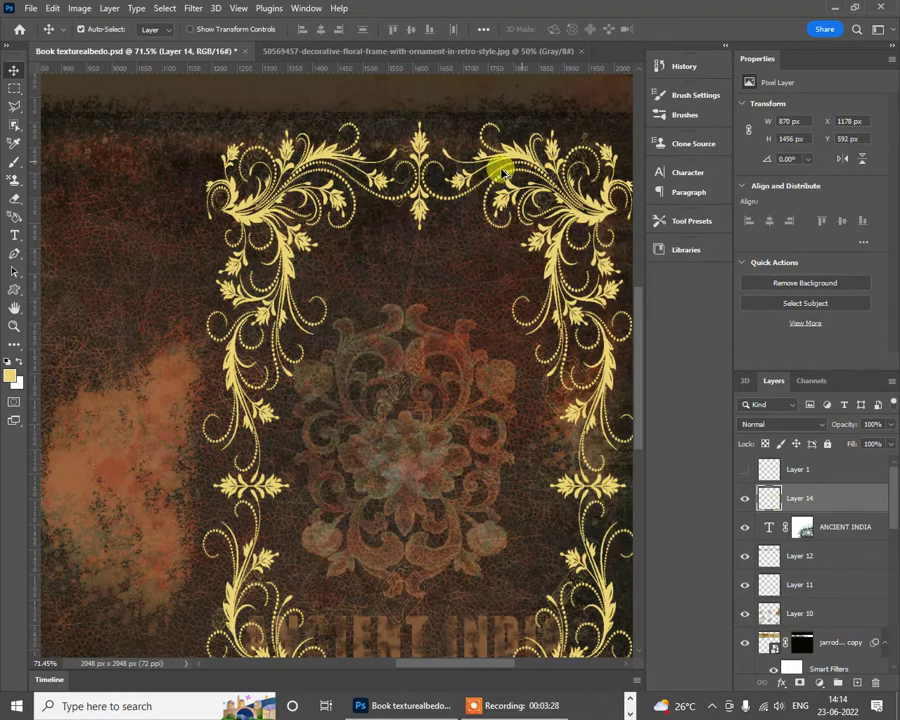
pyautogui.click(108, 10)
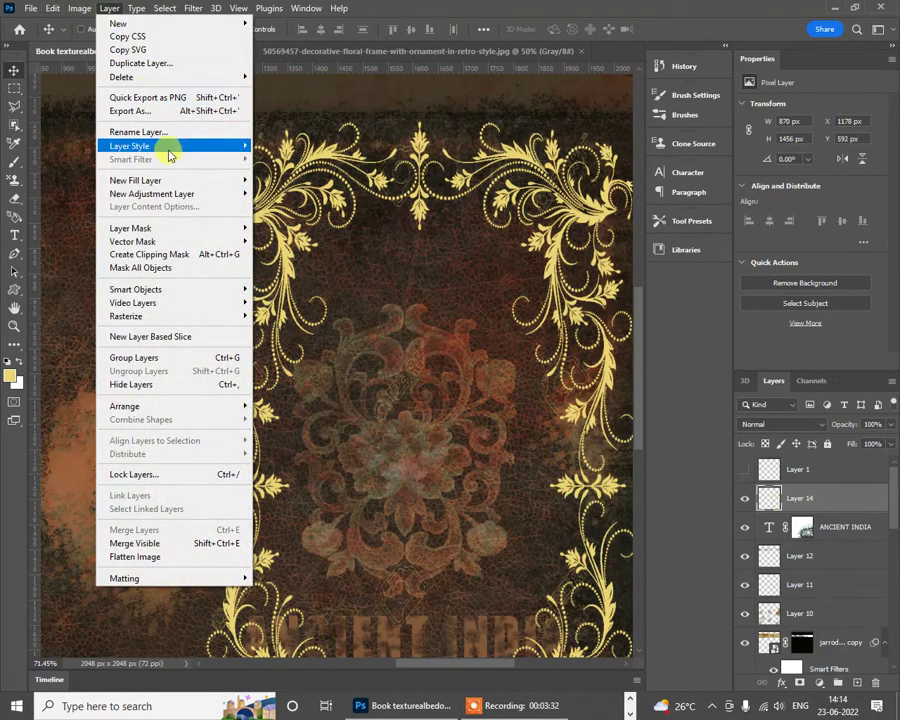
pyautogui.moveTo(168, 148)
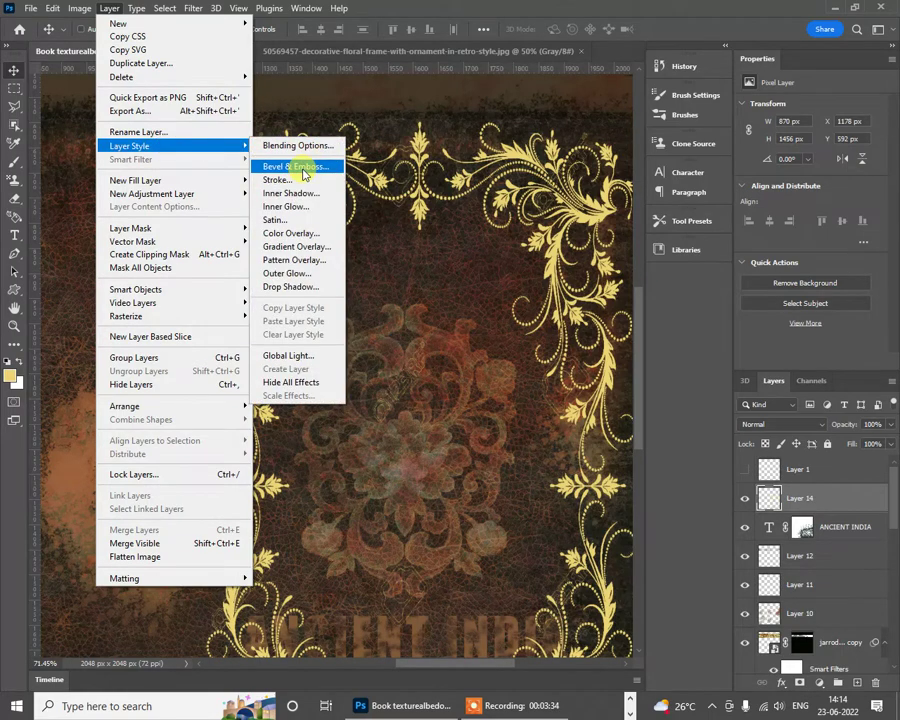
pyautogui.click(296, 166)
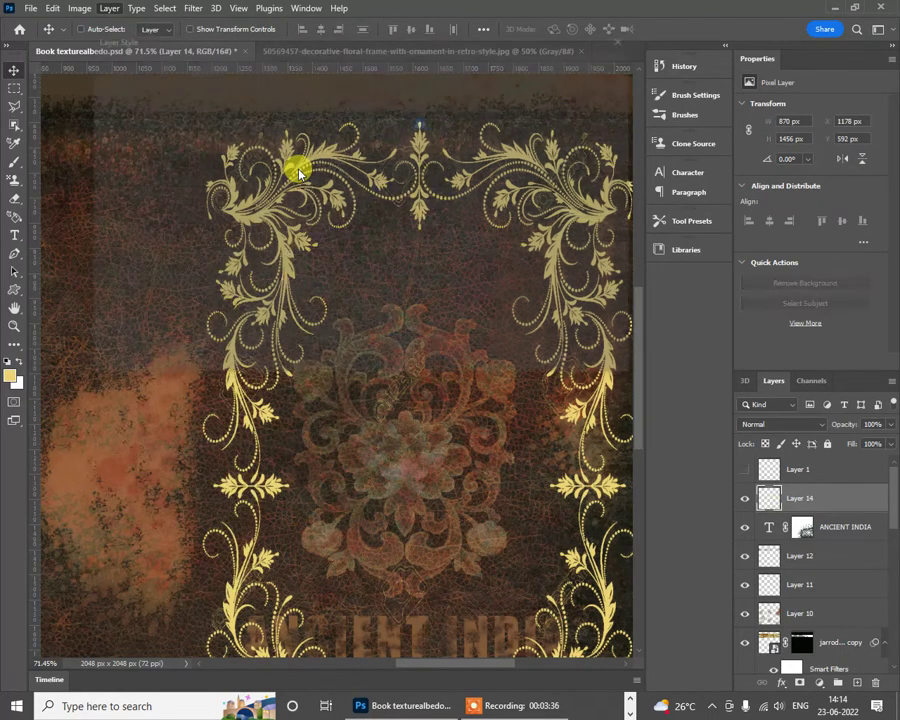
pyautogui.moveTo(413, 37); pyautogui.dragTo(382, 494)
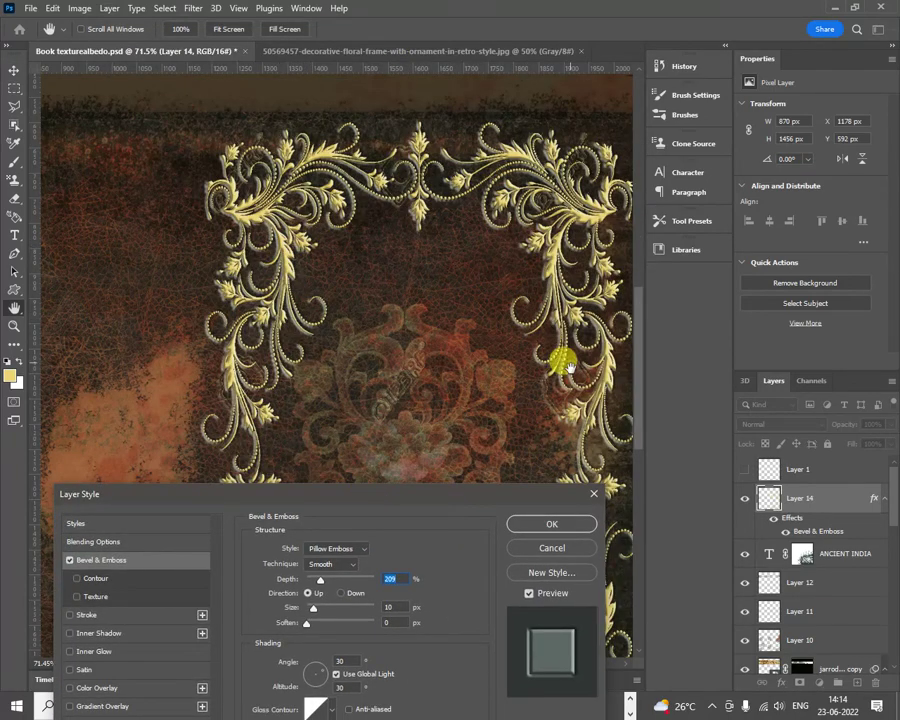
pyautogui.click(282, 505)
pyautogui.moveTo(331, 502); pyautogui.dragTo(585, 120)
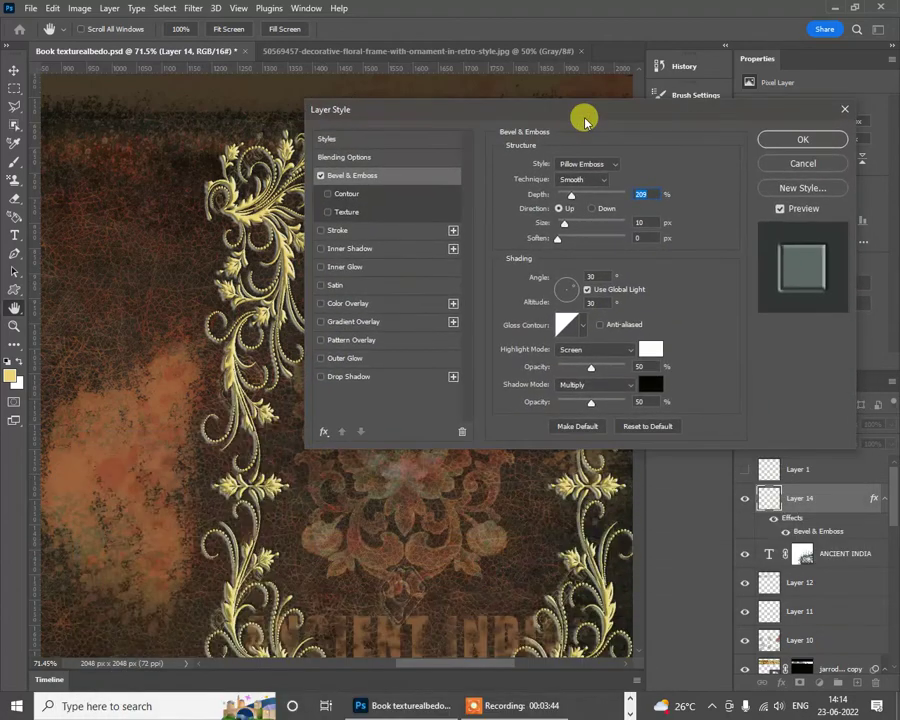
pyautogui.click(605, 164)
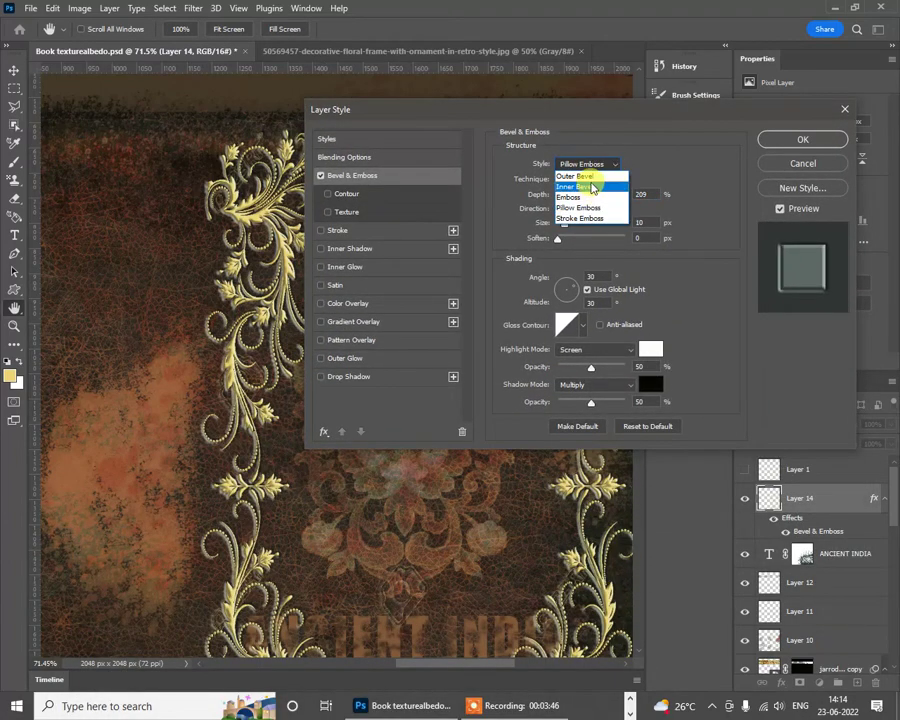
pyautogui.click(592, 187)
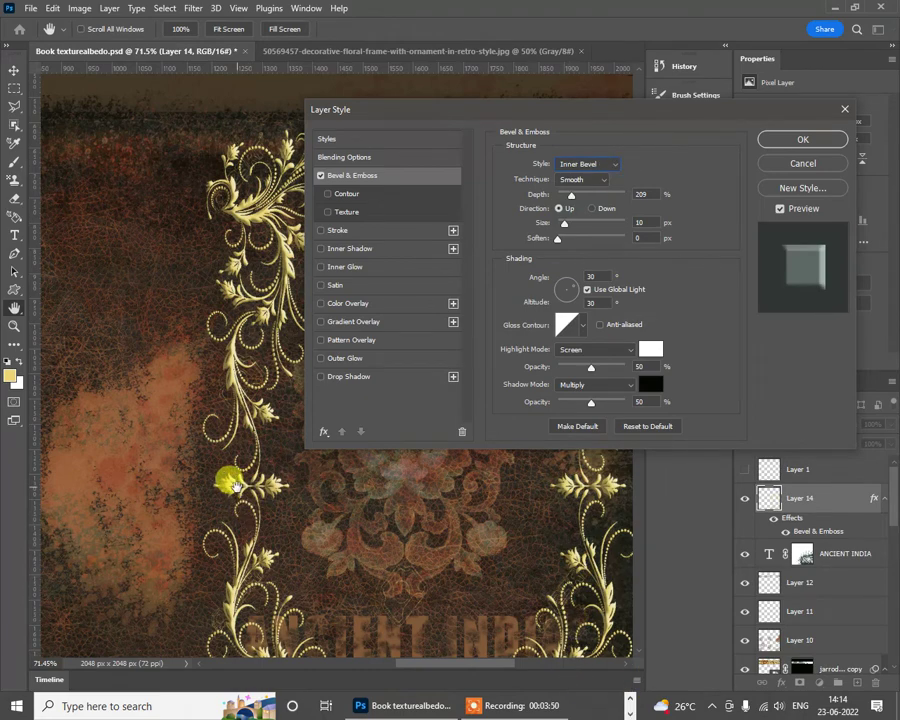
pyautogui.moveTo(573, 200); pyautogui.dragTo(618, 200)
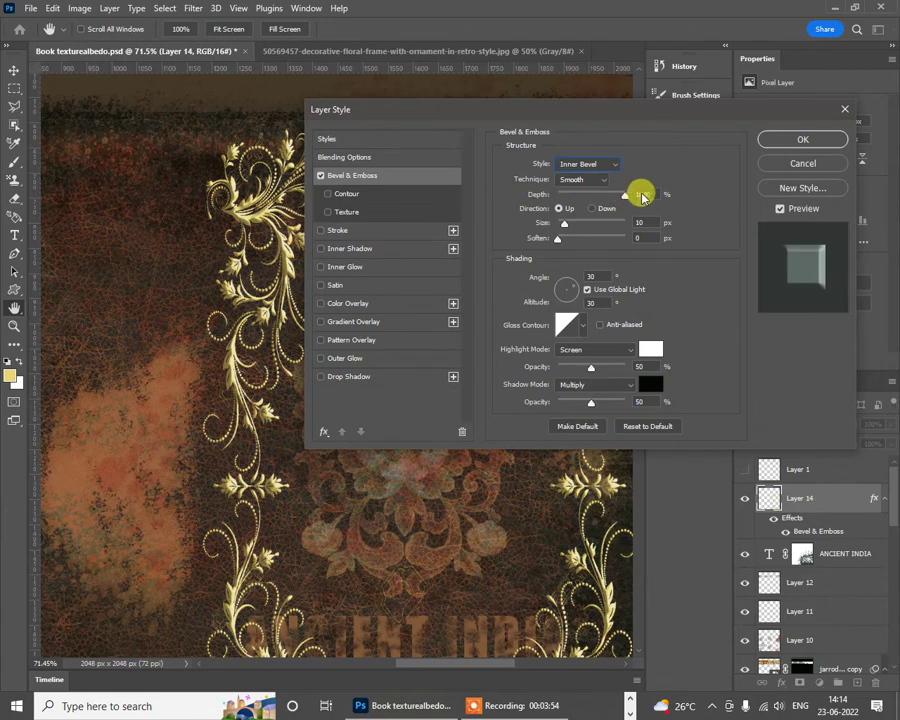
# Step: Compare several gloss contours for the frame's bevel, choose Sawtooth 1 and apply the layer style
pyautogui.click(583, 326)
pyautogui.click(537, 384)
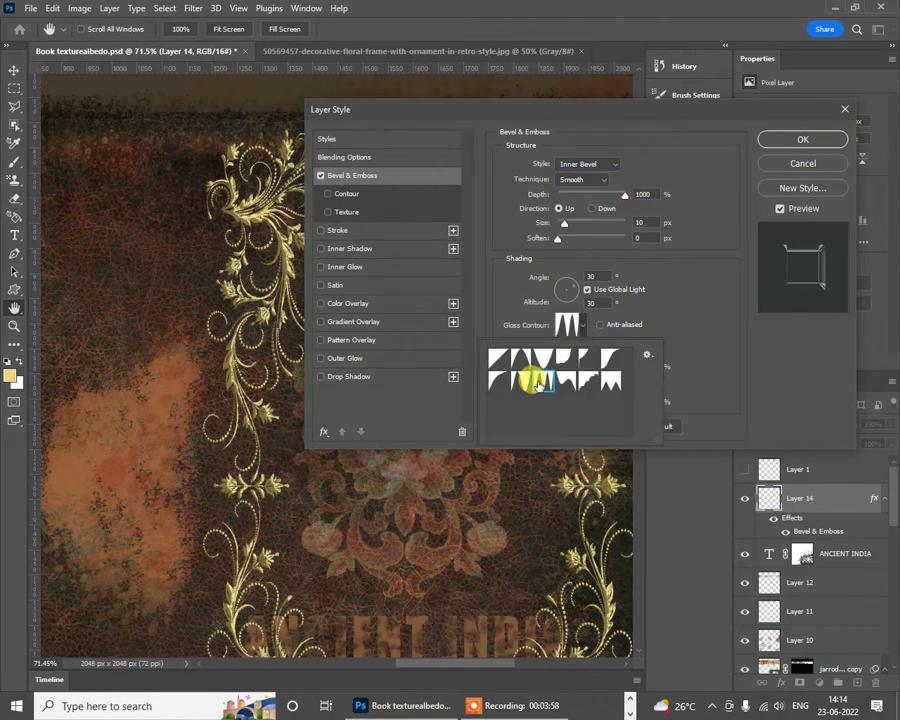
pyautogui.click(495, 383)
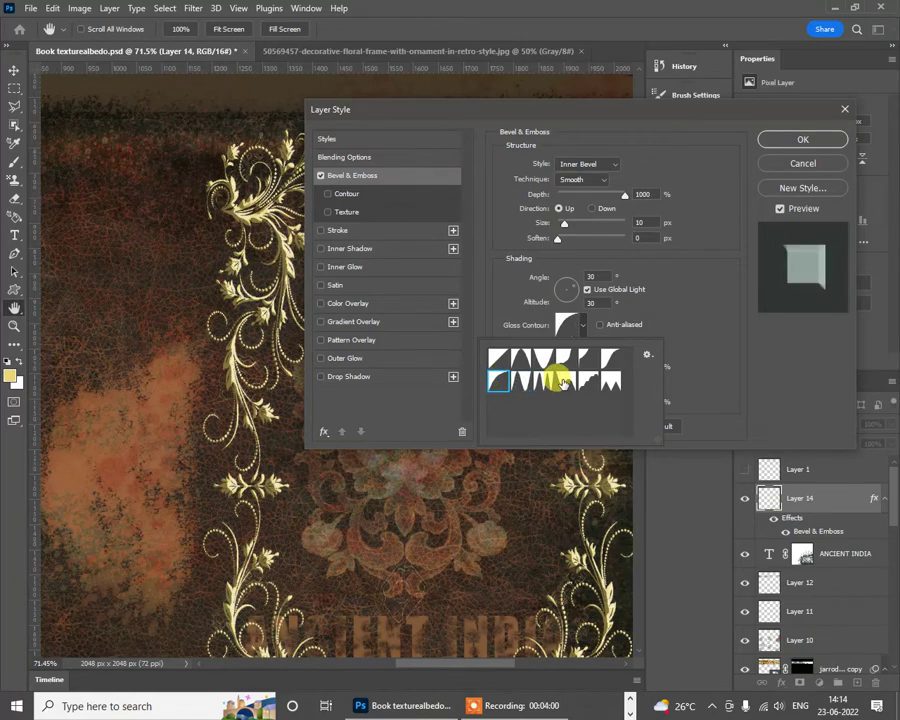
pyautogui.click(563, 382)
pyautogui.click(518, 382)
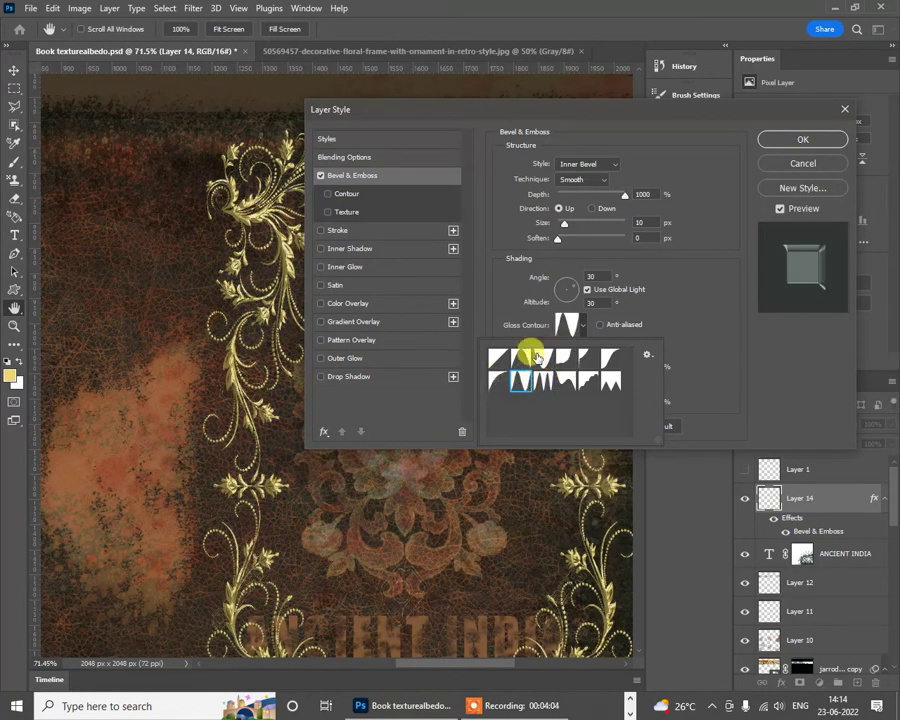
pyautogui.click(553, 360)
pyautogui.click(526, 361)
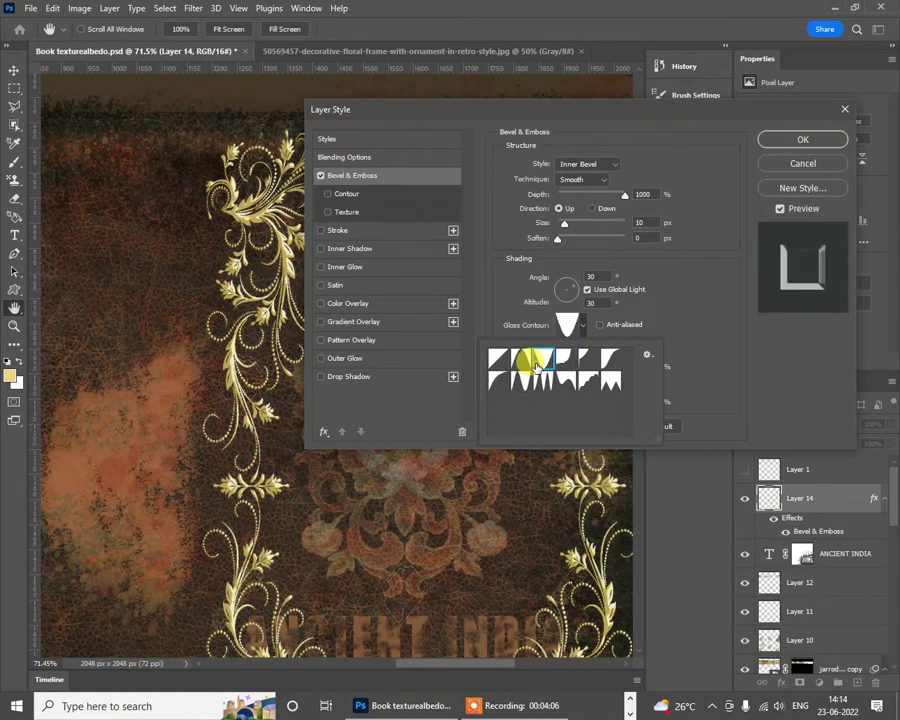
pyautogui.click(519, 386)
pyautogui.click(541, 383)
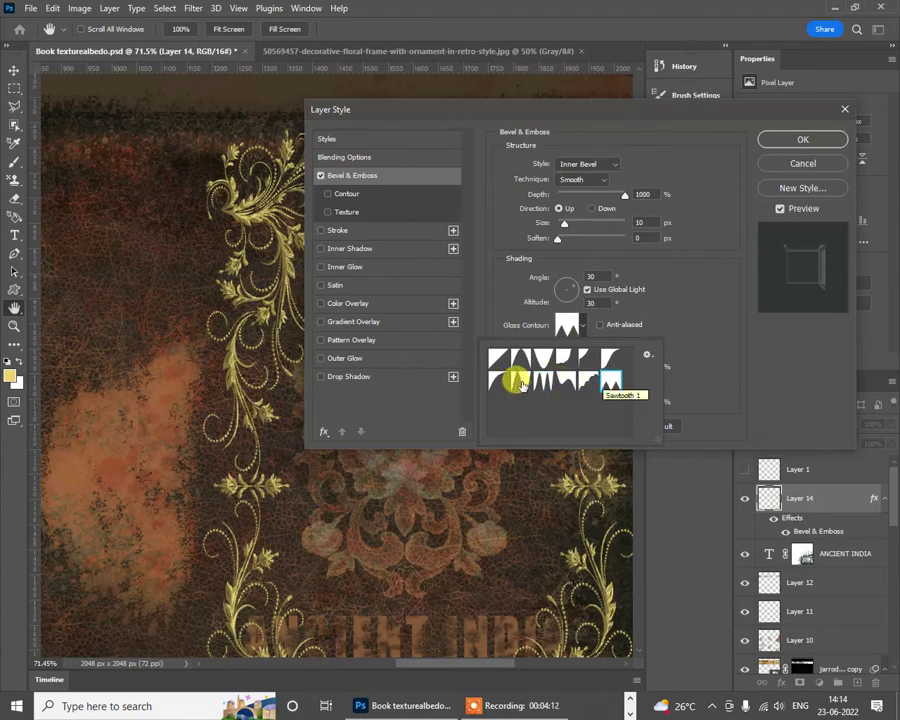
pyautogui.click(780, 143)
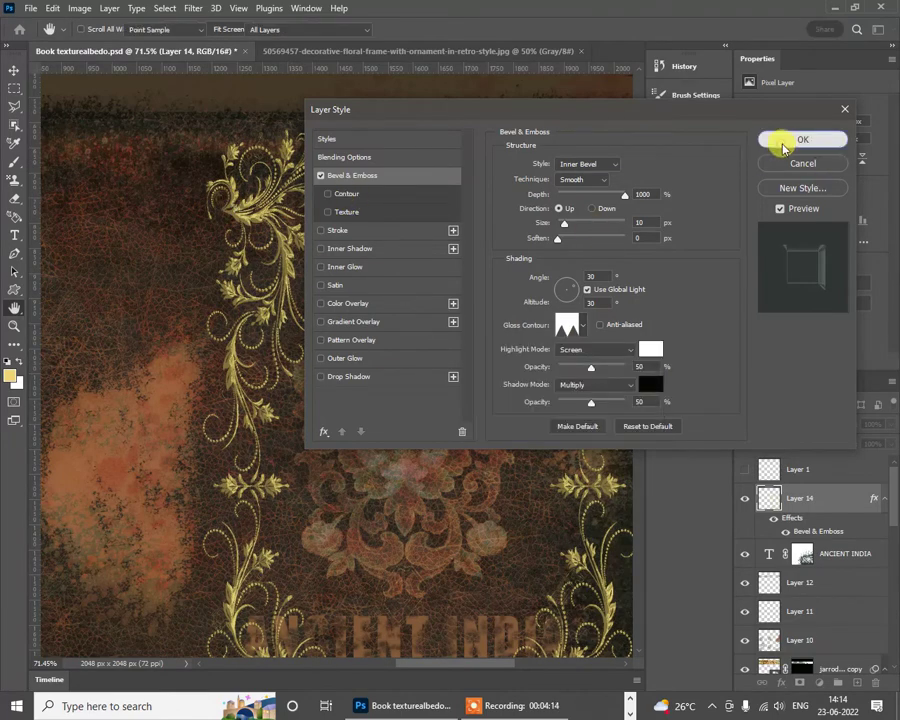
pyautogui.click(800, 141)
# Step: Reorder the golden frame layer so it sits directly below the ANCIENT INDIA text layer
pyautogui.scroll(-2, 392, 432)
pyautogui.scroll(-2, 392, 432)
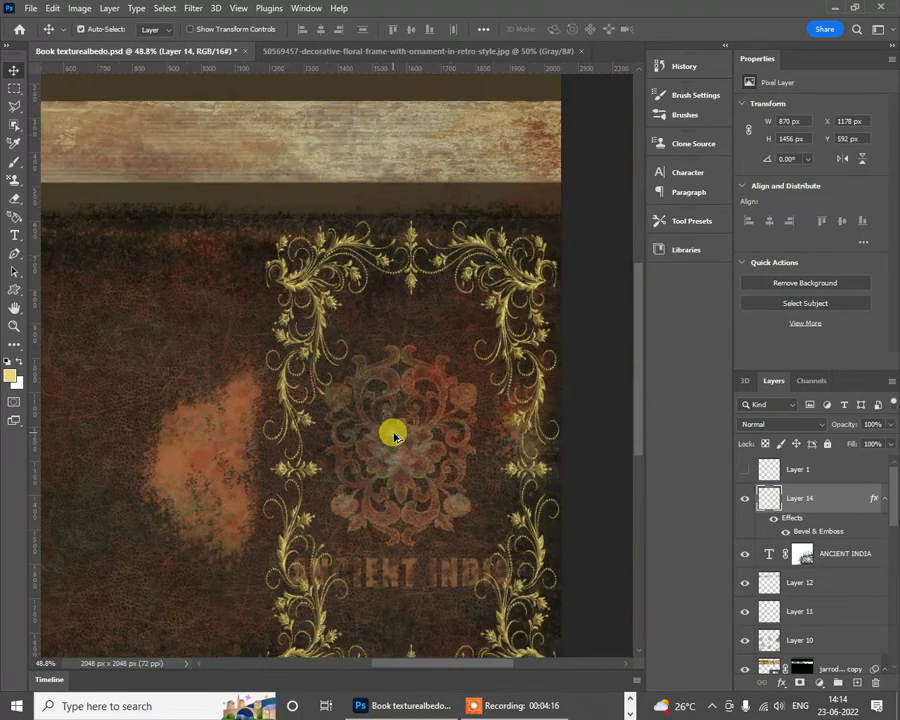
pyautogui.scroll(1, 390, 430)
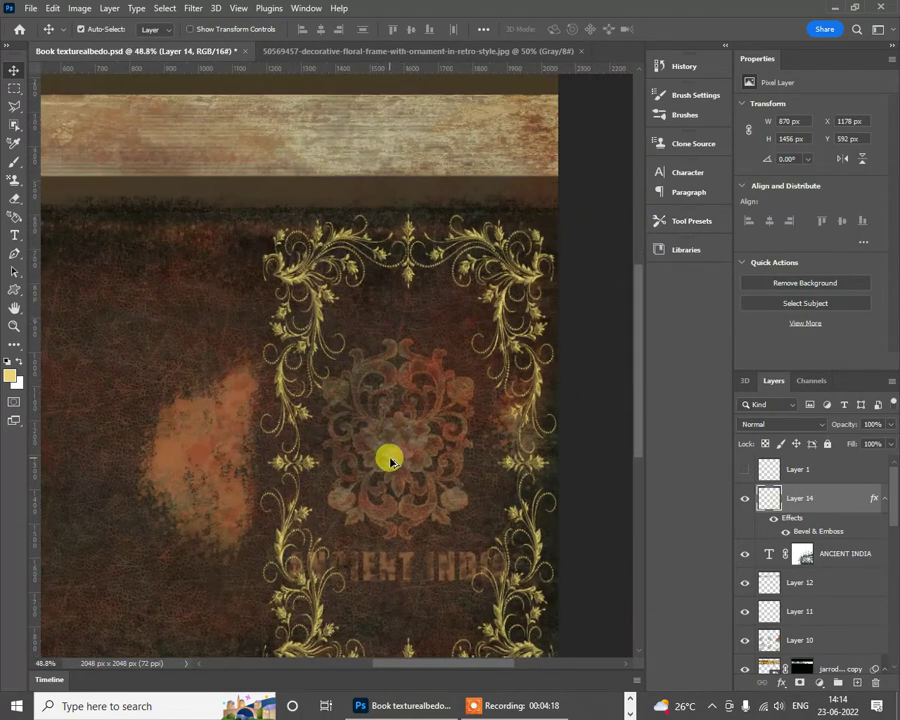
pyautogui.scroll(-1, 436, 436)
pyautogui.moveTo(826, 519); pyautogui.dragTo(830, 560)
pyautogui.scroll(-2, 828, 577)
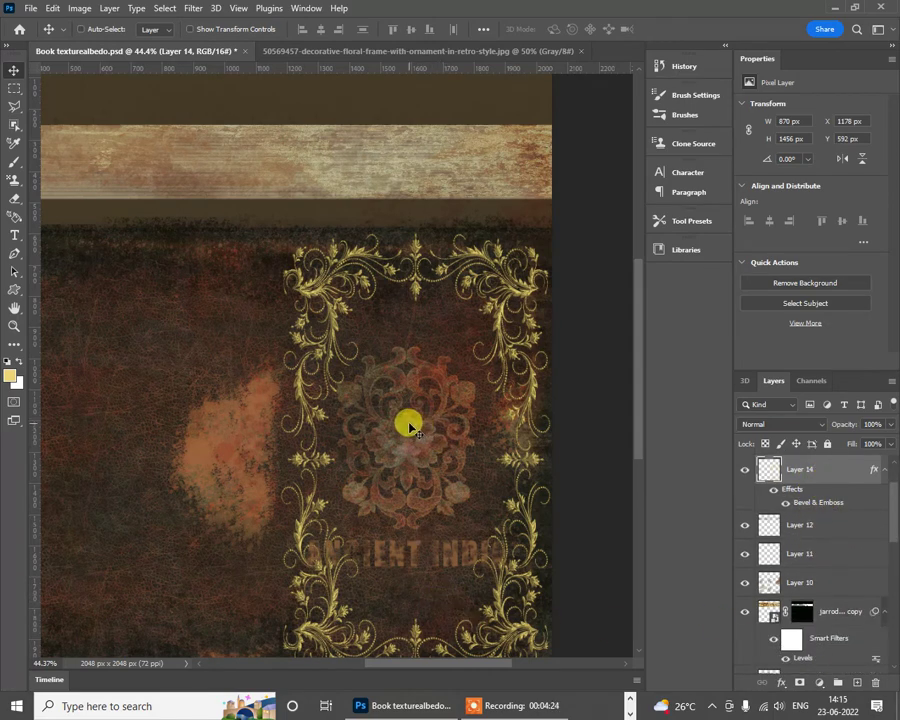
pyautogui.scroll(2, 430, 450)
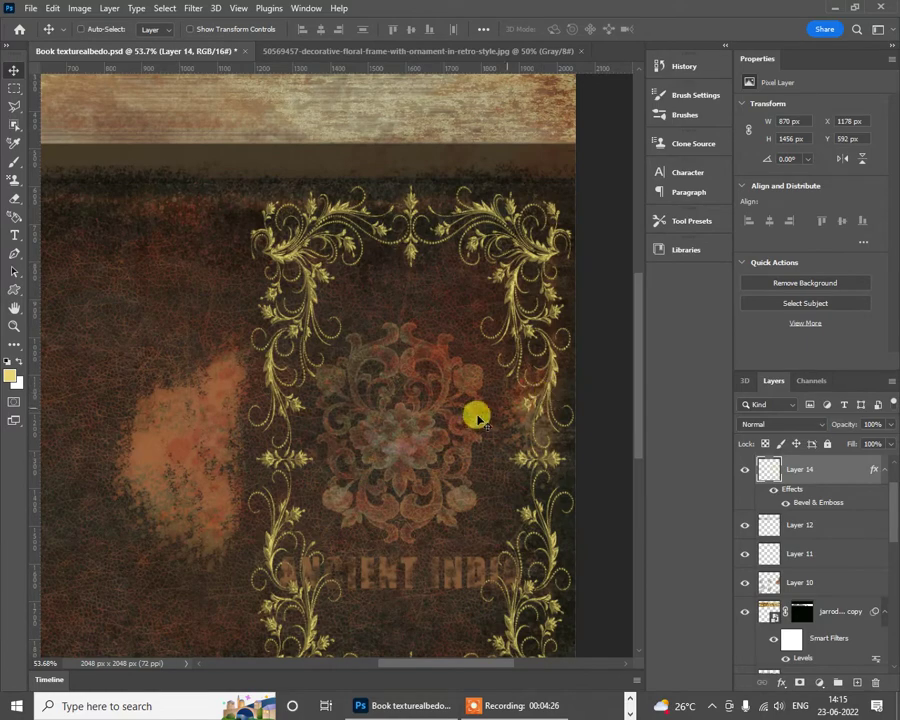
pyautogui.scroll(-2, 470, 412)
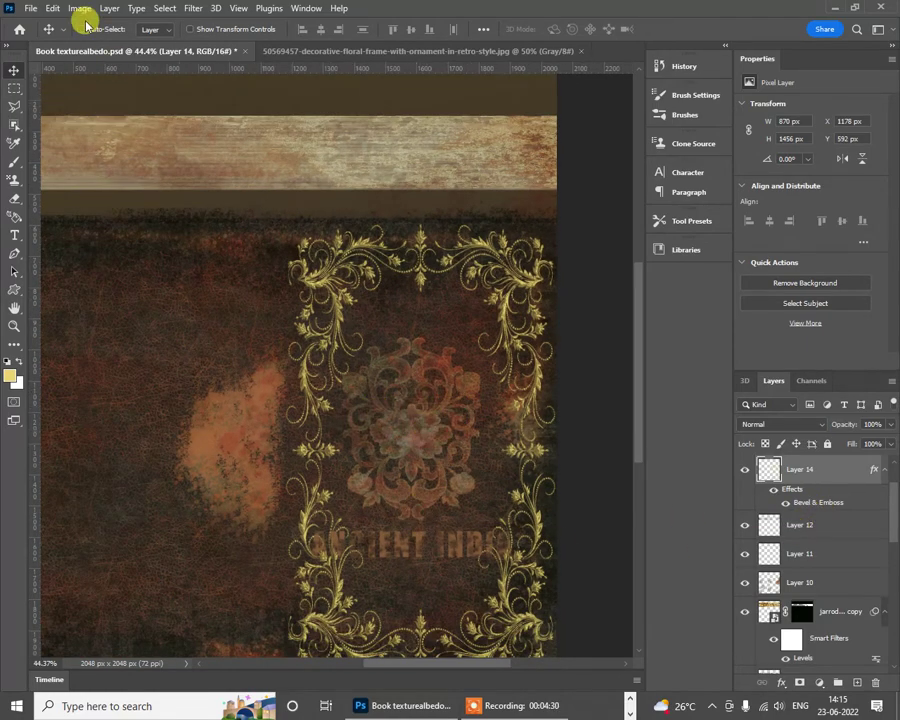
# Step: Identify the floral emblem's layer by briefly hiding and showing it, leaving automatic layer selection turned off
pyautogui.click(400, 430)
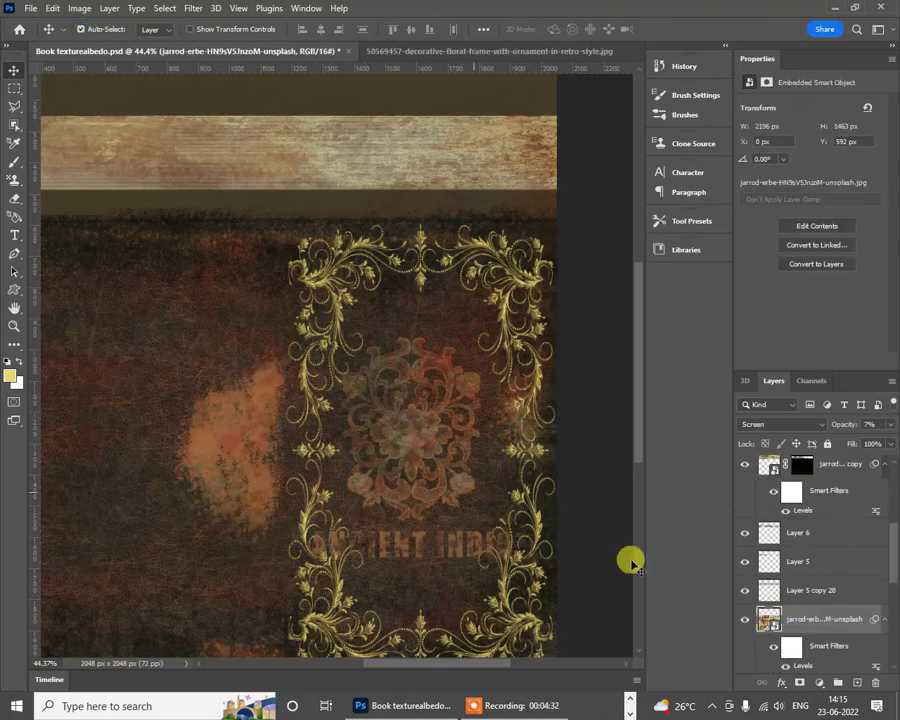
pyautogui.scroll(-3, 778, 616)
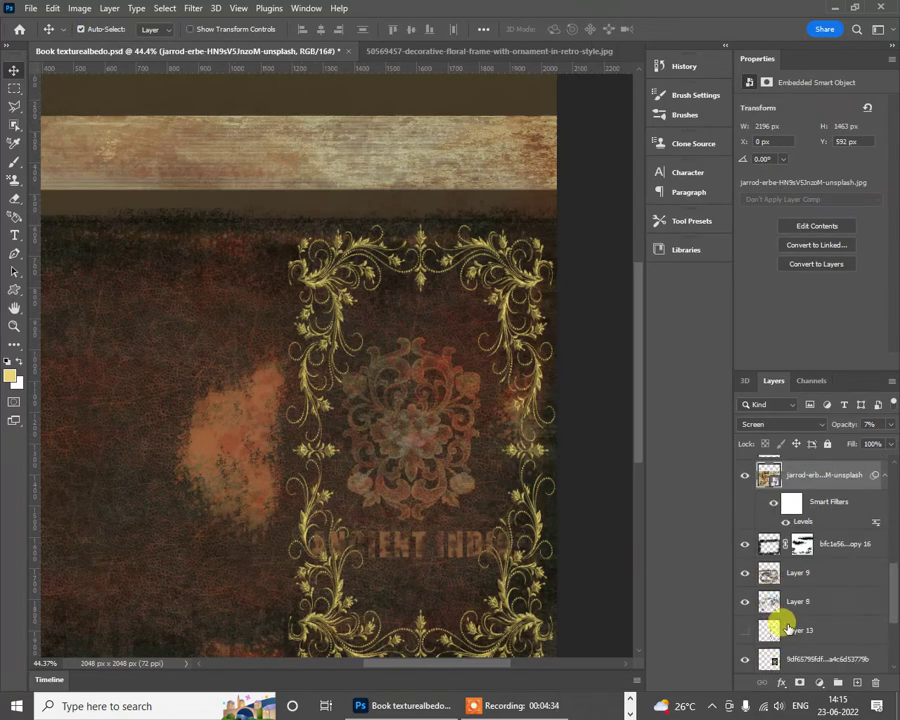
pyautogui.scroll(-3, 788, 627)
pyautogui.click(745, 546)
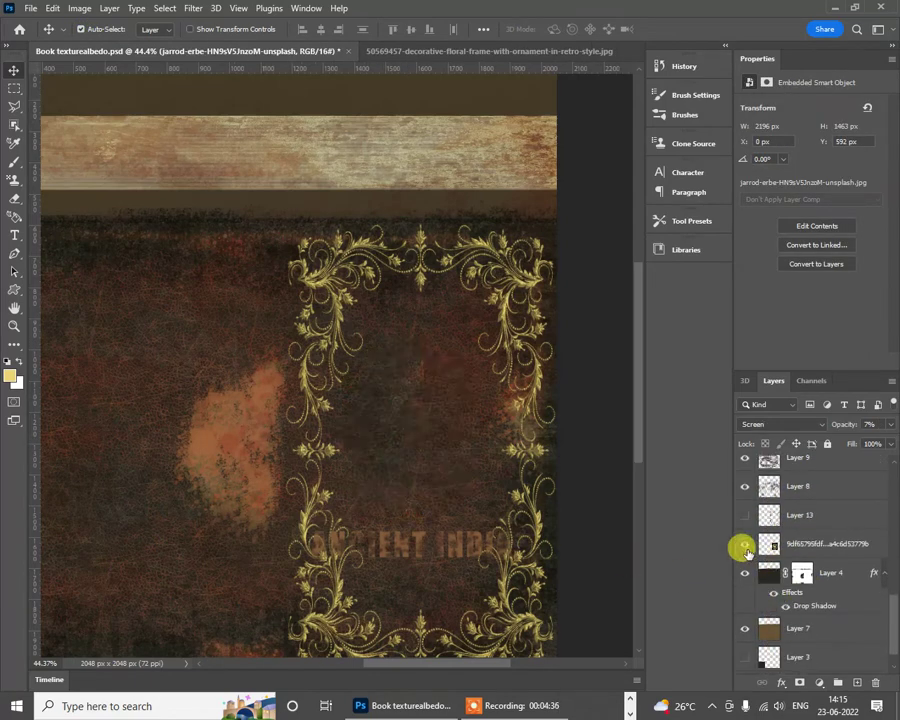
pyautogui.click(745, 546)
pyautogui.click(87, 30)
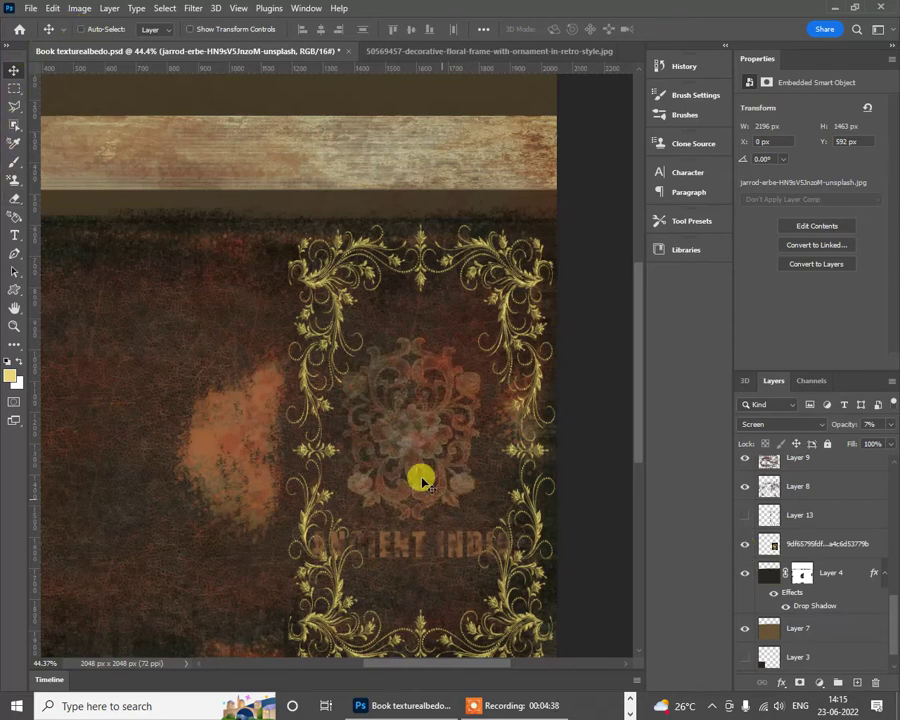
pyautogui.moveTo(420, 476); pyautogui.dragTo(428, 450)
pyautogui.scroll(3, 817, 568)
pyautogui.hotkey('ctrl', 'z')
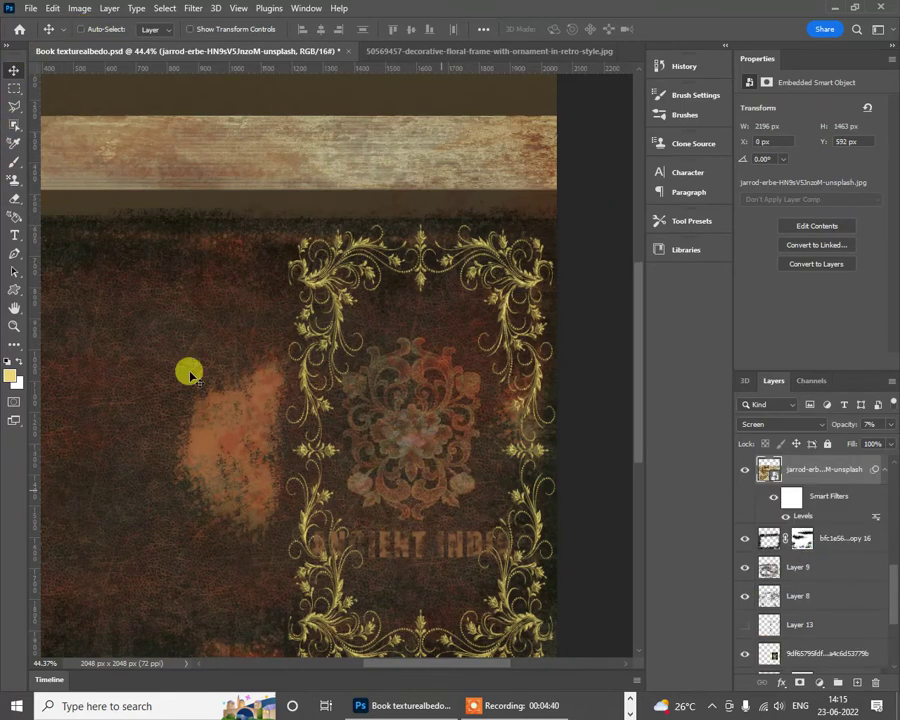
# Step: Scale the floral emblem to about 75.18% and centre it inside the golden frame above the ANCIENT INDIA title
pyautogui.click(808, 651)
pyautogui.moveTo(389, 434)
pyautogui.mouseDown()
pyautogui.moveTo(412, 426)
pyautogui.moveTo(402, 422)
pyautogui.mouseUp()
pyautogui.hotkey('ctrl', 't')
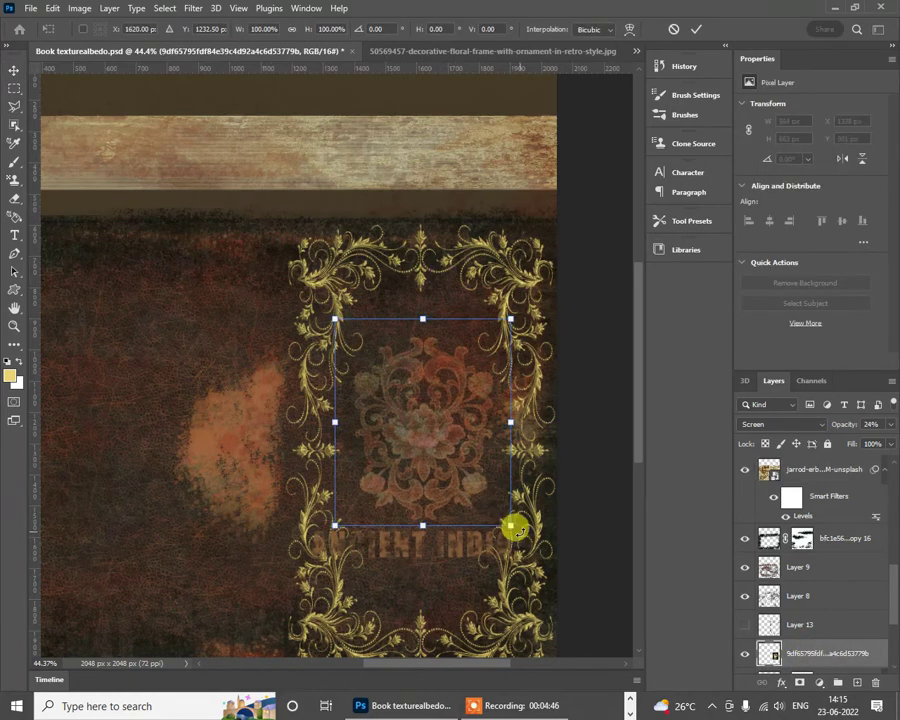
pyautogui.moveTo(508, 522); pyautogui.dragTo(462, 474)
pyautogui.moveTo(434, 430); pyautogui.dragTo(452, 444)
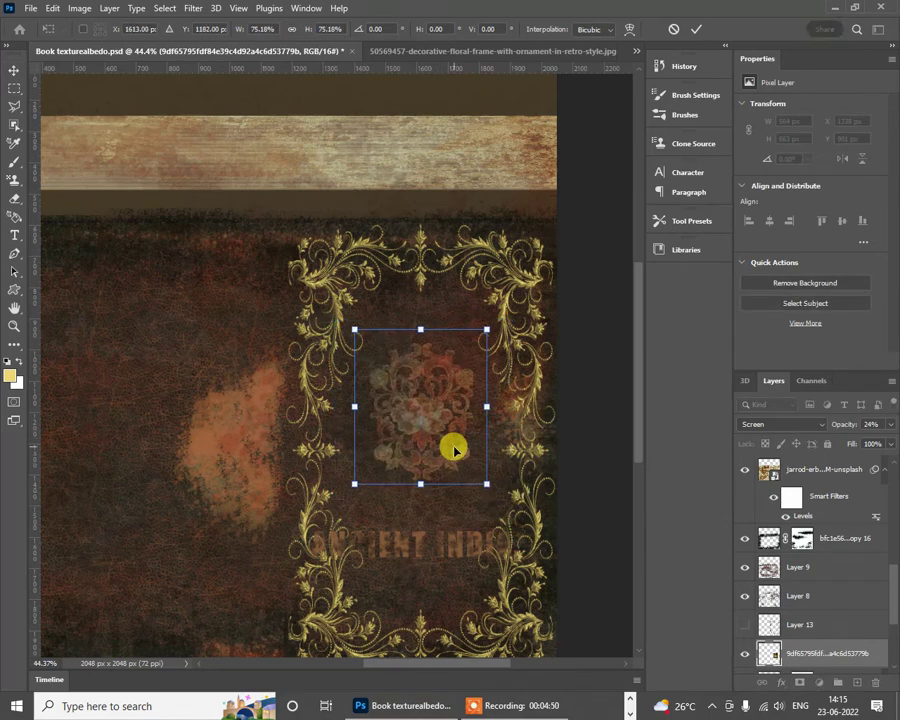
pyautogui.press('Return')
pyautogui.scroll(3, 818, 556)
pyautogui.scroll(5, 818, 556)
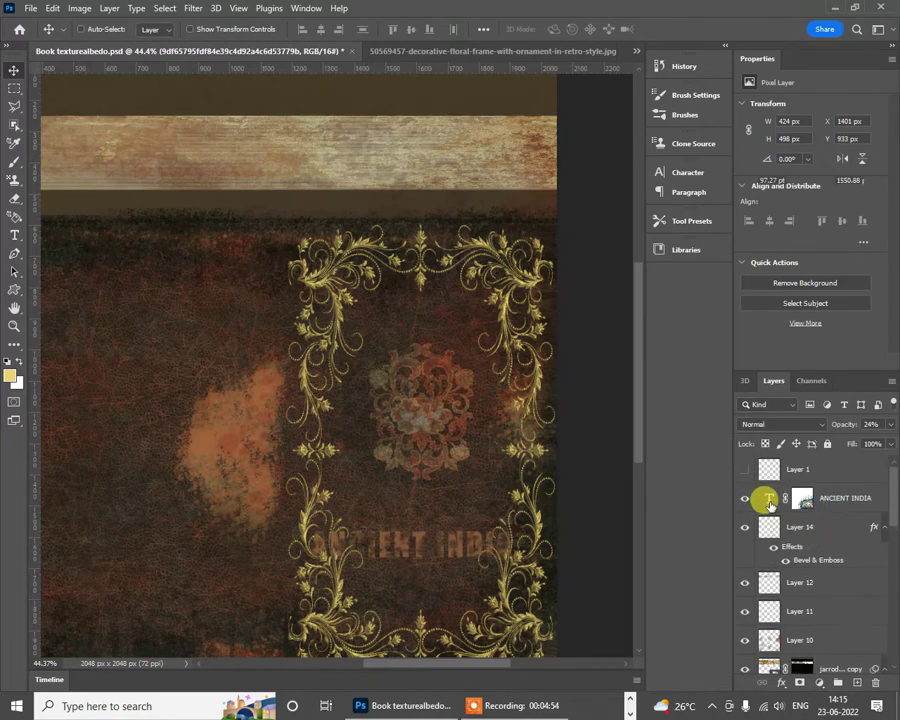
# Step: Scale the ANCIENT INDIA title and its mask to 69.39% and centre it inside the golden frame below the emblem
pyautogui.click(803, 498)
pyautogui.moveTo(426, 500); pyautogui.dragTo(429, 506)
pyautogui.hotkey('ctrl', 't')
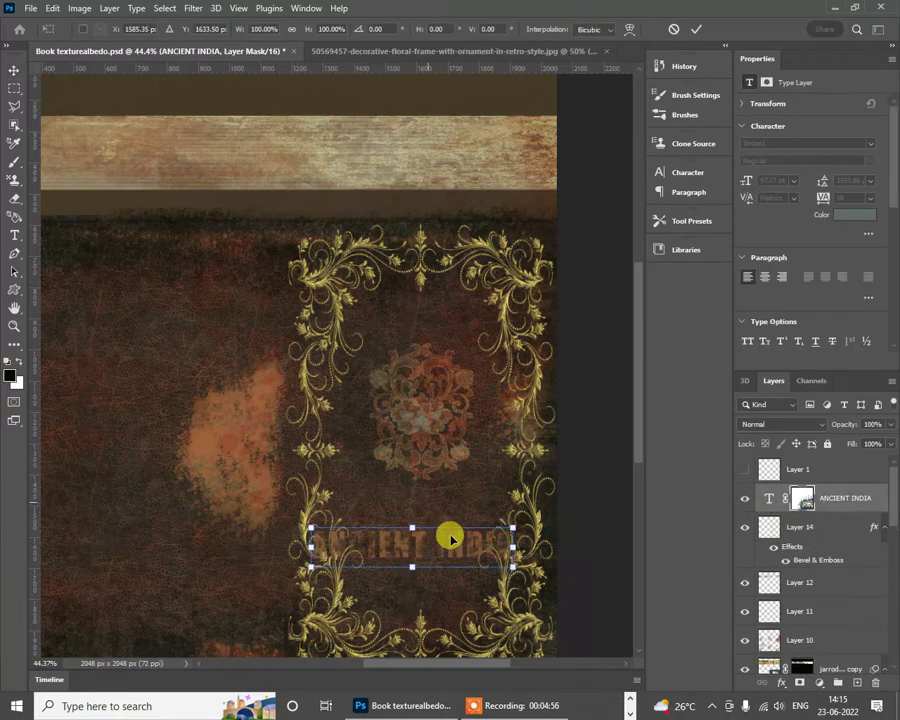
pyautogui.moveTo(510, 565); pyautogui.dragTo(451, 535)
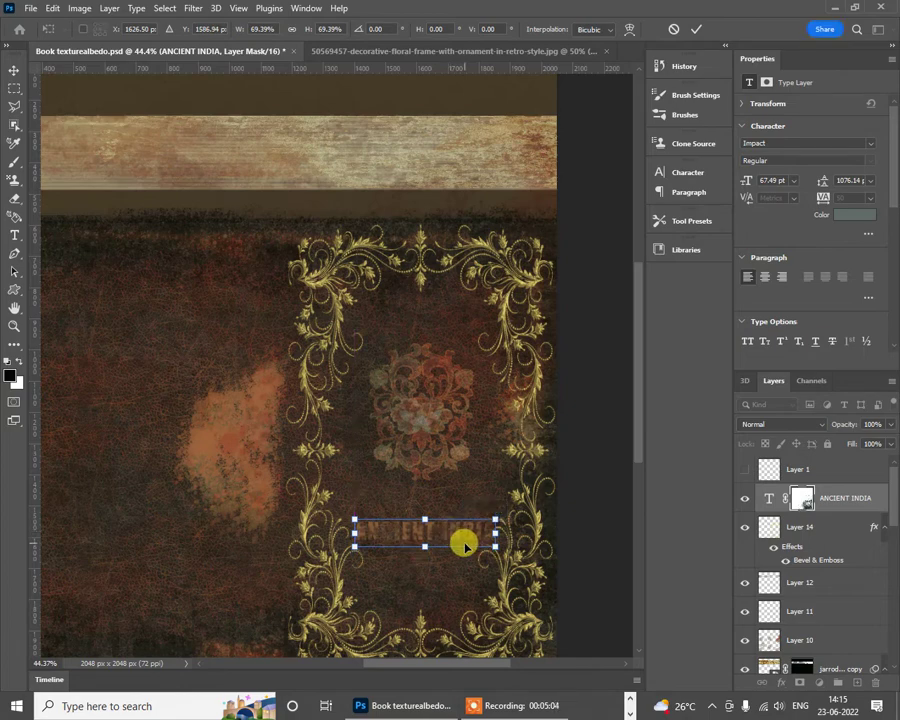
pyautogui.press('Return')
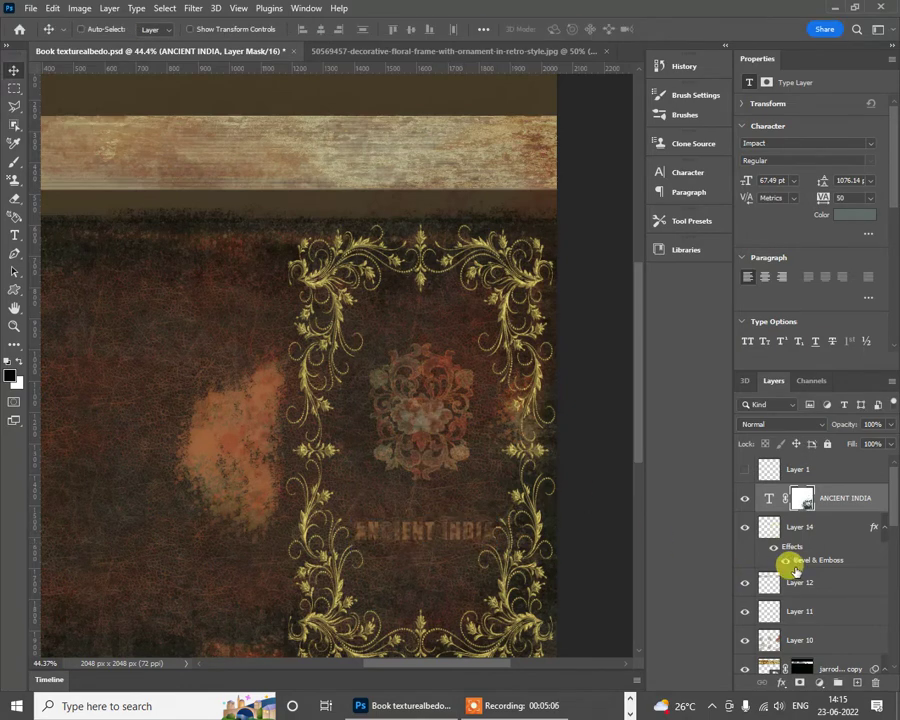
# Step: Move the floral emblem layer down to about Y 994 px so it sits closer to the ANCIENT INDIA title
pyautogui.scroll(-6, 834, 630)
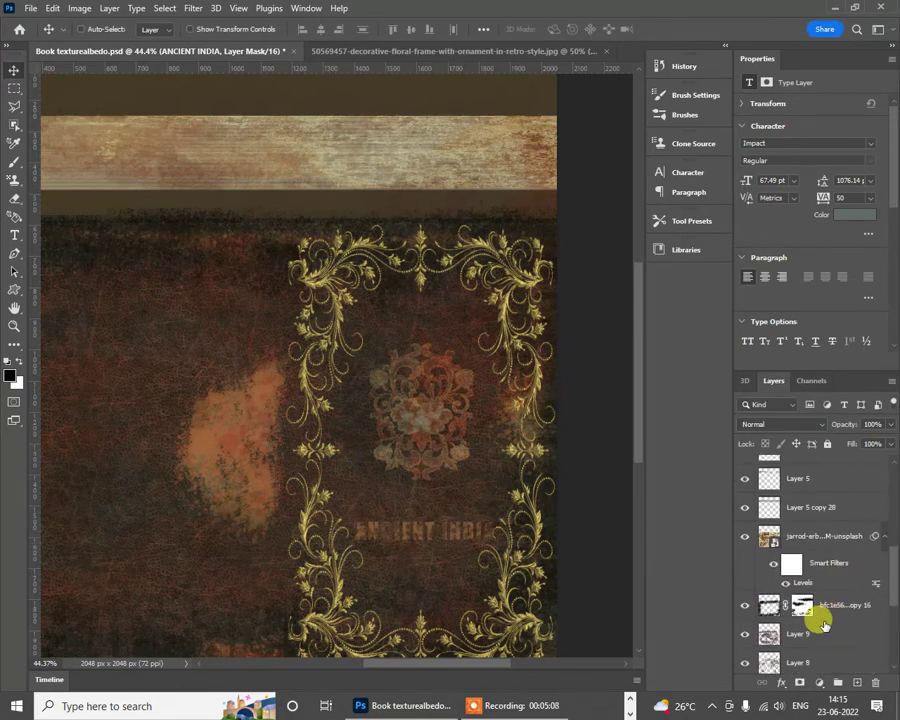
pyautogui.scroll(-3, 803, 634)
pyautogui.click(803, 634)
pyautogui.moveTo(428, 433); pyautogui.dragTo(425, 465)
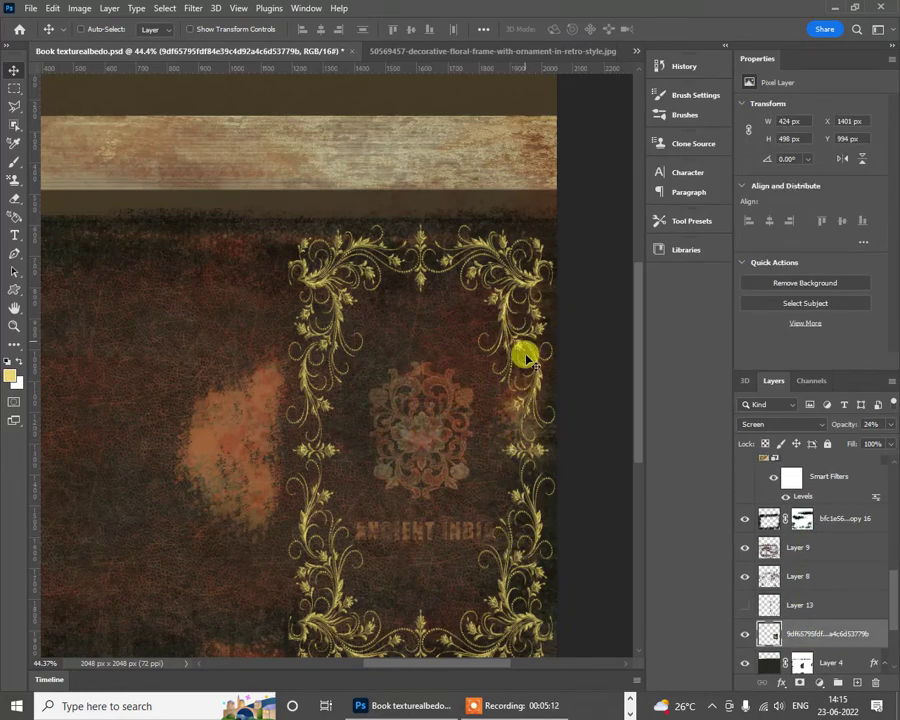
# Step: Rename the golden frame's layer as Floral design
pyautogui.scroll(5, 520, 290)
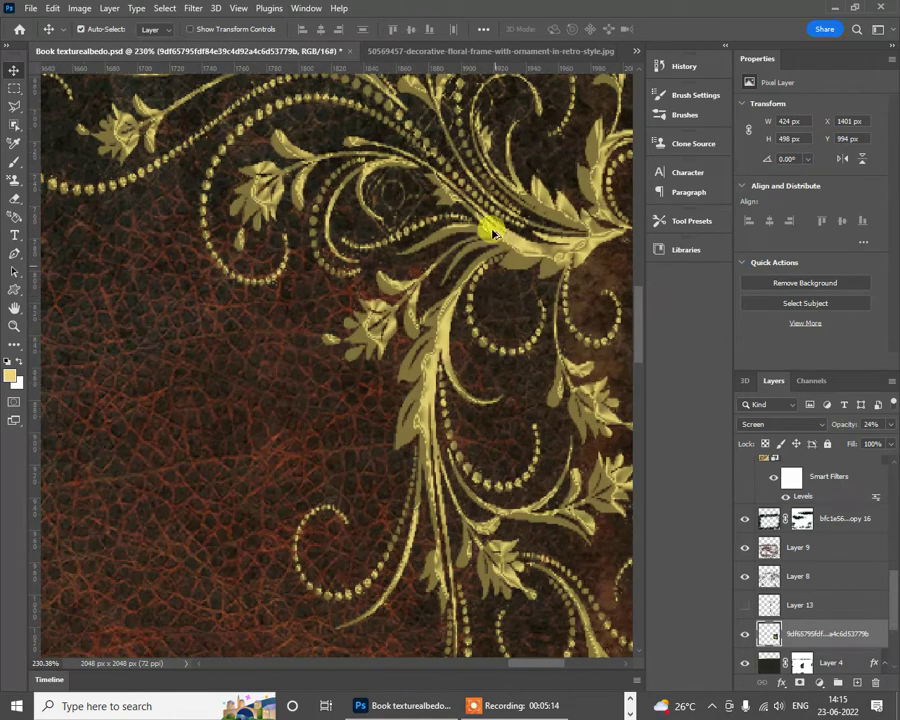
pyautogui.scroll(-5, 494, 412)
pyautogui.scroll(-1, 806, 634)
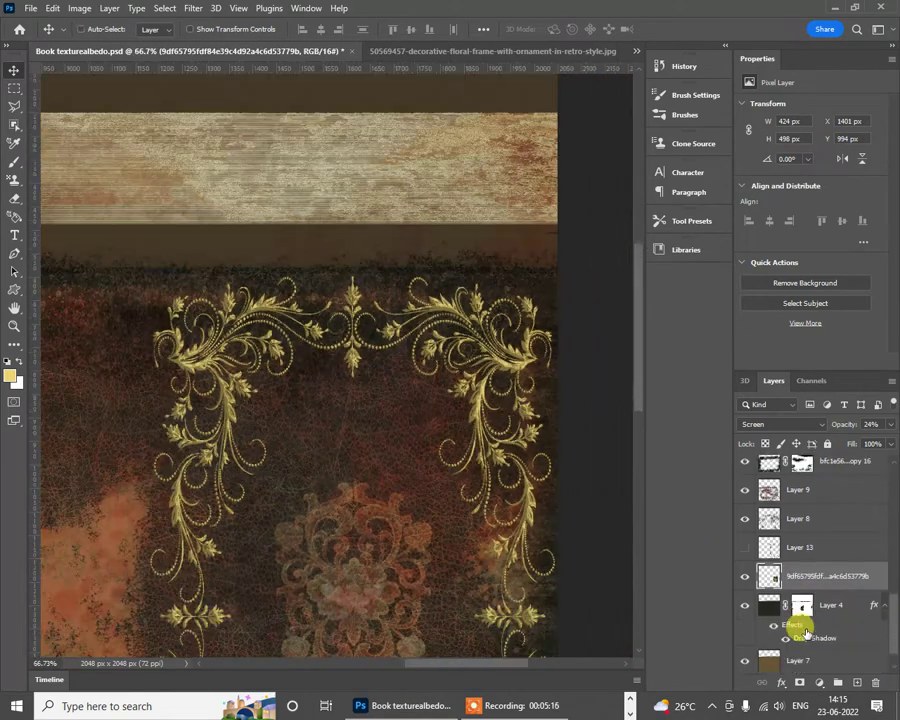
pyautogui.scroll(-1, 806, 600)
pyautogui.scroll(3, 806, 517)
pyautogui.scroll(6, 806, 517)
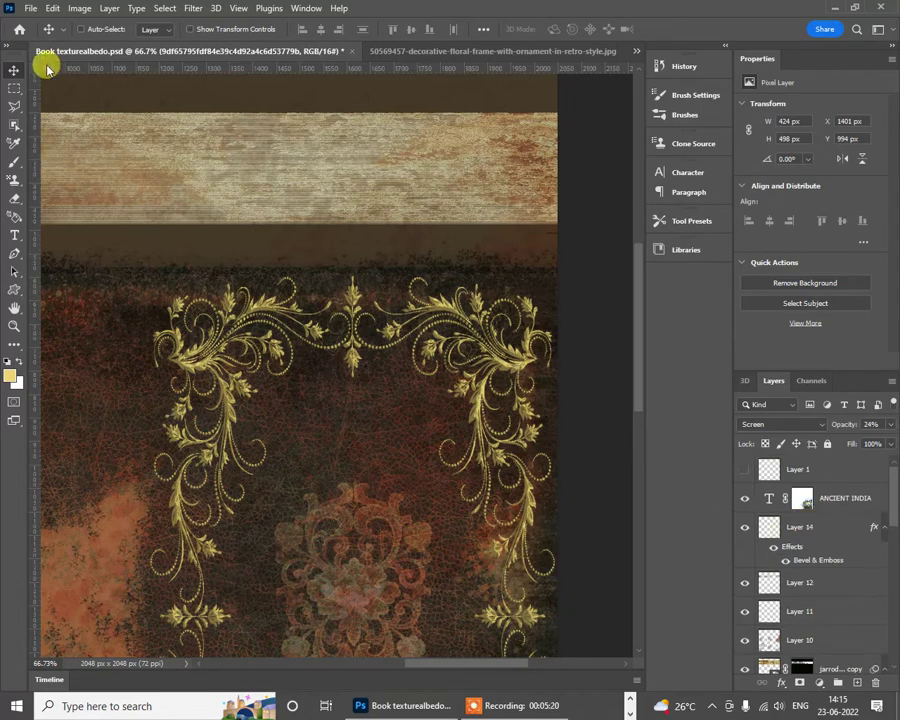
pyautogui.click(500, 360)
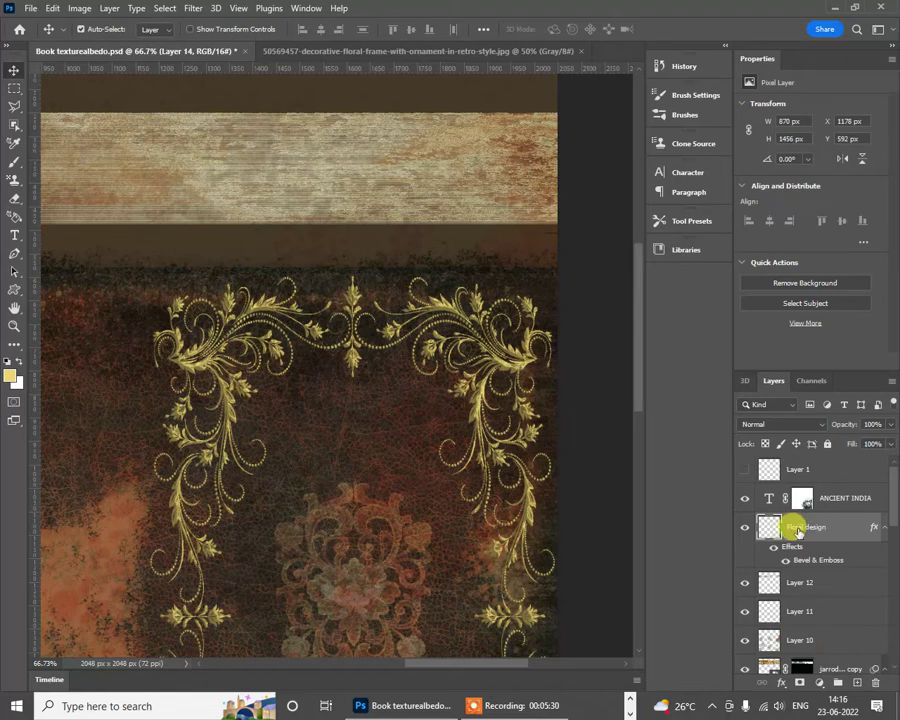
pyautogui.click(797, 530)
# Step: Lower the Floral design layer through the stack until it sits between Layer 9 and Layer 8
pyautogui.moveTo(820, 533); pyautogui.dragTo(826, 656)
pyautogui.scroll(-3, 820, 590)
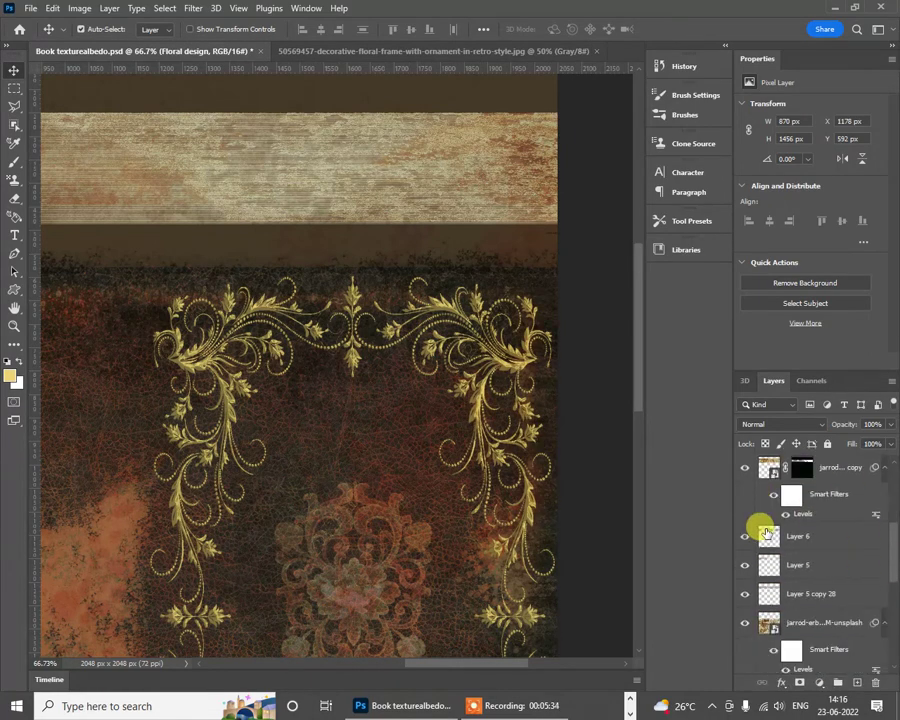
pyautogui.scroll(2, 828, 543)
pyautogui.moveTo(828, 507); pyautogui.dragTo(812, 636)
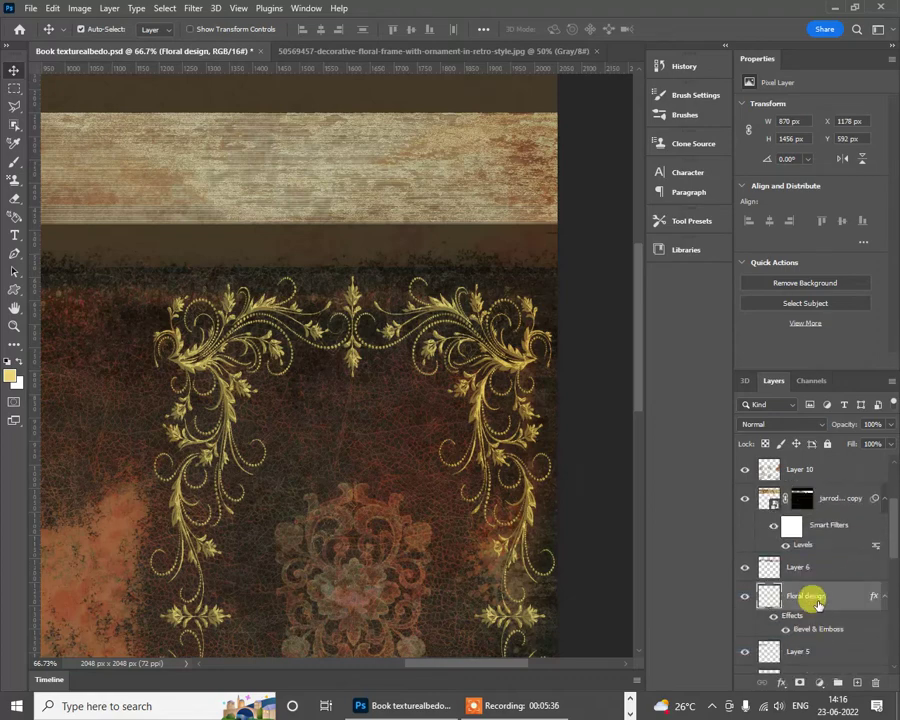
pyautogui.scroll(-2, 814, 598)
pyautogui.moveTo(820, 538); pyautogui.dragTo(790, 640)
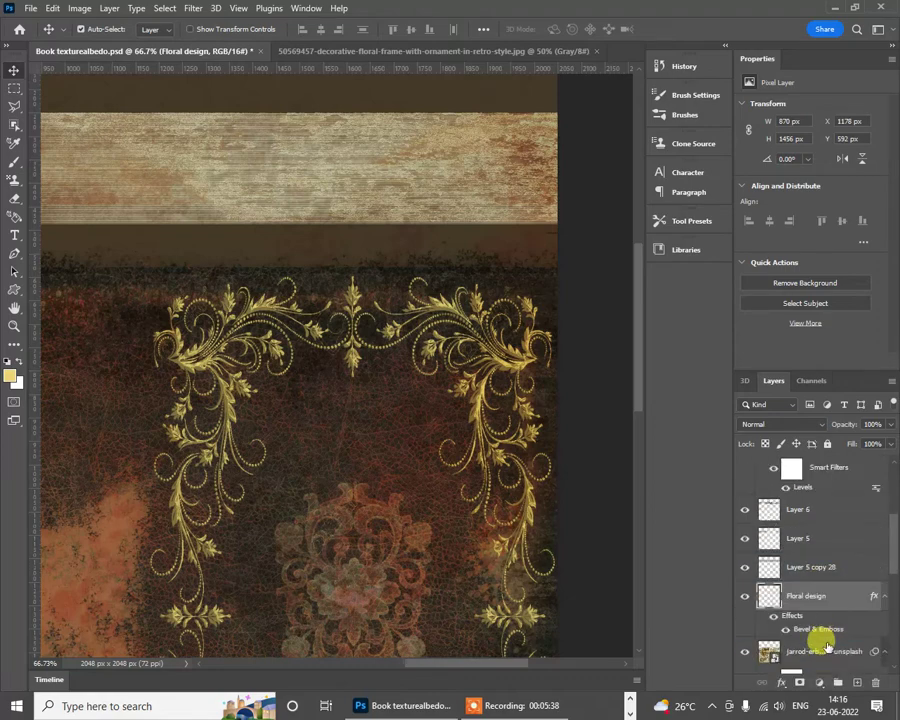
pyautogui.scroll(-2, 812, 632)
pyautogui.moveTo(834, 535); pyautogui.dragTo(848, 619)
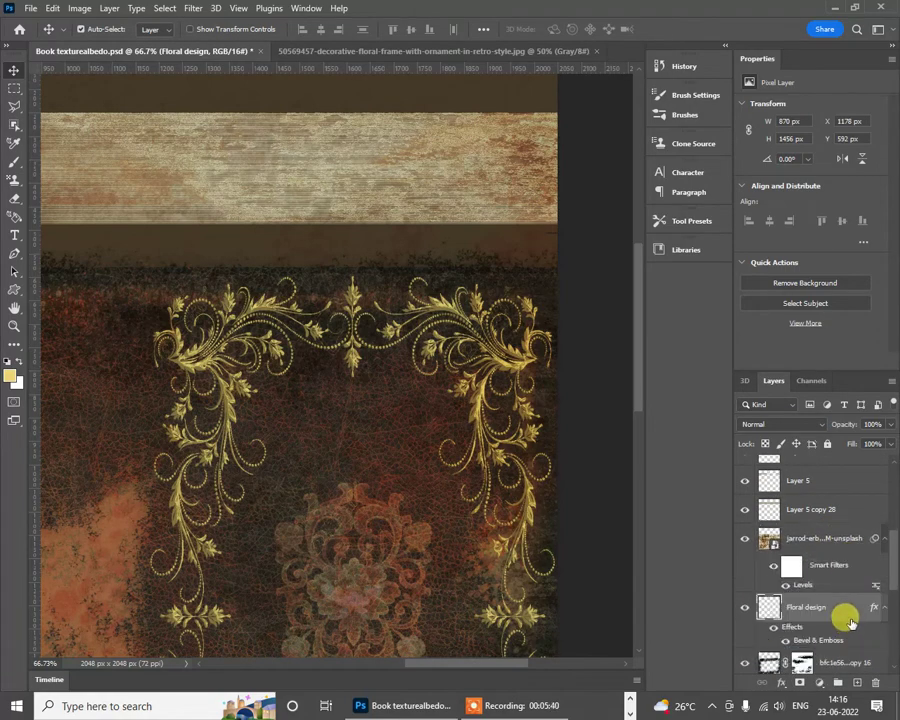
pyautogui.scroll(-2, 848, 610)
pyautogui.moveTo(830, 558); pyautogui.dragTo(828, 642)
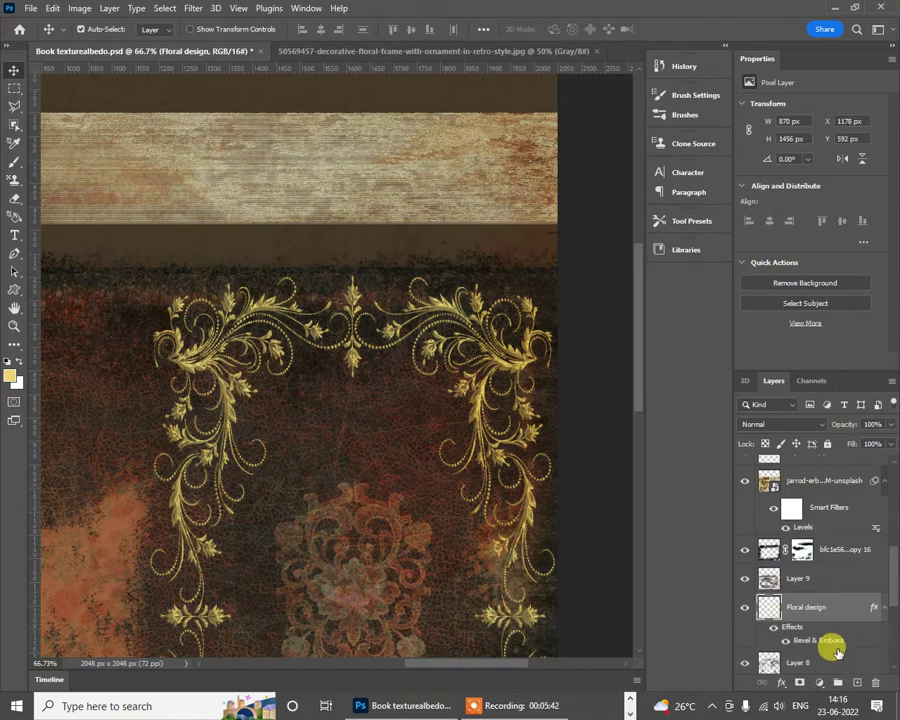
pyautogui.scroll(-2, 817, 598)
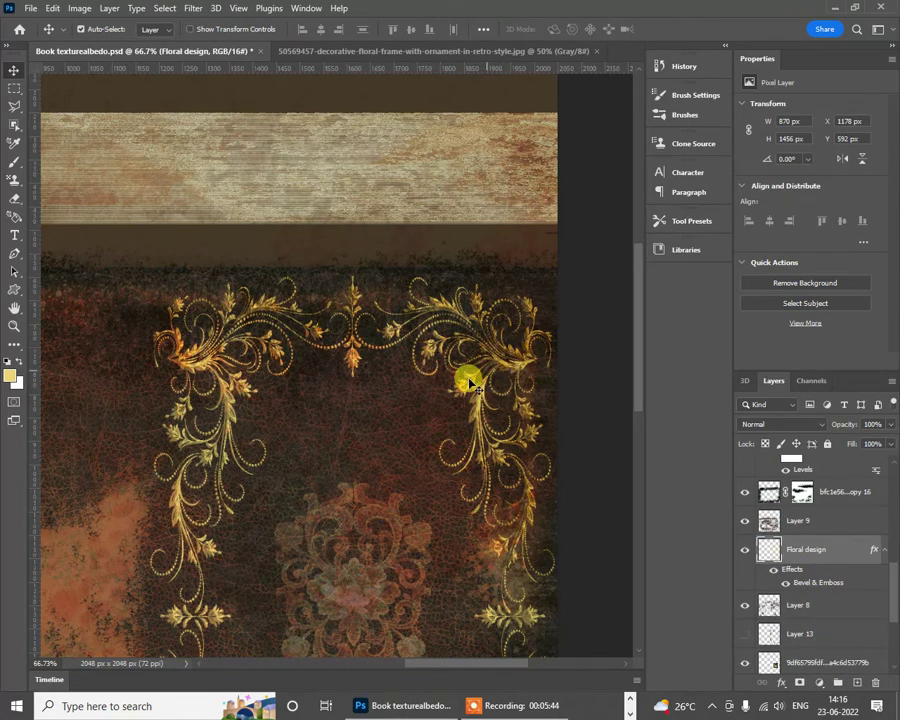
# Step: Place the Floral design layer directly beneath the emblem layer and above Layer 4, briefly trying it below Layer 4
pyautogui.scroll(-2, 830, 538)
pyautogui.moveTo(824, 490); pyautogui.dragTo(833, 604)
pyautogui.scroll(-1, 850, 590)
pyautogui.scroll(-2, 766, 544)
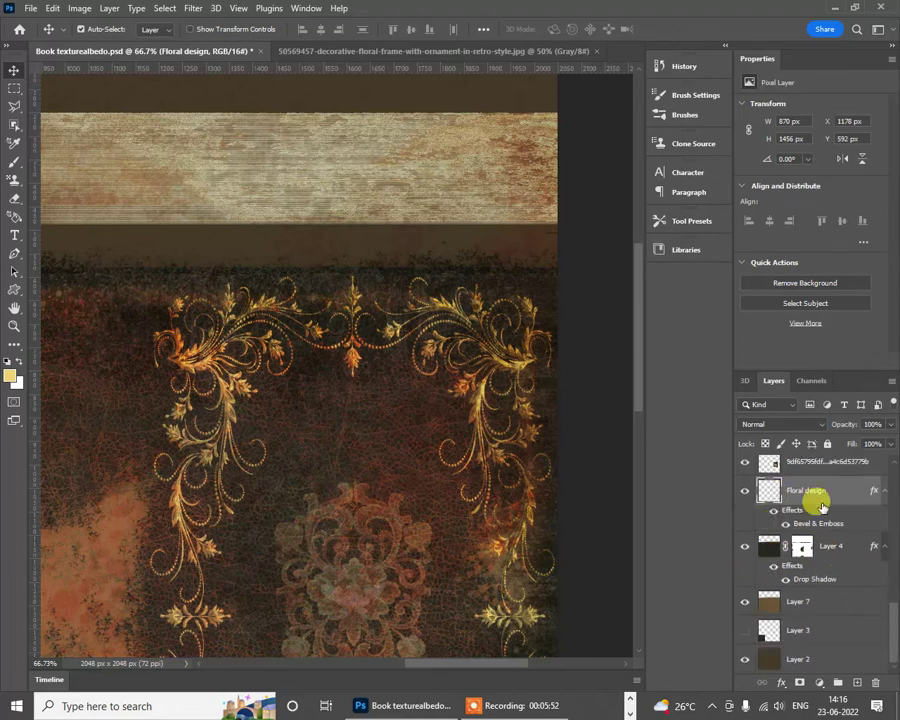
pyautogui.moveTo(823, 498); pyautogui.dragTo(830, 583)
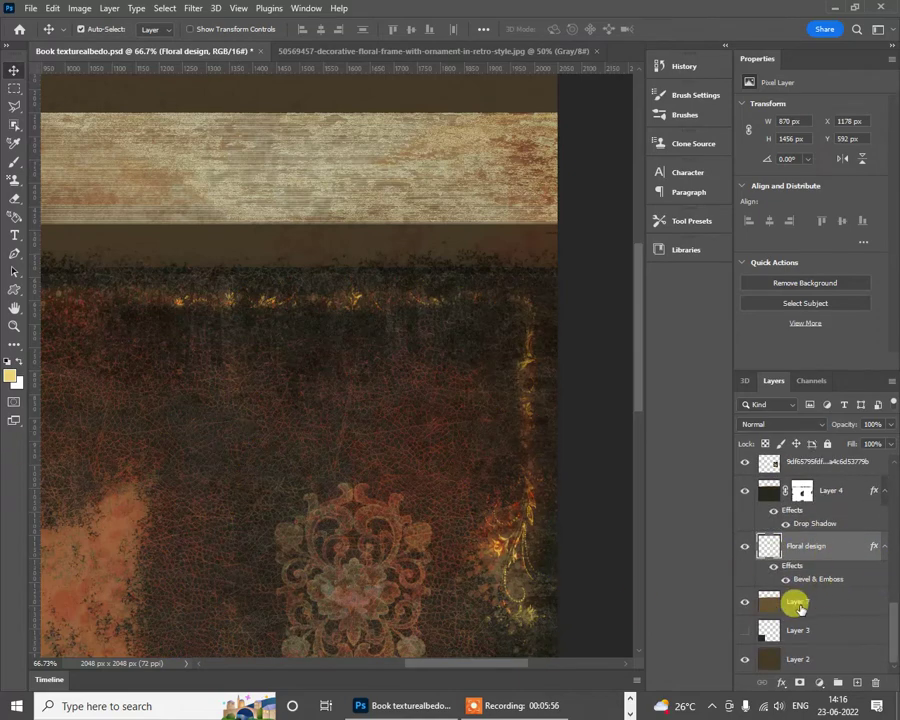
pyautogui.moveTo(813, 545); pyautogui.dragTo(804, 480)
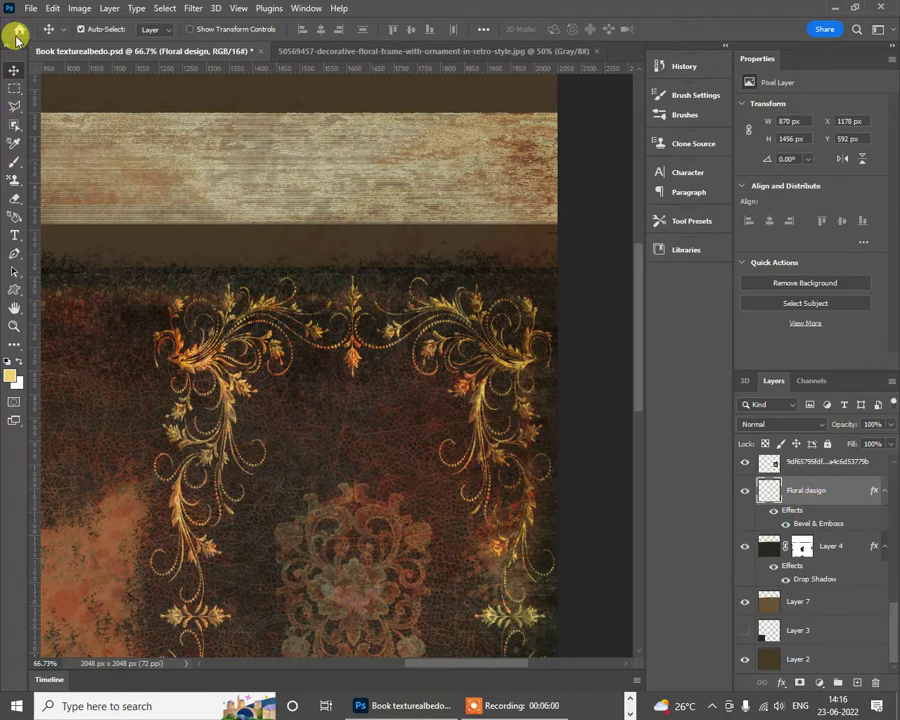
# Step: Examine at several zoom levels how the floral frame blends with the leather, emblem and title on the cover
pyautogui.scroll(-2, 305, 388)
pyautogui.scroll(4, 312, 396)
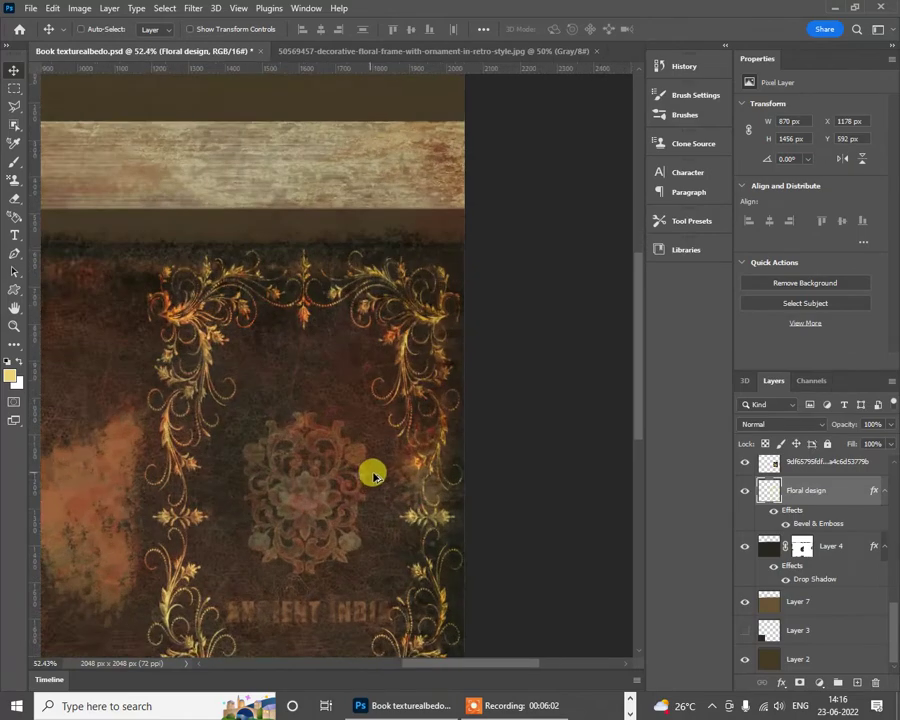
pyautogui.scroll(2, 410, 479)
pyautogui.scroll(-4, 466, 331)
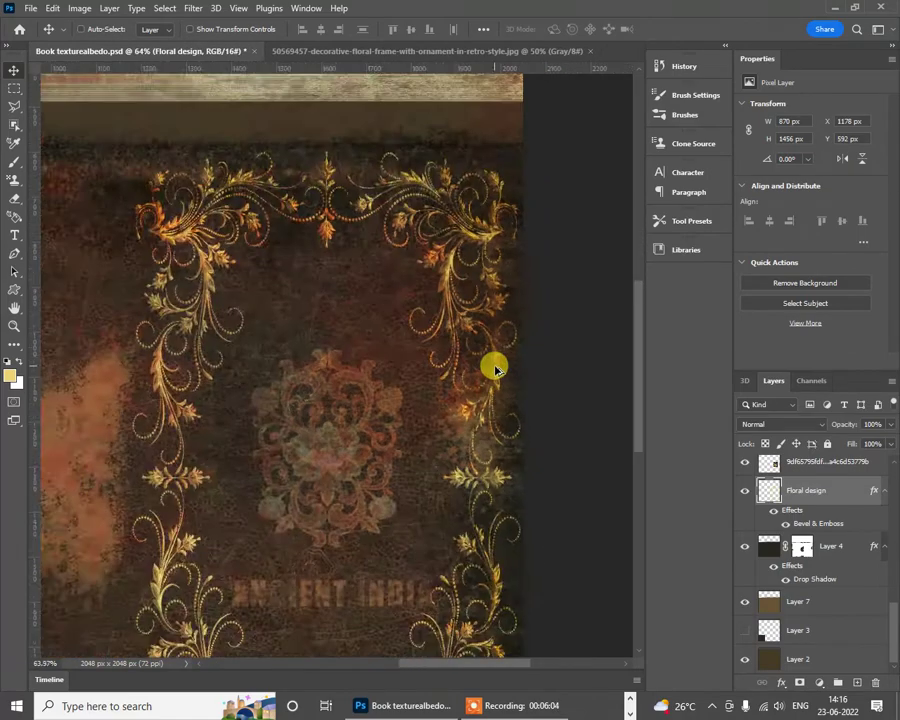
pyautogui.scroll(1, 488, 508)
pyautogui.scroll(1, 380, 382)
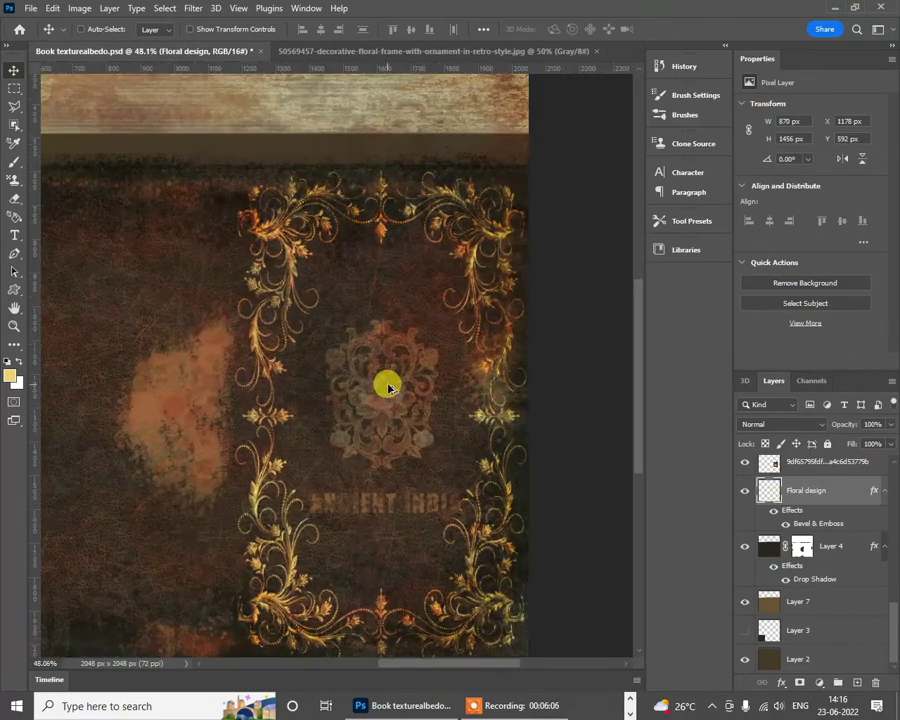
pyautogui.scroll(1, 361, 396)
pyautogui.scroll(-1, 375, 393)
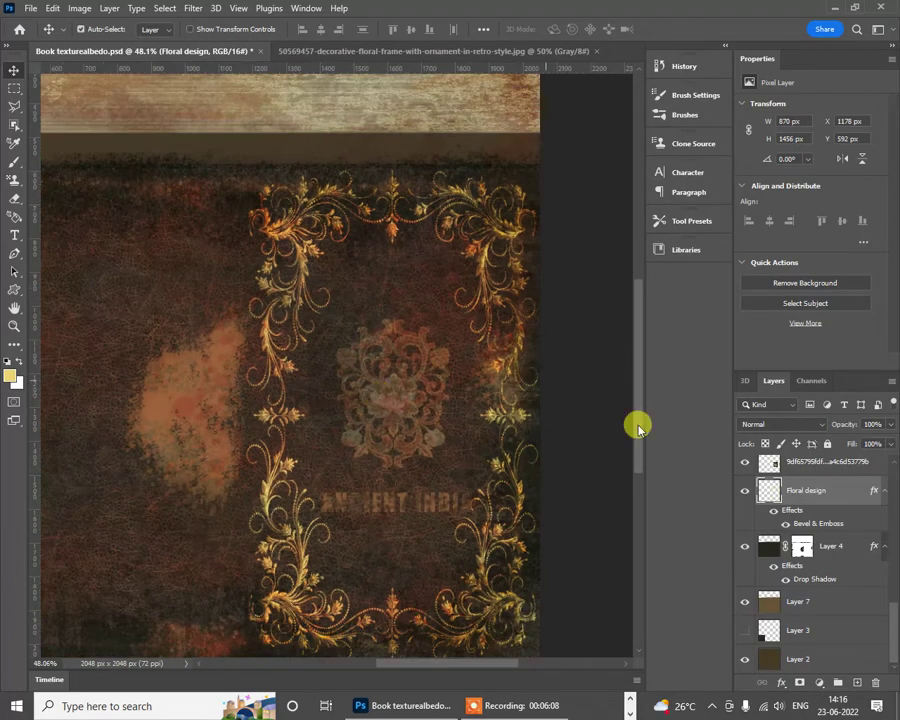
# Step: Apply Hue/Saturation to the Floral design layer with lightness at -35 and slightly raised saturation
pyautogui.click(79, 8)
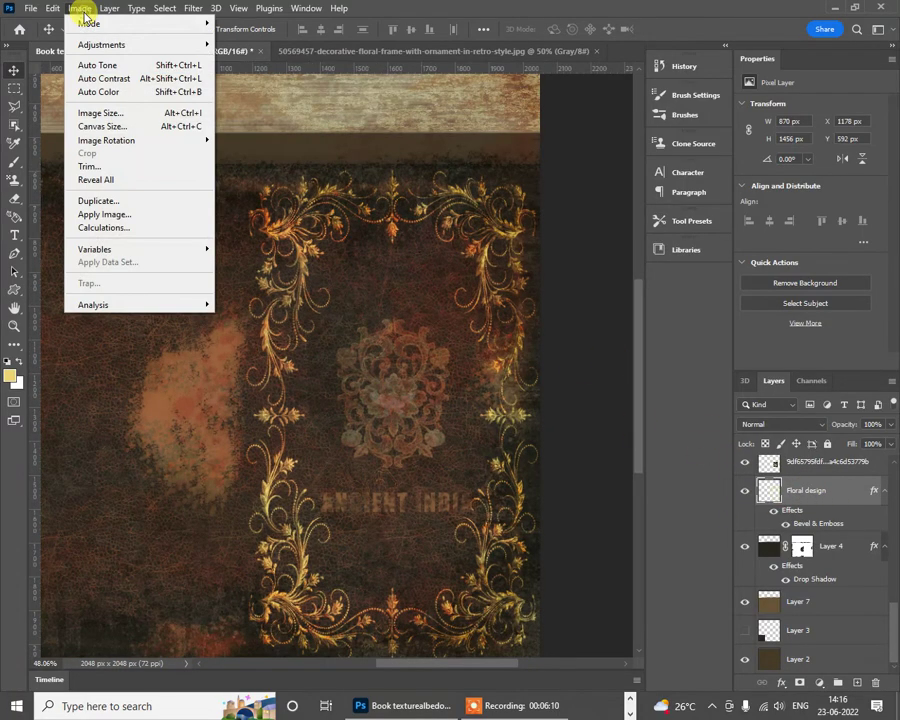
pyautogui.moveTo(100, 45)
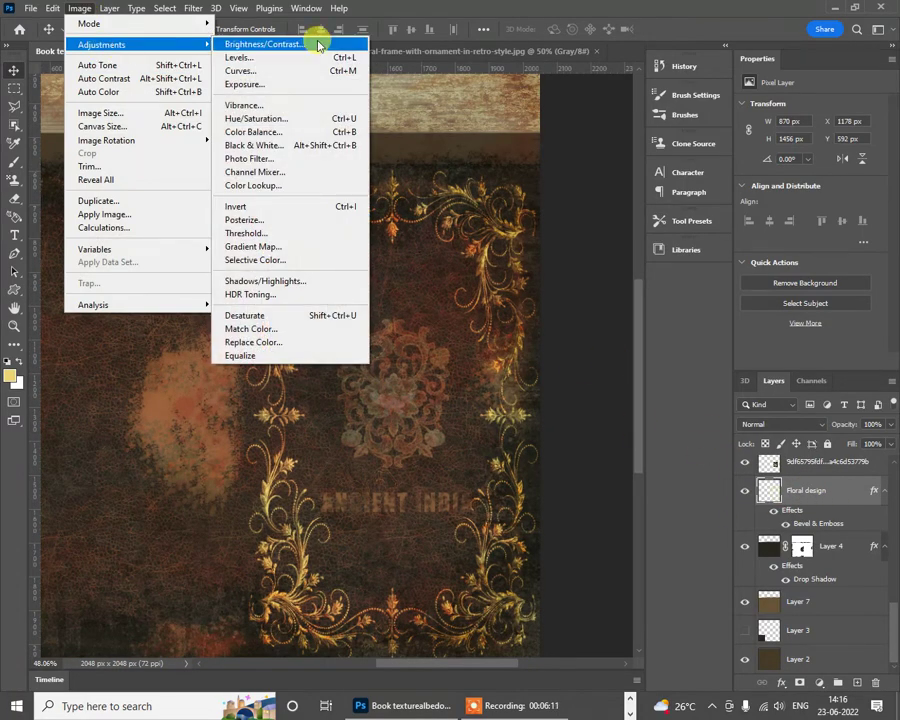
pyautogui.click(312, 117)
pyautogui.moveTo(645, 285); pyautogui.dragTo(623, 290)
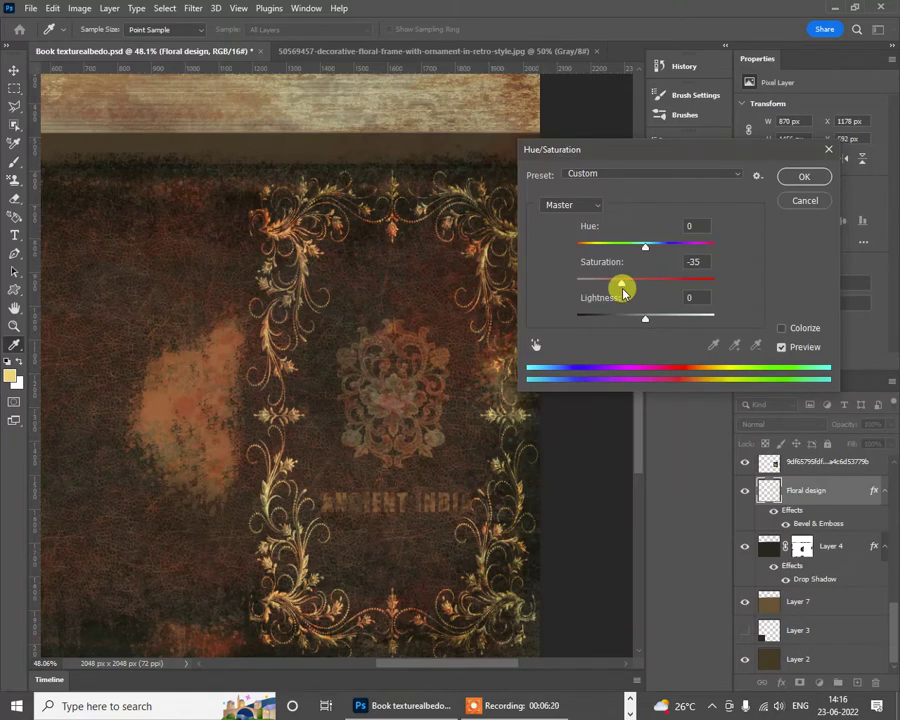
pyautogui.moveTo(621, 288); pyautogui.dragTo(621, 317)
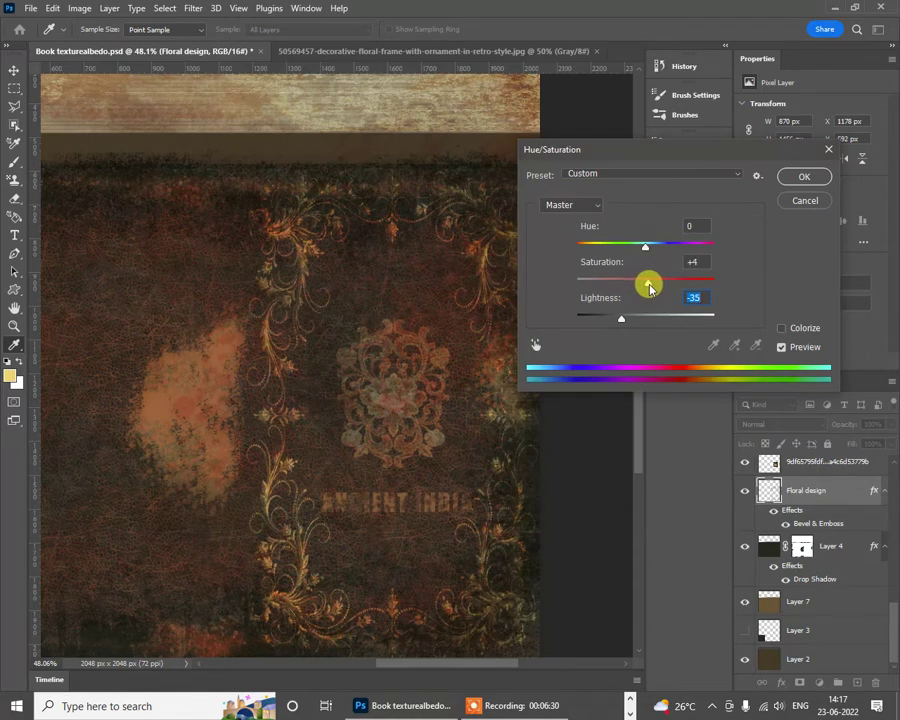
pyautogui.click(806, 176)
pyautogui.press('v')
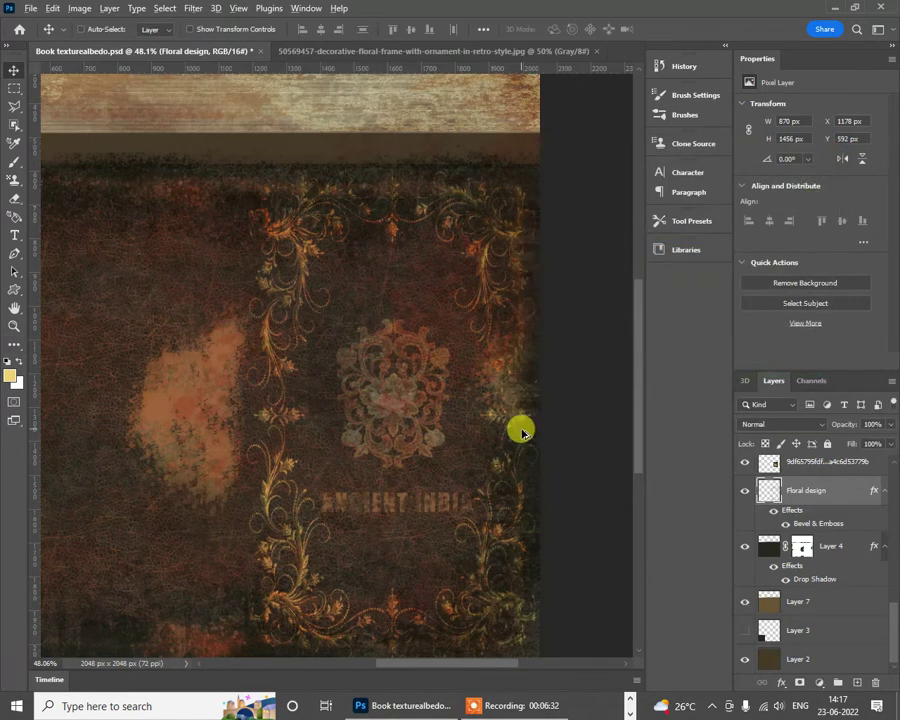
# Step: Check the darkened frame on the whole cover and save Book texturealbedo.psd
pyautogui.scroll(-2, 518, 426)
pyautogui.scroll(2, 408, 422)
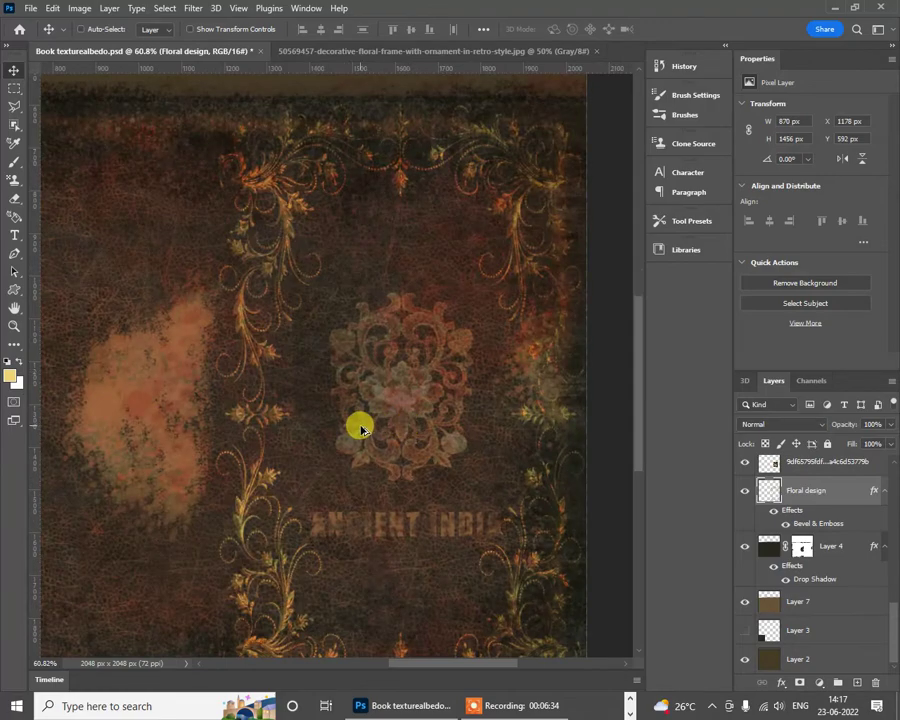
pyautogui.scroll(-2, 370, 427)
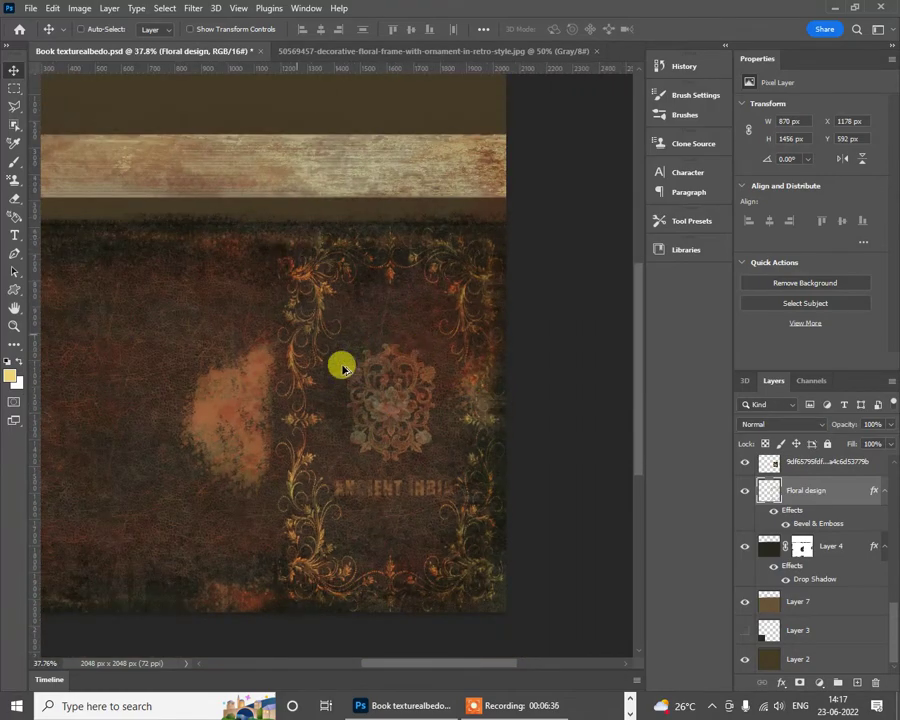
pyautogui.moveTo(415, 374); pyautogui.dragTo(415, 374)
pyautogui.hotkey('ctrl', 's')
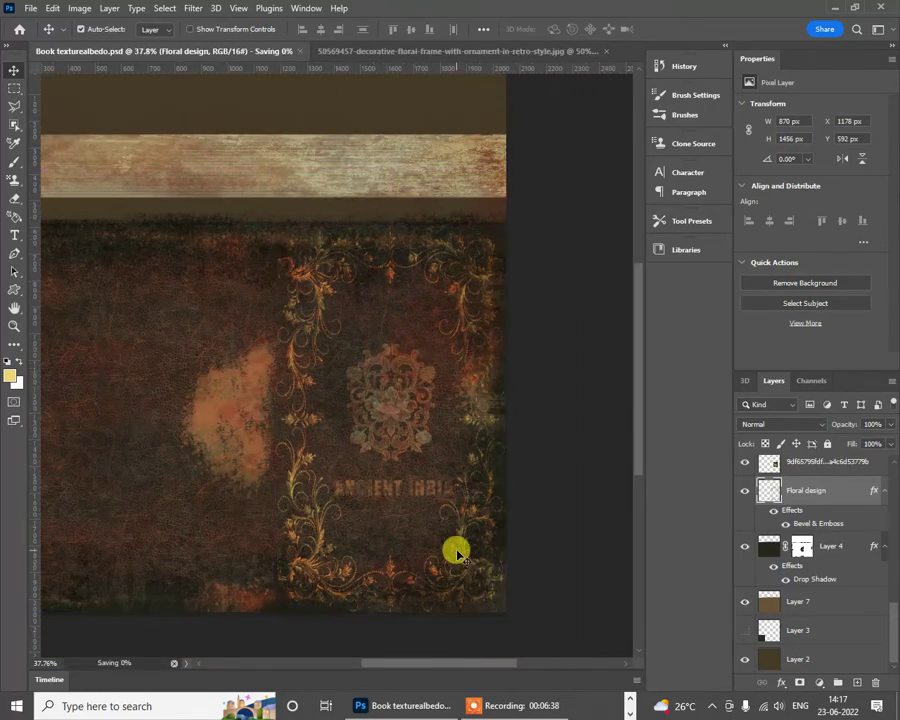
# Step: Switch to Marmoset Toolbag, load Book texturealbedo.psd again as the Specular 1 material's albedo map, and return to Photoshop
pyautogui.hotkey('alt', 'Tab')
pyautogui.press('Tab')
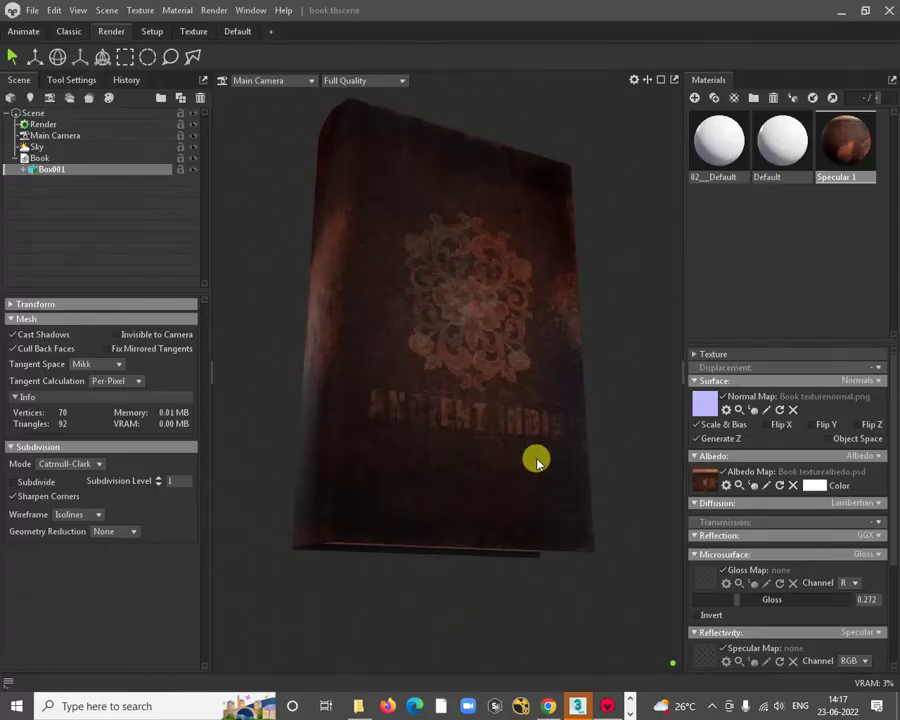
pyautogui.moveTo(532, 458); pyautogui.dragTo(557, 615)
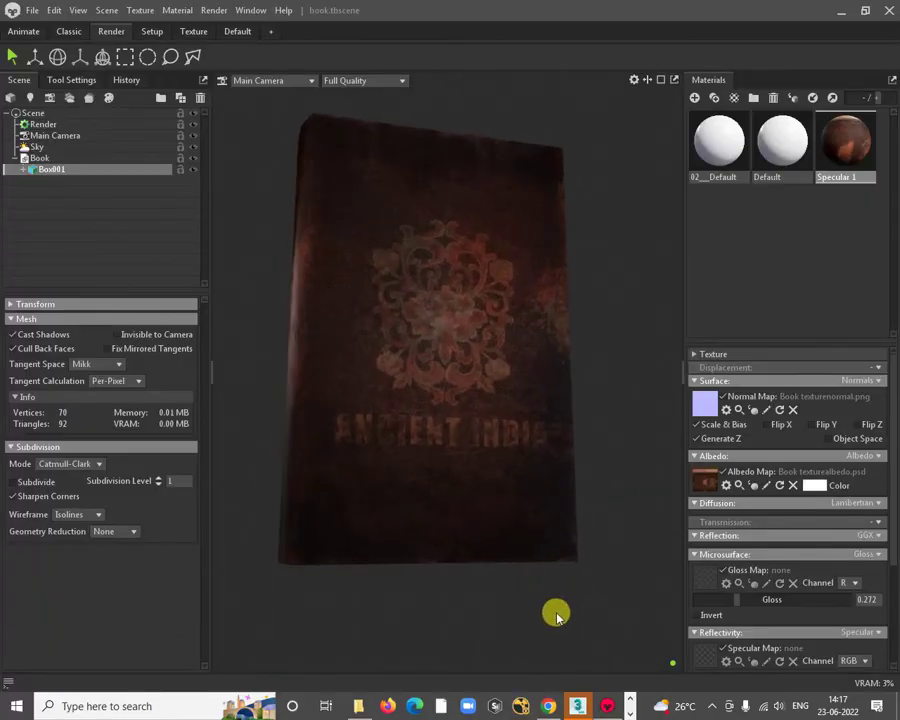
pyautogui.click(708, 479)
pyautogui.scroll(-5, 258, 220)
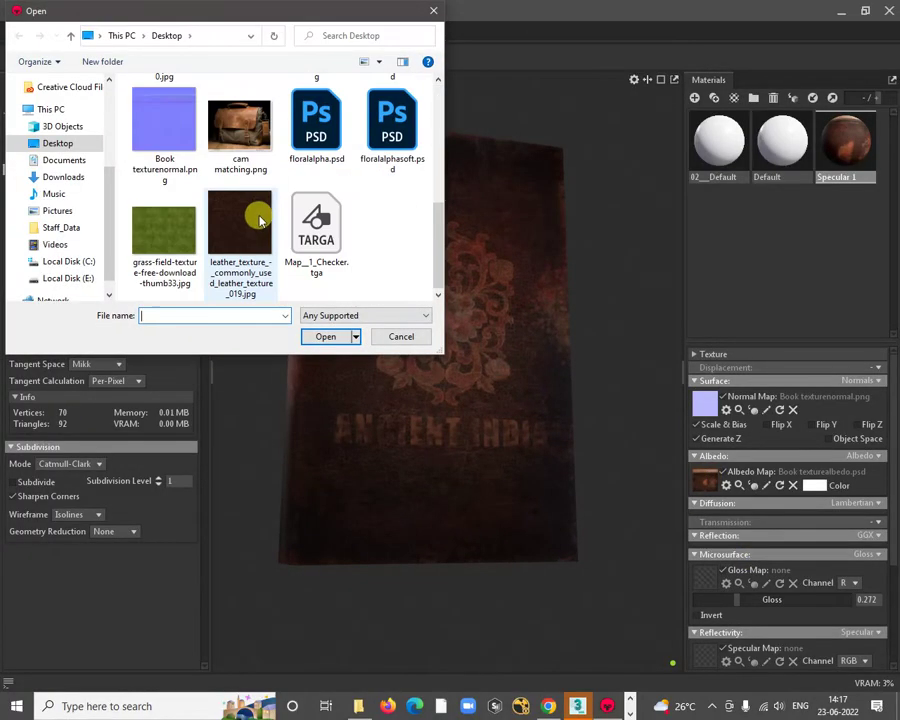
pyautogui.scroll(5, 265, 218)
pyautogui.doubleClick(392, 222)
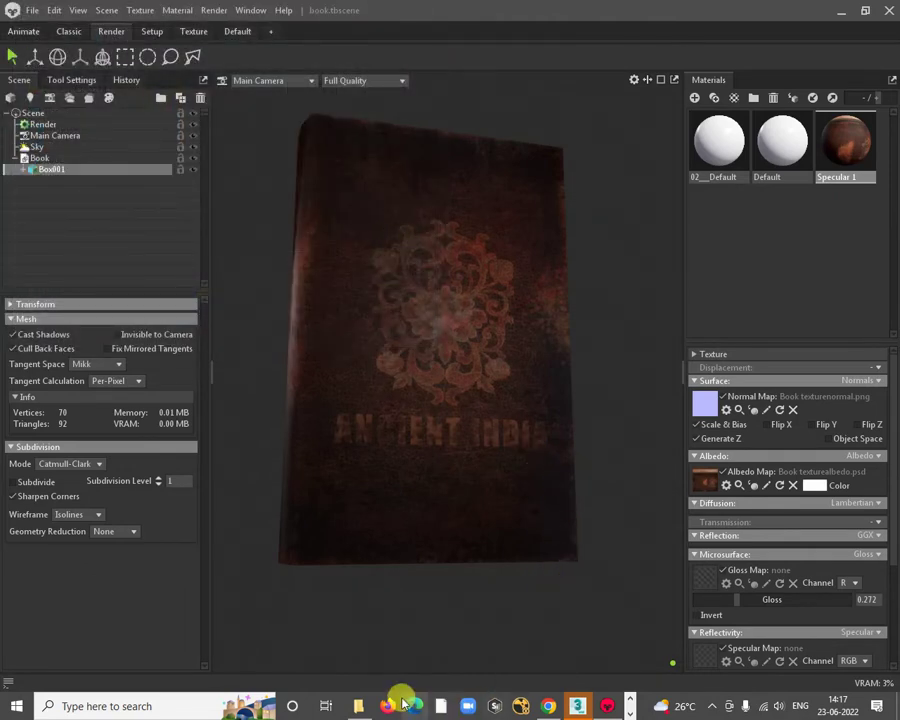
pyautogui.hotkey('alt', 'Tab')
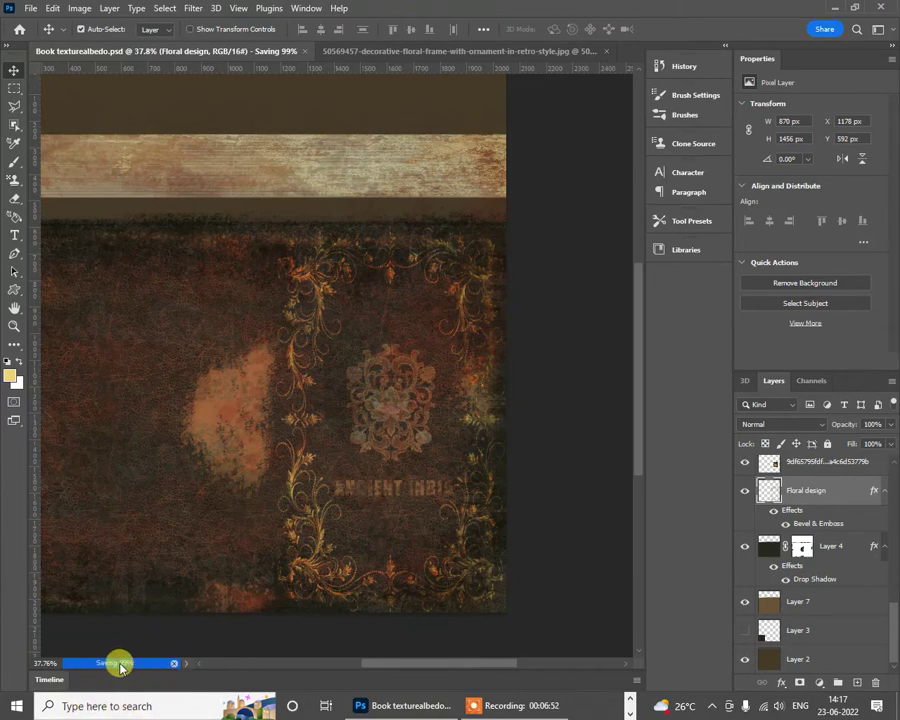
# Step: Switch to Marmoset Toolbag, inspect the book's front cover and page edges up close, and return to Photoshop
pyautogui.hotkey('alt', 'Tab')
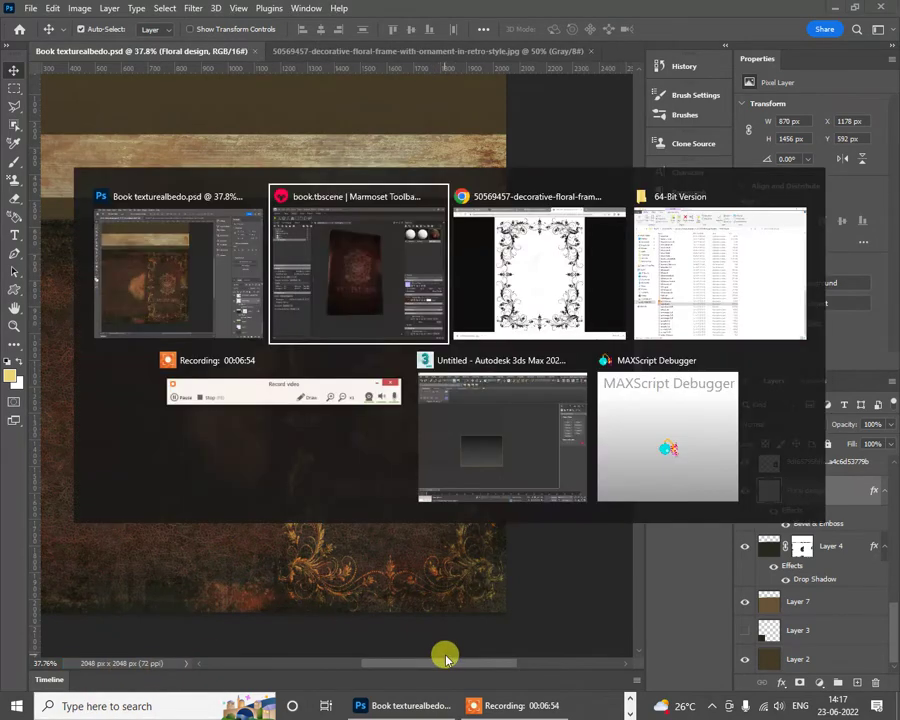
pyautogui.moveTo(607, 556); pyautogui.dragTo(478, 386)
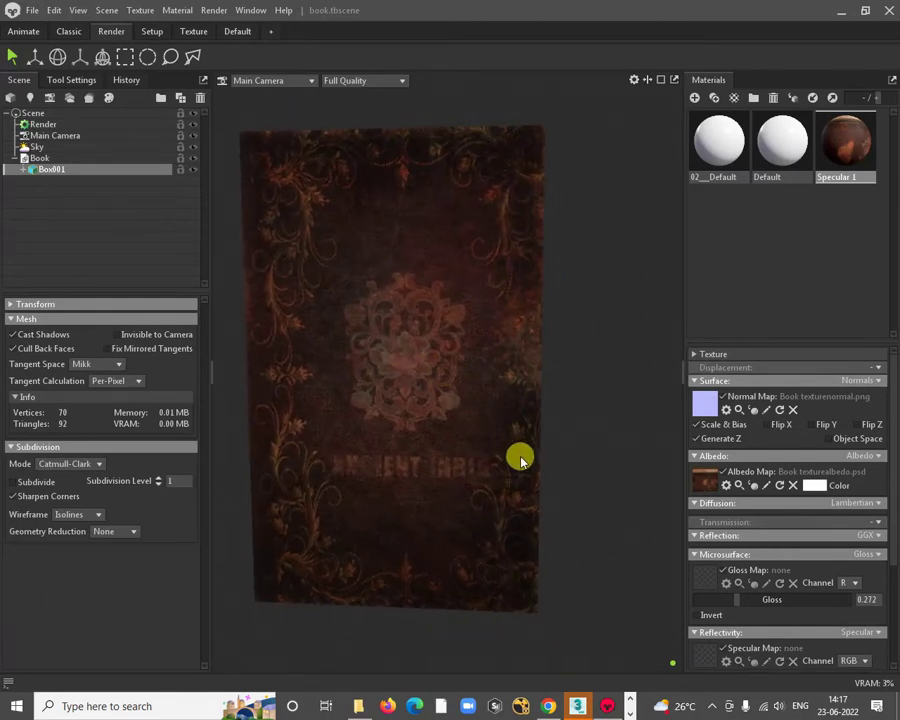
pyautogui.moveTo(518, 456); pyautogui.dragTo(469, 460)
pyautogui.moveTo(384, 374); pyautogui.dragTo(307, 358)
pyautogui.scroll(-5, 417, 433)
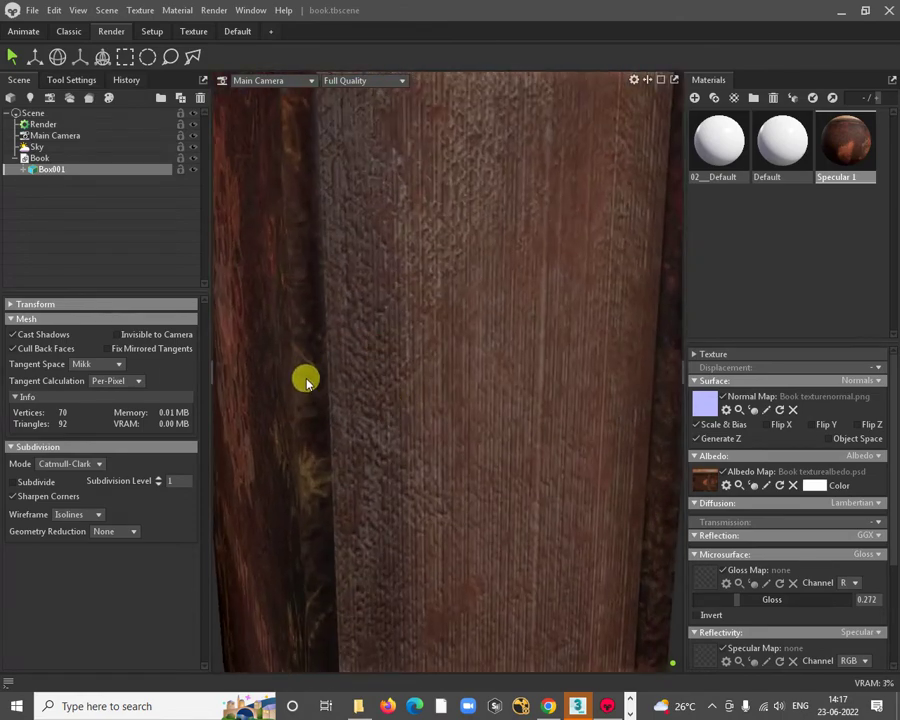
pyautogui.moveTo(410, 412); pyautogui.dragTo(503, 560)
pyautogui.hotkey('alt', 'Tab')
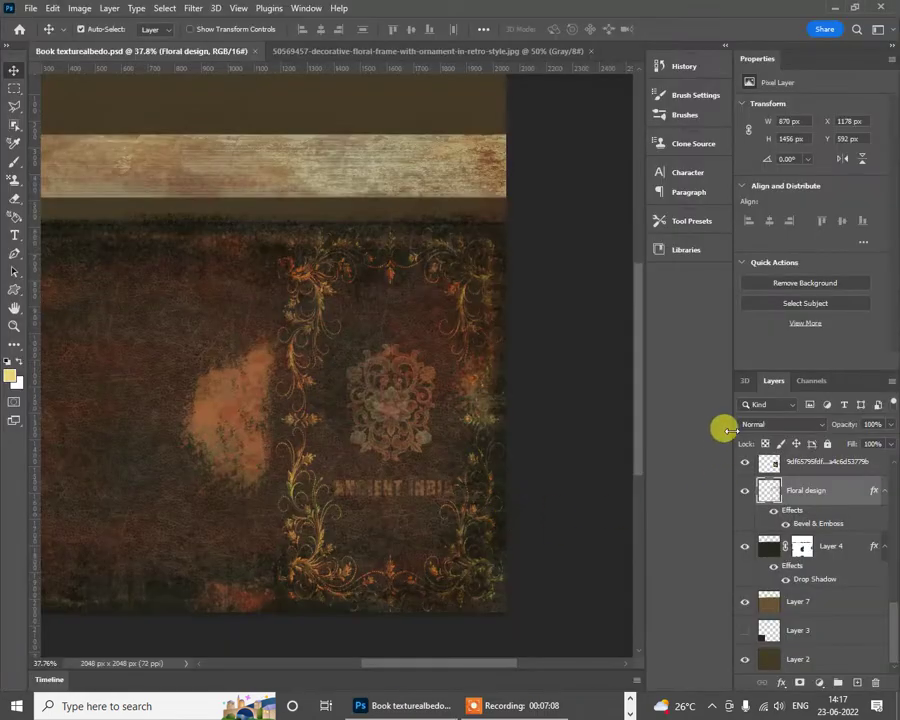
# Step: Show Layer 1 so its outline guides overlay the front cover design
pyautogui.scroll(3, 775, 515)
pyautogui.scroll(6, 778, 512)
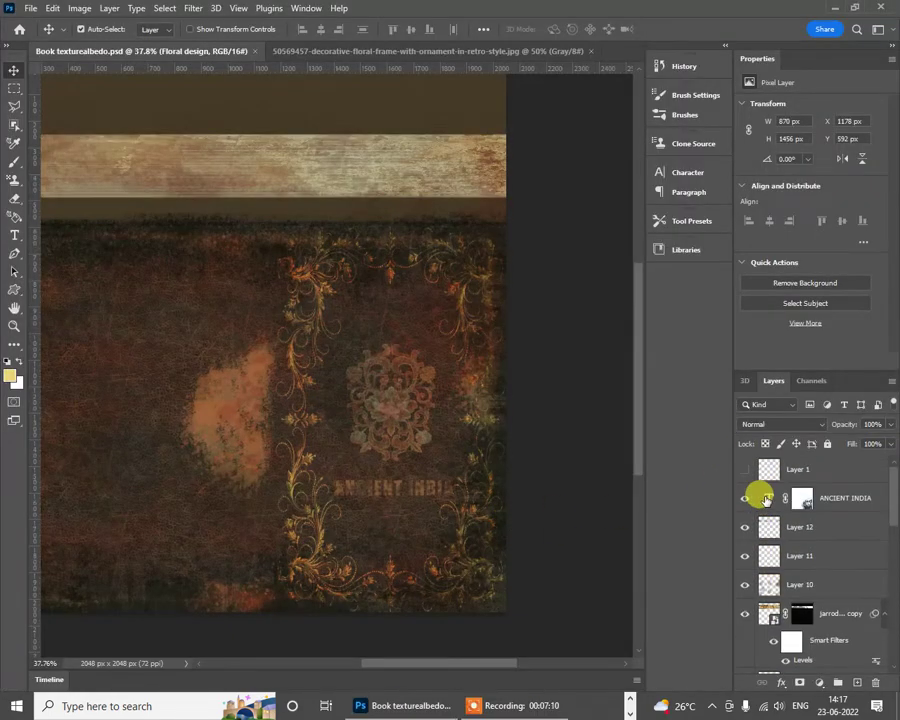
pyautogui.hotkey('ctrl', ';')
pyautogui.scroll(3, 448, 366)
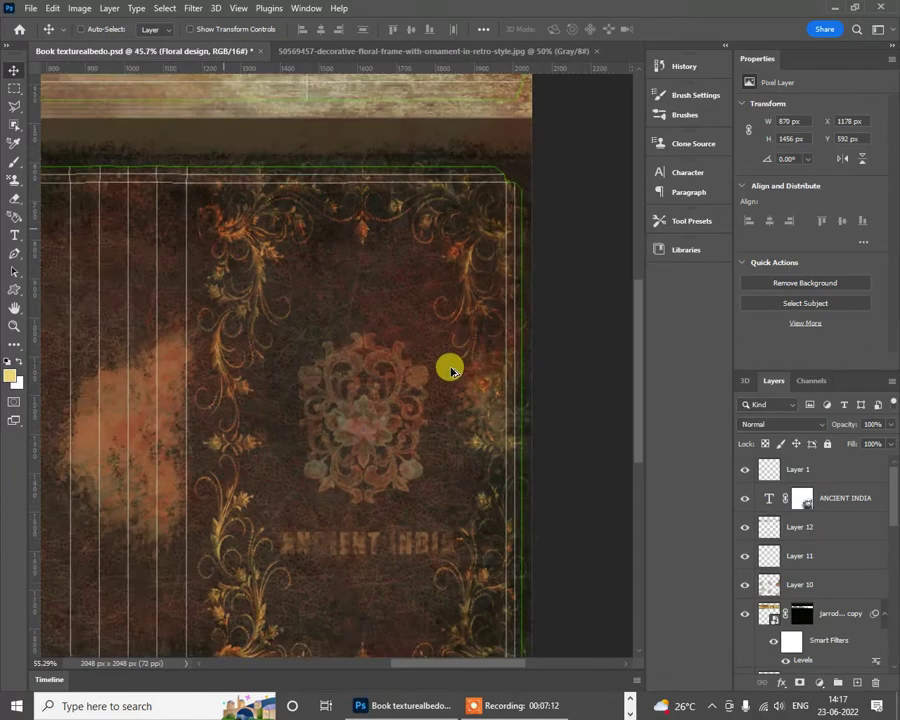
pyautogui.scroll(1, 515, 330)
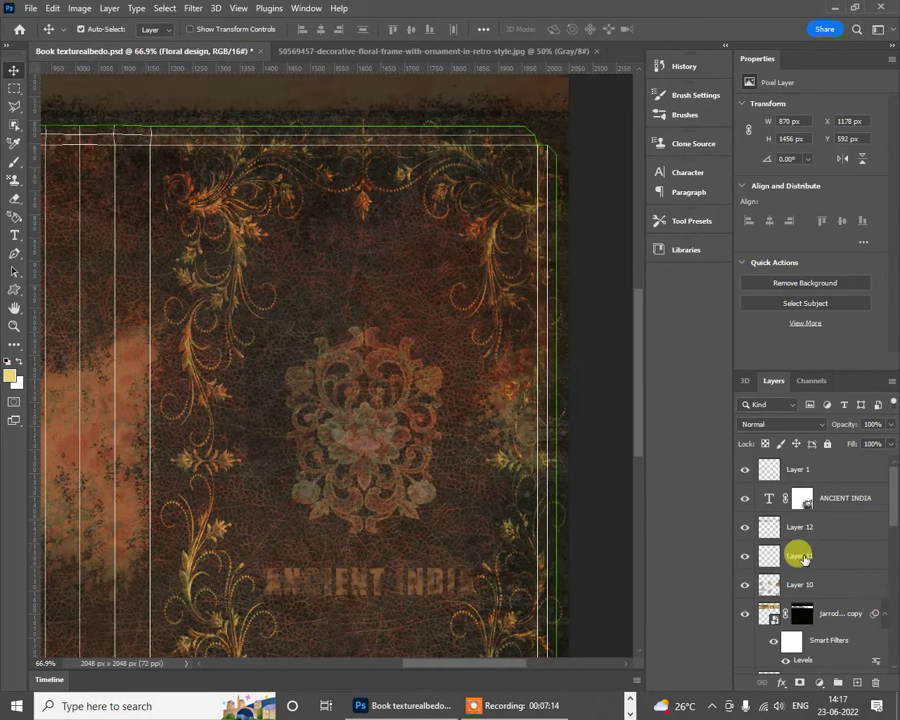
# Step: Resize the Floral design layer to 94.60% width and 91.83% height so the frame fits inside the front cover's outline
pyautogui.scroll(-4, 826, 567)
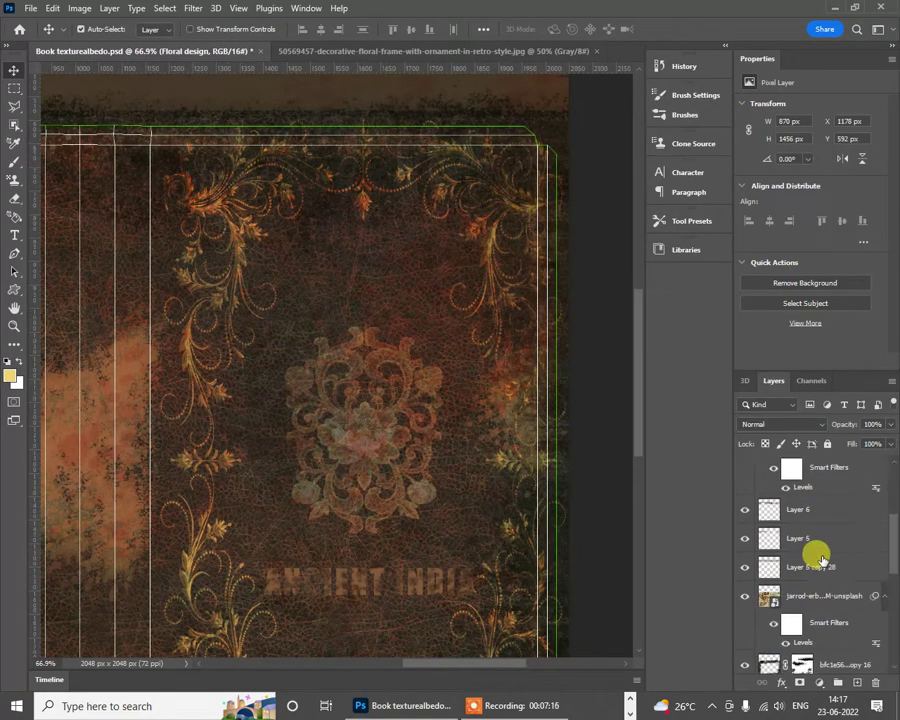
pyautogui.scroll(-5, 820, 558)
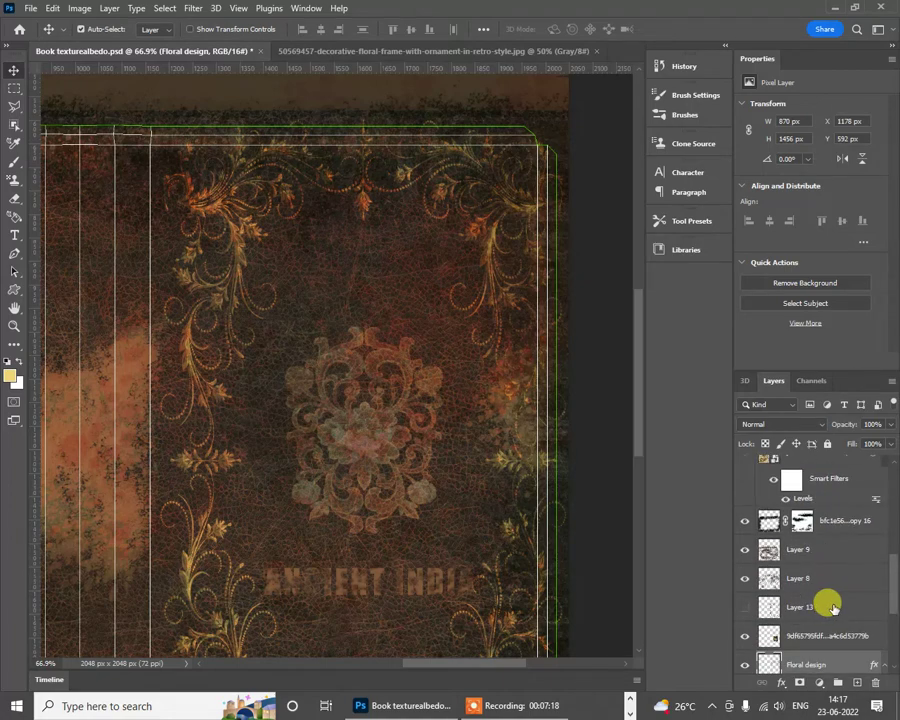
pyautogui.scroll(-3, 833, 607)
pyautogui.moveTo(554, 436); pyautogui.dragTo(535, 457)
pyautogui.hotkey('ctrl', 't')
pyautogui.moveTo(343, 116); pyautogui.dragTo(346, 139)
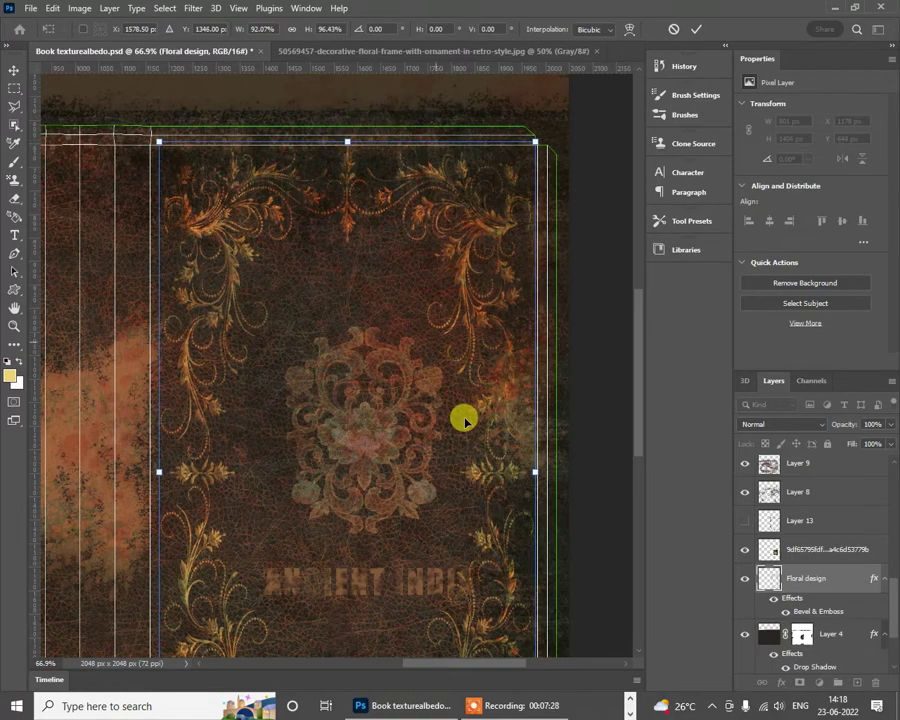
pyautogui.scroll(-6, 464, 416)
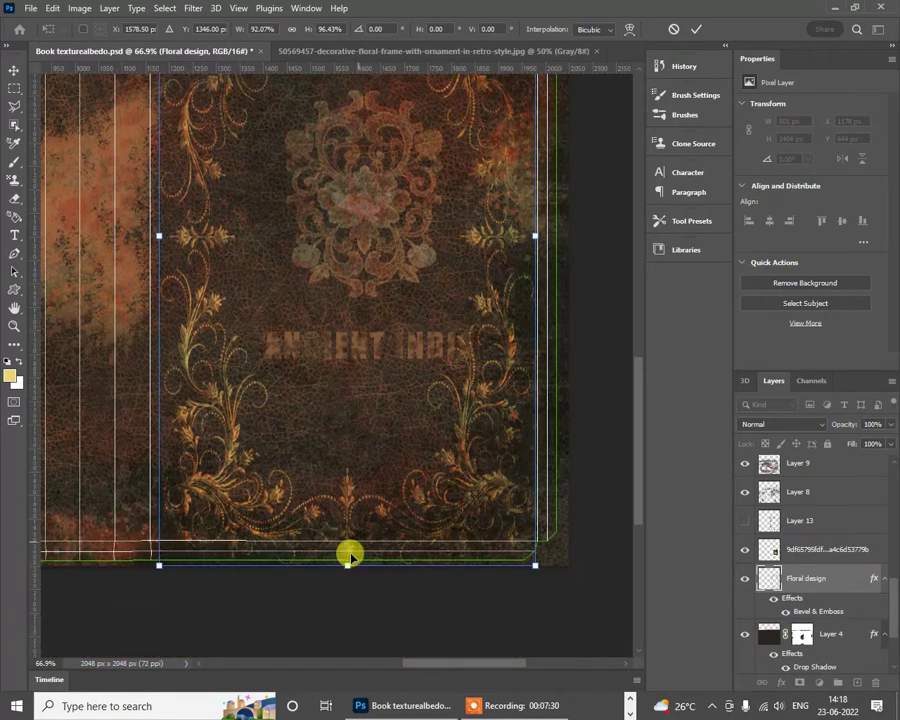
pyautogui.moveTo(346, 565); pyautogui.dragTo(341, 534)
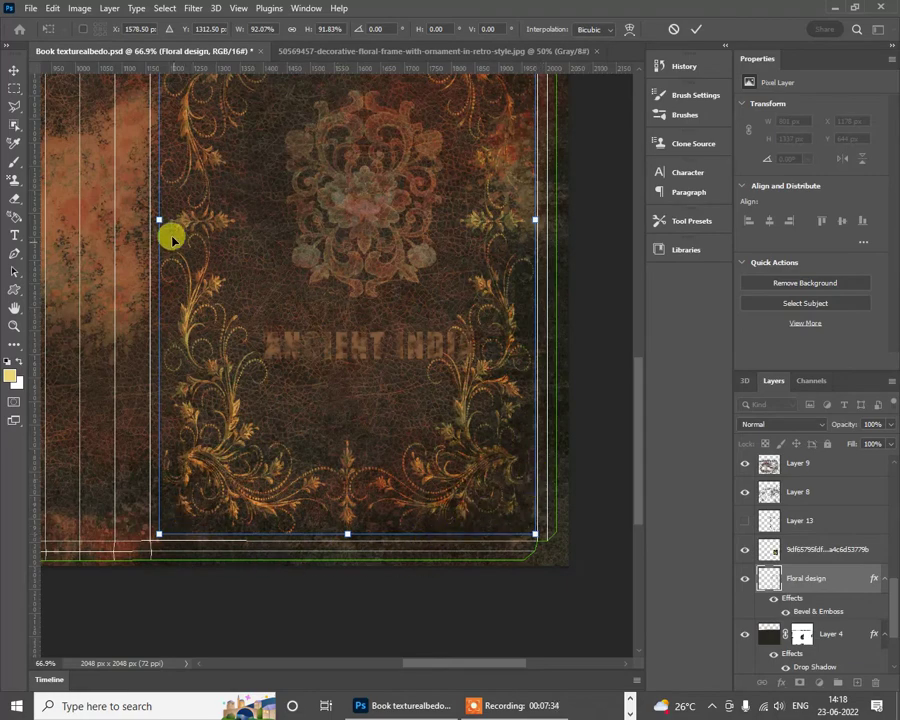
pyautogui.moveTo(158, 217)
pyautogui.mouseDown()
pyautogui.moveTo(127, 215)
pyautogui.moveTo(148, 219)
pyautogui.mouseUp()
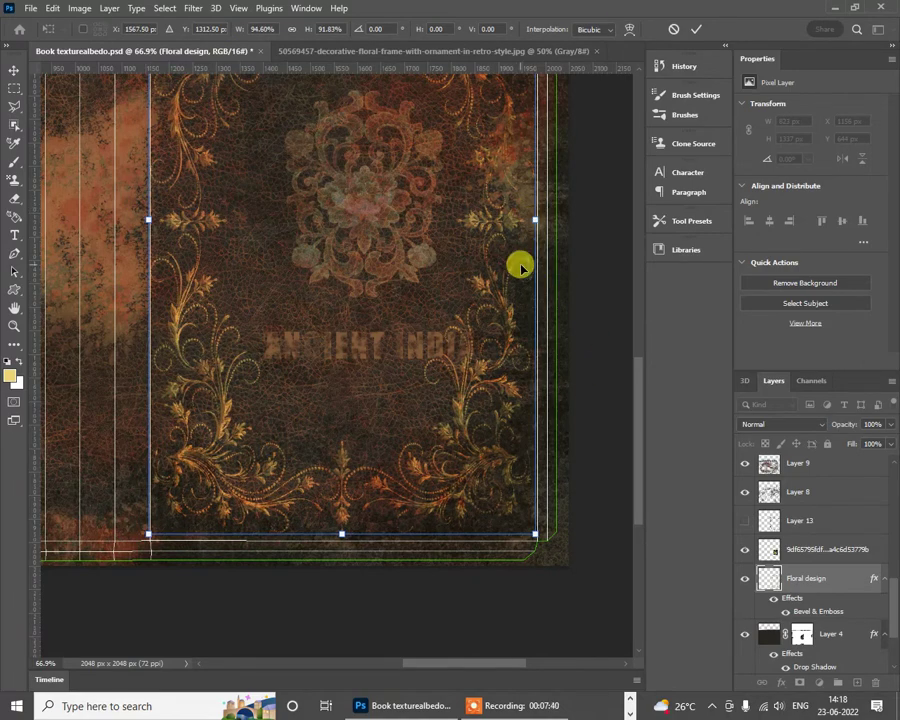
pyautogui.press('Return')
# Step: Hide the outline guides on Layer 1 again
pyautogui.scroll(-3, 452, 412)
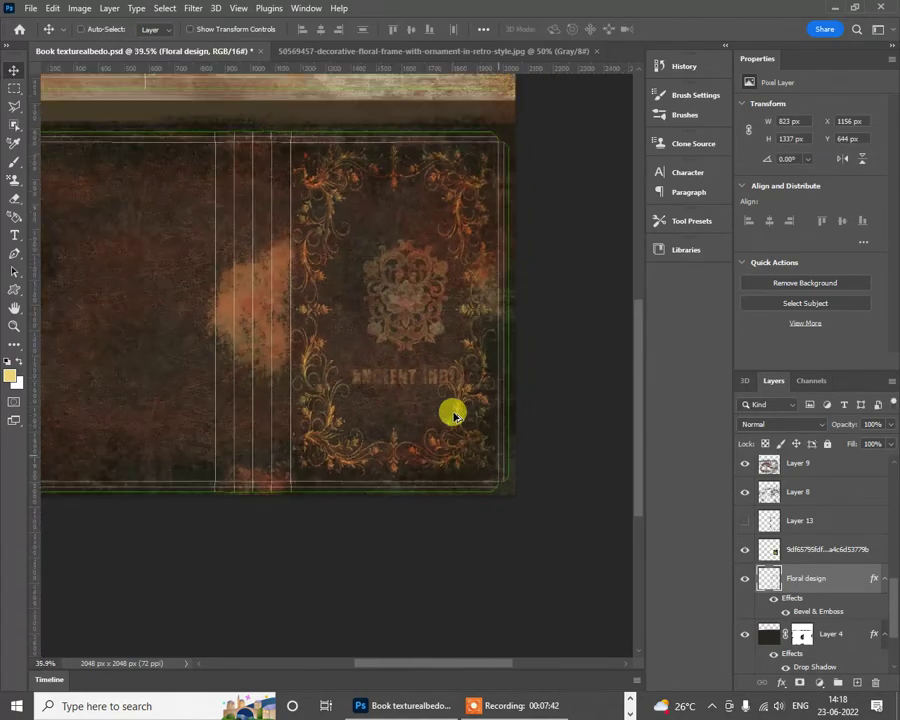
pyautogui.scroll(6, 748, 474)
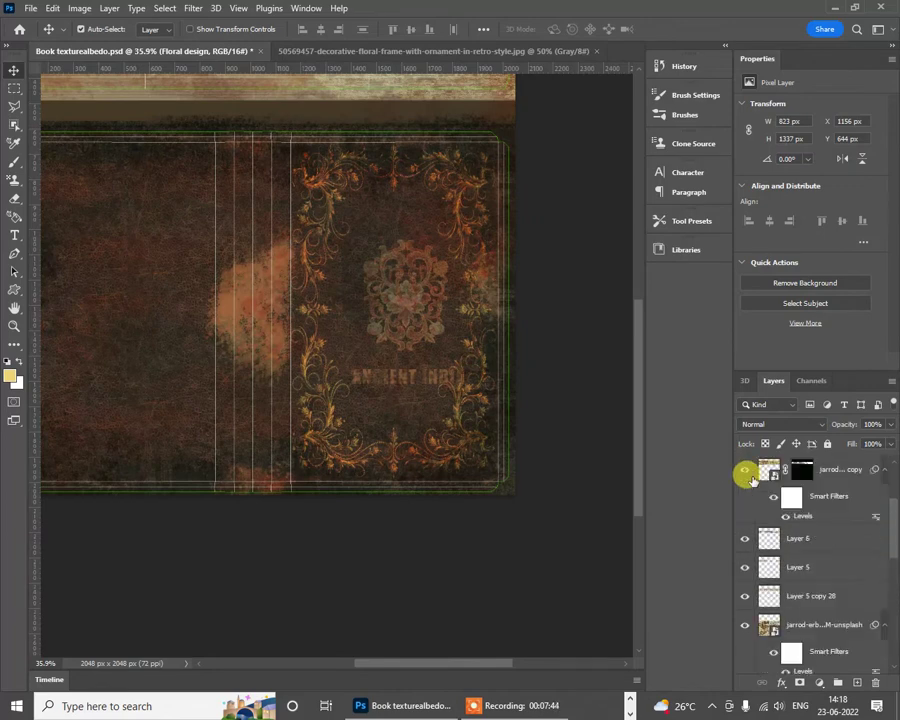
pyautogui.click(745, 469)
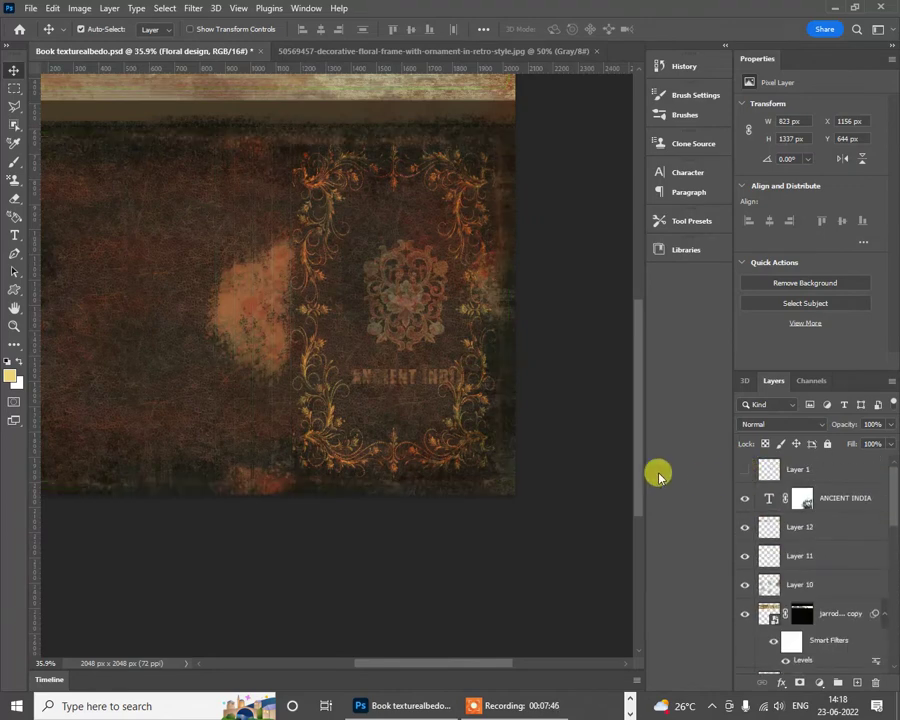
# Step: Save Book texturealbedo.psd and inspect the resized frame on the rendered book in Marmoset Toolbag
pyautogui.hotkey('ctrl', 's')
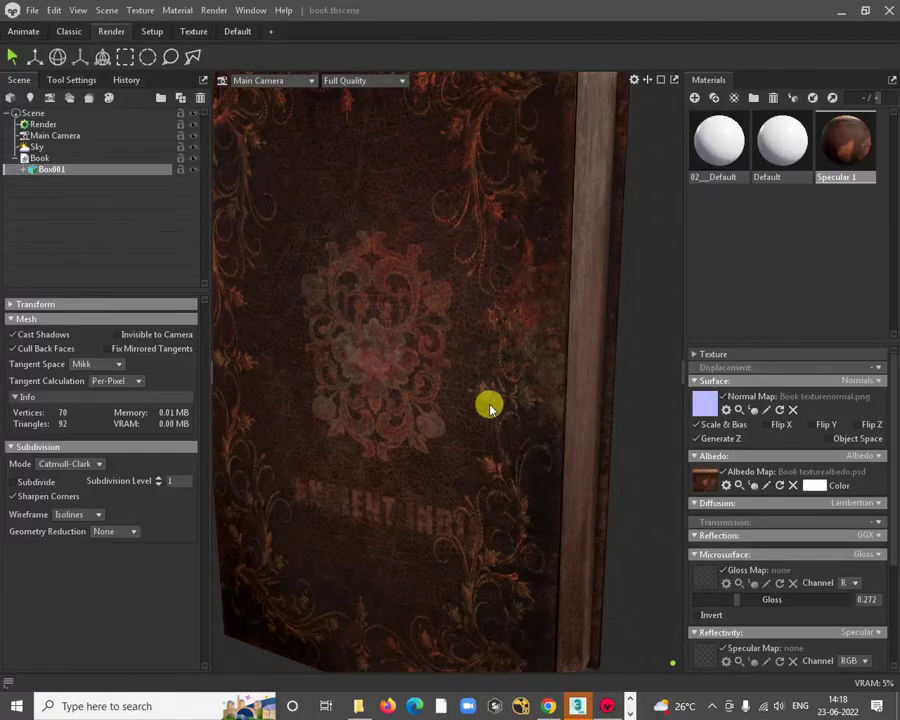
pyautogui.moveTo(484, 404); pyautogui.dragTo(458, 358)
pyautogui.moveTo(412, 316); pyautogui.dragTo(443, 340)
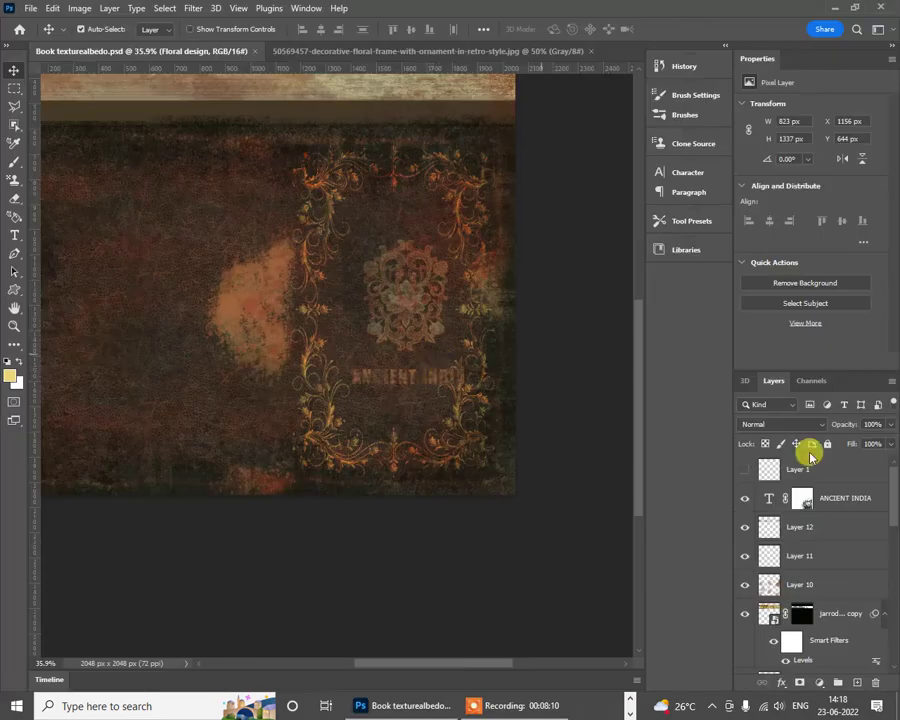
# Step: Find the emblem's layer below Layer 13 in the Photoshop document and rename it Centerdesign
pyautogui.scroll(2, 440, 320)
pyautogui.scroll(-10, 835, 600)
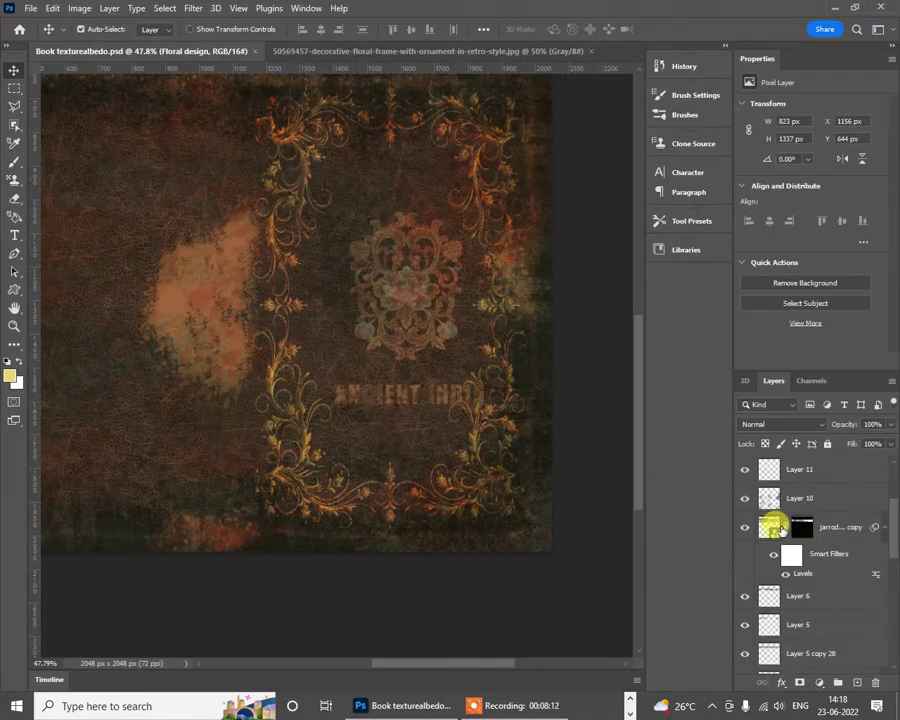
pyautogui.scroll(-3, 835, 602)
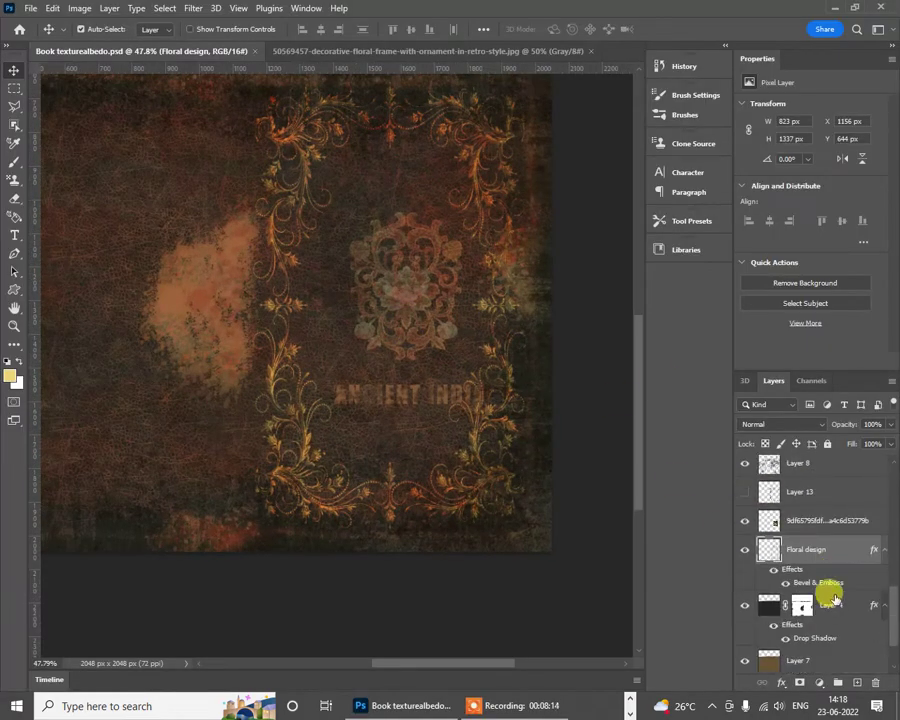
pyautogui.scroll(-2, 835, 610)
pyautogui.scroll(5, 826, 600)
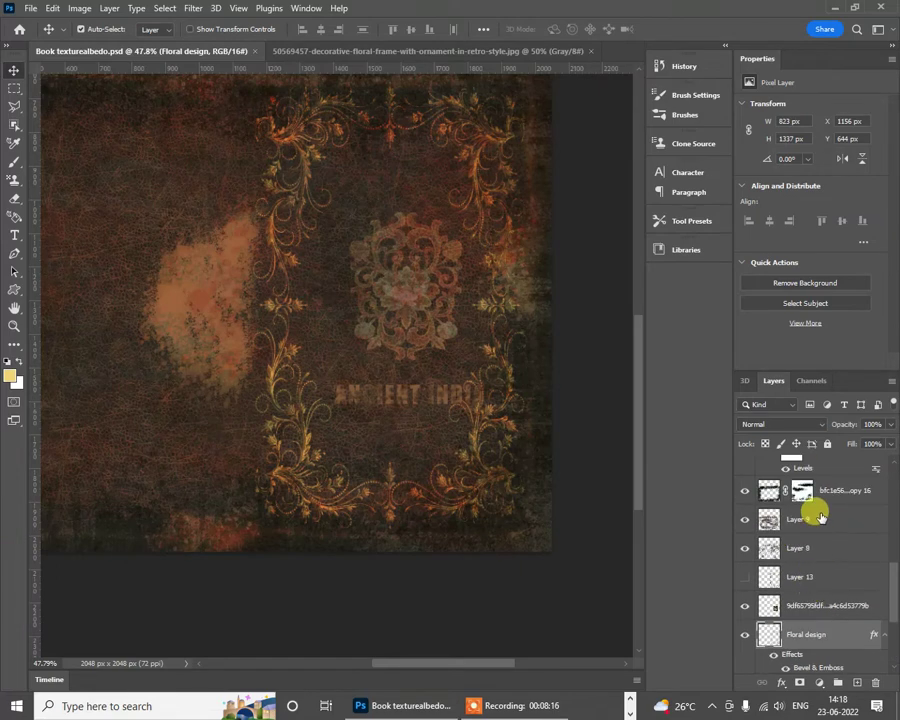
pyautogui.scroll(5, 818, 515)
pyautogui.scroll(4, 815, 550)
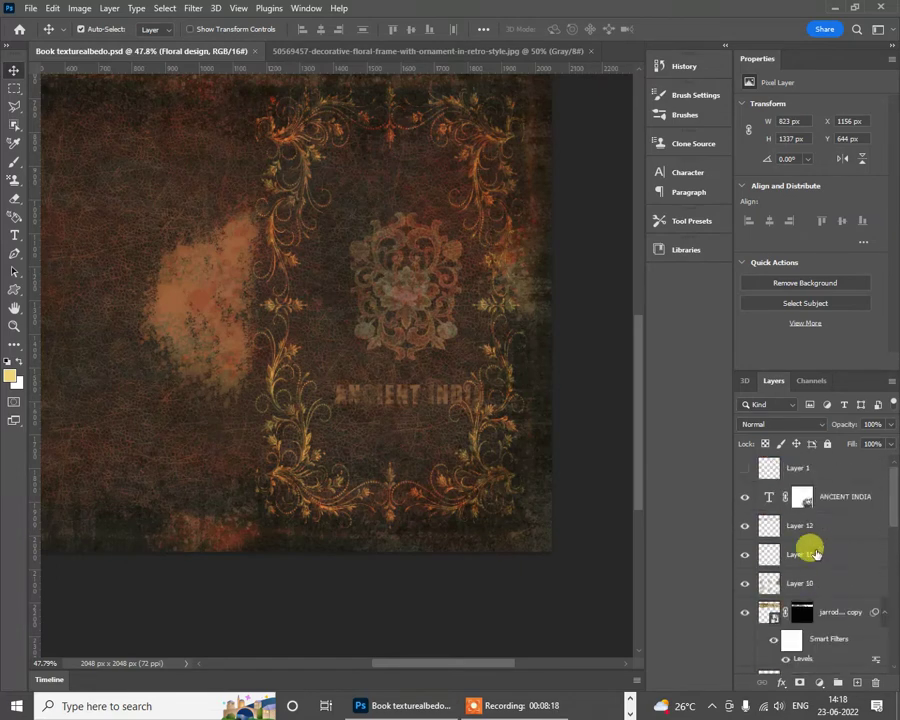
pyautogui.scroll(-5, 820, 516)
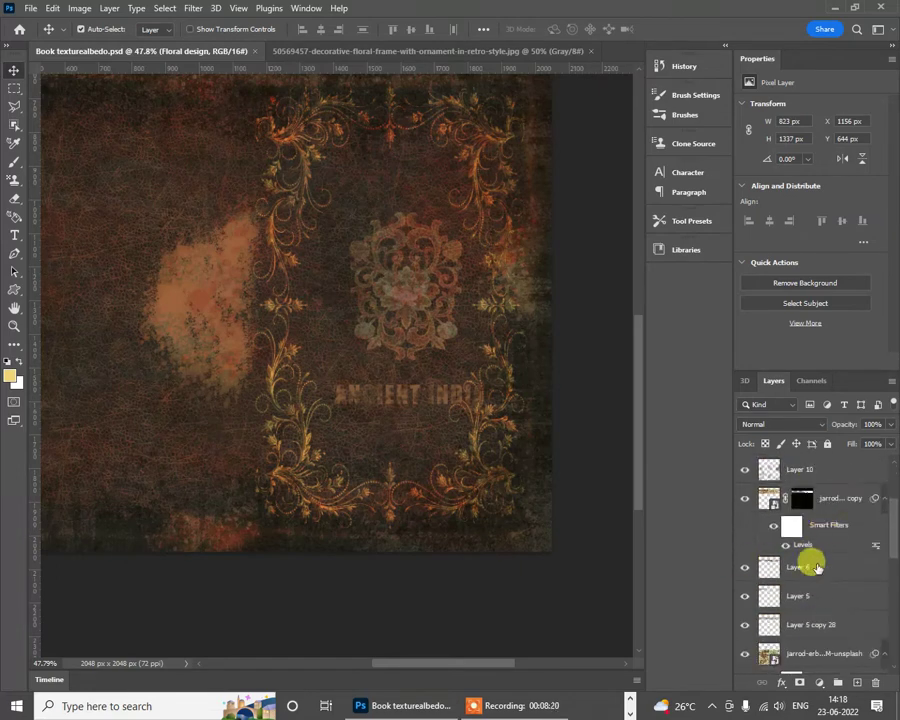
pyautogui.scroll(-5, 813, 567)
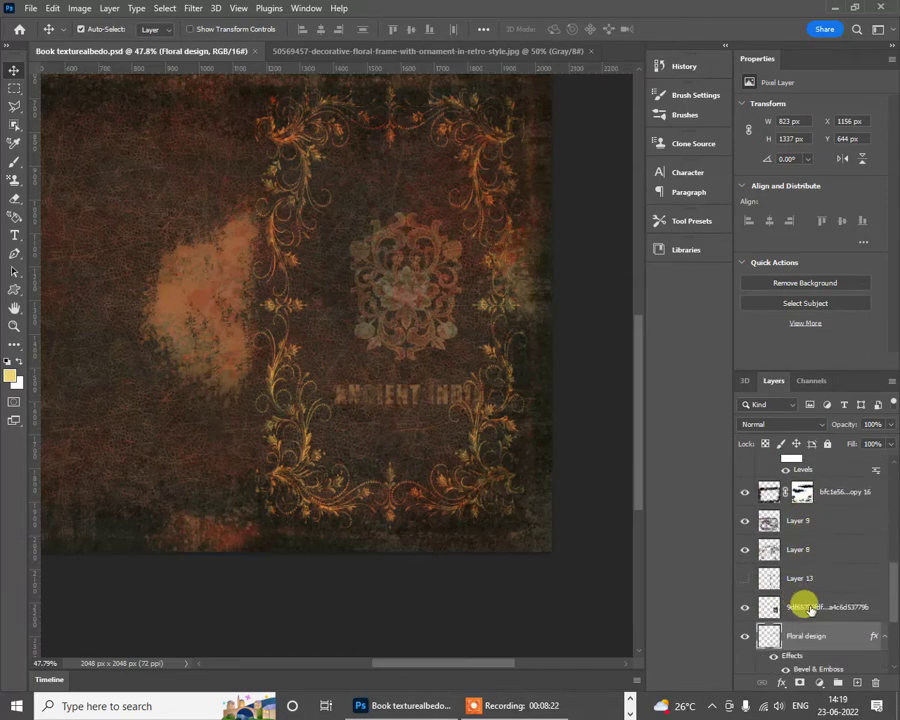
pyautogui.click(810, 607)
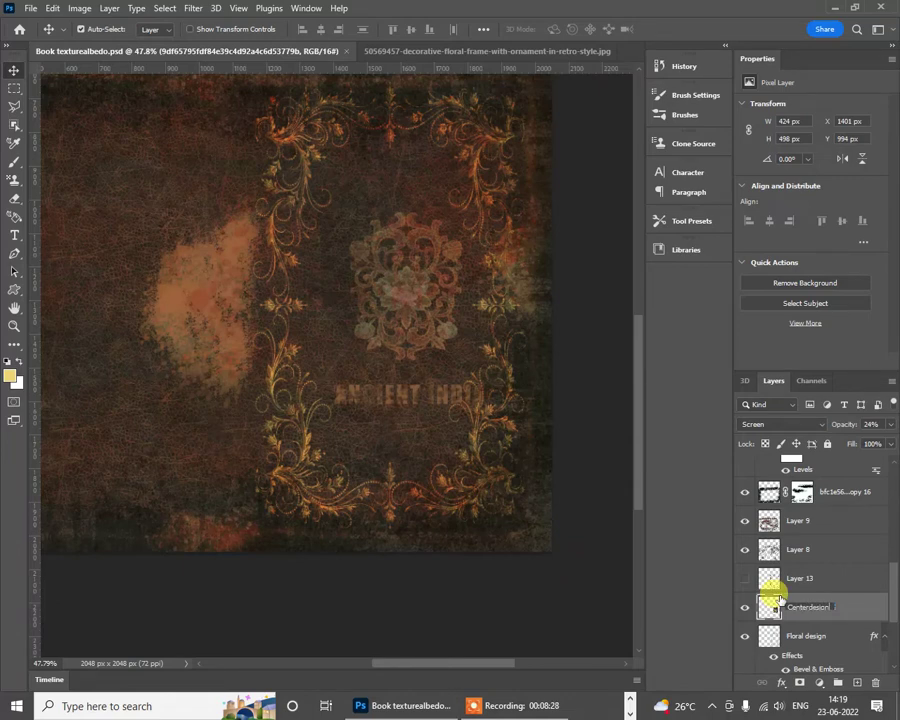
pyautogui.press('Return')
# Step: Move the Centerdesign emblem horizontally to X 1356 px, centering it within the floral frame
pyautogui.moveTo(390, 298); pyautogui.dragTo(402, 302)
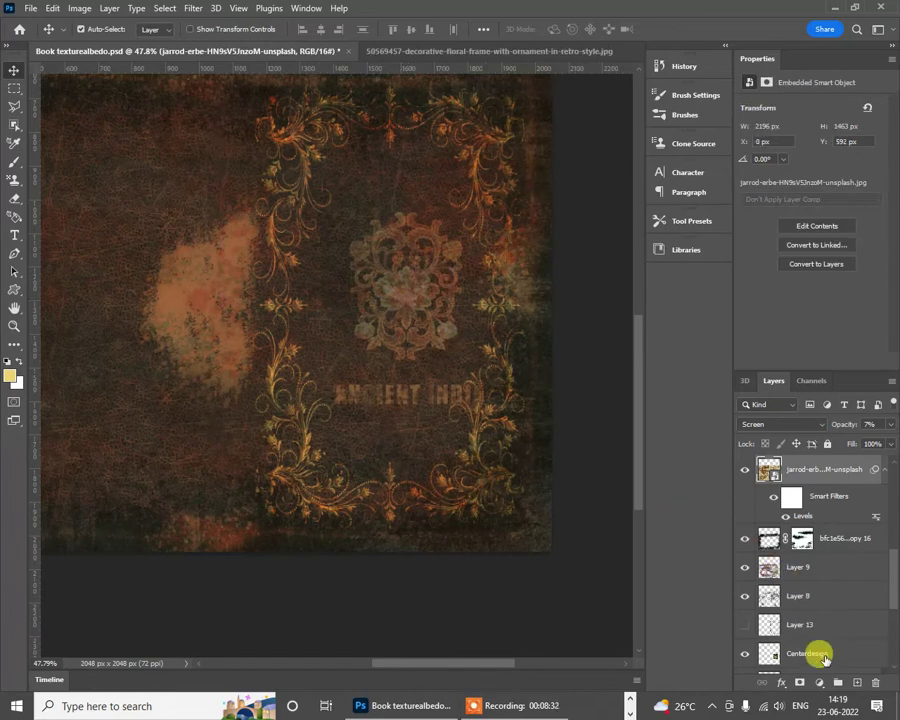
pyautogui.click(823, 655)
pyautogui.click(80, 29)
pyautogui.moveTo(402, 317); pyautogui.dragTo(391, 303)
# Step: Shift the ANCIENT INDIA title so it is centered beneath the emblem, and save Book texturealbedo.psd
pyautogui.scroll(5, 802, 516)
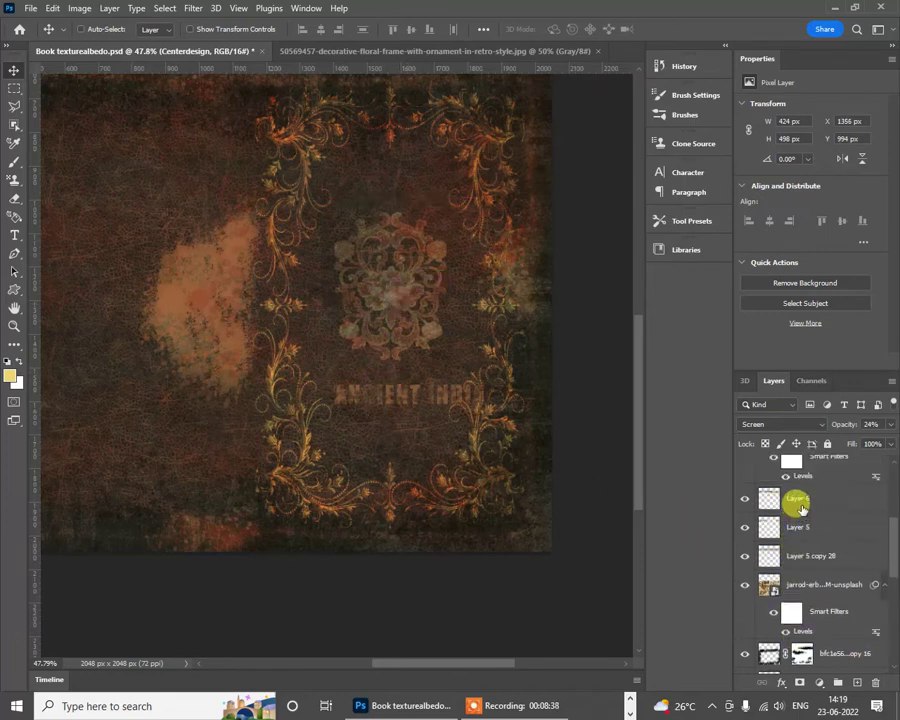
pyautogui.click(768, 498)
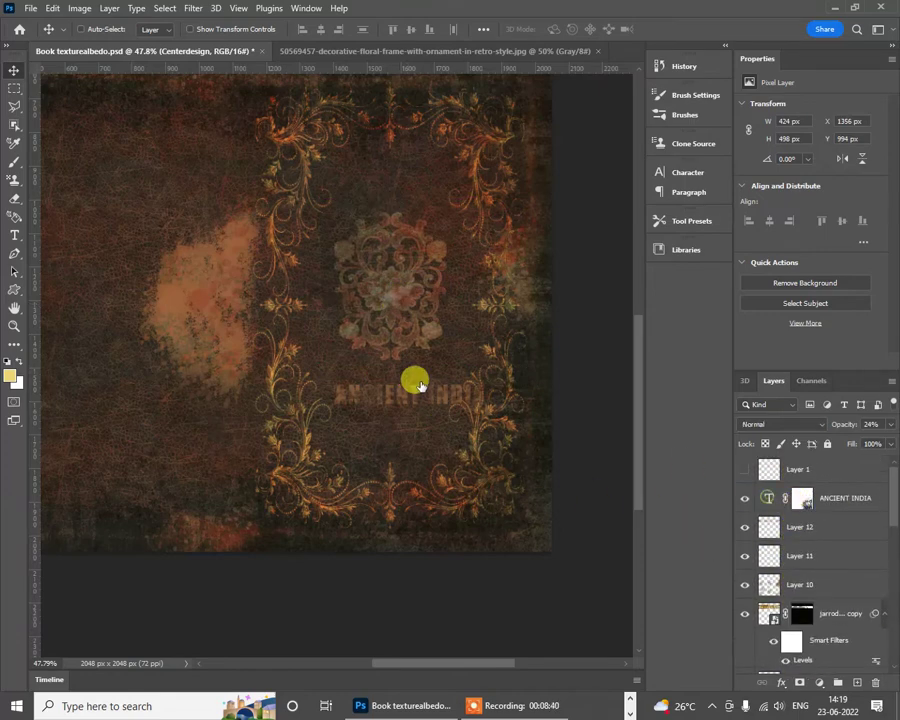
pyautogui.moveTo(402, 392); pyautogui.dragTo(396, 393)
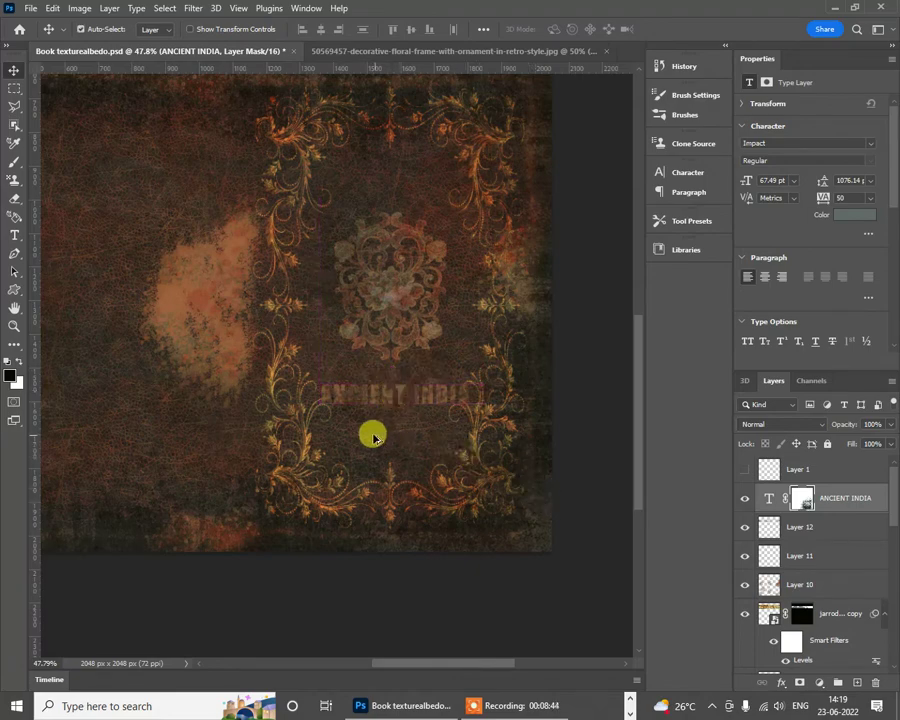
pyautogui.scroll(-2, 385, 420)
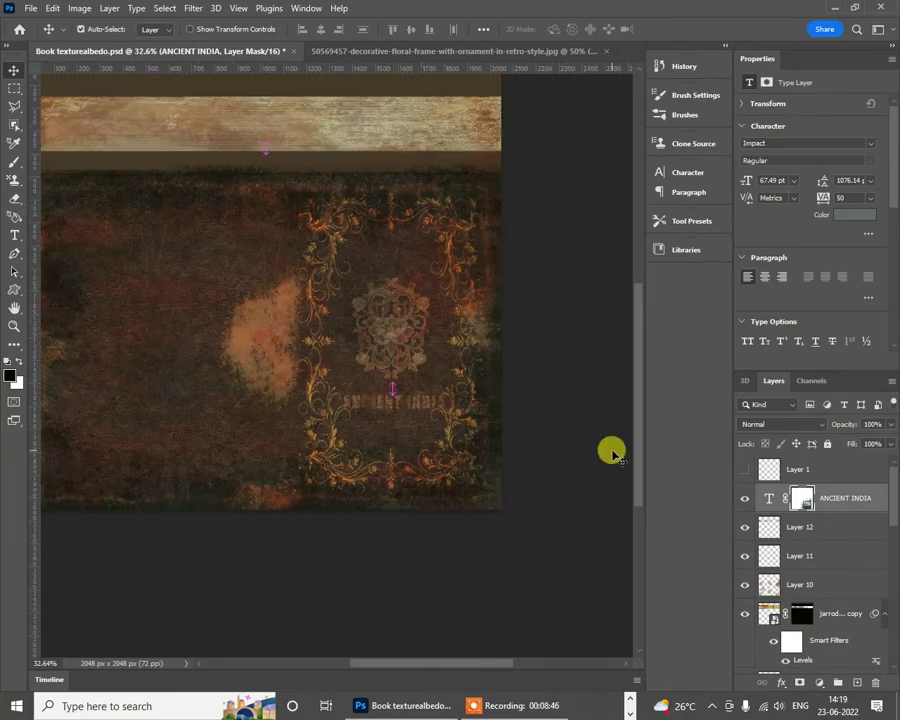
pyautogui.hotkey('ctrl', 's')
# Step: Switch to Marmoset Toolbag and examine the repositioned emblem and title on the book from several angles and distances
pyautogui.moveTo(428, 708)
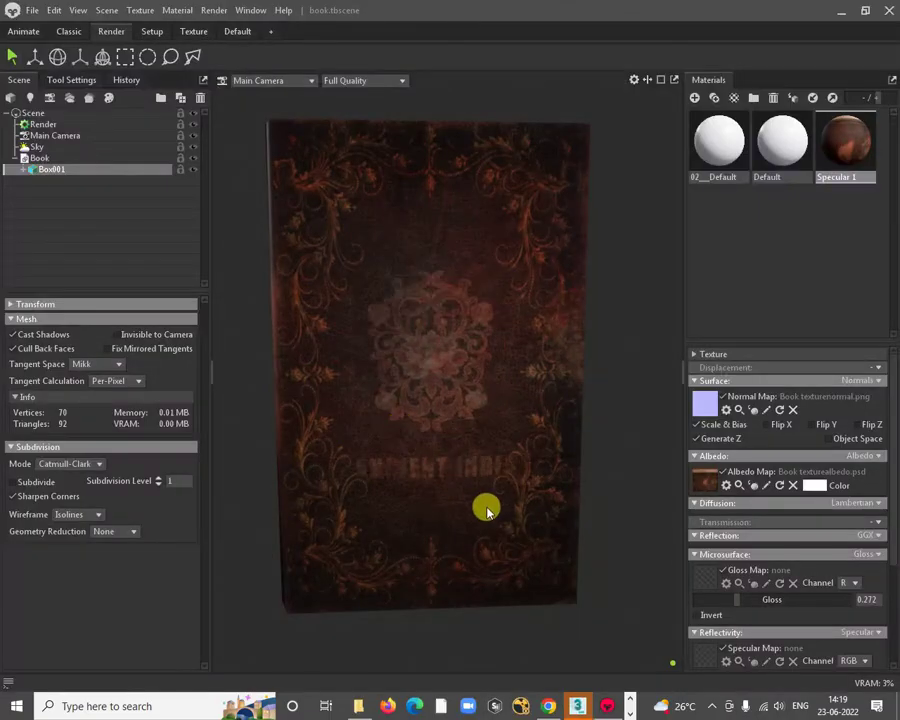
pyautogui.moveTo(537, 538); pyautogui.dragTo(315, 420)
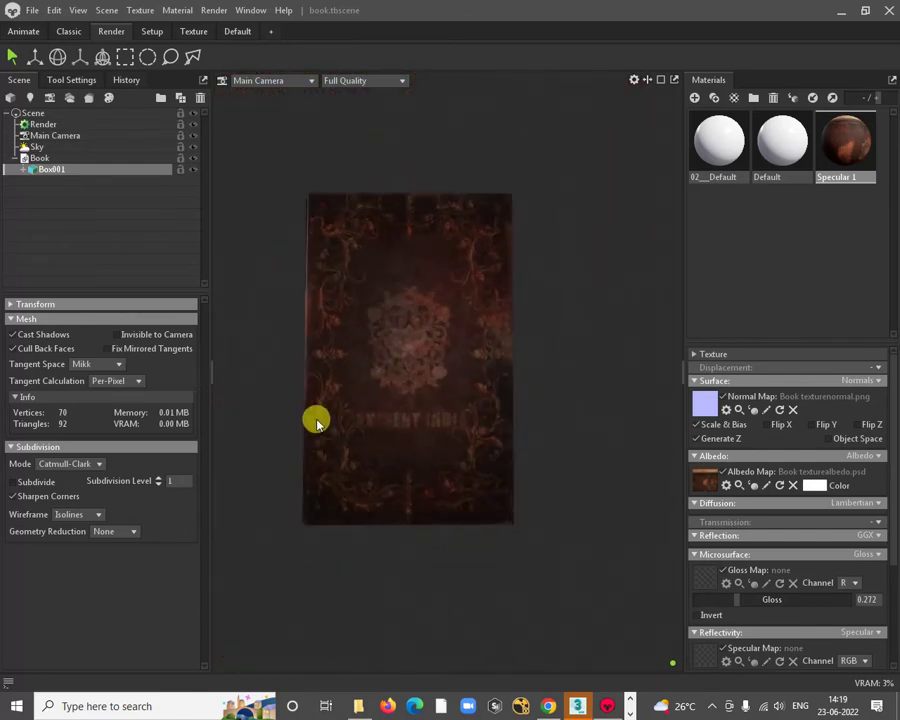
pyautogui.moveTo(343, 318)
pyautogui.mouseDown()
pyautogui.moveTo(430, 458)
pyautogui.moveTo(468, 470)
pyautogui.moveTo(518, 418)
pyautogui.moveTo(452, 408)
pyautogui.moveTo(450, 364)
pyautogui.mouseUp()
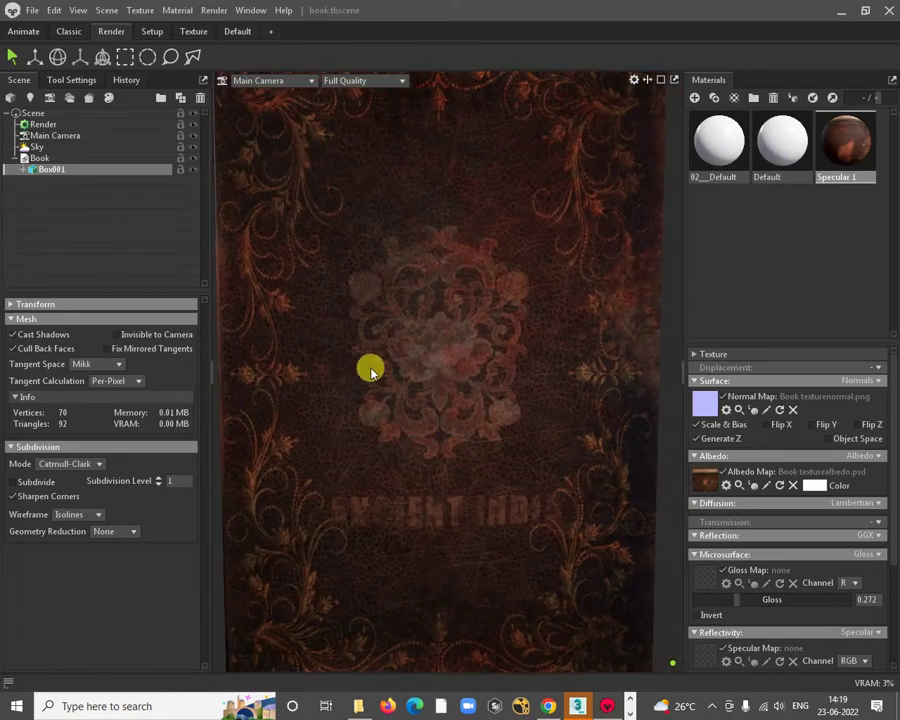
pyautogui.scroll(-3, 383, 400)
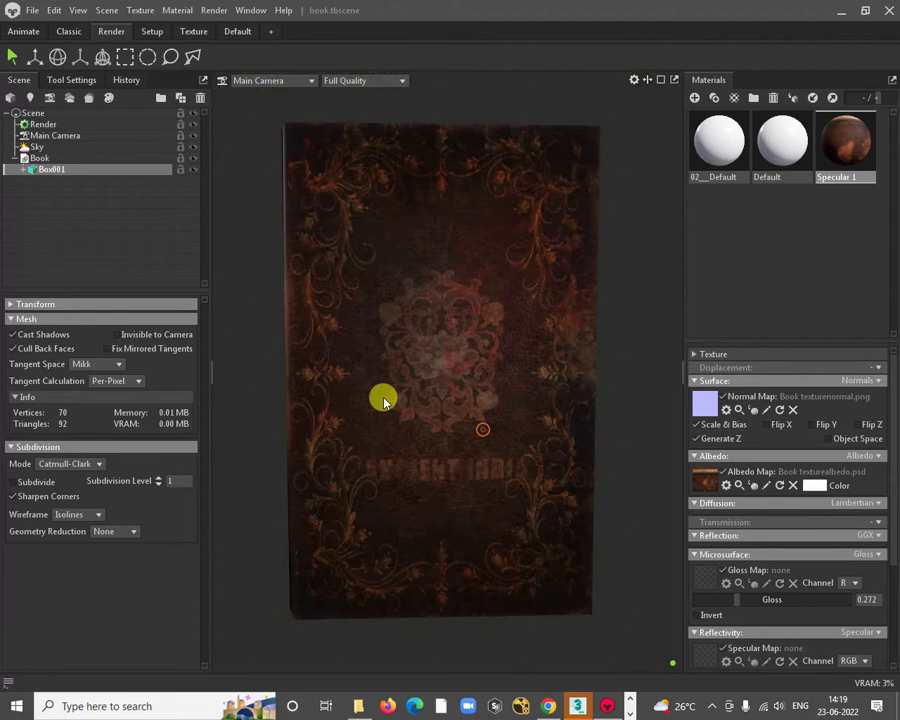
pyautogui.moveTo(383, 400); pyautogui.dragTo(555, 382)
pyautogui.scroll(-2, 506, 327)
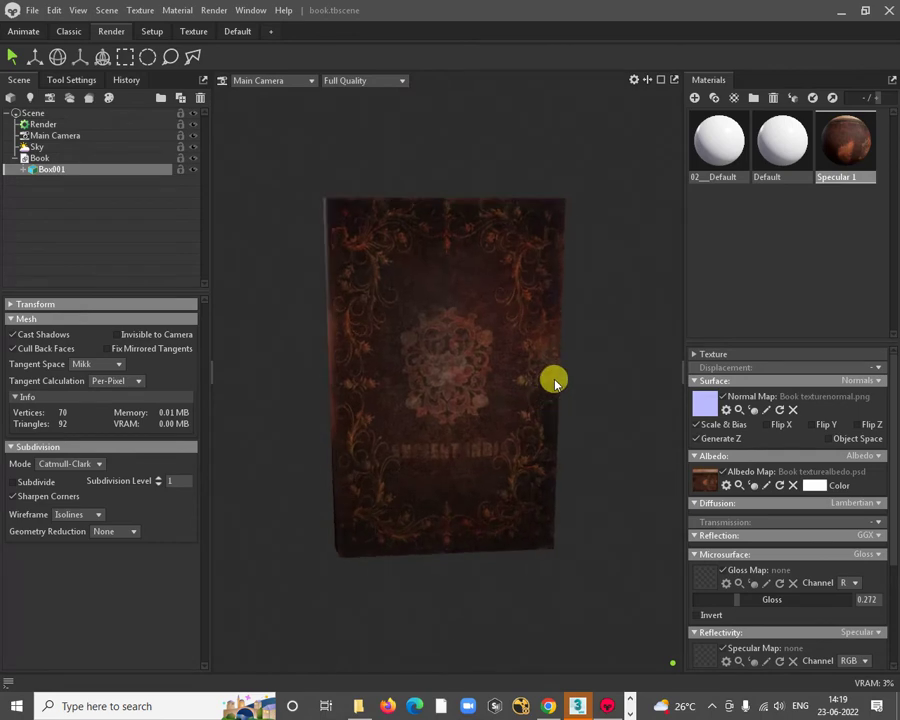
# Step: Examine the book cover's leather grain, floral frame and emblem up close, and reframe the whole book
pyautogui.scroll(4, 442, 245)
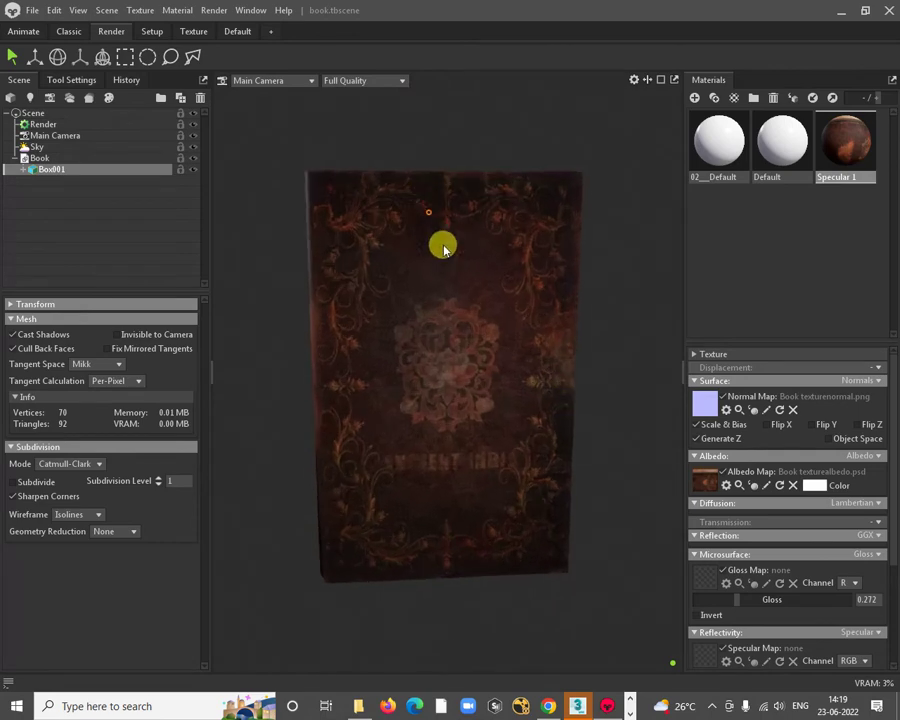
pyautogui.scroll(-1, 466, 340)
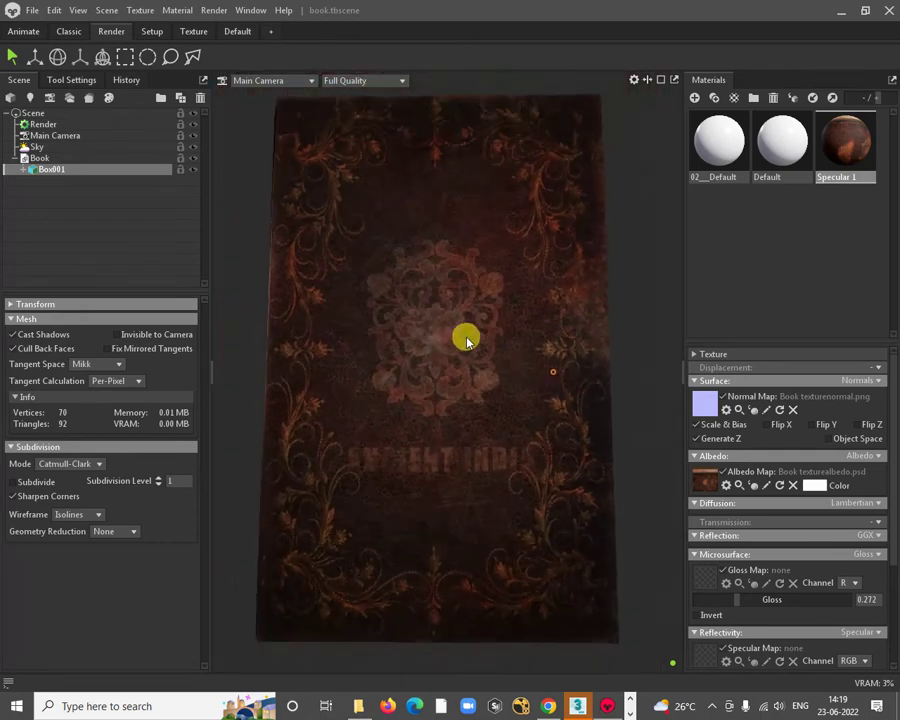
pyautogui.moveTo(466, 340); pyautogui.dragTo(566, 318)
pyautogui.scroll(5, 418, 211)
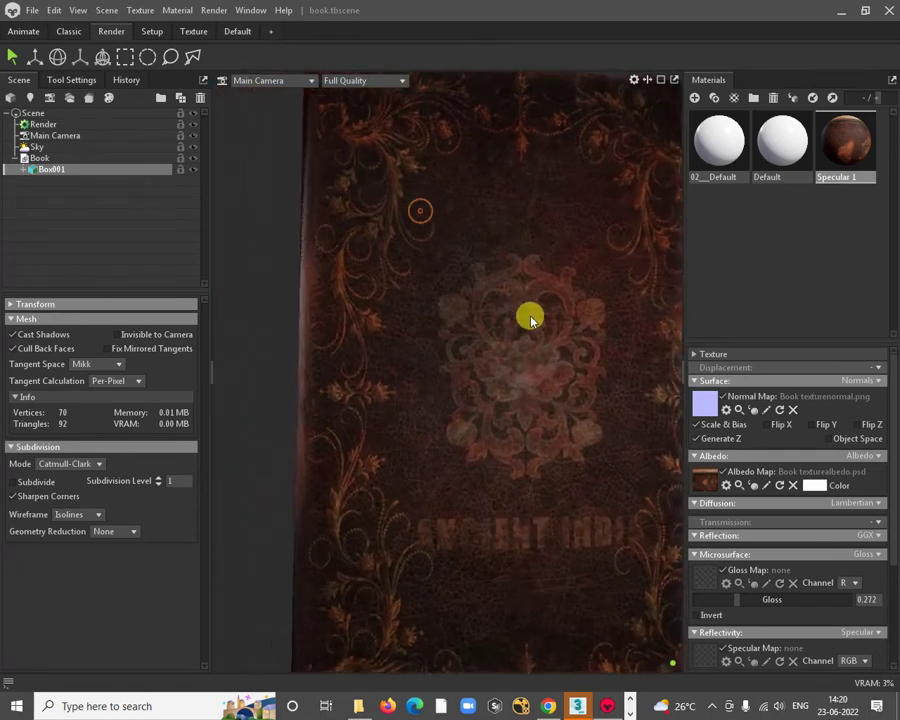
pyautogui.scroll(2, 403, 303)
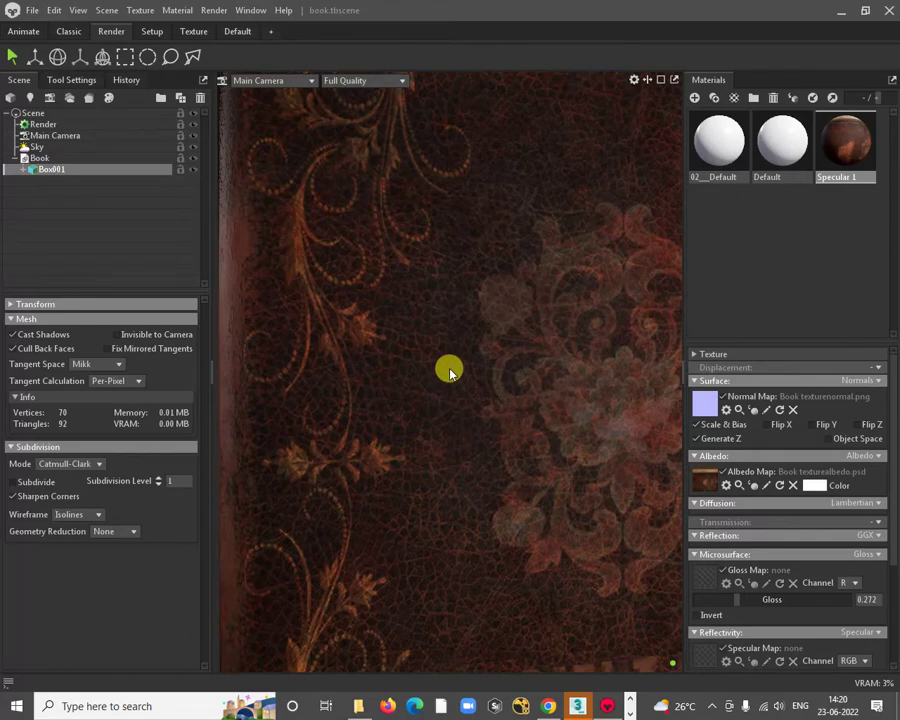
pyautogui.press('f')
# Step: Switch to Photoshop and export the texture as a PNG to the Desktop, replacing Book texturealbedo.png
pyautogui.hotkey('alt', 'Tab')
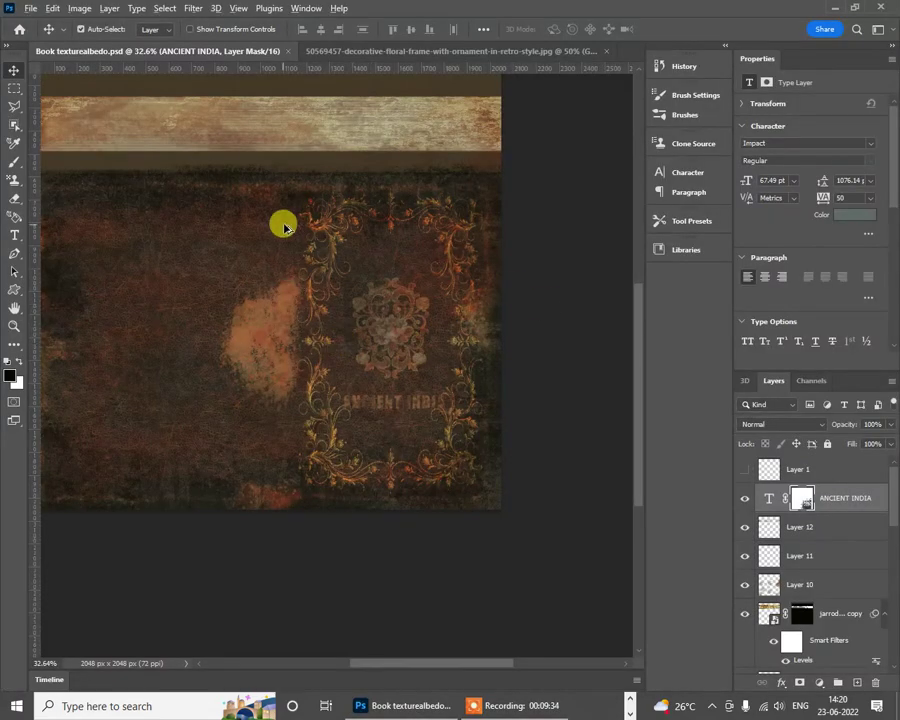
pyautogui.hotkey('ctrl', '-')
pyautogui.click(31, 9)
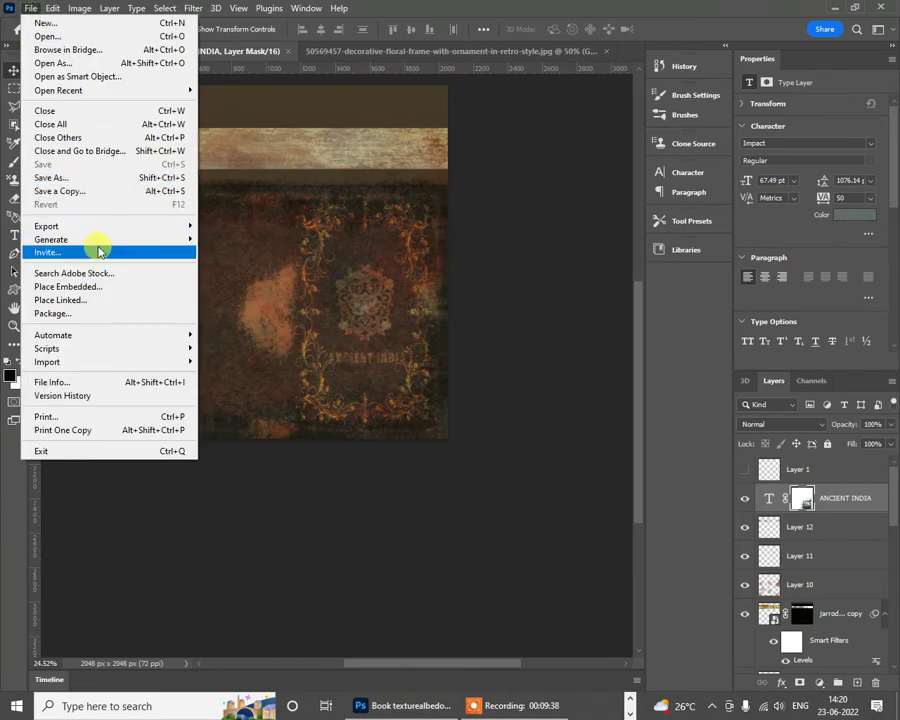
pyautogui.moveTo(100, 226)
pyautogui.click(302, 227)
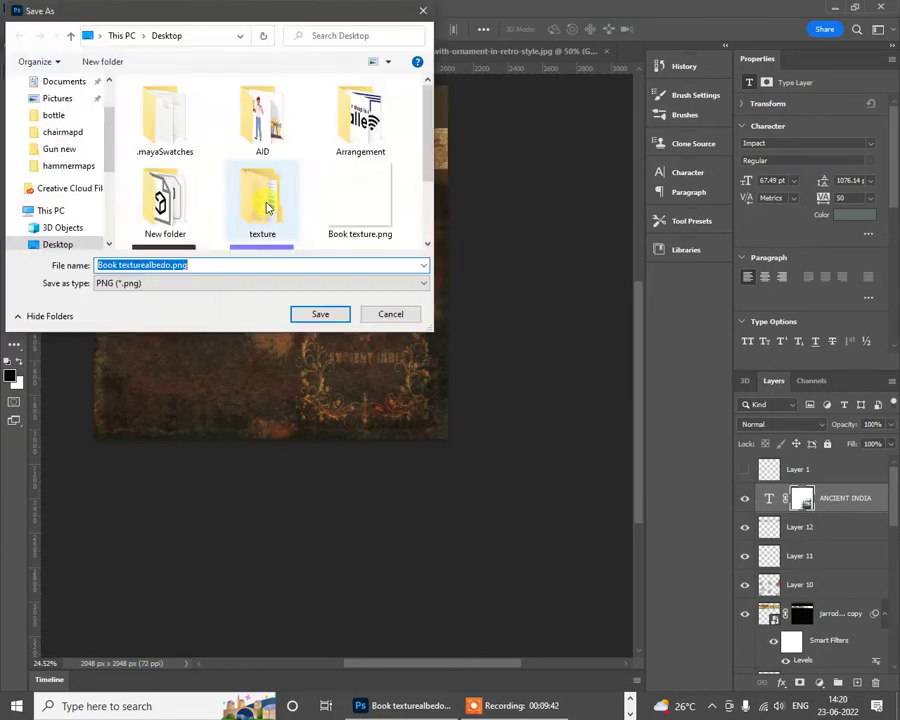
pyautogui.doubleClick(153, 189)
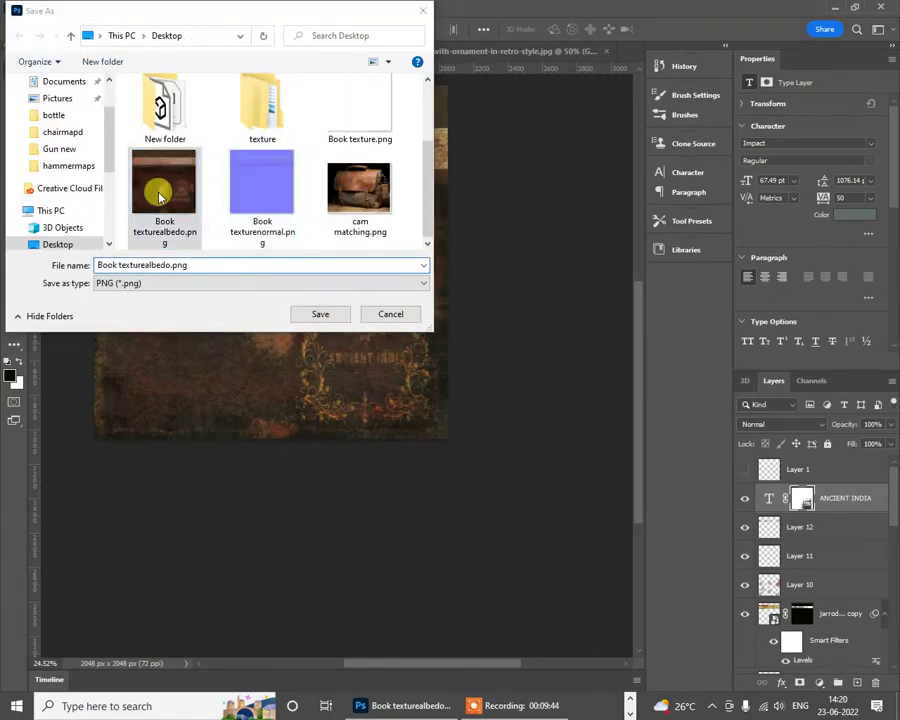
pyautogui.click(478, 356)
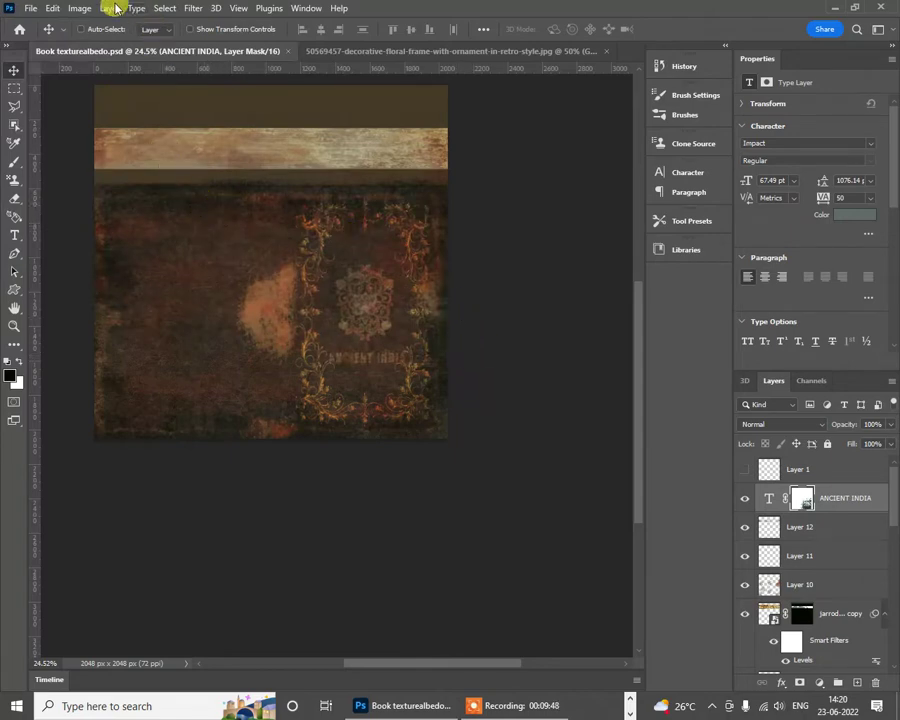
# Step: Open the exported Book texturealbedo.png from the Desktop as its own document
pyautogui.click(36, 11)
pyautogui.click(56, 32)
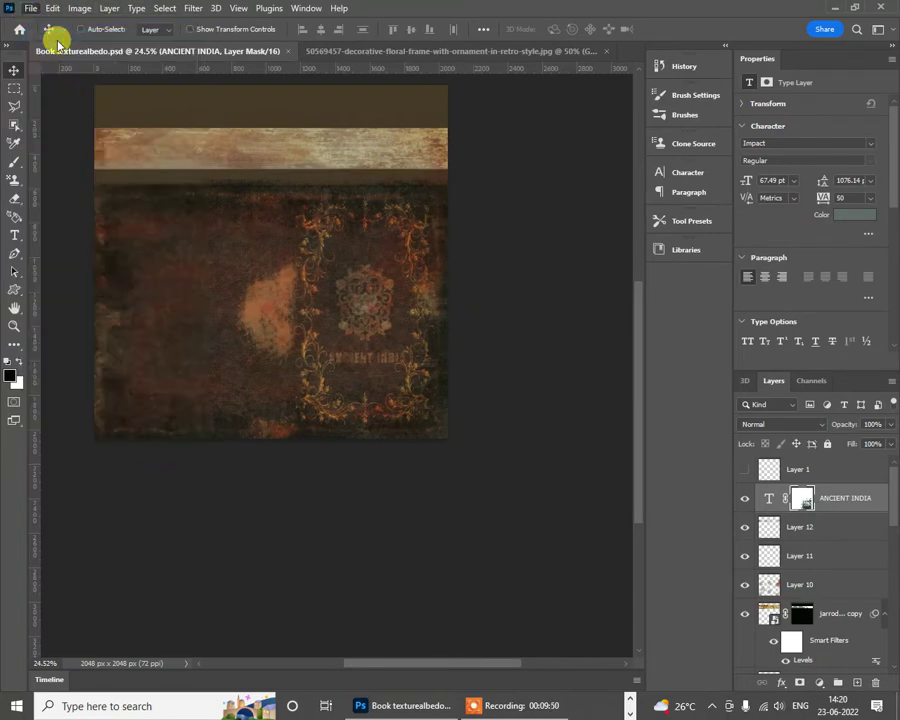
pyautogui.scroll(-5, 185, 207)
pyautogui.doubleClick(375, 136)
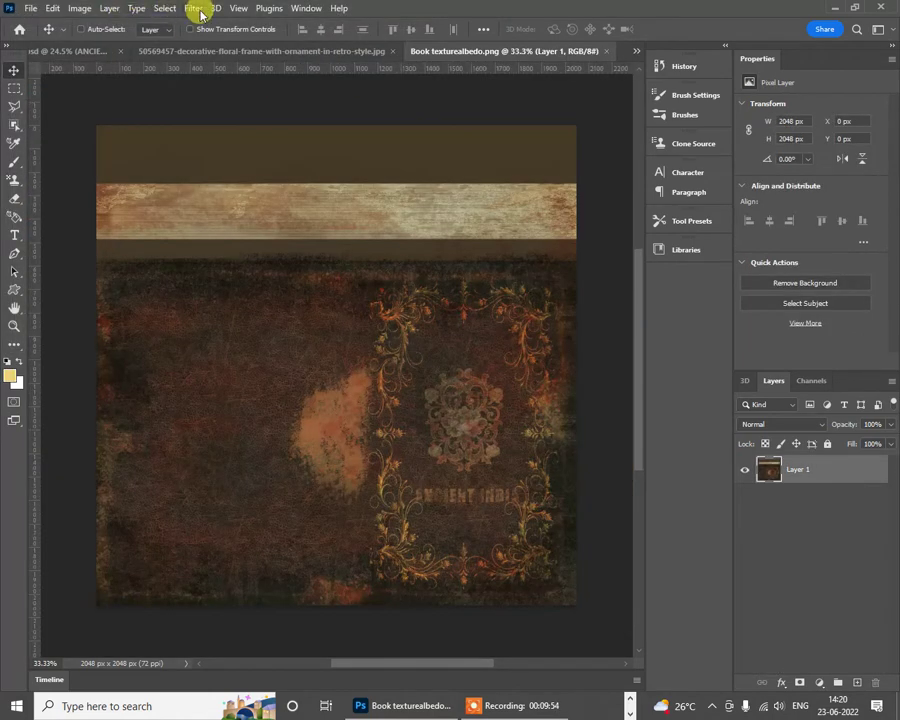
# Step: Generate a normal map from Book texturealbedo.png with Detail Scale 120%
pyautogui.click(213, 9)
pyautogui.click(194, 9)
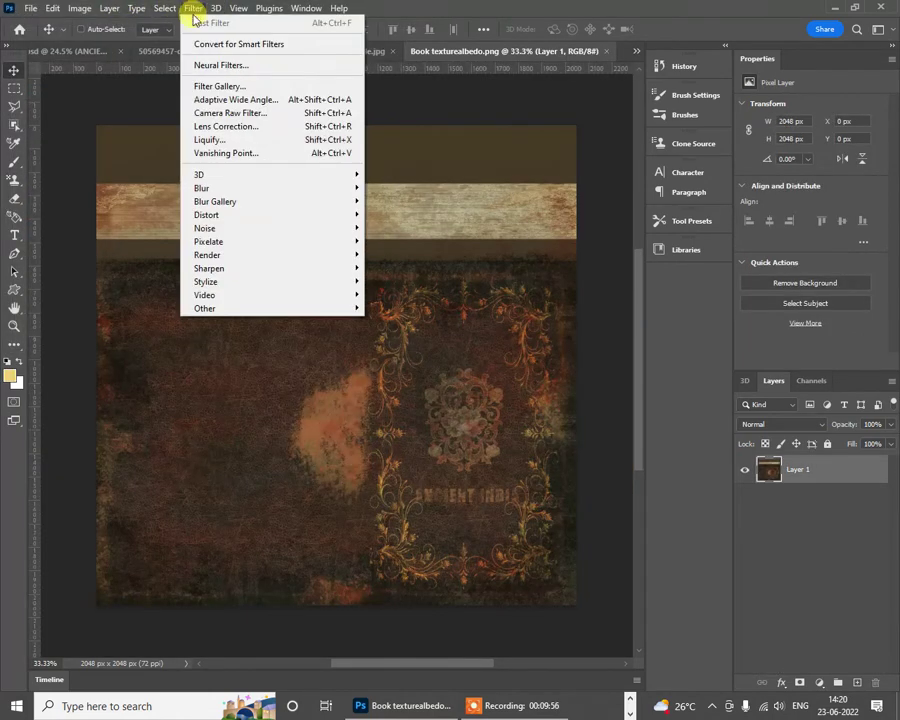
pyautogui.moveTo(257, 176)
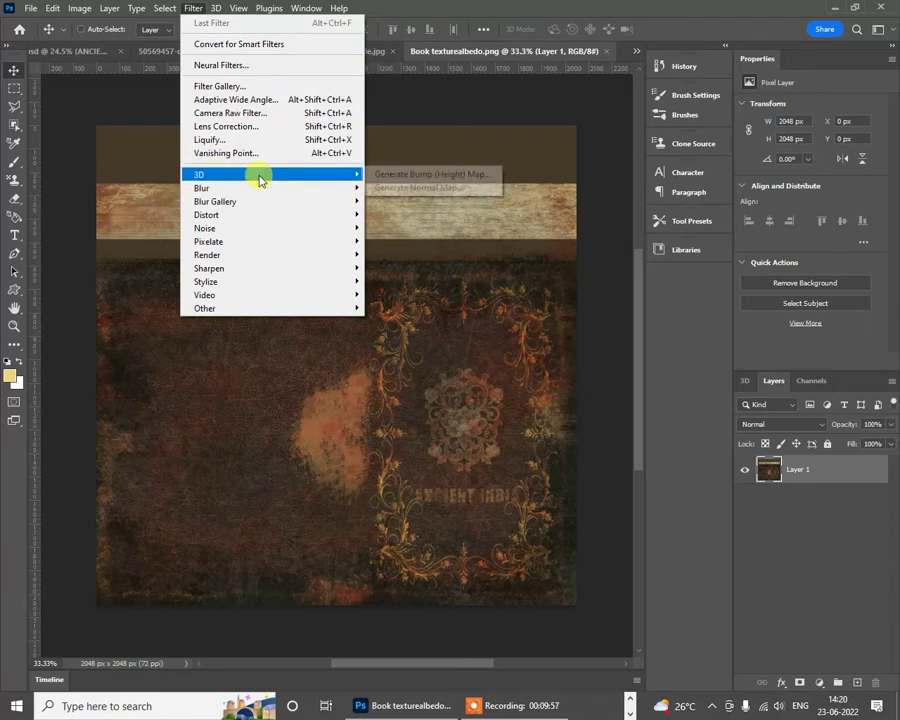
pyautogui.click(402, 190)
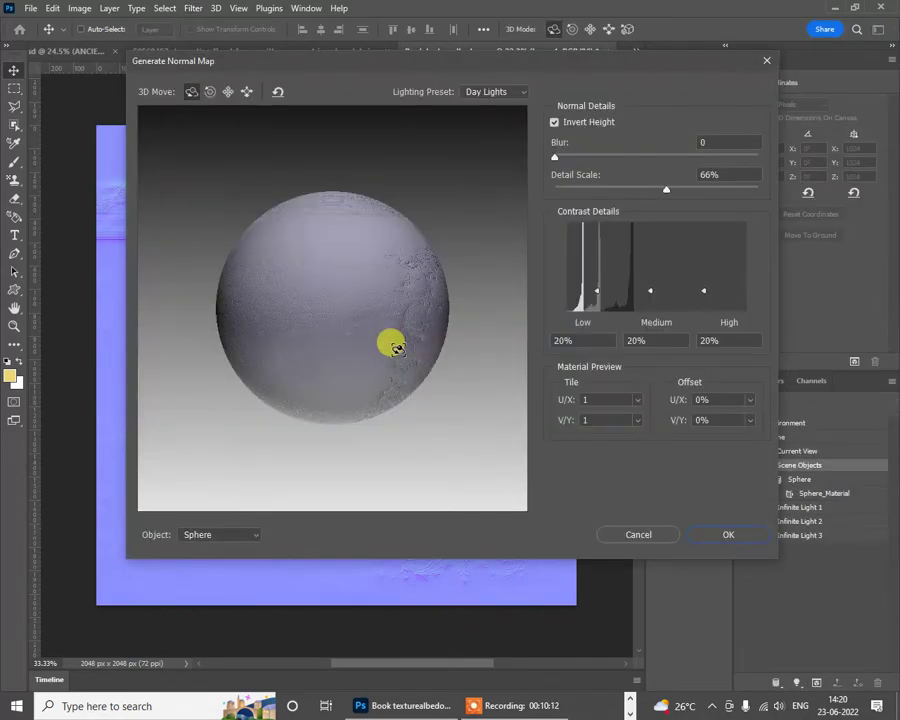
pyautogui.moveTo(504, 66); pyautogui.dragTo(362, 440)
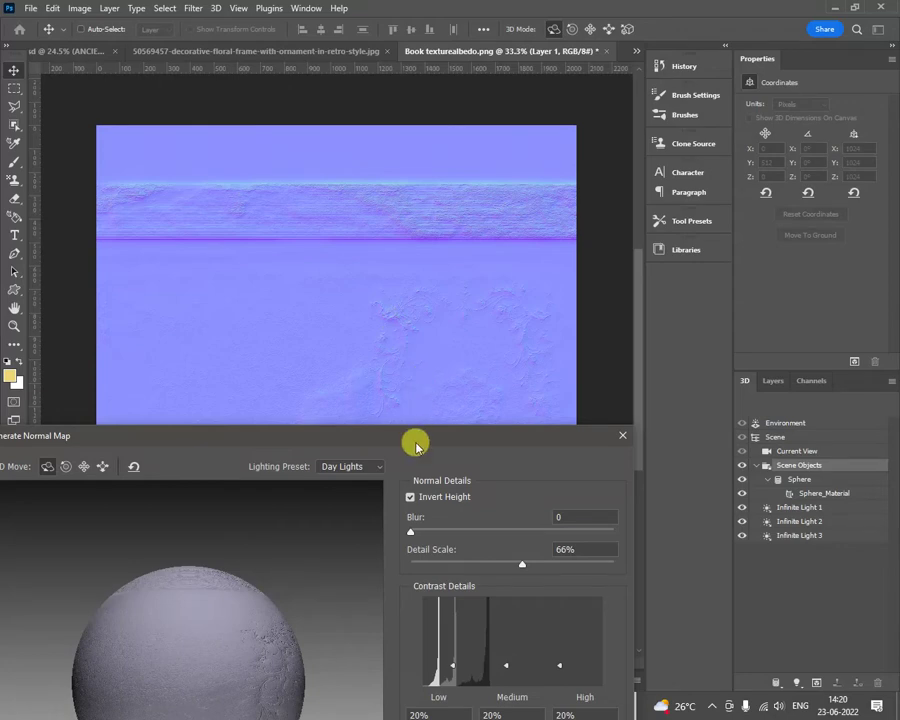
pyautogui.moveTo(415, 445); pyautogui.dragTo(484, 152)
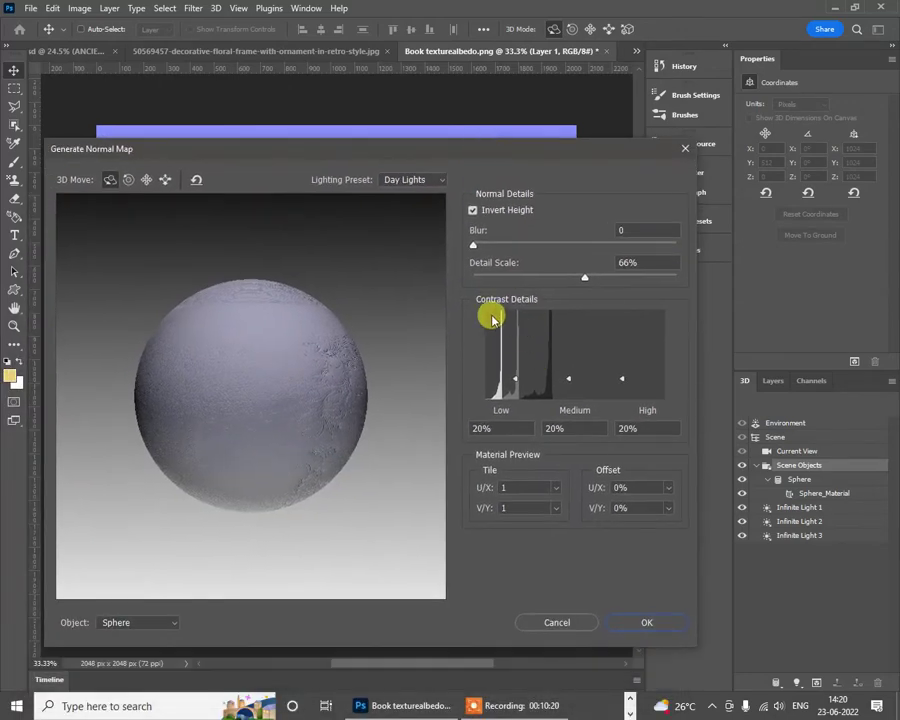
pyautogui.moveTo(584, 281); pyautogui.dragTo(680, 287)
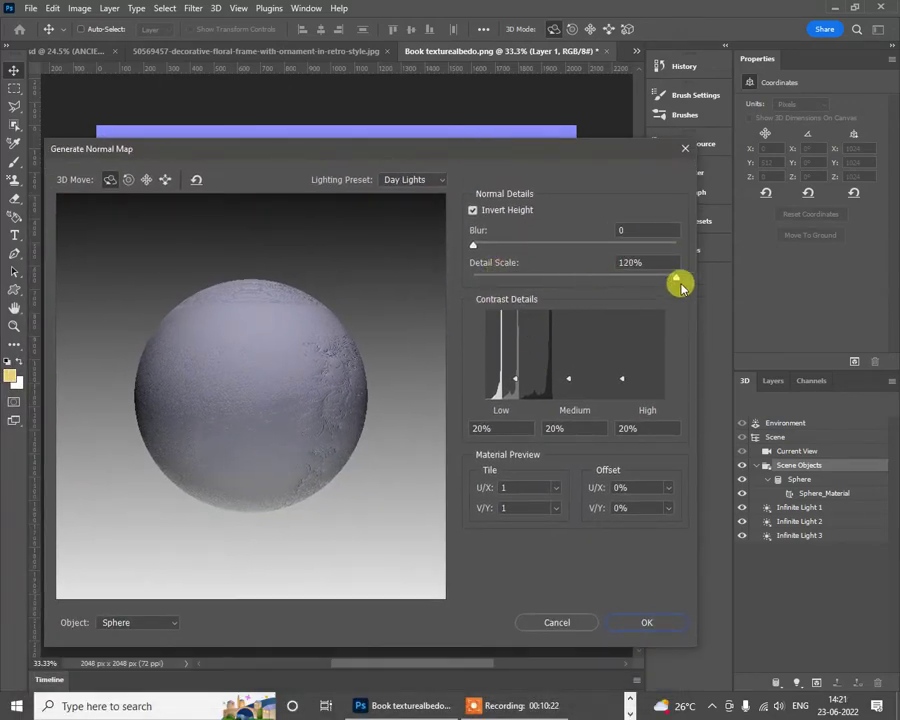
pyautogui.moveTo(374, 377); pyautogui.dragTo(242, 397)
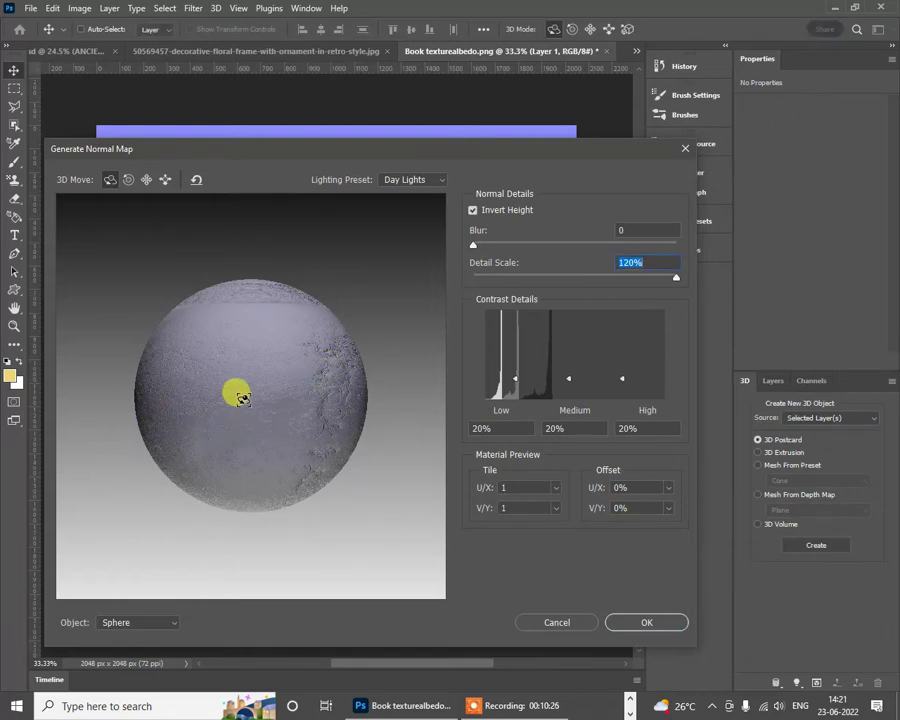
pyautogui.click(640, 622)
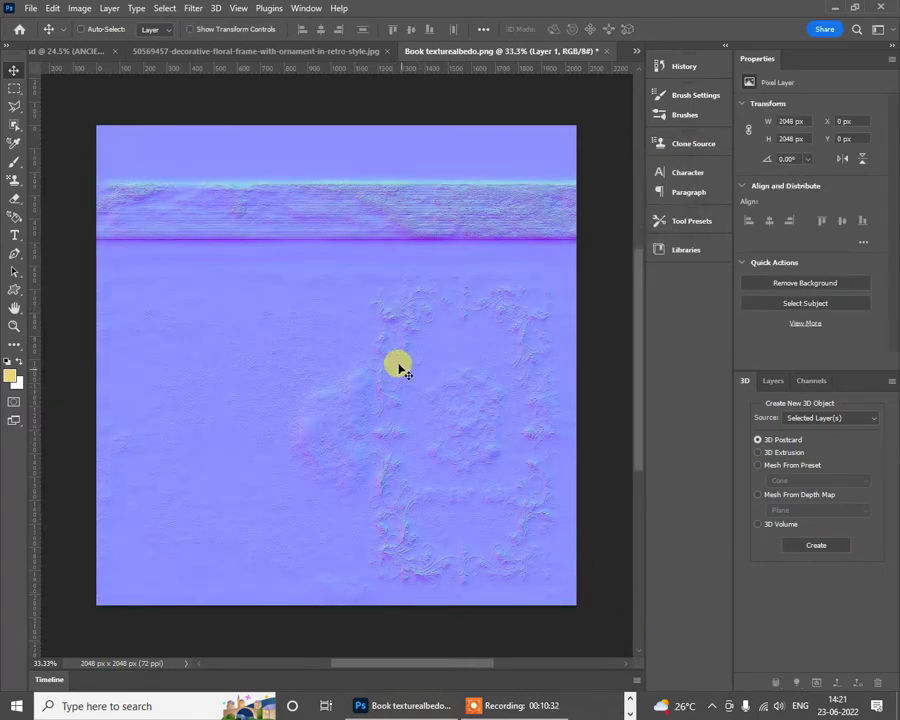
# Step: Inspect the normal map's relief and export it as a PNG to the Desktop, replacing Book texturenormal.png
pyautogui.scroll(6, 396, 418)
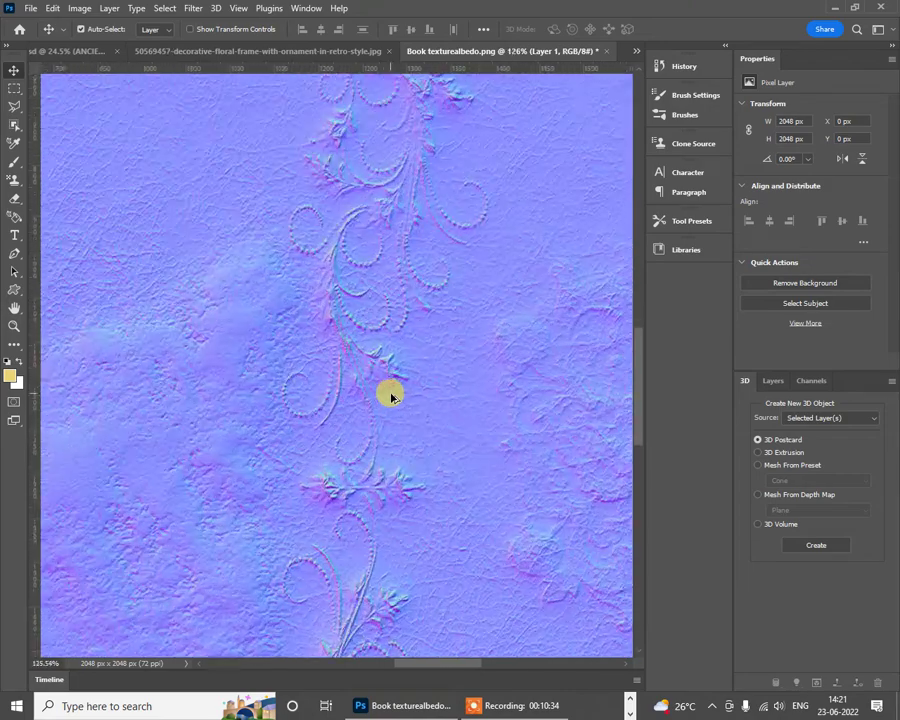
pyautogui.scroll(-5, 450, 462)
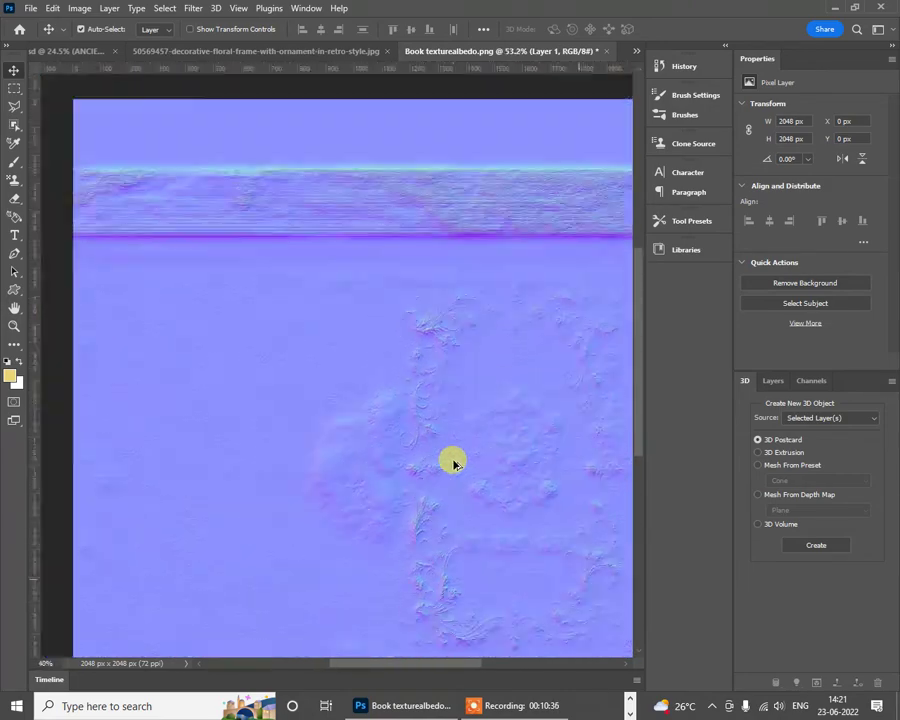
pyautogui.scroll(-1, 453, 462)
pyautogui.click(33, 10)
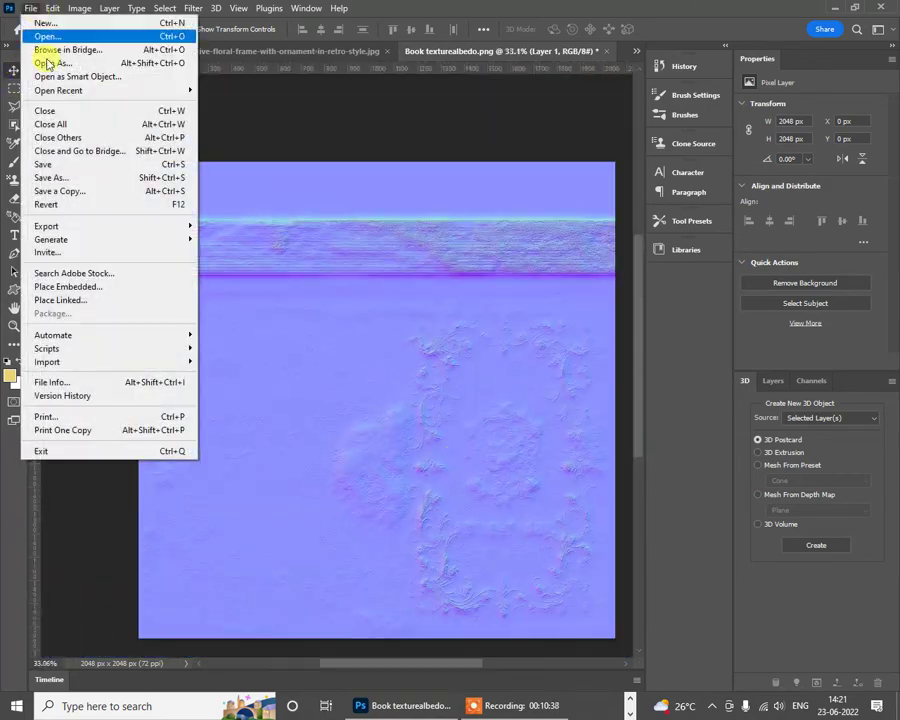
pyautogui.moveTo(120, 226)
pyautogui.click(238, 227)
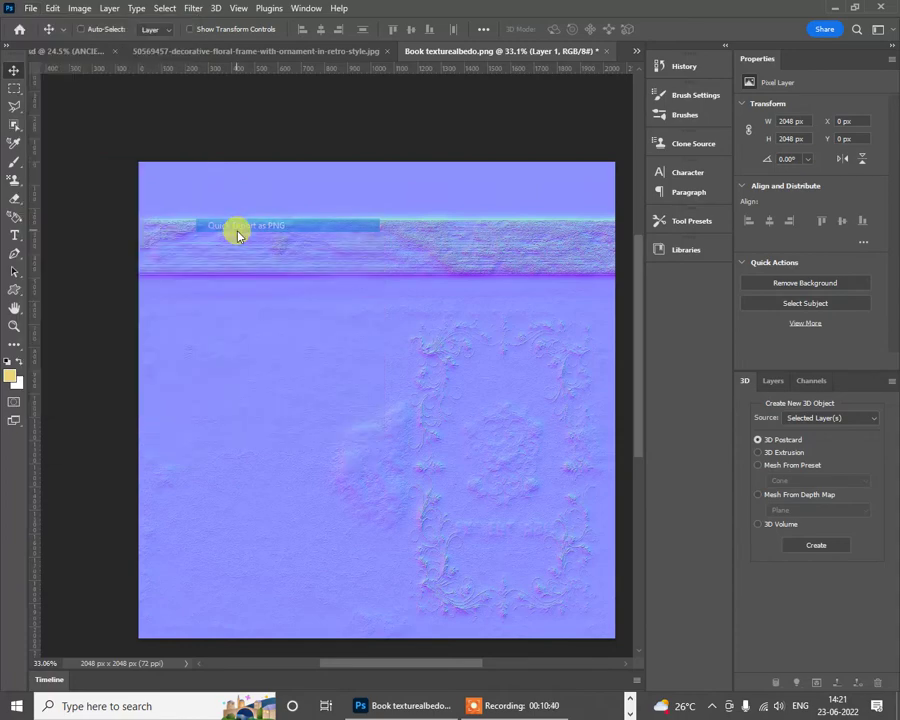
pyautogui.scroll(-1, 302, 205)
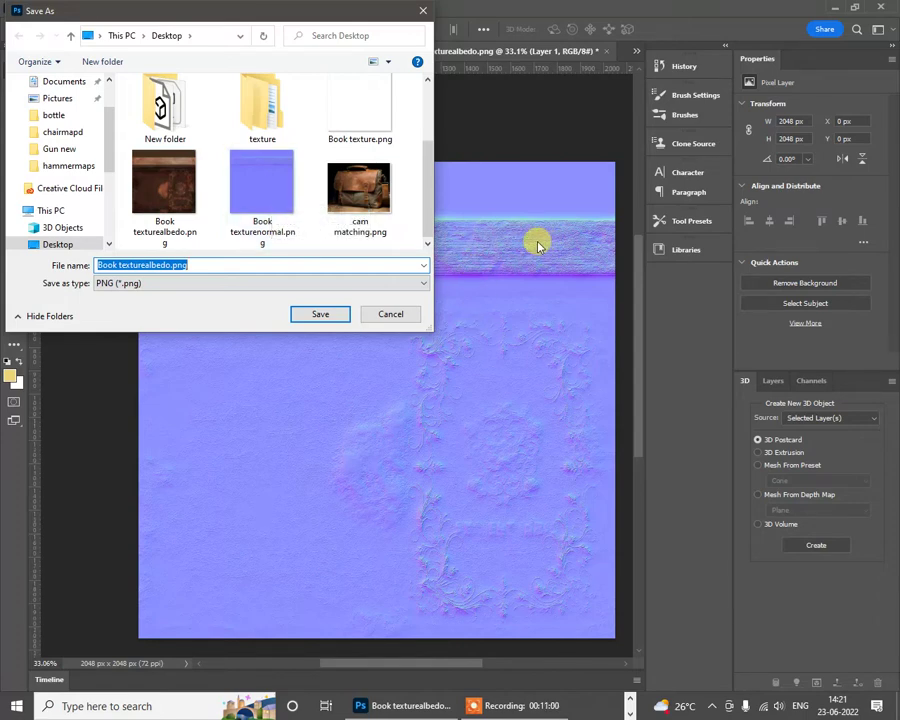
pyautogui.doubleClick(262, 208)
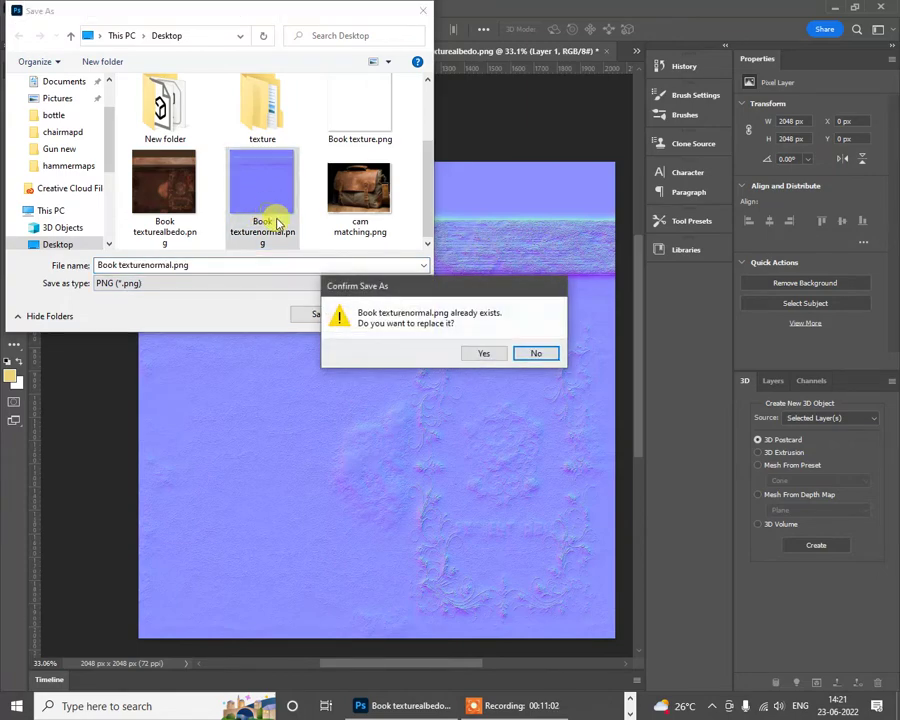
pyautogui.click(481, 358)
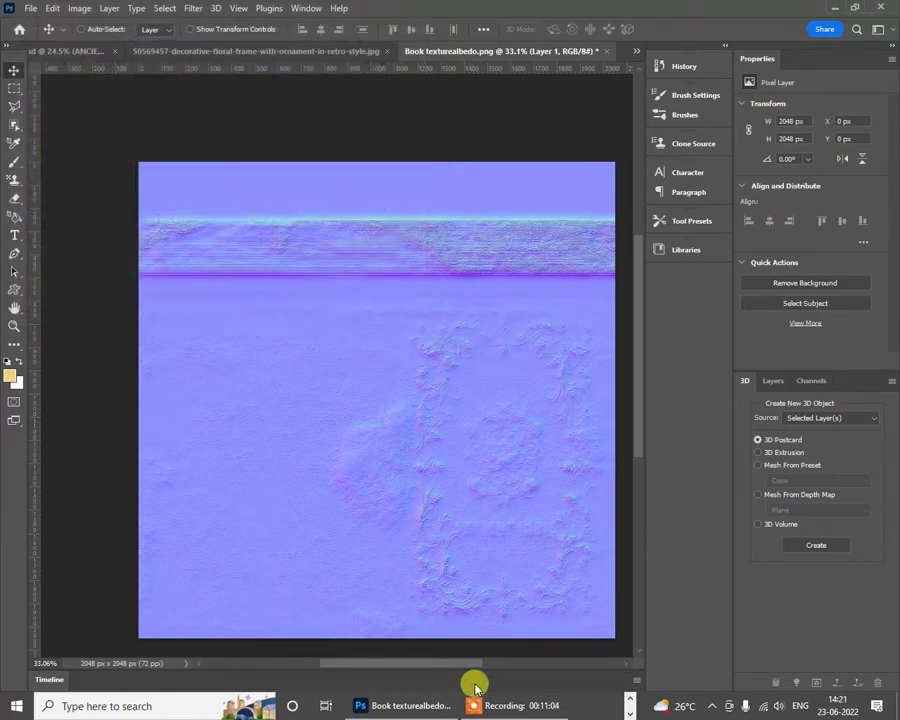
# Step: Switch to Marmoset Toolbag and load Book texturenormal.png from the Desktop as the Specular 1 material's normal map
pyautogui.hotkey('alt', 'Tab')
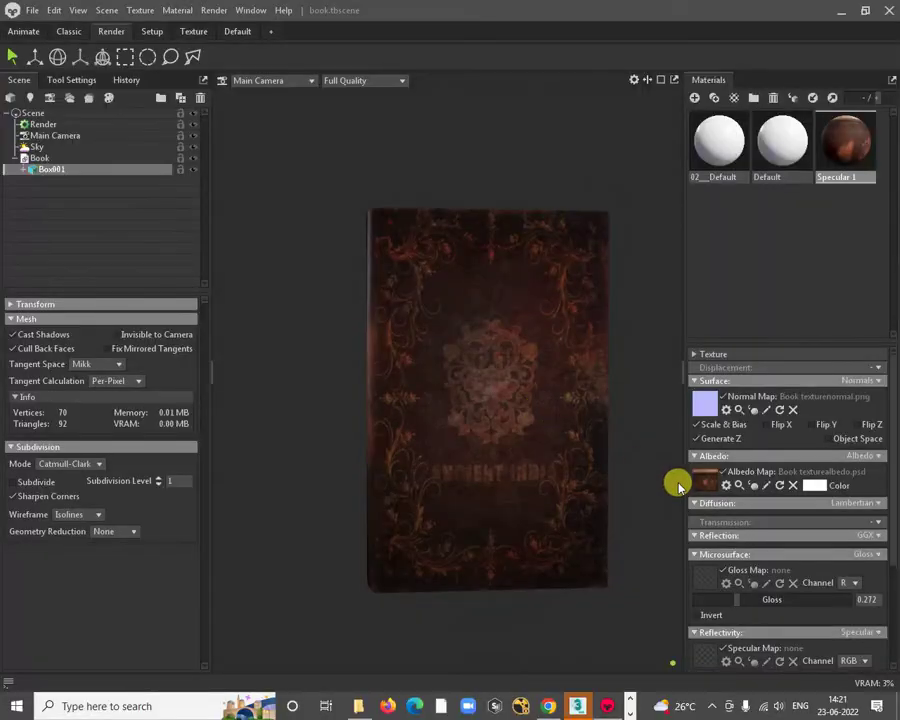
pyautogui.click(707, 405)
pyautogui.scroll(-5, 291, 257)
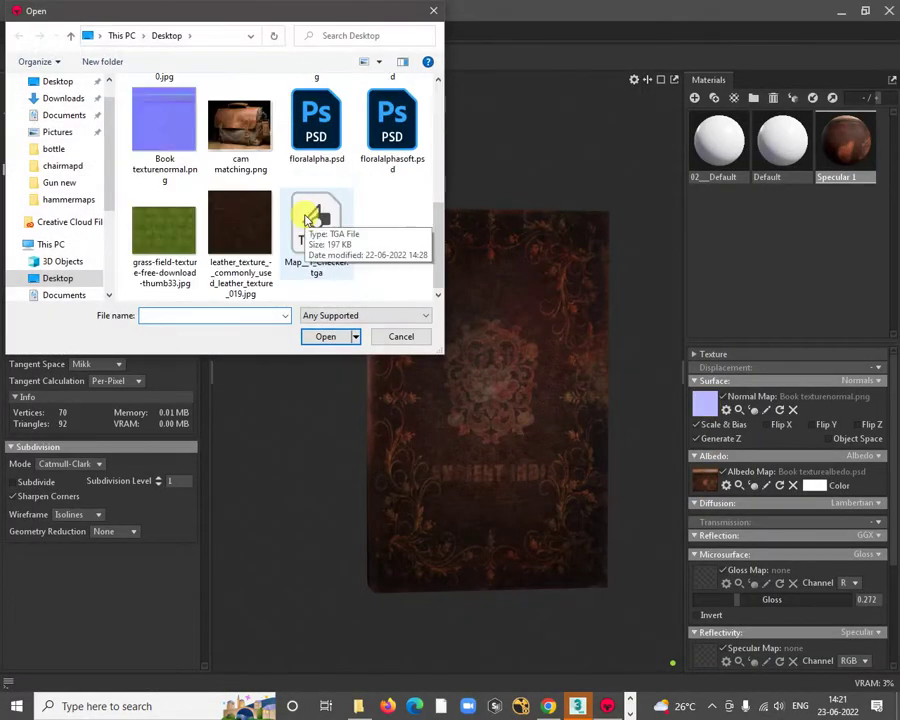
pyautogui.click(158, 123)
pyautogui.doubleClick(158, 123)
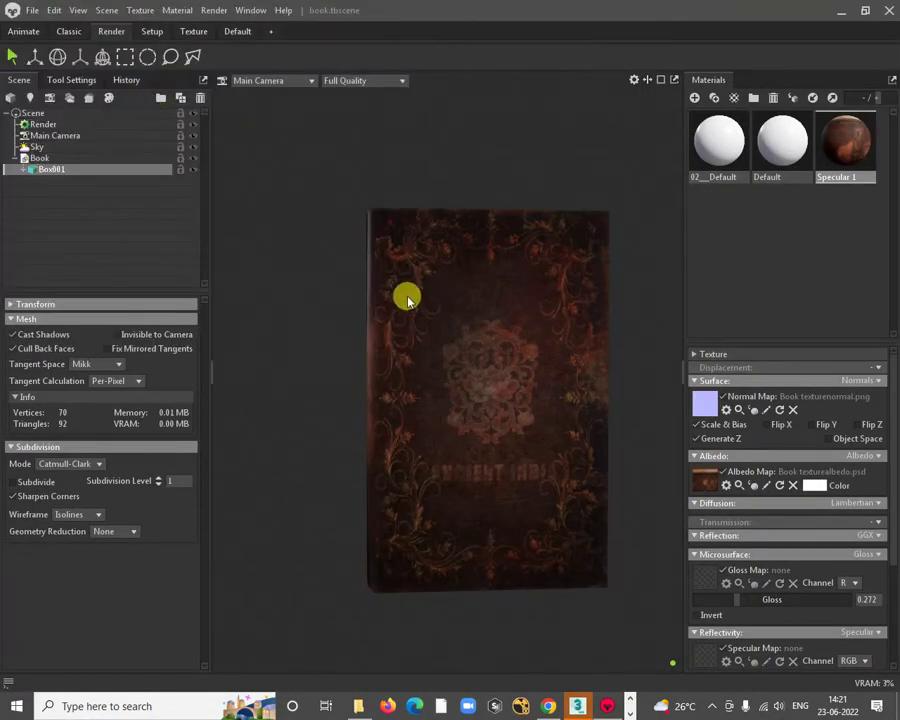
# Step: Examine the embossed relief of the floral frame, leather and emblem on the book from several angles
pyautogui.scroll(5, 407, 298)
pyautogui.moveTo(440, 424); pyautogui.dragTo(380, 275)
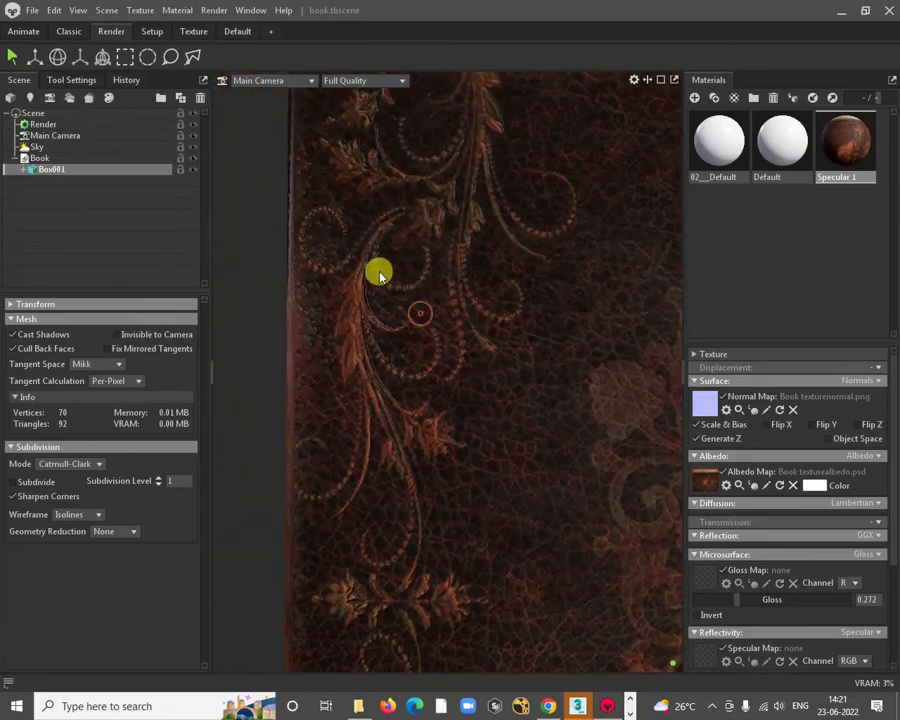
pyautogui.moveTo(444, 368); pyautogui.dragTo(657, 438)
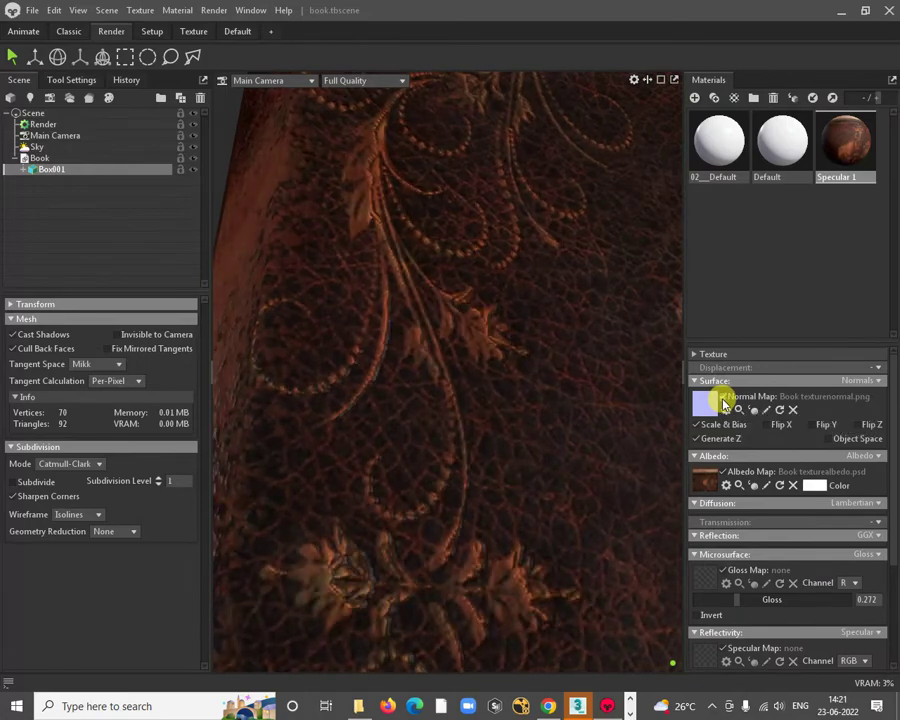
pyautogui.press('f')
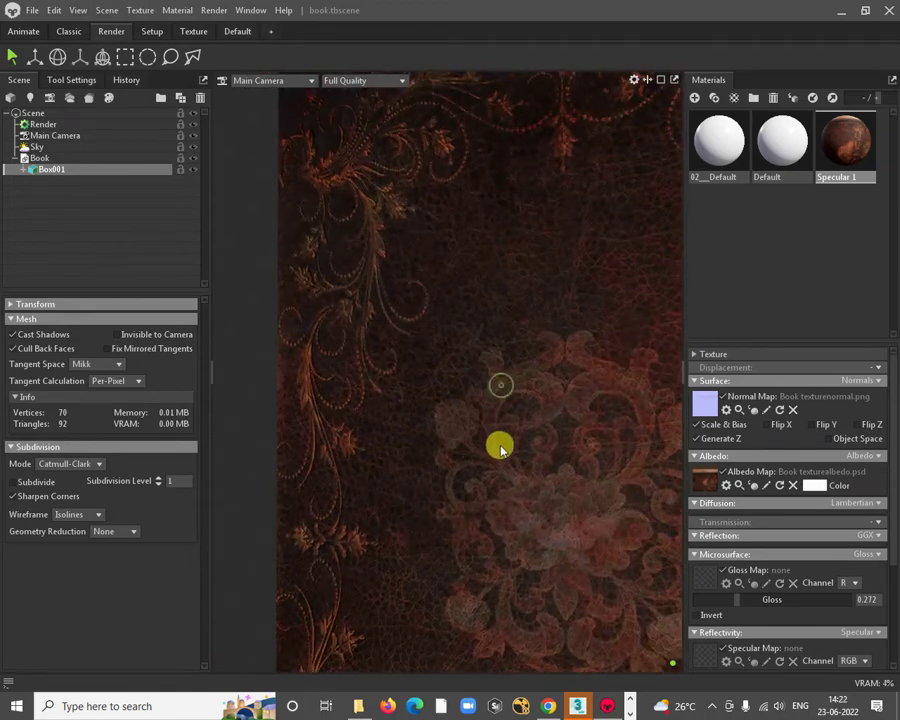
pyautogui.moveTo(353, 427); pyautogui.dragTo(338, 268)
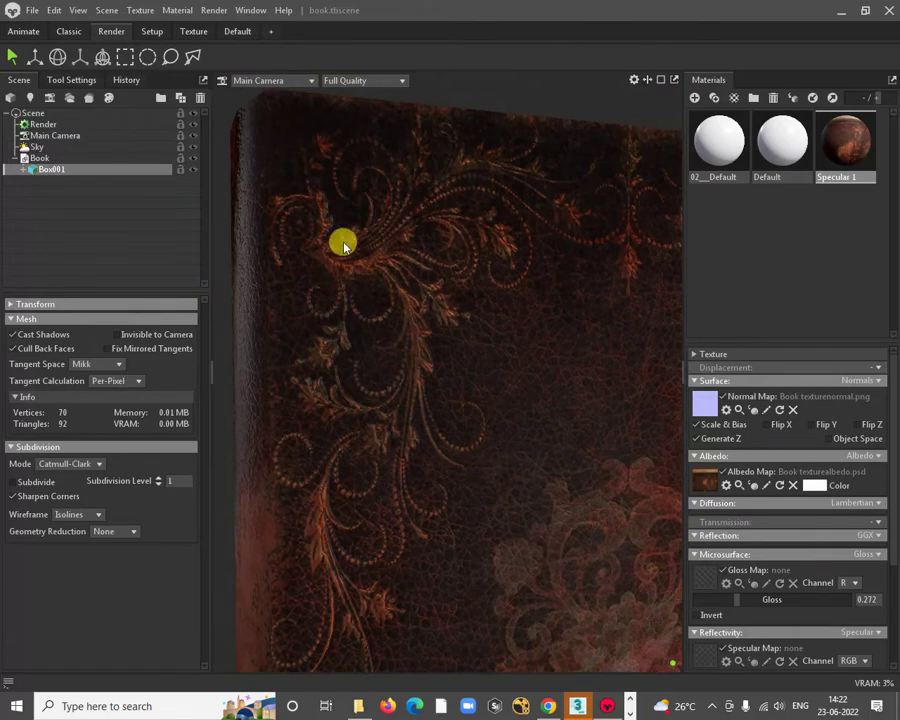
# Step: Switch to Photoshop and generate a normal map from Book texturealbedo.png with Blur 2.6 and Detail Scale 95%
pyautogui.hotkey('alt', 'Tab')
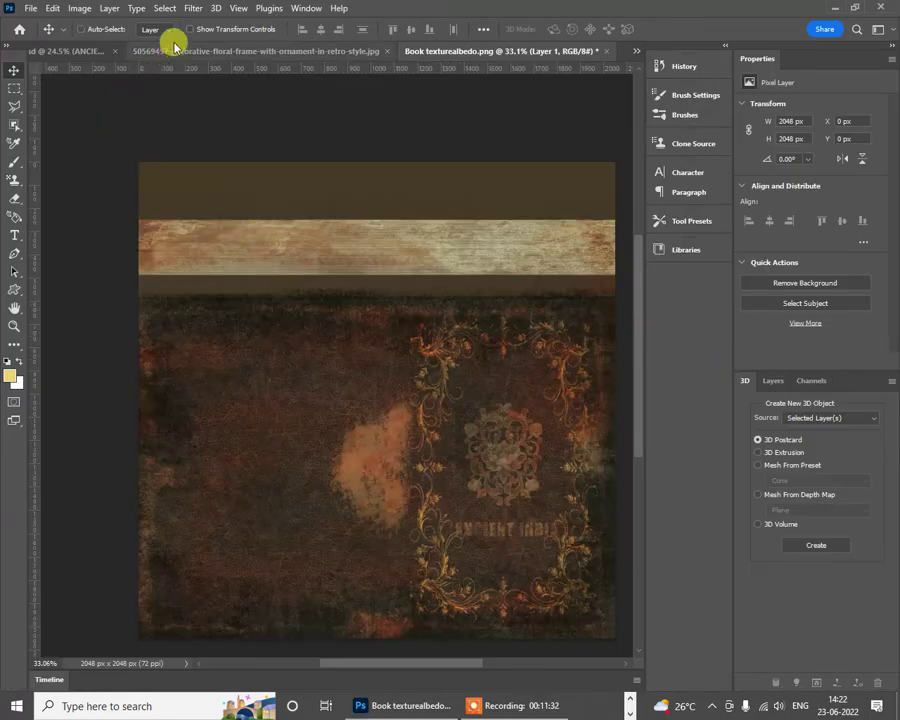
pyautogui.click(215, 8)
pyautogui.moveTo(190, 8)
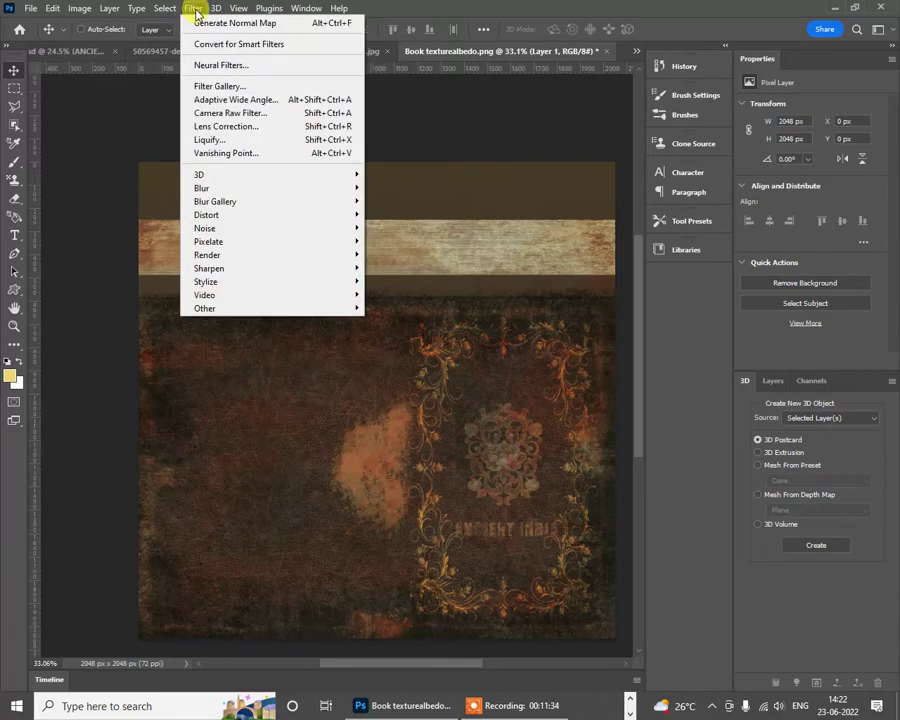
pyautogui.moveTo(287, 178)
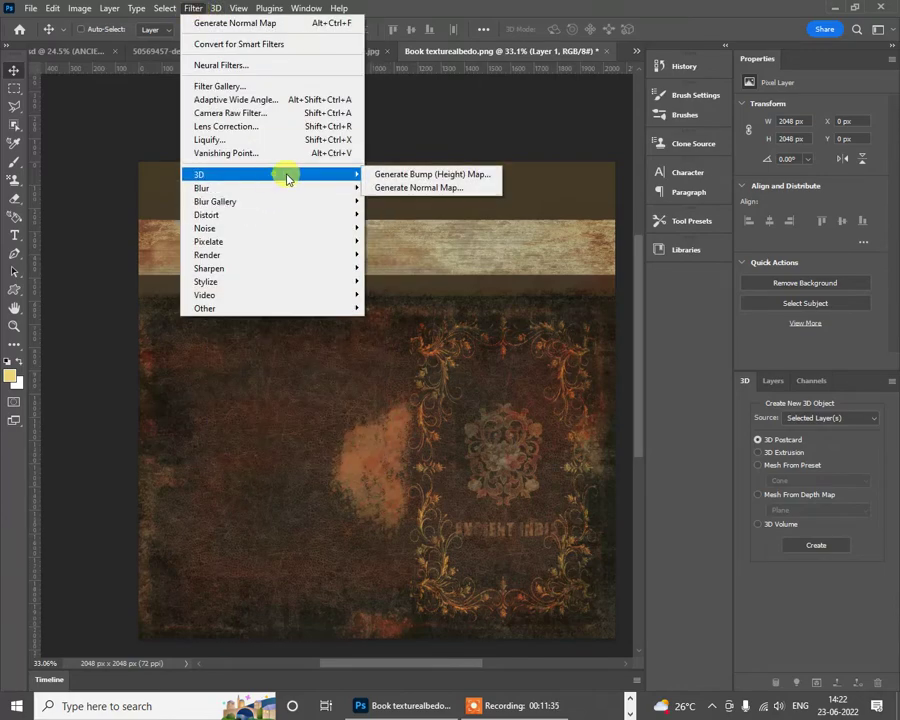
pyautogui.click(437, 189)
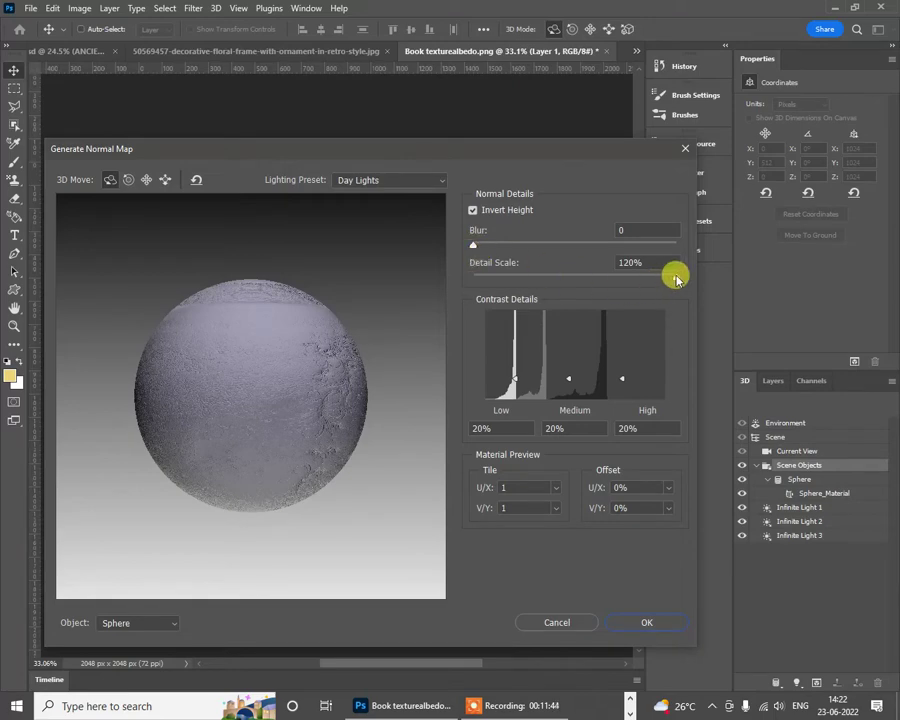
pyautogui.click(633, 280)
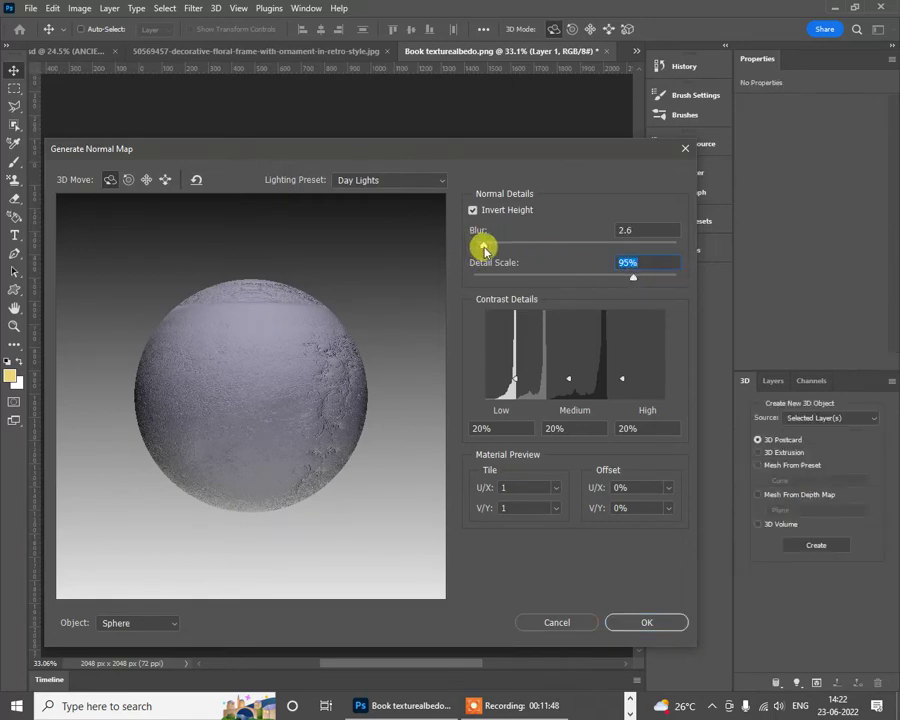
pyautogui.click(483, 245)
pyautogui.moveTo(348, 400); pyautogui.dragTo(326, 407)
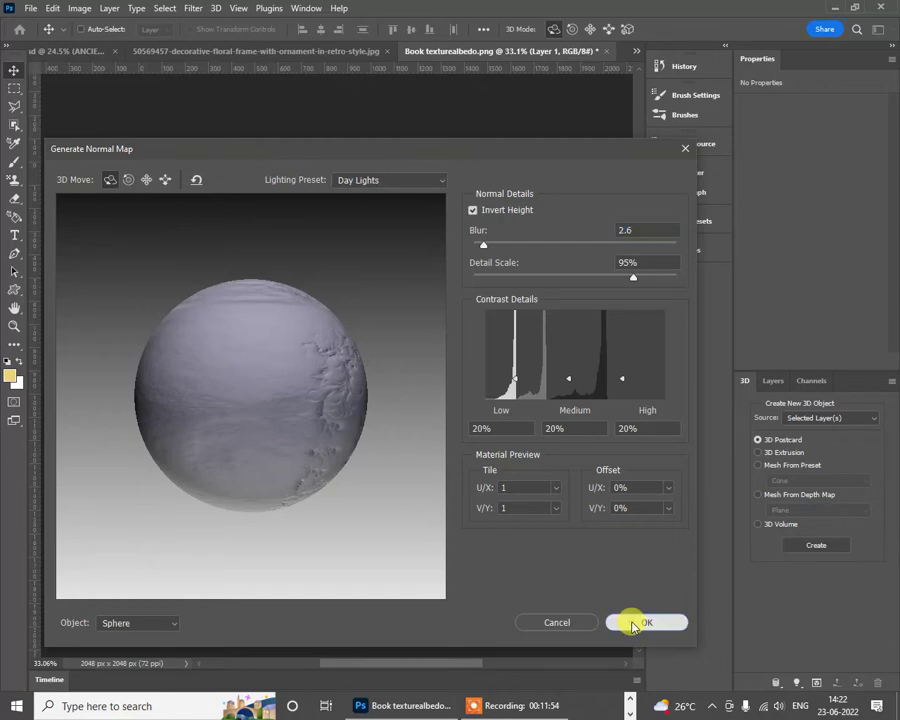
pyautogui.click(642, 623)
# Step: Inspect the blurred normal map's relief and export it as a PNG to the Desktop, named Book texturenormalblurred.png
pyautogui.scroll(10, 450, 450)
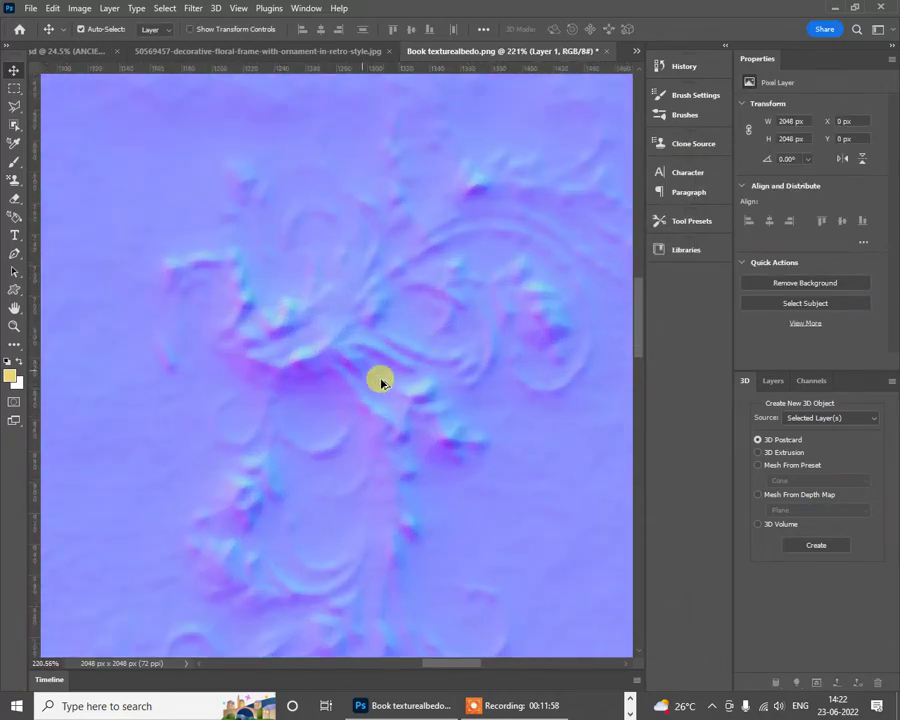
pyautogui.scroll(-5, 410, 400)
pyautogui.scroll(1, 200, 287)
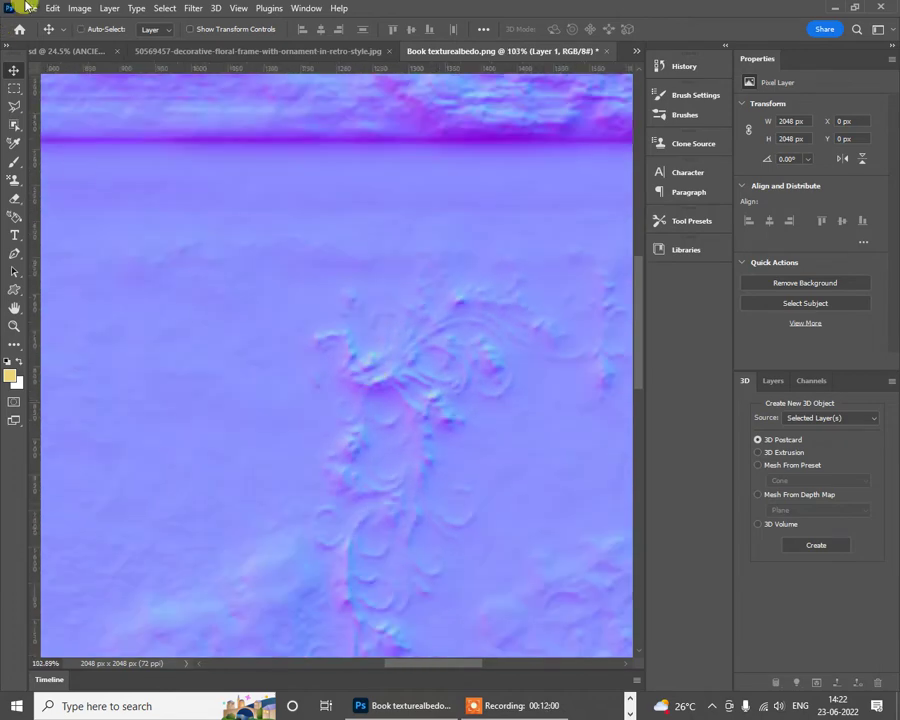
pyautogui.click(28, 7)
pyautogui.moveTo(183, 236)
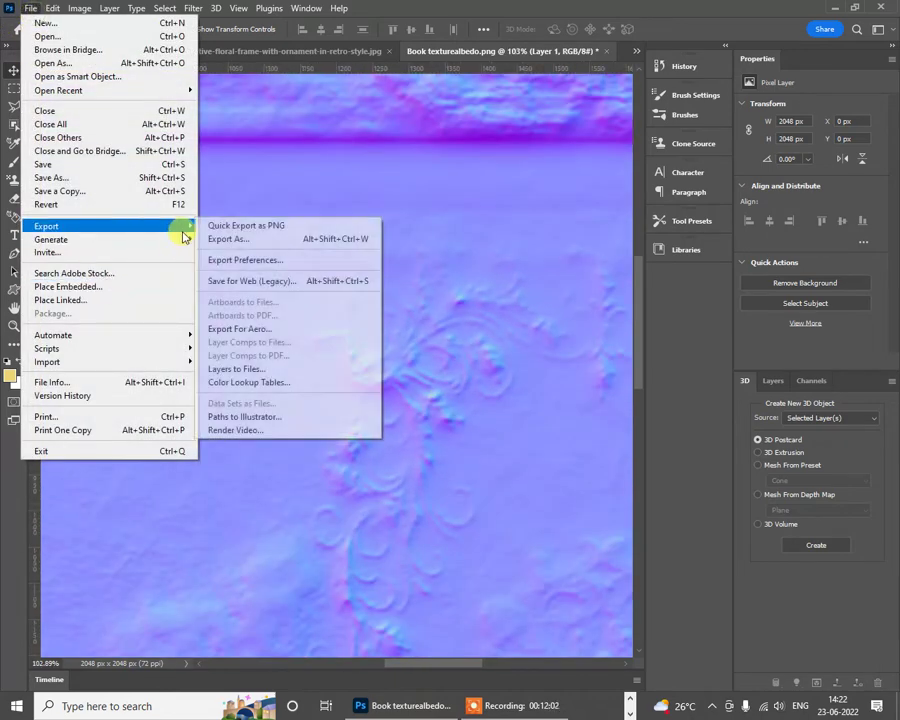
pyautogui.click(244, 226)
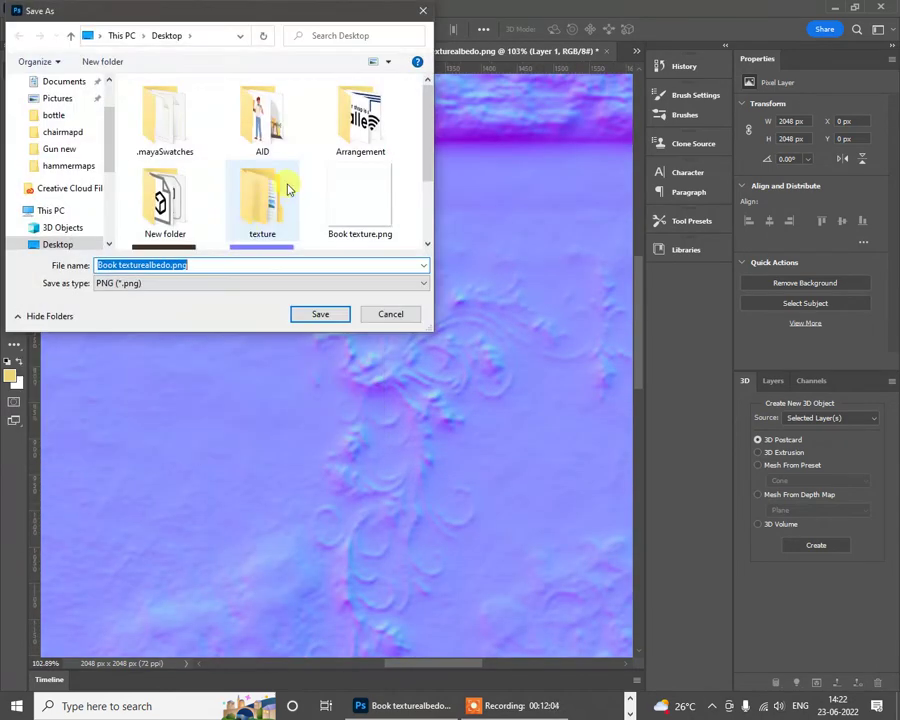
pyautogui.scroll(-1, 287, 190)
pyautogui.click(280, 188)
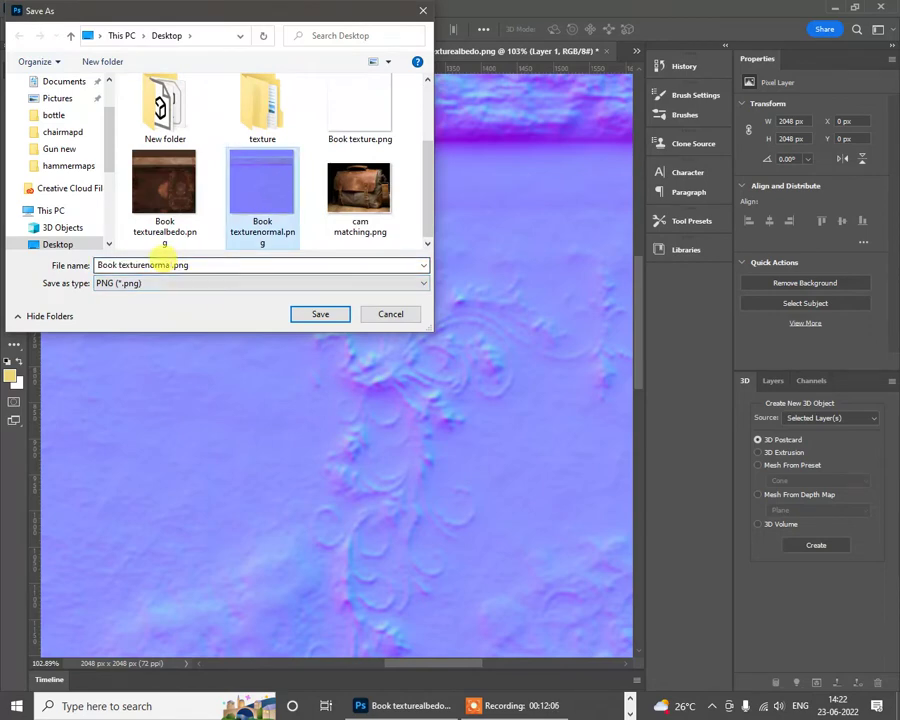
pyautogui.click(163, 264)
pyautogui.click(168, 264)
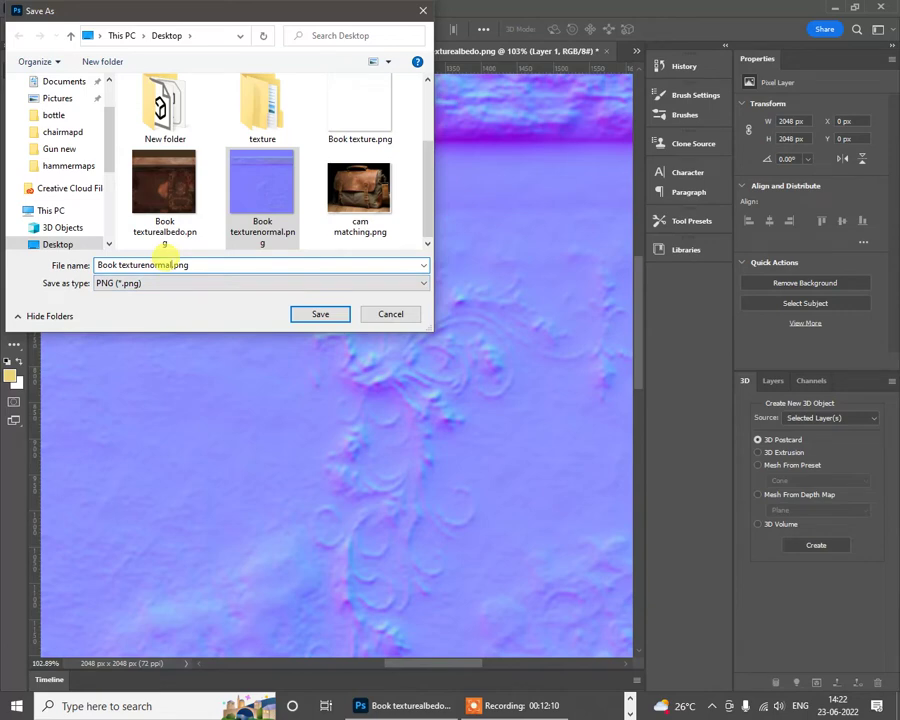
pyautogui.write('blu')
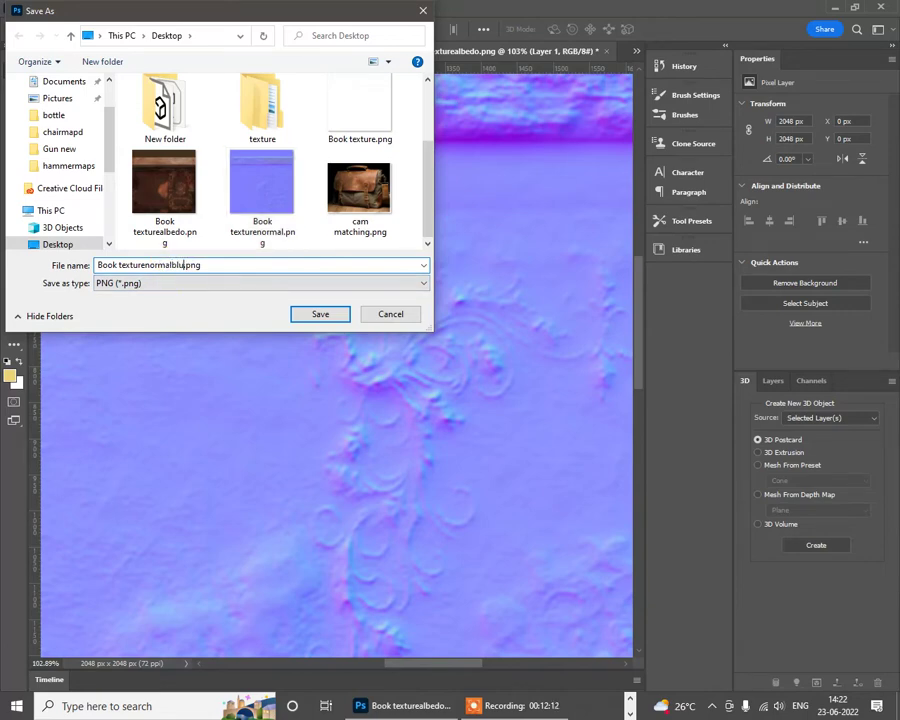
pyautogui.write('rred')
pyautogui.press('Return')
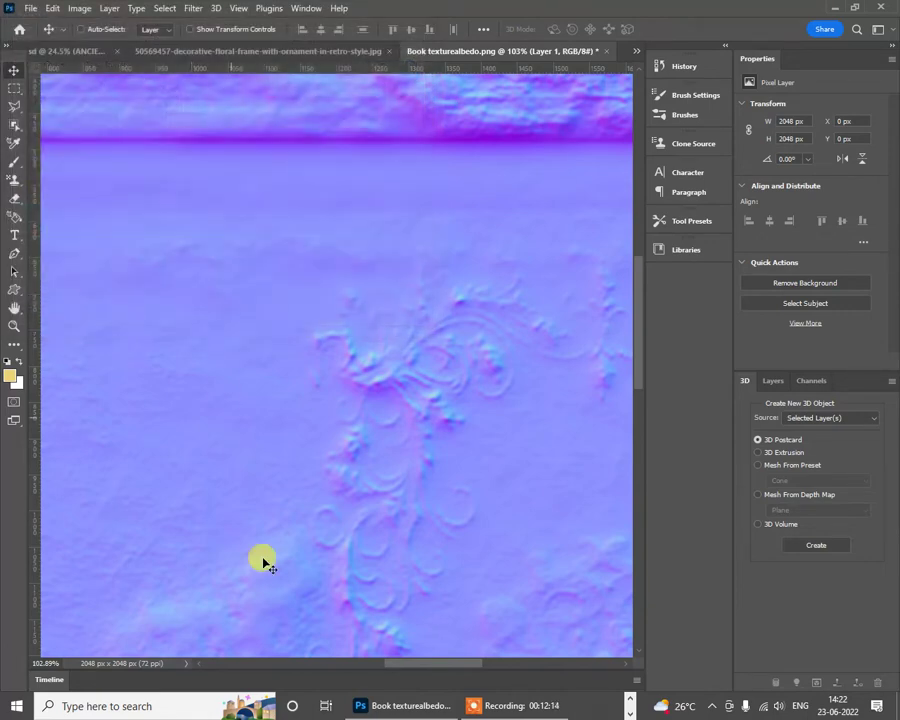
# Step: Switch to Marmoset Toolbag and load Book texturenormalblurred.png from the Desktop as the Specular 1 material's normal map
pyautogui.hotkey('alt', 'Tab')
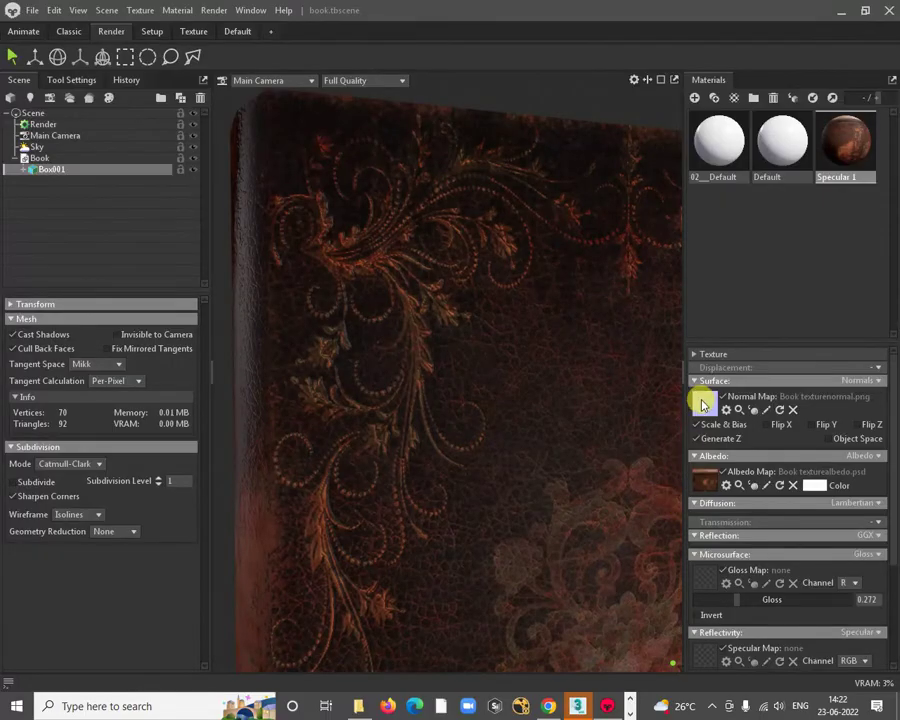
pyautogui.click(703, 403)
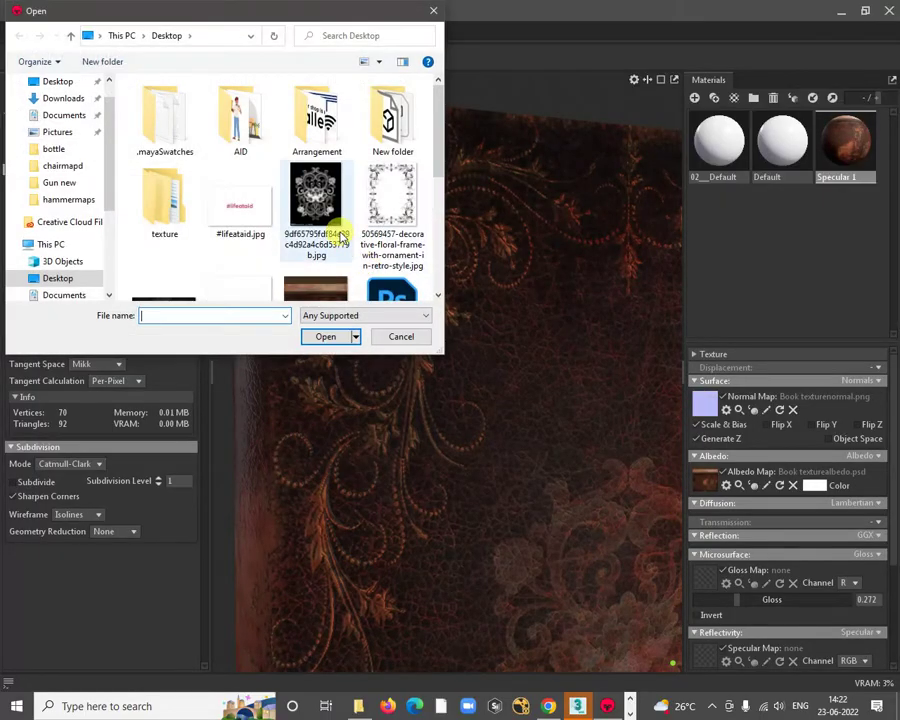
pyautogui.scroll(-5, 250, 160)
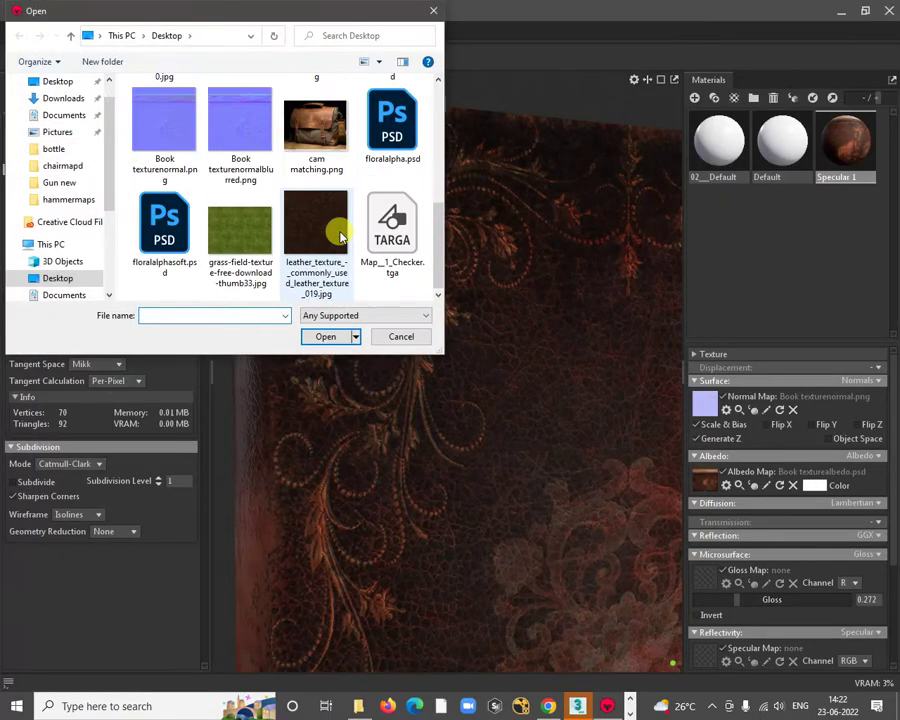
pyautogui.doubleClick(250, 140)
# Step: Examine the relief of the floral frame, leather and emblem on the book cover up close and from a distance
pyautogui.scroll(3, 427, 318)
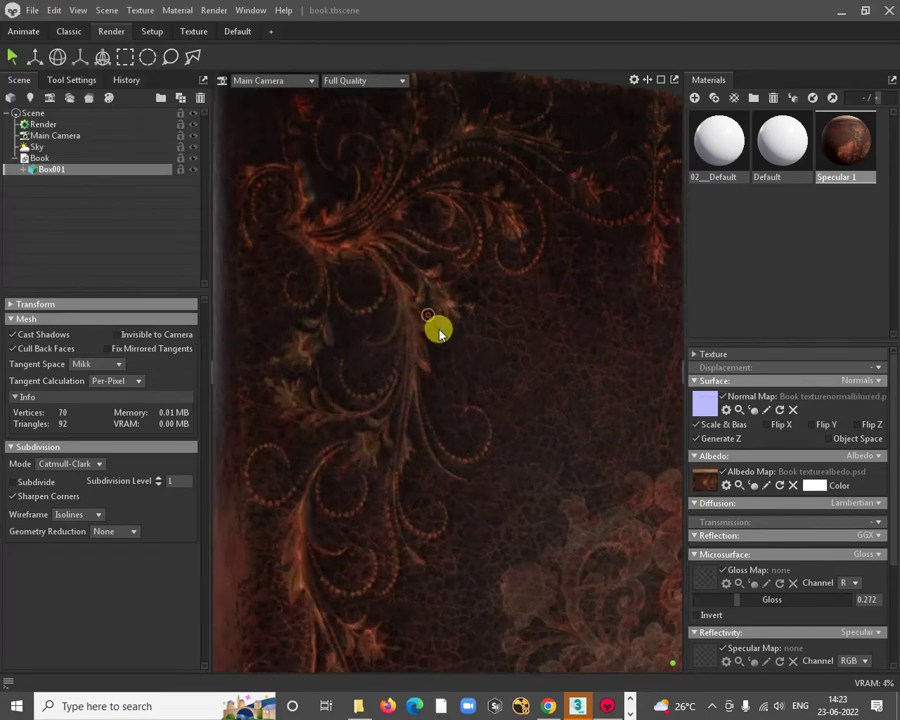
pyautogui.scroll(-4, 438, 327)
pyautogui.scroll(4, 500, 394)
pyautogui.scroll(1, 476, 370)
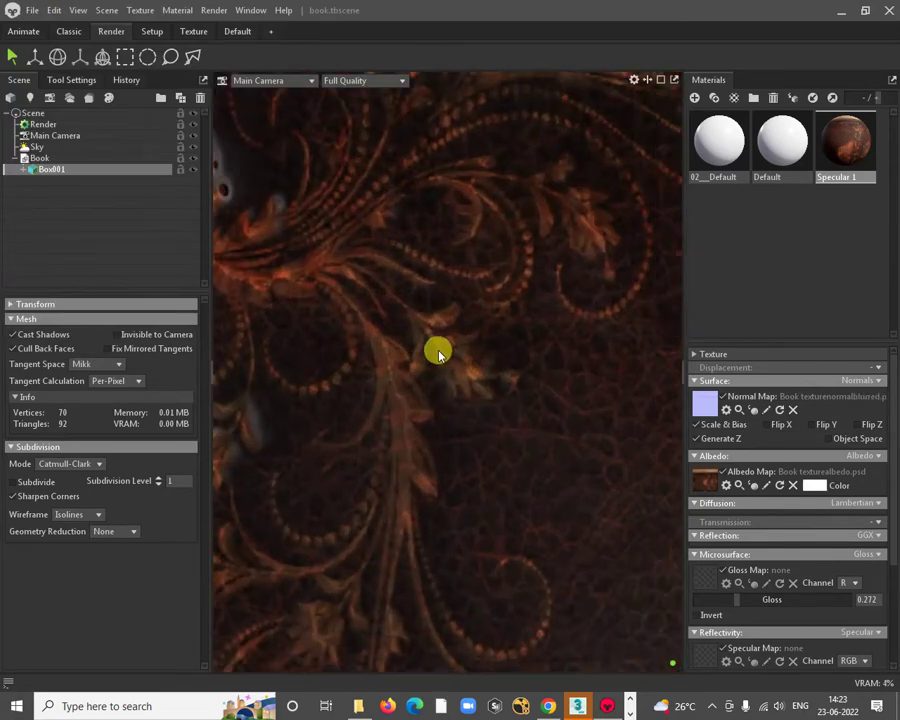
pyautogui.scroll(-4, 438, 352)
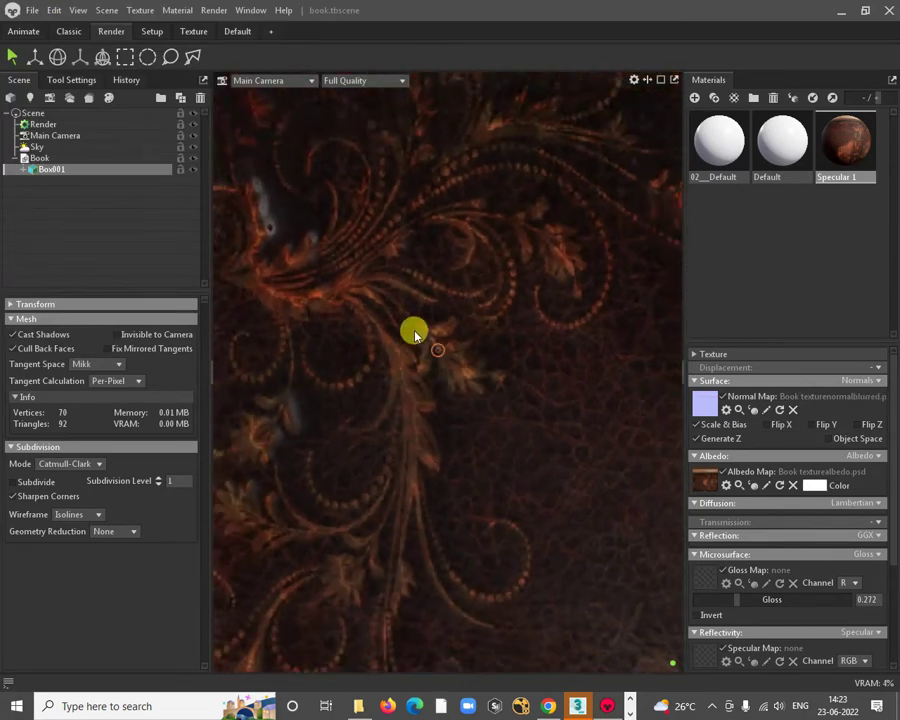
pyautogui.moveTo(428, 323); pyautogui.dragTo(452, 374)
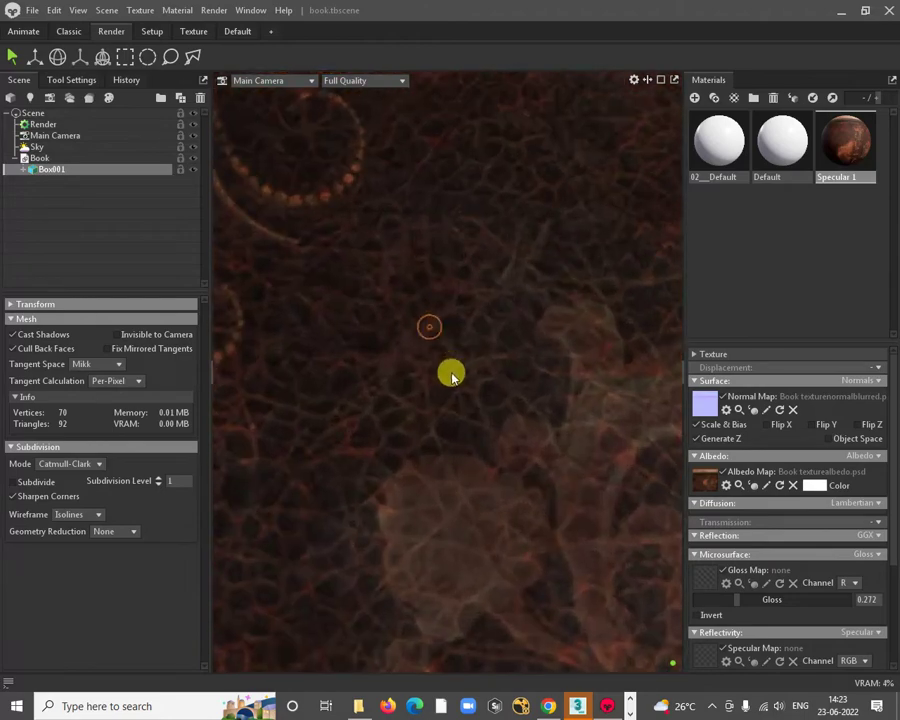
pyautogui.scroll(-3, 460, 424)
pyautogui.moveTo(460, 424); pyautogui.dragTo(649, 446)
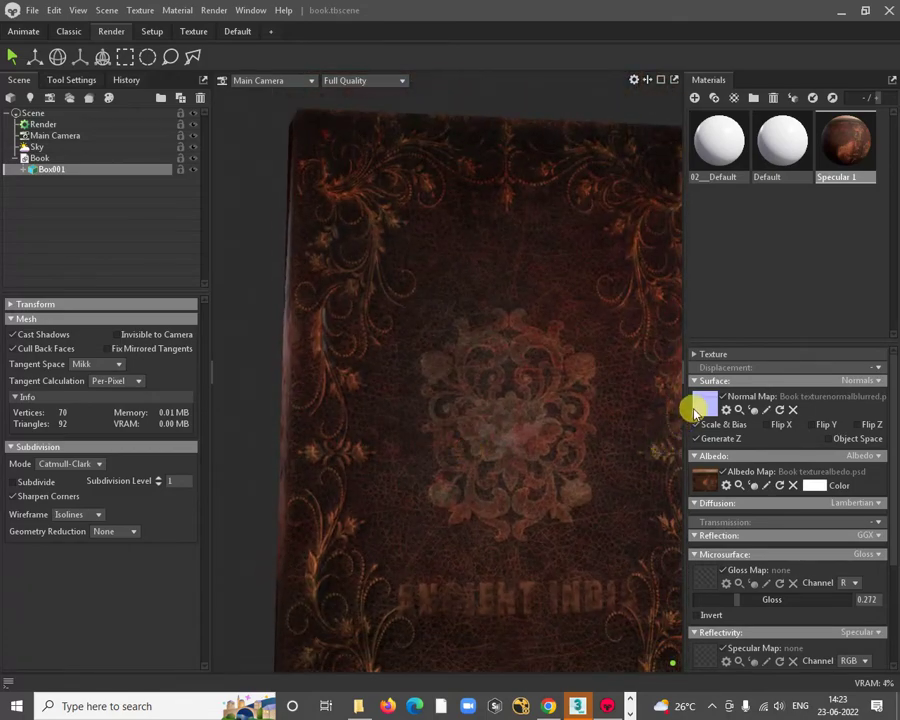
pyautogui.scroll(5, 412, 430)
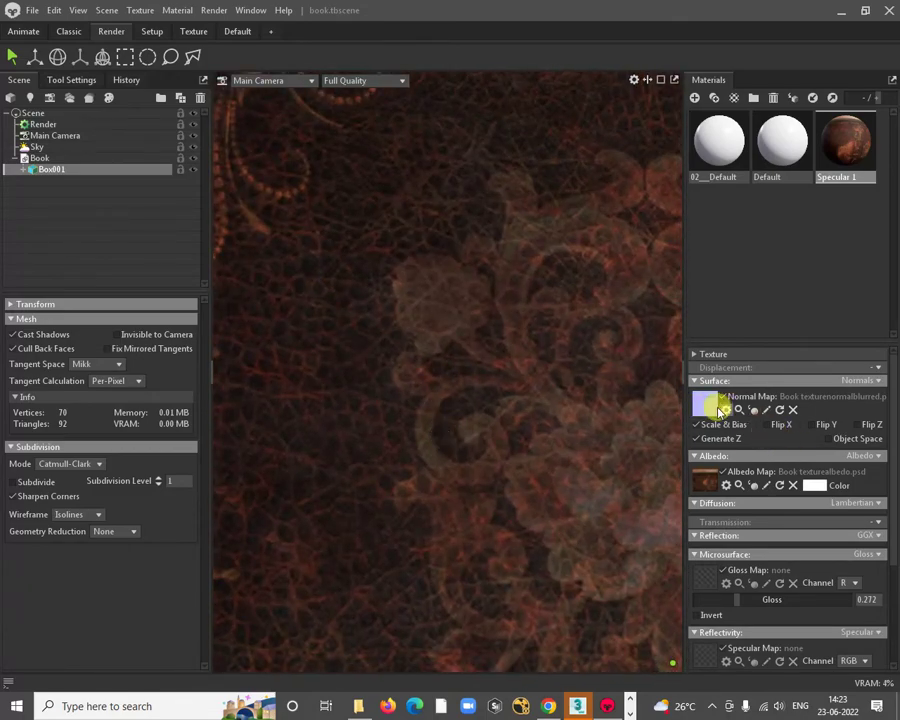
# Step: Load Book texturenormal.png as the Specular 1 normal map again and compare the relief on the cover and page edges
pyautogui.click(718, 410)
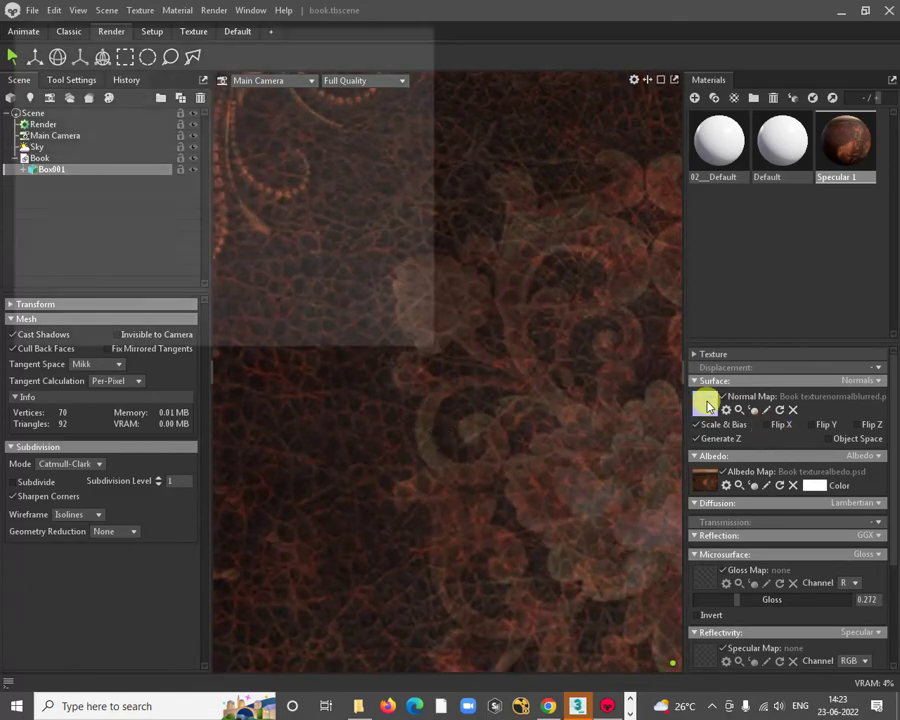
pyautogui.scroll(-3, 230, 200)
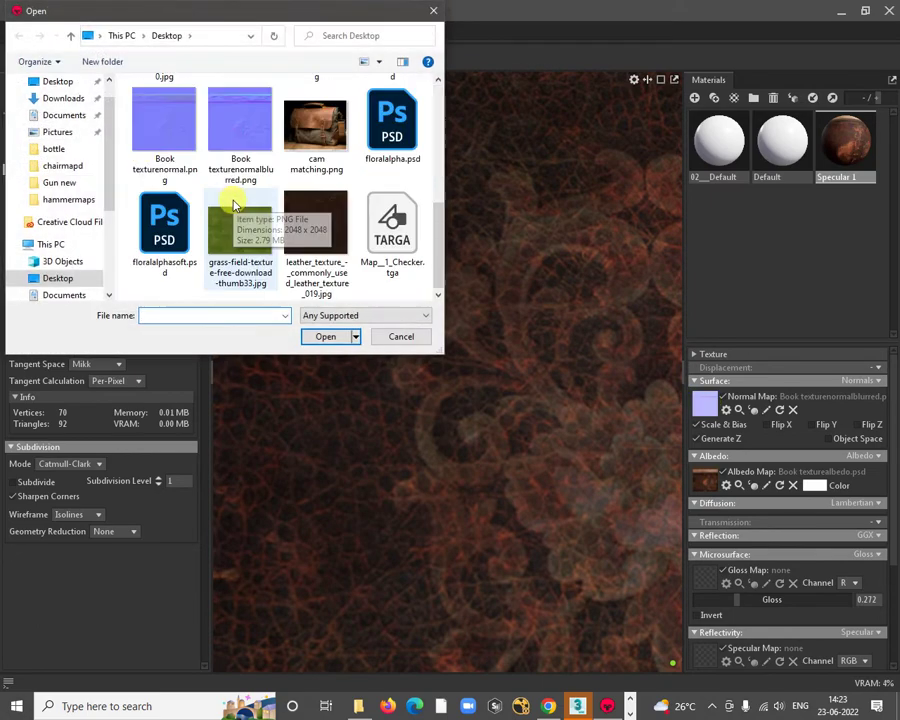
pyautogui.doubleClick(183, 133)
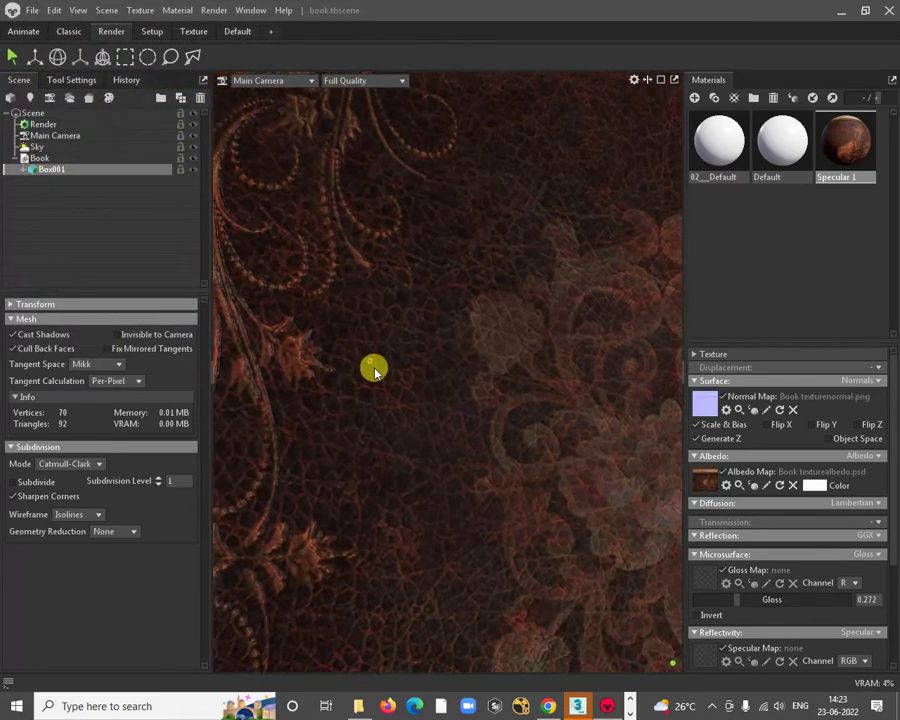
pyautogui.moveTo(373, 370); pyautogui.dragTo(432, 295)
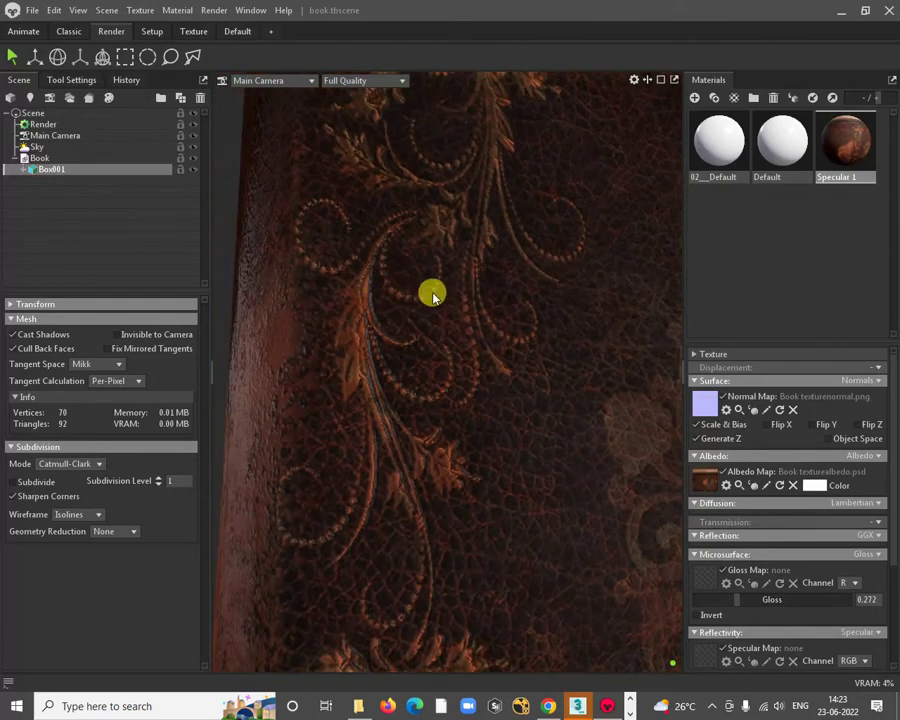
pyautogui.scroll(-6, 428, 370)
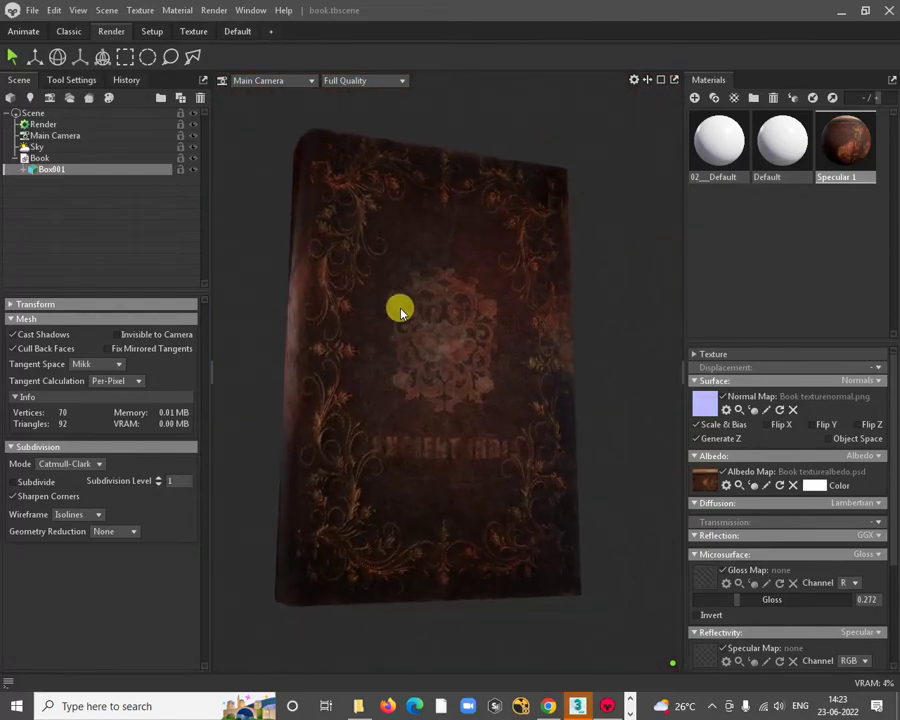
pyautogui.moveTo(400, 312); pyautogui.dragTo(669, 400)
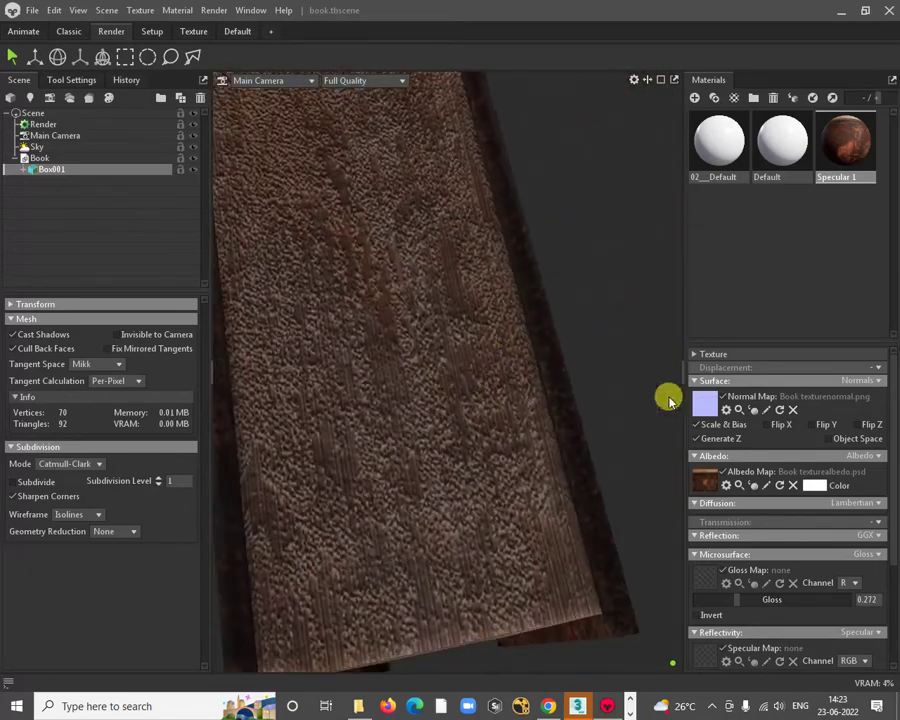
# Step: Replace the Specular 1 normal map with Book texturenormalblurred.png and check the relief on the book's page edges
pyautogui.click(705, 406)
pyautogui.scroll(-5, 300, 237)
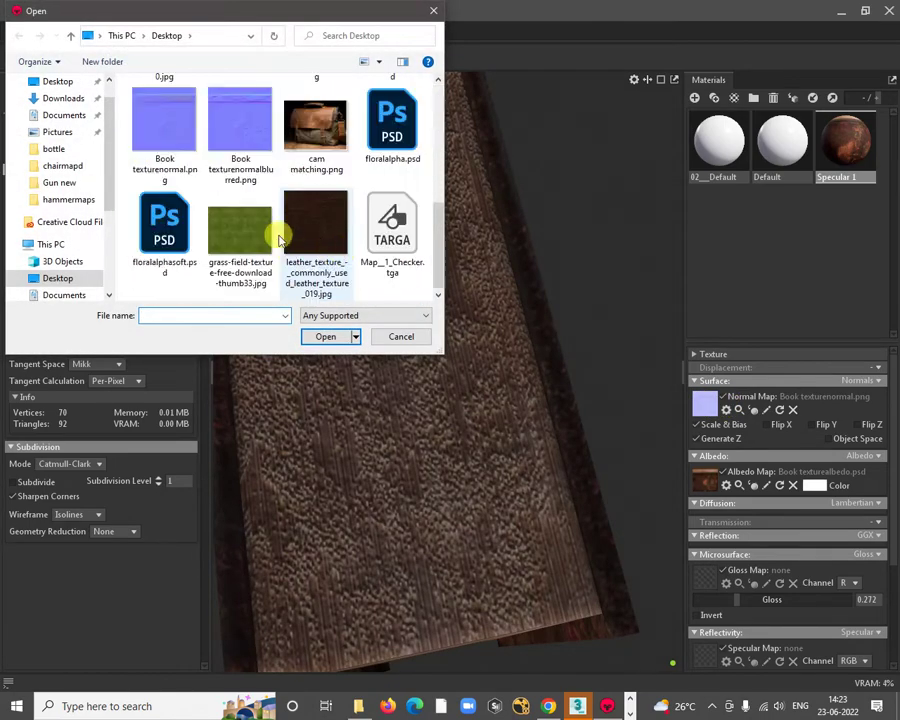
pyautogui.click(244, 120)
pyautogui.doubleClick(244, 120)
pyautogui.moveTo(450, 392); pyautogui.dragTo(420, 348)
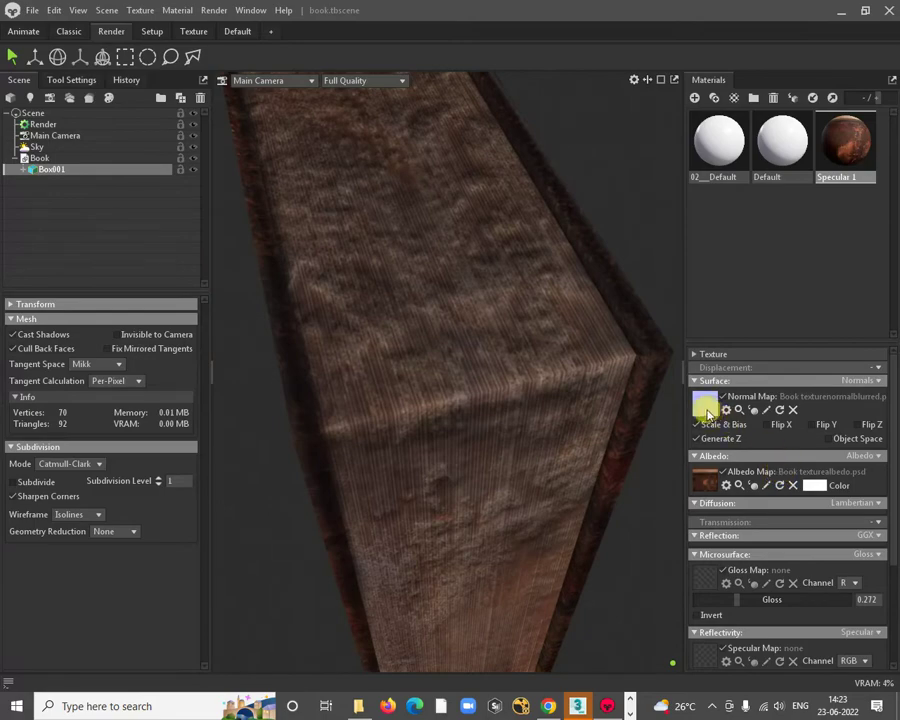
pyautogui.click(707, 410)
pyautogui.scroll(-5, 211, 229)
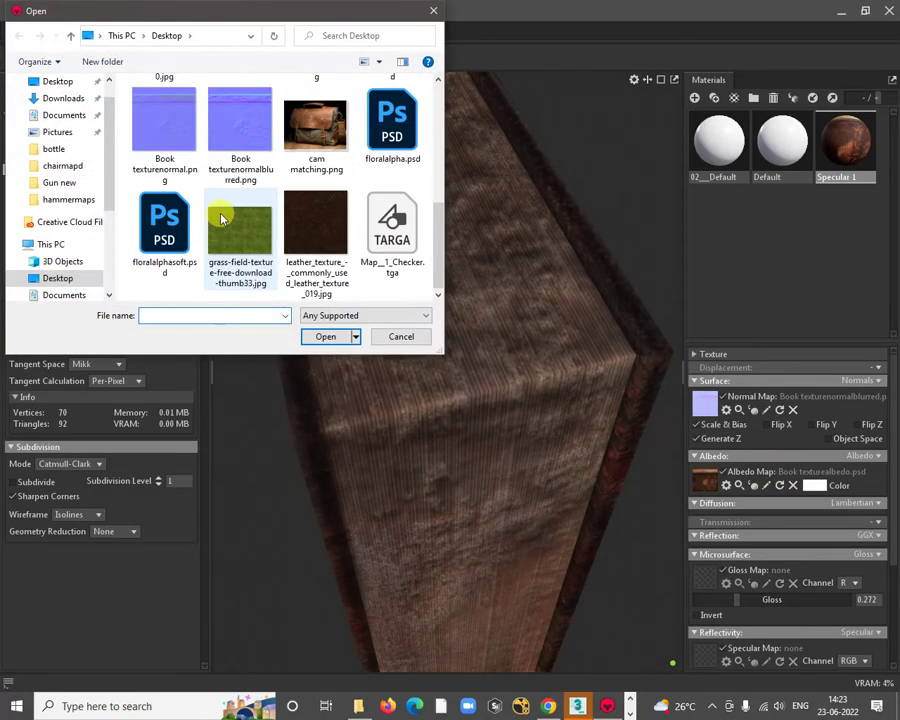
pyautogui.click(240, 153)
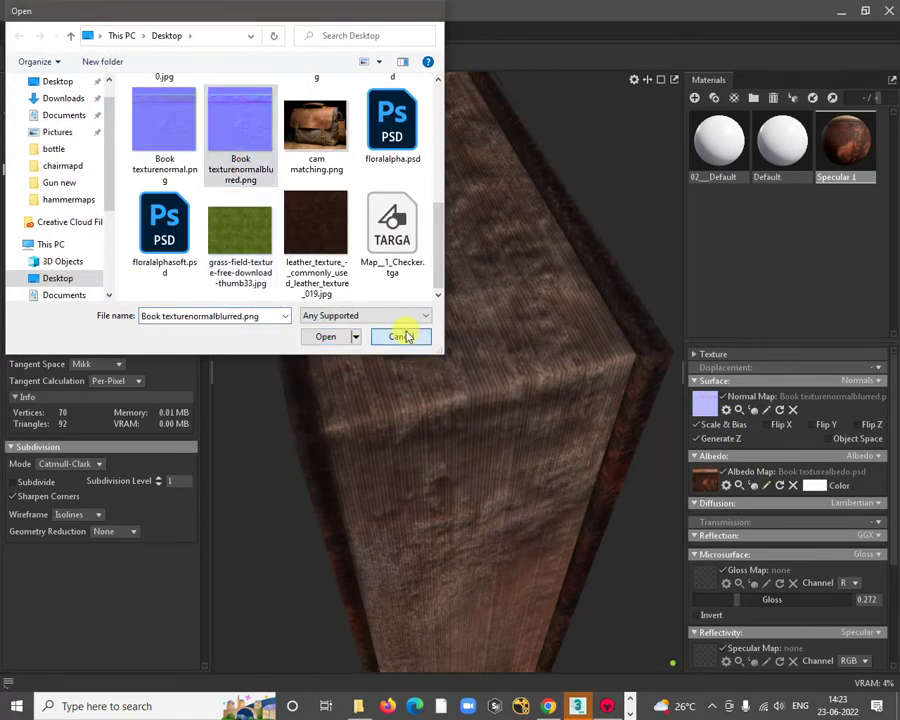
pyautogui.click(401, 336)
# Step: Switch to Photoshop and generate a normal map from the book albedo with Blur 0 and Detail Scale 81%
pyautogui.hotkey('alt', 'Tab')
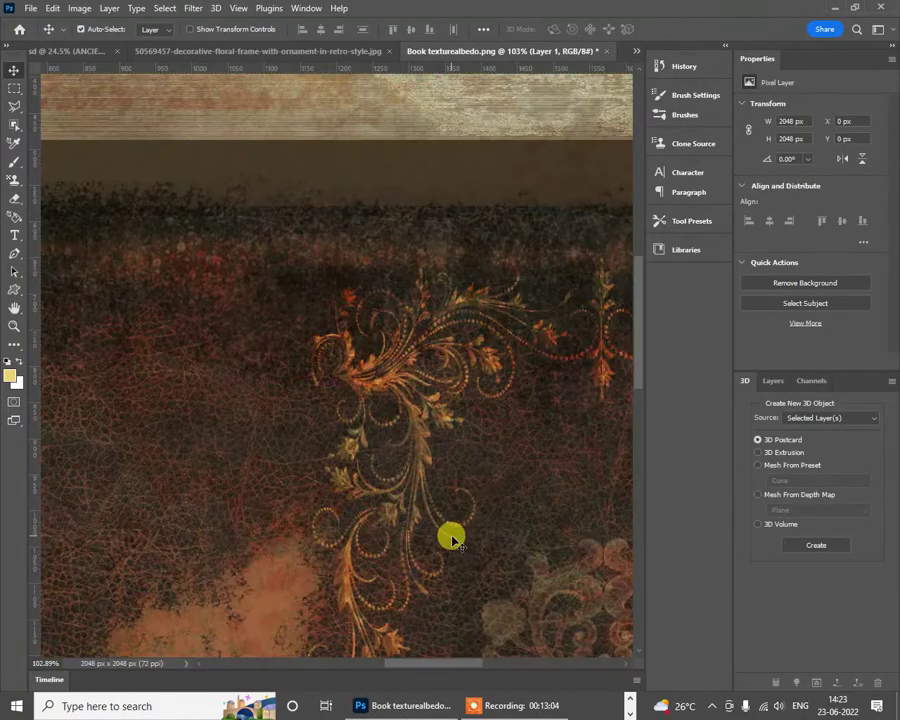
pyautogui.click(193, 8)
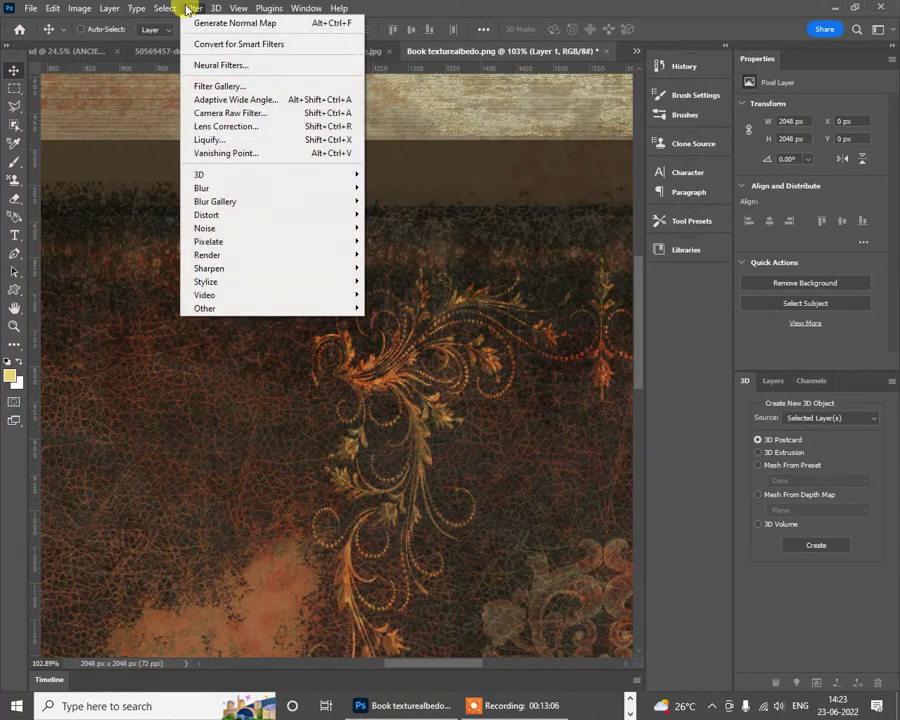
pyautogui.moveTo(347, 177)
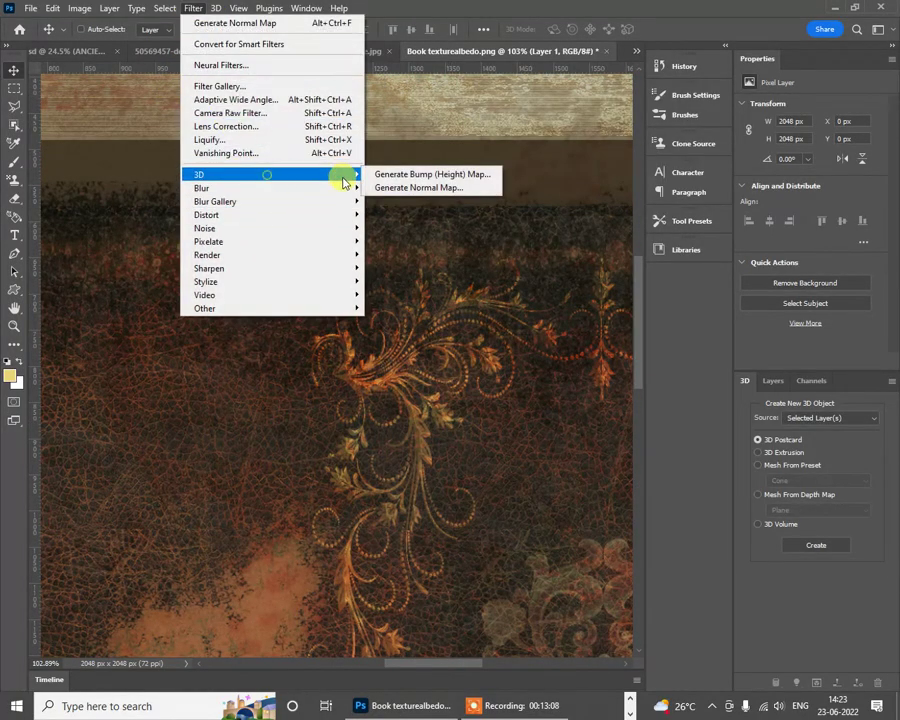
pyautogui.click(438, 189)
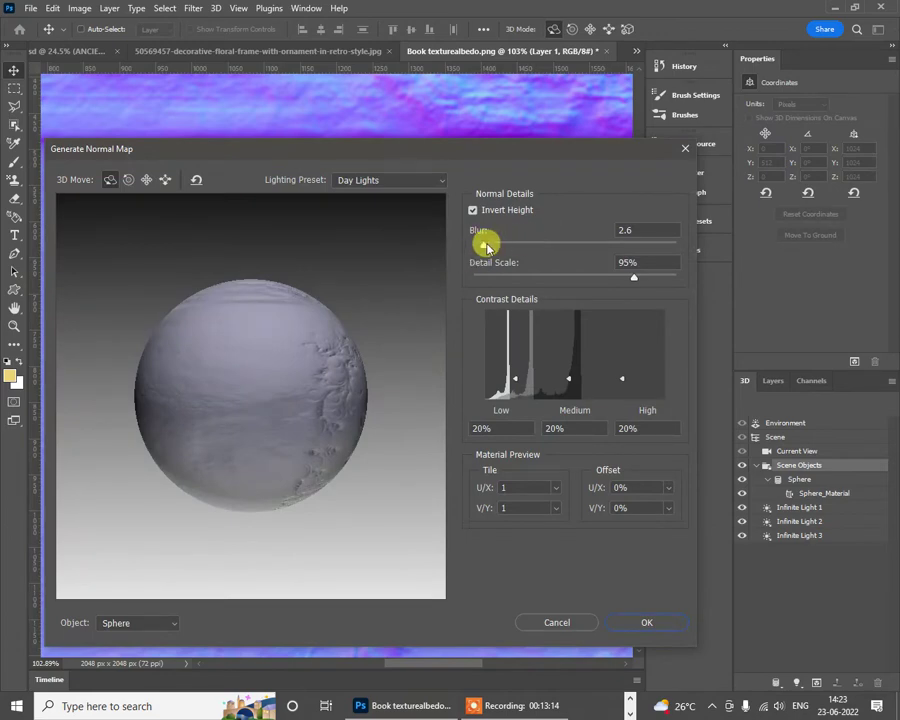
pyautogui.moveTo(487, 246); pyautogui.dragTo(440, 283)
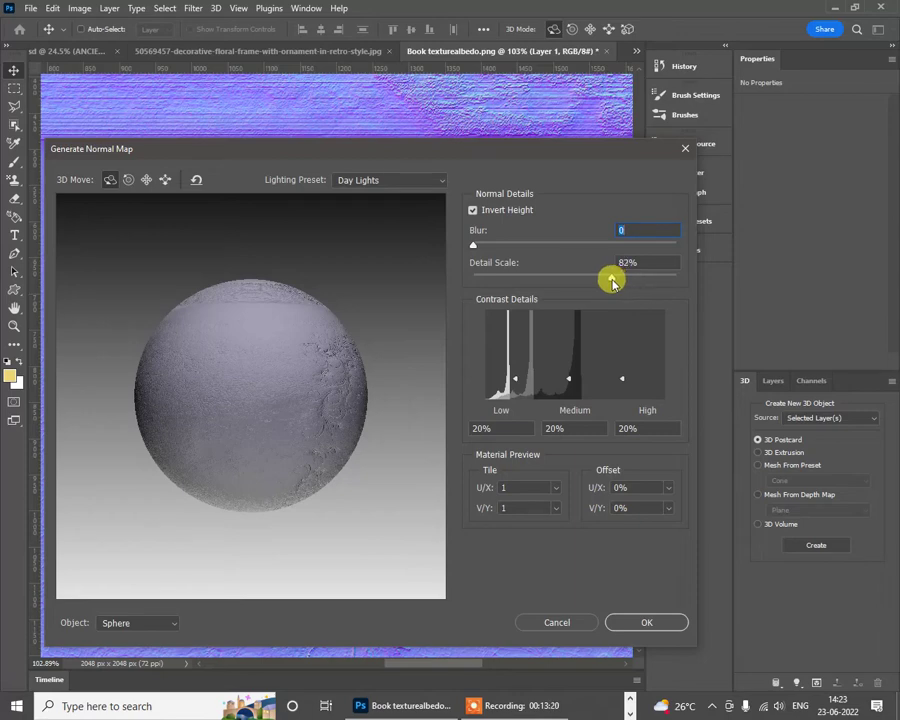
pyautogui.moveTo(613, 283); pyautogui.dragTo(609, 283)
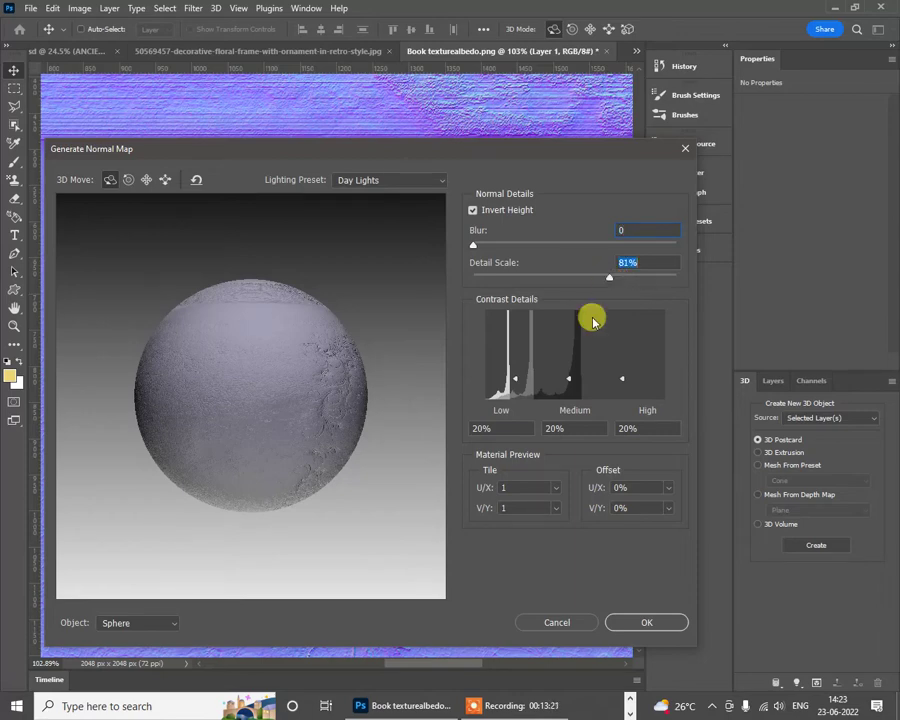
pyautogui.click(640, 622)
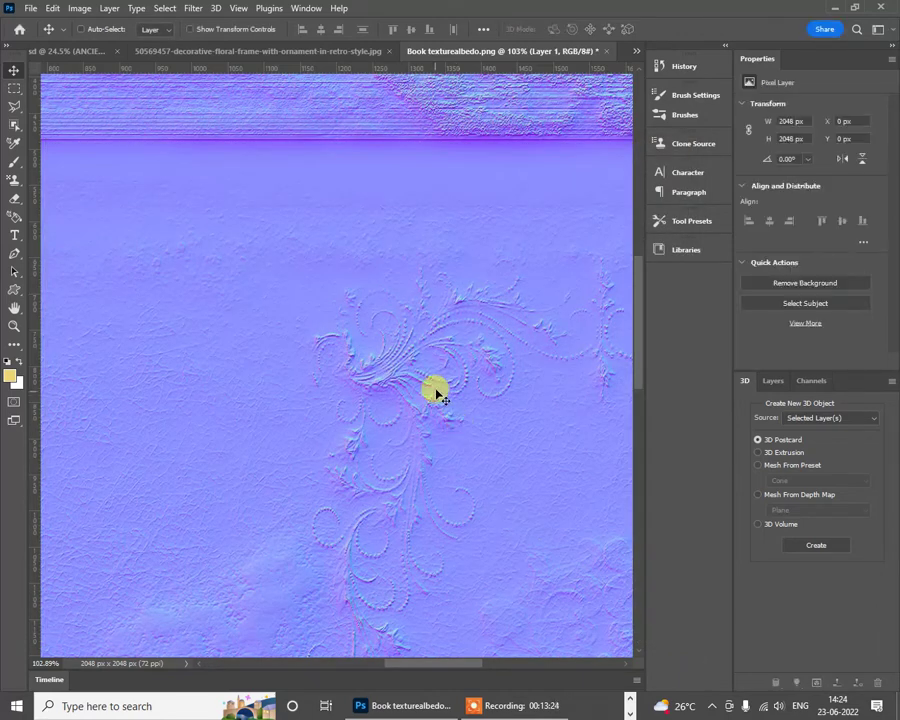
# Step: Save the generated normal map to the Desktop as a PNG, overwriting Book texturenormal.png
pyautogui.scroll(-5, 437, 393)
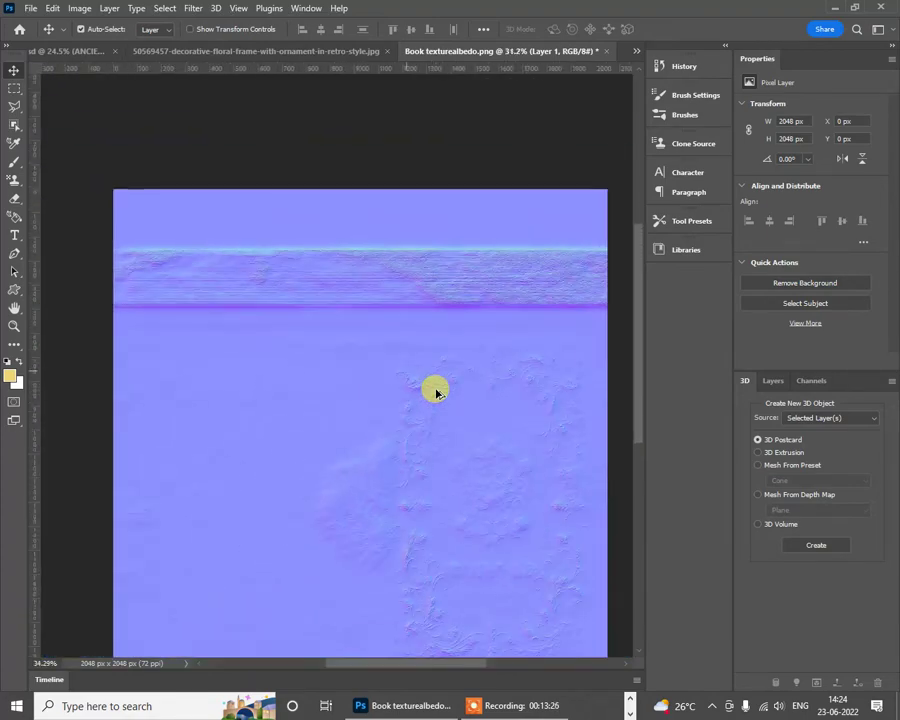
pyautogui.click(31, 8)
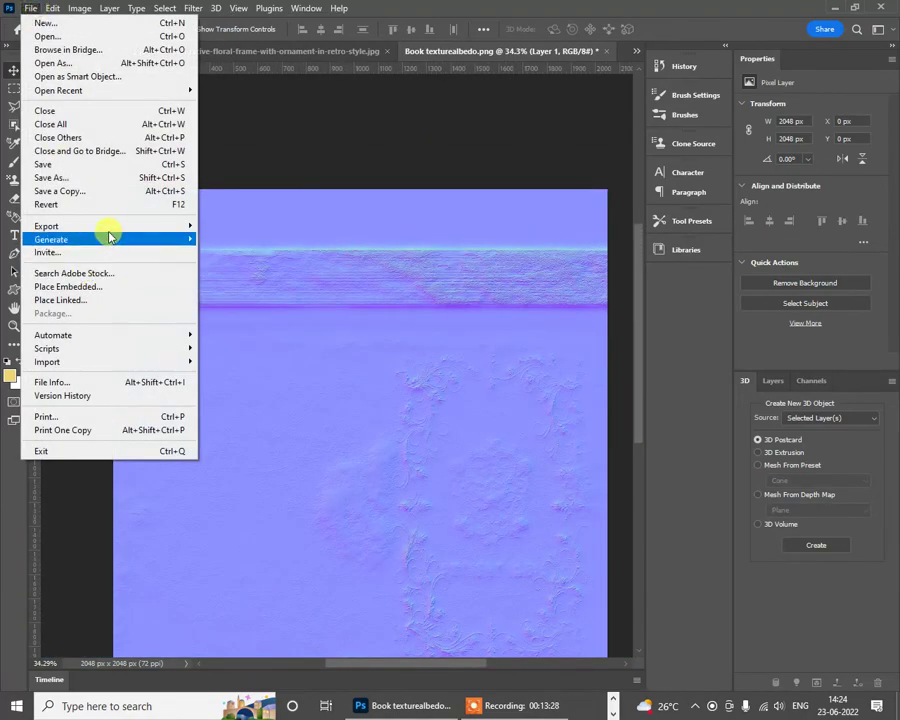
pyautogui.moveTo(100, 226)
pyautogui.hotkey('ctrl', 'shift', 's')
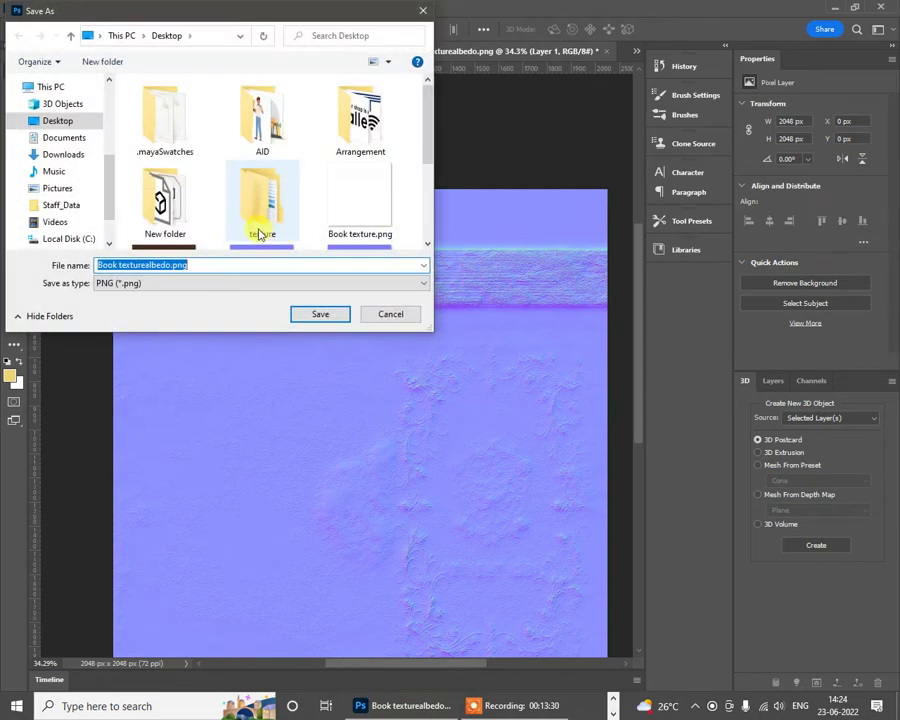
pyautogui.scroll(-5, 257, 229)
pyautogui.click(270, 130)
pyautogui.press('Return')
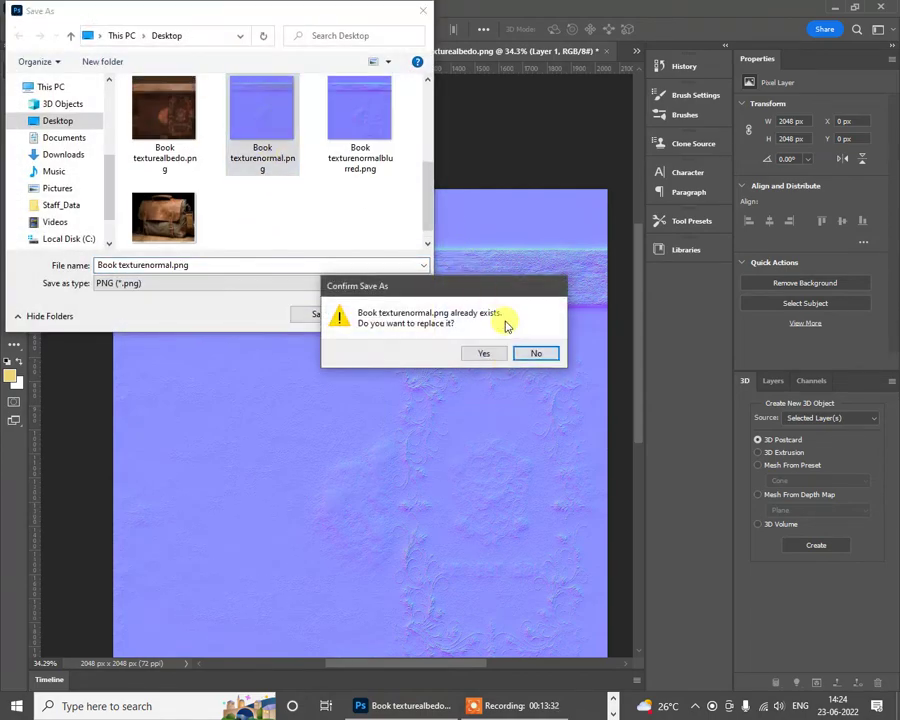
pyautogui.click(481, 351)
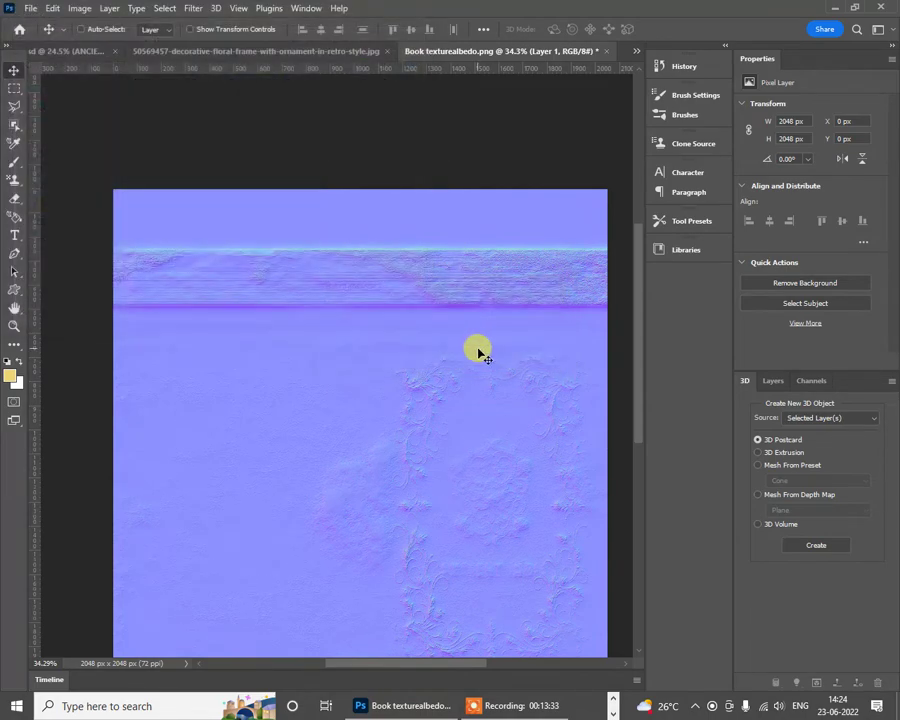
# Step: Switch to Marmoset Toolbag, load Book texturenormal.png as the Specular 1 normal map and check the book's page edges
pyautogui.click(833, 7)
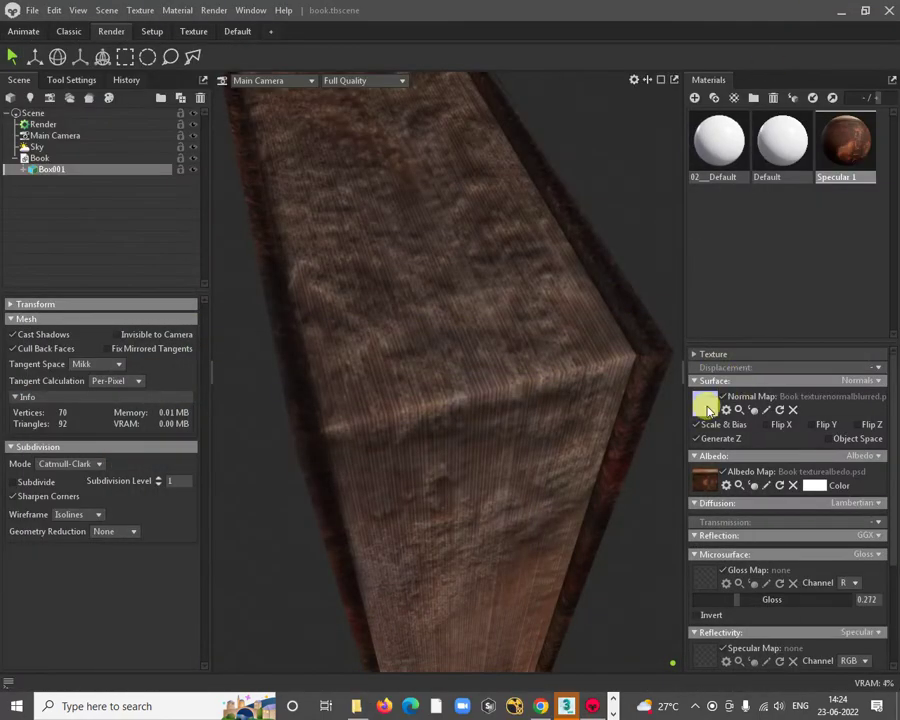
pyautogui.click(706, 408)
pyautogui.scroll(-5, 275, 235)
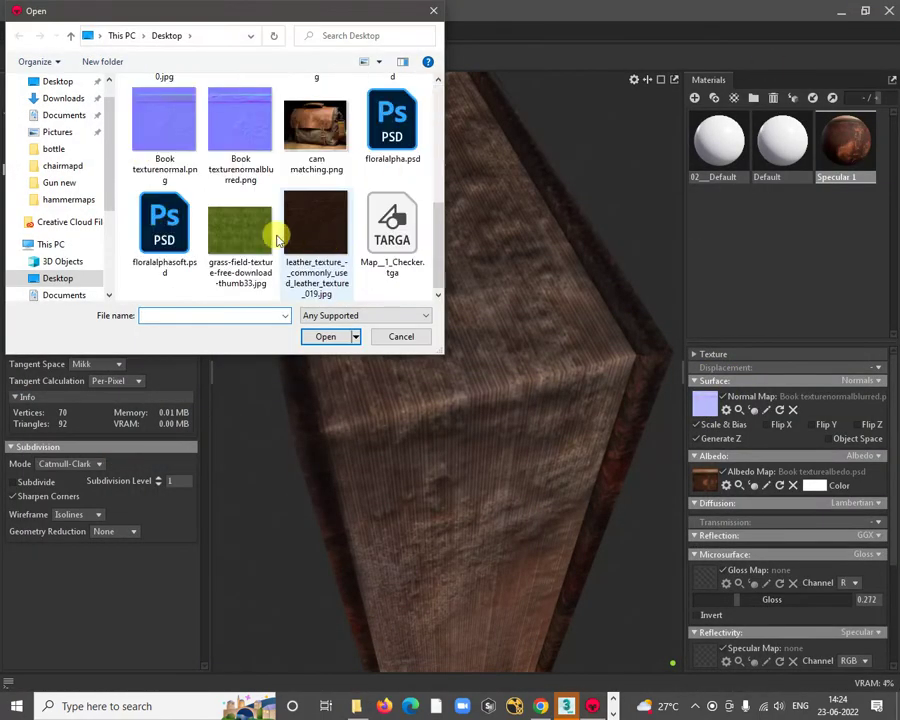
pyautogui.doubleClick(172, 120)
pyautogui.moveTo(558, 485); pyautogui.dragTo(515, 628)
# Step: Return to Photoshop and close Book texturealbedo.png without saving its changes
pyautogui.hotkey('alt', 'Tab')
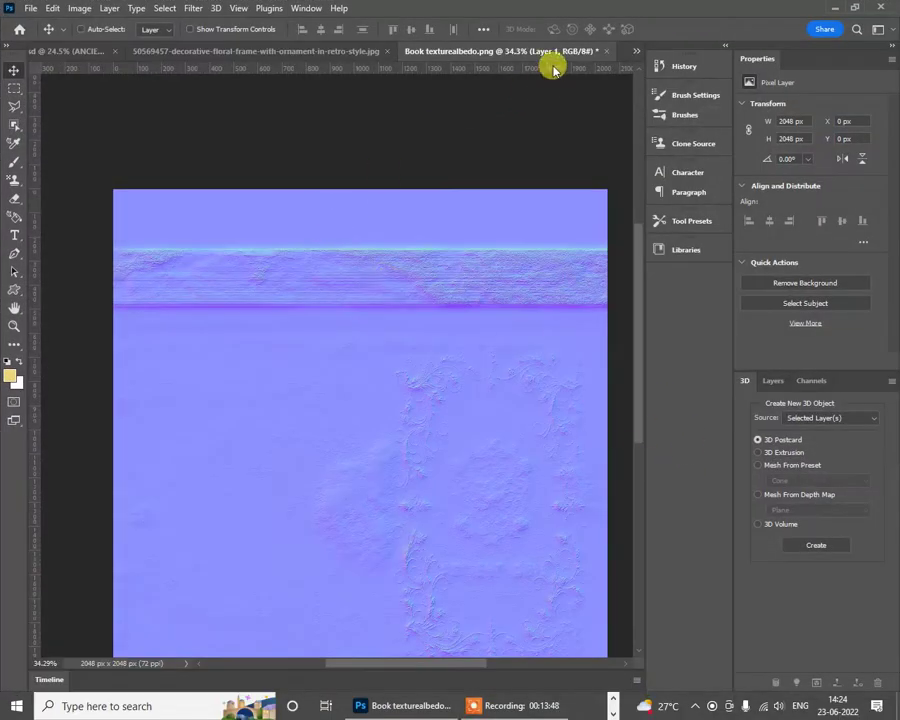
pyautogui.click(602, 51)
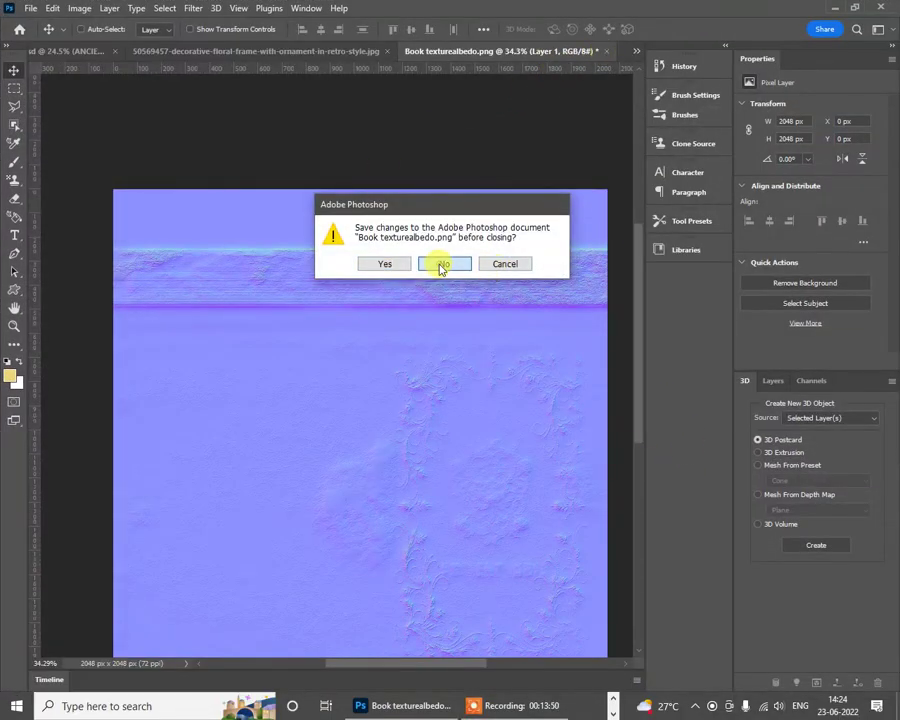
pyautogui.click(441, 266)
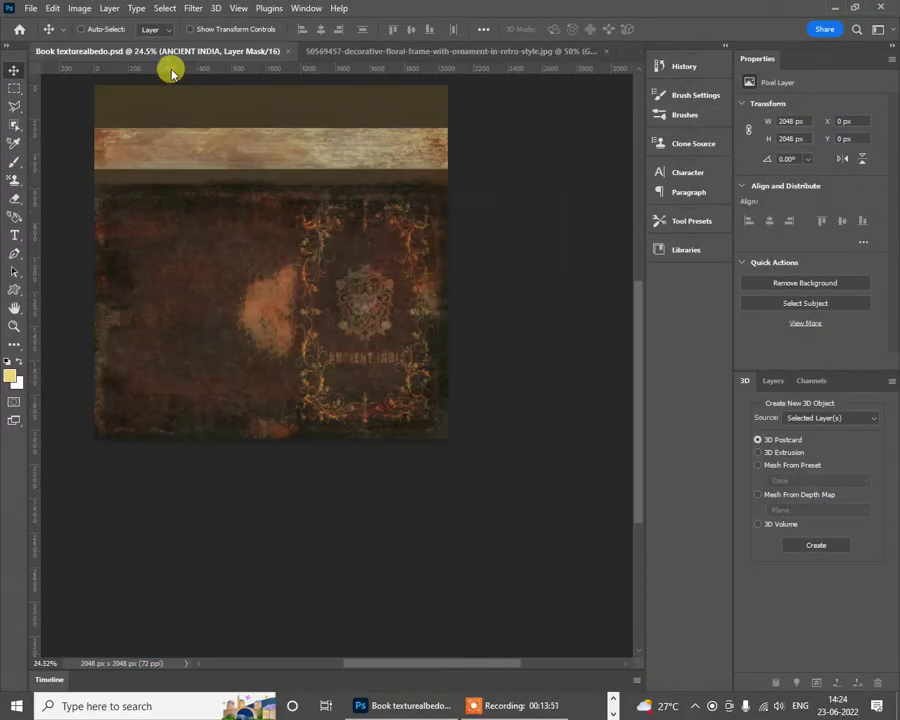
# Step: Group the layers from the ANCIENT INDIA text down to Layer 2 and name the group Albedo map
pyautogui.click(776, 380)
pyautogui.scroll(-10, 828, 512)
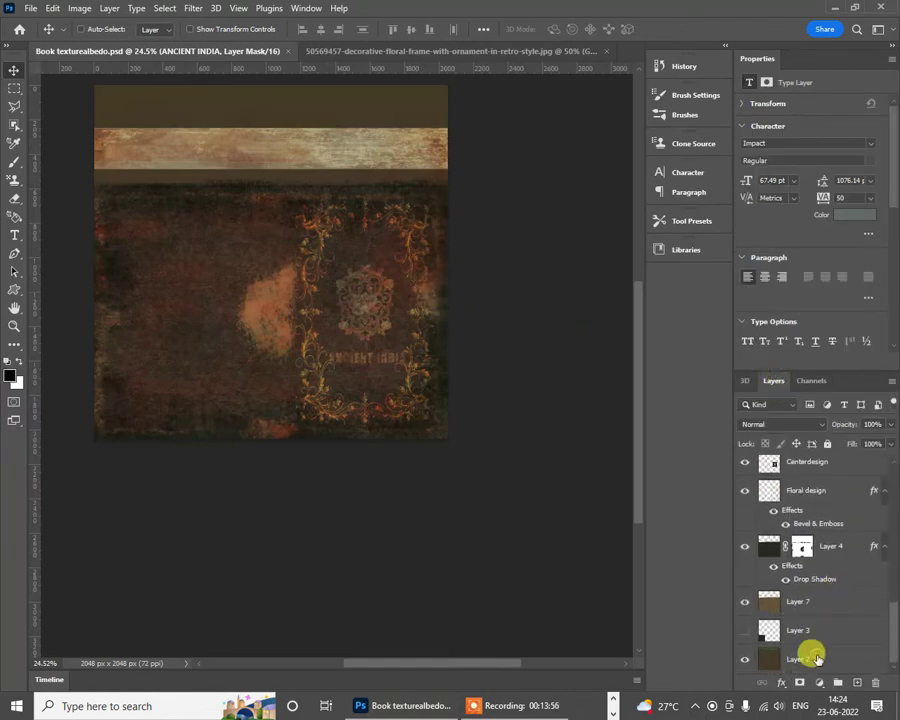
pyautogui.keyDown('shift'); pyautogui.click(817, 657); pyautogui.keyUp('shift')
pyautogui.click(839, 683)
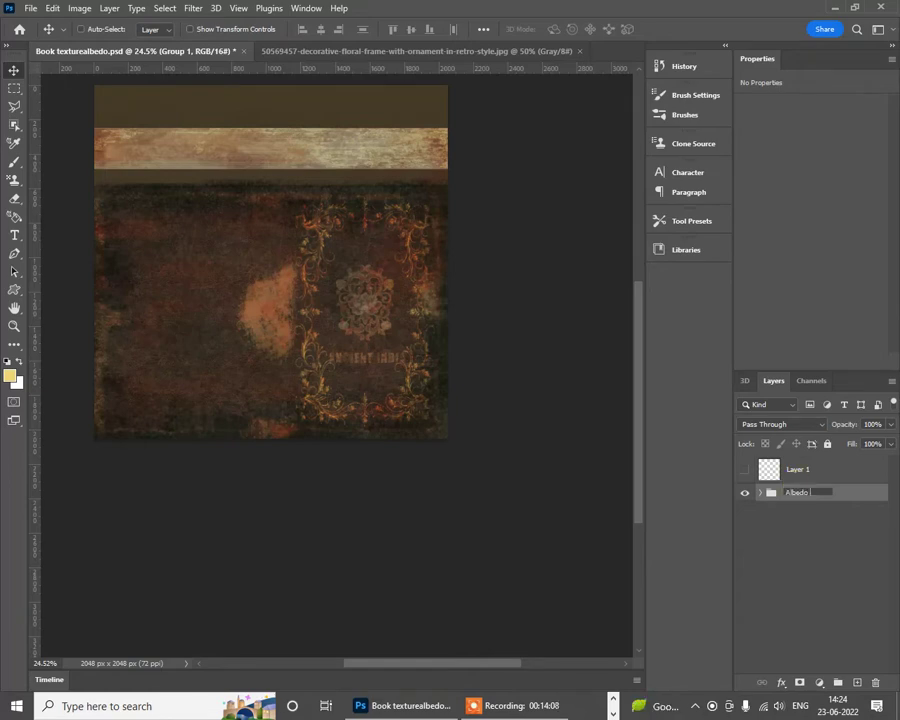
pyautogui.press('Return')
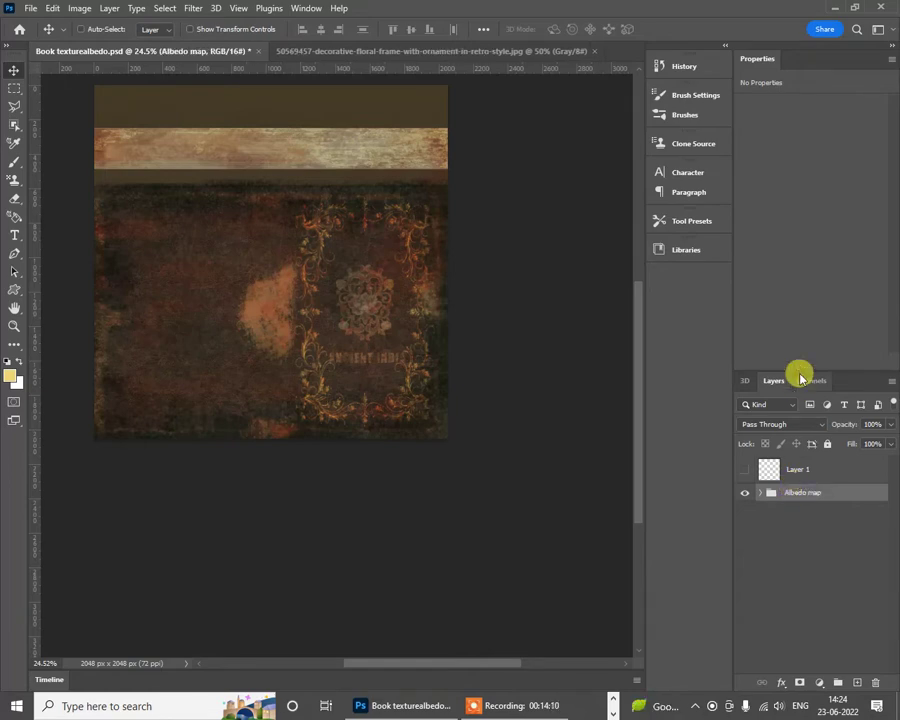
# Step: Duplicate the Albedo map group as Roughness map and hide the original group
pyautogui.click(804, 532)
pyautogui.click(808, 492)
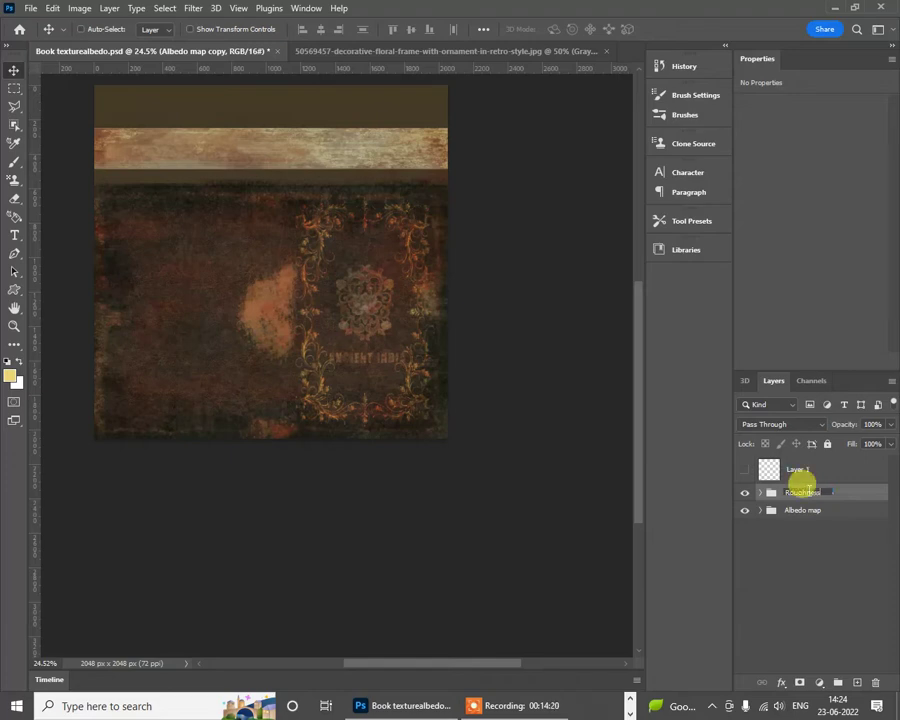
pyautogui.write('p')
pyautogui.press('Return')
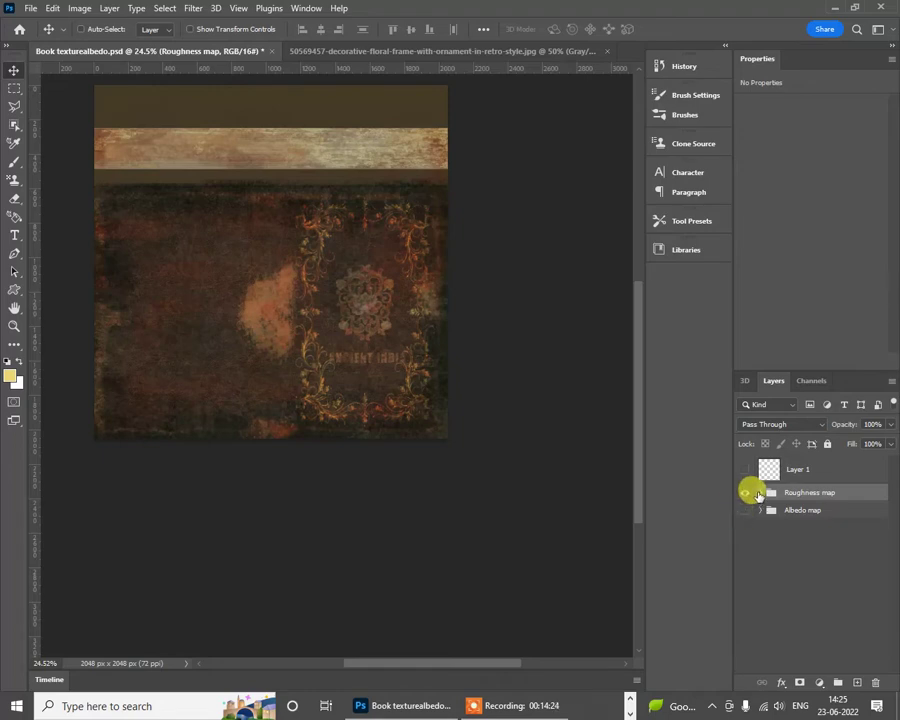
# Step: Add a Black & White adjustment layer above the ANCIENT INDIA text layer inside the Roughness map group
pyautogui.click(760, 493)
pyautogui.click(847, 518)
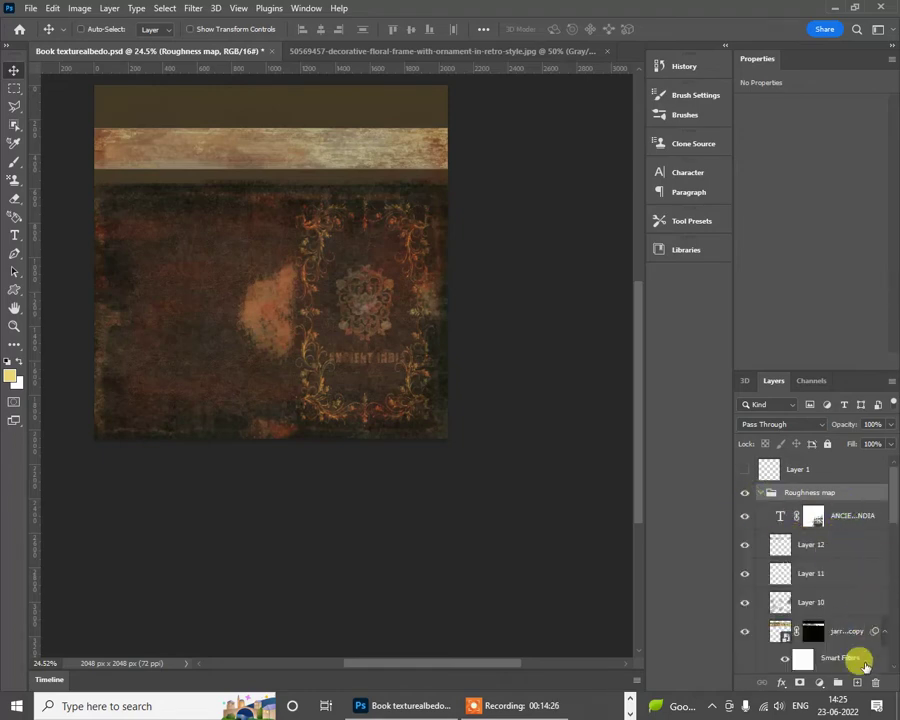
pyautogui.click(822, 683)
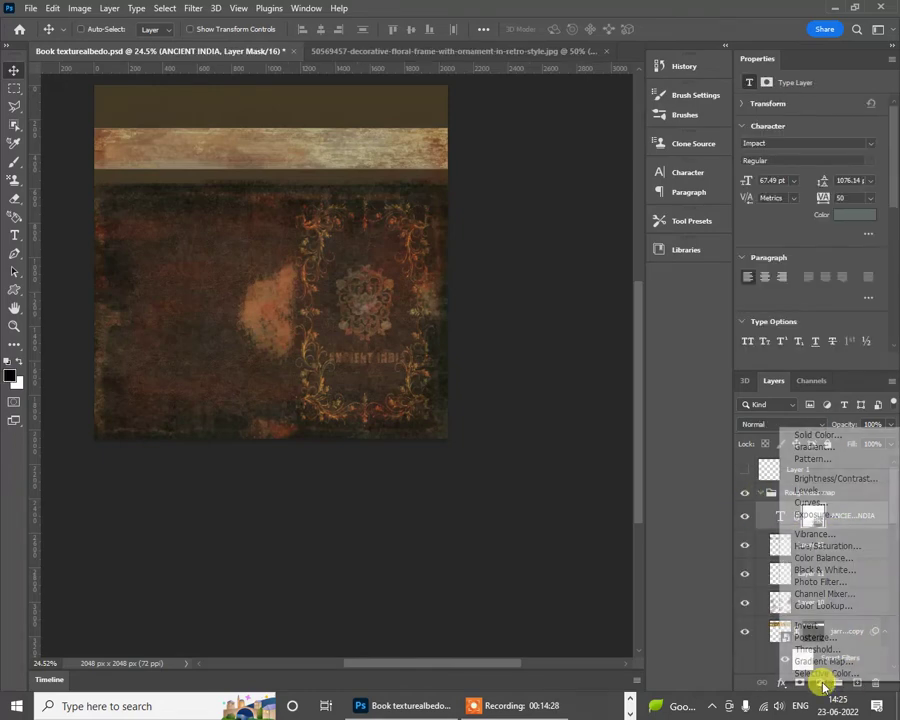
pyautogui.click(834, 569)
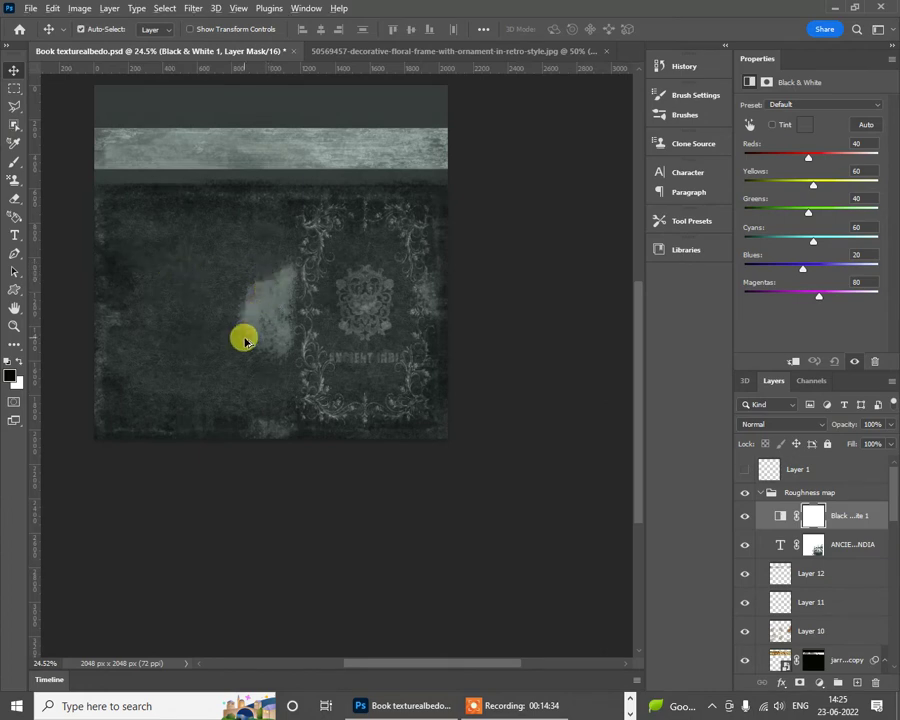
# Step: Add a Levels adjustment above the Black & White layer, with the midtone input at 0.51 and the white input at 232
pyautogui.scroll(4, 242, 336)
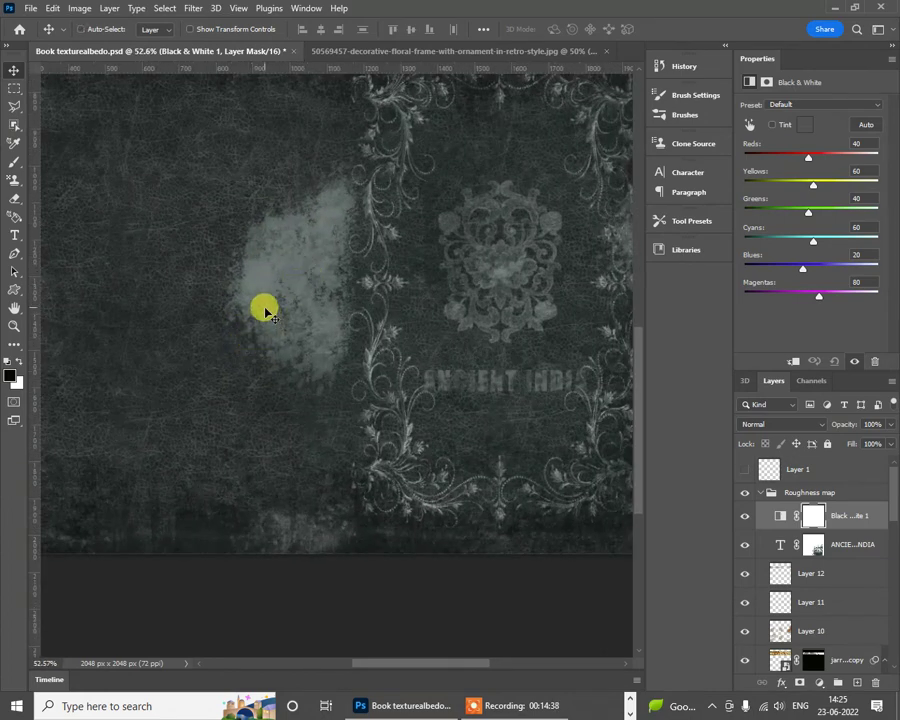
pyautogui.scroll(2, 266, 303)
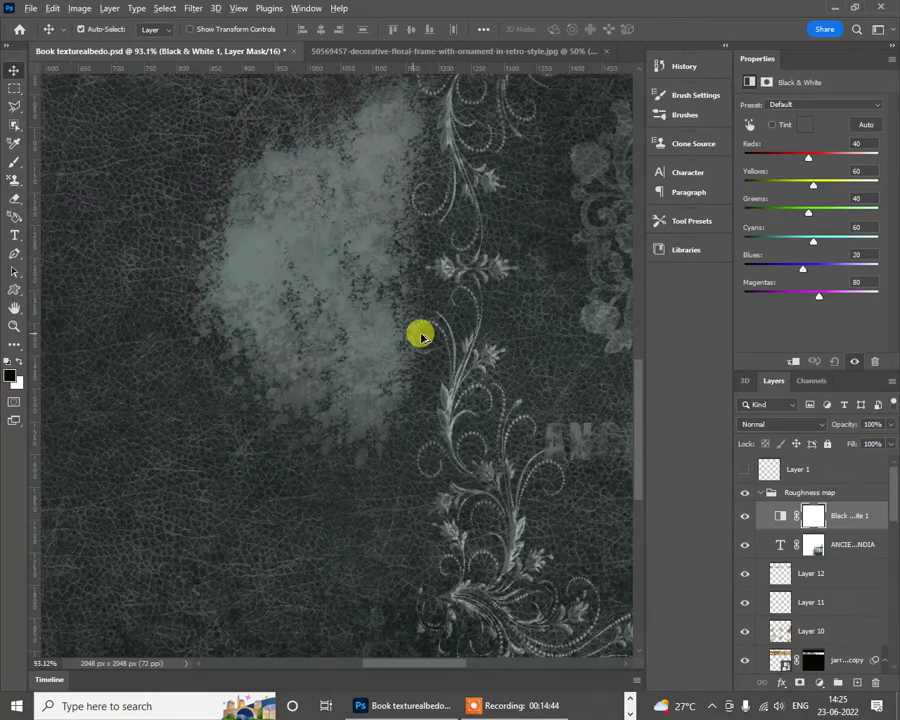
pyautogui.scroll(3, 560, 283)
pyautogui.scroll(4, 497, 270)
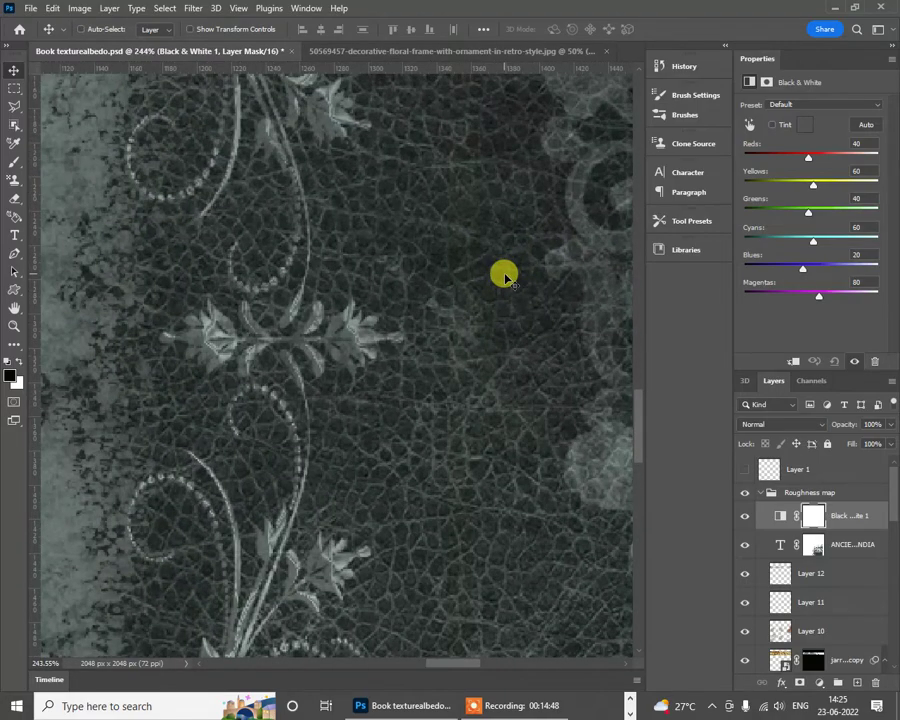
pyautogui.scroll(-6, 505, 277)
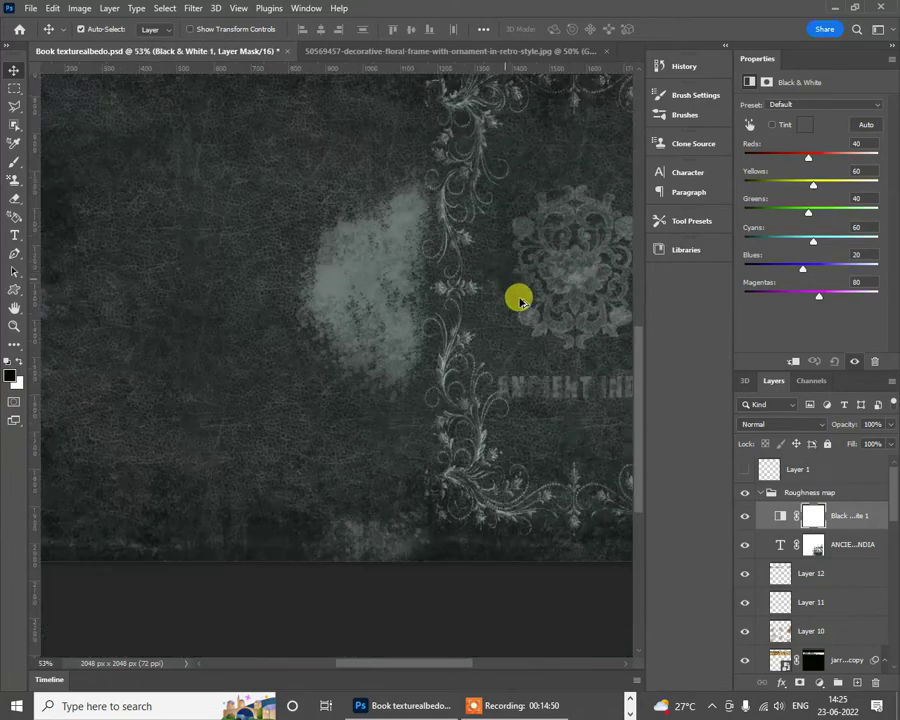
pyautogui.moveTo(563, 363); pyautogui.dragTo(481, 370)
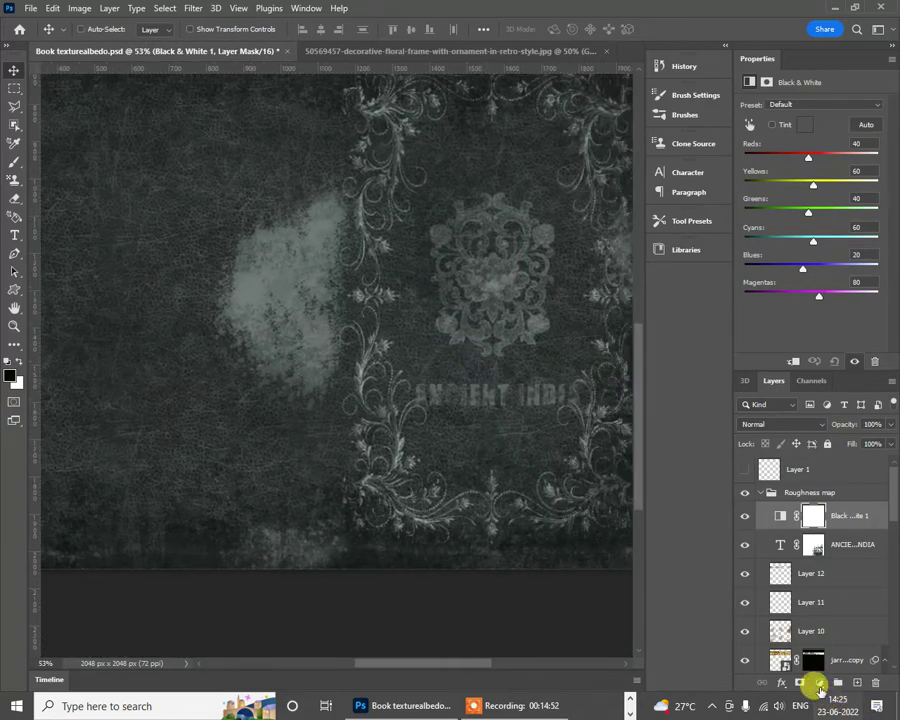
pyautogui.click(822, 688)
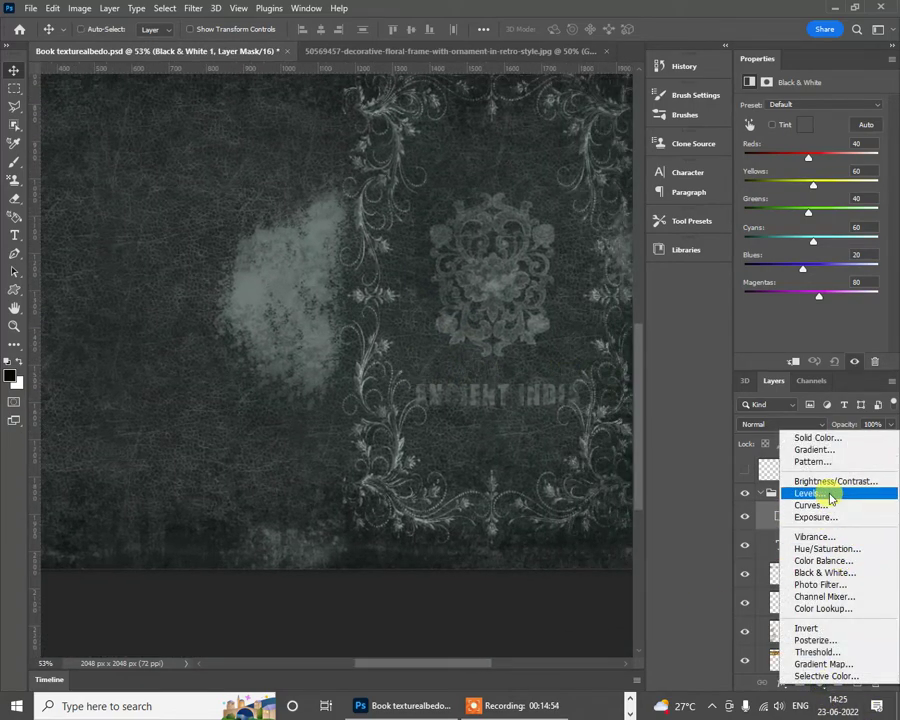
pyautogui.click(778, 494)
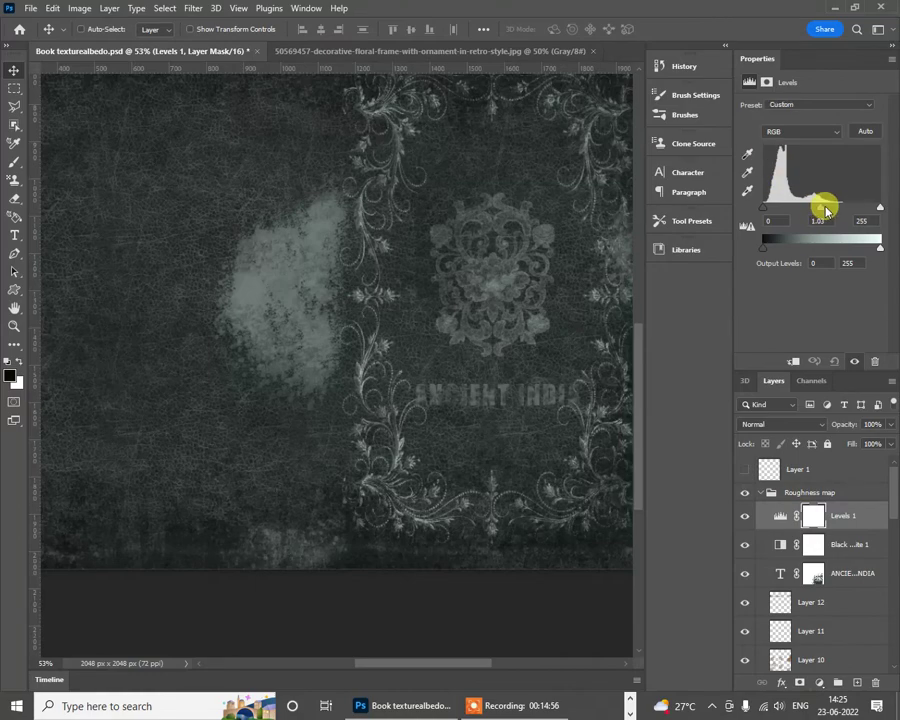
pyautogui.moveTo(826, 210); pyautogui.dragTo(836, 213)
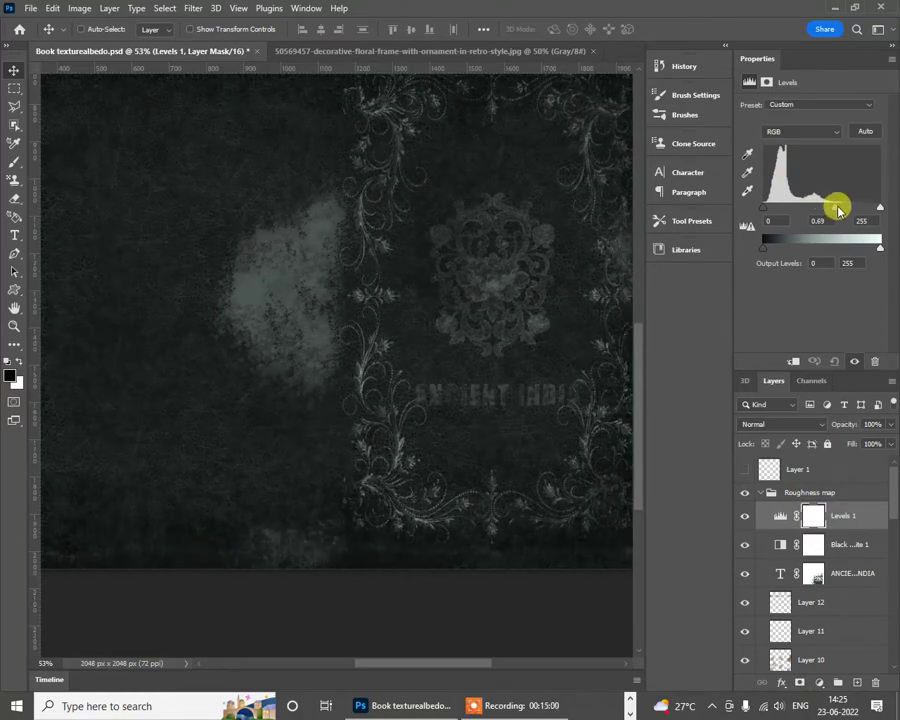
pyautogui.moveTo(838, 209)
pyautogui.mouseDown()
pyautogui.moveTo(852, 209)
pyautogui.moveTo(822, 212)
pyautogui.mouseUp()
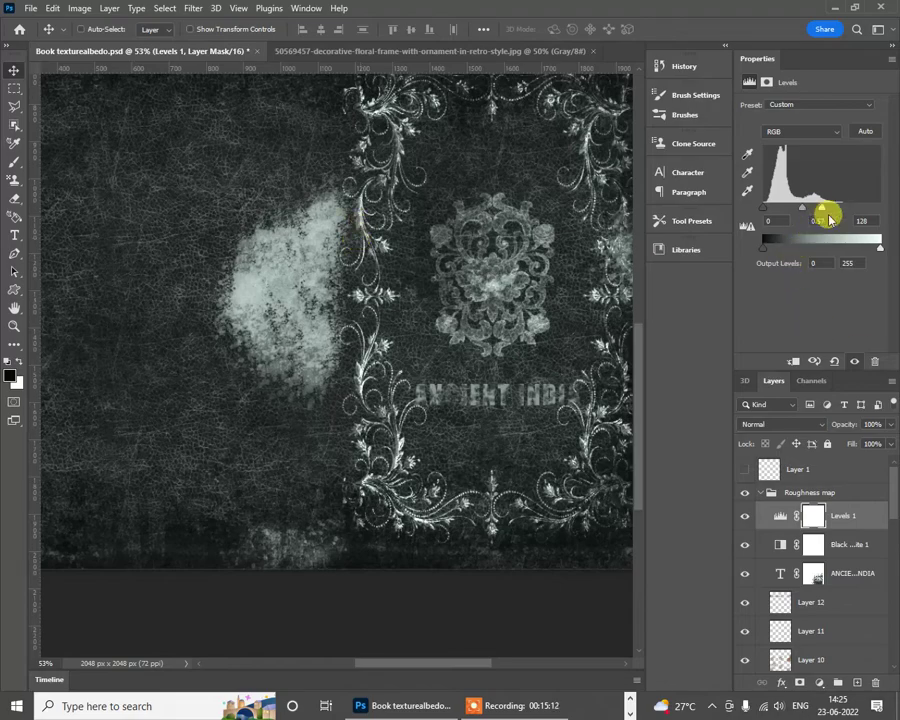
pyautogui.moveTo(833, 213)
pyautogui.mouseDown()
pyautogui.moveTo(765, 213)
pyautogui.moveTo(862, 199)
pyautogui.moveTo(842, 212)
pyautogui.mouseUp()
pyautogui.scroll(-3, 342, 368)
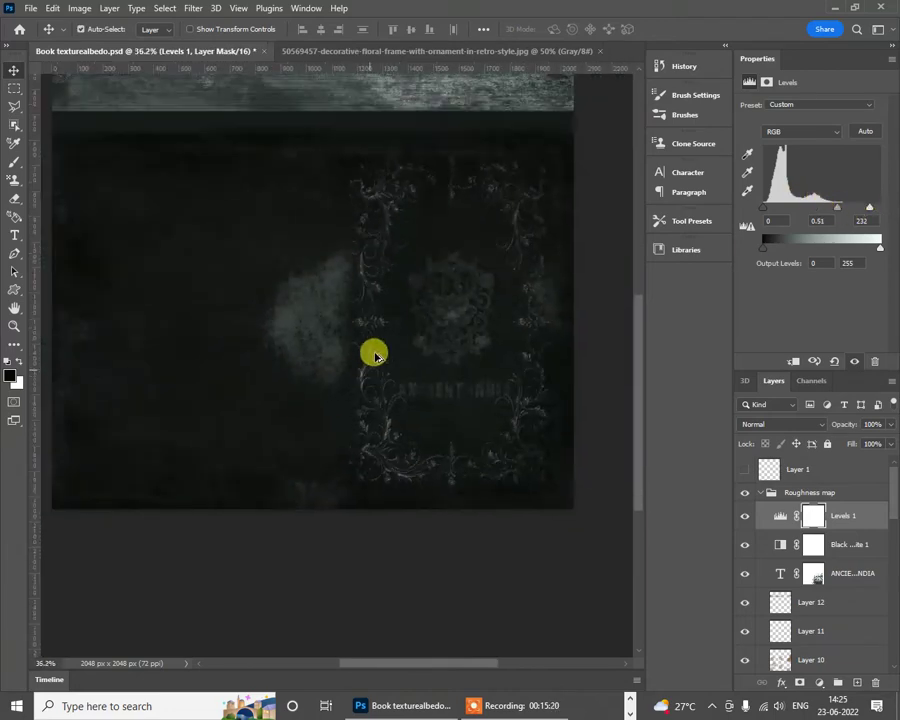
# Step: Export the roughness version of the texture to the Desktop as a PNG named Book roughness.png
pyautogui.scroll(3, 372, 352)
pyautogui.moveTo(422, 347); pyautogui.dragTo(452, 363)
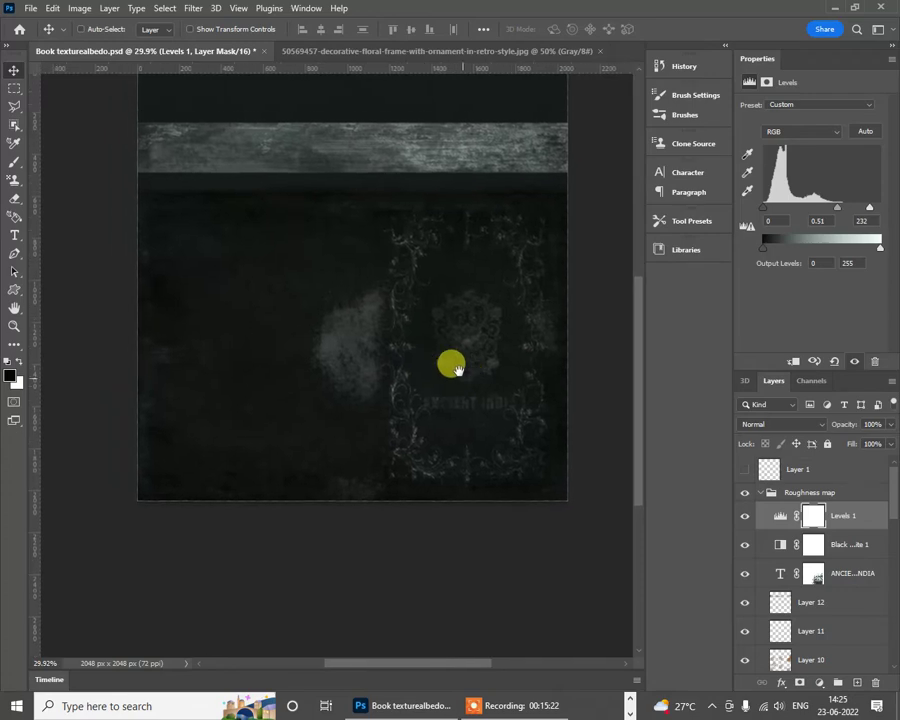
pyautogui.click(37, 10)
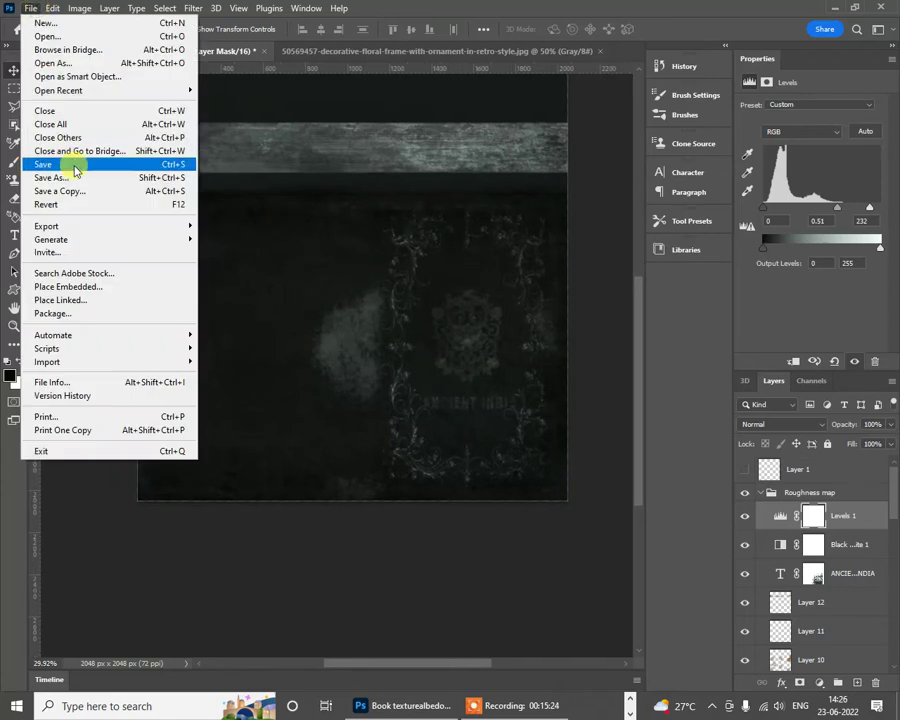
pyautogui.moveTo(190, 238)
pyautogui.click(250, 226)
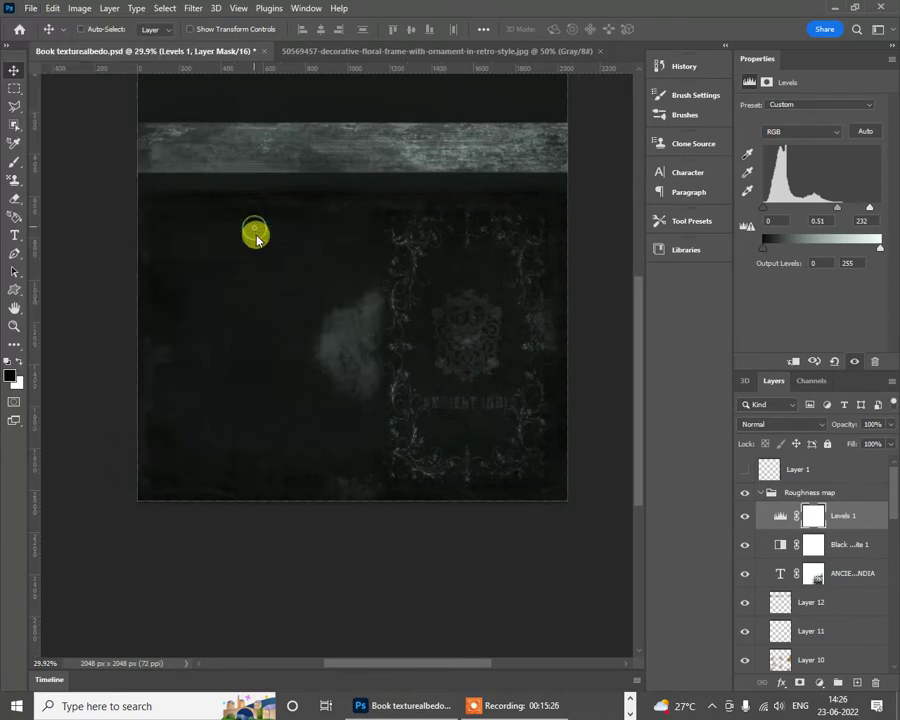
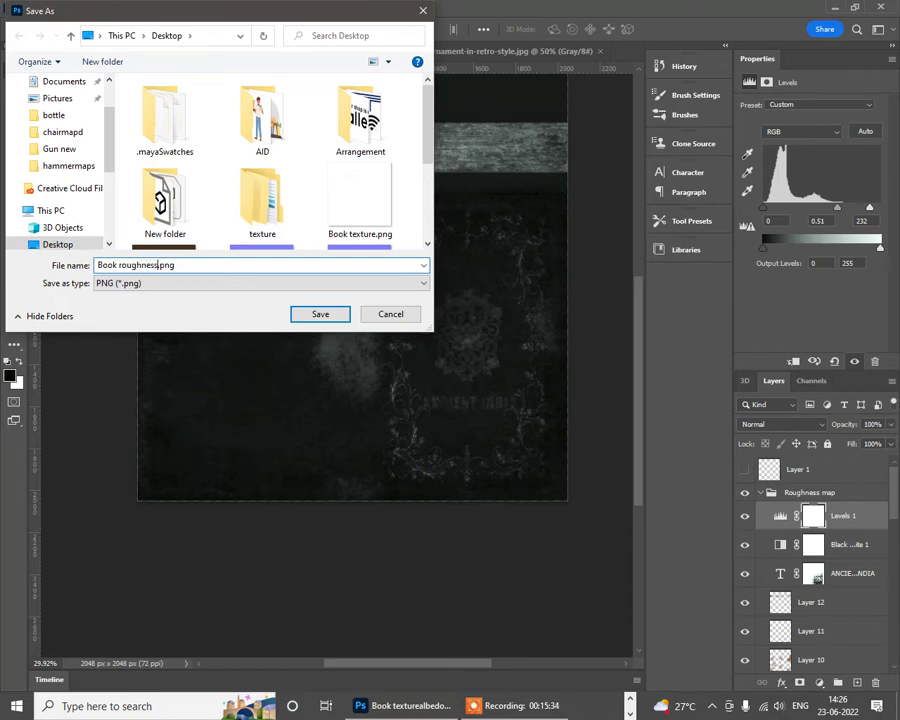
pyautogui.write('roughness')
pyautogui.press('Return')
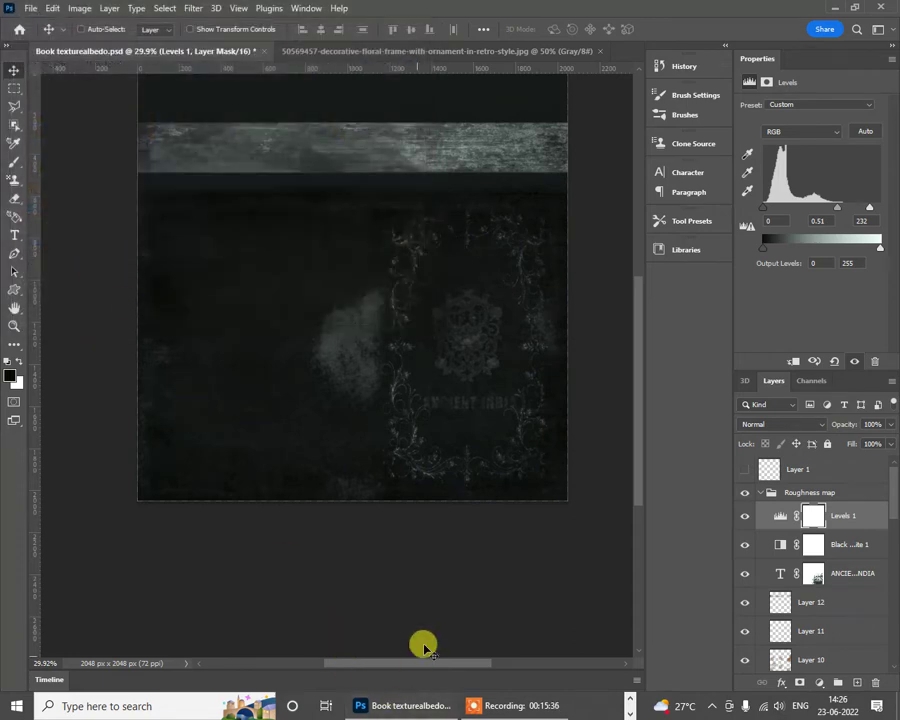
# Step: Switch to Marmoset Toolbag and assign the 02__Default material to the book
pyautogui.hotkey('alt', 'Tab')
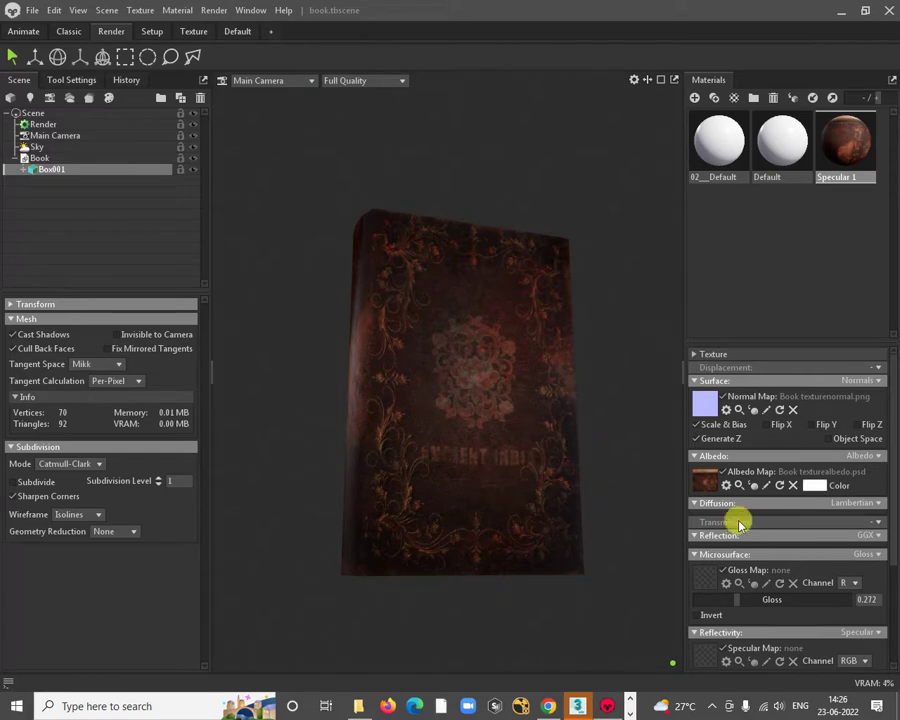
pyautogui.scroll(-3, 740, 524)
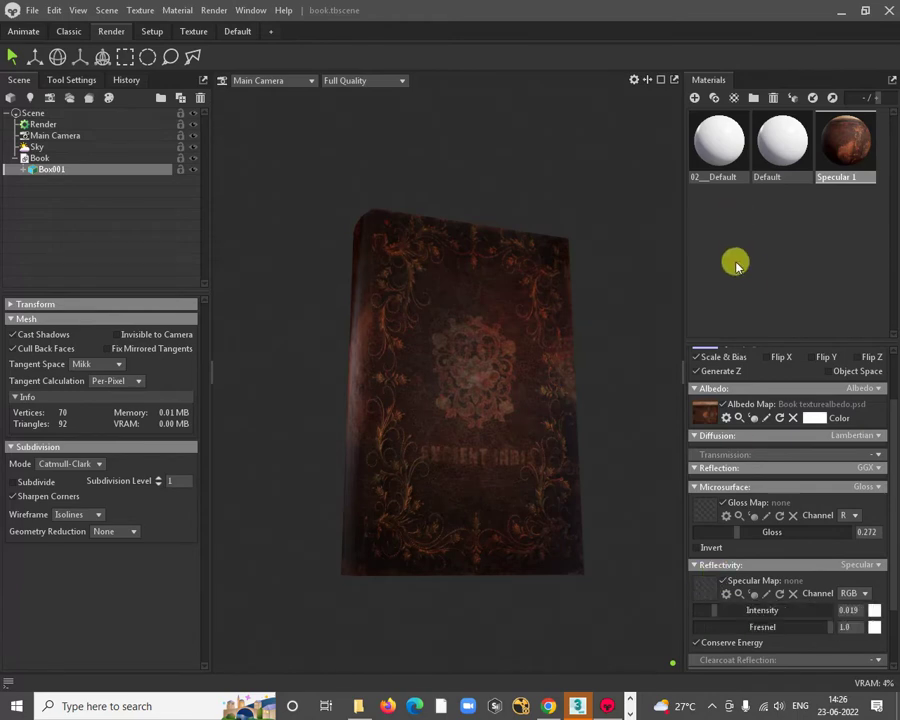
pyautogui.moveTo(717, 145); pyautogui.dragTo(466, 381)
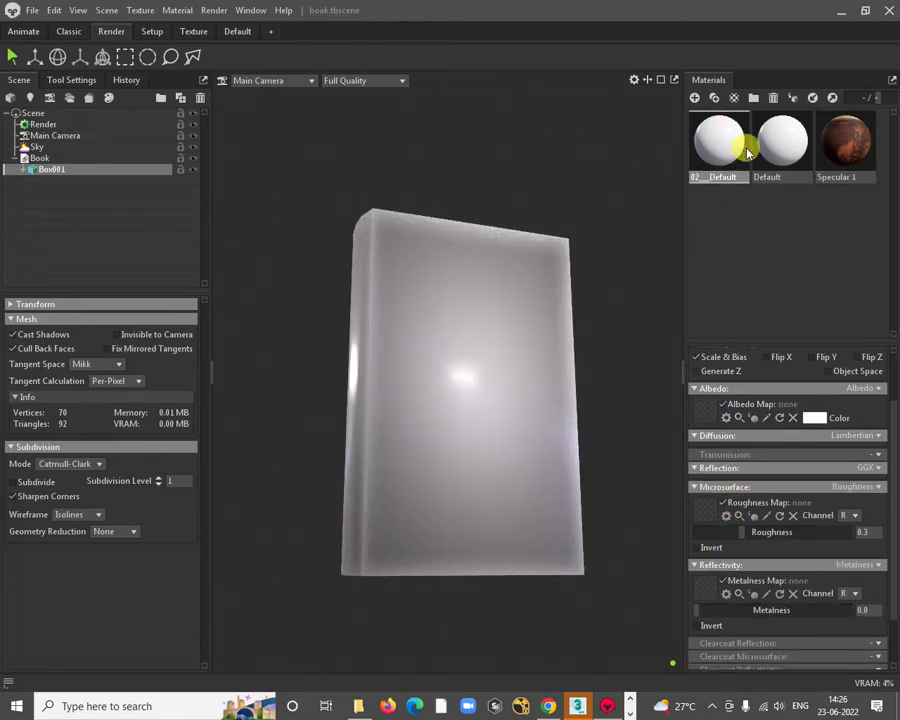
# Step: Load Book texturenormal.png from the Desktop as the 02__Default material's normal map
pyautogui.scroll(2, 710, 437)
pyautogui.click(712, 411)
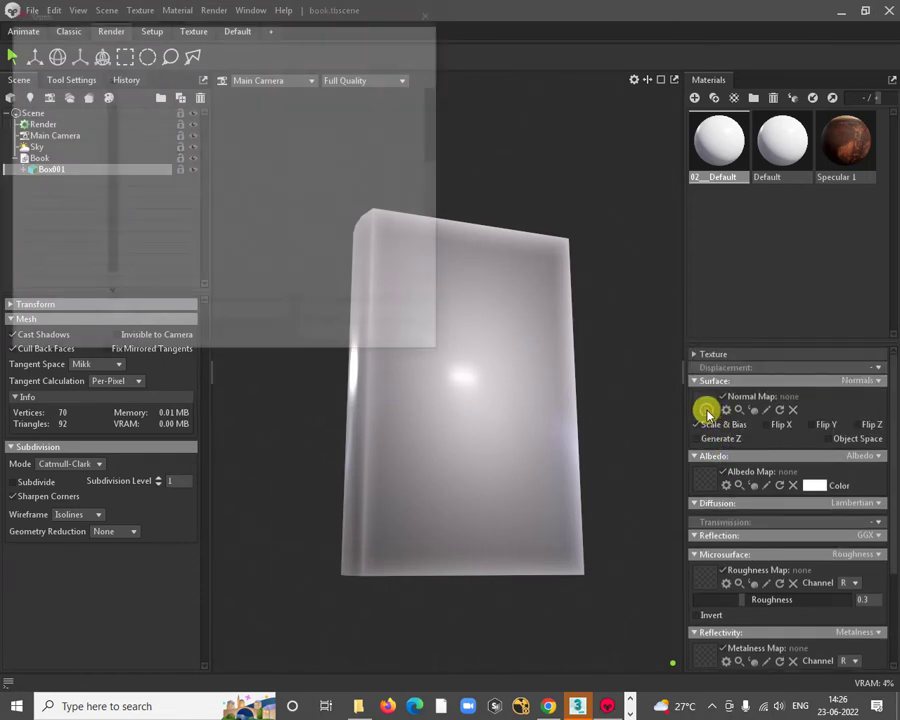
pyautogui.scroll(-5, 228, 186)
pyautogui.doubleClick(250, 143)
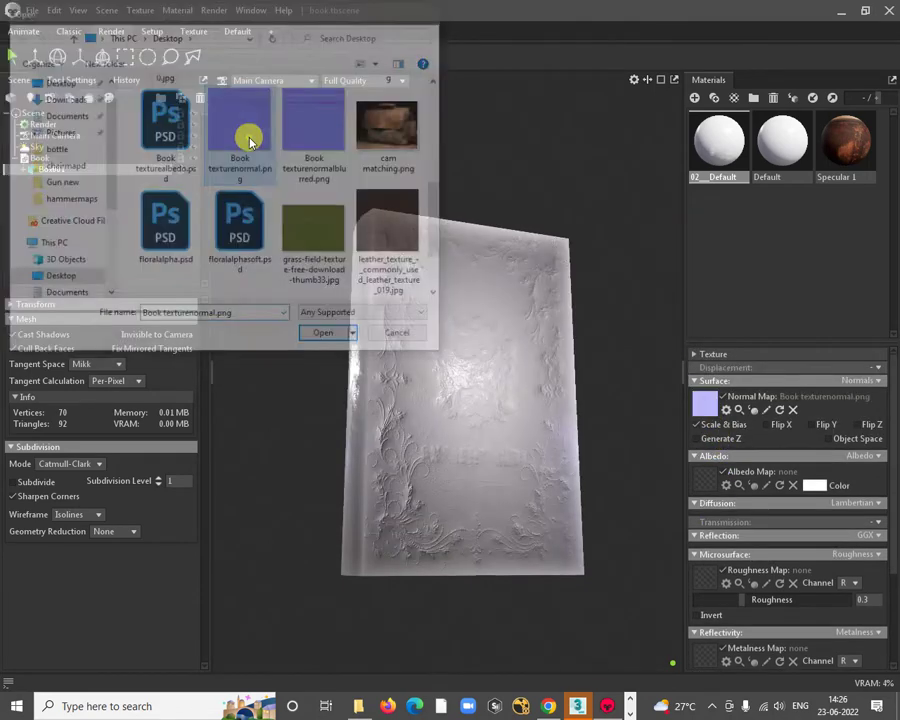
# Step: Load Book texturealbedo.png from the Desktop as the 02__Default material's albedo map
pyautogui.click(704, 479)
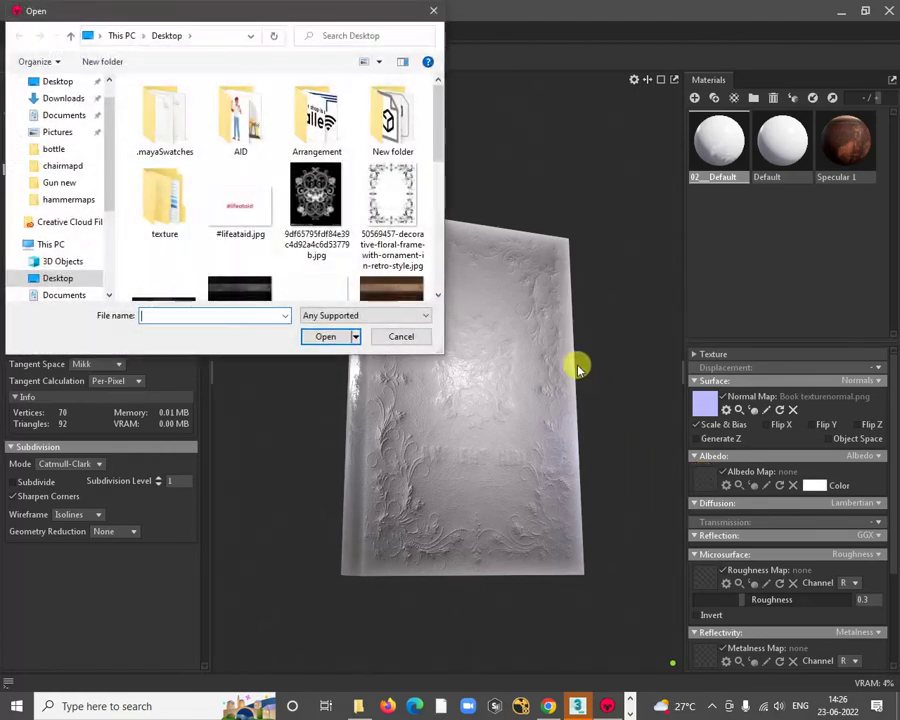
pyautogui.click(403, 336)
pyautogui.moveTo(500, 420); pyautogui.dragTo(530, 389)
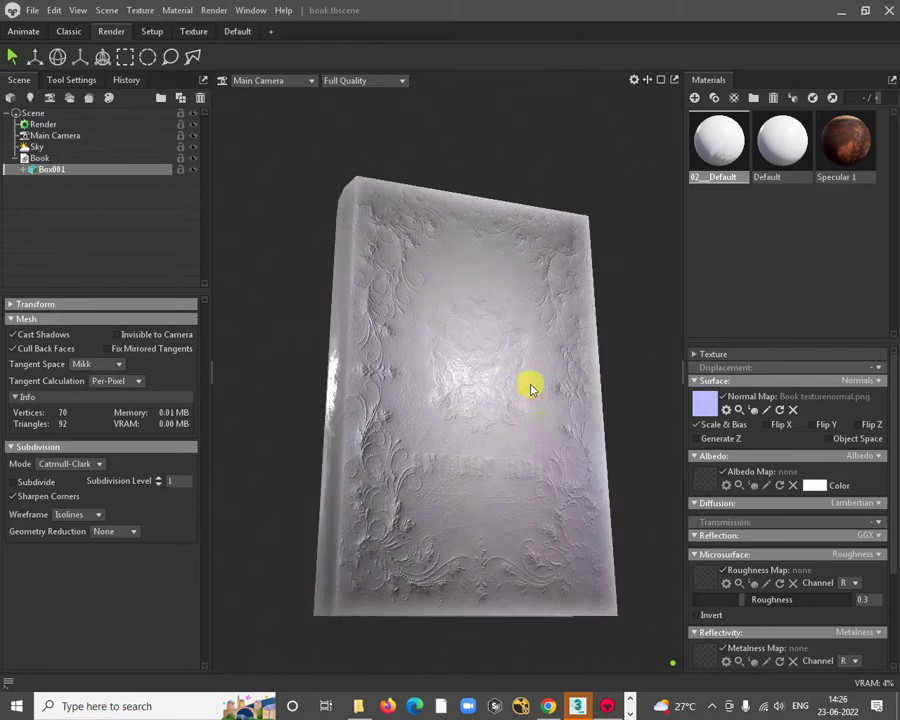
pyautogui.click(706, 481)
pyautogui.scroll(-3, 315, 281)
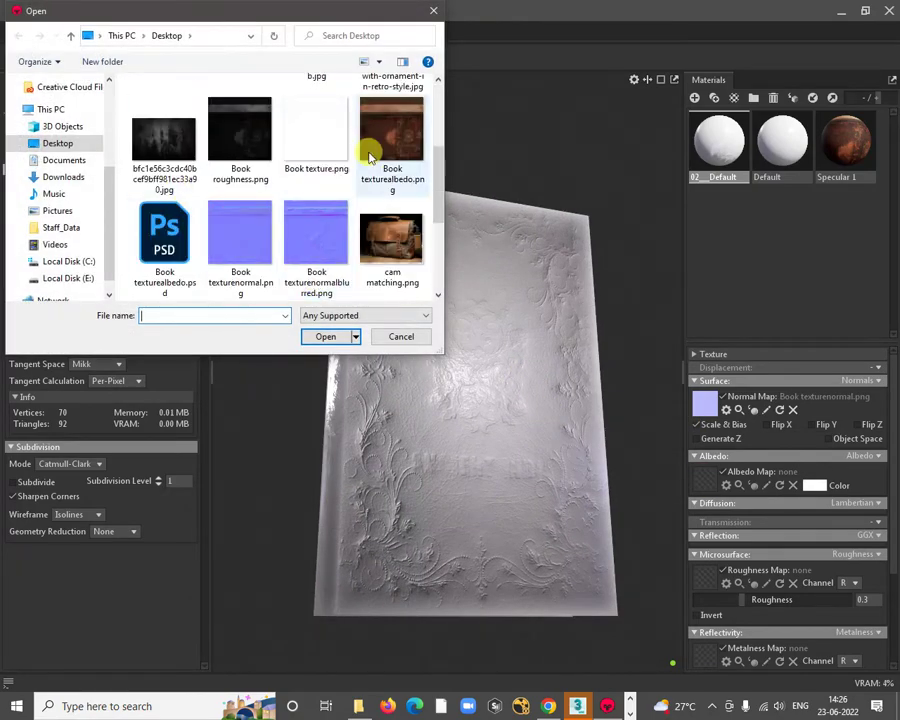
pyautogui.doubleClick(408, 157)
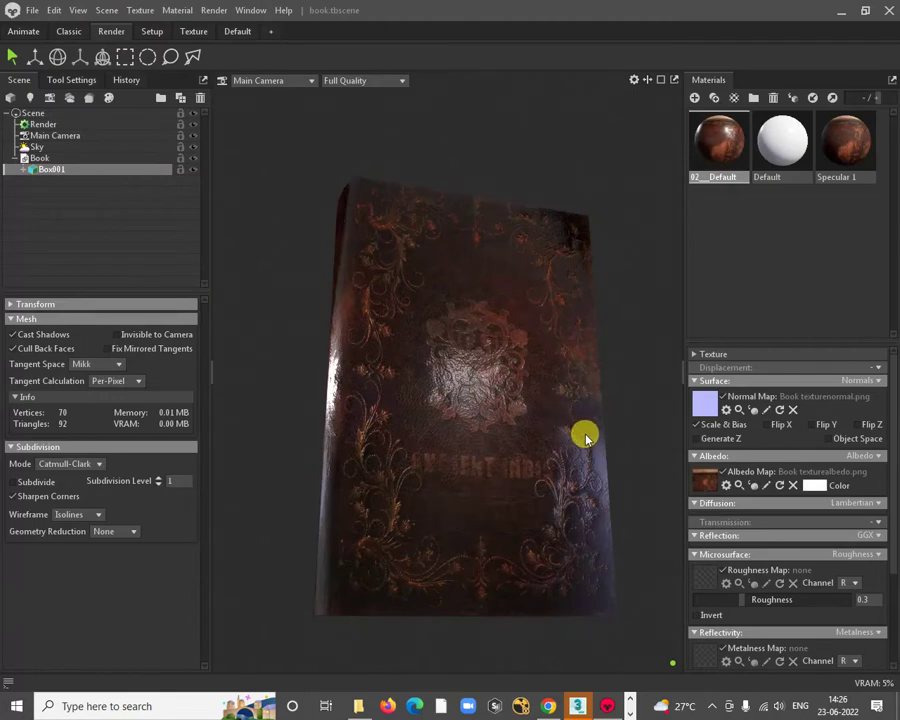
# Step: Examine the highlights and relief on the book's cover and spine from several angles and distances
pyautogui.moveTo(583, 436); pyautogui.dragTo(514, 414)
pyautogui.scroll(5, 542, 398)
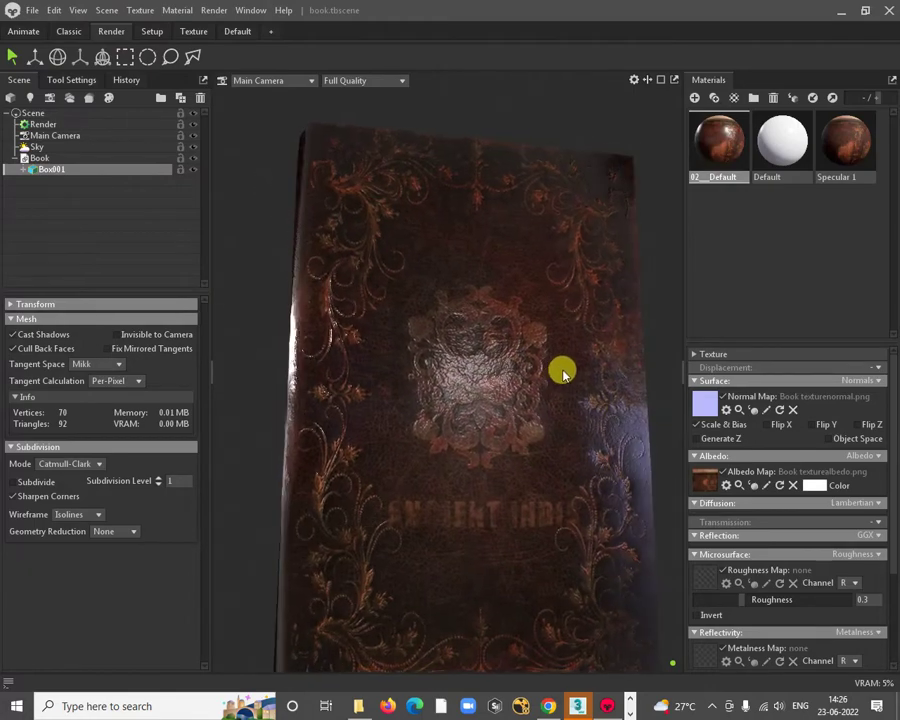
pyautogui.moveTo(588, 373); pyautogui.dragTo(595, 428)
pyautogui.scroll(-5, 406, 326)
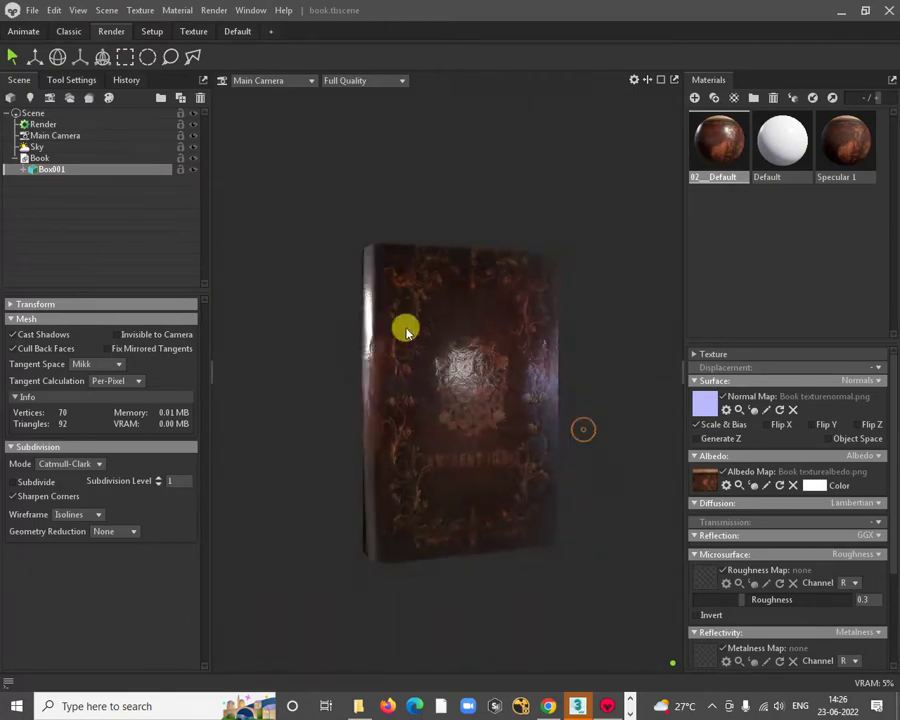
pyautogui.moveTo(406, 326); pyautogui.dragTo(404, 290)
pyautogui.scroll(3, 404, 290)
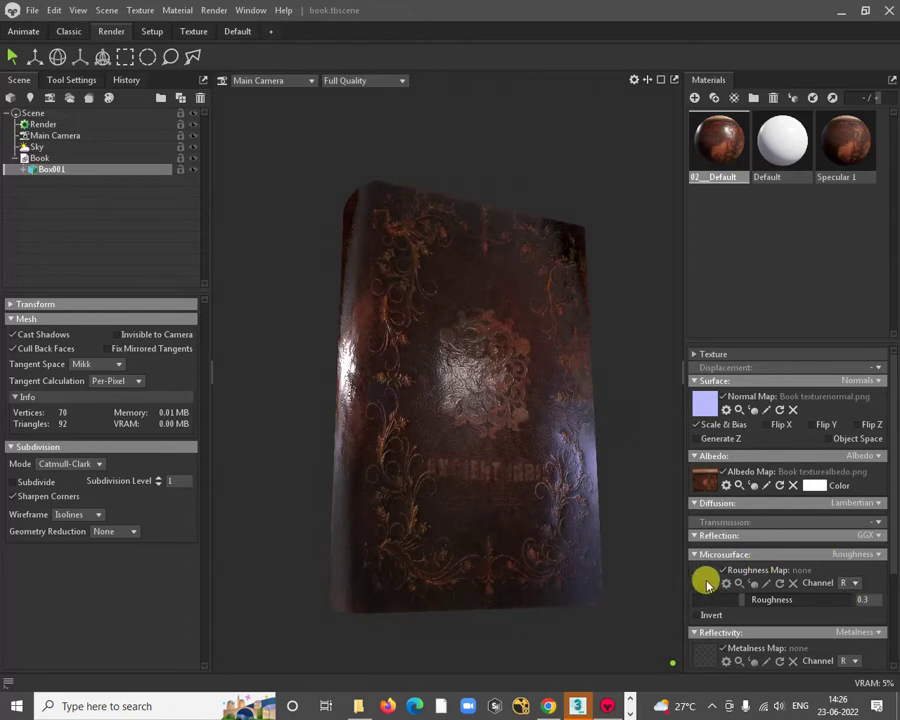
pyautogui.moveTo(655, 560)
pyautogui.mouseDown()
pyautogui.moveTo(583, 520)
pyautogui.moveTo(667, 572)
pyautogui.mouseUp()
pyautogui.moveTo(503, 350); pyautogui.dragTo(395, 358)
pyautogui.moveTo(545, 427); pyautogui.dragTo(500, 477)
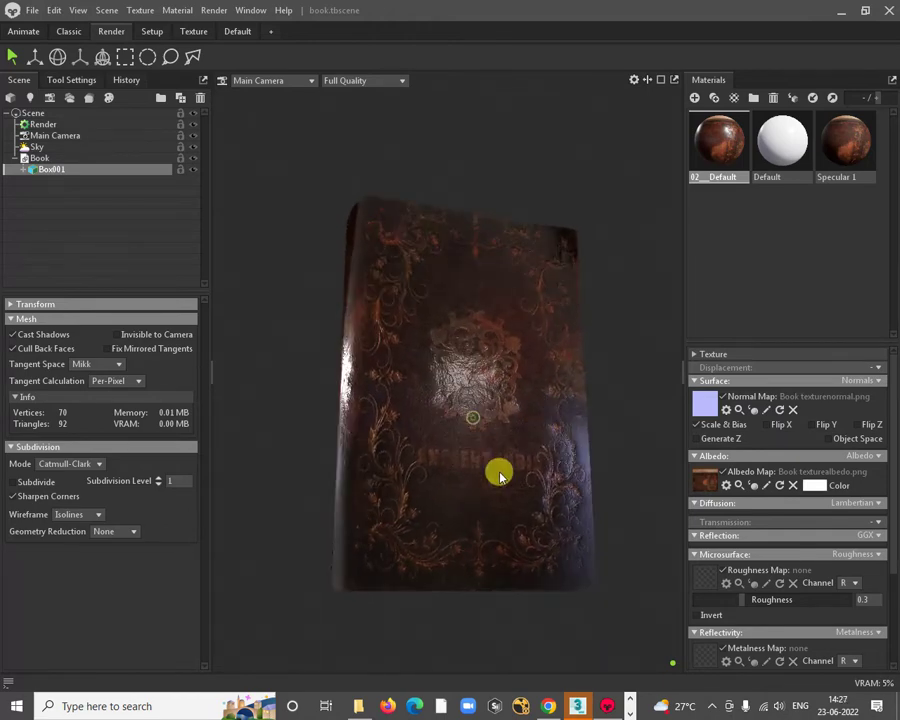
# Step: Load Book roughness.png as the 02__Default material's roughness map and inspect how the book reflects light at roughness 1.0
pyautogui.click(709, 577)
pyautogui.scroll(-5, 262, 212)
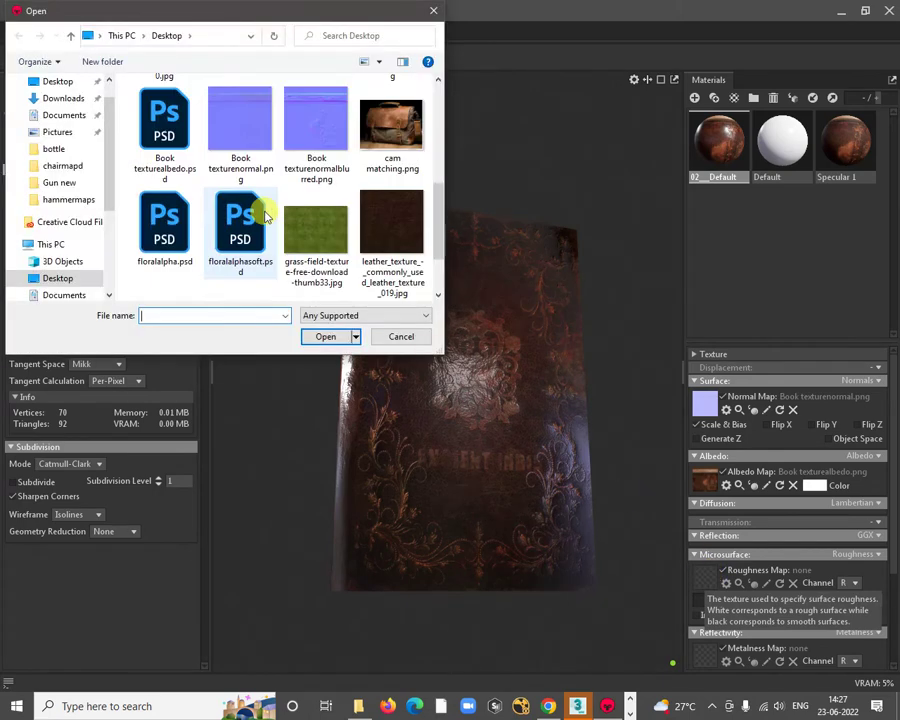
pyautogui.scroll(3, 260, 210)
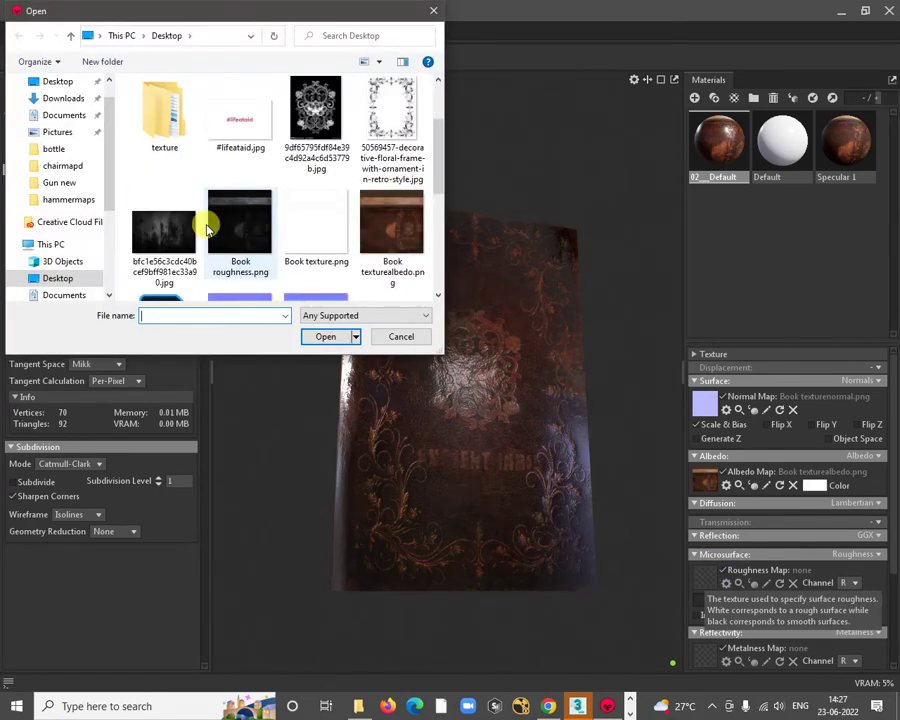
pyautogui.doubleClick(241, 225)
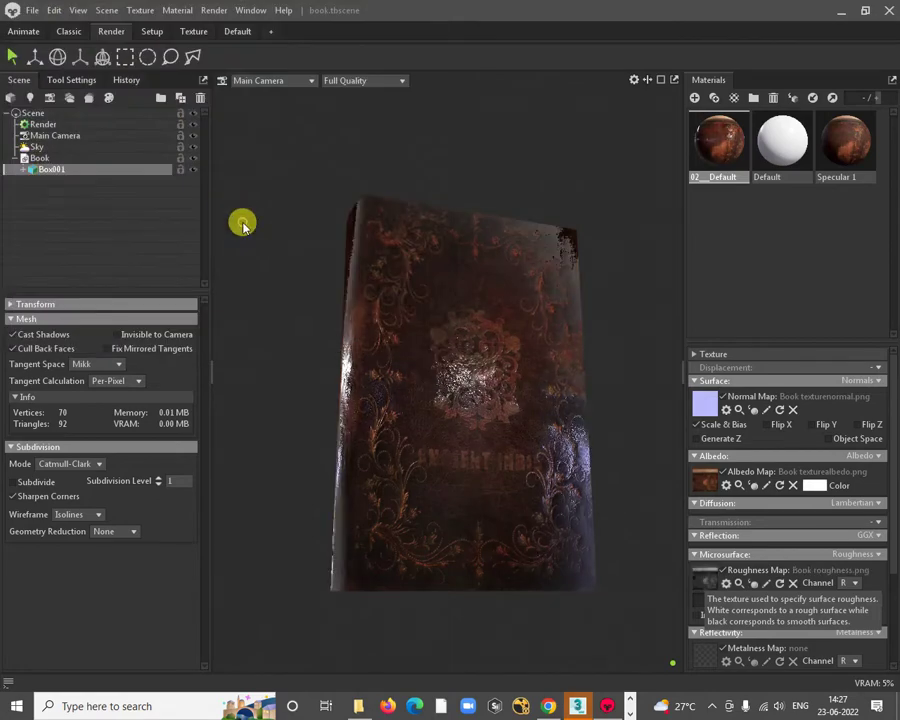
pyautogui.moveTo(371, 416)
pyautogui.mouseDown()
pyautogui.moveTo(315, 482)
pyautogui.moveTo(275, 434)
pyautogui.moveTo(506, 410)
pyautogui.moveTo(516, 438)
pyautogui.moveTo(424, 306)
pyautogui.mouseUp()
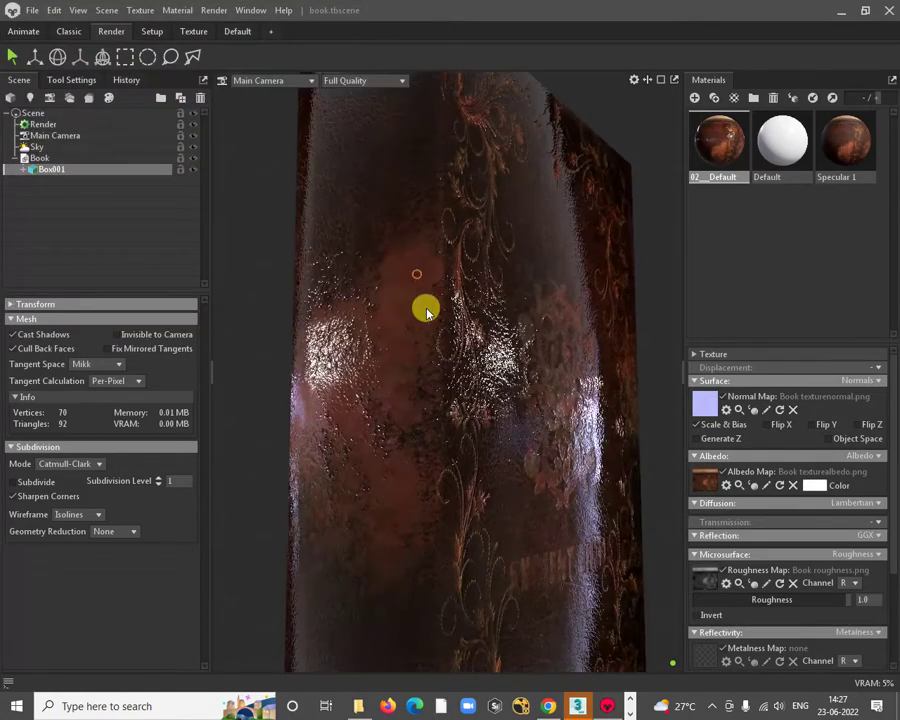
pyautogui.moveTo(496, 346)
pyautogui.mouseDown()
pyautogui.moveTo(502, 309)
pyautogui.moveTo(464, 315)
pyautogui.moveTo(438, 358)
pyautogui.moveTo(326, 324)
pyautogui.moveTo(428, 374)
pyautogui.moveTo(442, 331)
pyautogui.moveTo(427, 341)
pyautogui.moveTo(420, 374)
pyautogui.moveTo(372, 279)
pyautogui.moveTo(335, 281)
pyautogui.mouseUp()
pyautogui.moveTo(843, 603)
pyautogui.mouseDown()
pyautogui.moveTo(645, 596)
pyautogui.moveTo(869, 579)
pyautogui.mouseUp()
pyautogui.scroll(-5, 390, 372)
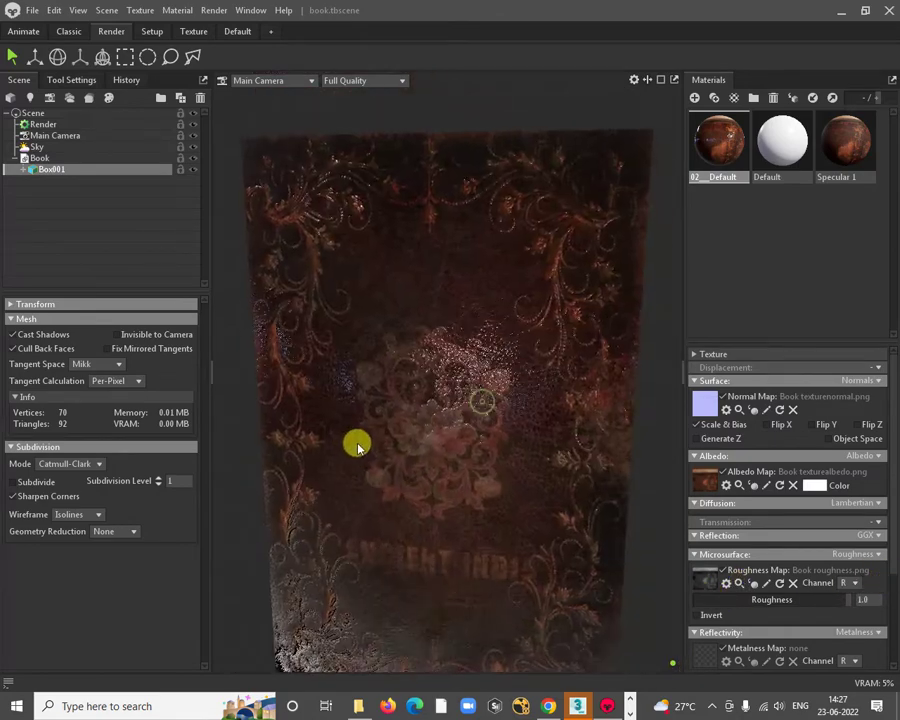
pyautogui.moveTo(357, 442); pyautogui.dragTo(560, 348)
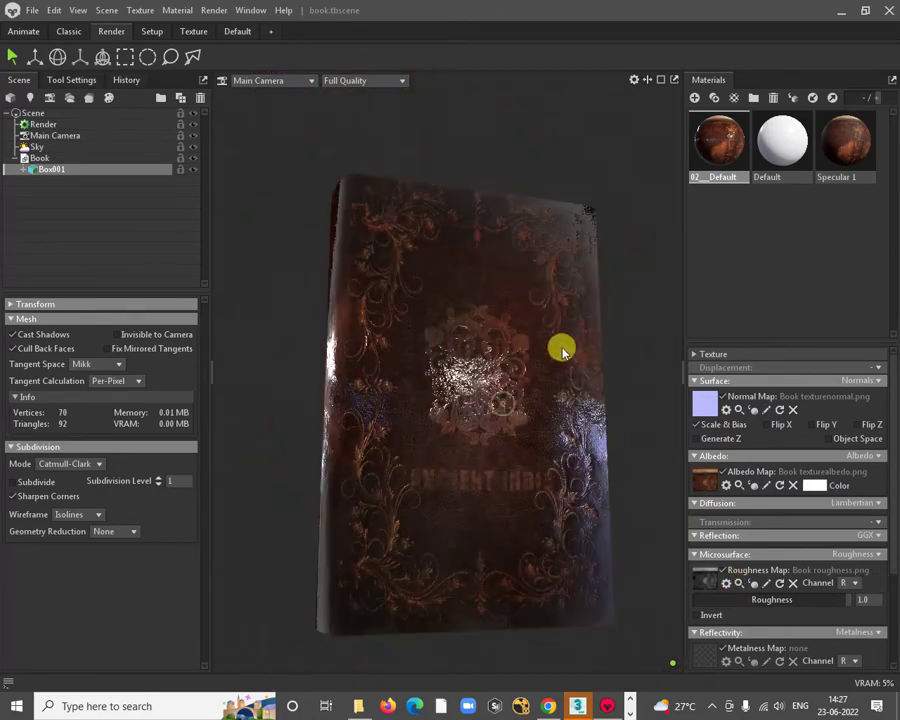
# Step: Try inverting the roughness map with roughness values between 0.0 and 1.0, and turn the inversion back off
pyautogui.click(718, 616)
pyautogui.scroll(5, 510, 428)
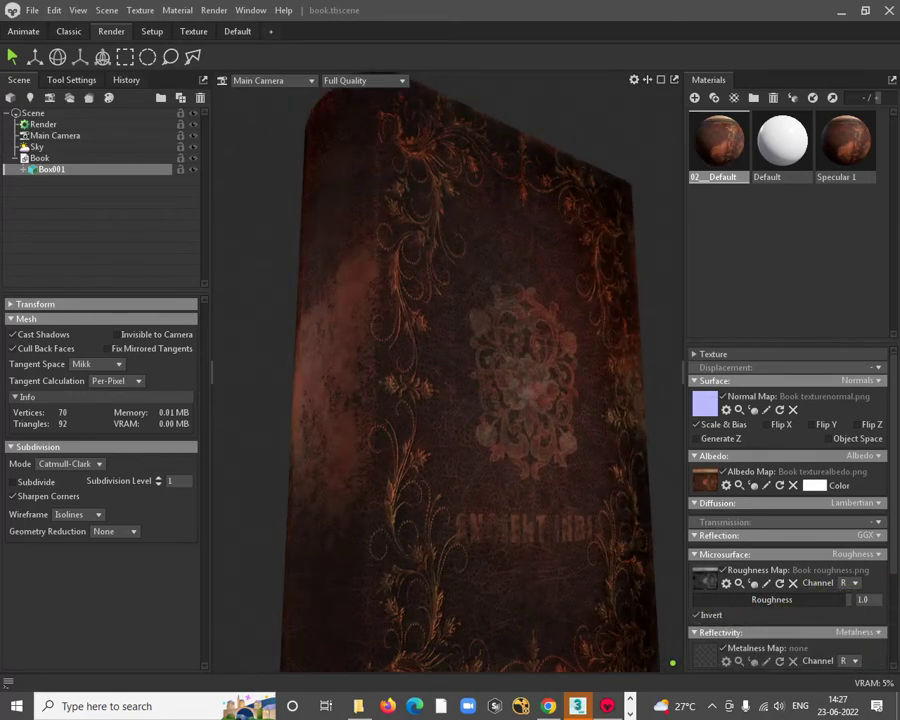
pyautogui.moveTo(763, 610); pyautogui.dragTo(850, 610)
pyautogui.moveTo(513, 433); pyautogui.dragTo(444, 382)
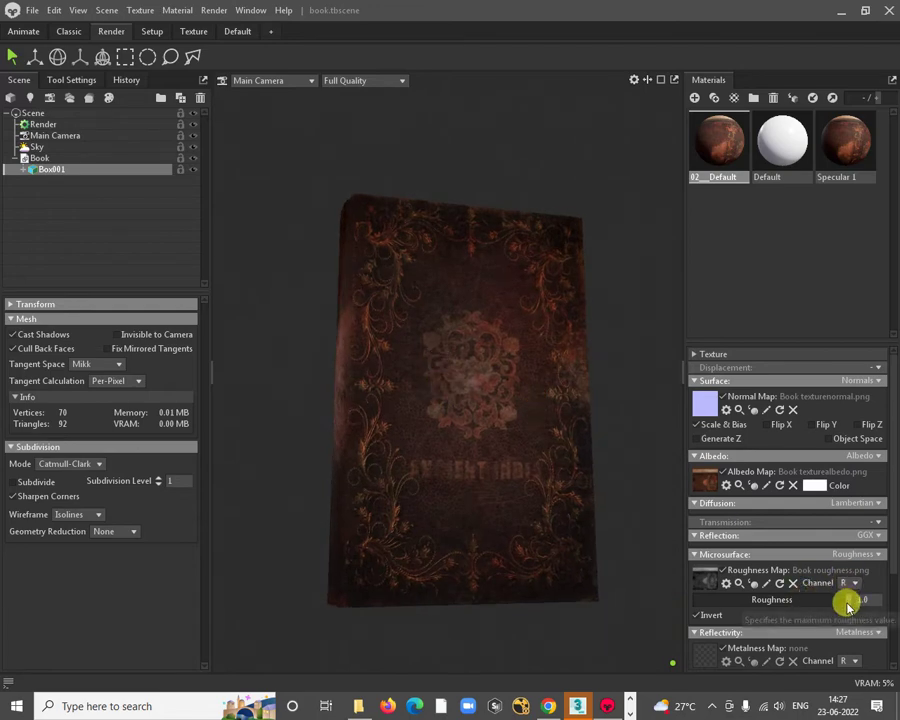
pyautogui.moveTo(878, 571); pyautogui.dragTo(710, 572)
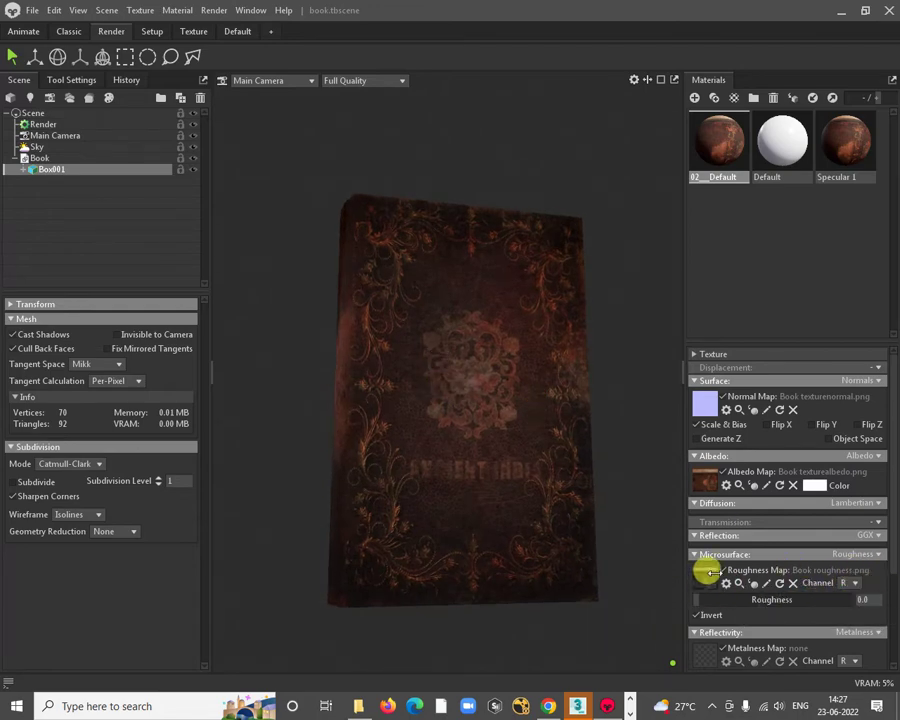
pyautogui.moveTo(862, 599); pyautogui.dragTo(731, 593)
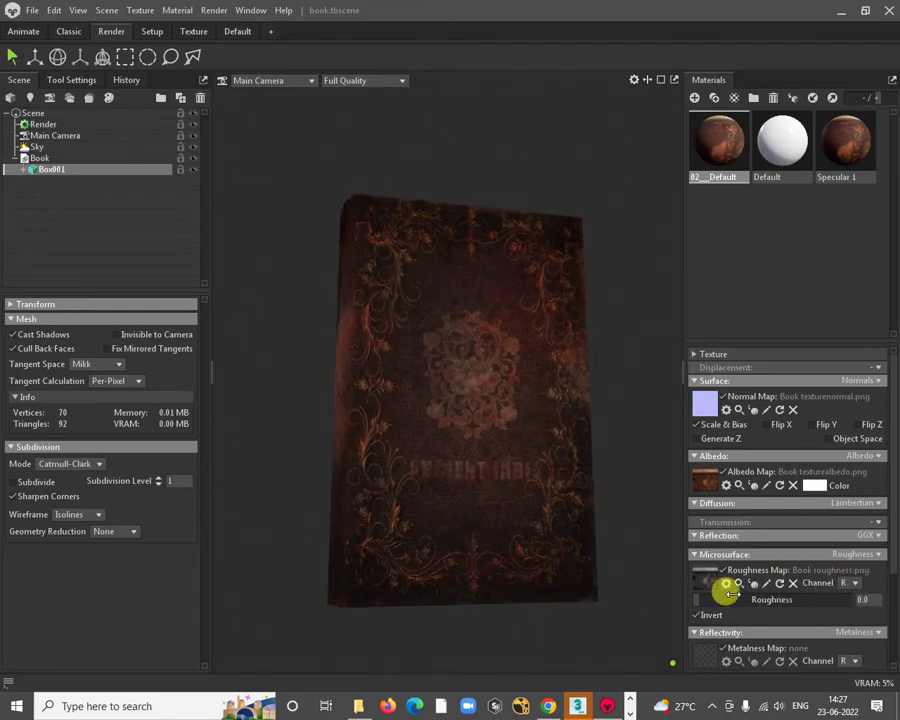
pyautogui.moveTo(279, 256); pyautogui.dragTo(426, 402)
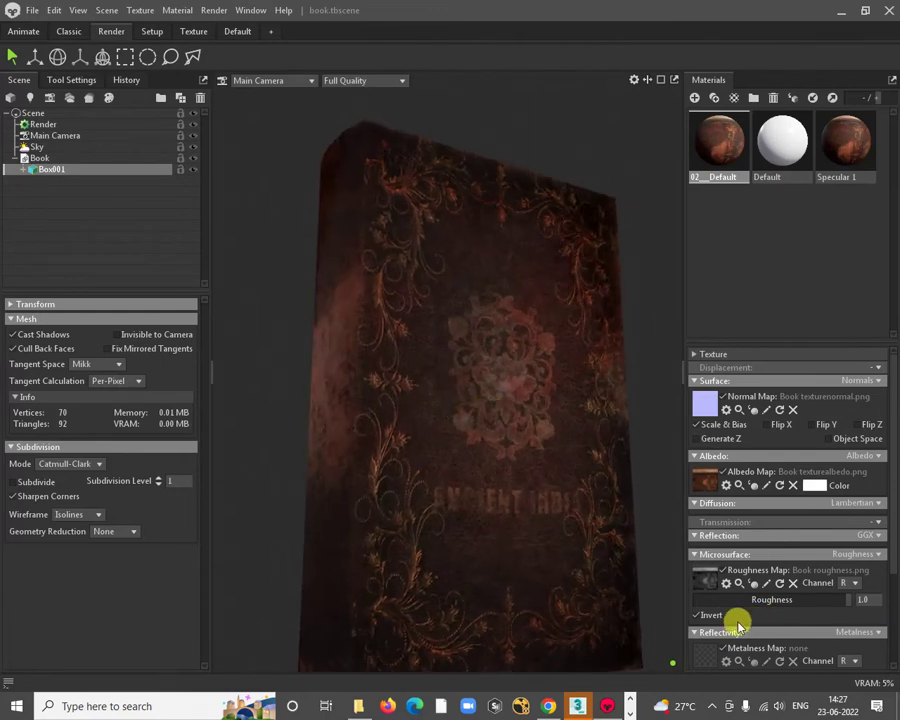
pyautogui.click(716, 622)
# Step: Try a lower roughness of 0.7 on the book material and return it to 1.0
pyautogui.moveTo(848, 596); pyautogui.dragTo(712, 590)
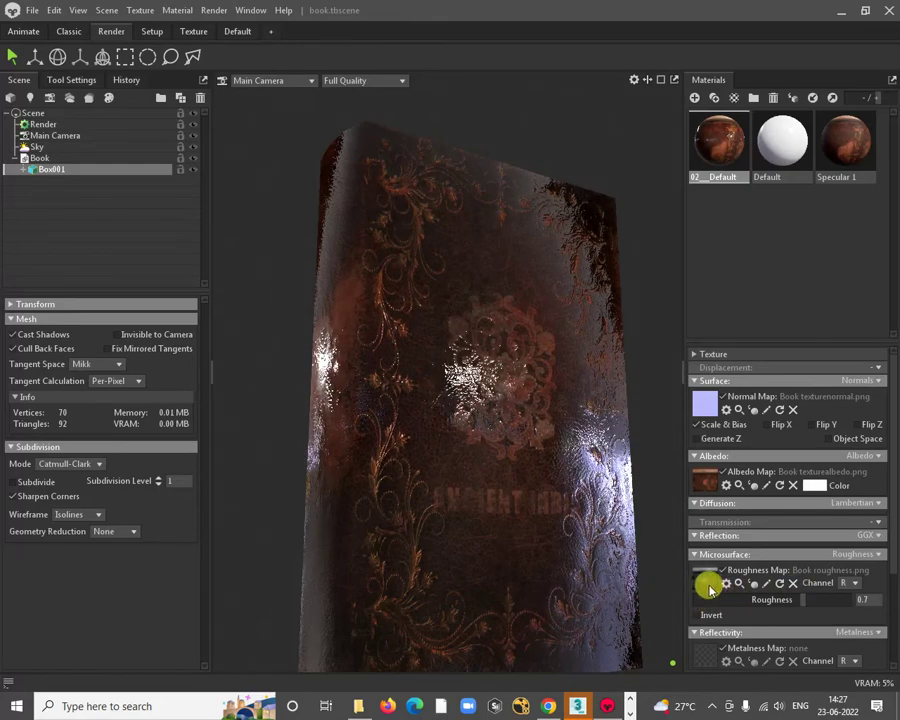
pyautogui.moveTo(808, 601); pyautogui.dragTo(893, 598)
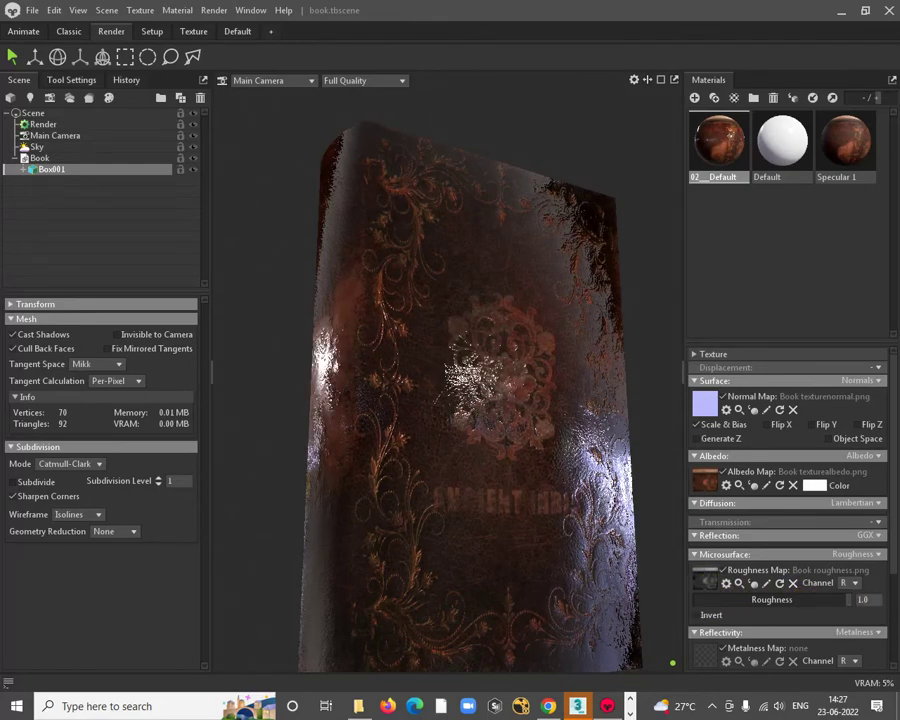
pyautogui.moveTo(595, 440); pyautogui.dragTo(567, 639)
# Step: Switch to Photoshop and brighten the roughness map's Levels 1 adjustment with midtones at 1.37 and white input at 151
pyautogui.hotkey('alt', 'Tab')
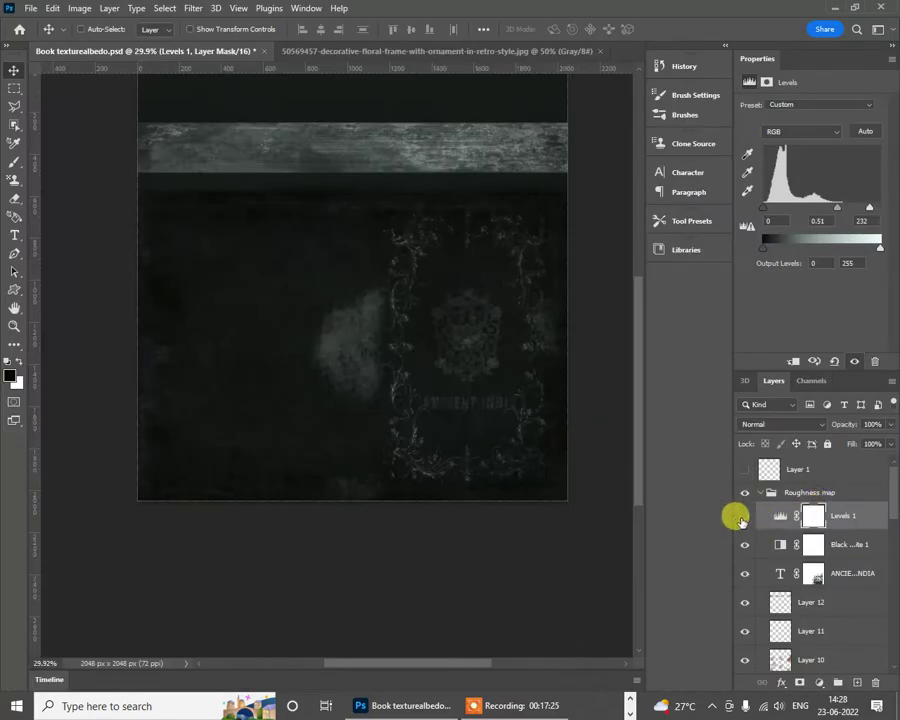
pyautogui.click(742, 516)
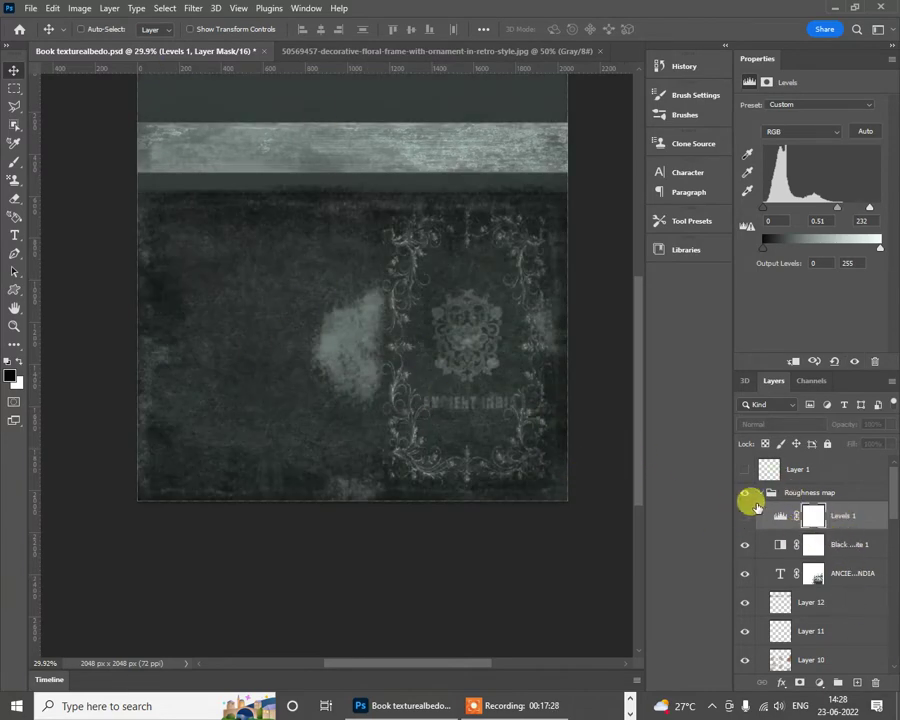
pyautogui.click(744, 516)
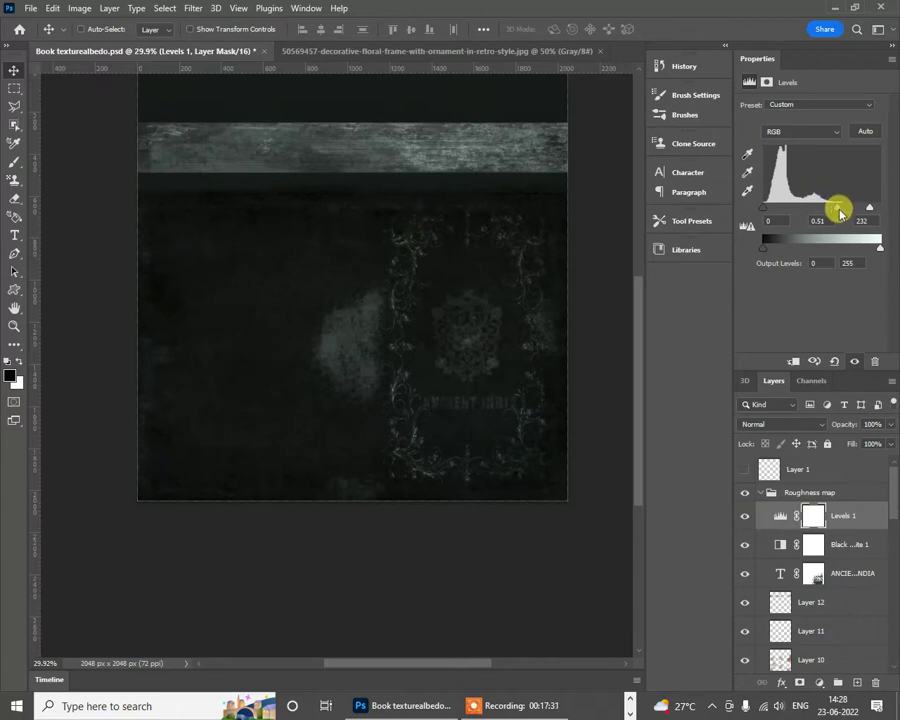
pyautogui.moveTo(840, 213); pyautogui.dragTo(802, 215)
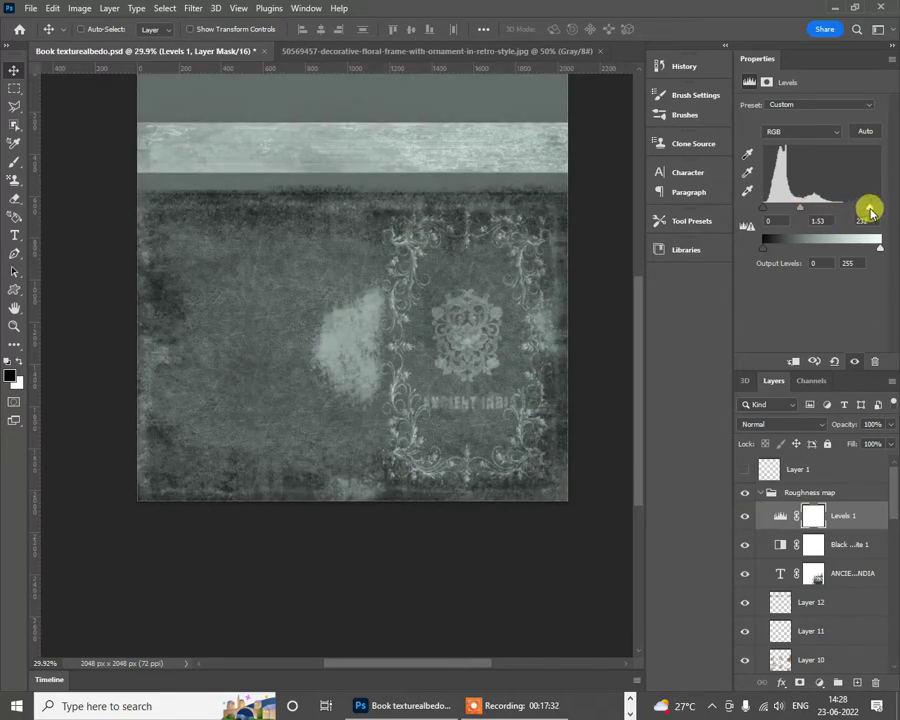
pyautogui.moveTo(870, 210); pyautogui.dragTo(829, 212)
# Step: Export the brightened roughness map as a PNG to the Desktop, replacing Book roughness.png
pyautogui.click(31, 13)
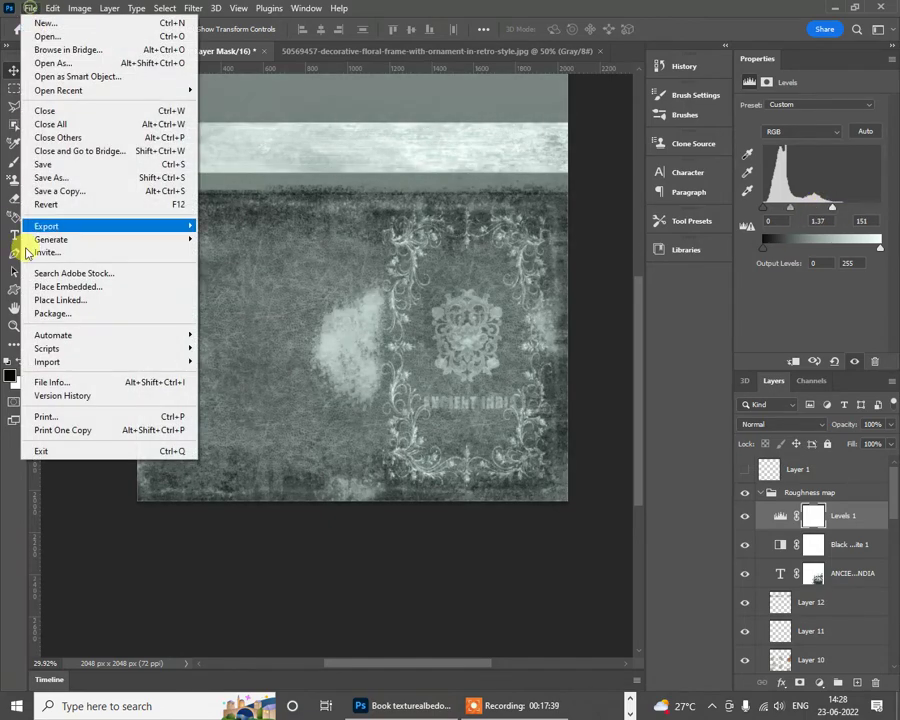
pyautogui.moveTo(80, 227)
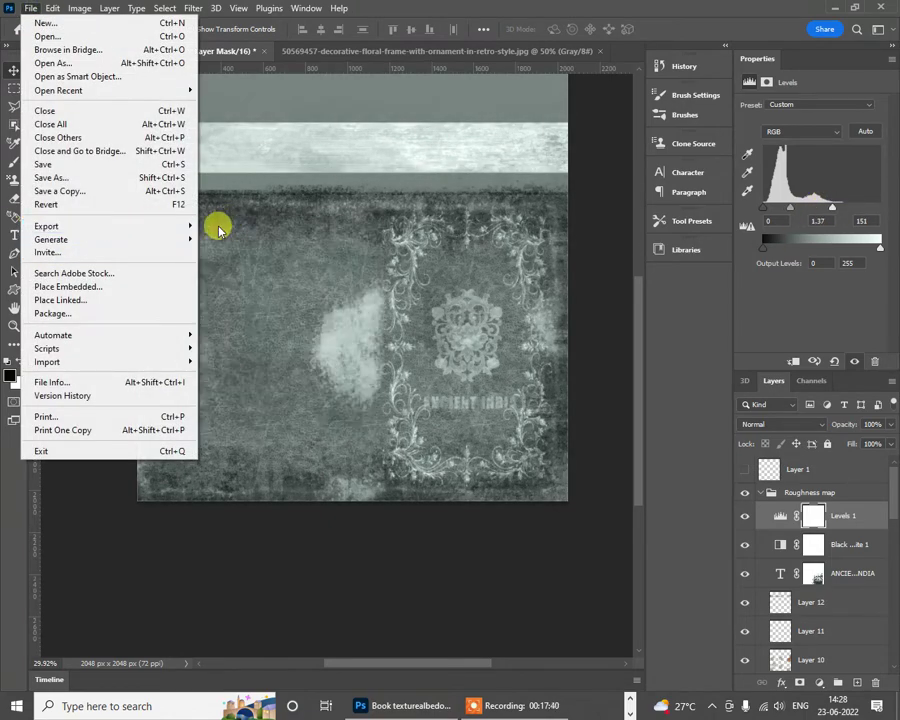
pyautogui.moveTo(190, 227)
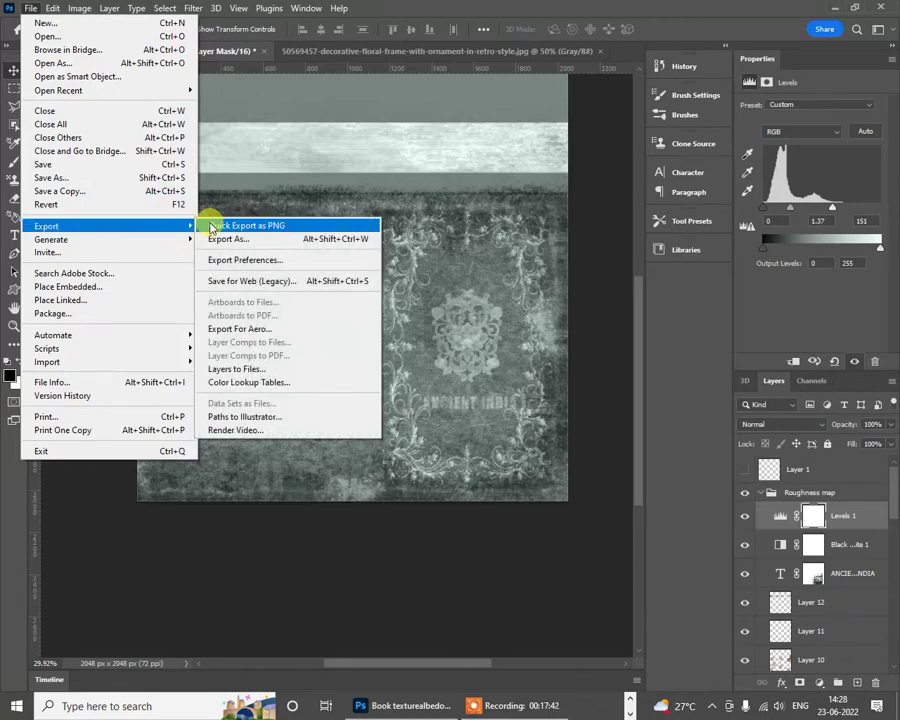
pyautogui.click(250, 227)
pyautogui.scroll(-1, 258, 198)
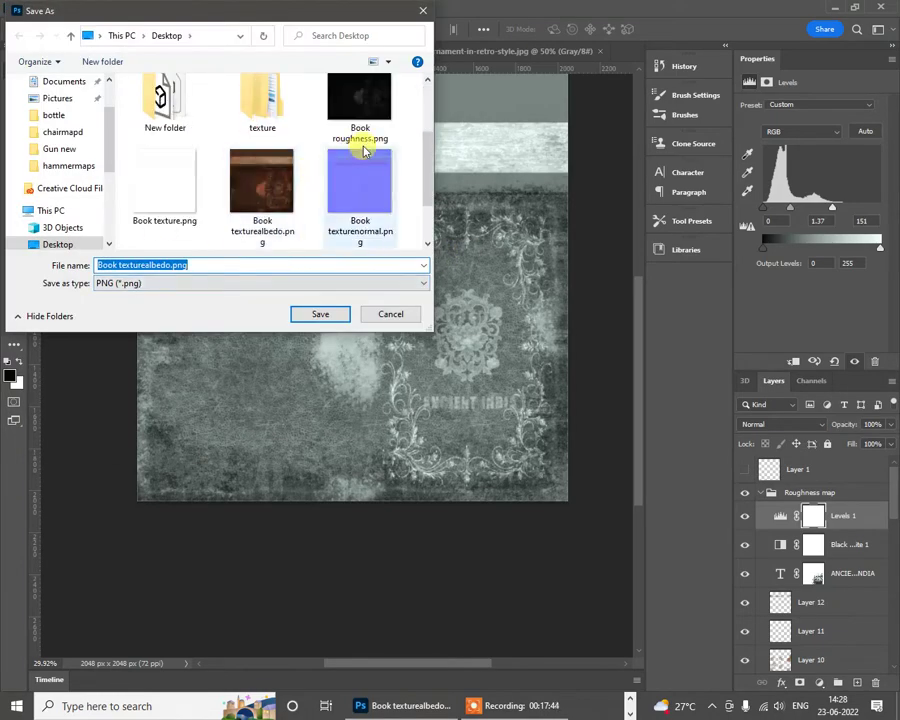
pyautogui.doubleClick(356, 156)
pyautogui.click(484, 356)
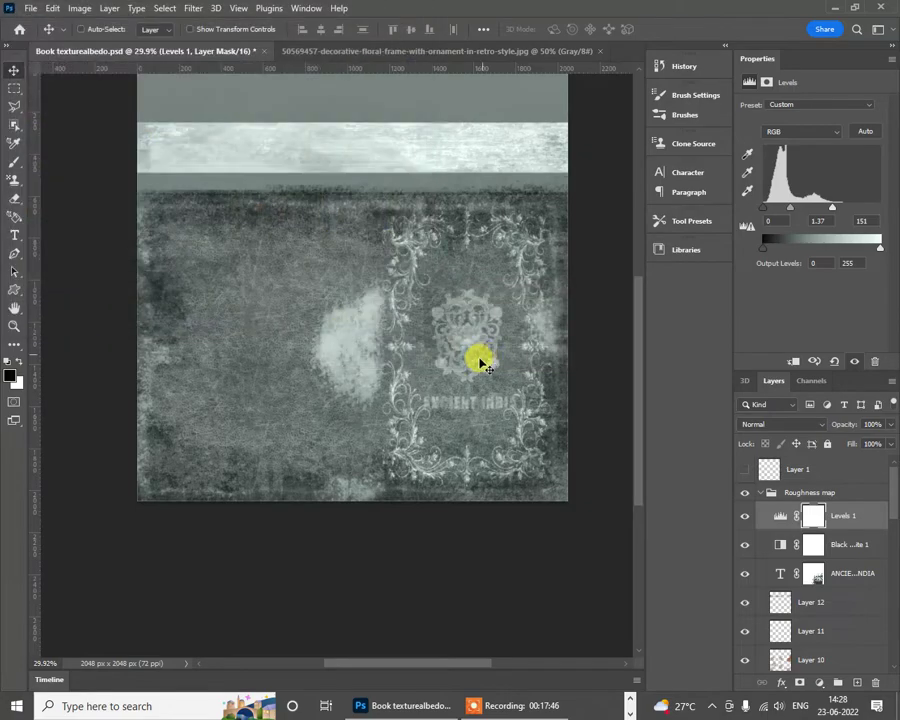
# Step: Switch to Marmoset Toolbag, reload Book roughness.png as the book's roughness map and inspect the leather highlights from several angles
pyautogui.hotkey('alt', 'Tab')
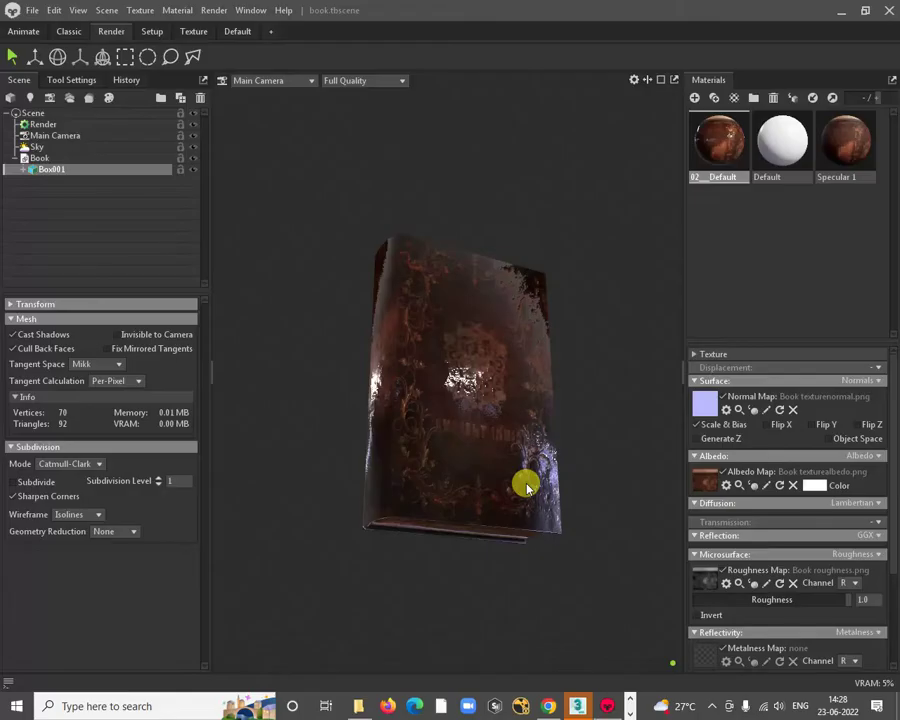
pyautogui.click(705, 580)
pyautogui.scroll(-3, 293, 220)
pyautogui.scroll(2, 281, 206)
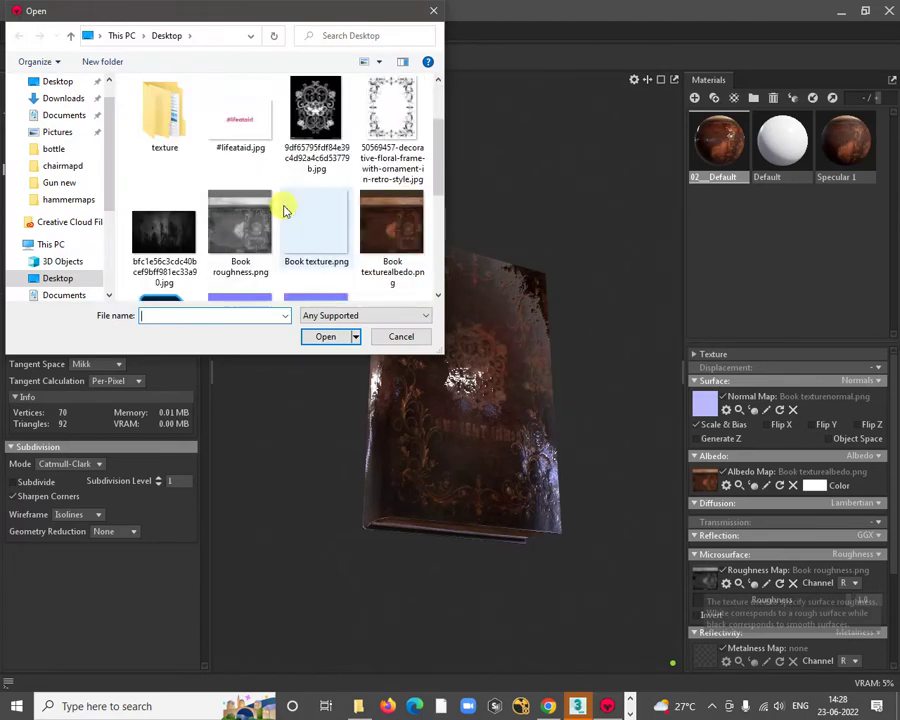
pyautogui.doubleClick(237, 218)
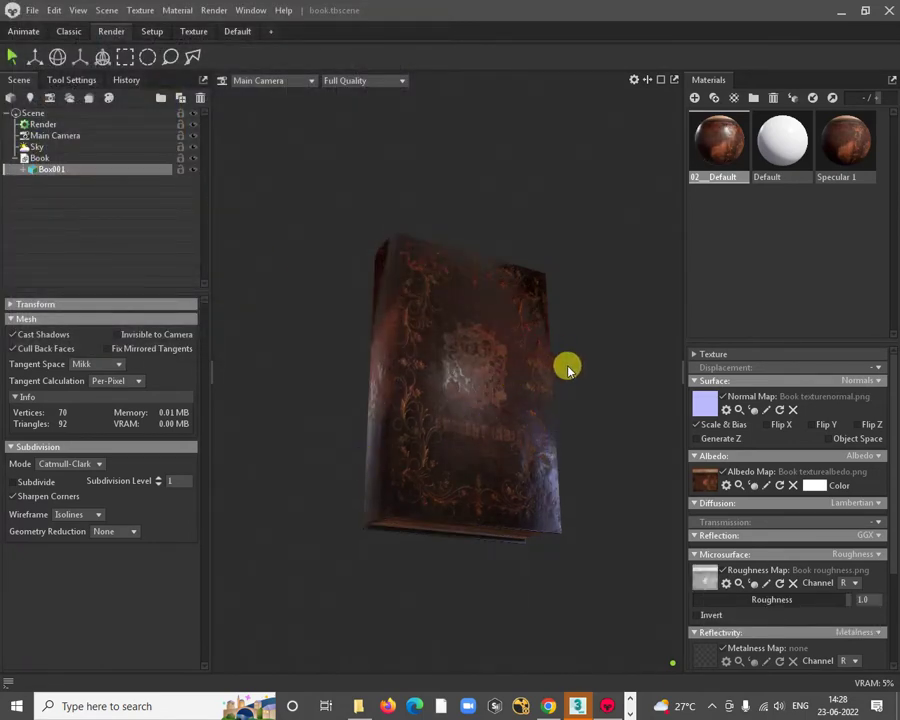
pyautogui.moveTo(604, 421); pyautogui.dragTo(516, 338)
pyautogui.scroll(5, 247, 358)
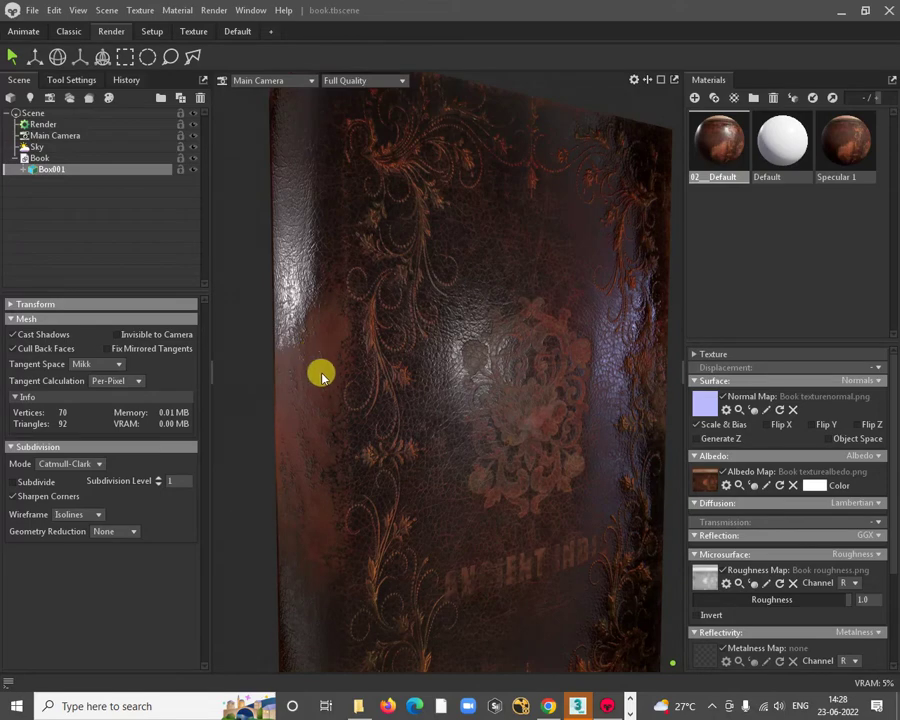
pyautogui.moveTo(333, 370); pyautogui.dragTo(369, 295)
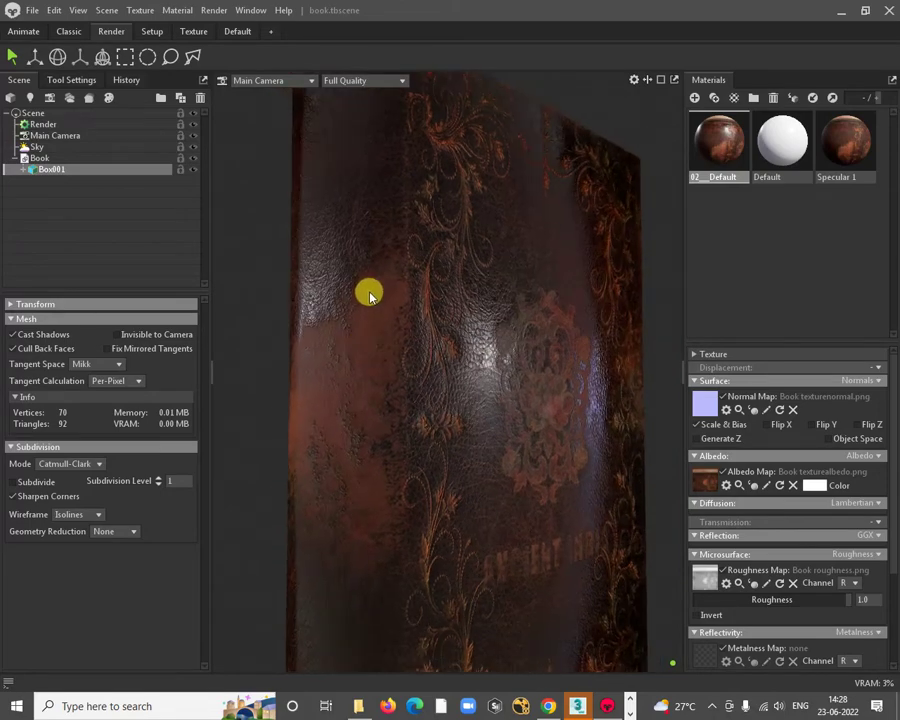
pyautogui.moveTo(483, 399)
pyautogui.mouseDown()
pyautogui.moveTo(382, 370)
pyautogui.moveTo(428, 426)
pyautogui.moveTo(466, 436)
pyautogui.moveTo(474, 474)
pyautogui.moveTo(464, 464)
pyautogui.moveTo(464, 370)
pyautogui.moveTo(546, 428)
pyautogui.moveTo(566, 364)
pyautogui.moveTo(617, 386)
pyautogui.moveTo(483, 517)
pyautogui.moveTo(460, 410)
pyautogui.moveTo(384, 428)
pyautogui.moveTo(307, 428)
pyautogui.moveTo(348, 437)
pyautogui.moveTo(354, 474)
pyautogui.moveTo(384, 446)
pyautogui.moveTo(357, 378)
pyautogui.mouseUp()
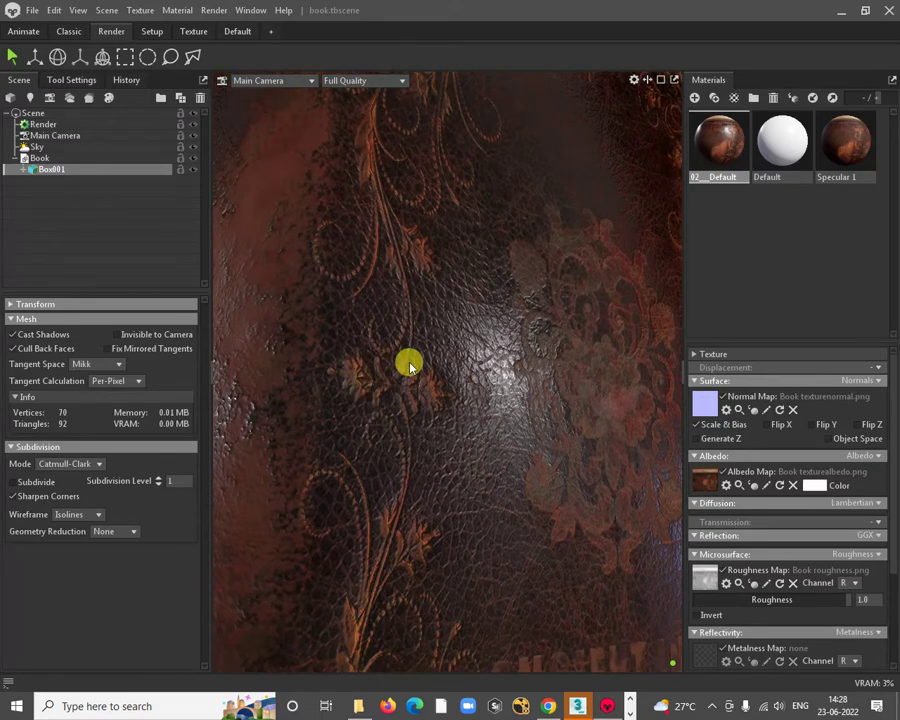
pyautogui.moveTo(423, 378); pyautogui.dragTo(331, 295)
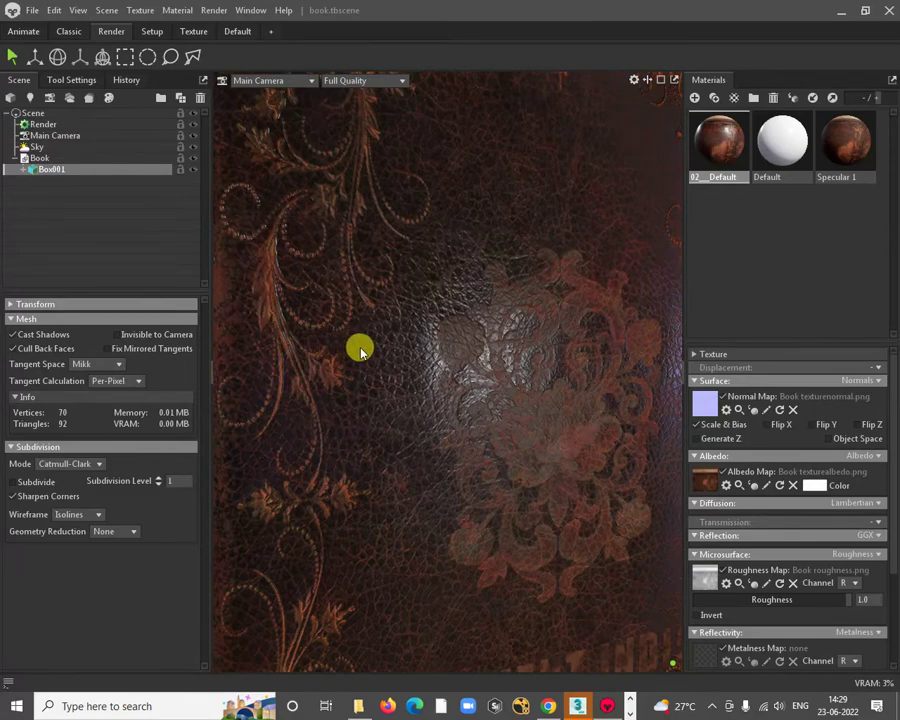
pyautogui.moveTo(360, 350); pyautogui.dragTo(388, 312)
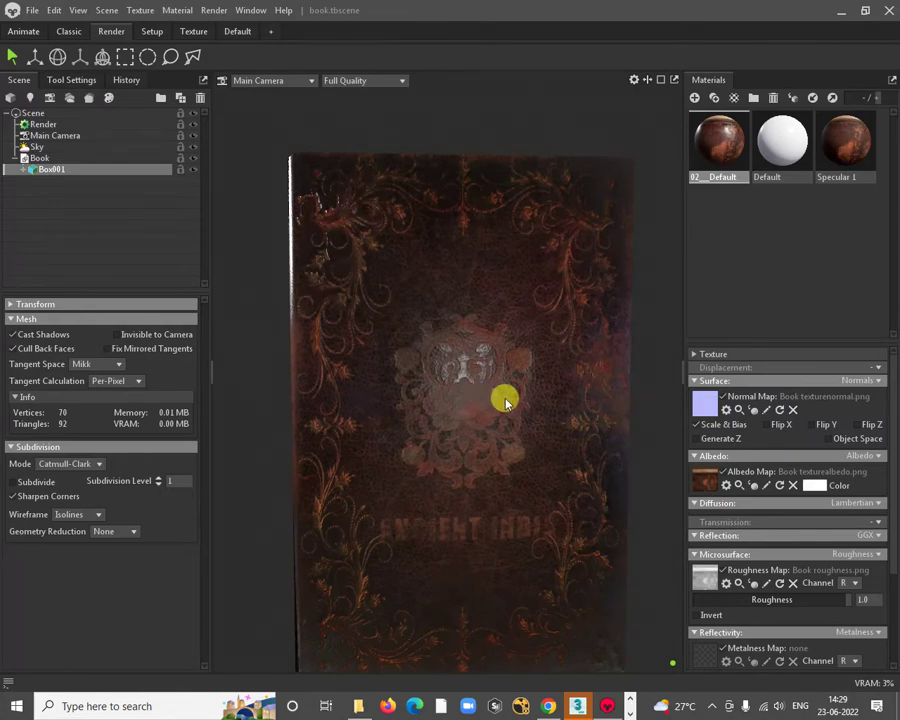
# Step: Switch to Photoshop, load the Floral design layer's shape in the Roughness map group as a selection, and hide that layer
pyautogui.hotkey('alt', 'Tab')
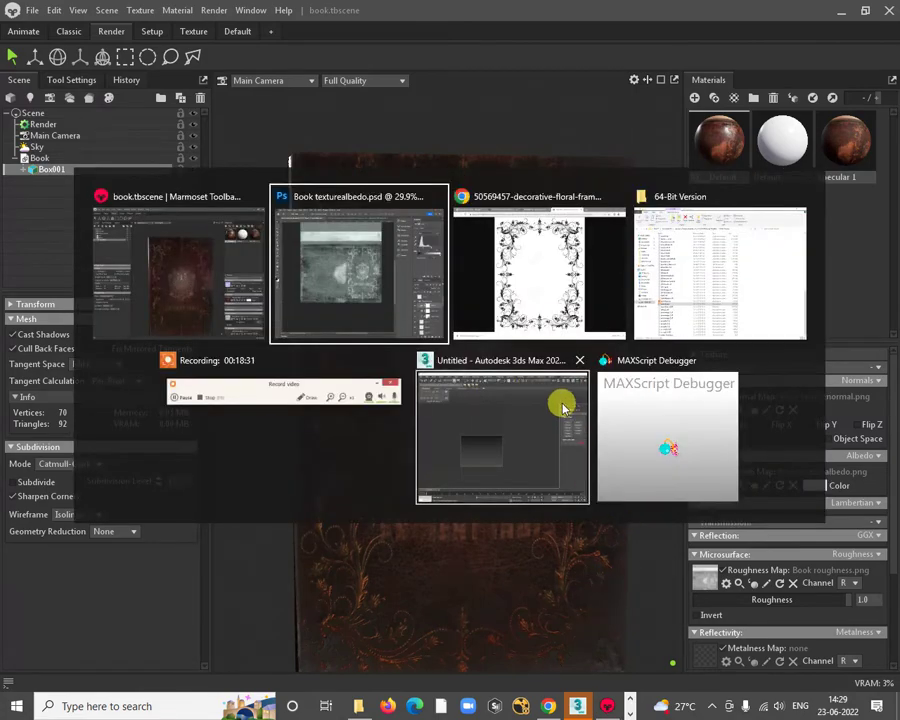
pyautogui.scroll(2, 505, 253)
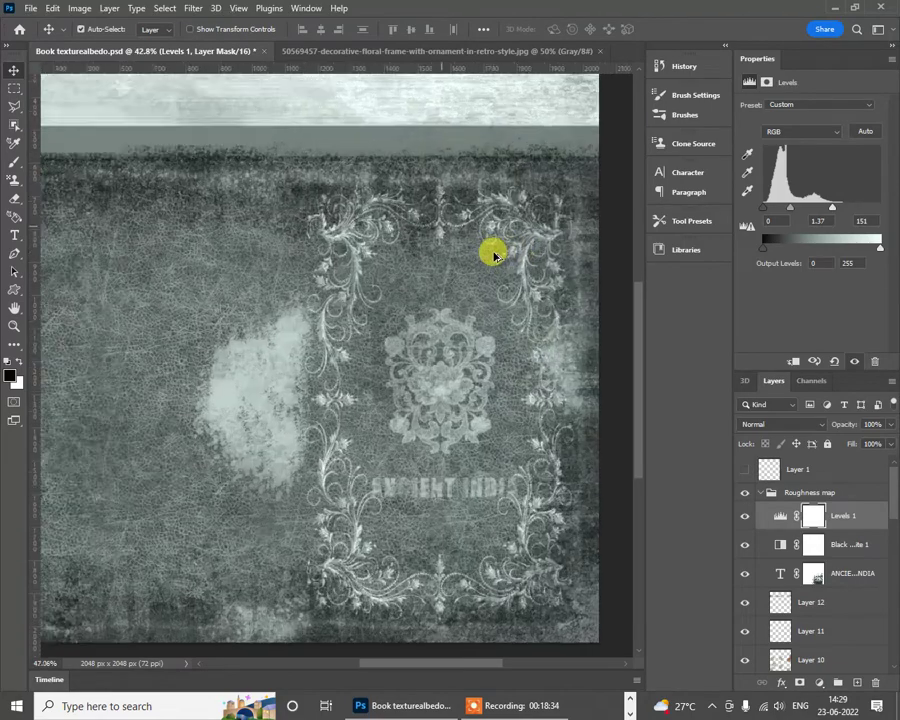
pyautogui.scroll(1, 494, 256)
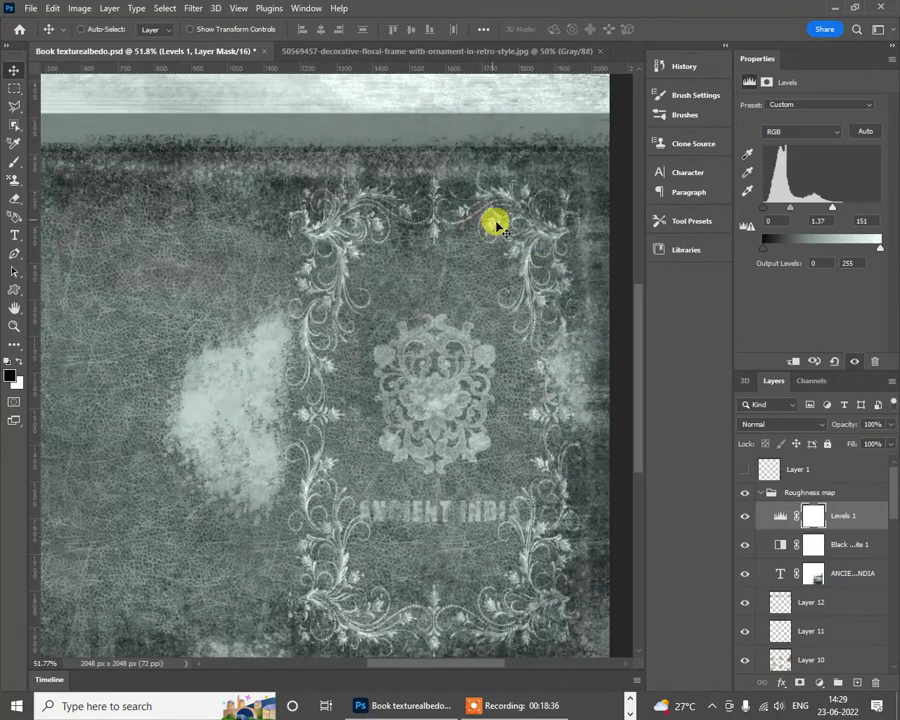
pyautogui.scroll(-6, 803, 548)
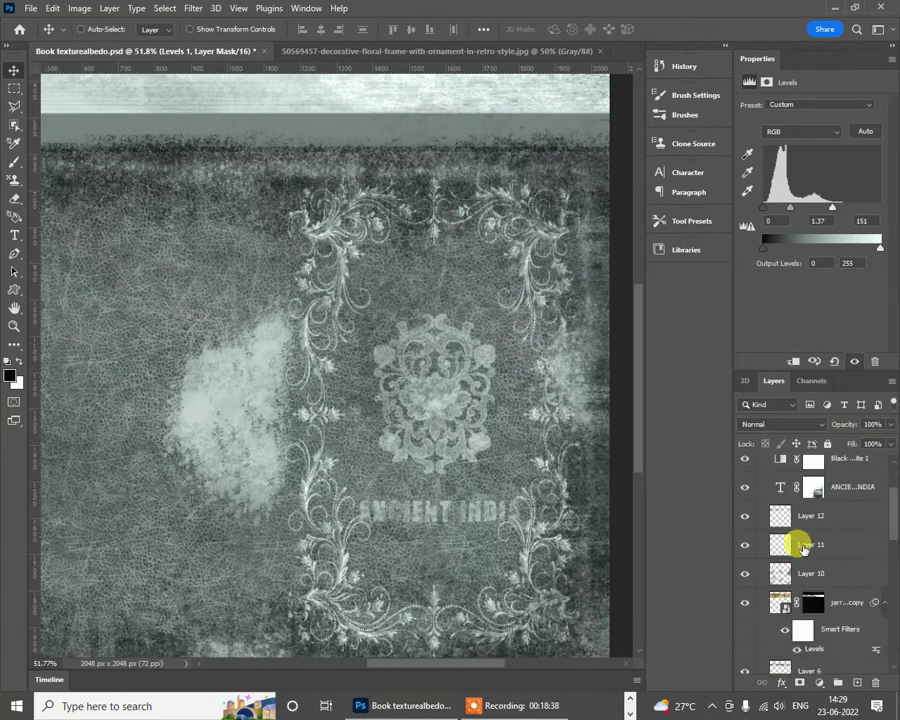
pyautogui.scroll(-2, 803, 548)
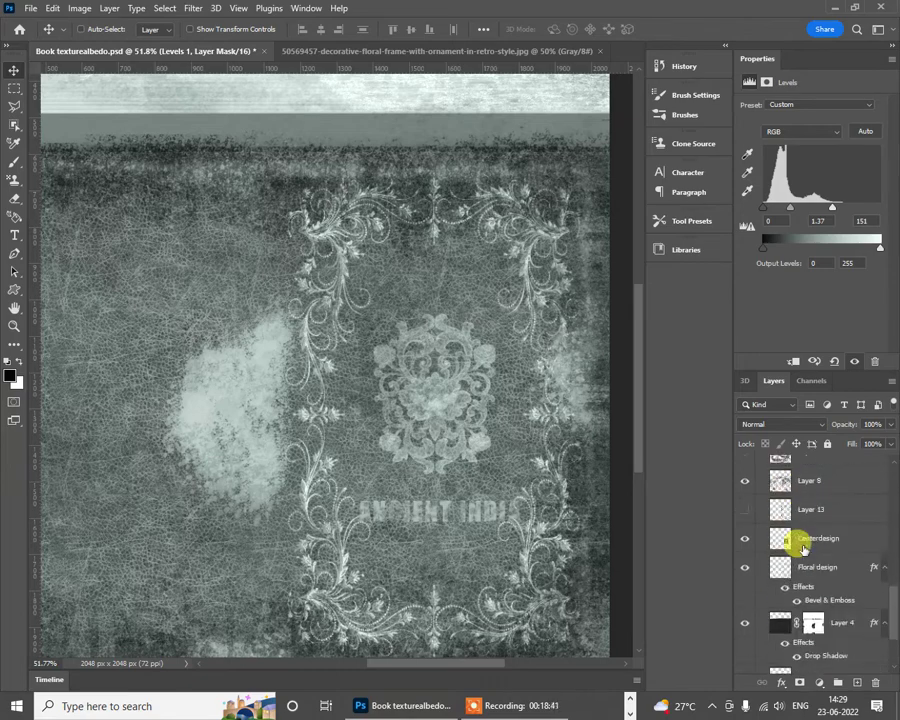
pyautogui.scroll(-3, 832, 572)
pyautogui.scroll(-1, 829, 572)
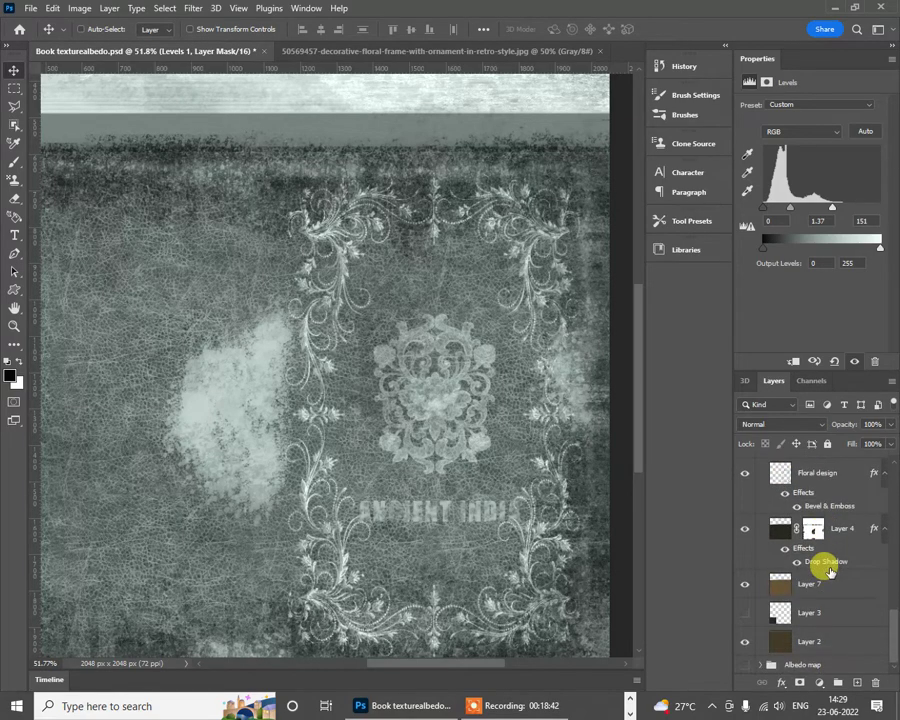
pyautogui.scroll(4, 812, 580)
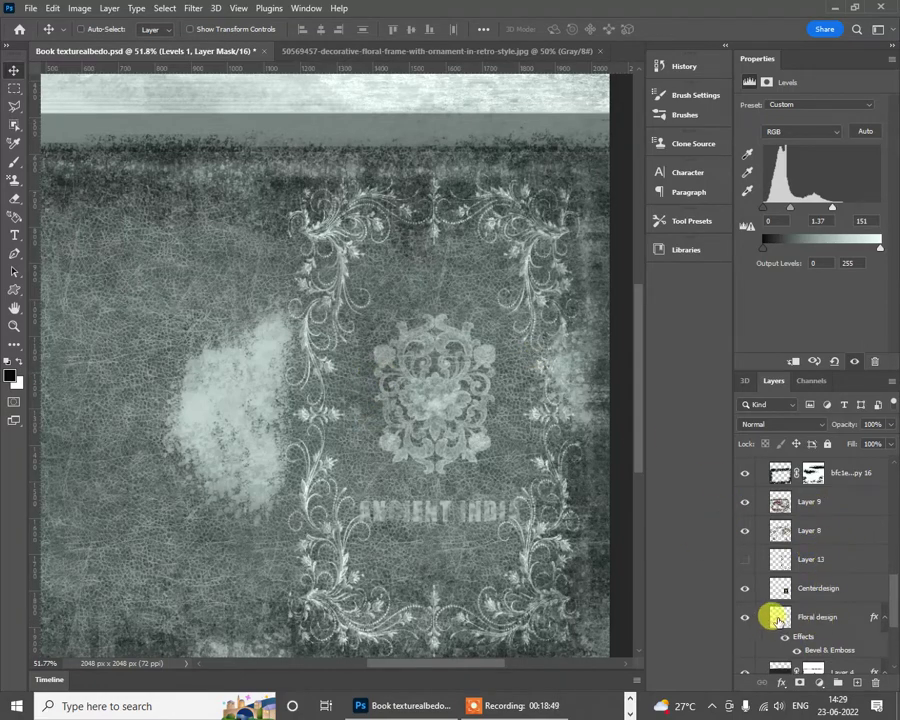
pyautogui.click(778, 616)
pyautogui.keyDown('ctrl'); pyautogui.click(778, 616); pyautogui.keyUp('ctrl')
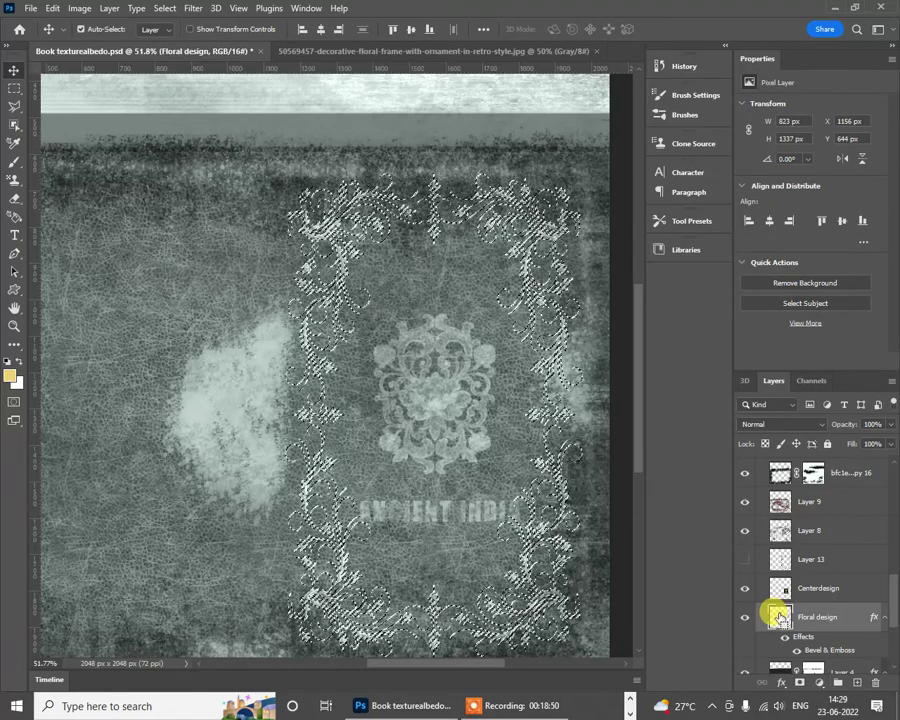
pyautogui.click(743, 618)
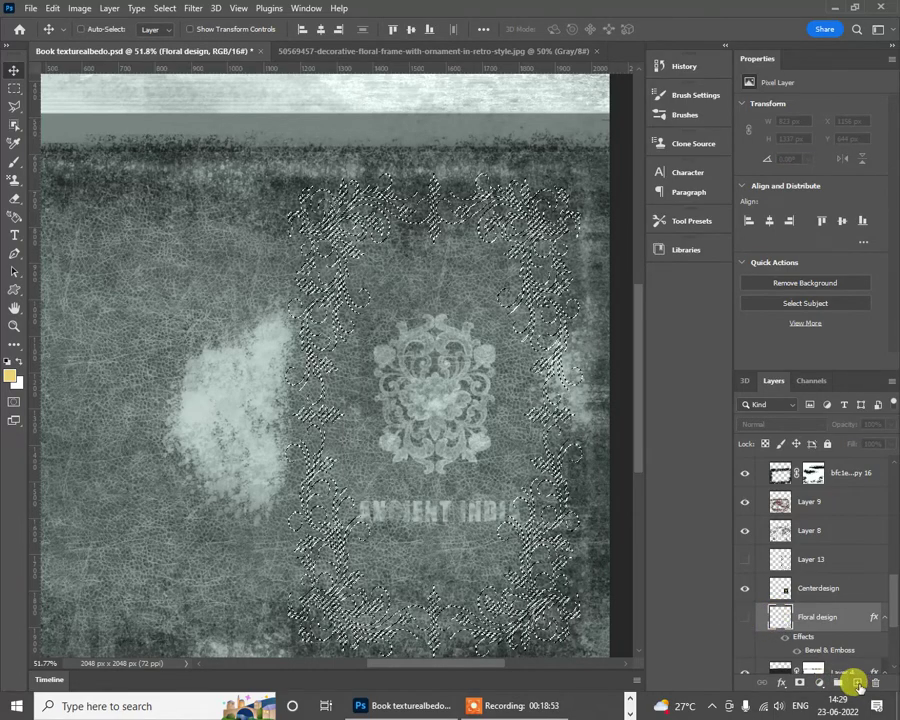
# Step: Fill the floral frame selection with black on a new layer above Floral design, and deselect
pyautogui.click(857, 681)
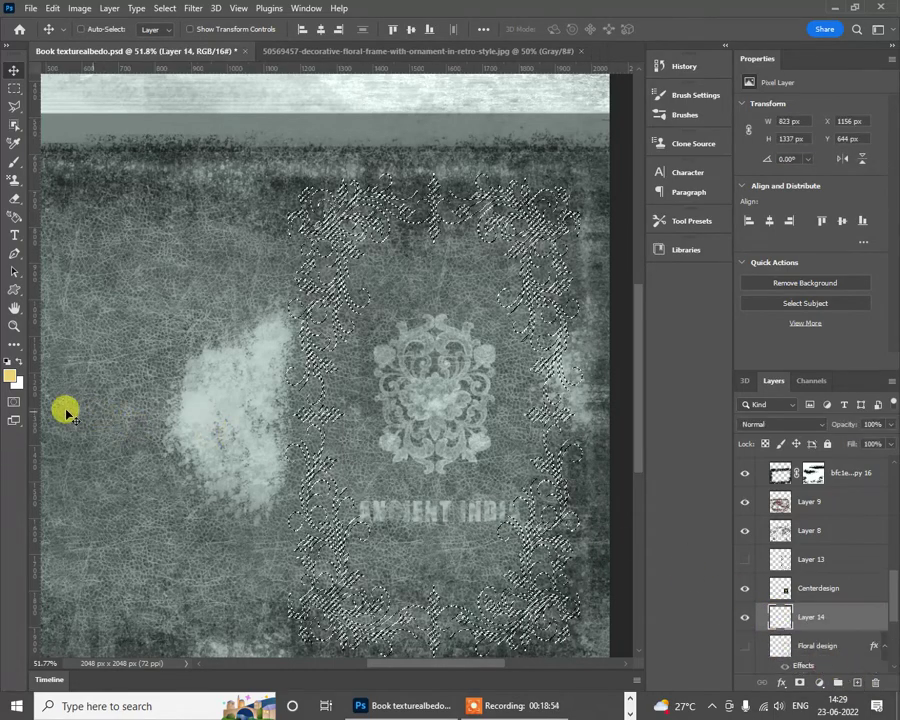
pyautogui.click(8, 361)
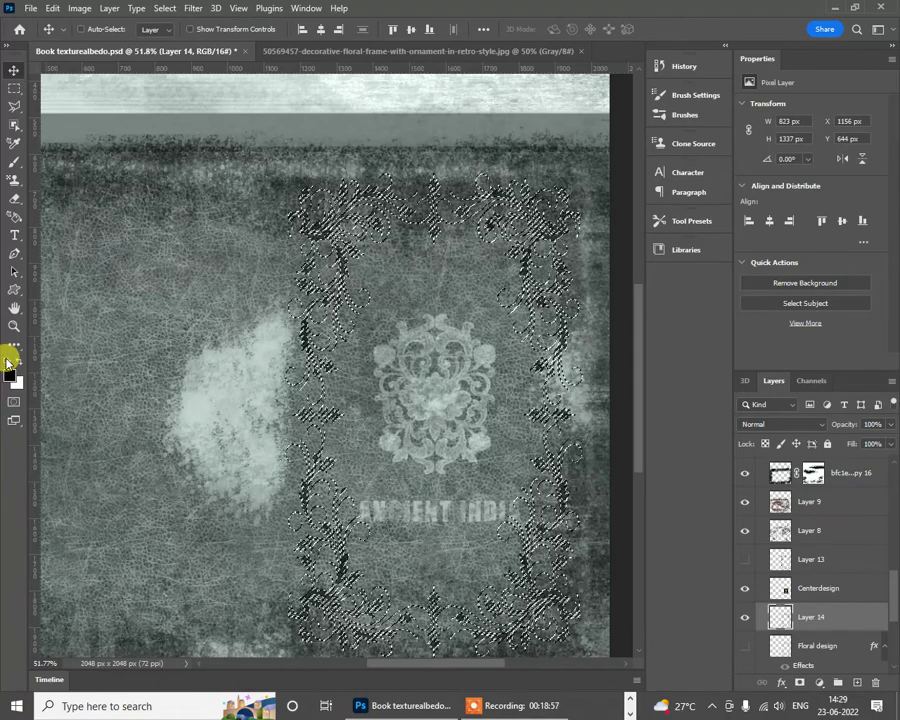
pyautogui.hotkey('alt', 'BackSpace')
pyautogui.hotkey('ctrl', 'd')
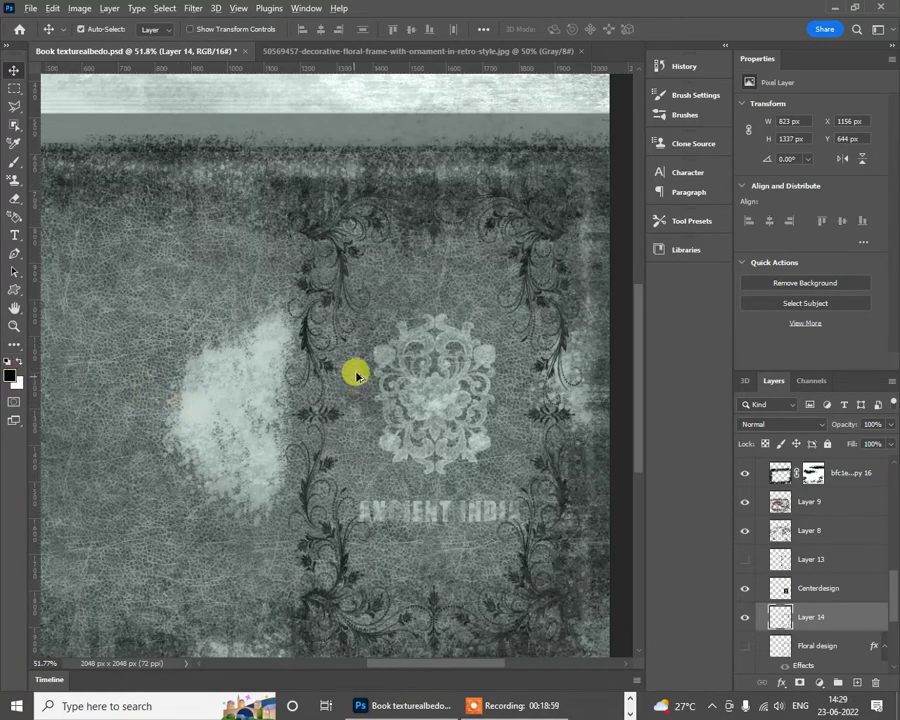
pyautogui.scroll(-2, 465, 350)
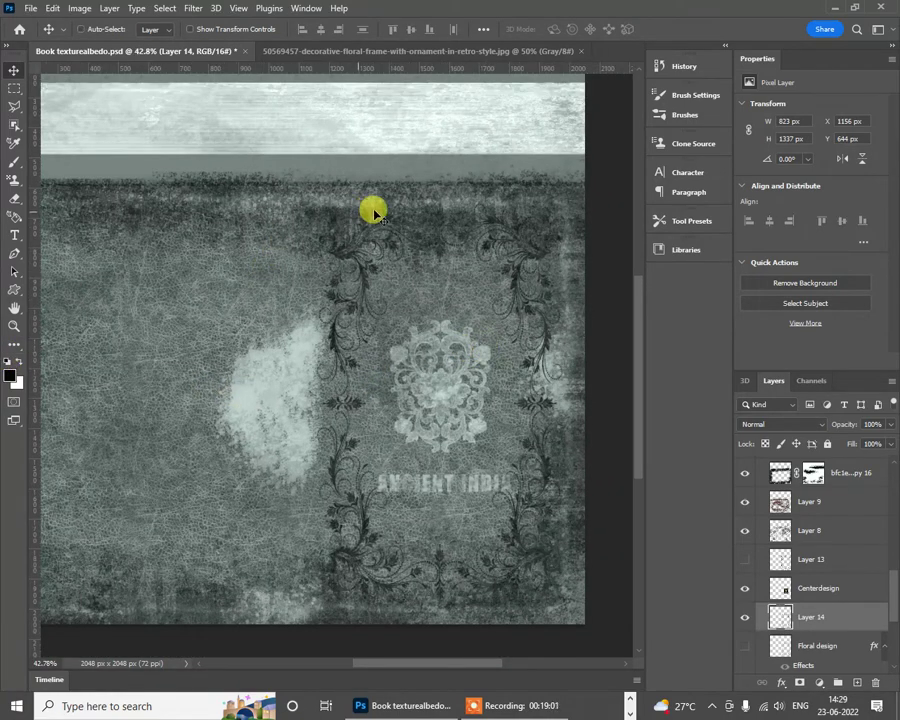
pyautogui.press('ctrl')
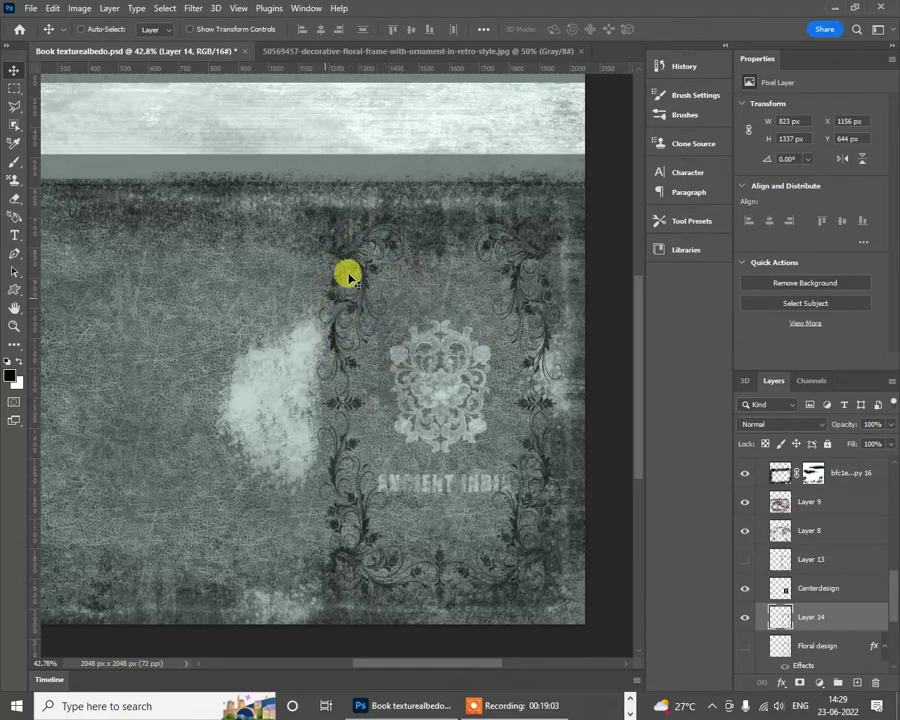
# Step: Export the roughness map with the black floral frame as a PNG over Book roughness.png, and return to Marmoset Toolbag
pyautogui.click(31, 8)
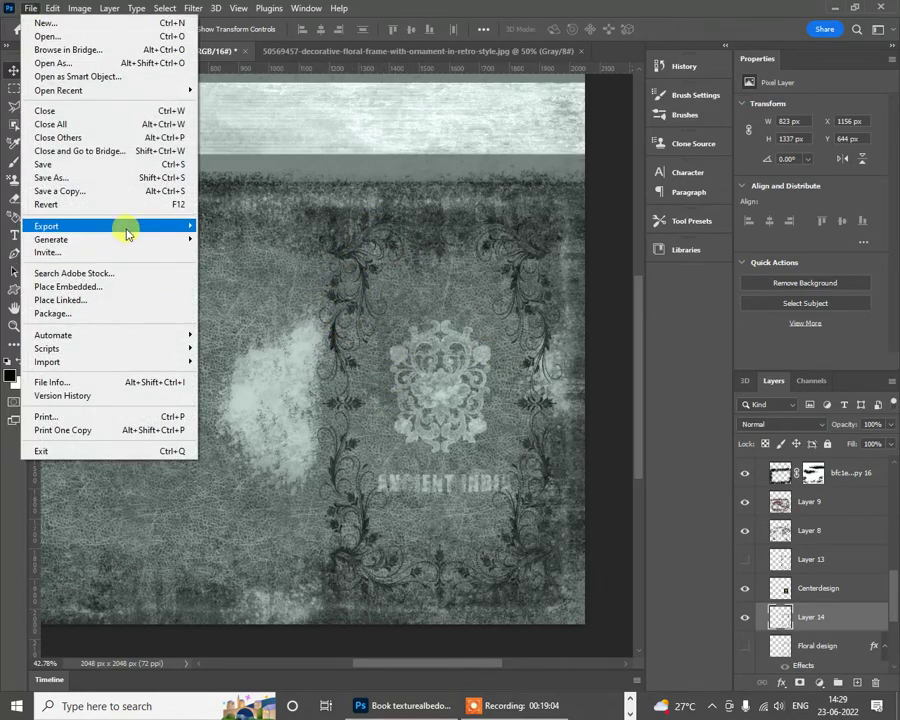
pyautogui.moveTo(126, 225)
pyautogui.click(217, 227)
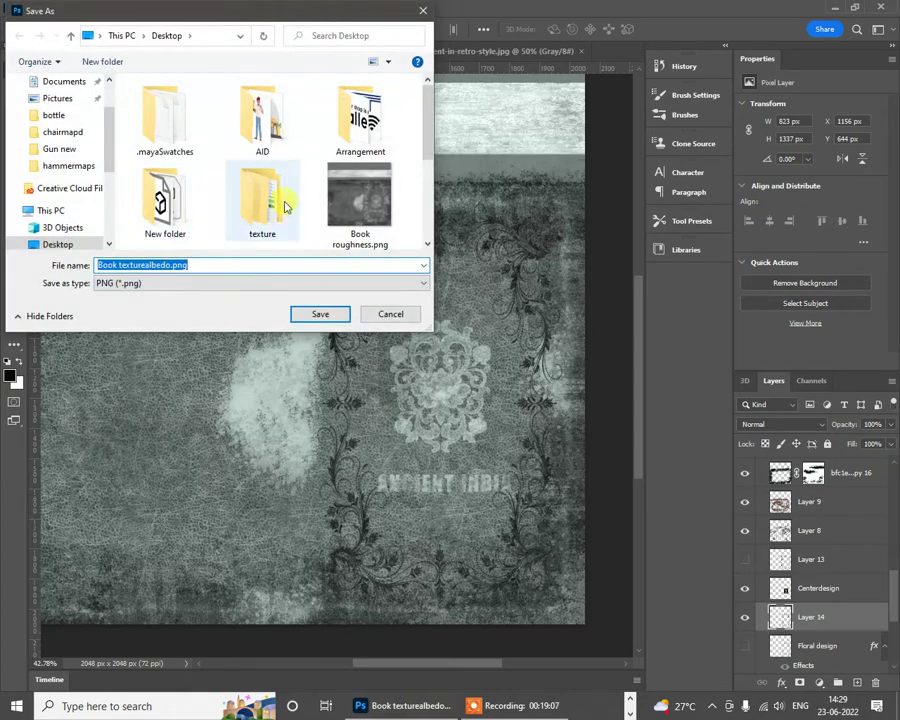
pyautogui.doubleClick(370, 212)
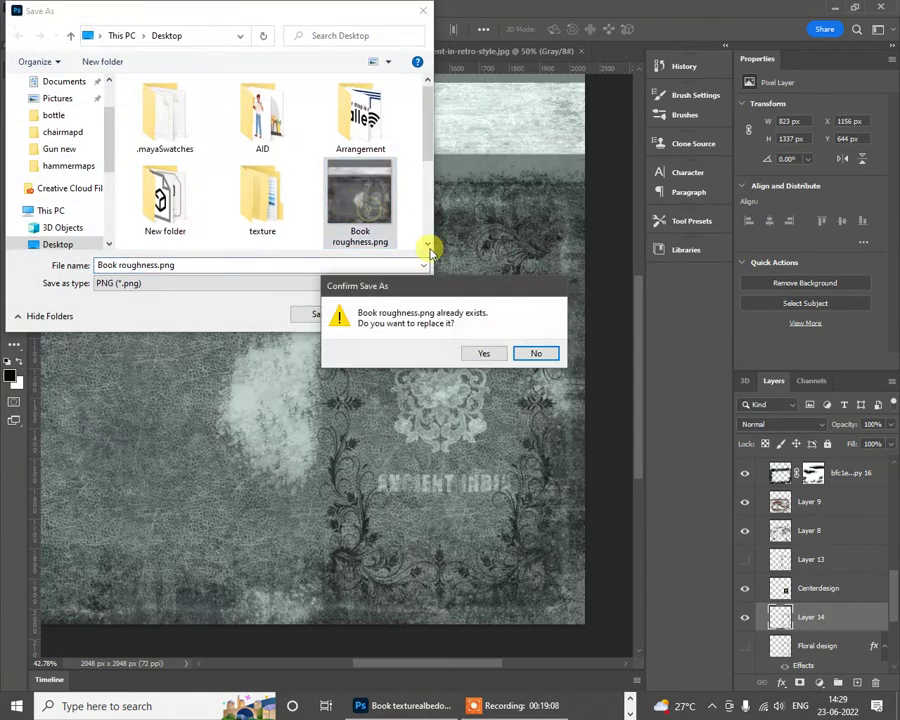
pyautogui.click(481, 353)
pyautogui.hotkey('alt', 'Tab')
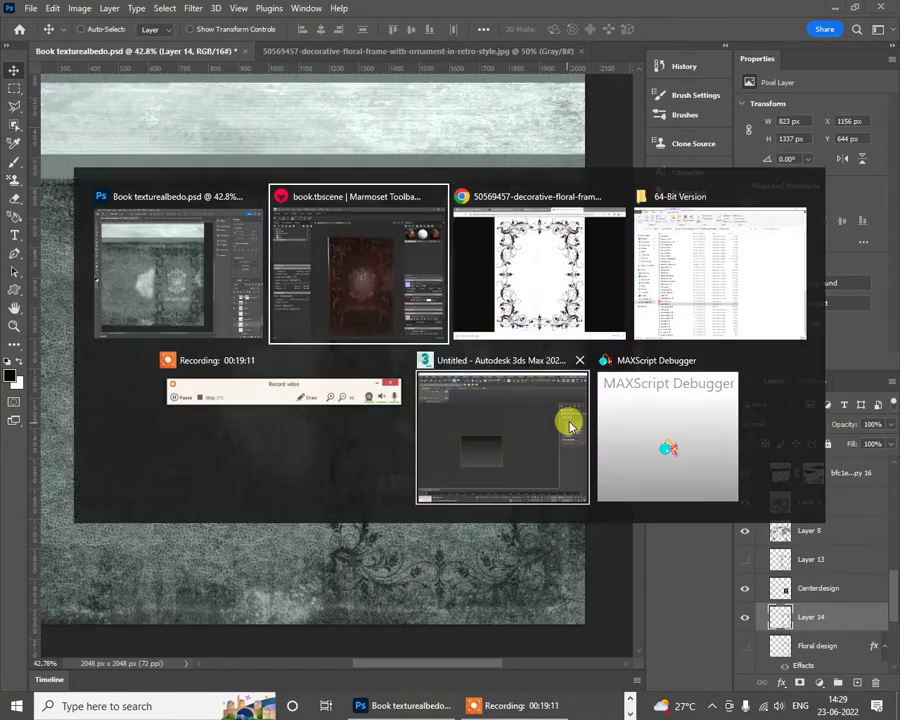
# Step: In Marmoset Toolbag, examine the floral frame, centre ornament and spine highlights on the book cover up close
pyautogui.scroll(10, 557, 495)
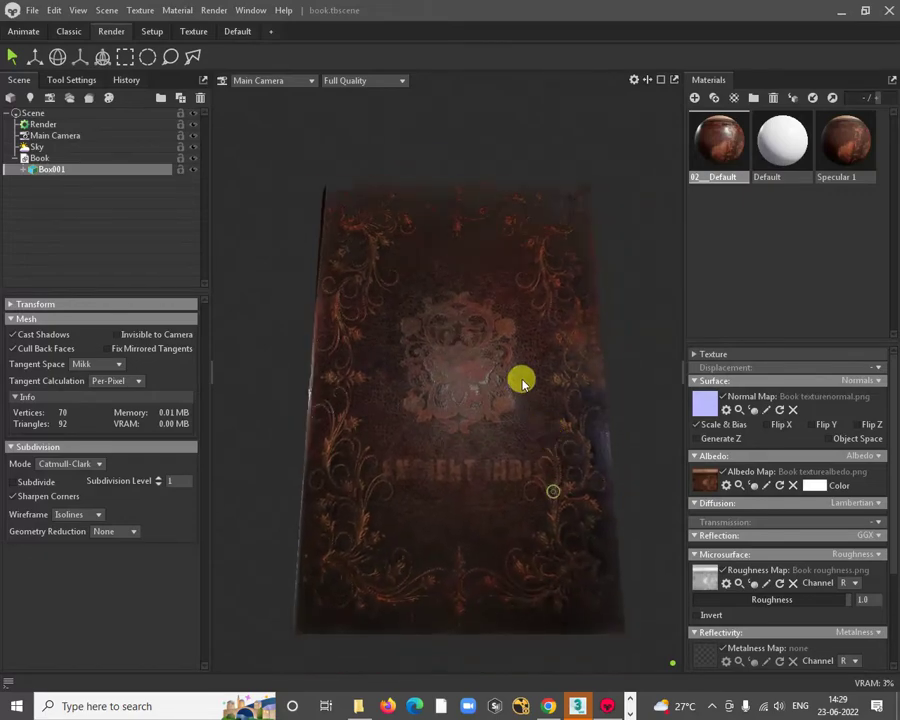
pyautogui.scroll(5, 419, 341)
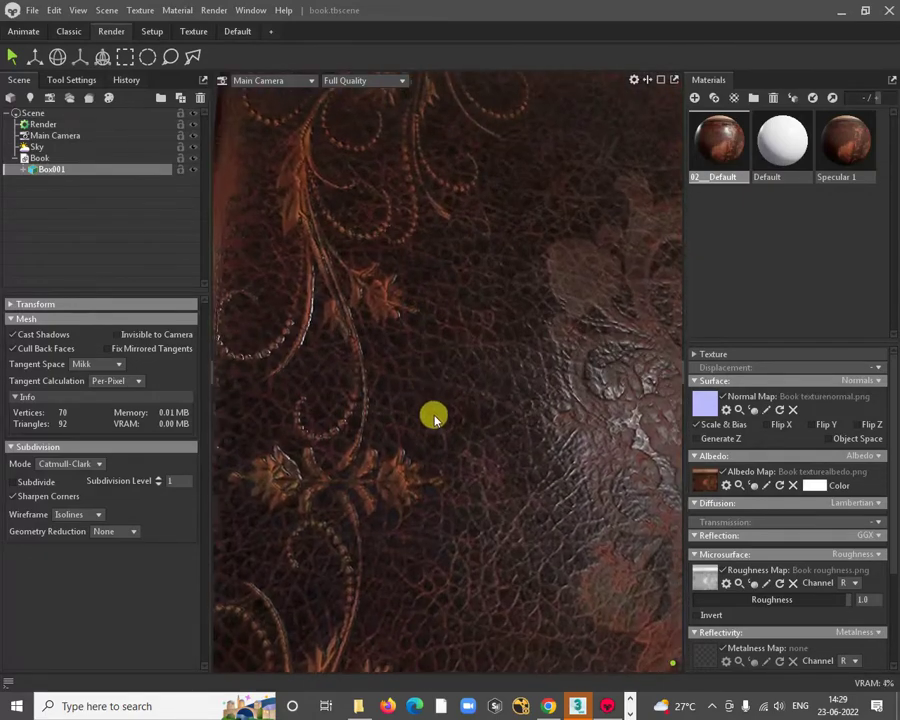
pyautogui.moveTo(434, 414); pyautogui.dragTo(478, 252)
pyautogui.scroll(5, 478, 252)
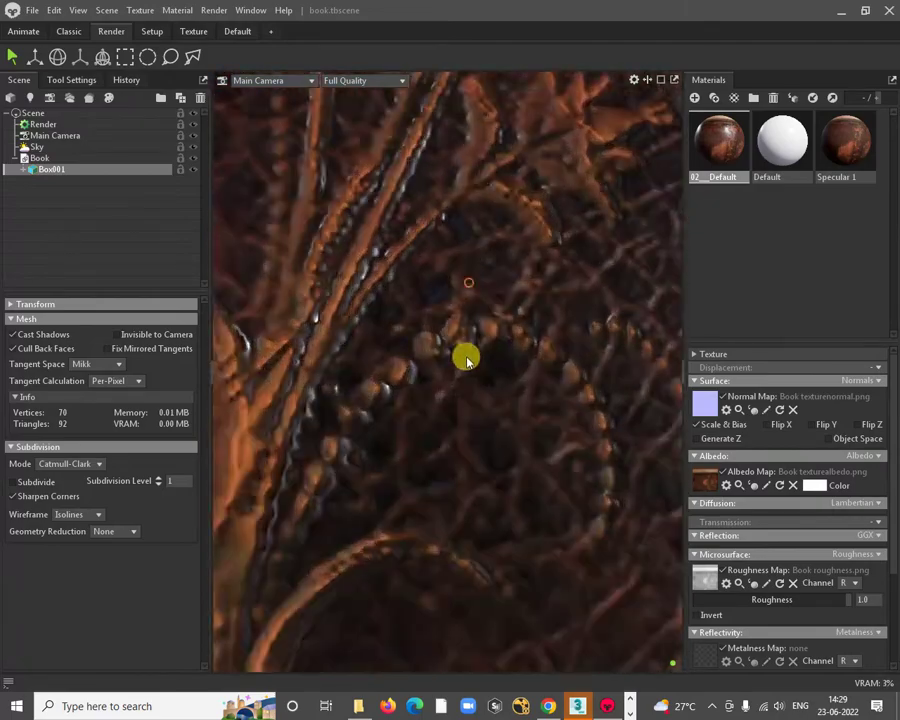
pyautogui.scroll(-5, 454, 382)
pyautogui.moveTo(347, 379); pyautogui.dragTo(437, 293)
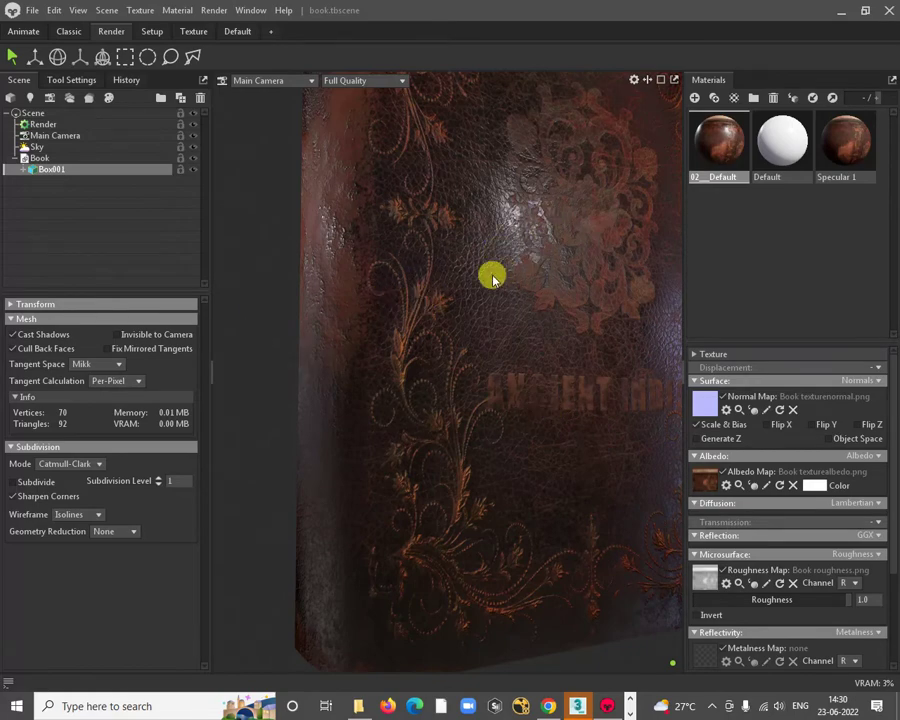
pyautogui.moveTo(505, 380); pyautogui.dragTo(416, 307)
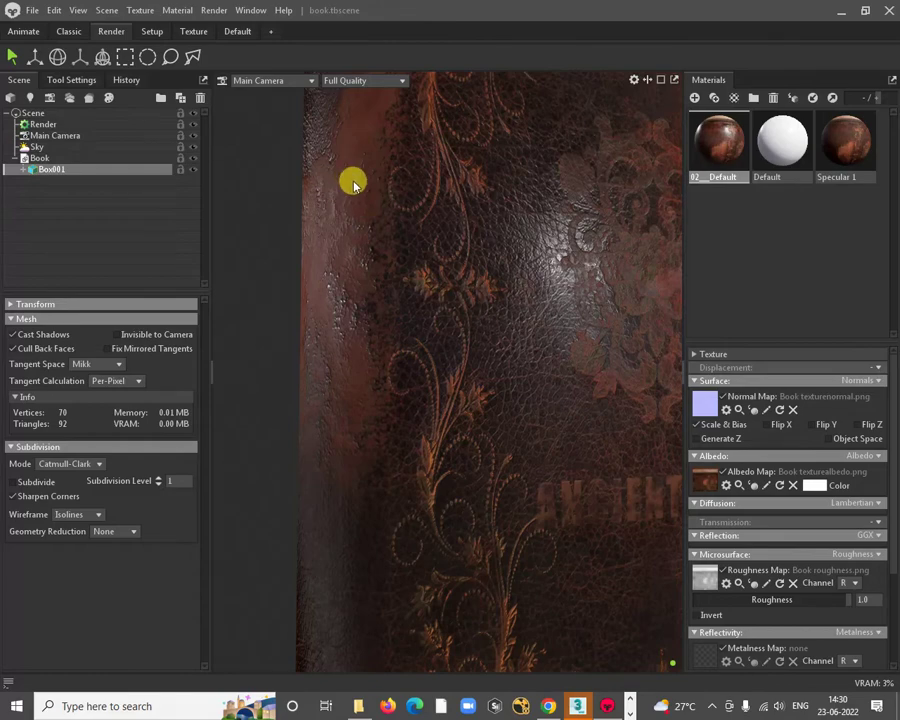
pyautogui.moveTo(353, 183); pyautogui.dragTo(363, 325)
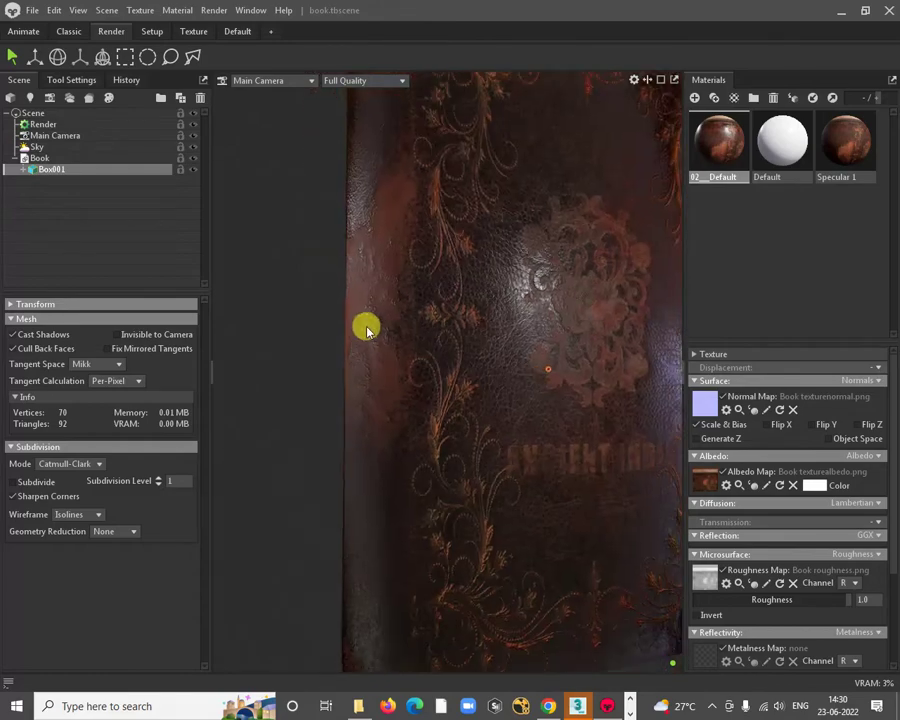
# Step: Compare the book's shine with the roughness map inverted and not inverted, leaving inversion off
pyautogui.click(699, 619)
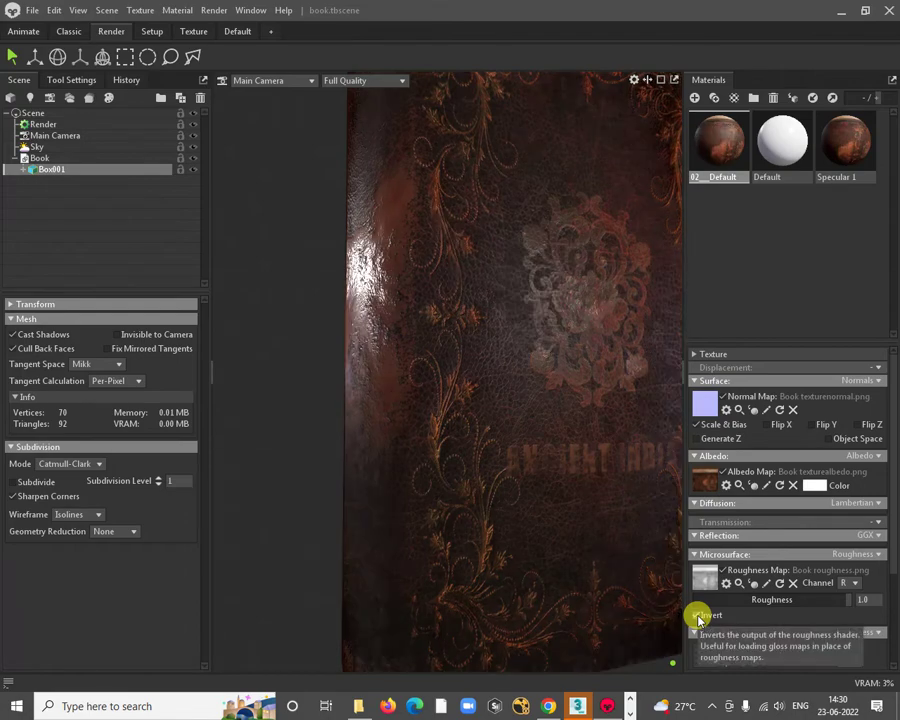
pyautogui.click(699, 619)
pyautogui.click(699, 619)
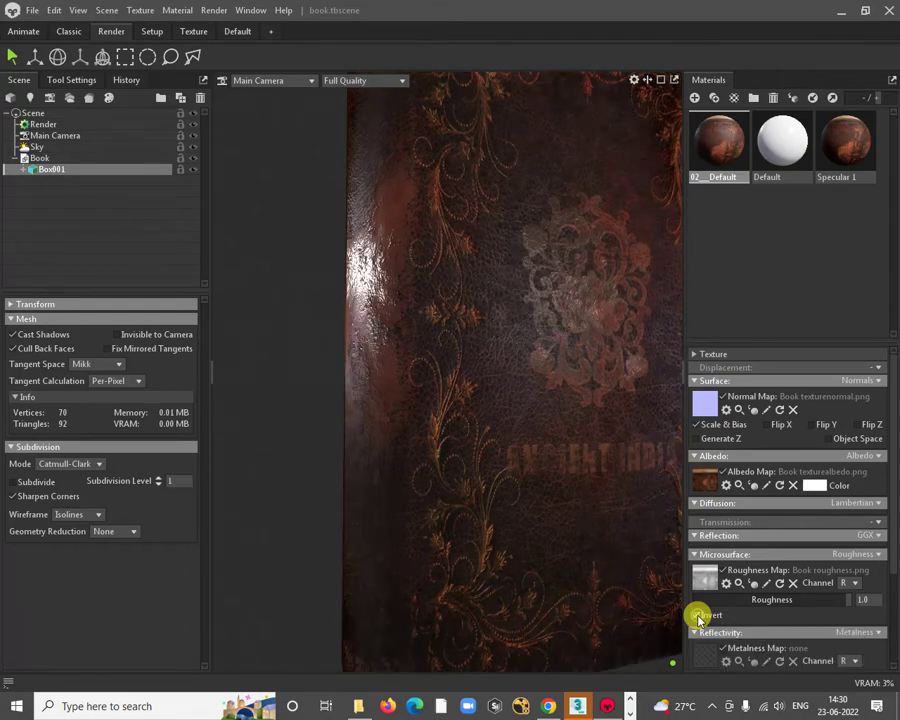
pyautogui.click(699, 619)
pyautogui.click(699, 619)
pyautogui.click(699, 619)
pyautogui.click(699, 619)
pyautogui.click(699, 619)
pyautogui.click(699, 619)
pyautogui.click(699, 619)
pyautogui.click(699, 619)
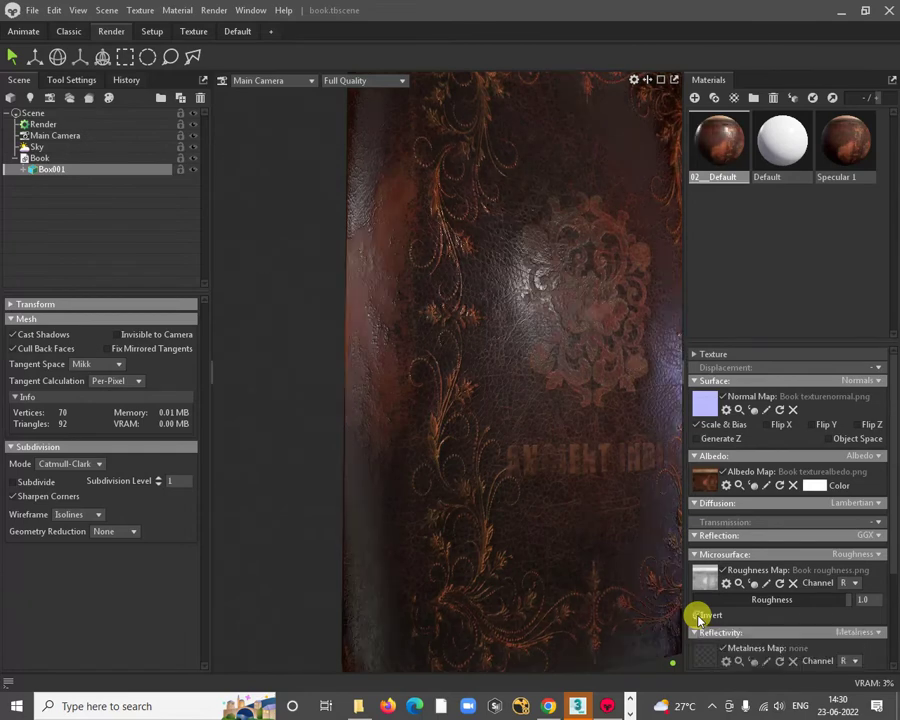
pyautogui.click(699, 619)
pyautogui.click(699, 619)
pyautogui.click(699, 619)
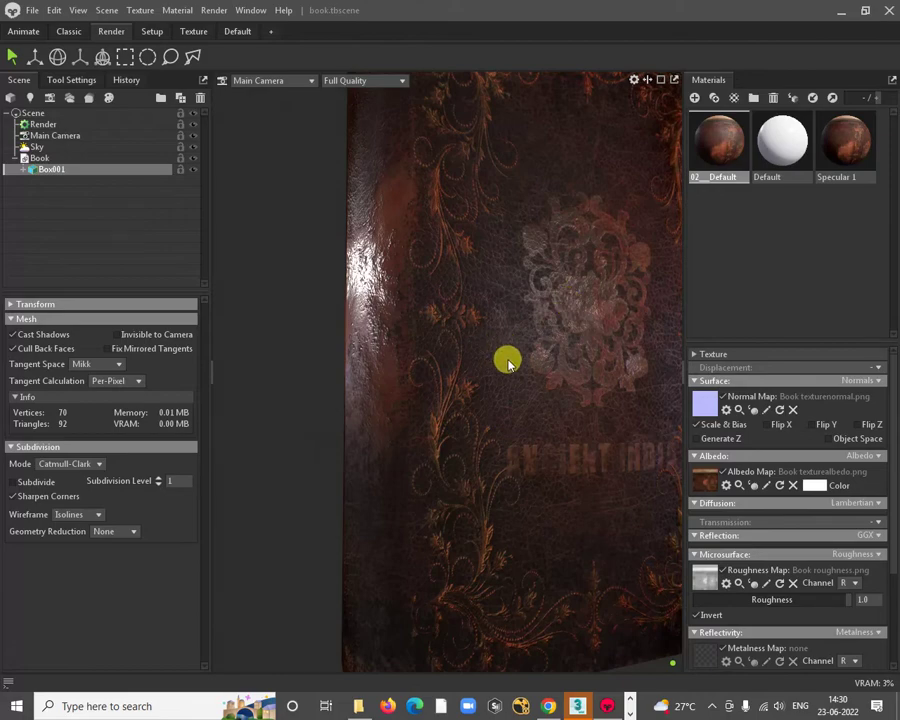
pyautogui.click(701, 616)
# Step: Examine the whole book cover and its floral corners from several angles and distances, and look over the material's metalness settings
pyautogui.scroll(-5, 576, 483)
pyautogui.moveTo(492, 478); pyautogui.dragTo(481, 308)
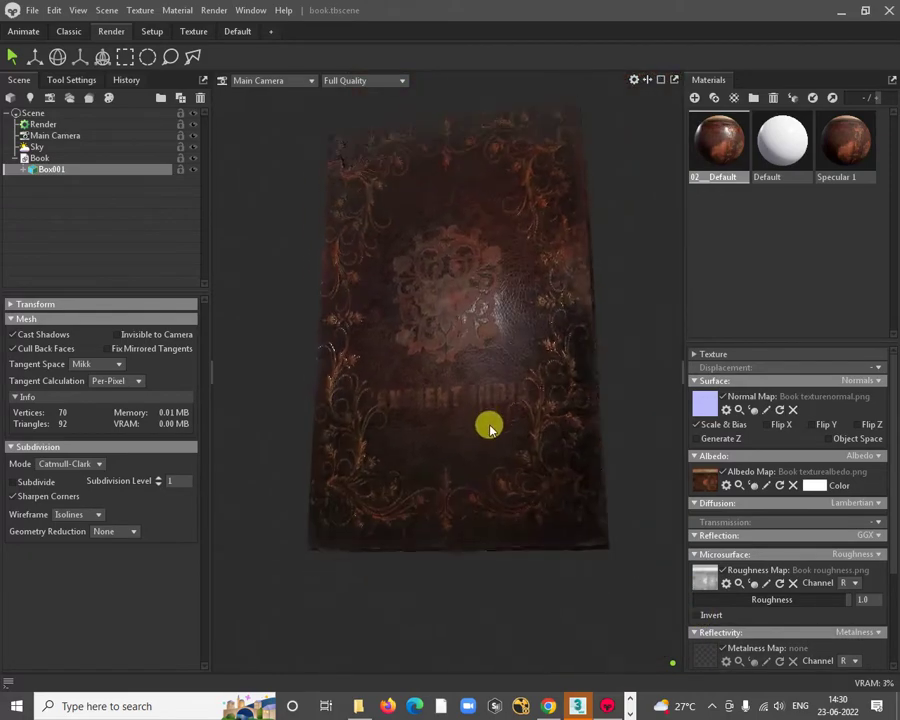
pyautogui.scroll(5, 481, 308)
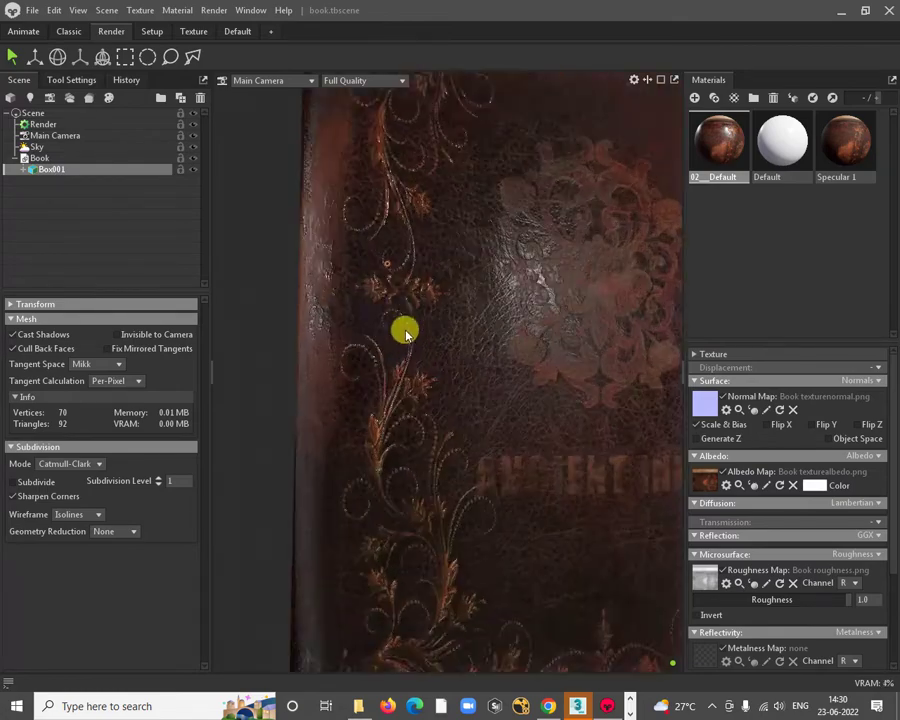
pyautogui.scroll(5, 454, 428)
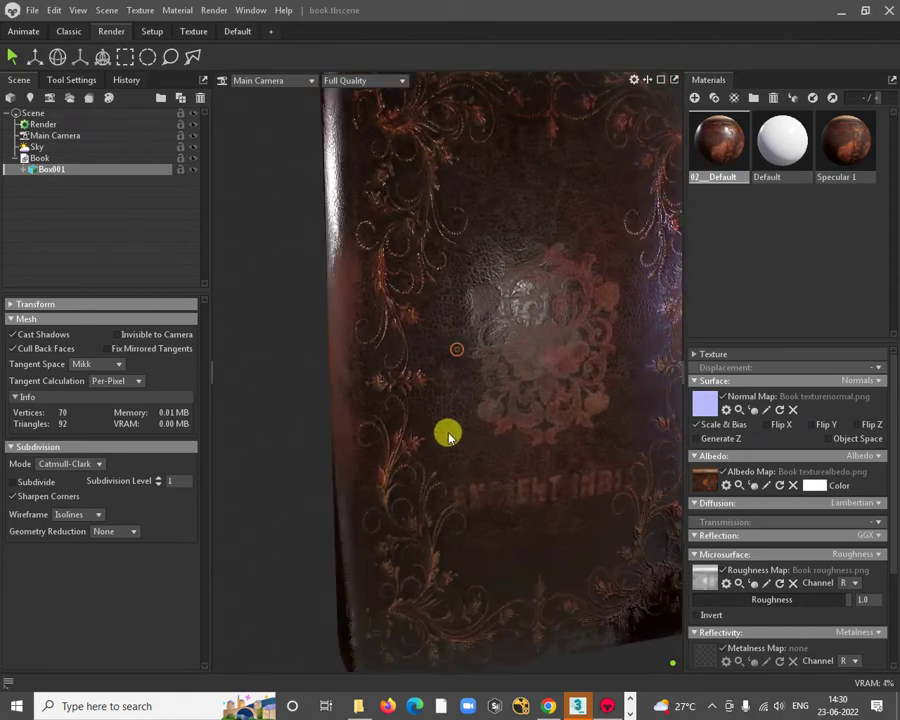
pyautogui.scroll(-5, 367, 309)
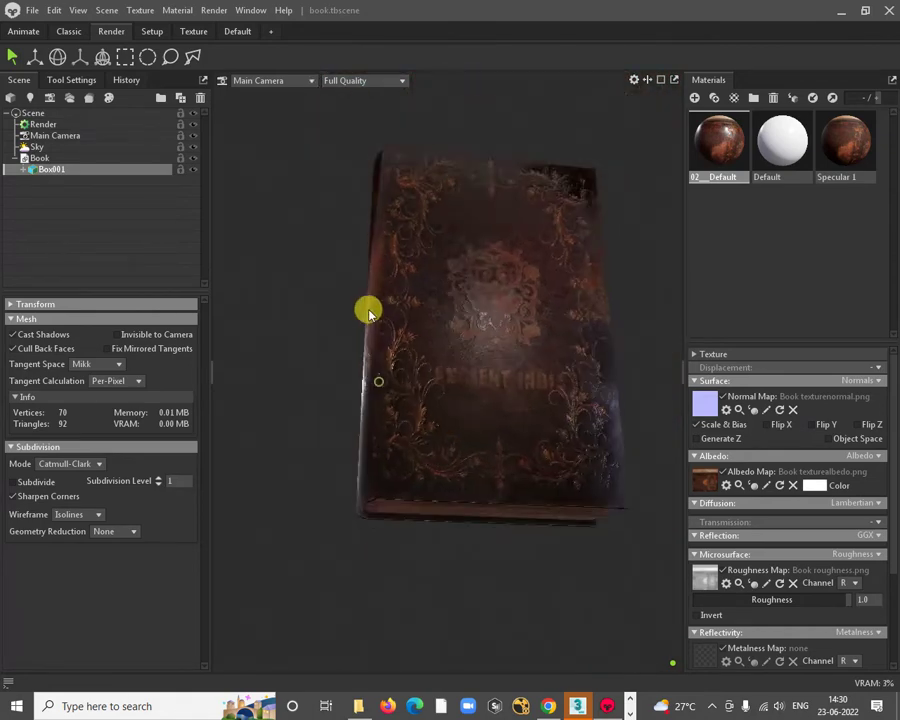
pyautogui.scroll(8, 436, 368)
pyautogui.scroll(-5, 428, 413)
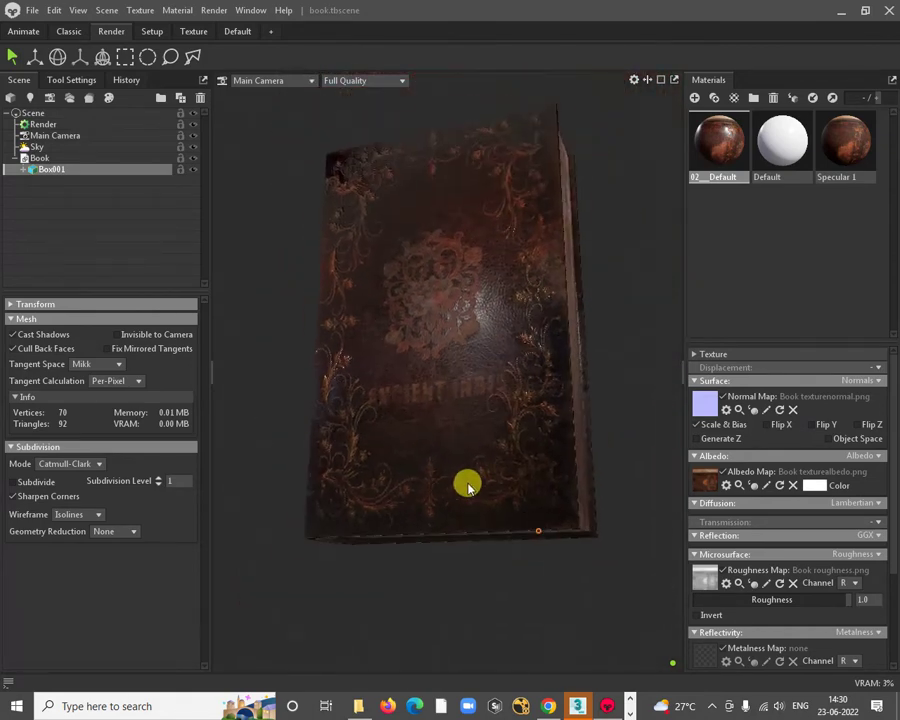
pyautogui.scroll(8, 466, 484)
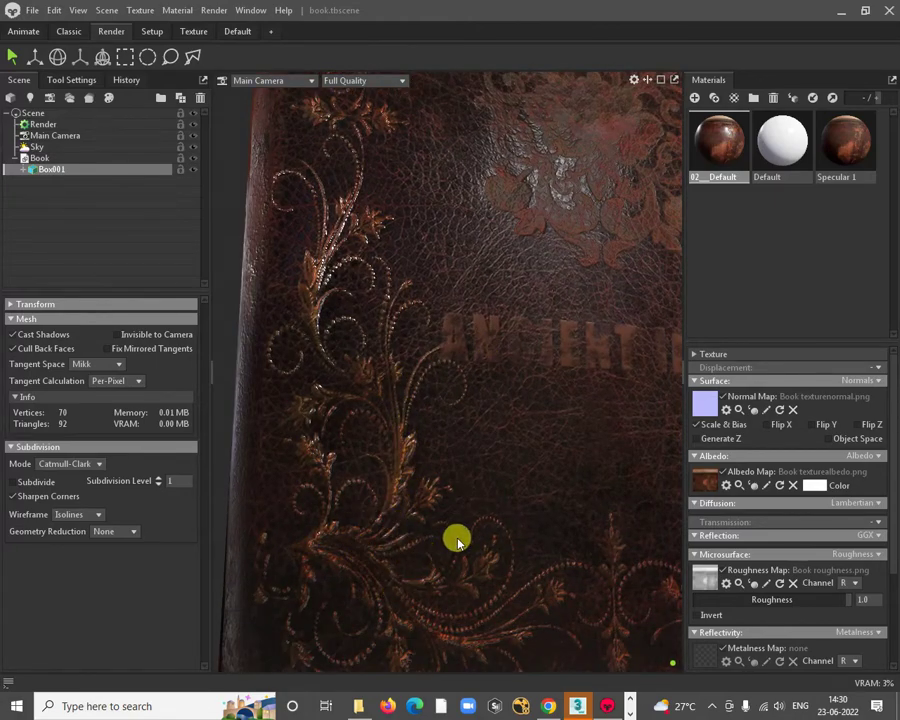
pyautogui.scroll(-5, 380, 433)
pyautogui.scroll(2, 400, 445)
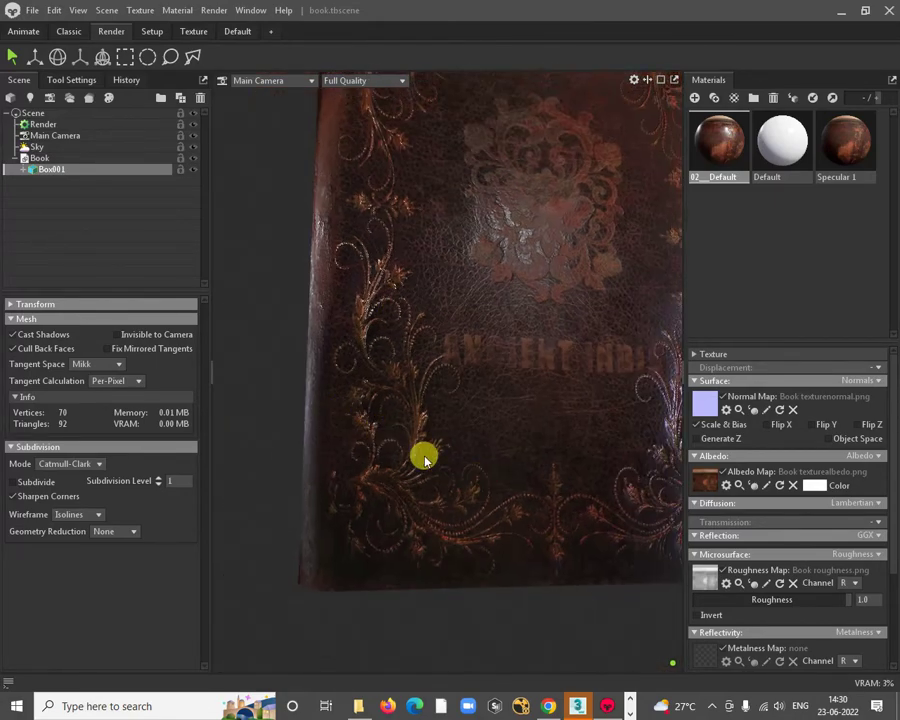
pyautogui.scroll(-4, 408, 420)
pyautogui.scroll(6, 414, 170)
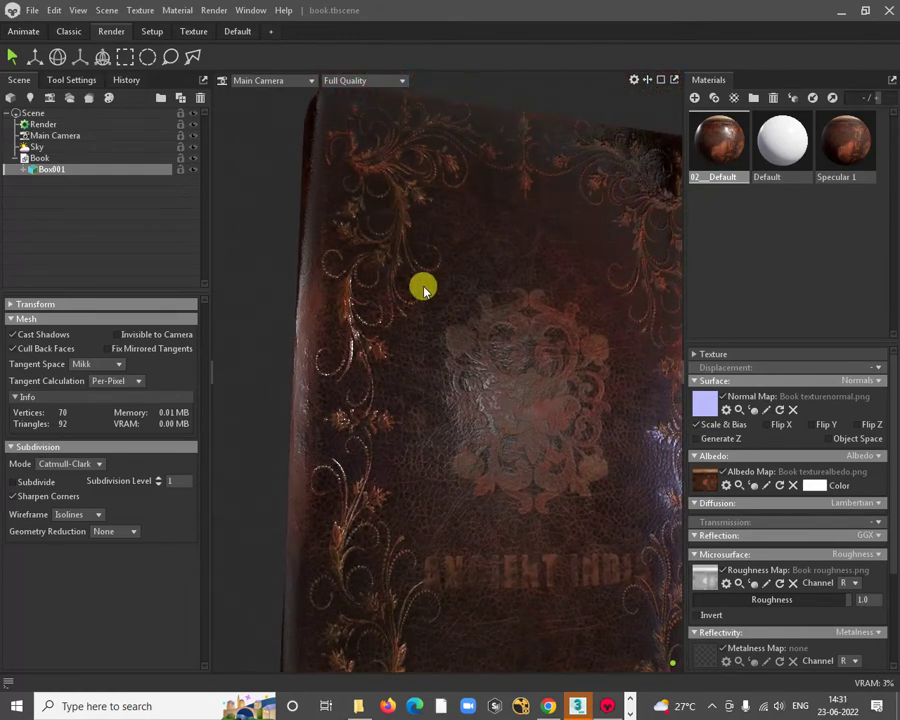
pyautogui.moveTo(422, 285); pyautogui.dragTo(383, 347)
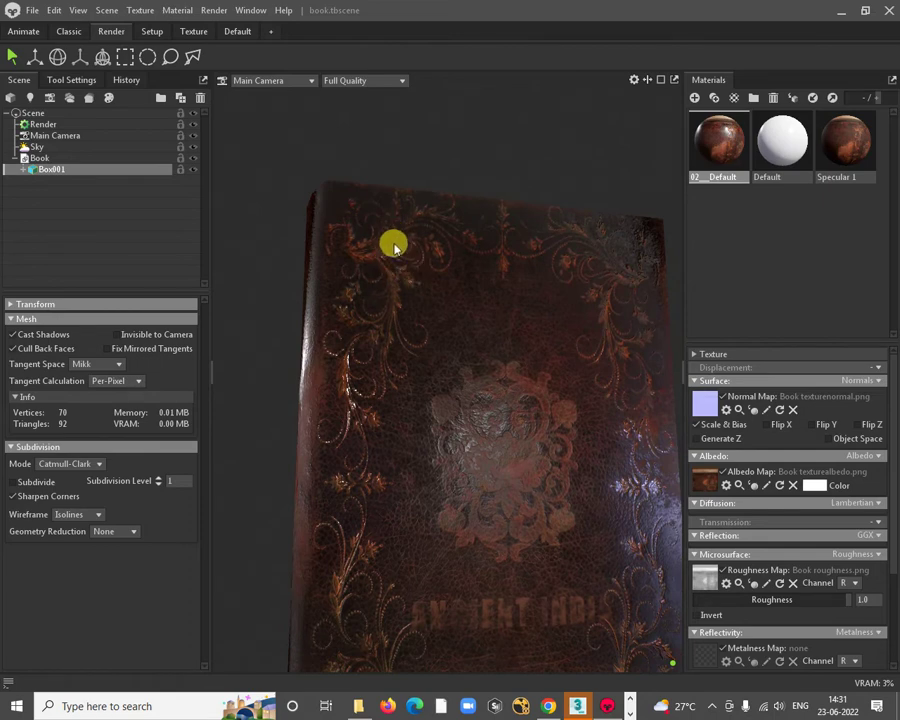
pyautogui.scroll(-3, 462, 438)
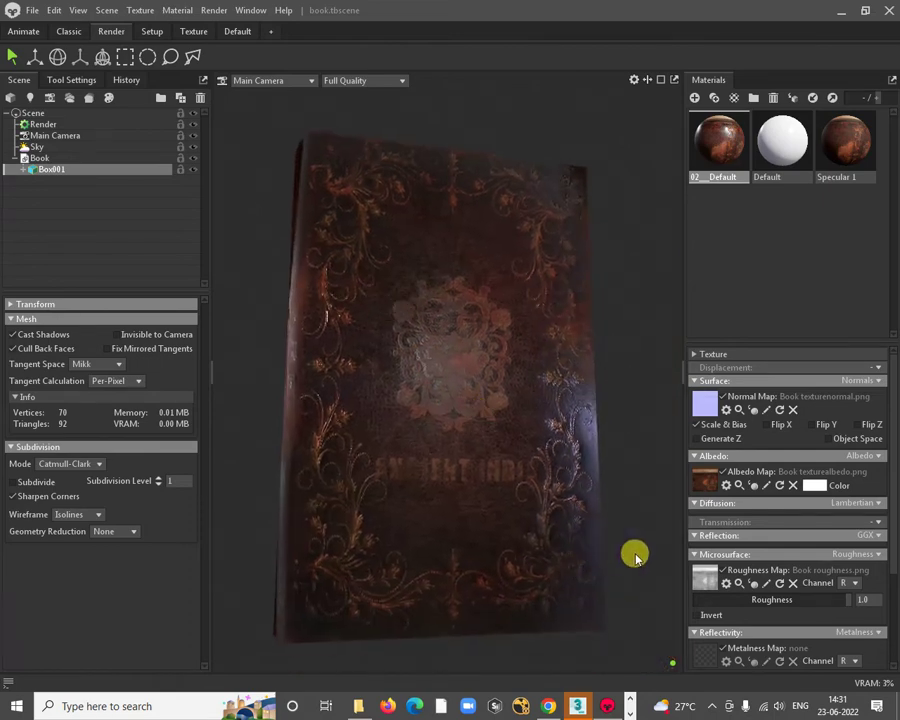
pyautogui.scroll(-2, 785, 585)
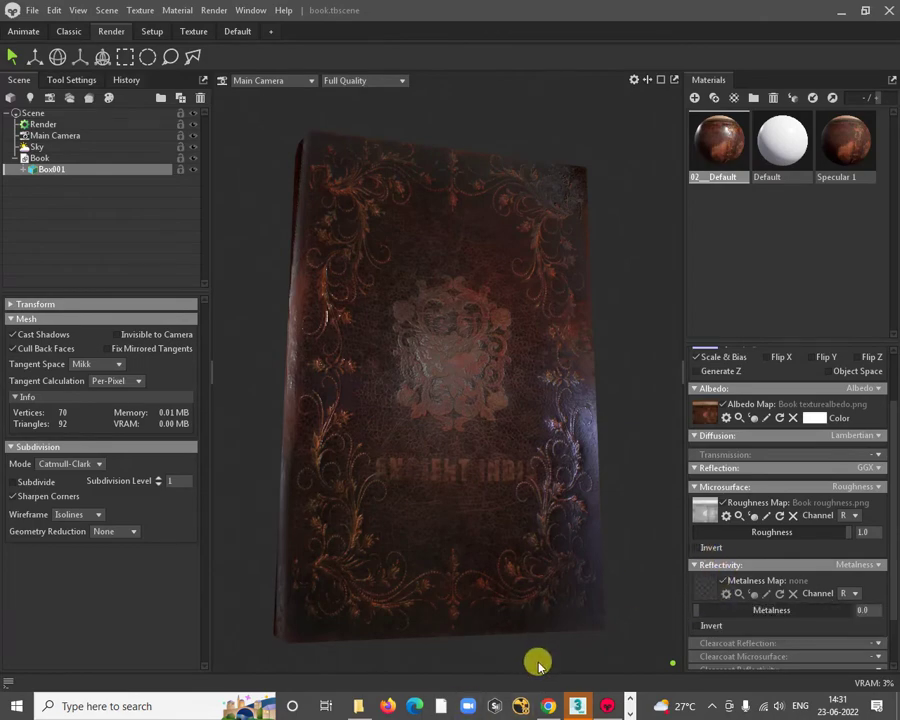
# Step: Switch to Photoshop, collapse the Roughness map group, duplicate it, and hide the original group
pyautogui.hotkey('alt', 'Tab')
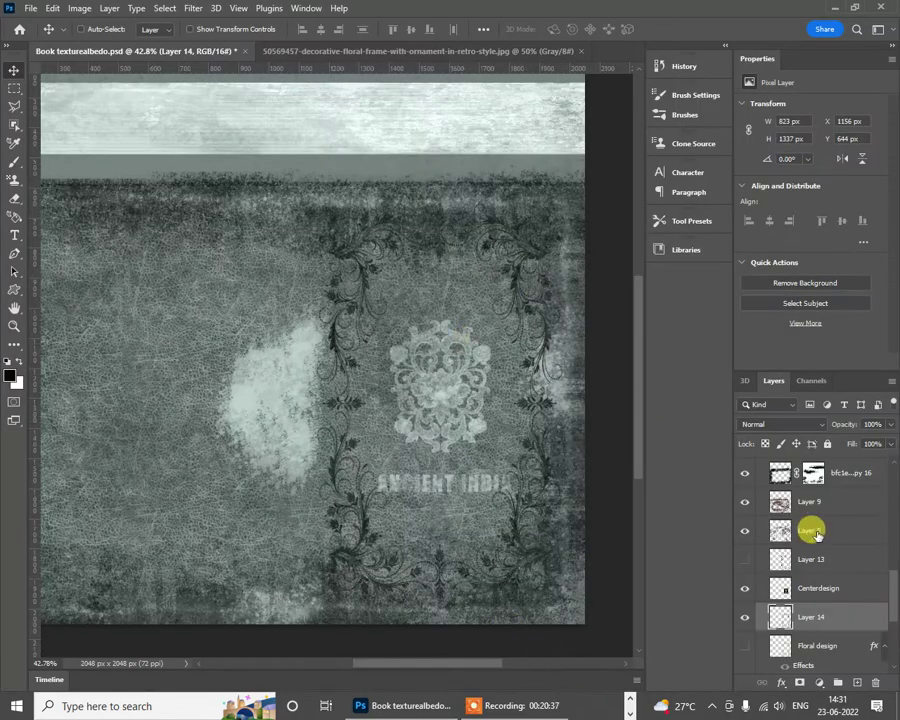
pyautogui.scroll(2, 775, 530)
pyautogui.scroll(5, 780, 525)
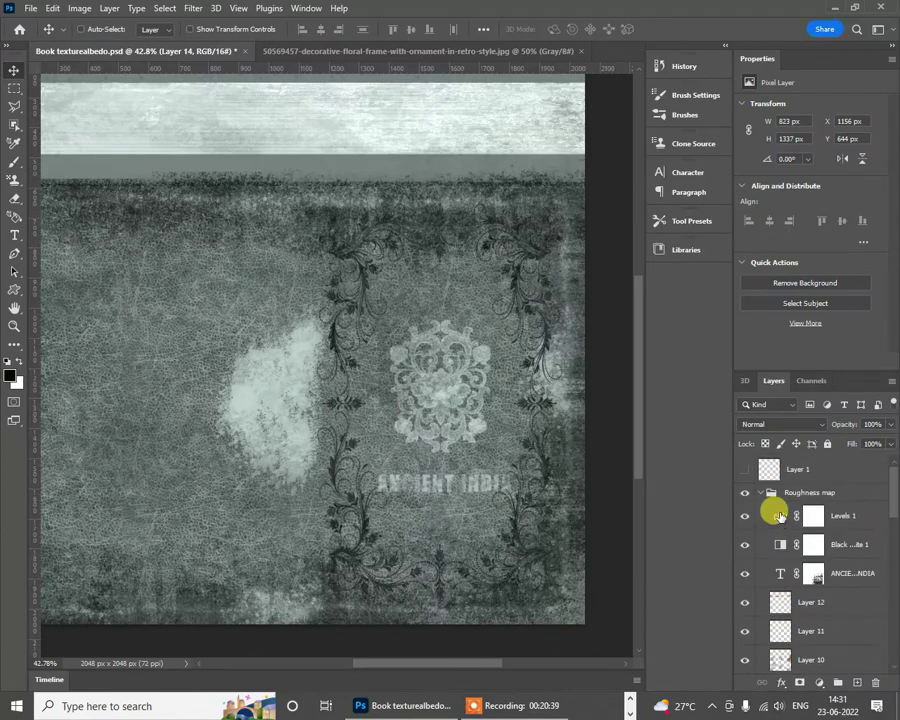
pyautogui.click(760, 494)
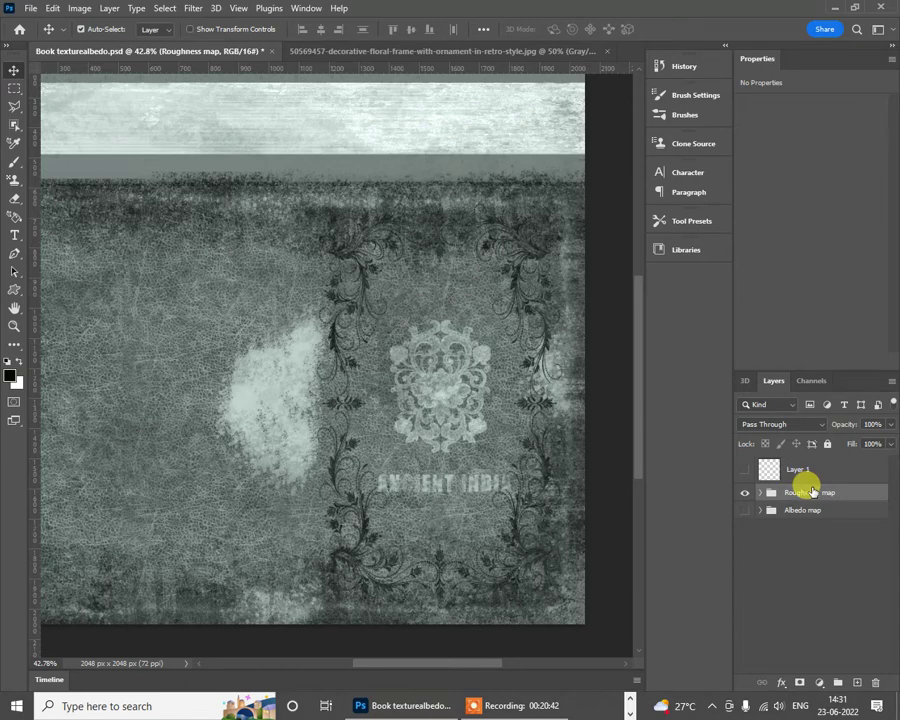
pyautogui.hotkey('ctrl', 'j')
pyautogui.click(745, 510)
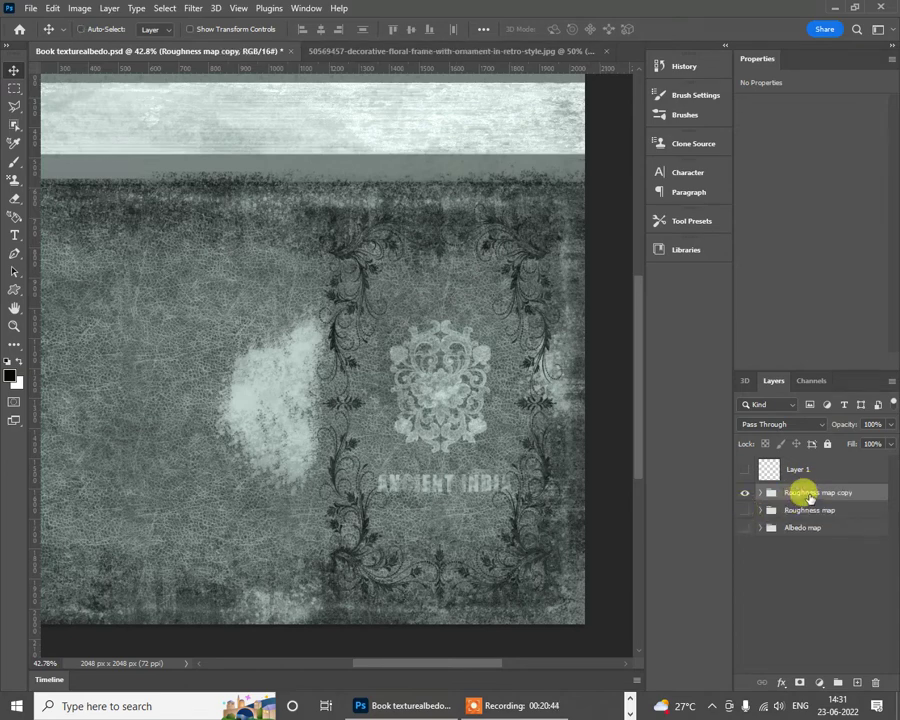
# Step: Rename the duplicated roughness group as Metalness map copy
pyautogui.moveTo(819, 491); pyautogui.dragTo(698, 486)
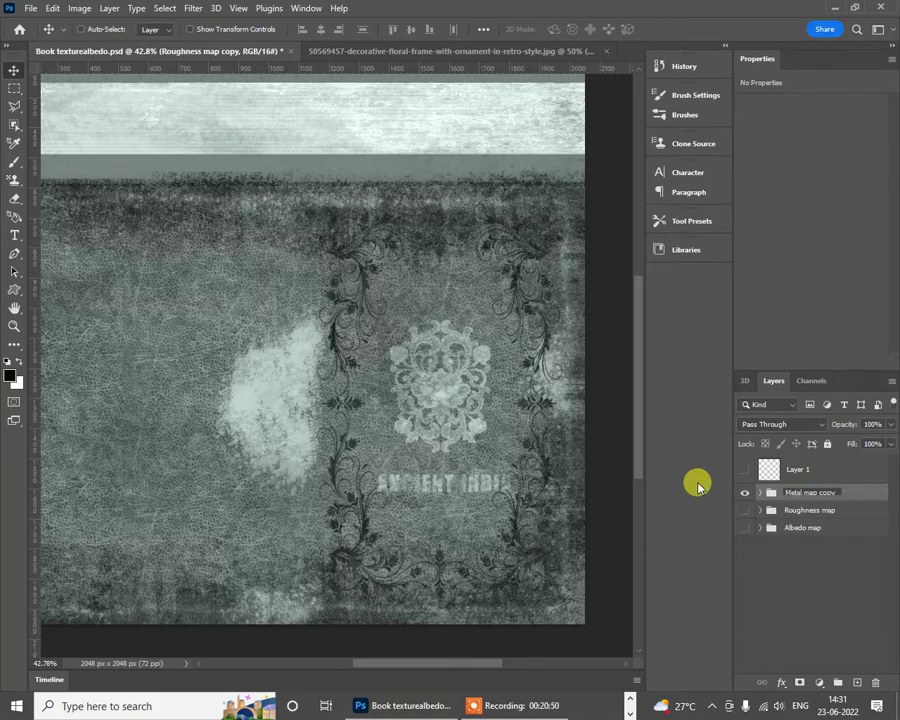
pyautogui.write('Metalness')
pyautogui.press('Return')
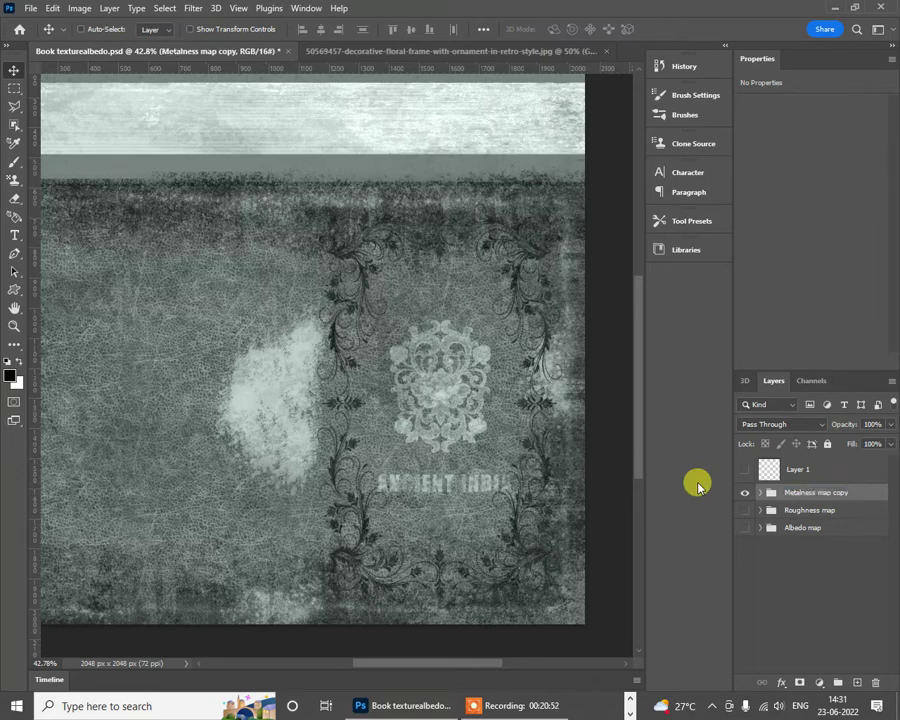
# Step: Add an Invert adjustment layer above Levels 1 inside the Metalness map copy group
pyautogui.click(760, 510)
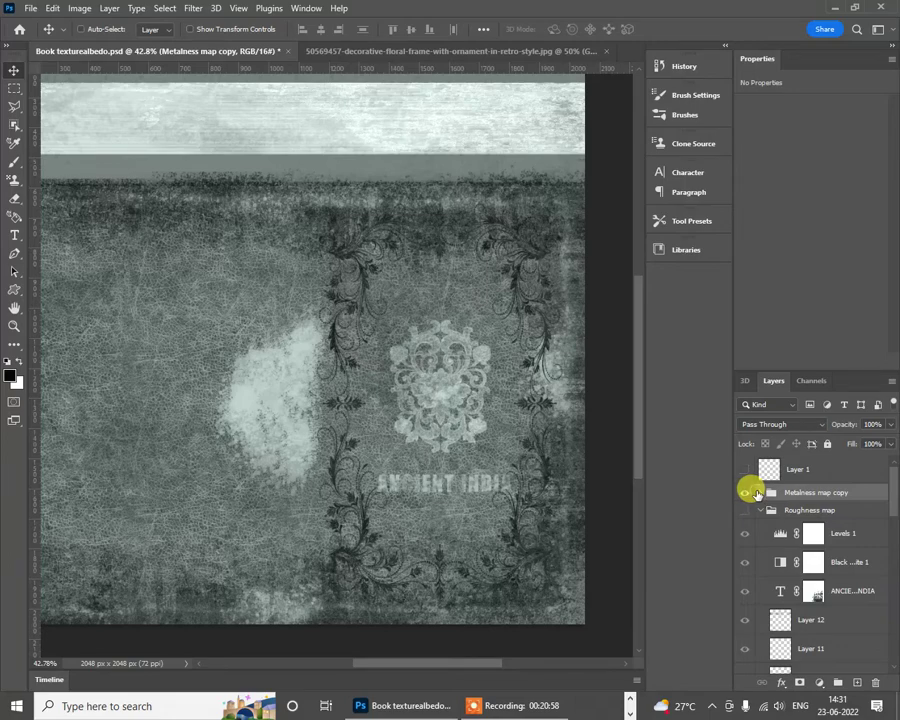
pyautogui.click(758, 494)
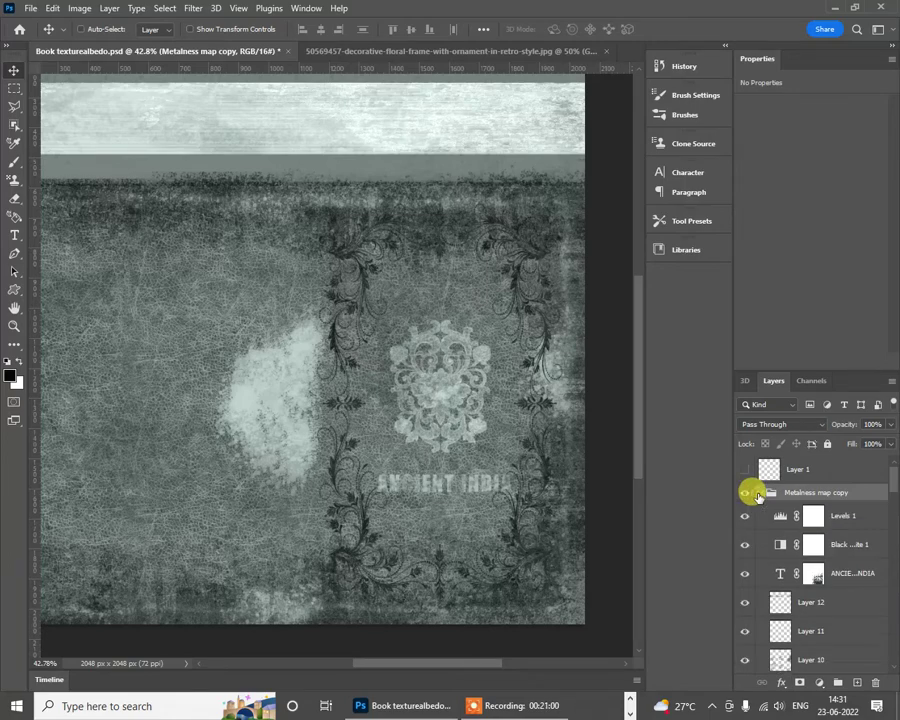
pyautogui.click(840, 517)
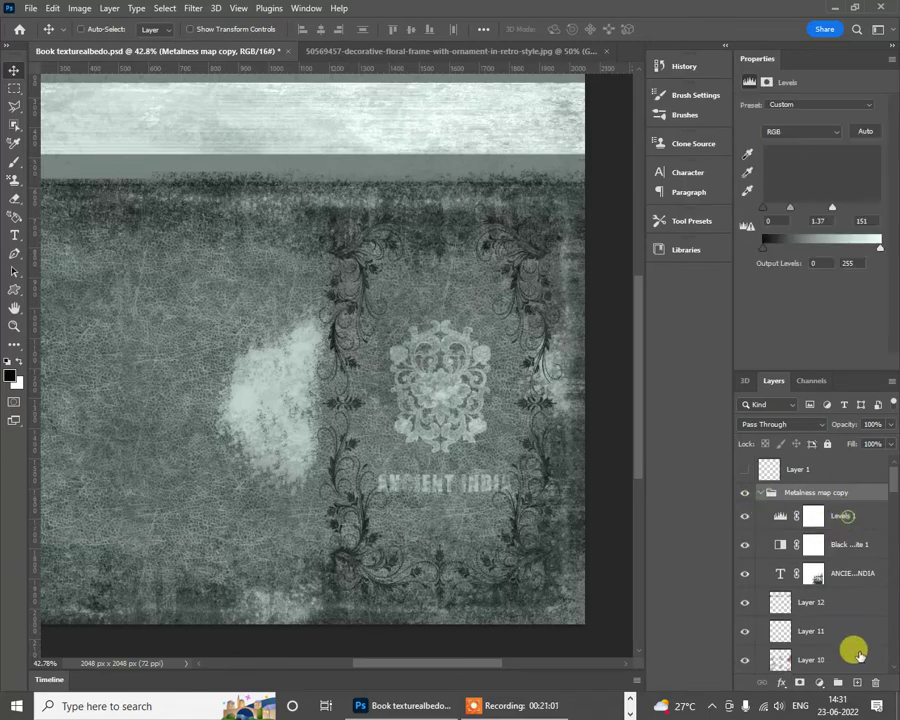
pyautogui.click(816, 683)
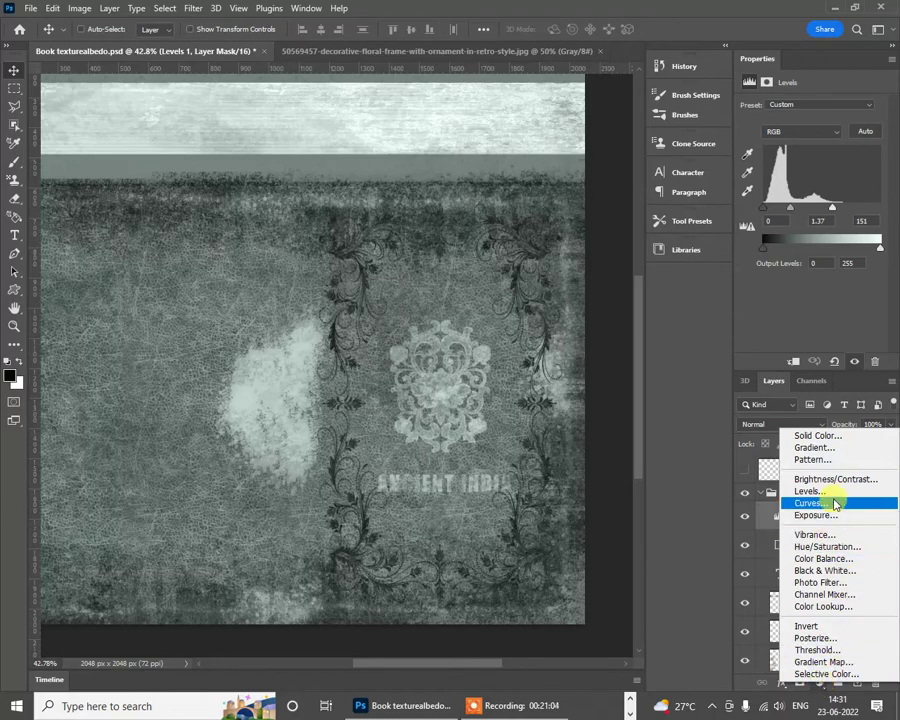
pyautogui.click(818, 626)
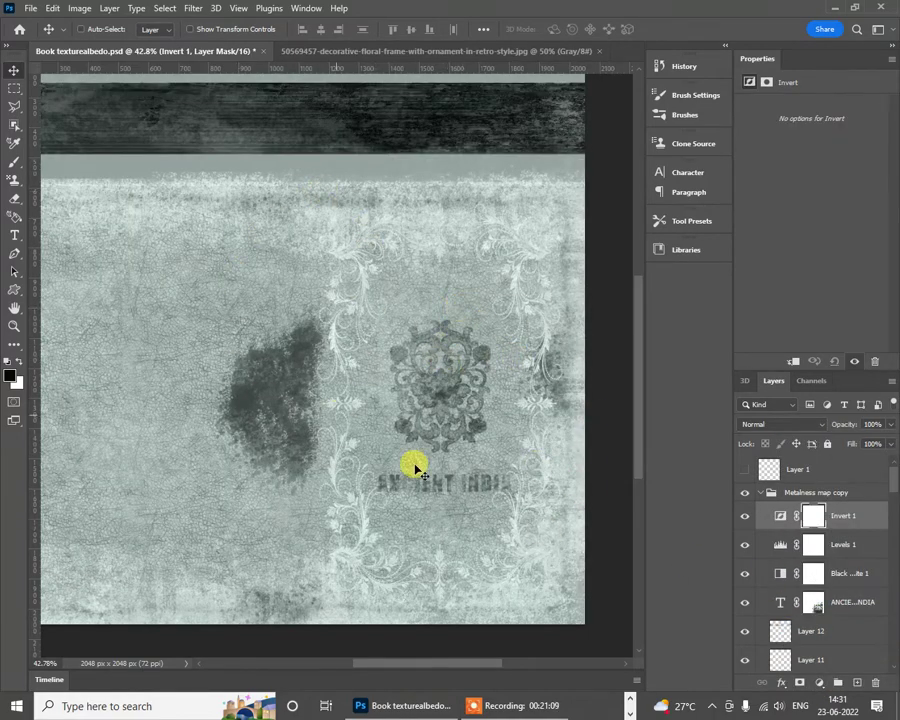
# Step: Export the inverted metalness map as a PNG named Bookmetalness to the Desktop
pyautogui.click(31, 11)
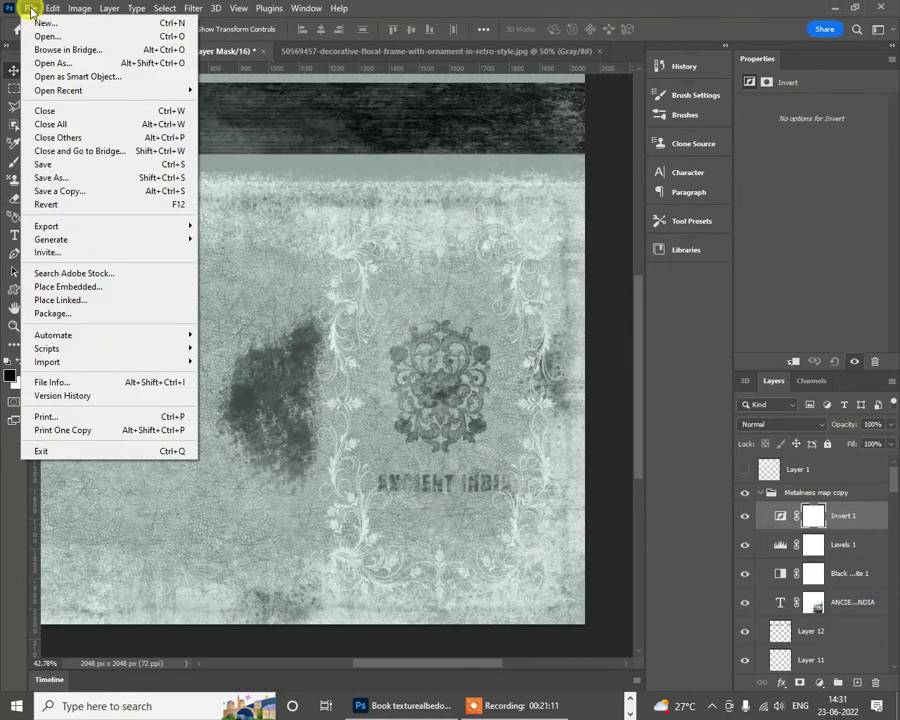
pyautogui.moveTo(90, 226)
pyautogui.click(250, 226)
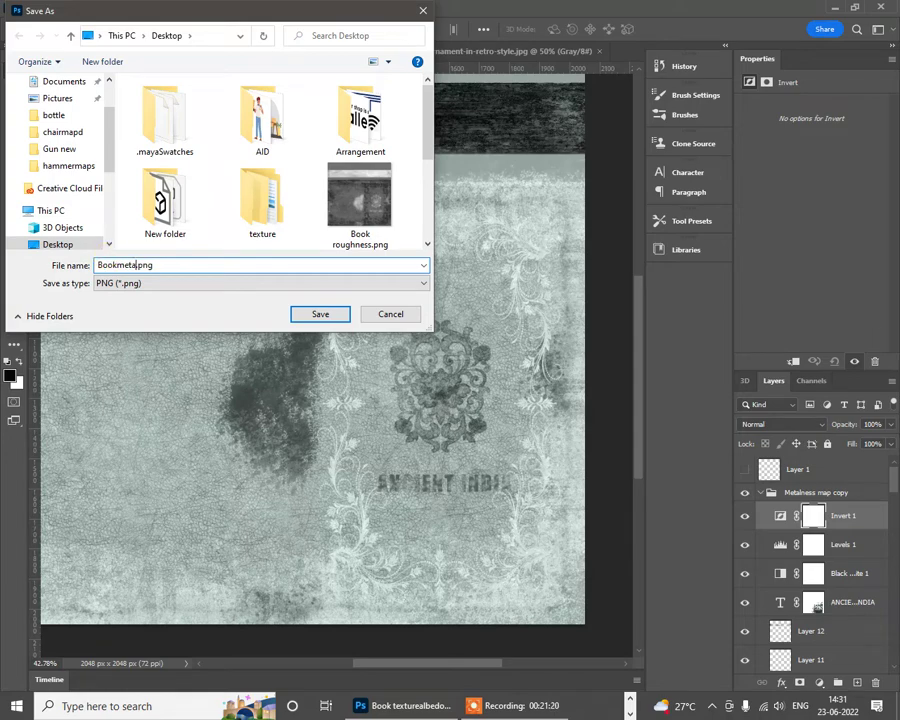
pyautogui.write('ss')
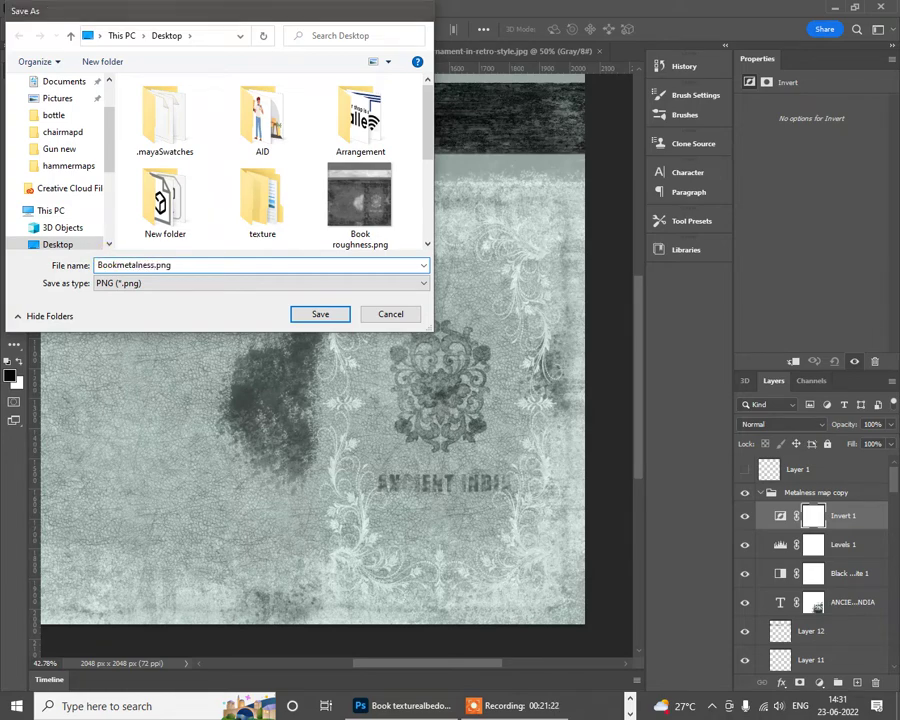
pyautogui.press('Return')
# Step: Switch to Marmoset Toolbag and load Bookmetalness.png from the Desktop as the book material's metalness map
pyautogui.hotkey('alt', 'Tab')
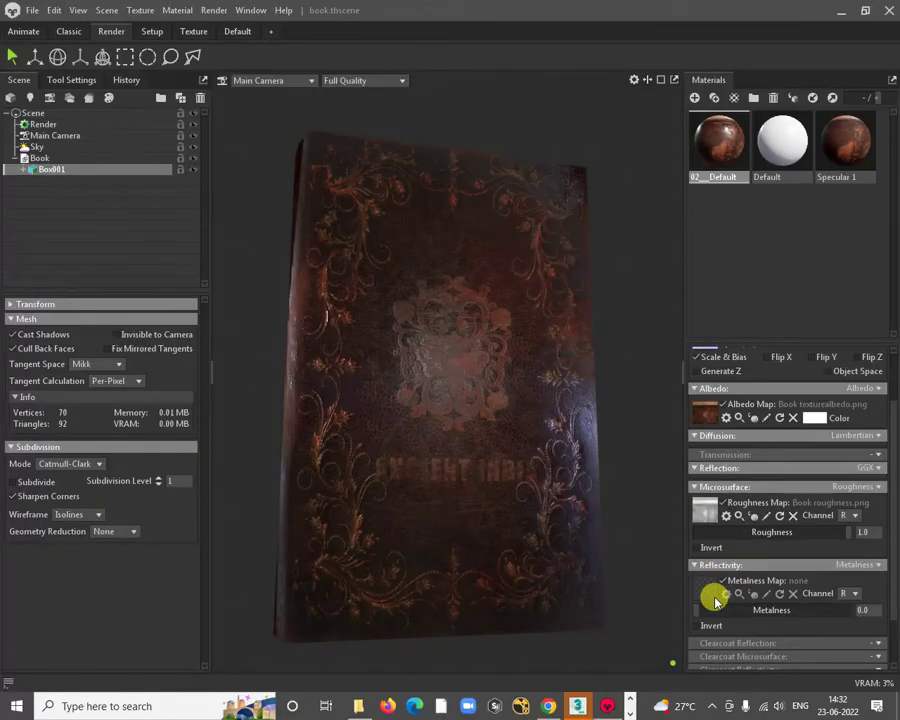
pyautogui.click(708, 591)
pyautogui.scroll(-1, 282, 235)
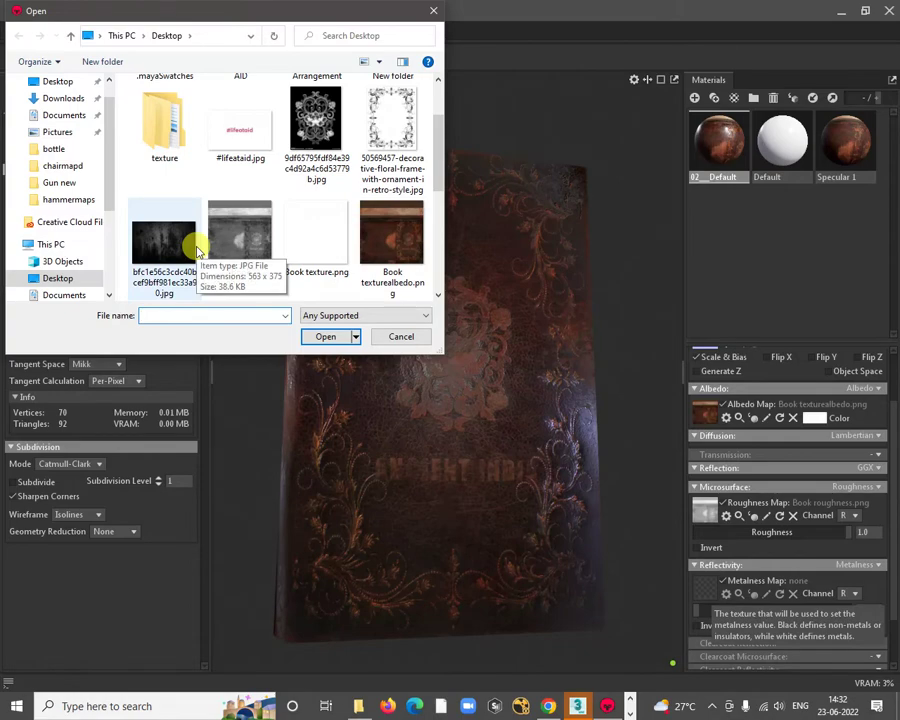
pyautogui.scroll(-2, 303, 203)
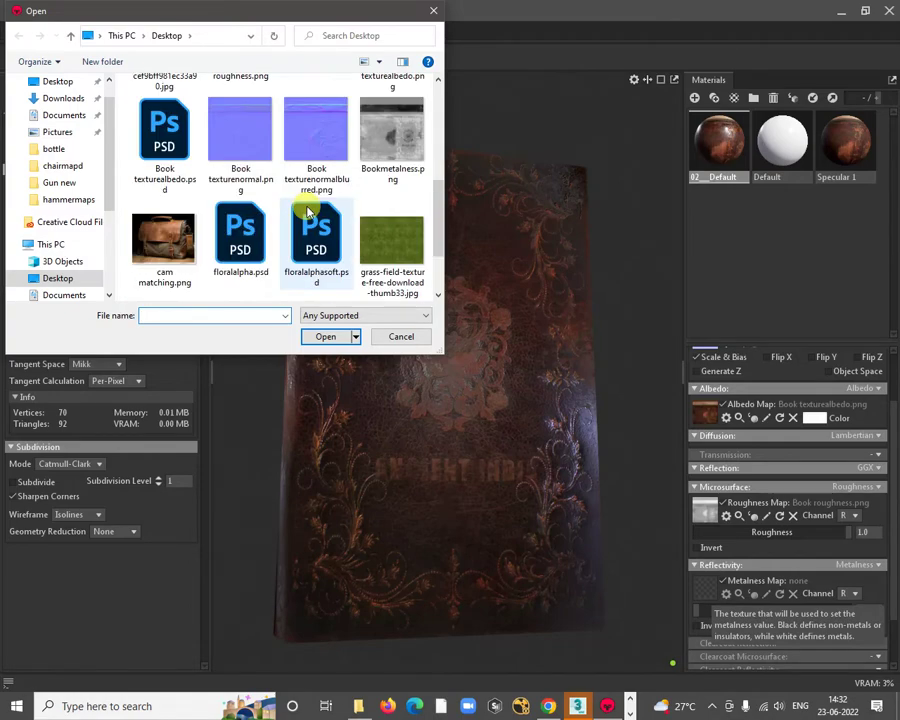
pyautogui.doubleClick(396, 138)
# Step: Examine the metallic effect on the cover's floral border and centre emblem from several angles and distances, testing the metalness strength and leaving it at 1.0
pyautogui.scroll(5, 528, 322)
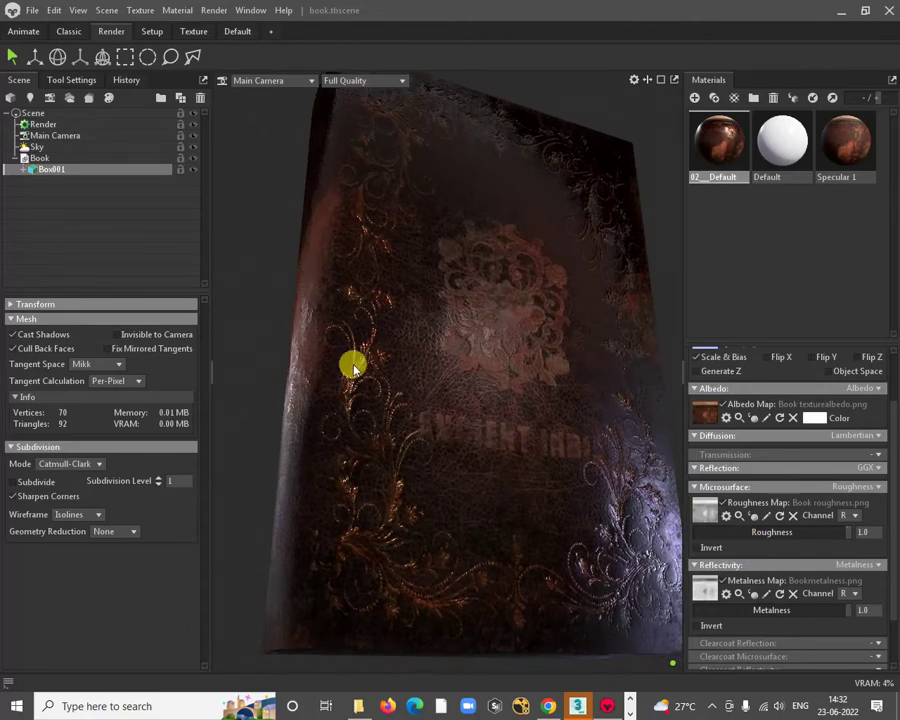
pyautogui.moveTo(352, 281); pyautogui.dragTo(369, 423)
pyautogui.scroll(5, 369, 423)
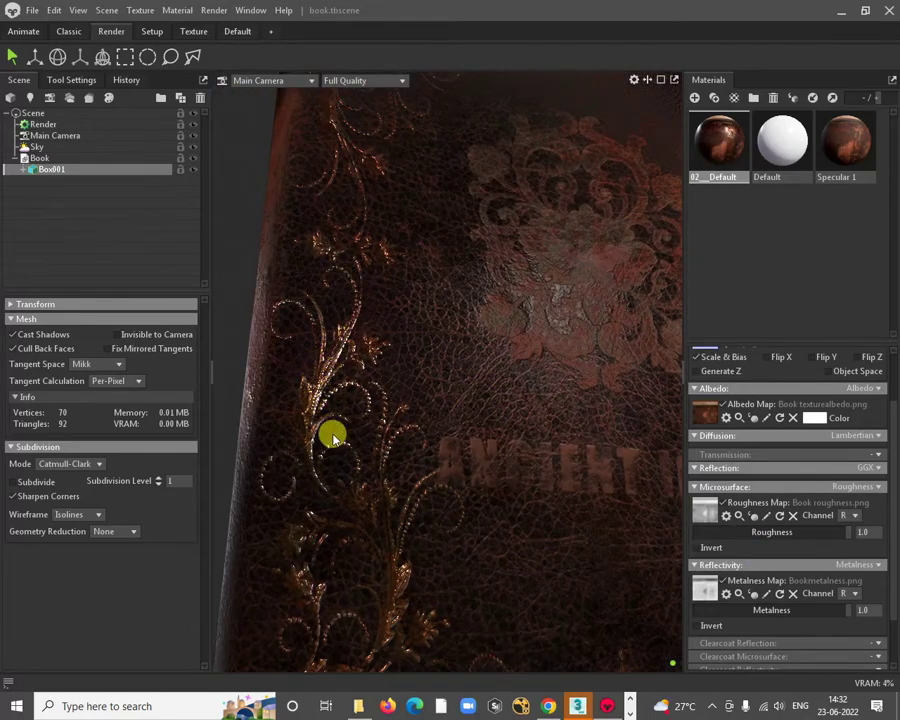
pyautogui.scroll(5, 337, 385)
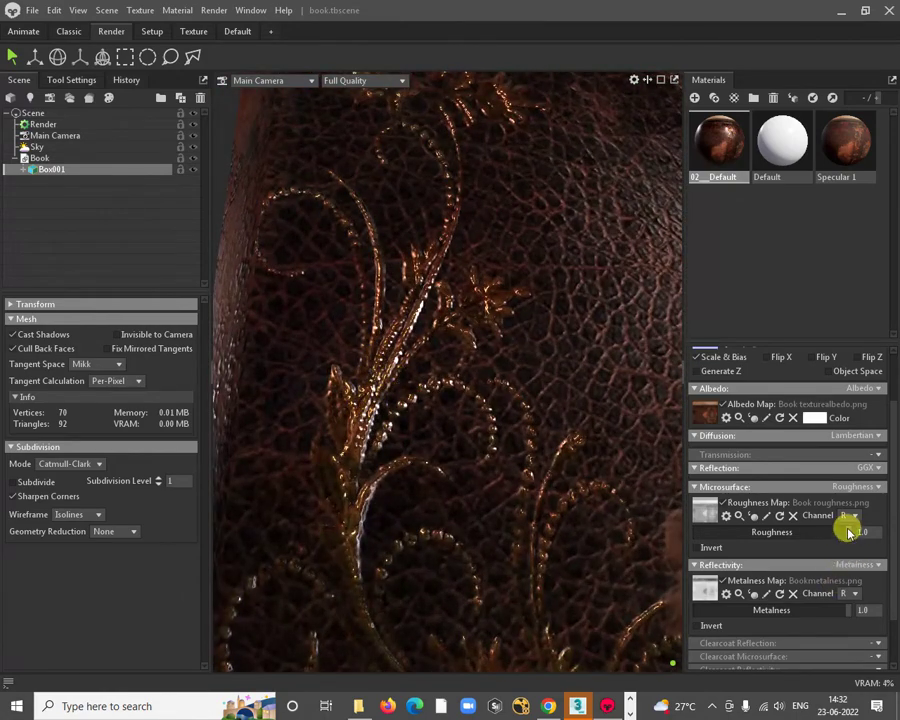
pyautogui.moveTo(840, 607)
pyautogui.mouseDown()
pyautogui.moveTo(626, 601)
pyautogui.moveTo(887, 584)
pyautogui.mouseUp()
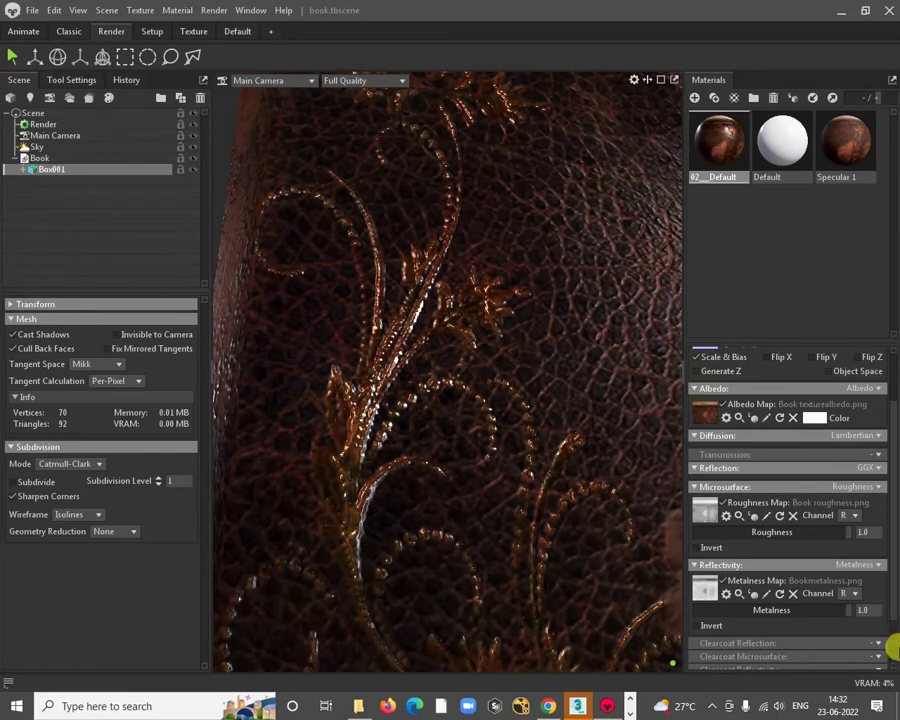
pyautogui.scroll(-3, 303, 368)
pyautogui.moveTo(303, 368); pyautogui.dragTo(434, 500)
pyautogui.scroll(3, 470, 390)
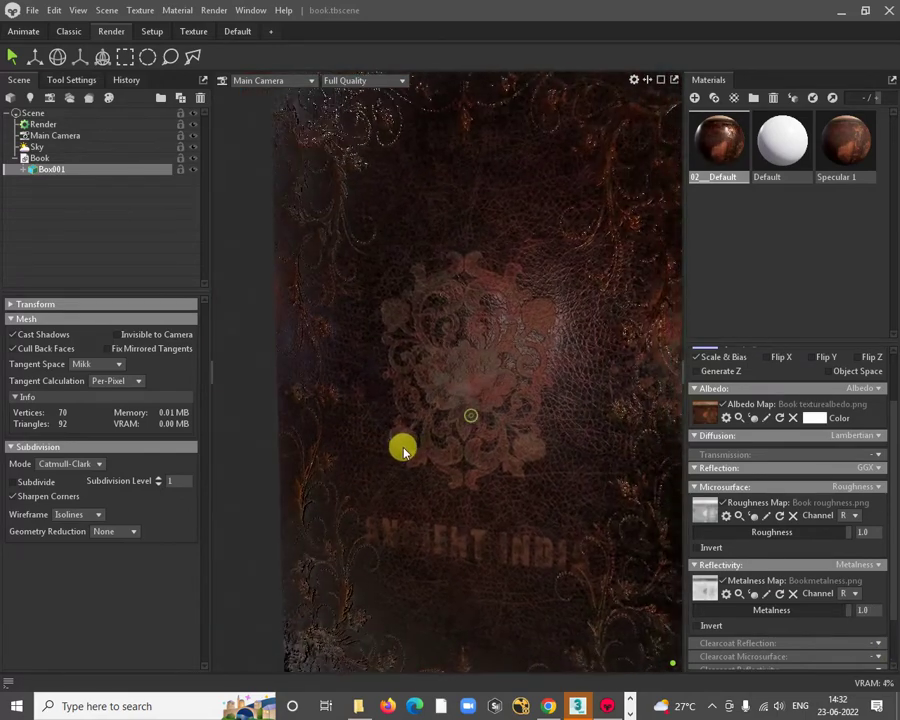
pyautogui.scroll(-3, 402, 374)
pyautogui.scroll(3, 408, 390)
pyautogui.moveTo(408, 390); pyautogui.dragTo(428, 364)
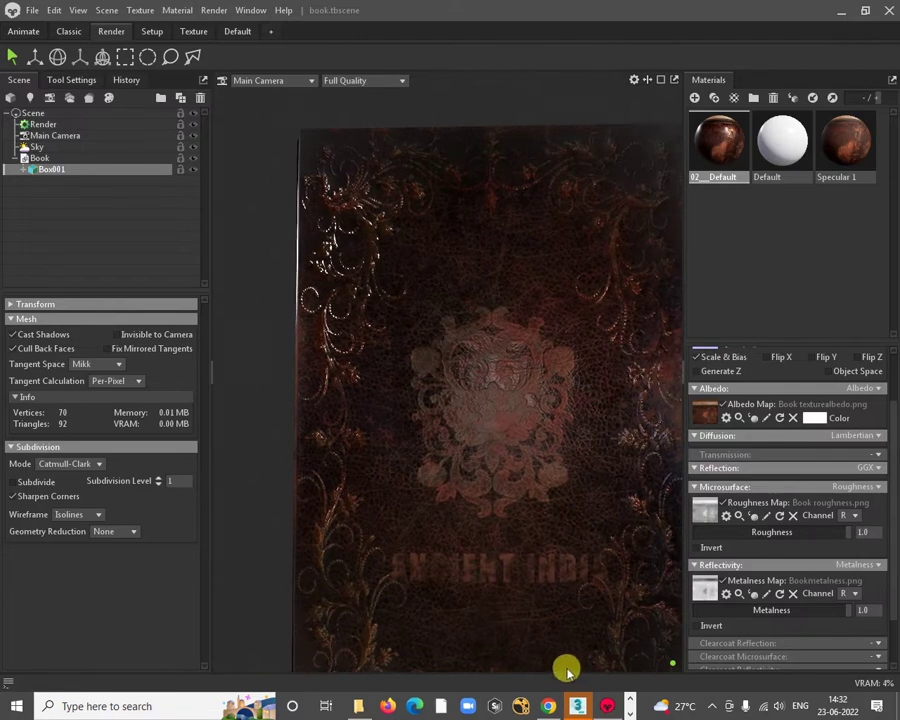
# Step: Switch to Photoshop and look through the layers inside the Metalness map copy group, down to the Centerdesign and Floral design layers
pyautogui.hotkey('alt', 'Tab')
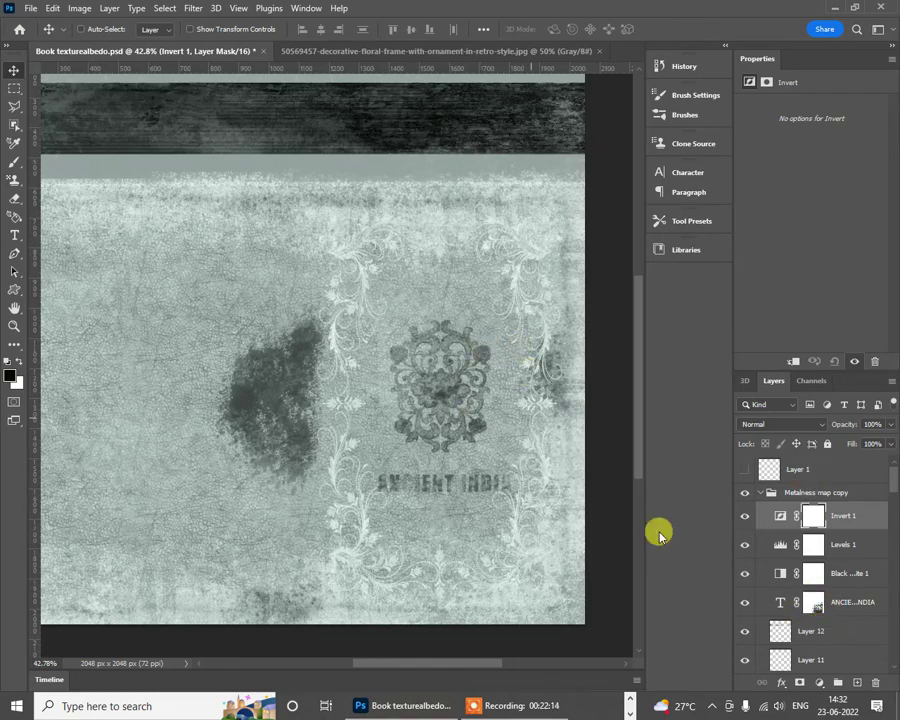
pyautogui.scroll(-3, 796, 590)
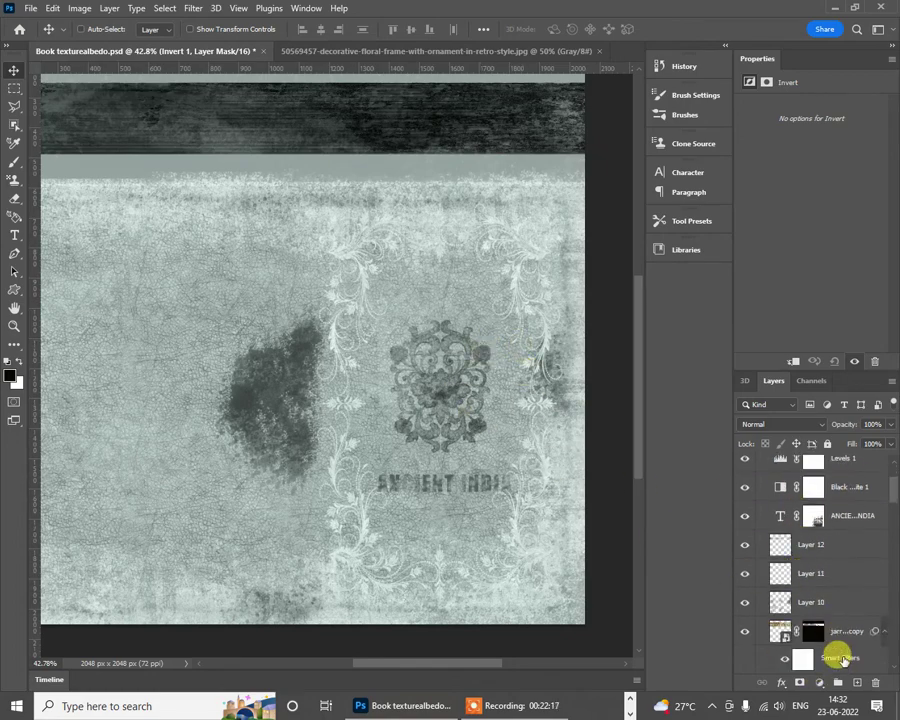
pyautogui.scroll(-5, 843, 658)
pyautogui.scroll(5, 837, 615)
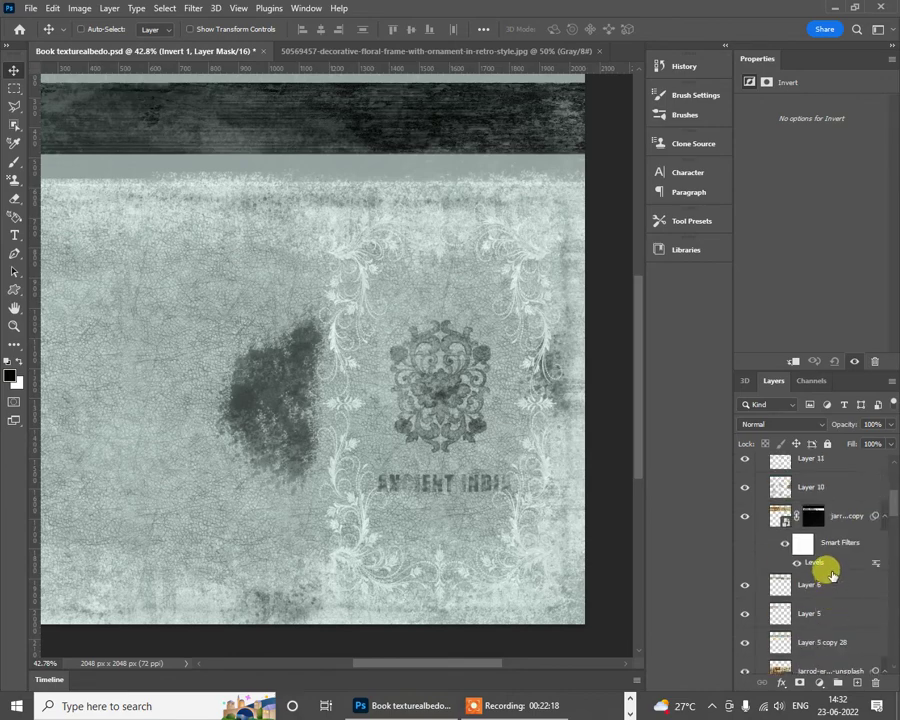
pyautogui.scroll(2, 843, 622)
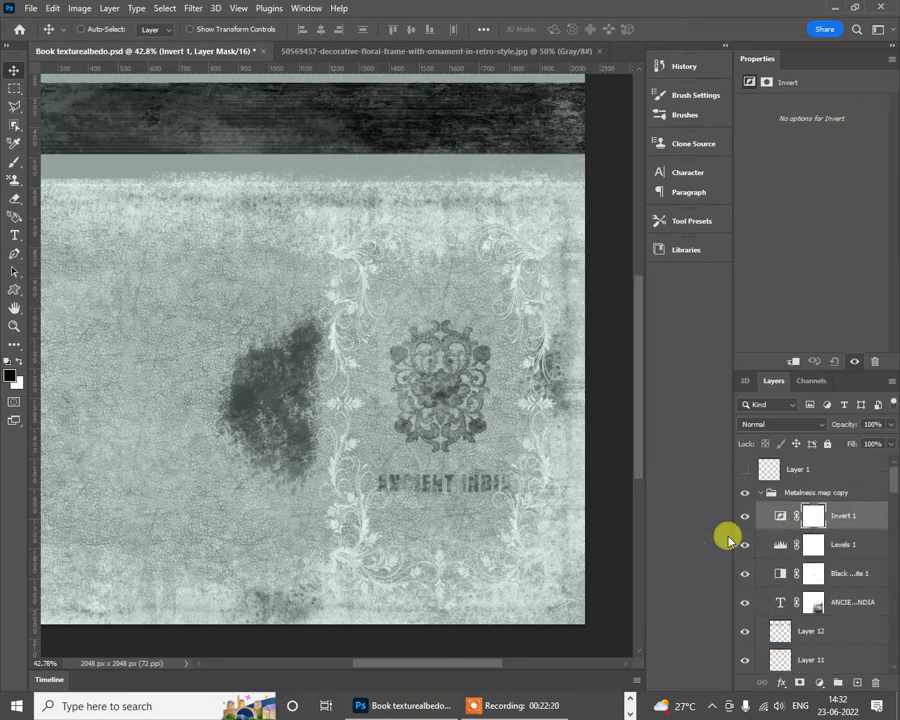
pyautogui.scroll(-5, 825, 597)
pyautogui.scroll(-5, 825, 597)
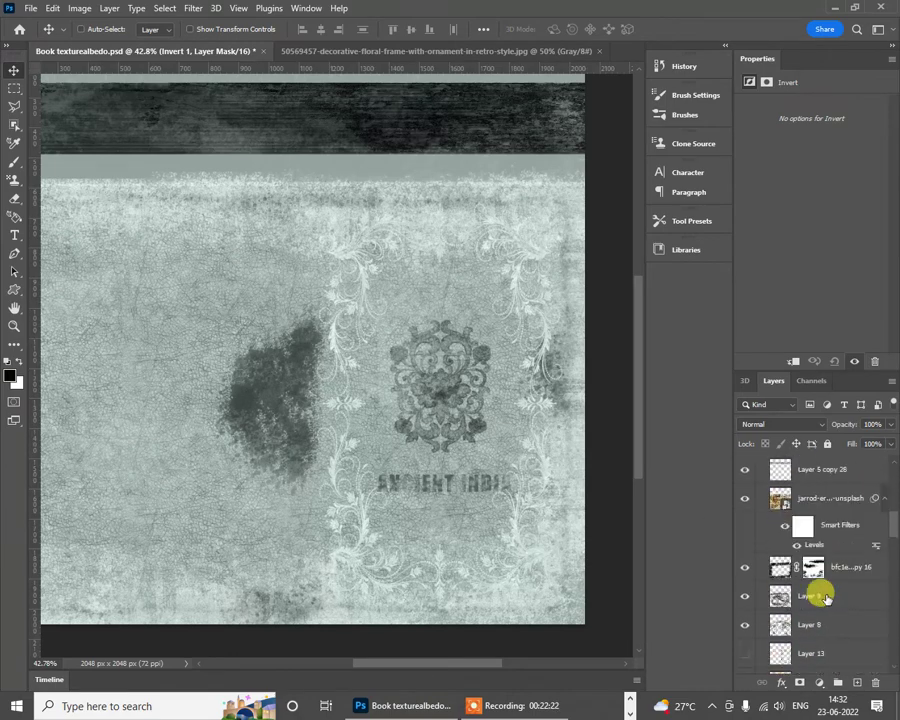
pyautogui.scroll(-3, 823, 597)
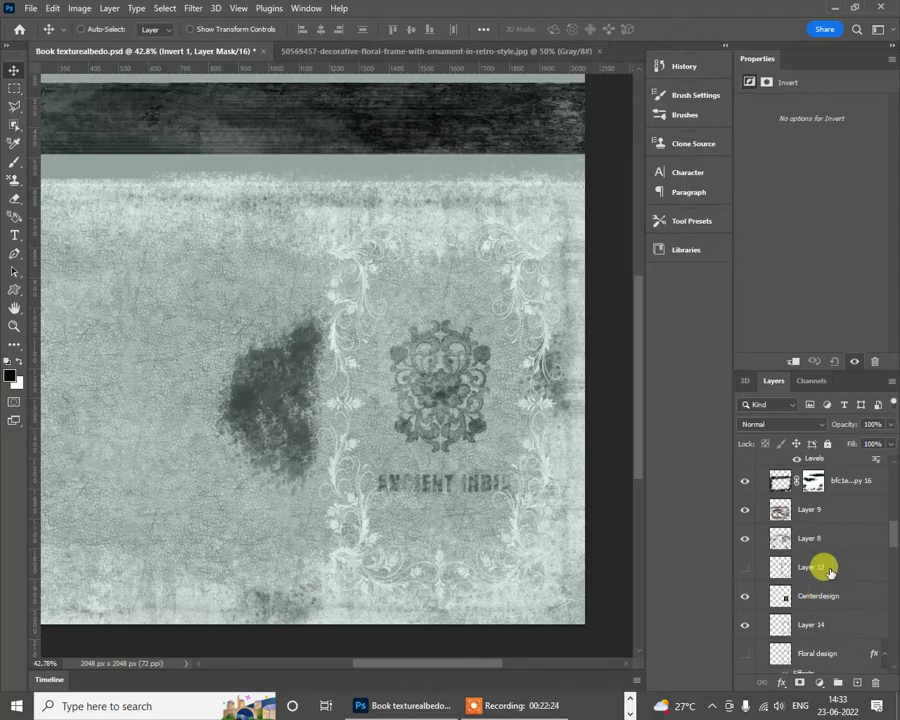
pyautogui.scroll(3, 833, 590)
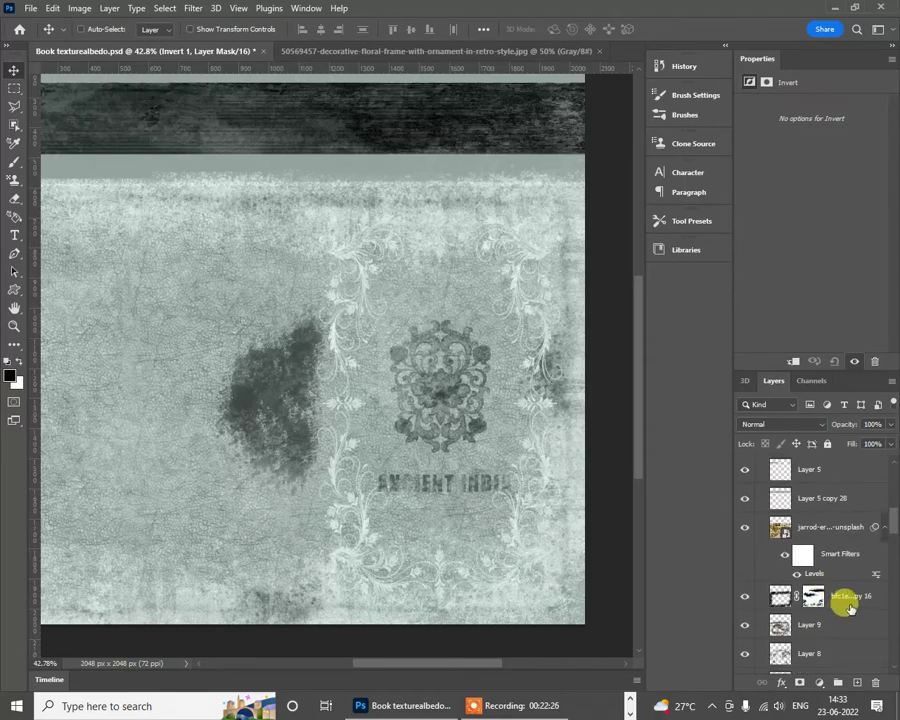
pyautogui.scroll(3, 846, 600)
pyautogui.scroll(10, 846, 620)
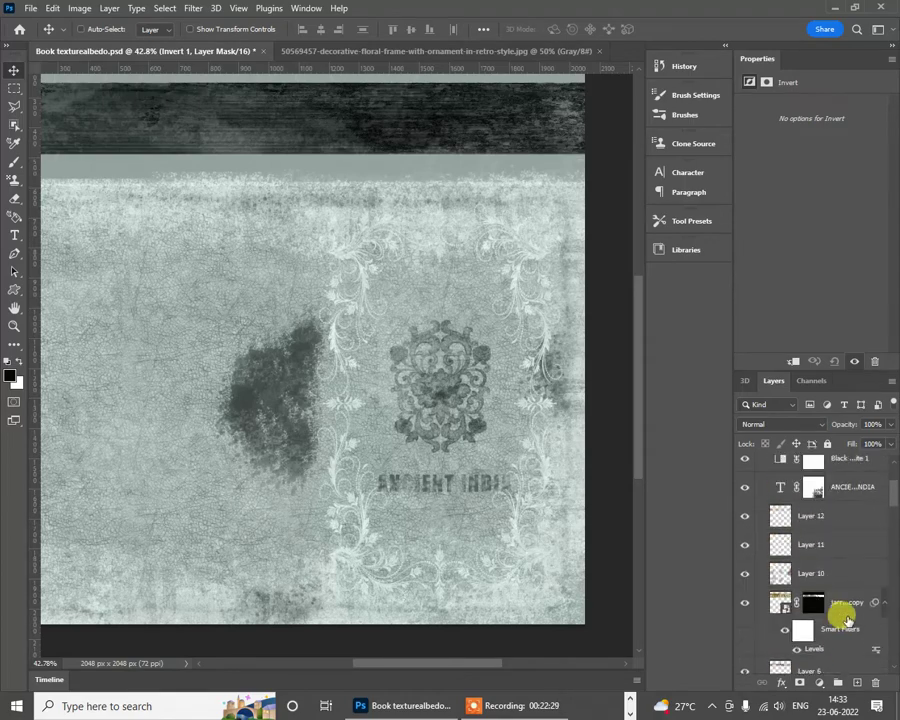
pyautogui.scroll(-10, 846, 620)
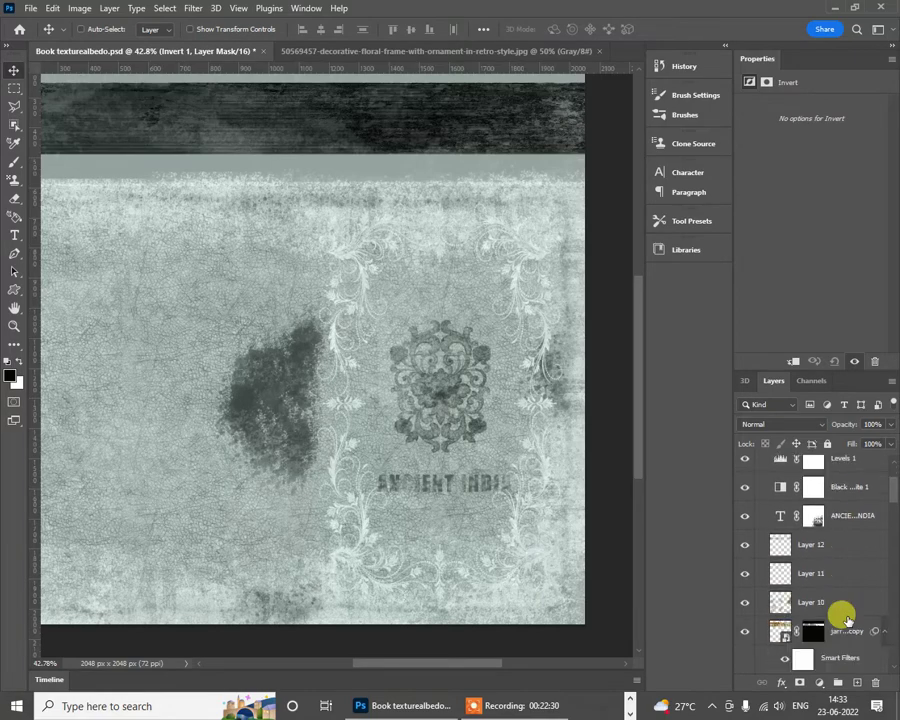
# Step: Look through the layer stack and collapse the Roughness map group
pyautogui.scroll(-8, 846, 620)
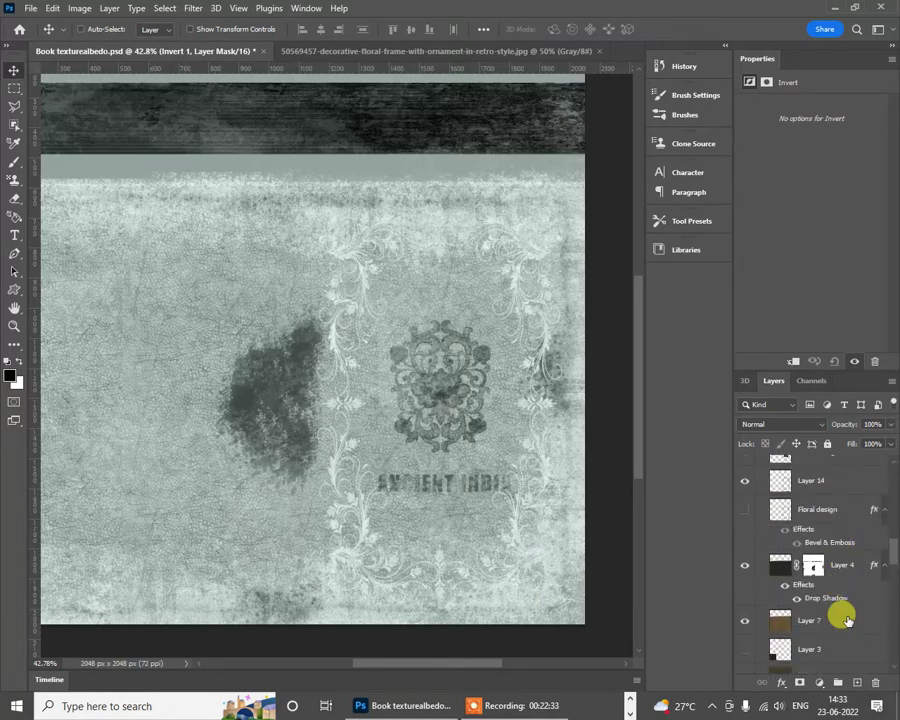
pyautogui.scroll(-1, 846, 620)
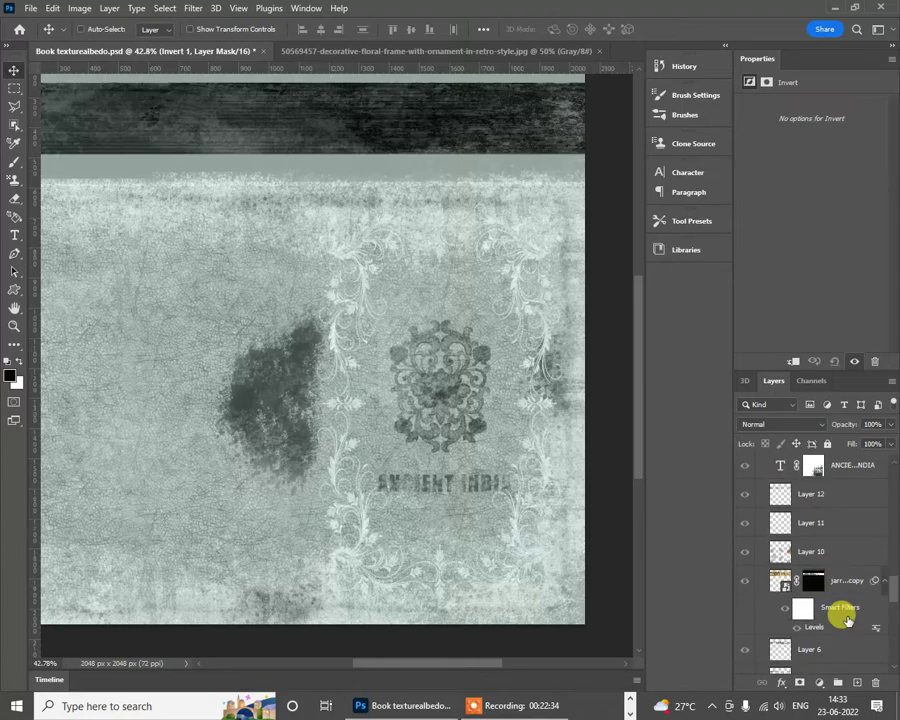
pyautogui.scroll(-3, 844, 600)
pyautogui.scroll(-7, 844, 600)
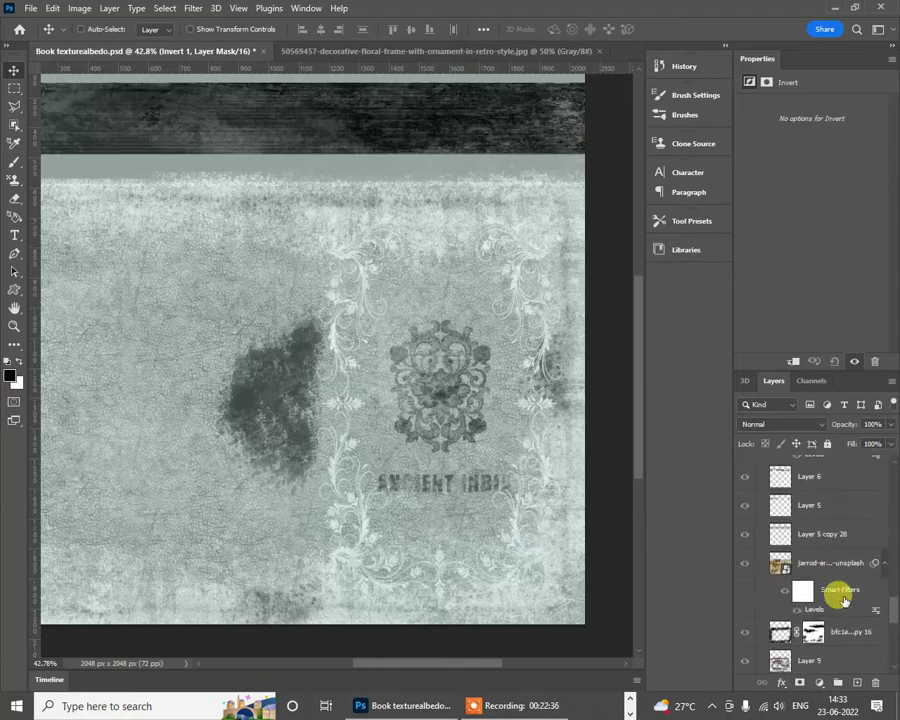
pyautogui.scroll(-4, 843, 600)
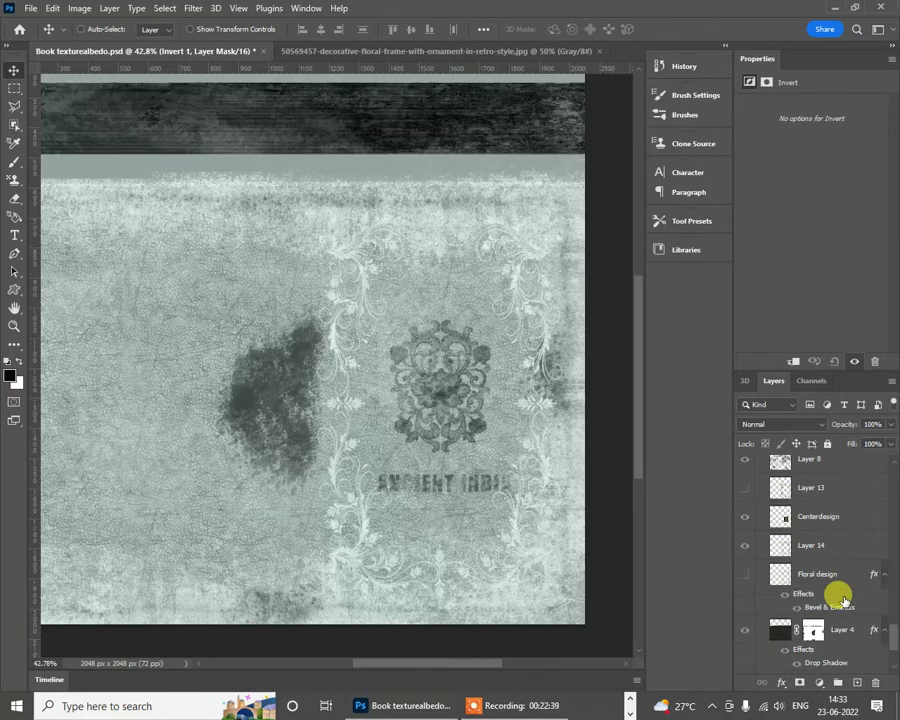
pyautogui.scroll(10, 830, 560)
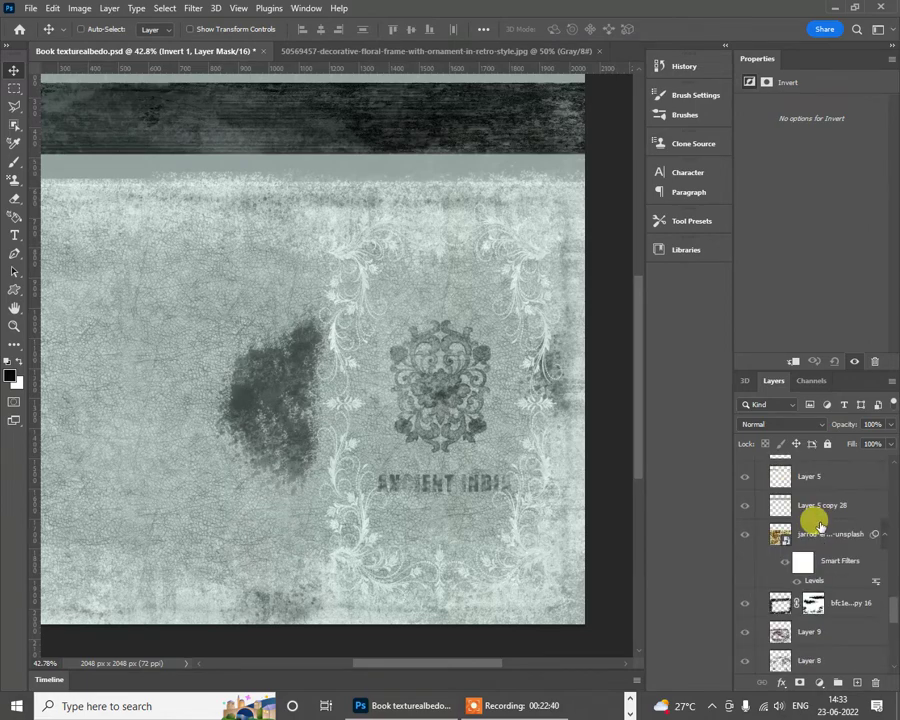
pyautogui.scroll(8, 818, 526)
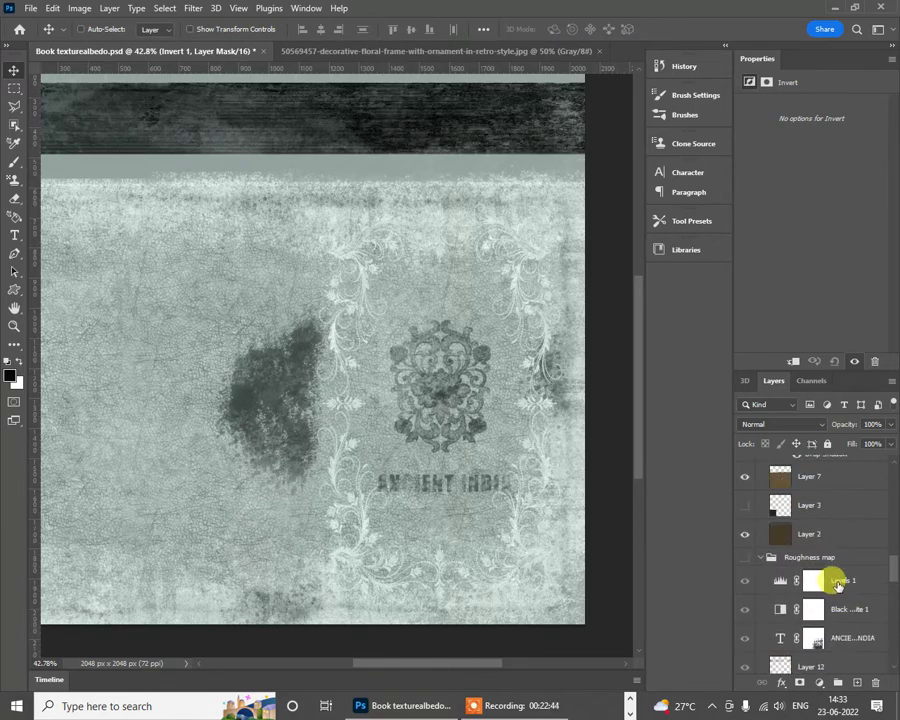
pyautogui.scroll(2, 830, 580)
pyautogui.click(759, 616)
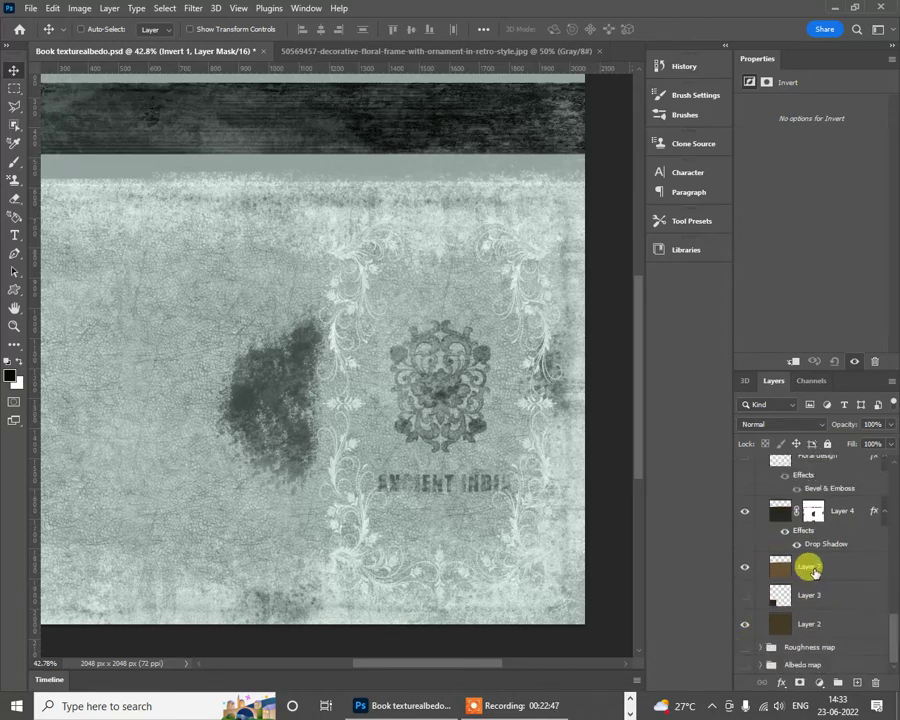
# Step: Rename Layer 14, directly above the hidden Floral design layer, as Floral design
pyautogui.scroll(10, 815, 568)
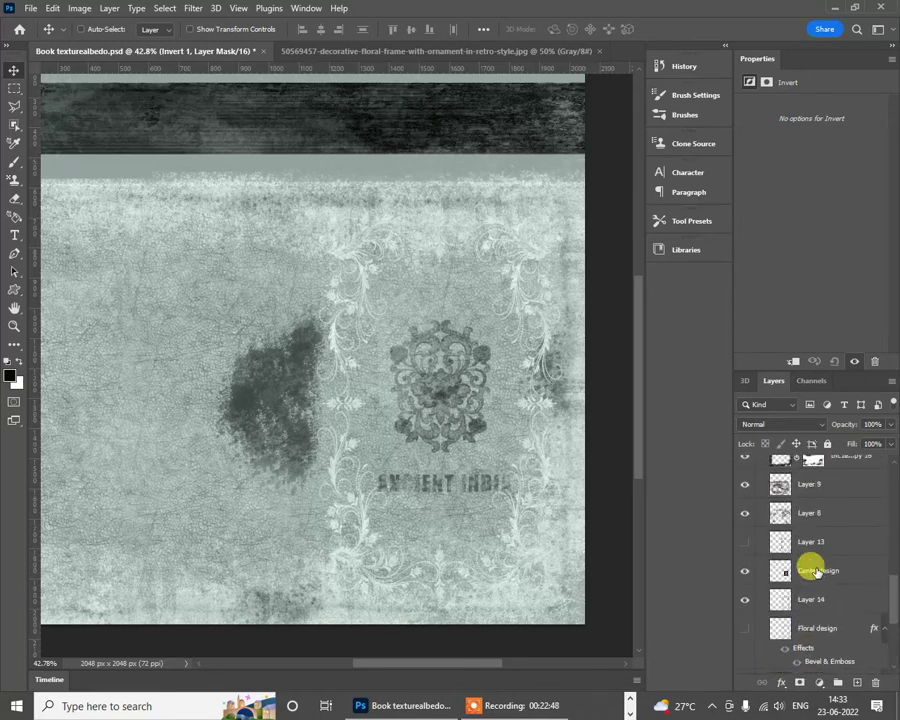
pyautogui.scroll(6, 815, 566)
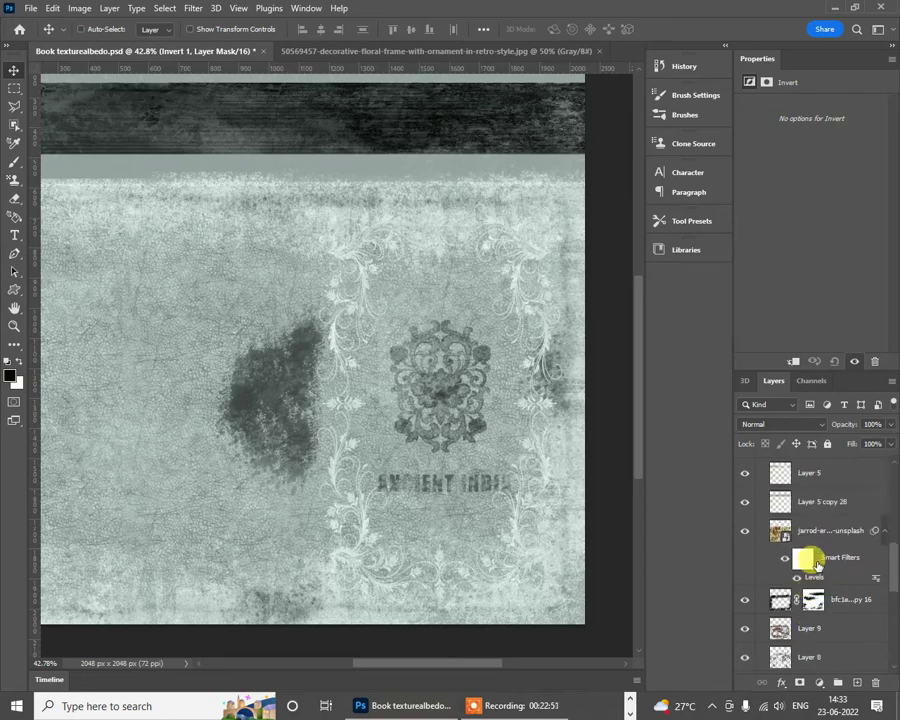
pyautogui.scroll(3, 810, 572)
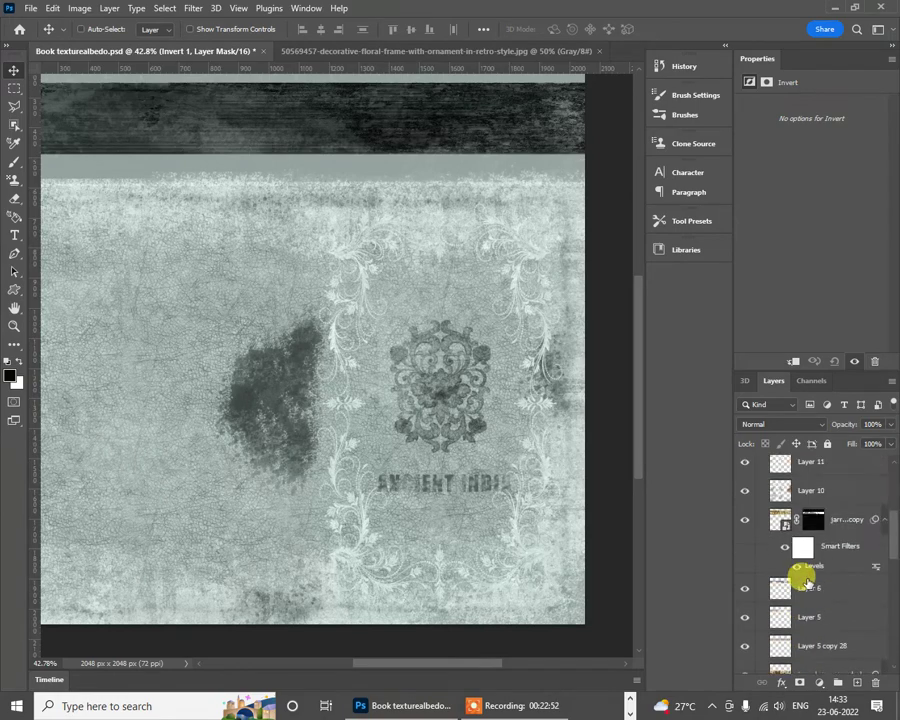
pyautogui.scroll(-2, 806, 578)
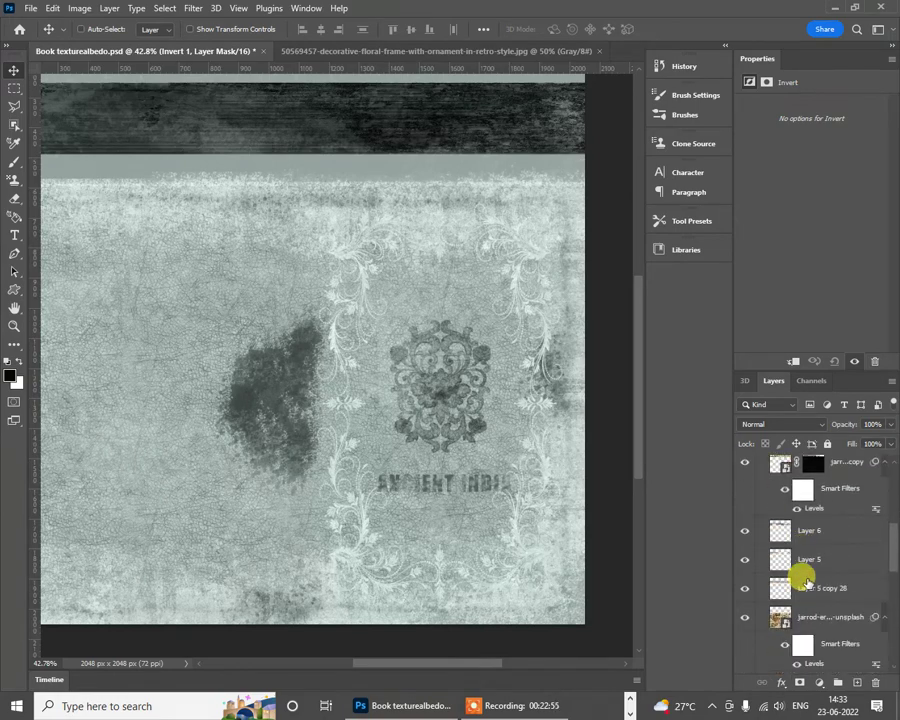
pyautogui.scroll(7, 806, 578)
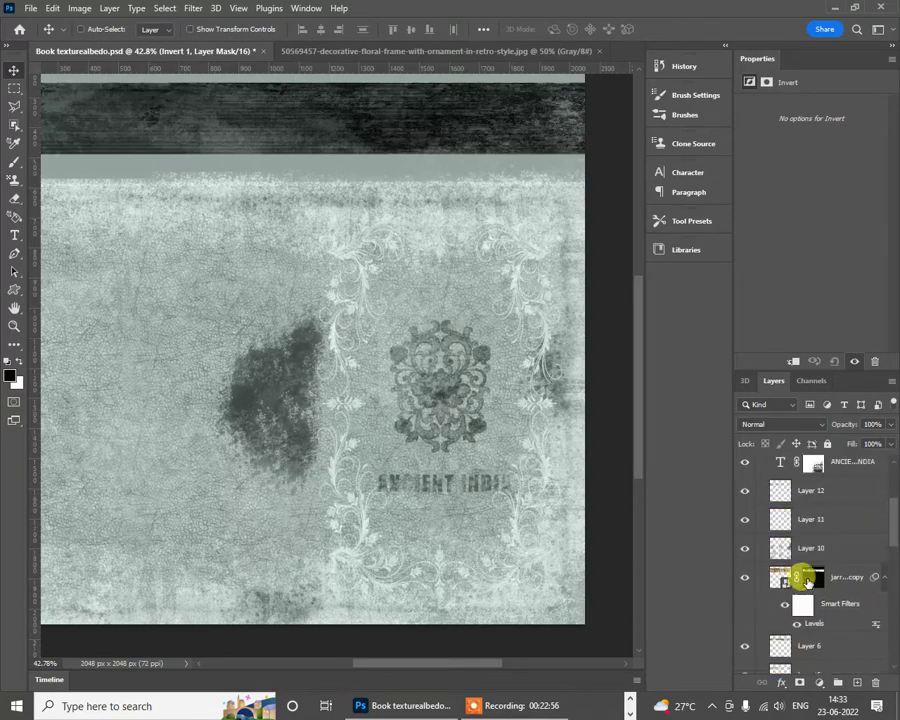
pyautogui.scroll(-7, 808, 585)
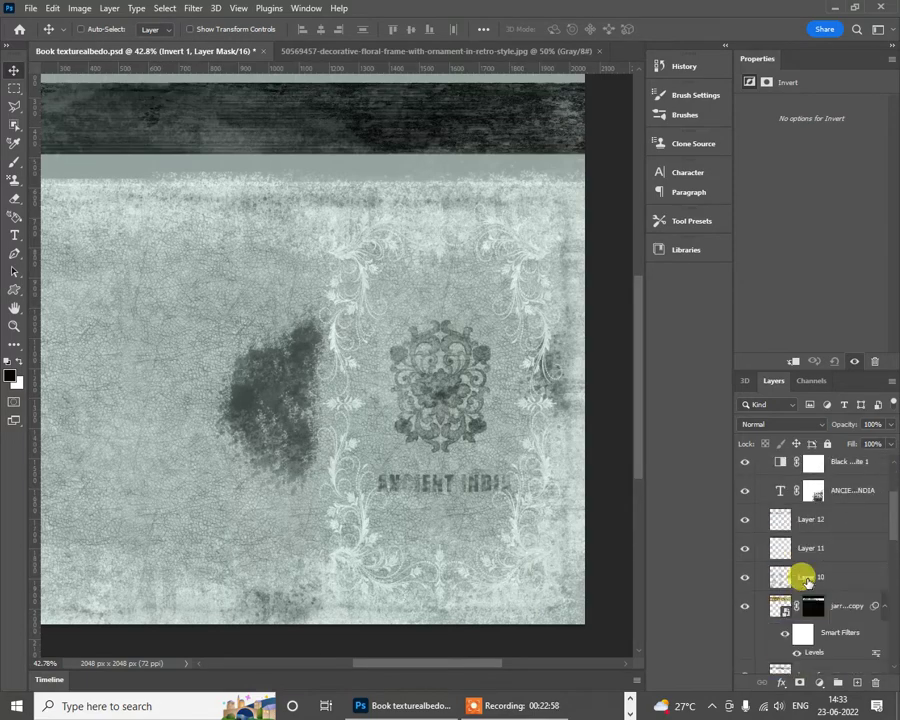
pyautogui.scroll(-5, 820, 600)
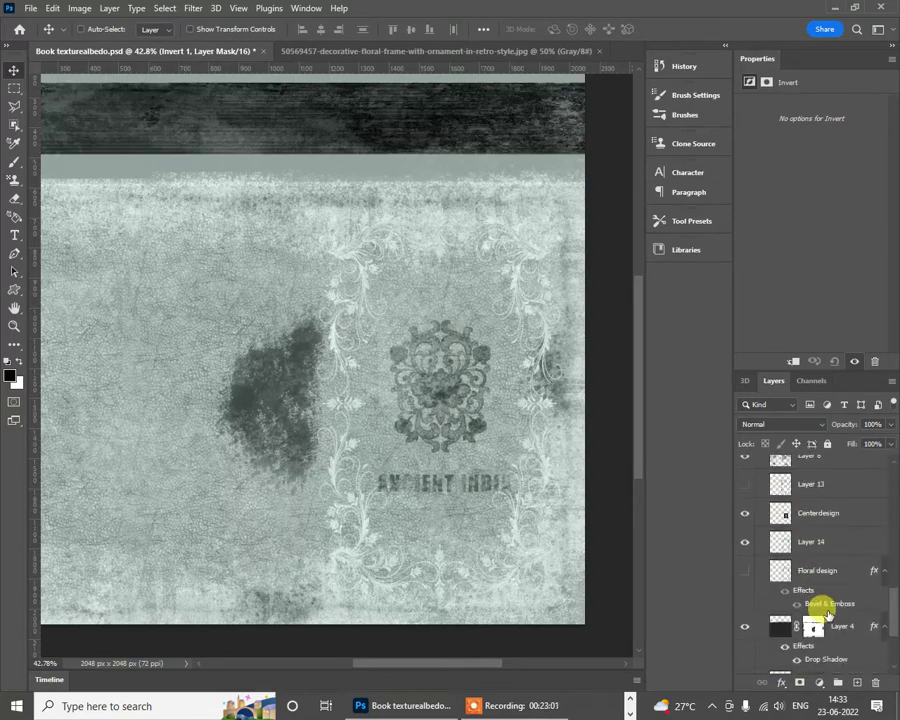
pyautogui.click(804, 577)
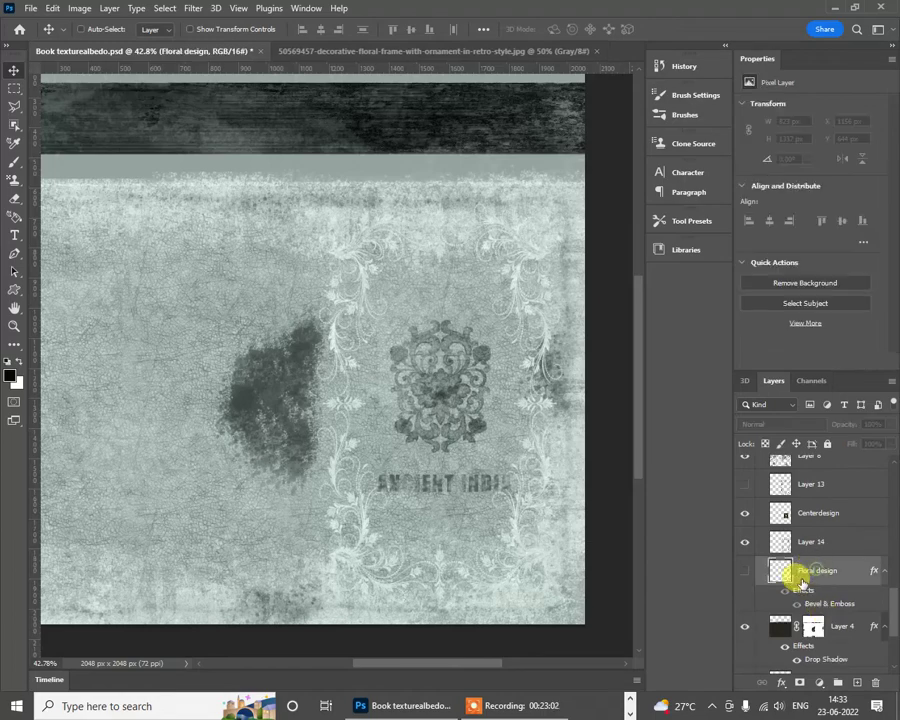
pyautogui.click(744, 571)
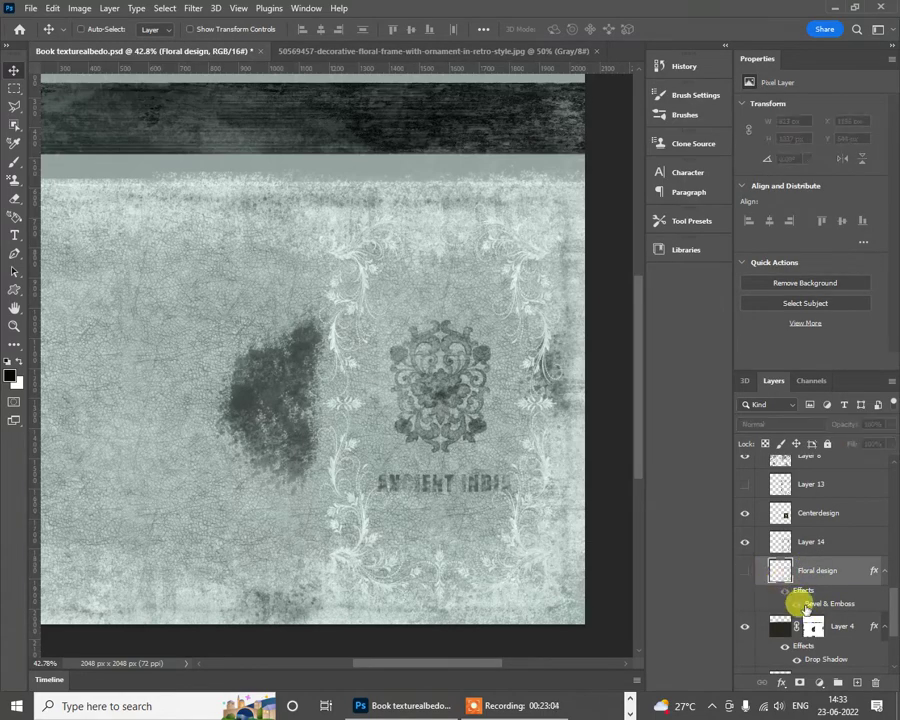
pyautogui.doubleClick(800, 541)
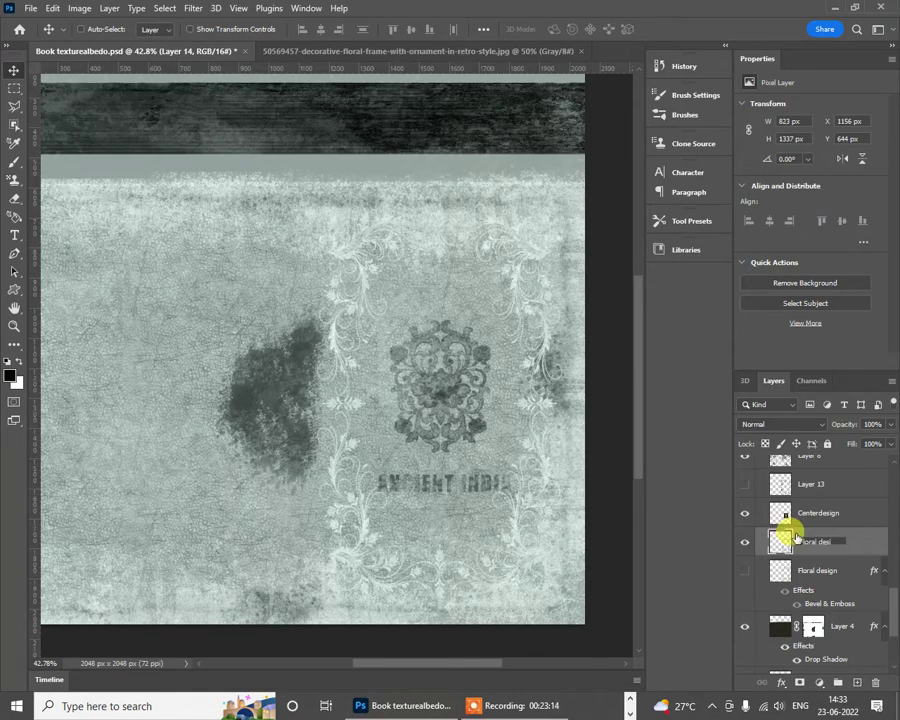
pyautogui.press('Return')
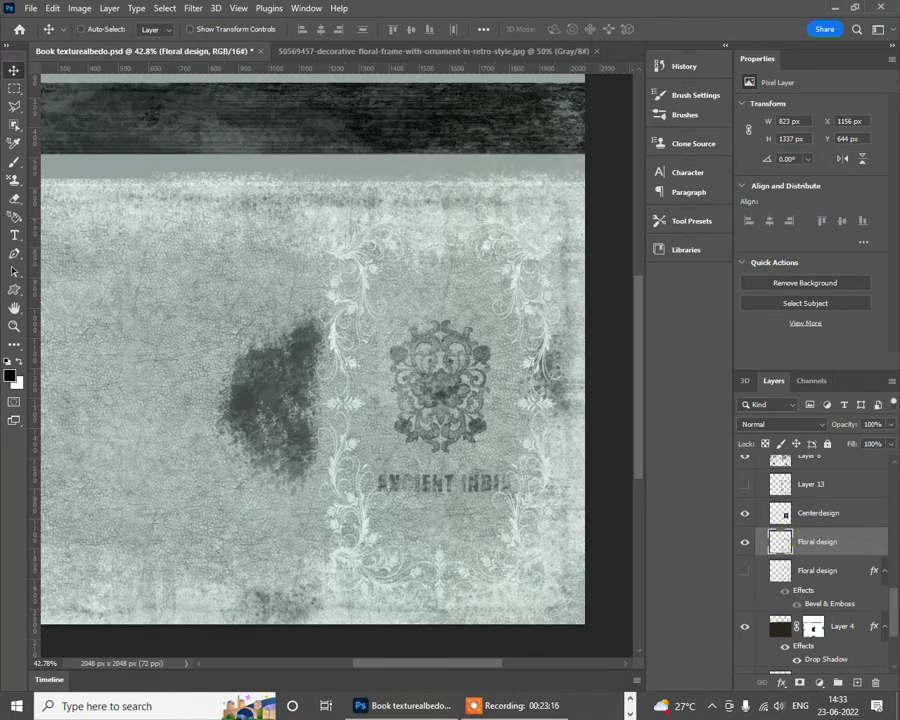
# Step: Add a new layer directly beneath the visible Floral design layer and fill it with white
pyautogui.click(857, 682)
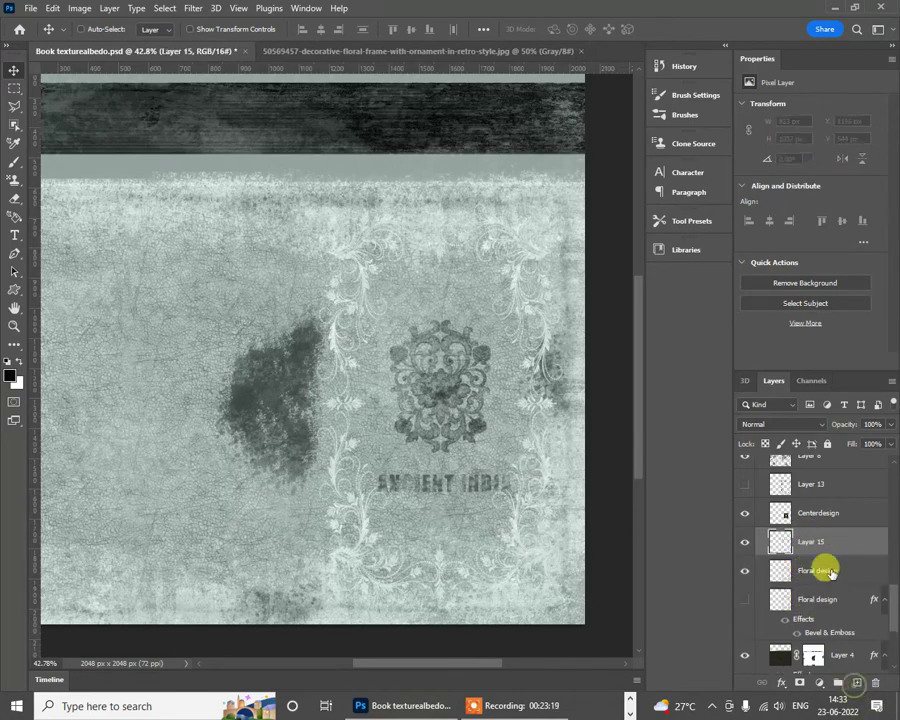
pyautogui.moveTo(824, 538); pyautogui.dragTo(838, 588)
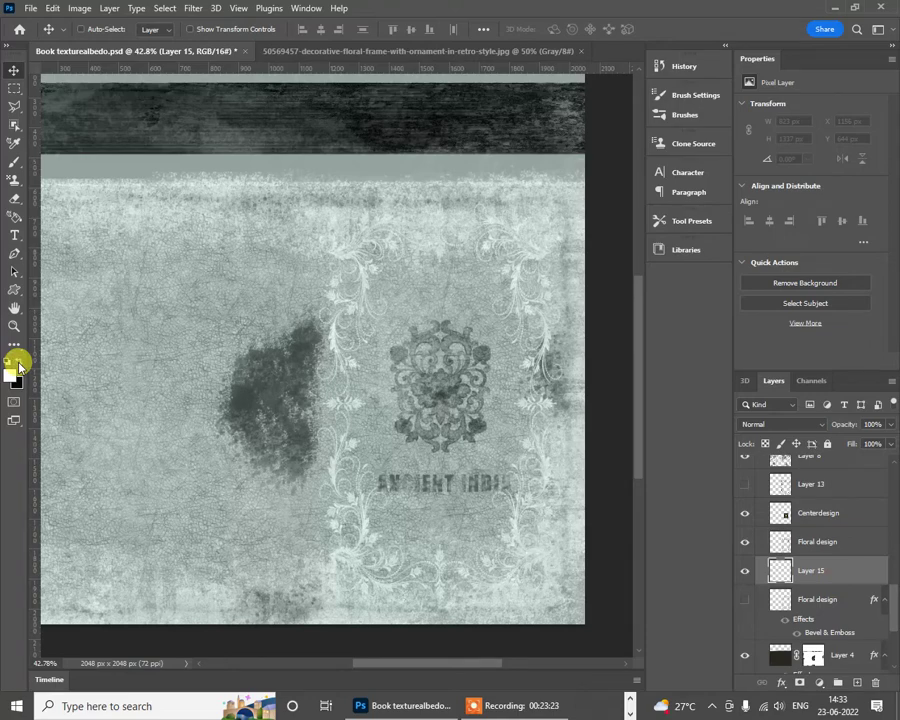
pyautogui.hotkey('ctrl', 'BackSpace')
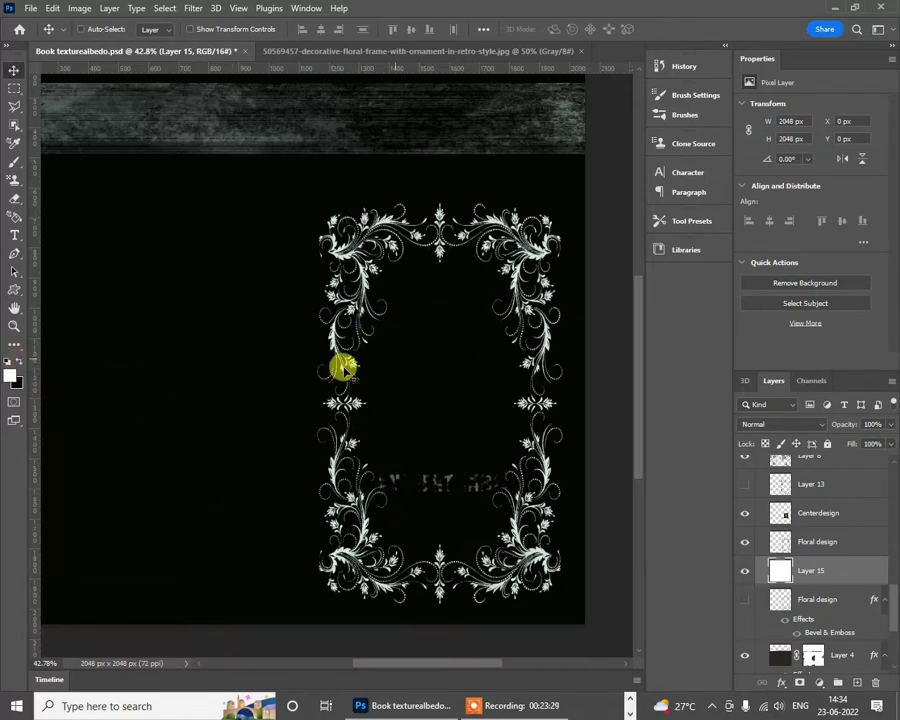
# Step: Cover the wood band across the texture with a white-filled rectangle on a new layer above Layer 12, then clear the selection
pyautogui.scroll(-2, 377, 362)
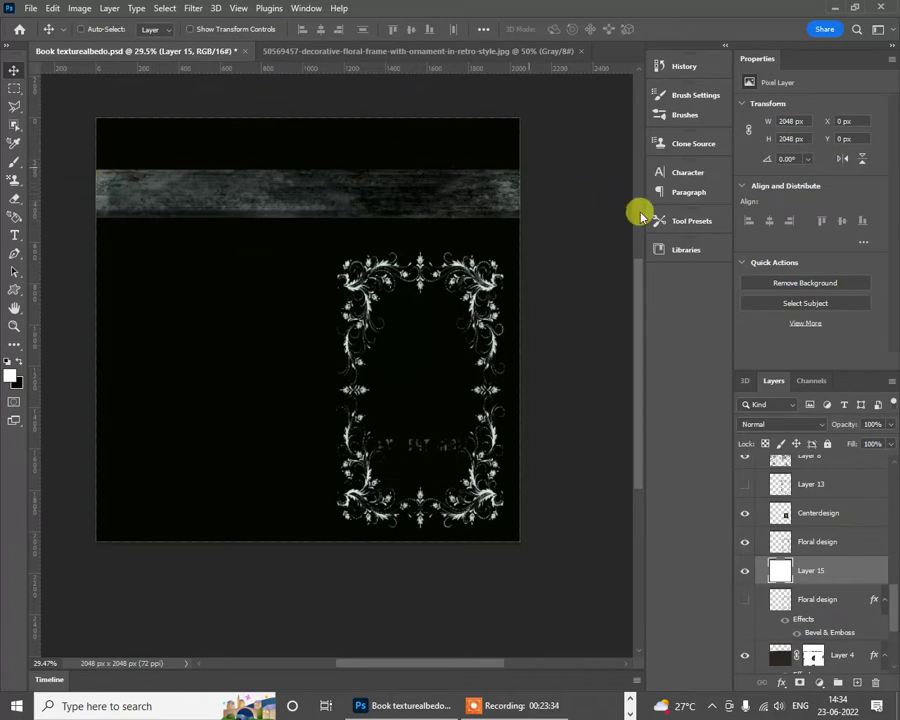
pyautogui.click(14, 90)
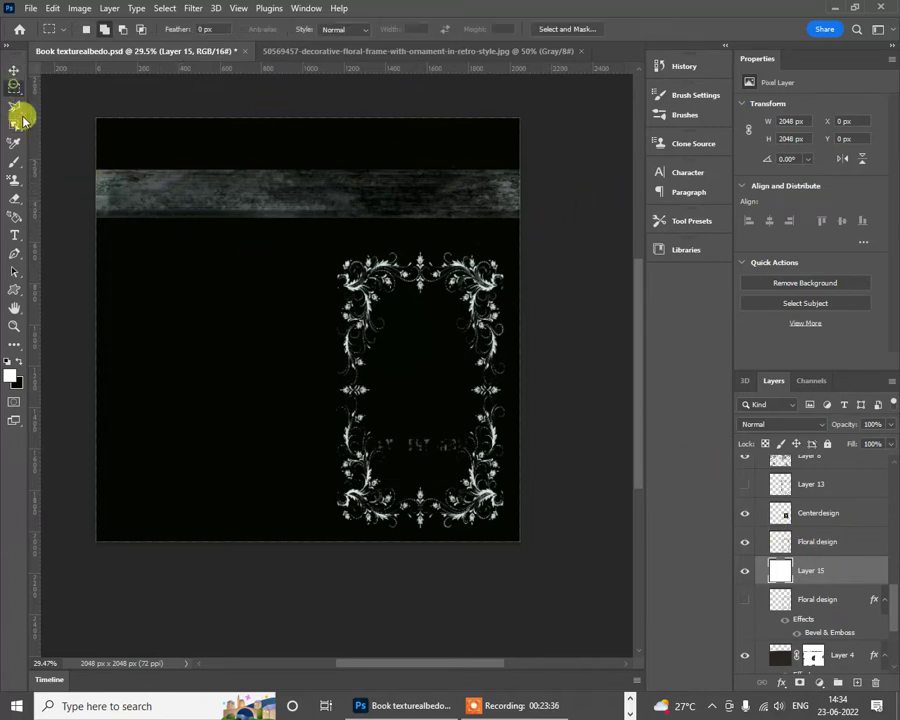
pyautogui.moveTo(92, 171); pyautogui.dragTo(627, 234)
pyautogui.moveTo(40, 133); pyautogui.dragTo(528, 232)
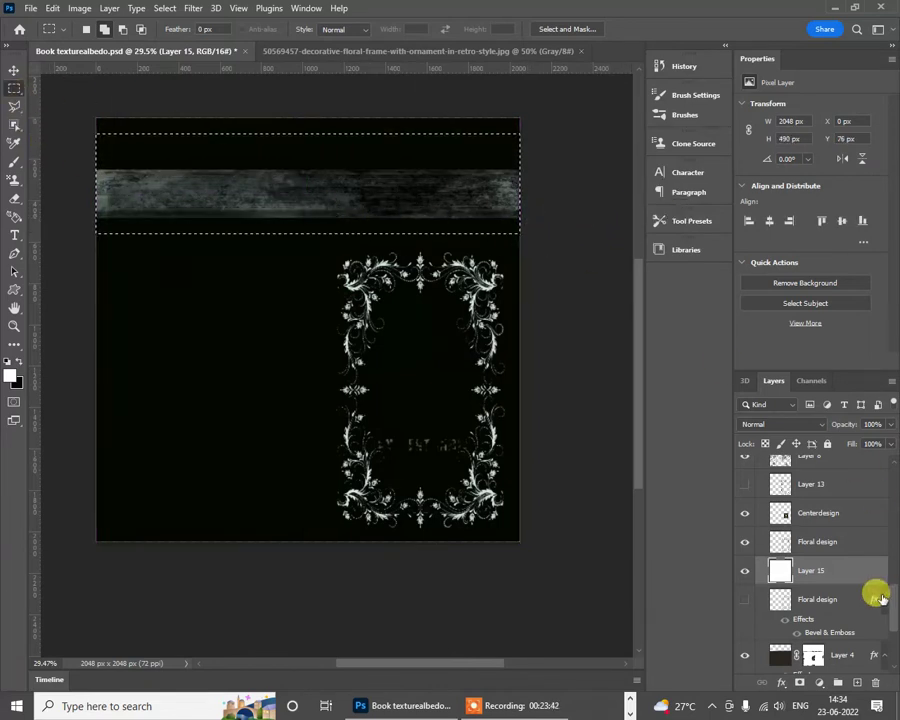
pyautogui.click(856, 682)
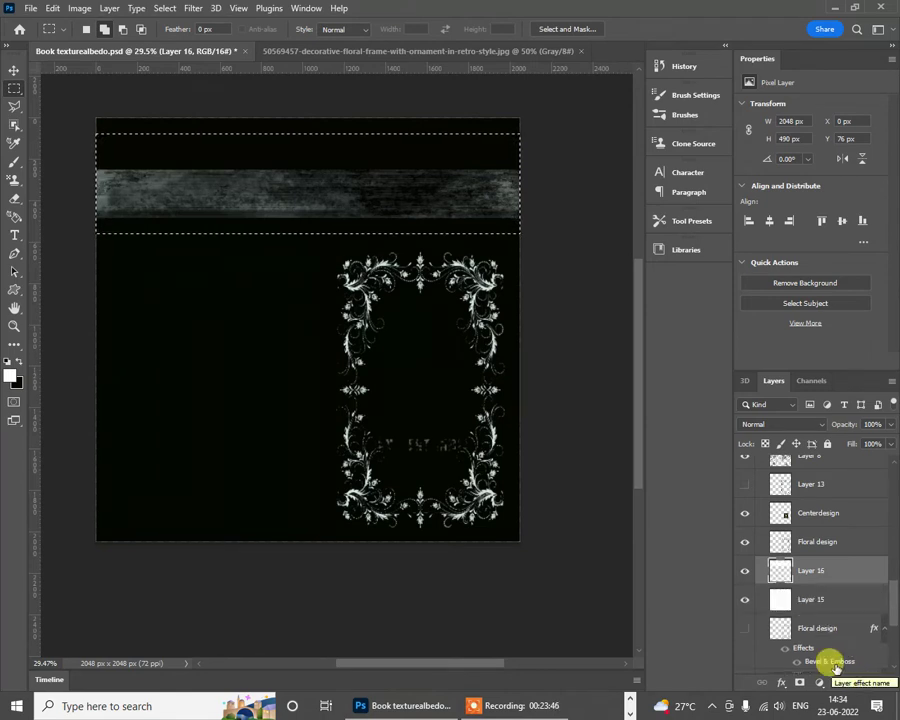
pyautogui.moveTo(814, 569); pyautogui.dragTo(797, 520)
pyautogui.click(256, 307)
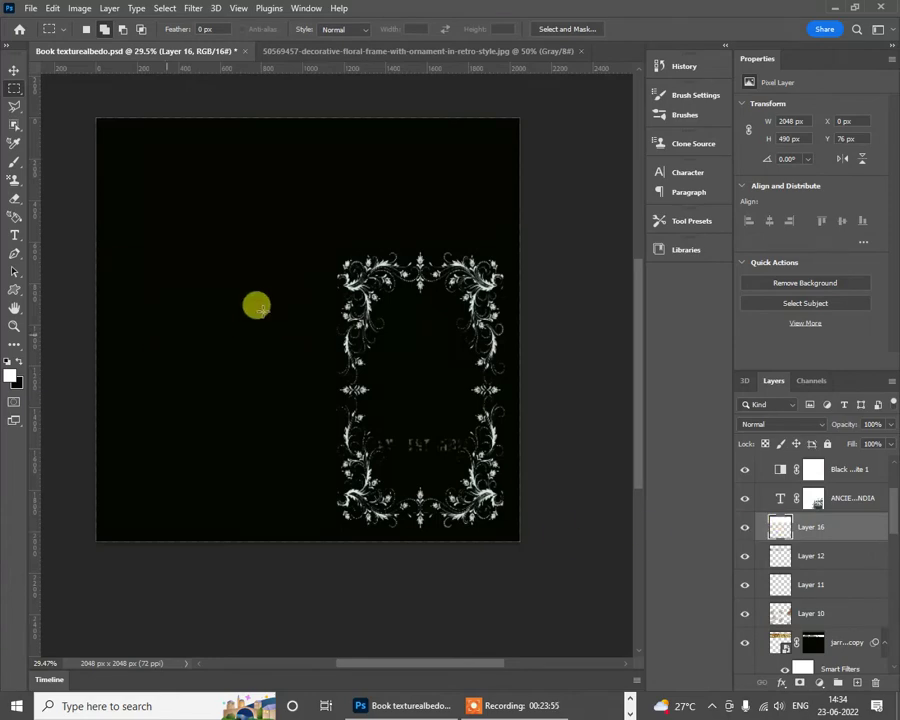
# Step: Quick-export the document as a PNG to the Desktop, replacing the existing Bookmetalness.png
pyautogui.click(33, 9)
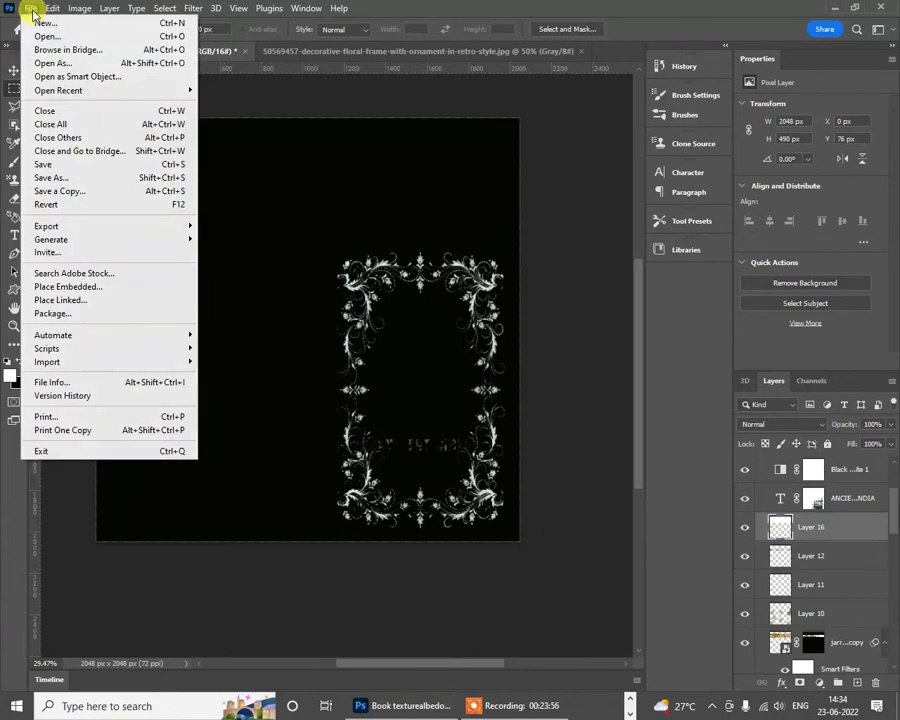
pyautogui.moveTo(92, 226)
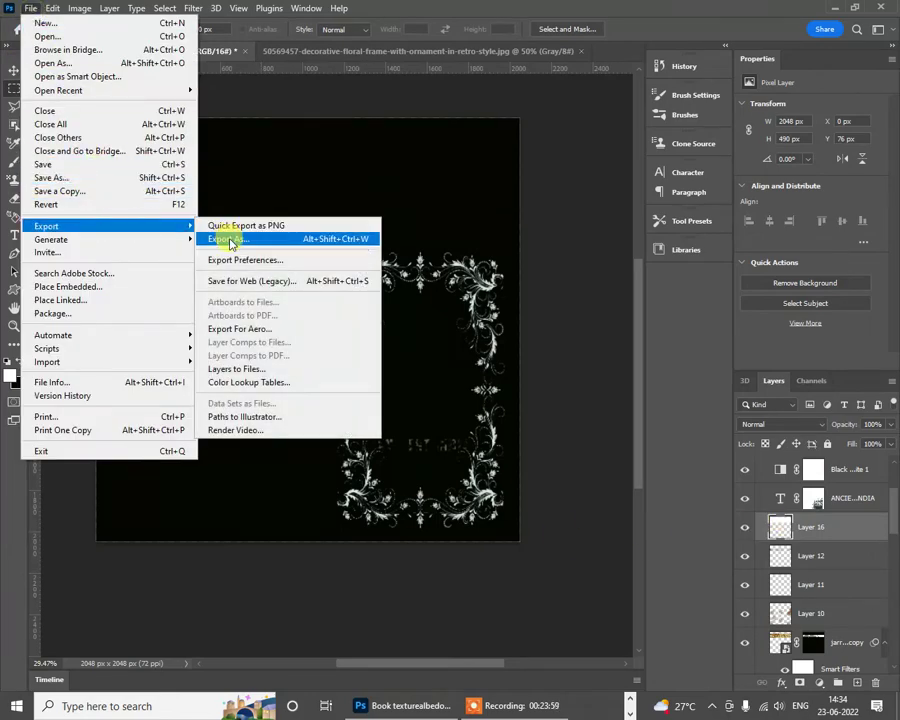
pyautogui.click(231, 226)
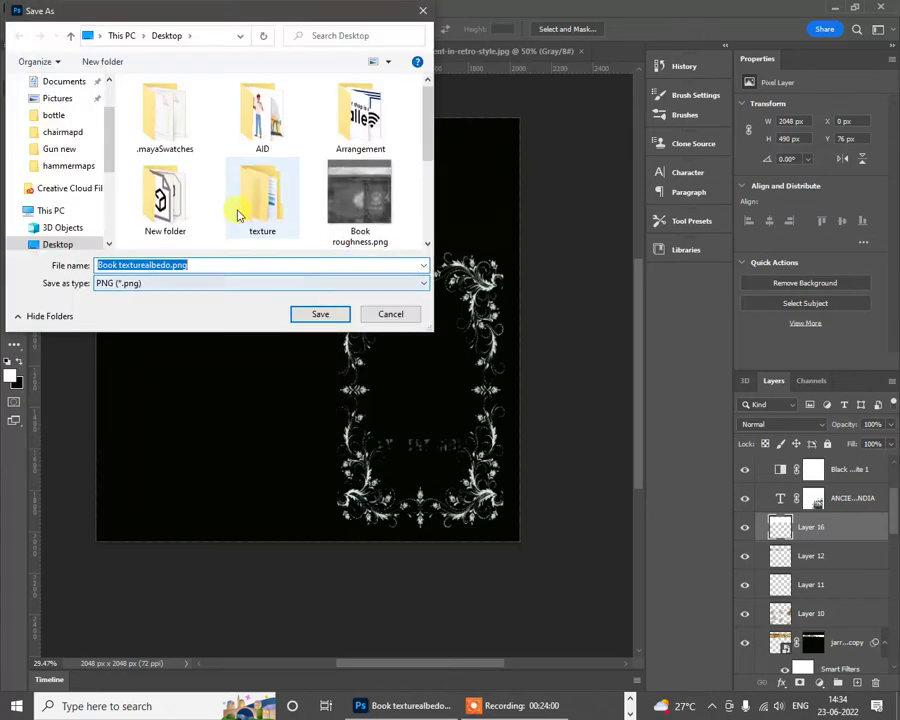
pyautogui.scroll(-5, 234, 205)
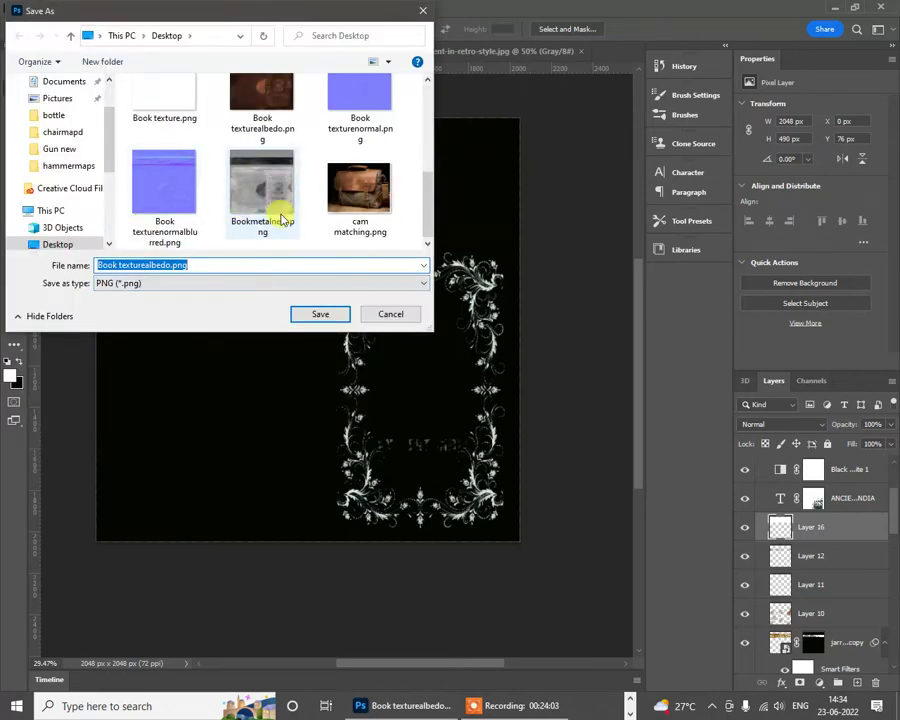
pyautogui.click(268, 190)
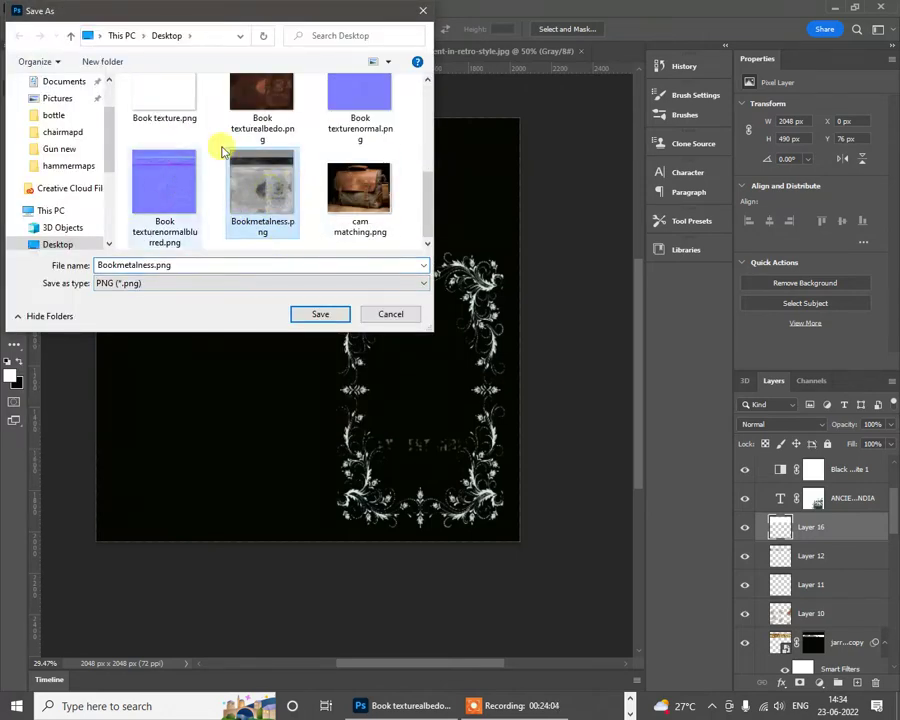
pyautogui.click(322, 316)
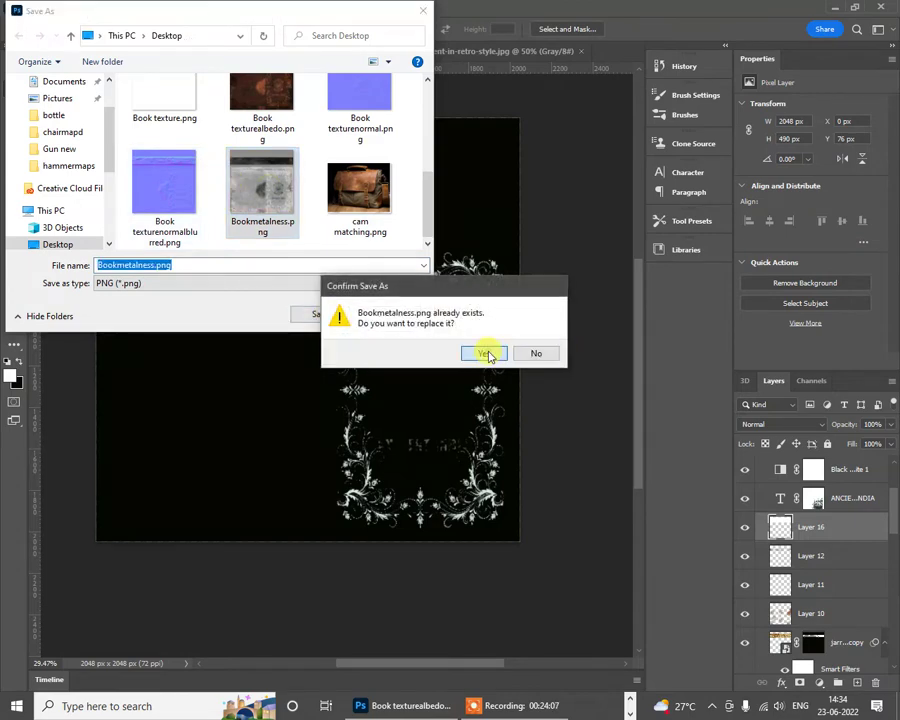
pyautogui.click(487, 354)
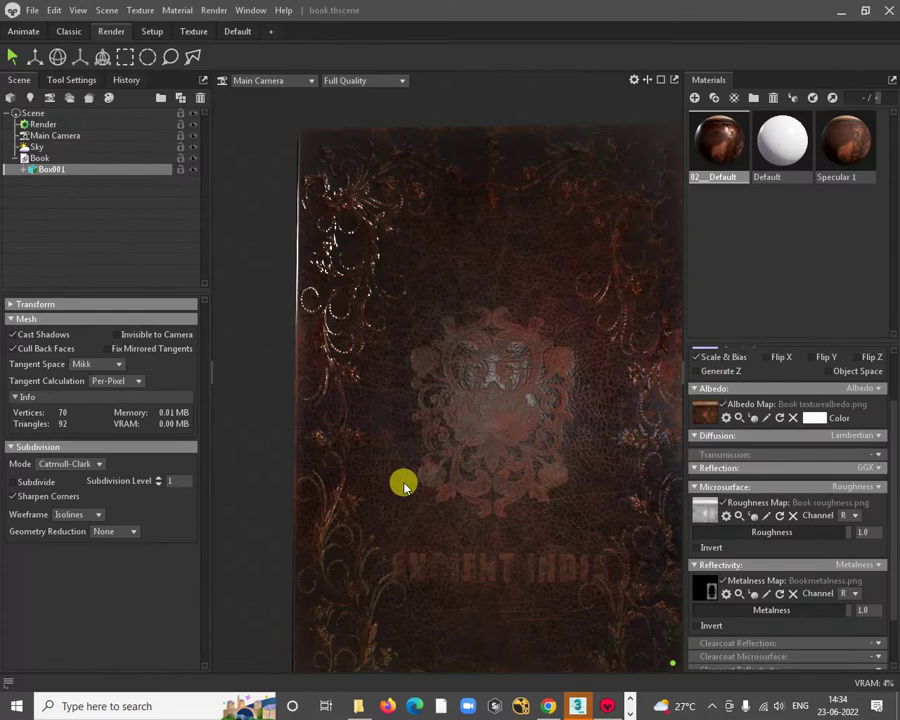
# Step: Switch to Marmoset Toolbag, inspect the book cover and lower the 02__Default material's metalness to about 0.161
pyautogui.moveTo(403, 485); pyautogui.dragTo(513, 246)
pyautogui.moveTo(467, 307); pyautogui.dragTo(710, 585)
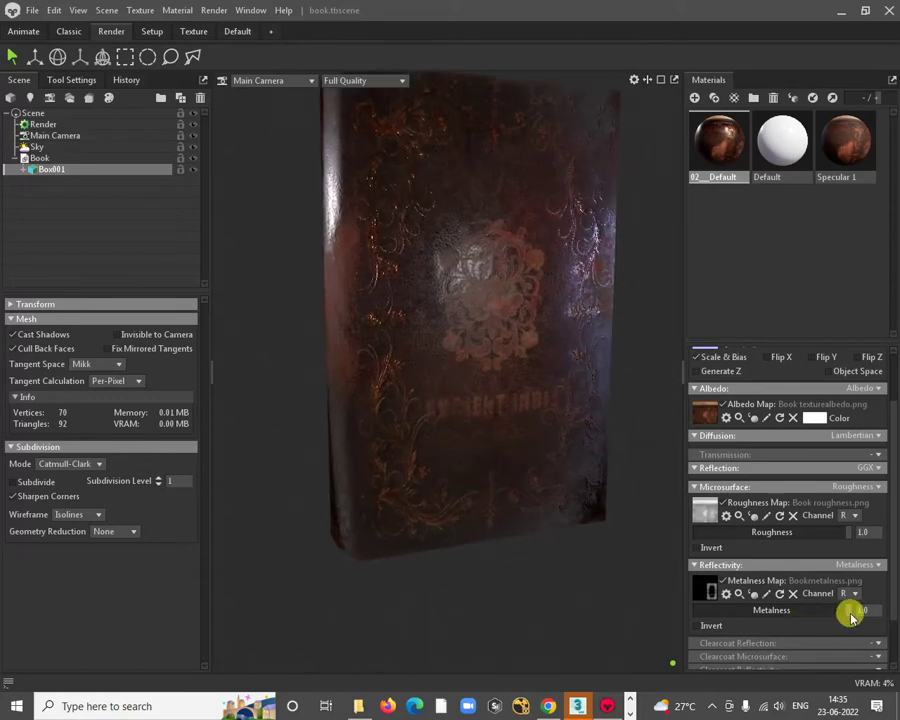
pyautogui.moveTo(848, 610); pyautogui.dragTo(797, 609)
pyautogui.moveTo(729, 607)
pyautogui.mouseDown()
pyautogui.moveTo(709, 601)
pyautogui.moveTo(737, 612)
pyautogui.mouseUp()
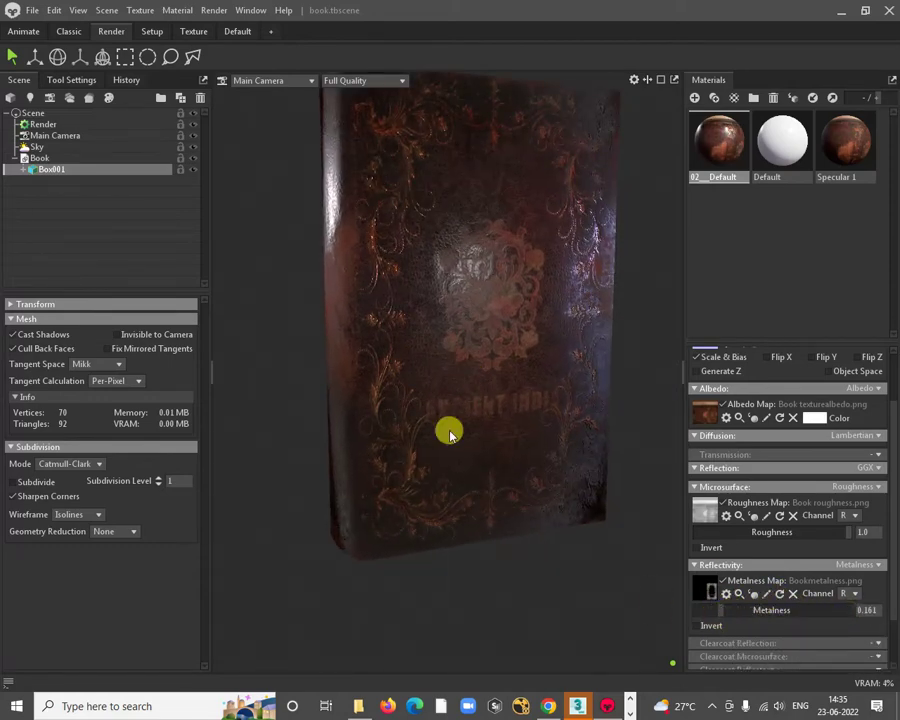
# Step: Orbit to face the book cover and lower the 02__Default material's metalness to about 0.092
pyautogui.moveTo(450, 433); pyautogui.dragTo(498, 388)
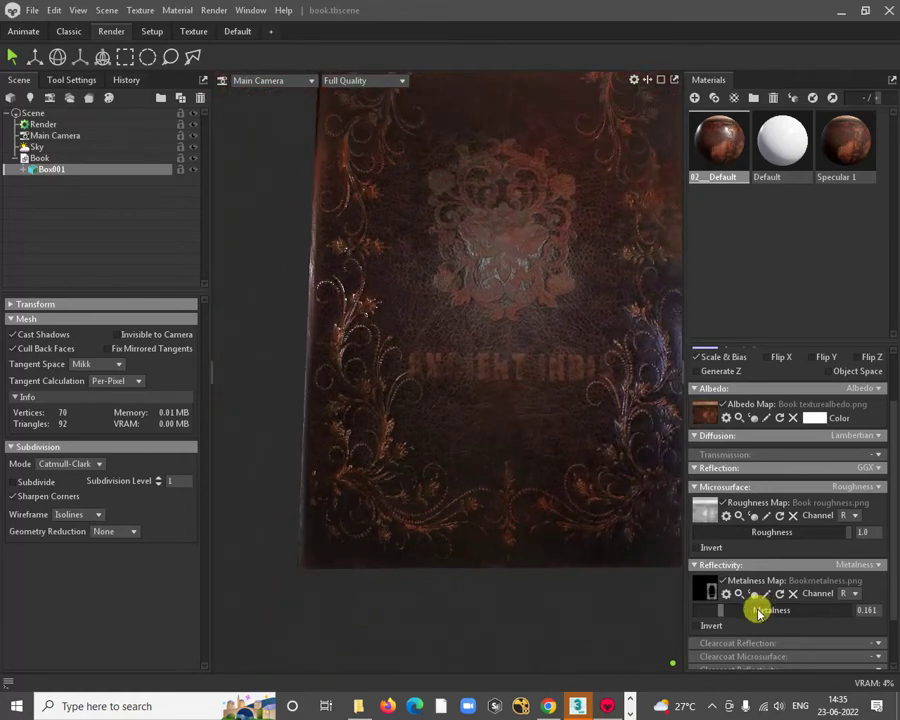
pyautogui.moveTo(759, 612); pyautogui.dragTo(705, 609)
# Step: Switch to Photoshop and load the outline of the visible Floral design layer above Layer 15 as a selection
pyautogui.hotkey('alt', 'Tab')
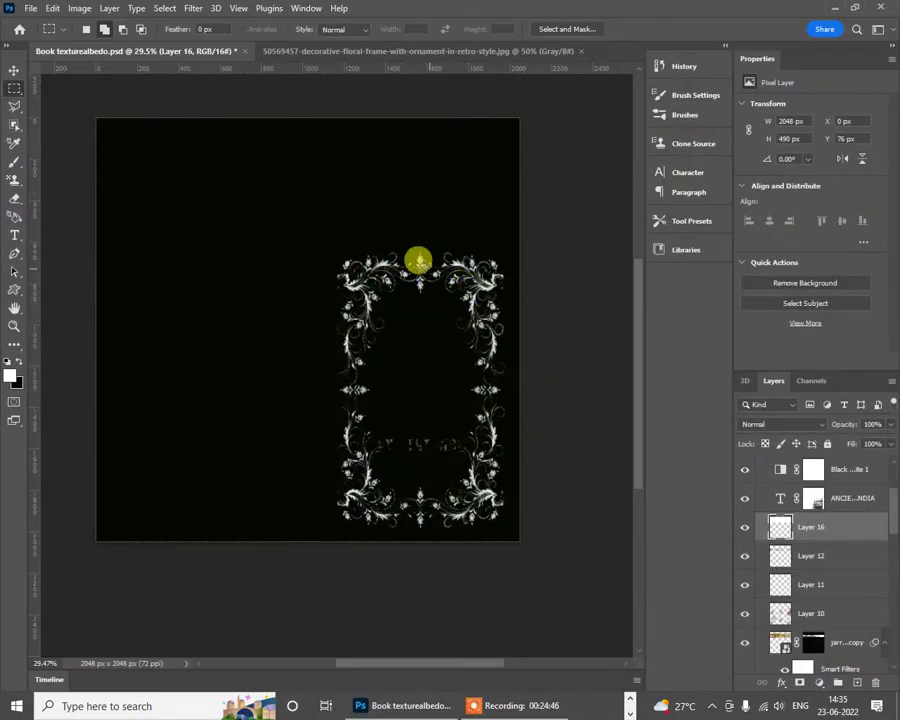
pyautogui.scroll(-8, 778, 620)
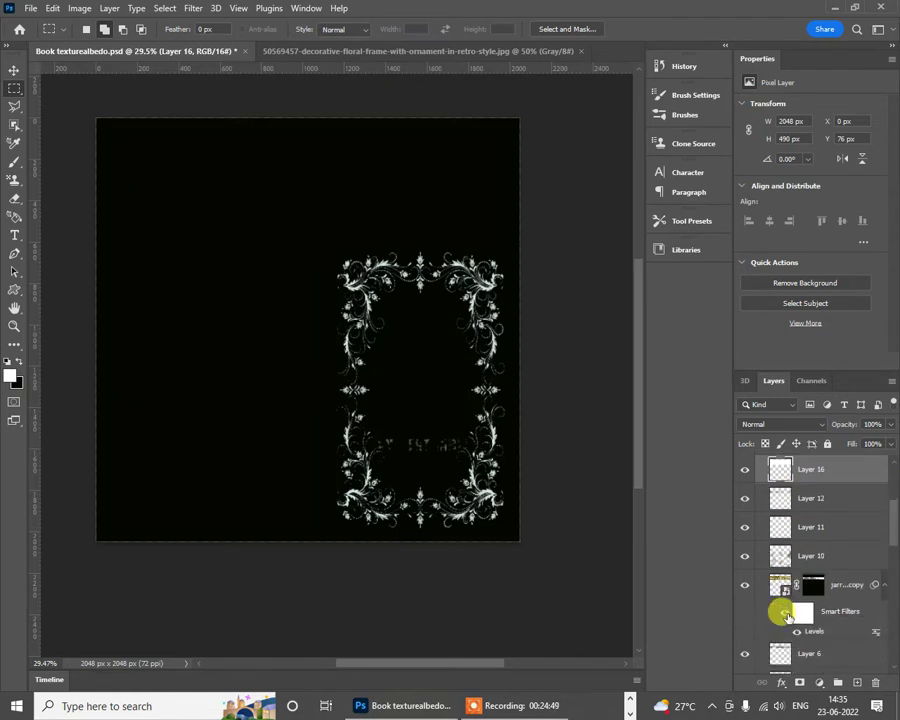
pyautogui.scroll(-3, 787, 617)
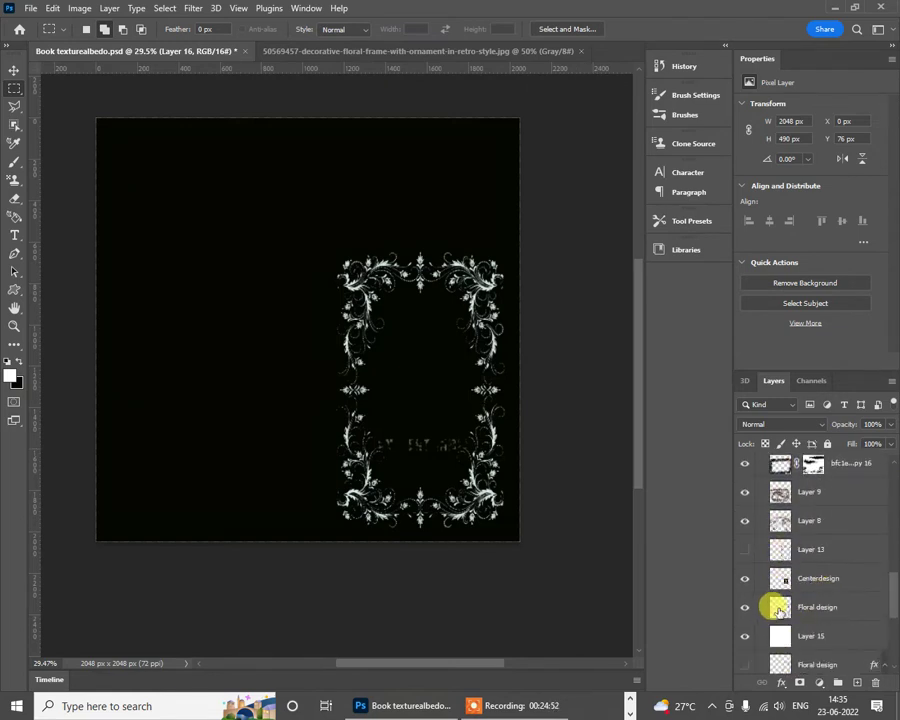
pyautogui.click(780, 608)
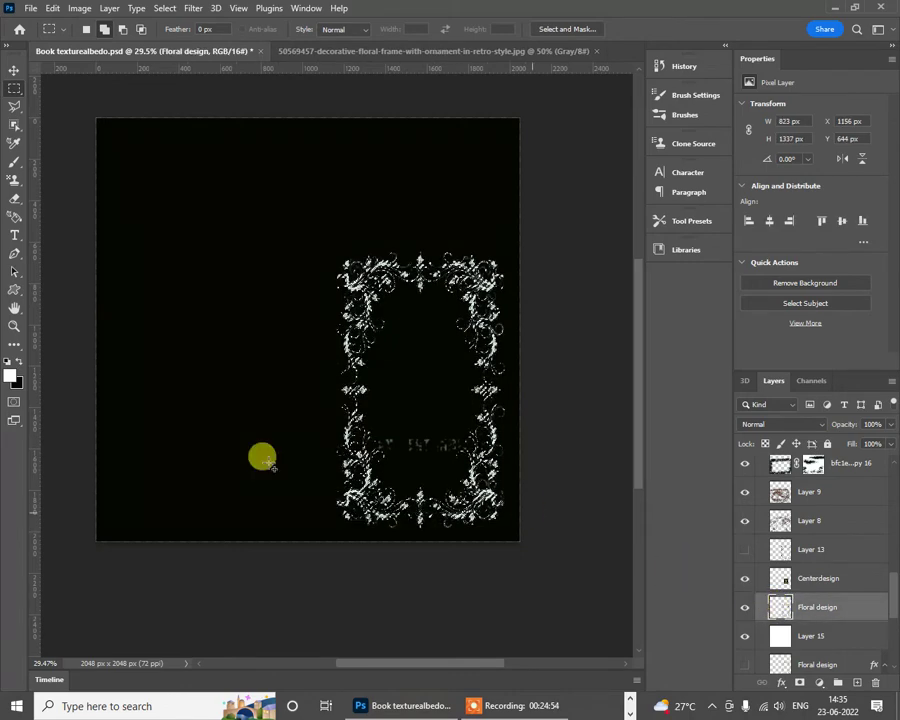
# Step: Change the foreground colour to a dark grey for the floral selection
pyautogui.click(10, 375)
pyautogui.moveTo(66, 234); pyautogui.dragTo(34, 237)
pyautogui.click(341, 104)
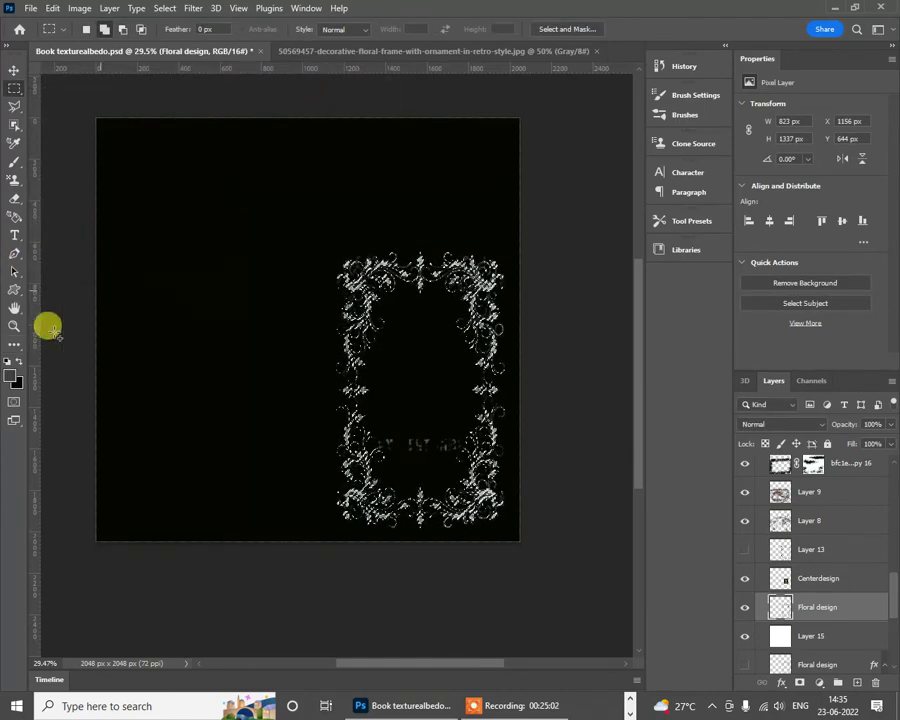
# Step: Fill the selected floral frame with light grey b6b6b6 on the Floral design layer, then clear the selection
pyautogui.click(13, 373)
pyautogui.moveTo(52, 177); pyautogui.dragTo(34, 165)
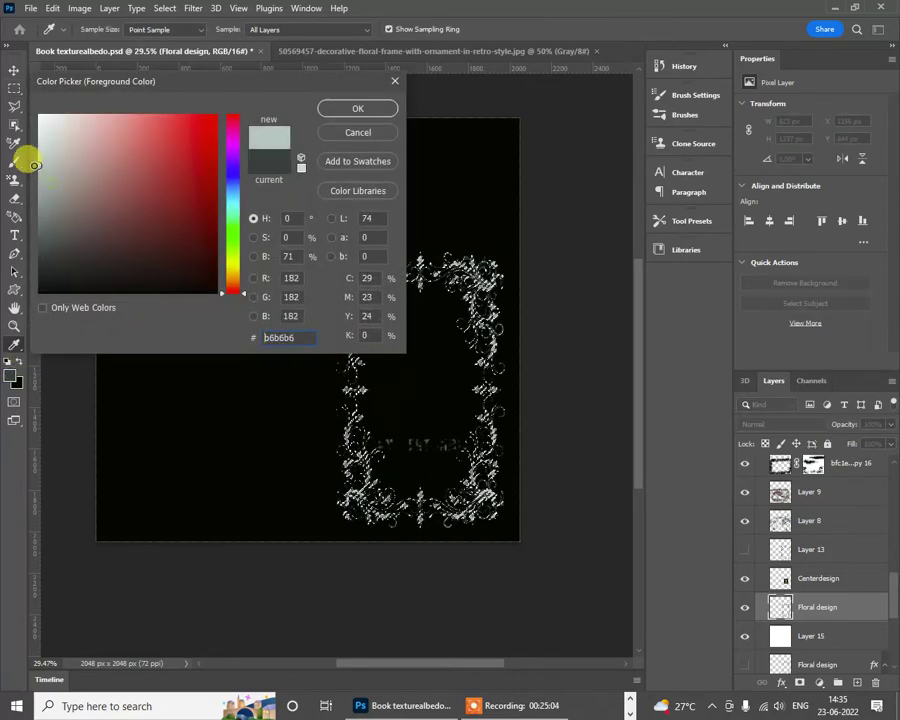
pyautogui.click(352, 109)
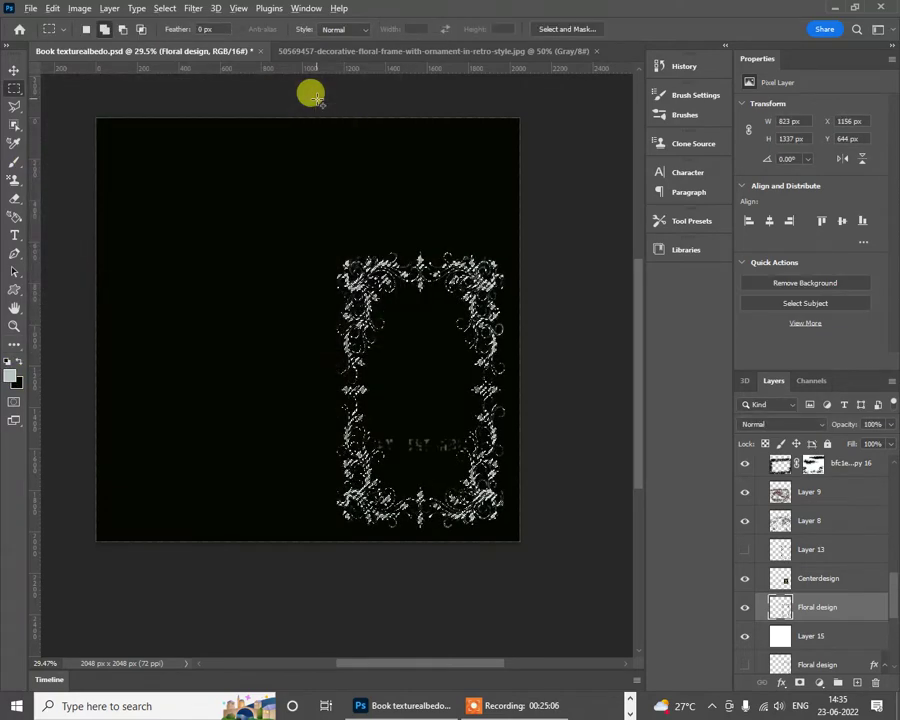
pyautogui.hotkey('ctrl', 'd')
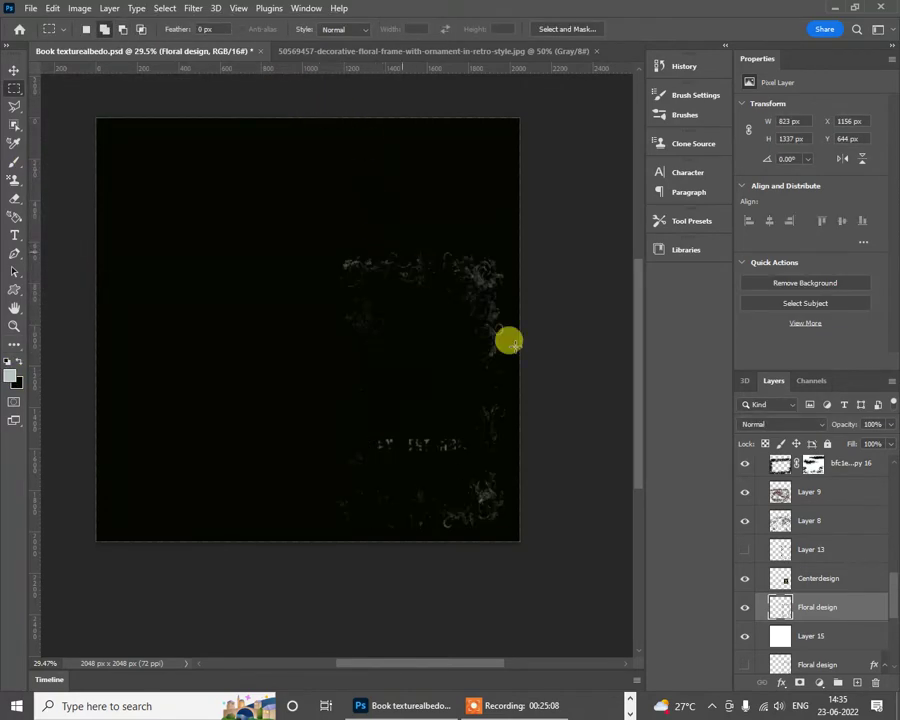
# Step: Quick-export the darkened metalness map as a PNG to the Desktop, overwriting Bookmetalness.png
pyautogui.scroll(3, 505, 386)
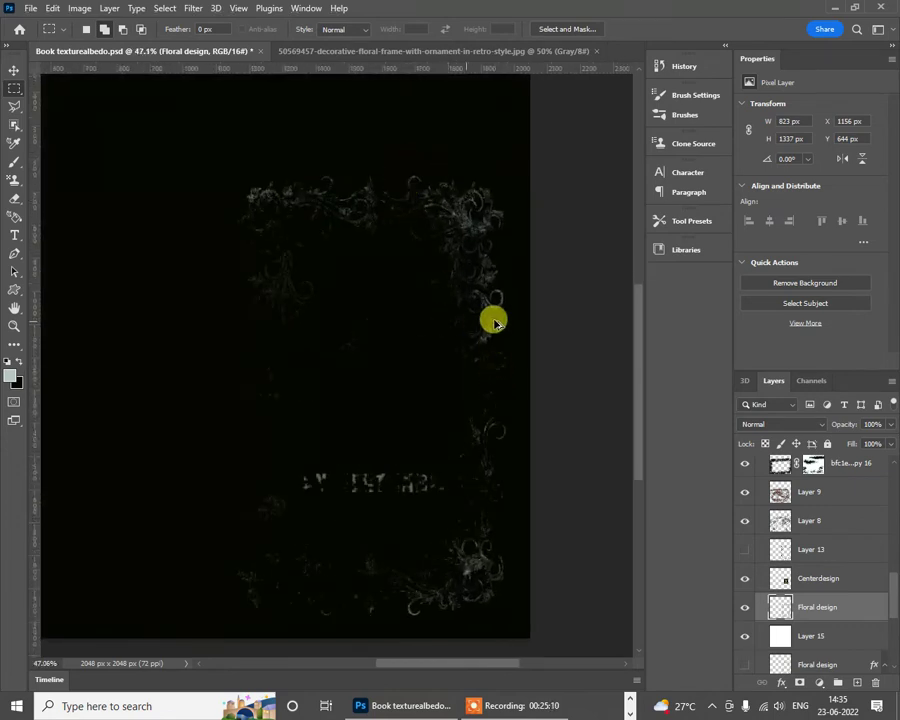
pyautogui.hotkey('ctrl', '-')
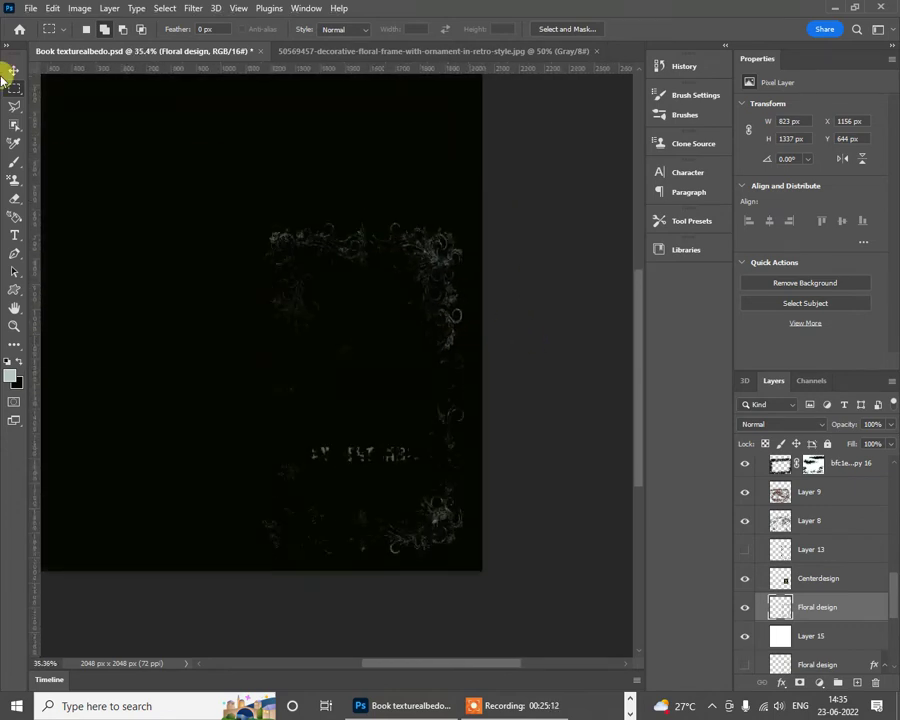
pyautogui.click(30, 10)
pyautogui.moveTo(88, 226)
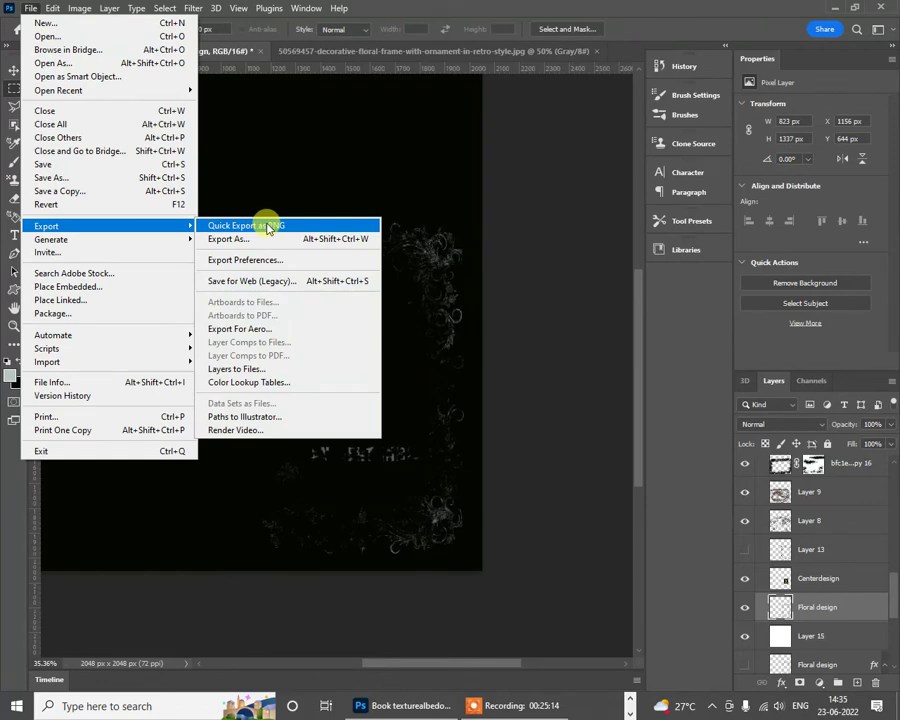
pyautogui.click(268, 228)
pyautogui.scroll(-3, 348, 230)
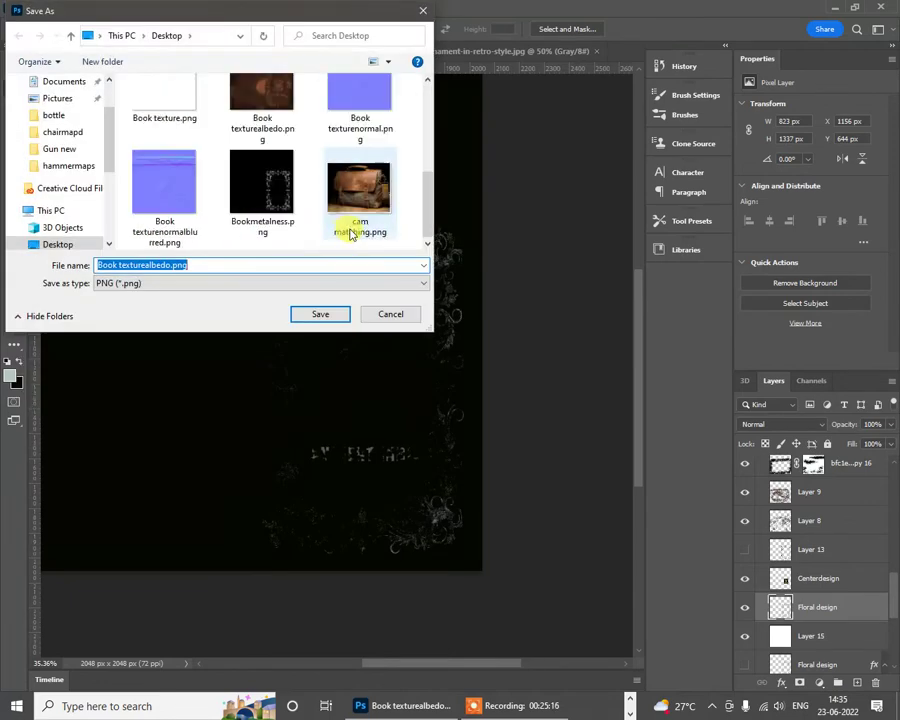
pyautogui.scroll(3, 350, 233)
pyautogui.scroll(-3, 368, 205)
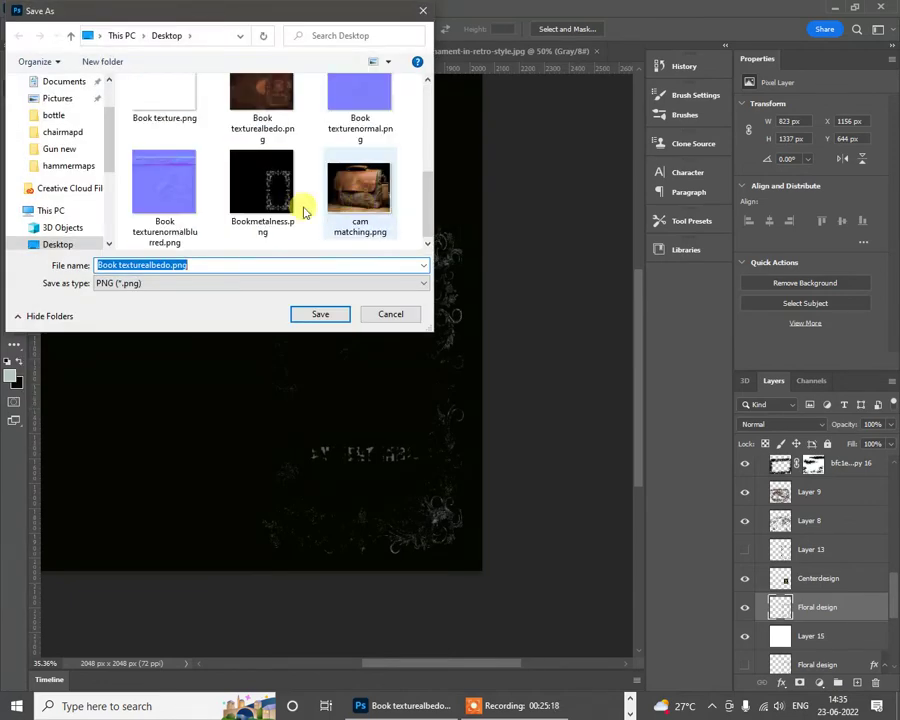
pyautogui.doubleClick(265, 205)
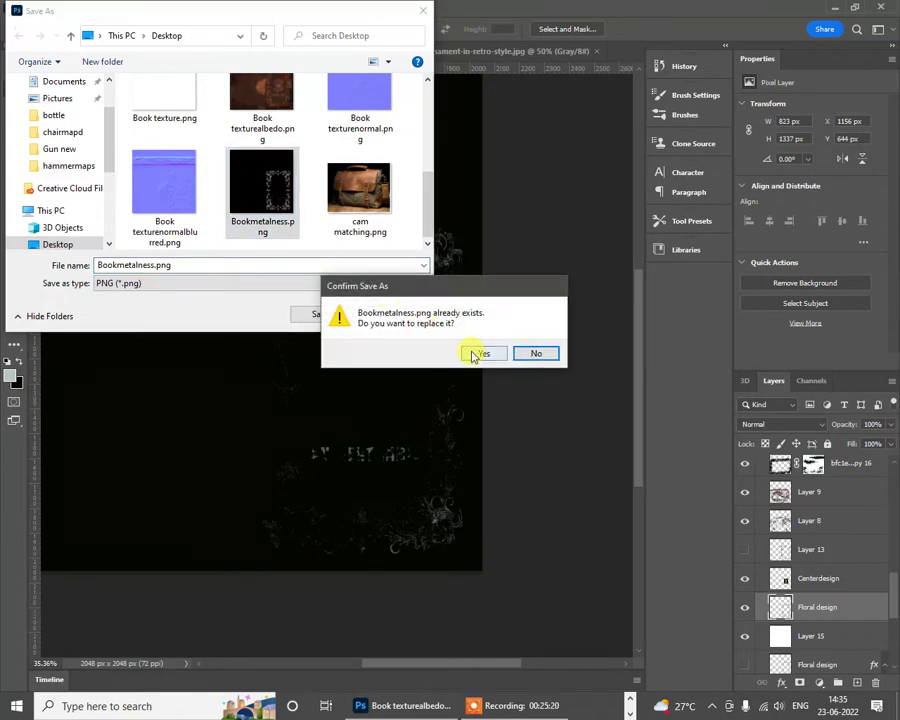
pyautogui.click(474, 355)
# Step: Switch to Marmoset Toolbag, inspect the cover with the re-exported metalness map and raise the 02__Default material's metalness to 1.0
pyautogui.hotkey('alt', 'Tab')
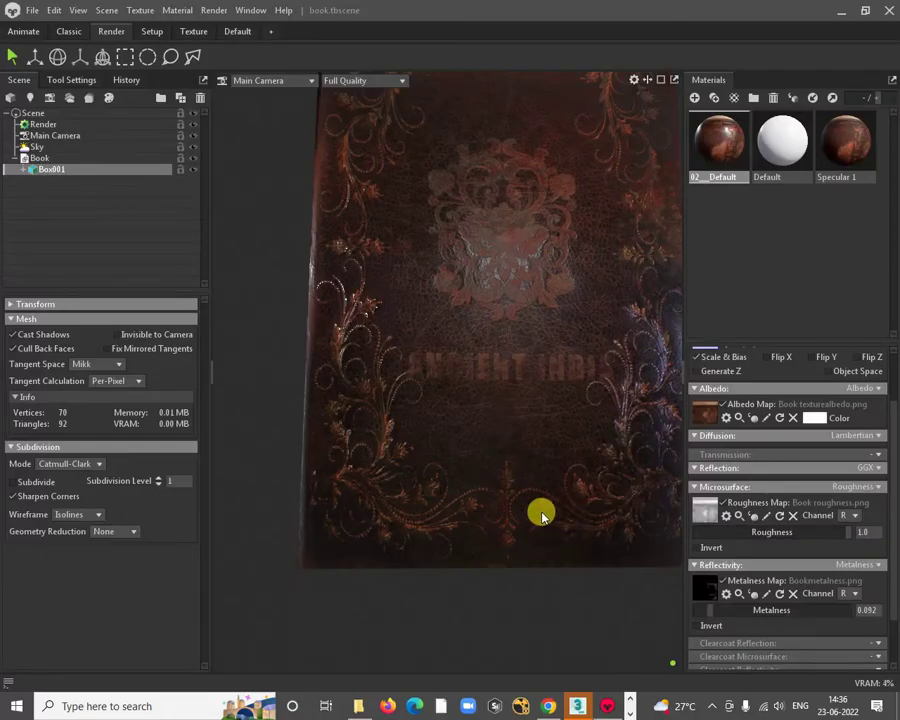
pyautogui.moveTo(542, 516); pyautogui.dragTo(417, 383)
pyautogui.scroll(-5, 417, 383)
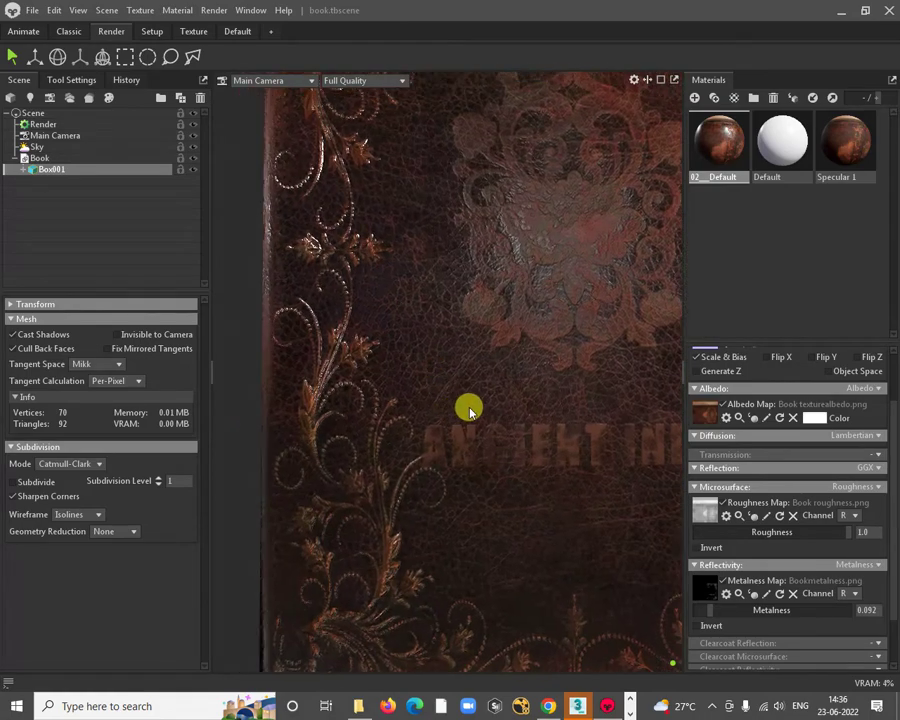
pyautogui.scroll(5, 395, 343)
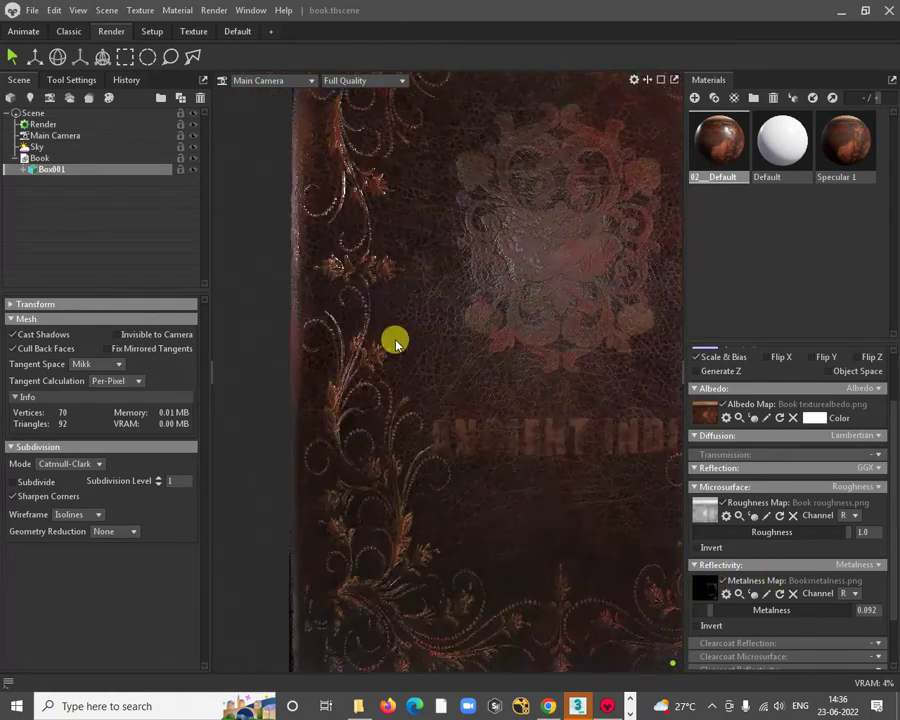
pyautogui.scroll(2, 395, 343)
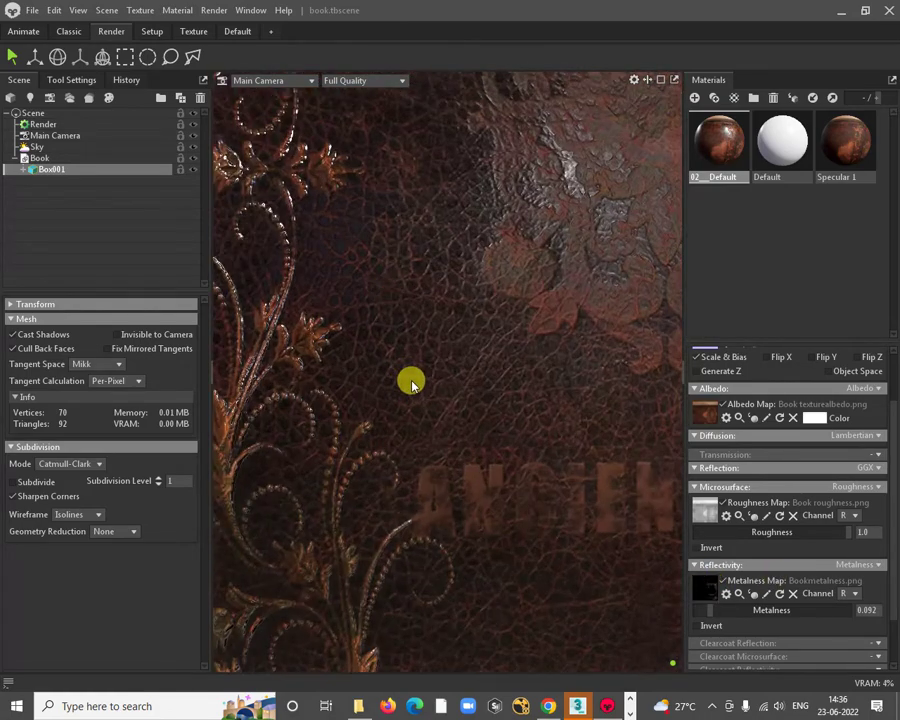
pyautogui.scroll(-6, 410, 380)
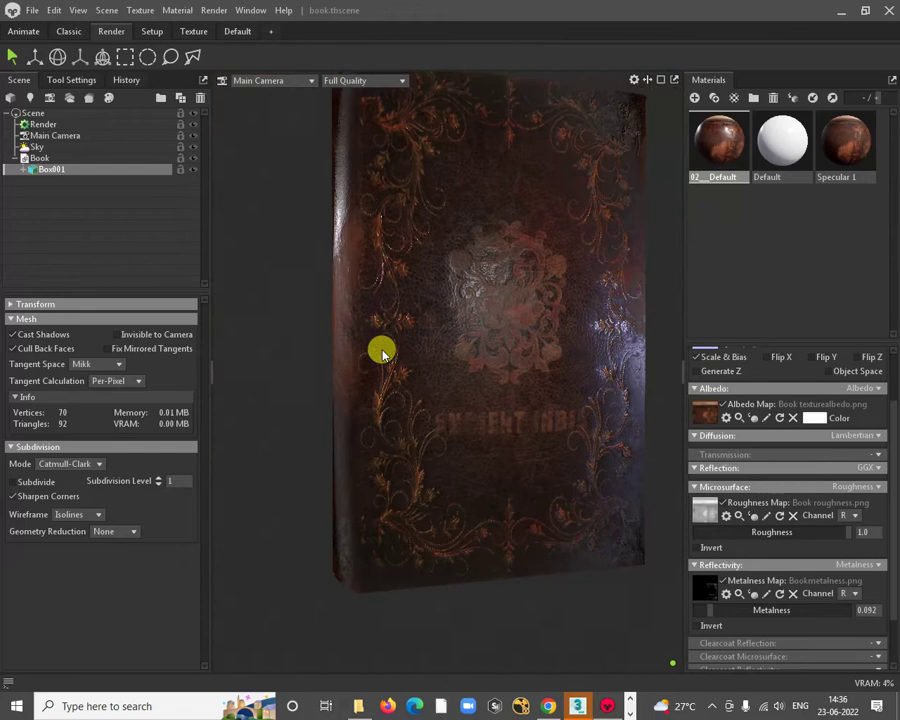
pyautogui.scroll(2, 382, 352)
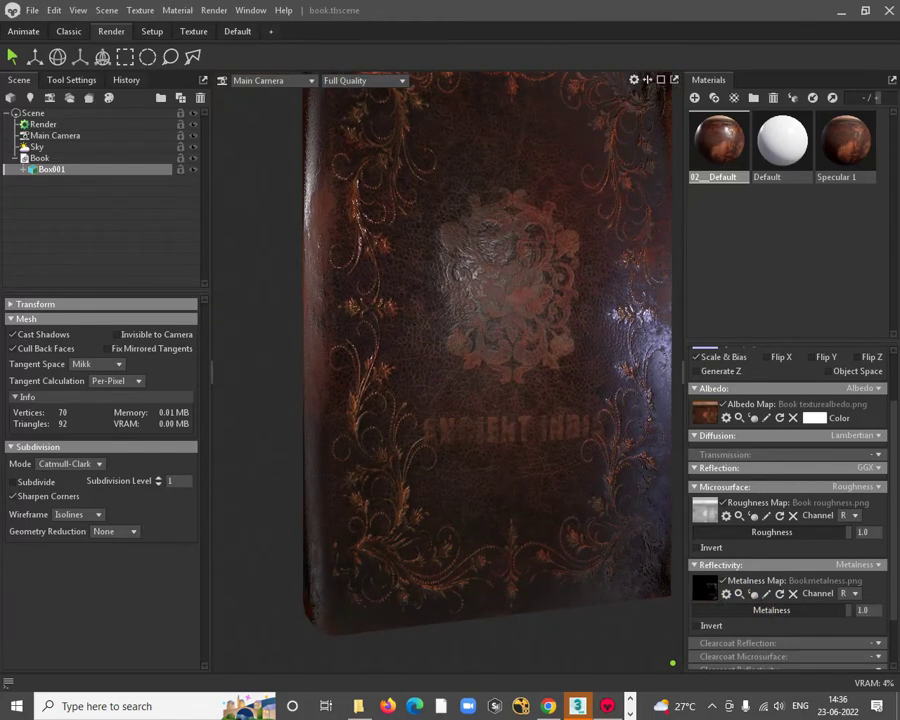
pyautogui.scroll(-3, 625, 473)
pyautogui.moveTo(470, 376); pyautogui.dragTo(554, 374)
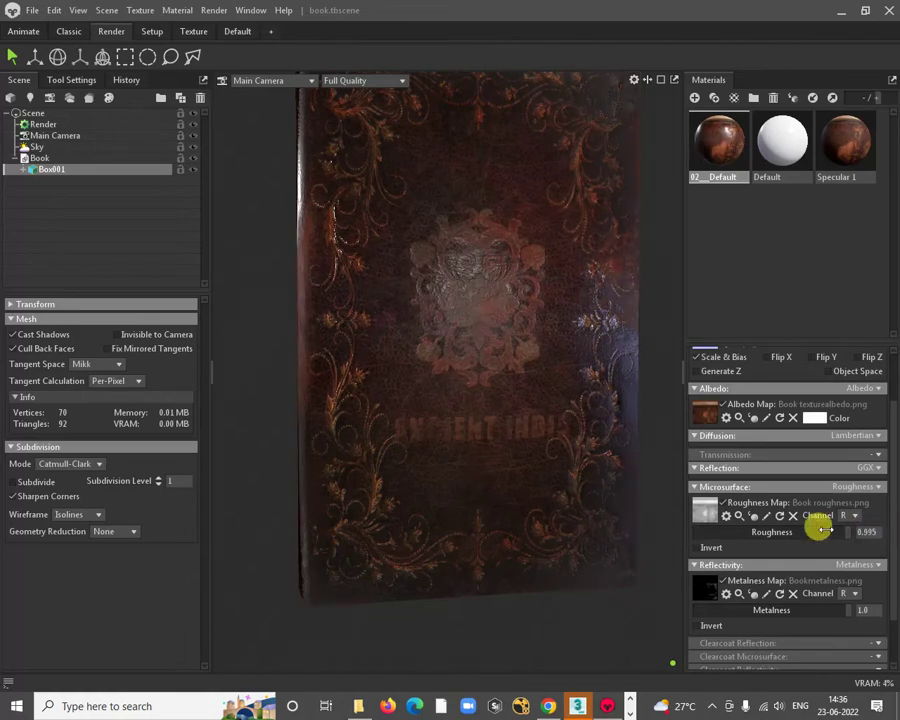
# Step: Test the material's roughness across its range, leave it at 1.0 and examine the reflections on the lower cover
pyautogui.moveTo(707, 528); pyautogui.dragTo(864, 526)
pyautogui.scroll(-2, 483, 457)
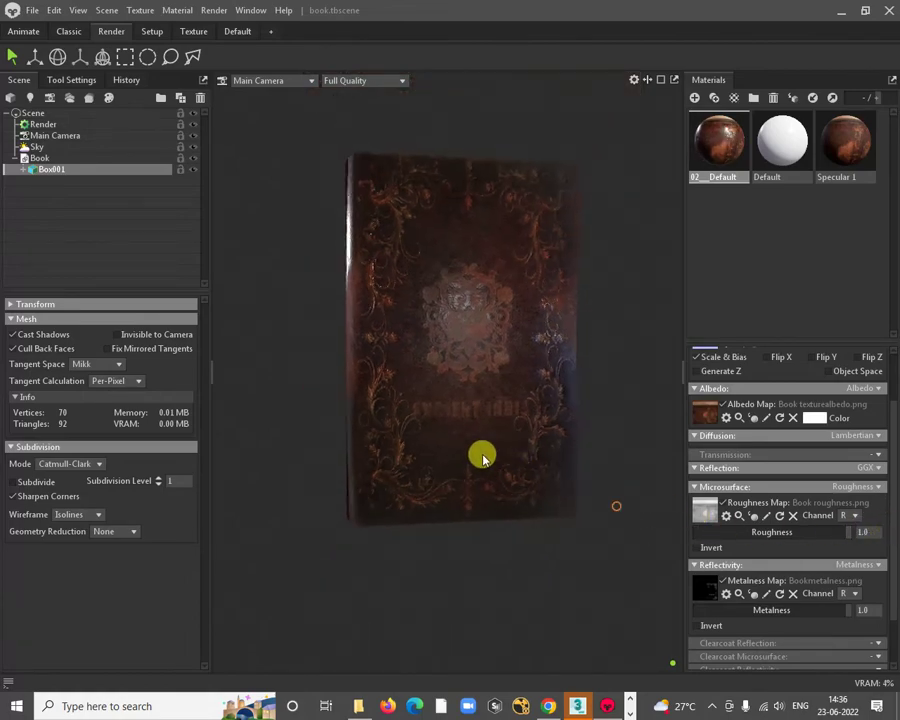
pyautogui.scroll(6, 481, 457)
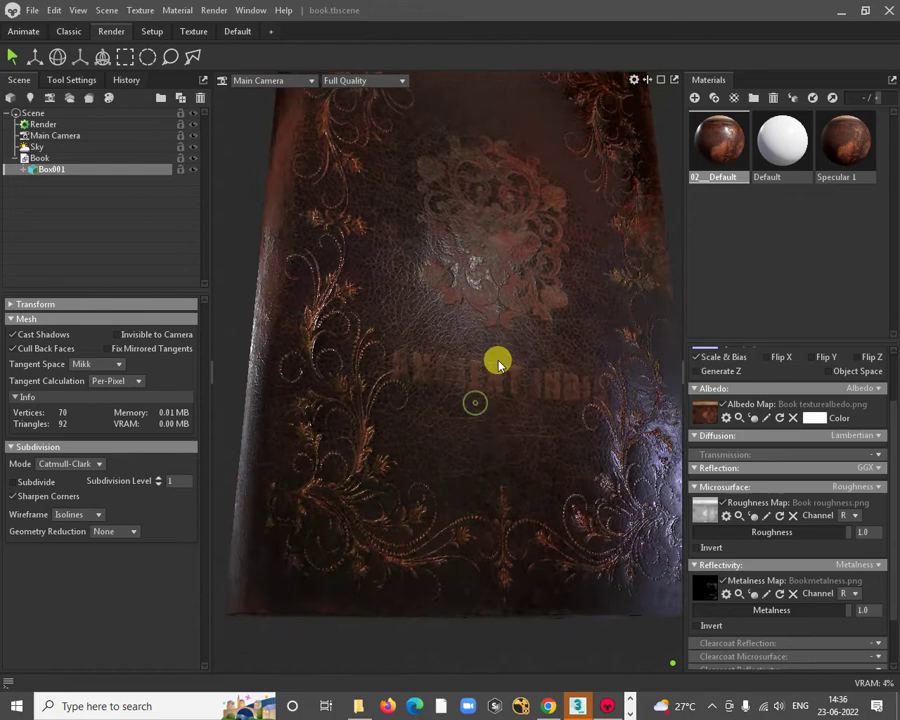
pyautogui.moveTo(498, 364); pyautogui.dragTo(502, 309)
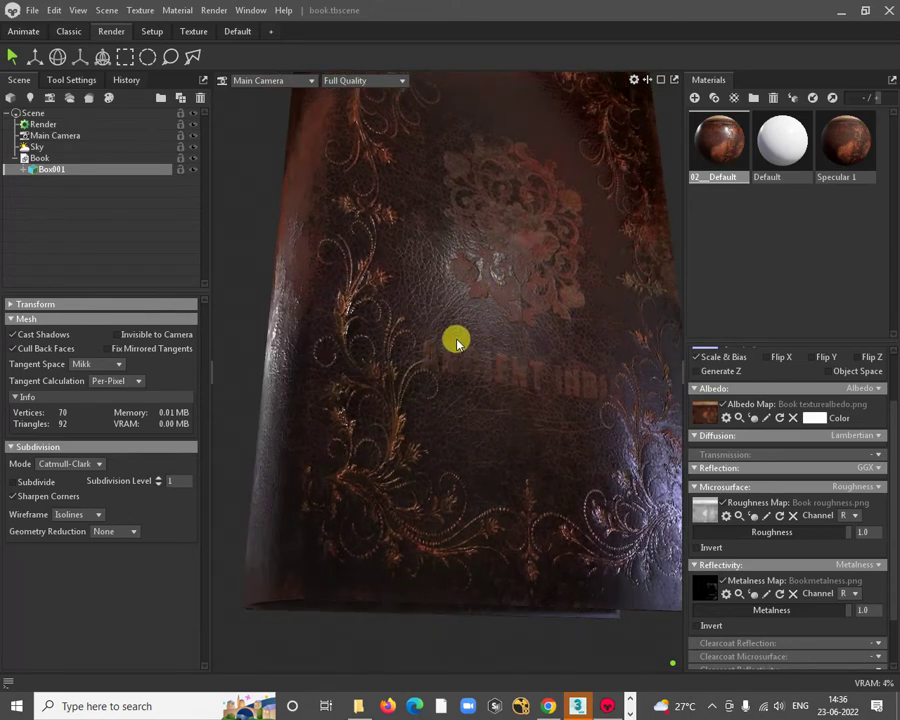
# Step: Switch to Photoshop, collapse and hide the Metalness map copy group and show the Roughness map group
pyautogui.hotkey('alt', 'Tab')
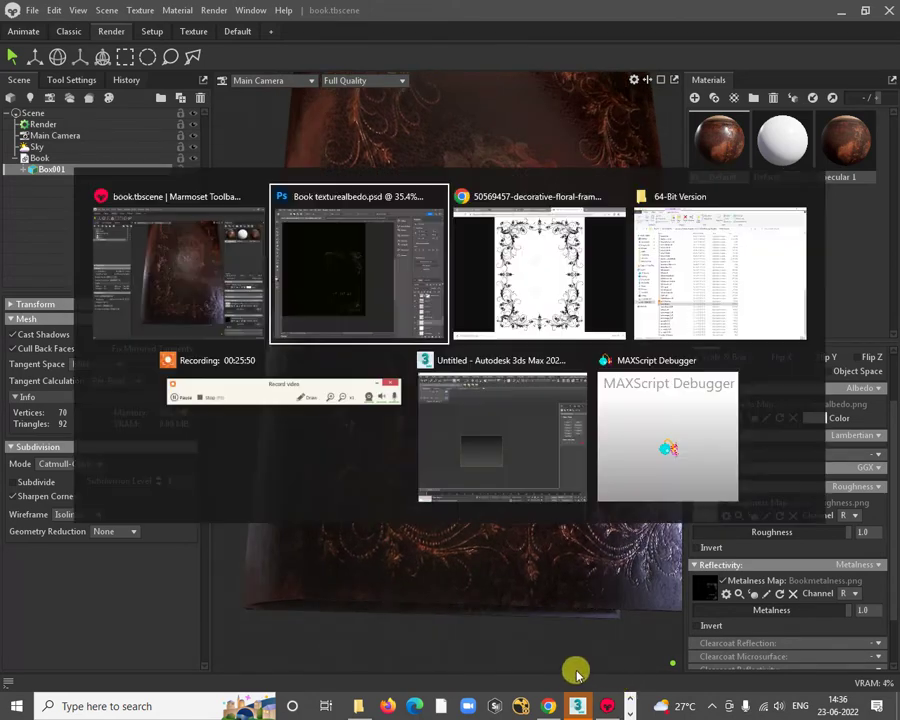
pyautogui.scroll(10, 745, 495)
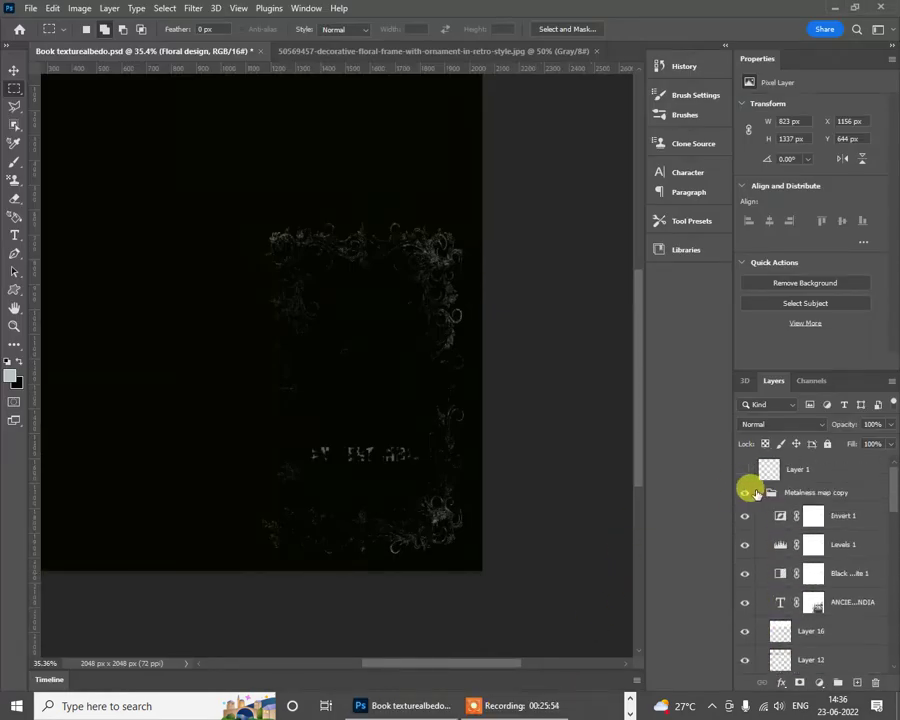
pyautogui.click(752, 492)
pyautogui.click(758, 492)
pyautogui.click(744, 492)
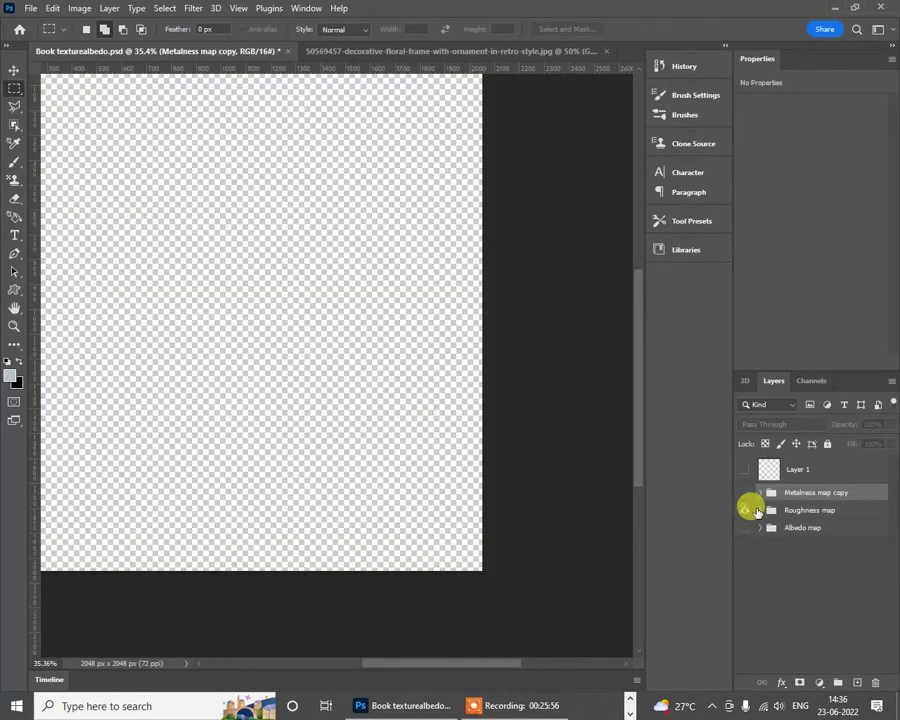
pyautogui.click(745, 510)
# Step: Open the Roughness map group and set its Levels 1 adjustment to a white input of 53 and midtones of 1.00
pyautogui.click(760, 510)
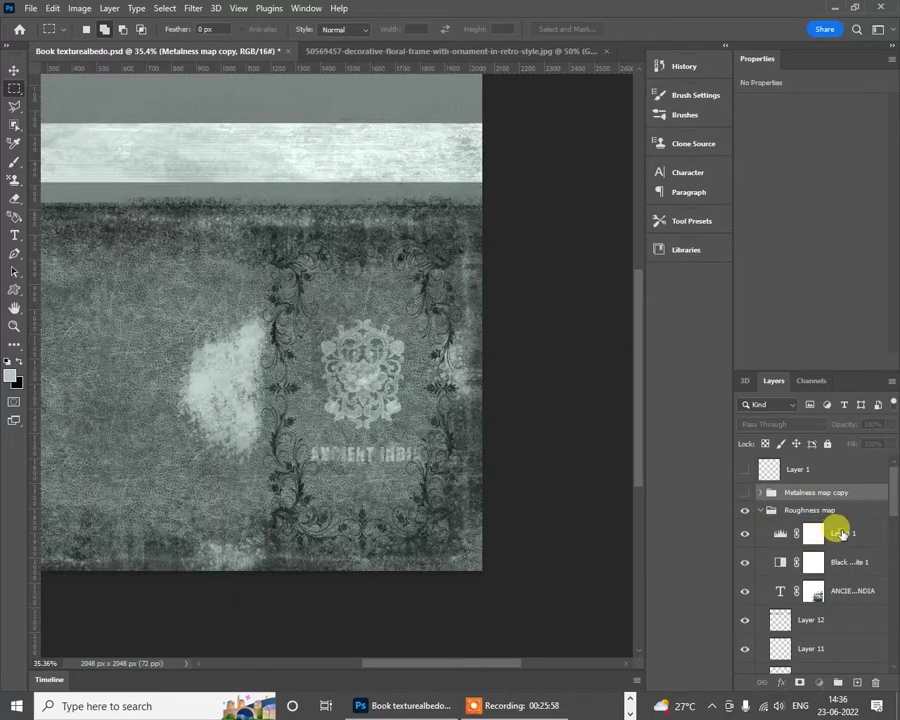
pyautogui.click(838, 534)
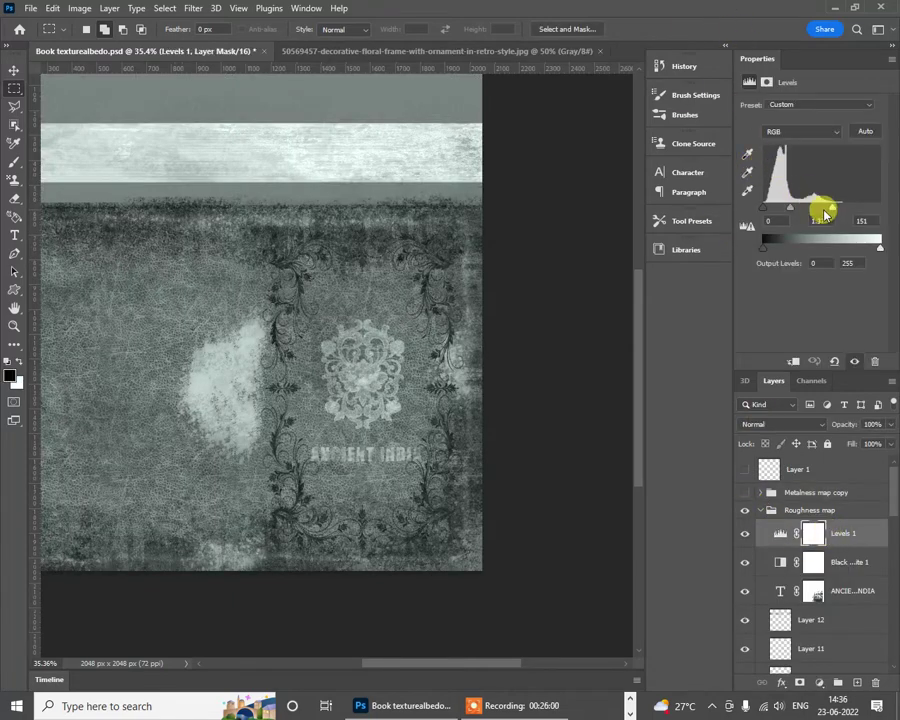
pyautogui.moveTo(832, 208); pyautogui.dragTo(790, 198)
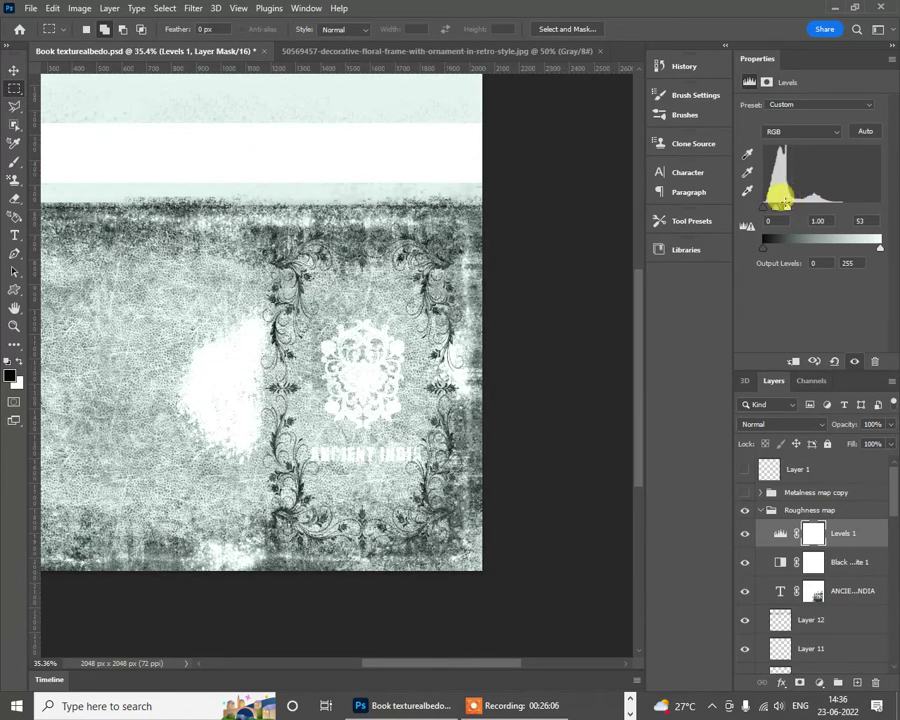
pyautogui.click(31, 9)
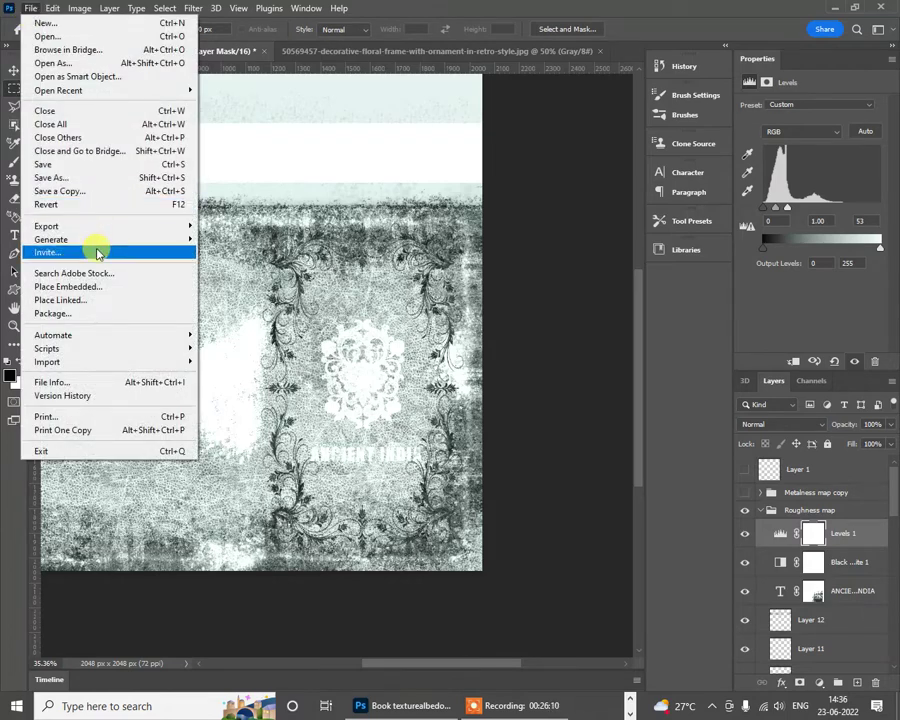
pyautogui.click(237, 227)
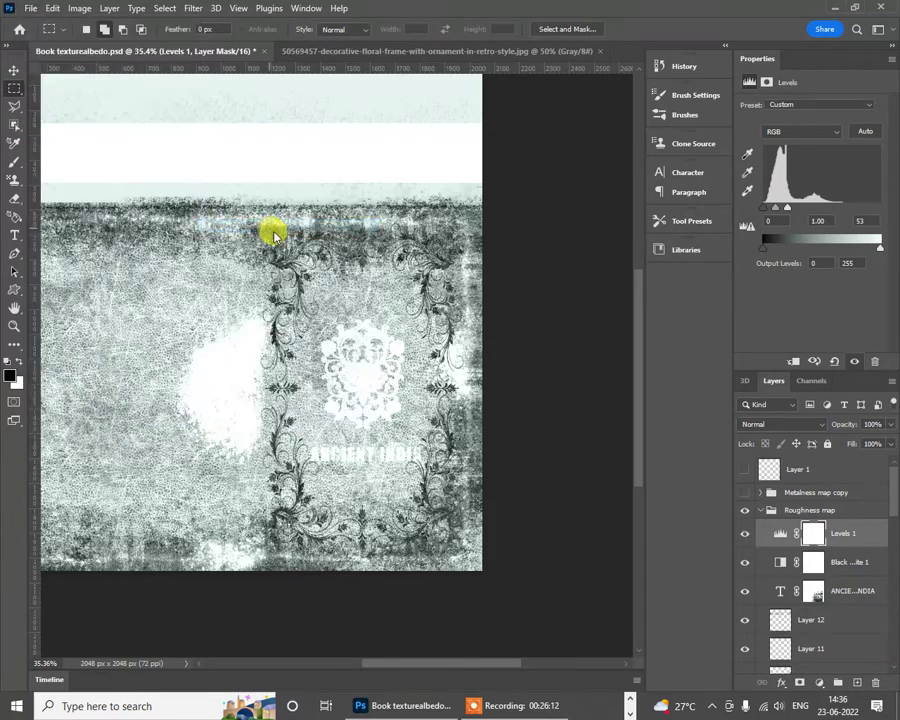
pyautogui.click(390, 313)
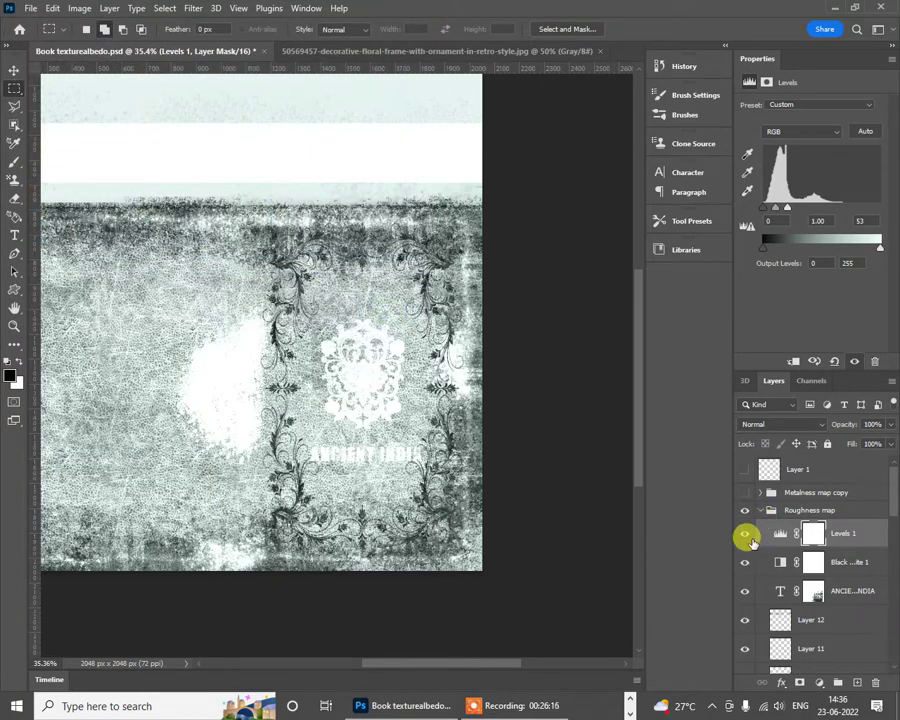
# Step: Compare the roughness map with and without Levels 1, and set the adjustment's white input to 90 and midtones to 1.08
pyautogui.click(743, 533)
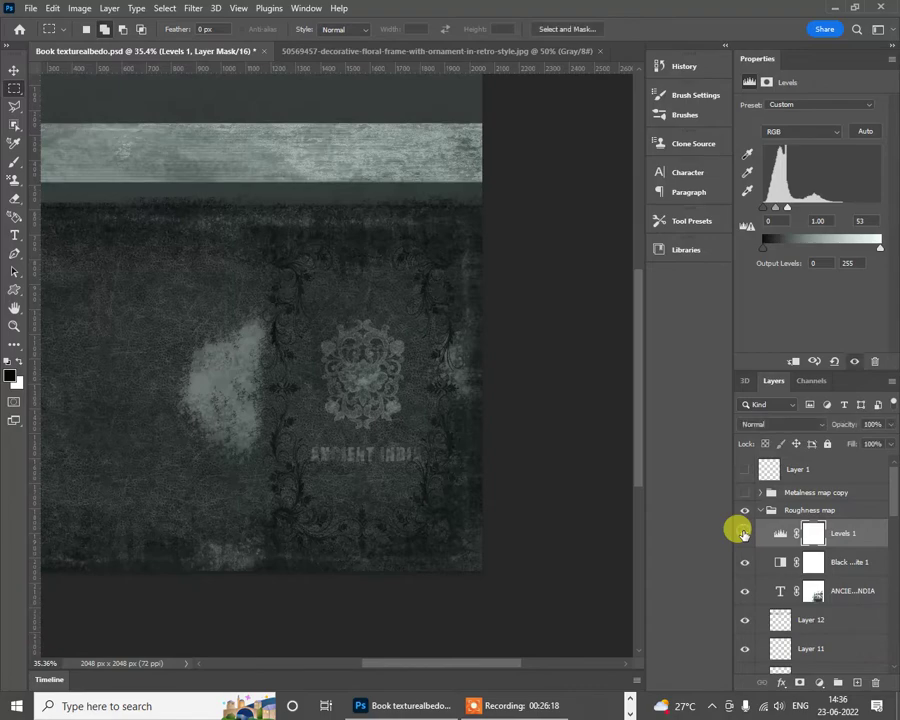
pyautogui.click(743, 533)
pyautogui.moveTo(790, 208); pyautogui.dragTo(831, 220)
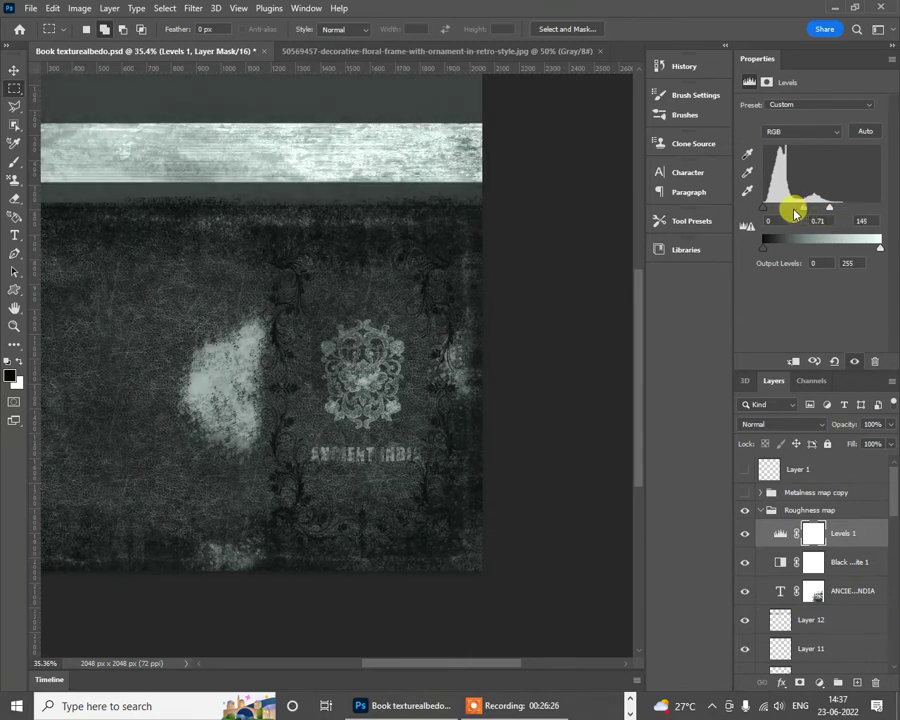
pyautogui.moveTo(808, 211)
pyautogui.mouseDown()
pyautogui.moveTo(796, 212)
pyautogui.moveTo(816, 207)
pyautogui.moveTo(793, 212)
pyautogui.moveTo(806, 210)
pyautogui.mouseUp()
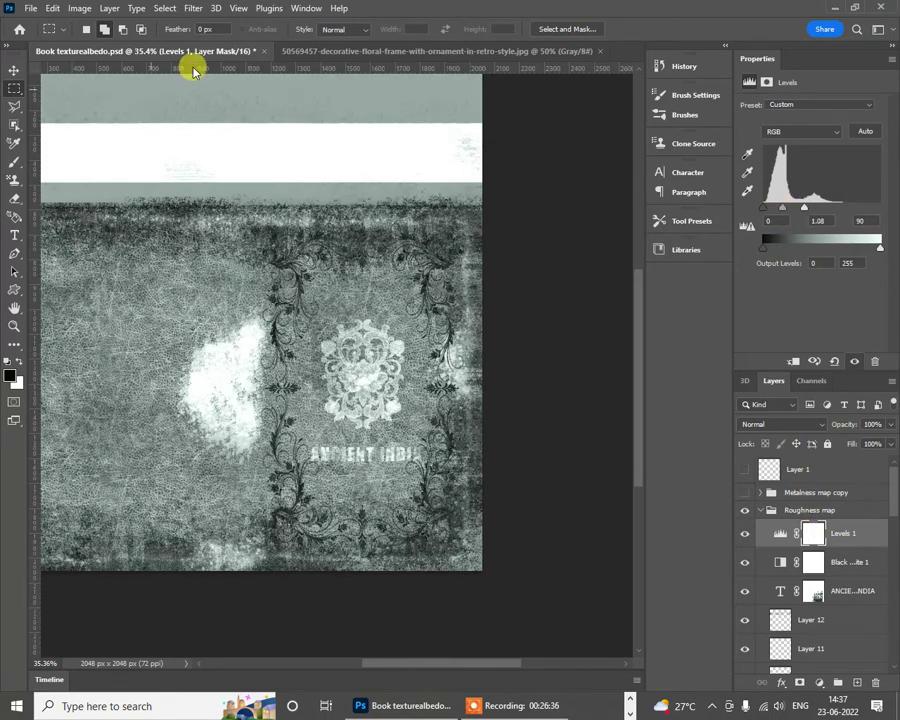
# Step: Select the full-width page-edge strip above the cover artwork with the Rectangular Marquee tool
pyautogui.scroll(-3, 281, 224)
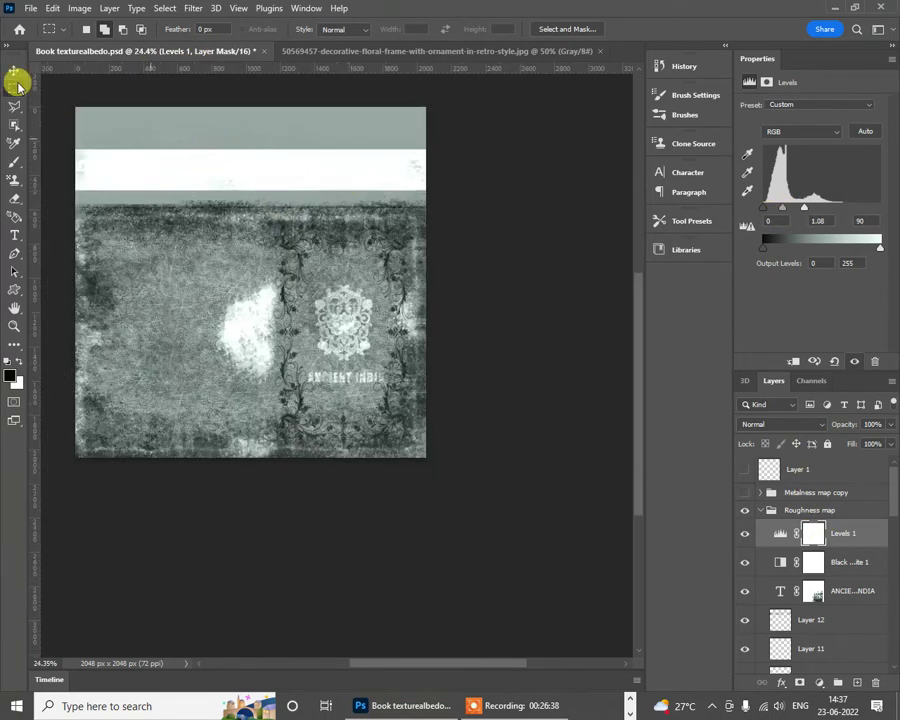
pyautogui.moveTo(75, 145); pyautogui.dragTo(423, 197)
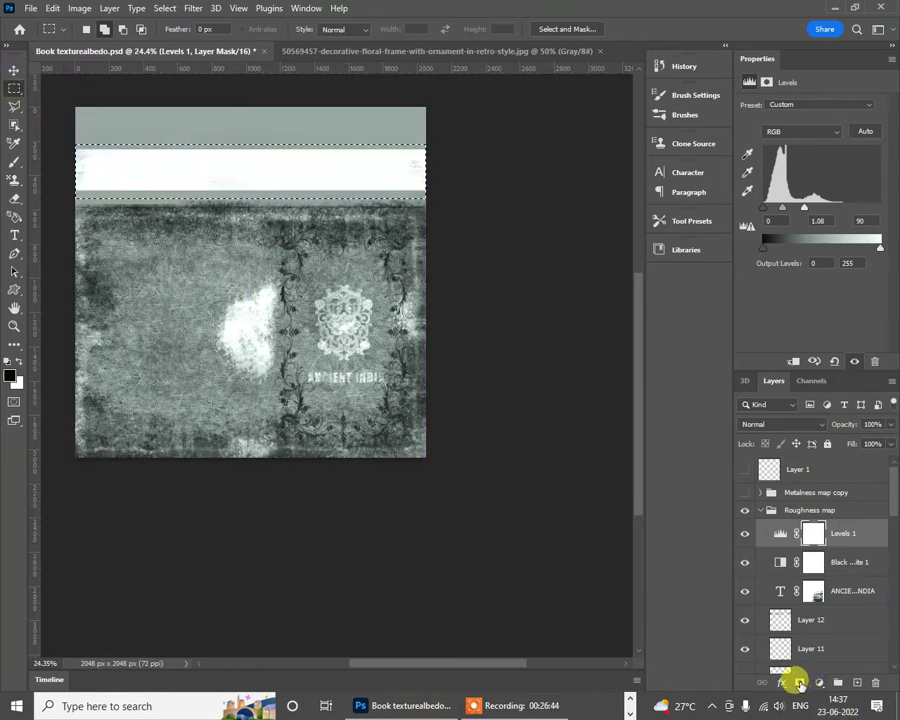
pyautogui.click(800, 683)
pyautogui.hotkey('ctrl', 'z')
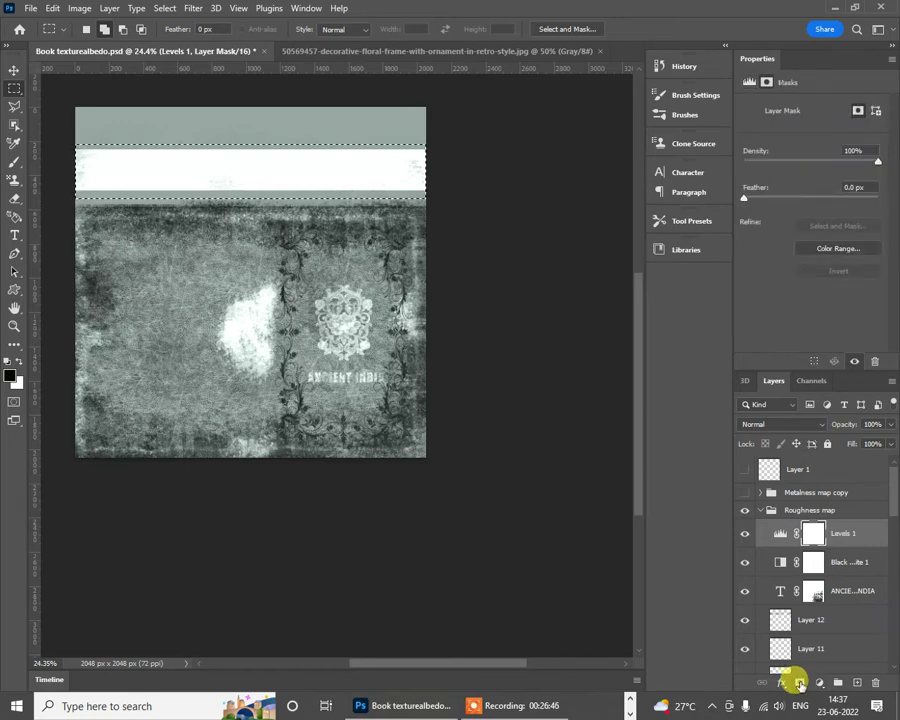
pyautogui.click(800, 683)
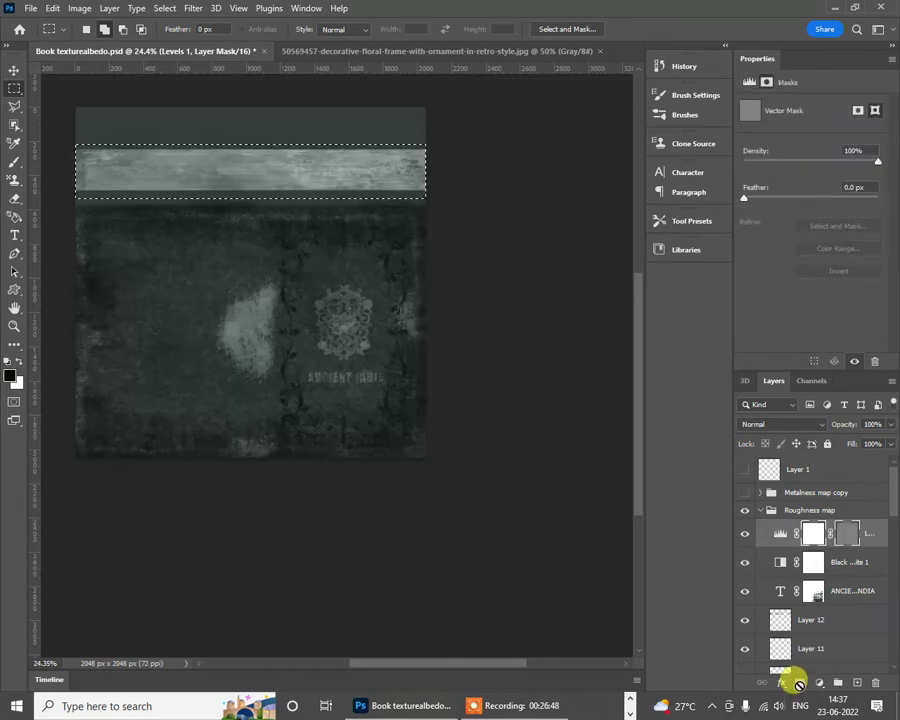
pyautogui.hotkey('ctrl', 'z')
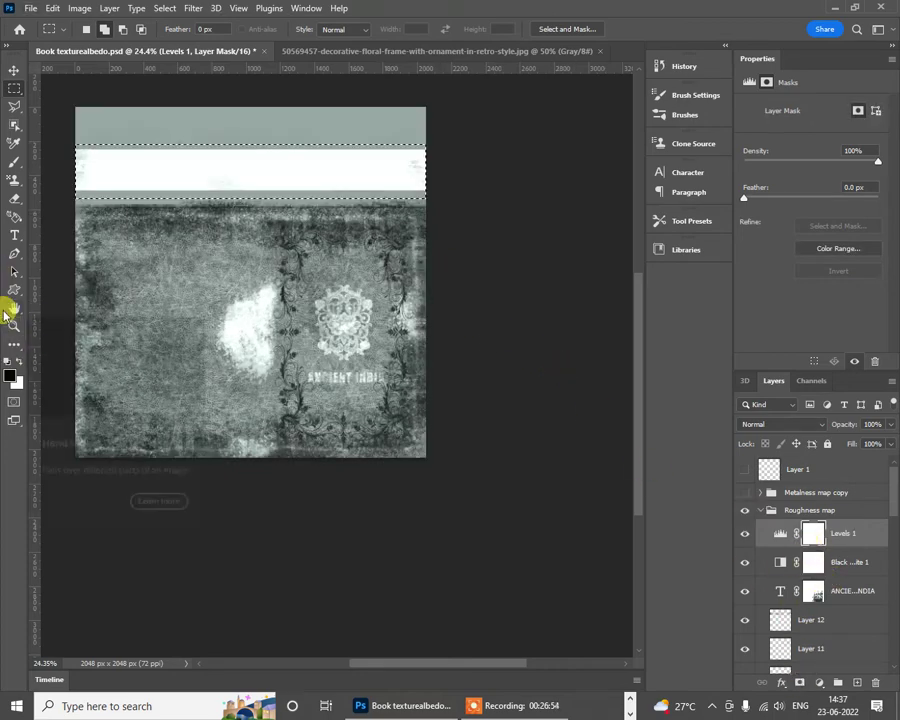
# Step: Fill the selected page-edge strip with black on the Levels 1 layer mask and clear the selection
pyautogui.hotkey('alt', 'BackSpace')
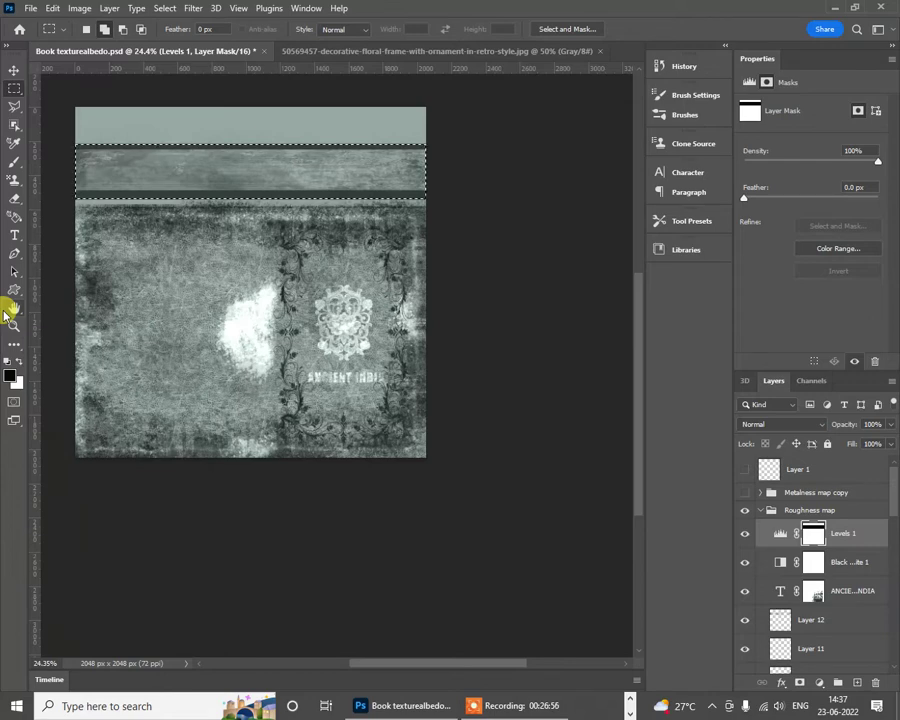
pyautogui.hotkey('ctrl', 'd')
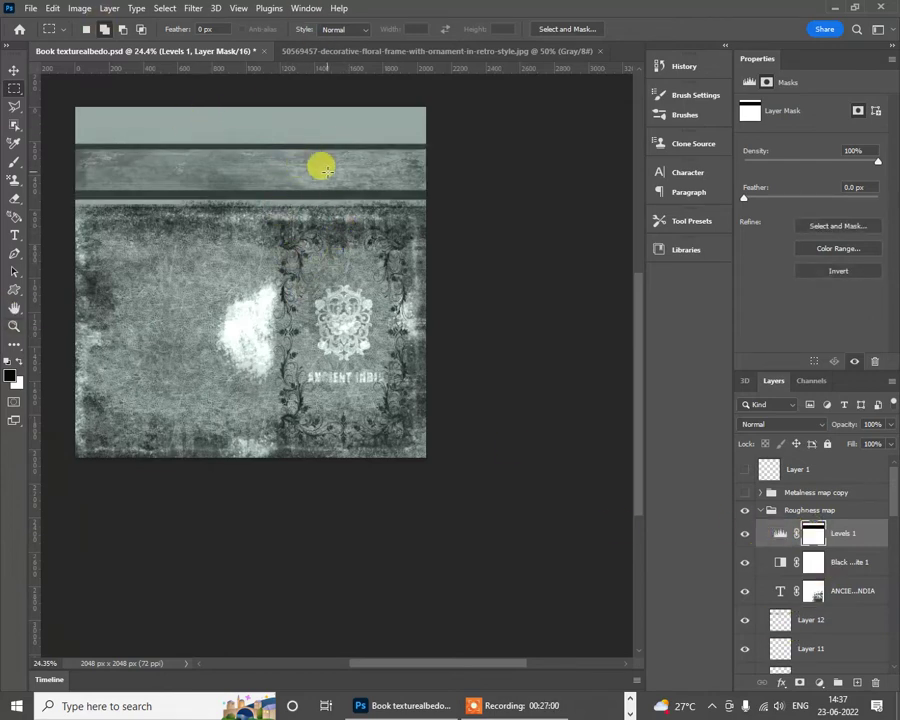
# Step: Quick-export the masked roughness map as PNG to the Desktop, replacing Book roughness.png
pyautogui.click(31, 8)
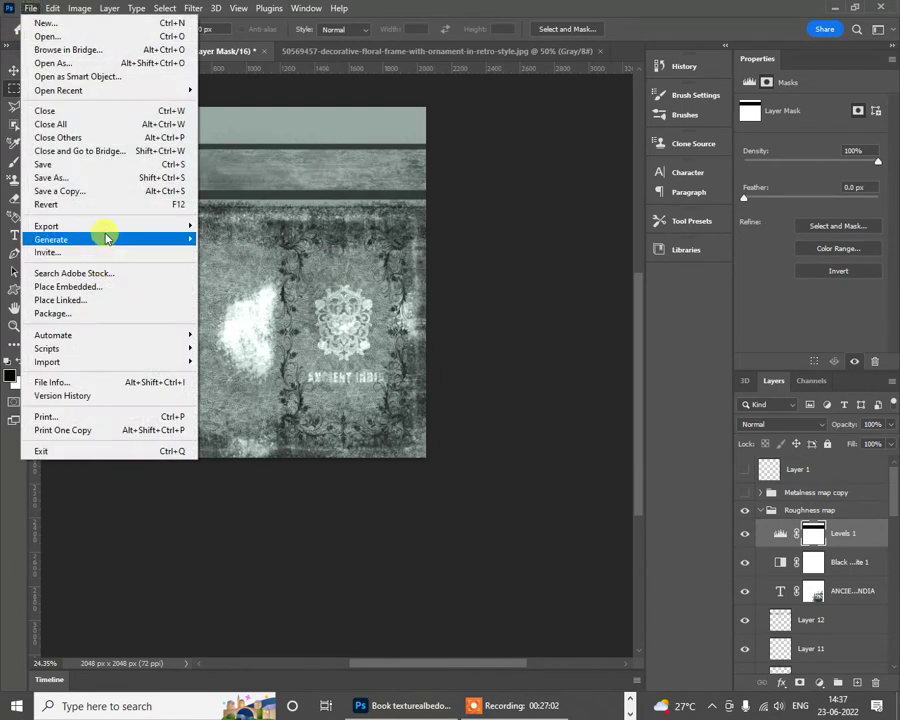
pyautogui.moveTo(148, 227)
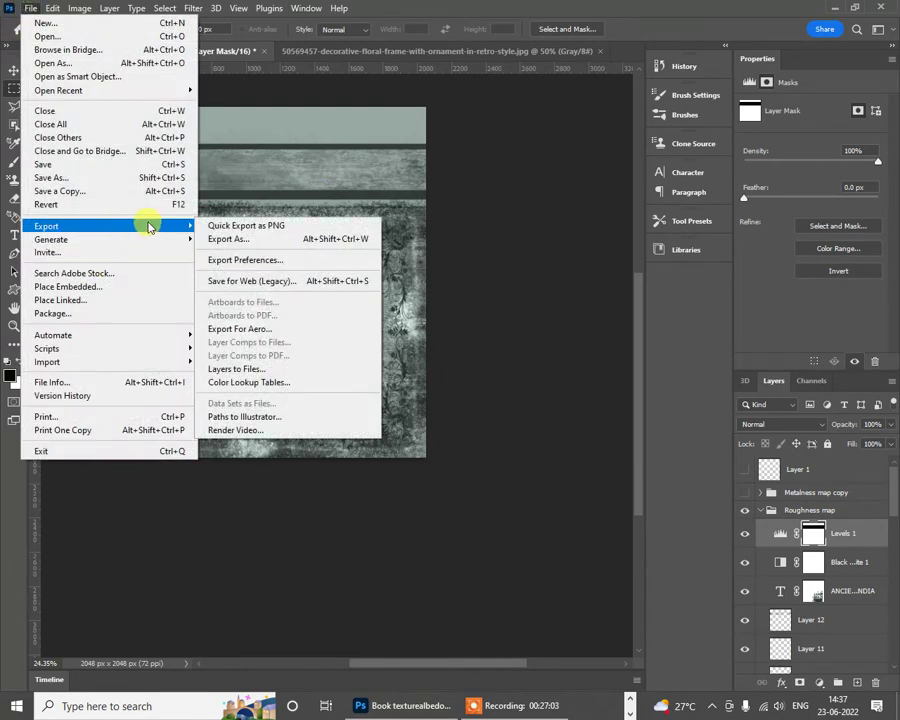
pyautogui.click(266, 225)
pyautogui.scroll(-2, 236, 180)
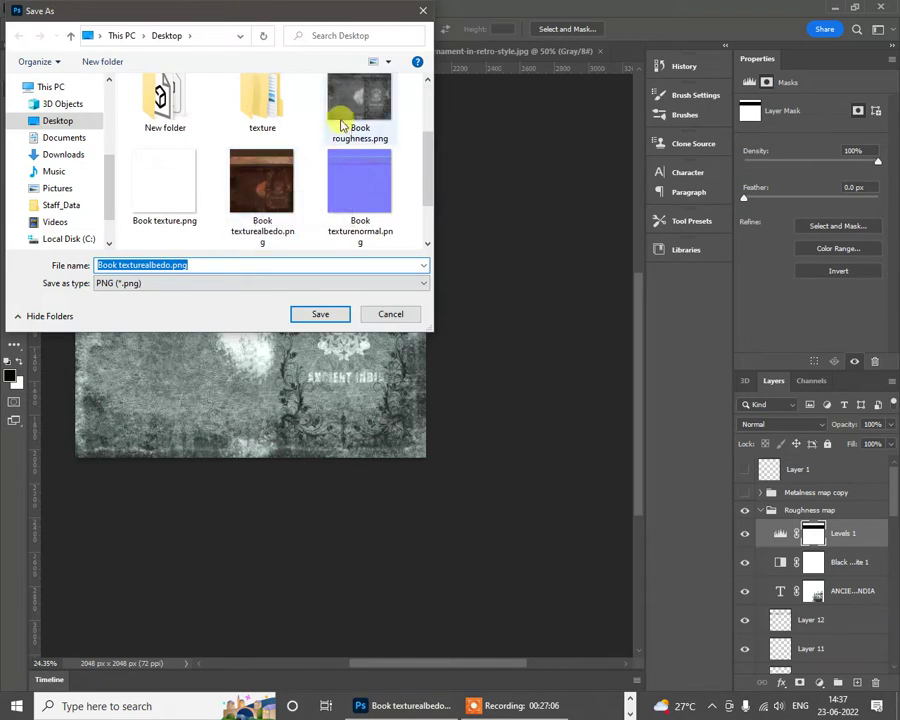
pyautogui.click(350, 112)
pyautogui.click(320, 314)
pyautogui.click(483, 354)
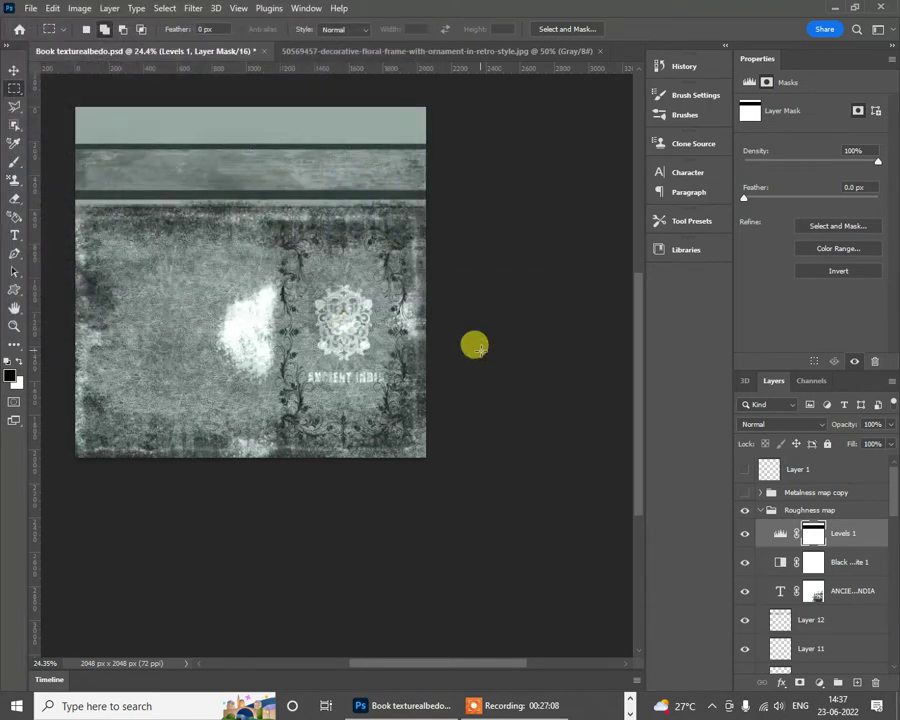
# Step: Switch to Marmoset Toolbag and examine the re-exported roughness map's reflections on the cover with roughness kept at 1.0
pyautogui.hotkey('alt', 'Tab')
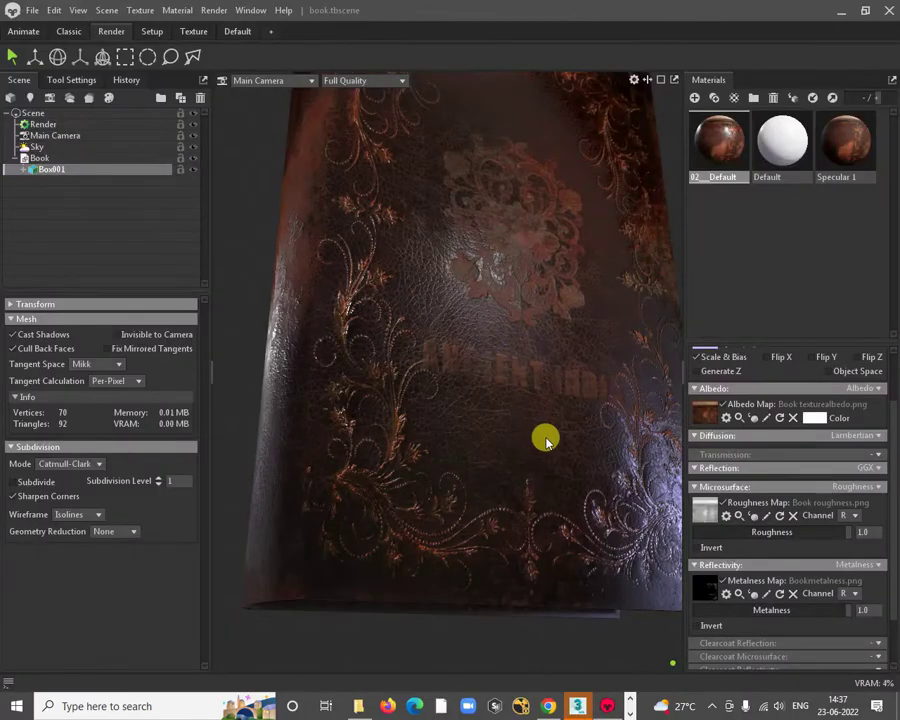
pyautogui.moveTo(545, 440)
pyautogui.mouseDown()
pyautogui.moveTo(428, 370)
pyautogui.moveTo(528, 335)
pyautogui.moveTo(520, 364)
pyautogui.moveTo(466, 426)
pyautogui.moveTo(521, 410)
pyautogui.mouseUp()
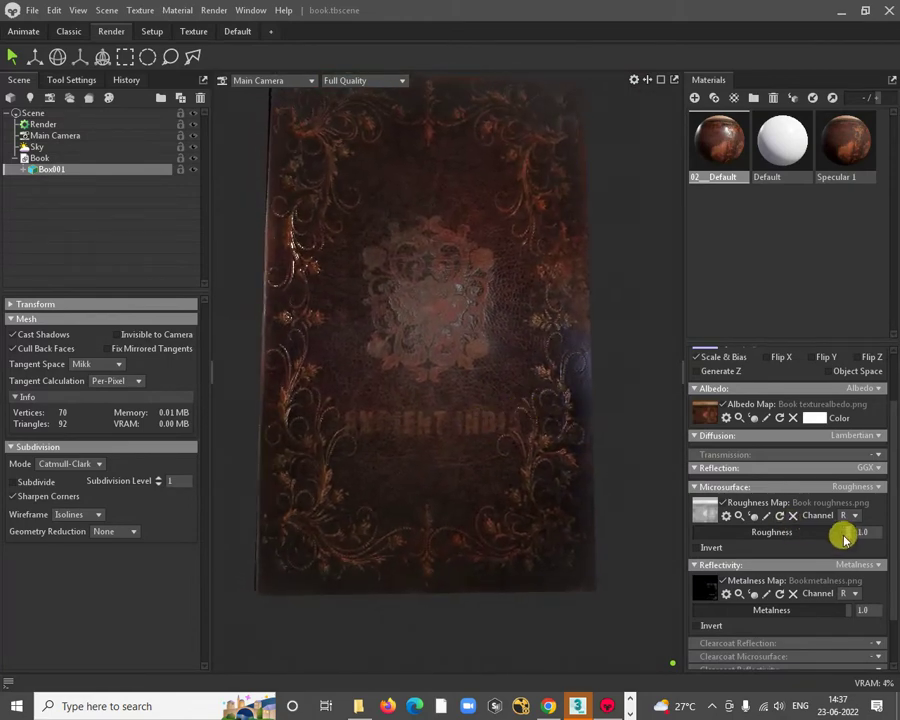
pyautogui.moveTo(845, 538); pyautogui.dragTo(860, 531)
pyautogui.moveTo(411, 393)
pyautogui.mouseDown()
pyautogui.moveTo(382, 289)
pyautogui.moveTo(464, 412)
pyautogui.moveTo(463, 393)
pyautogui.moveTo(398, 382)
pyautogui.moveTo(428, 331)
pyautogui.moveTo(498, 402)
pyautogui.moveTo(411, 330)
pyautogui.moveTo(500, 424)
pyautogui.moveTo(342, 376)
pyautogui.moveTo(438, 420)
pyautogui.moveTo(335, 435)
pyautogui.moveTo(452, 416)
pyautogui.moveTo(466, 404)
pyautogui.moveTo(416, 450)
pyautogui.mouseUp()
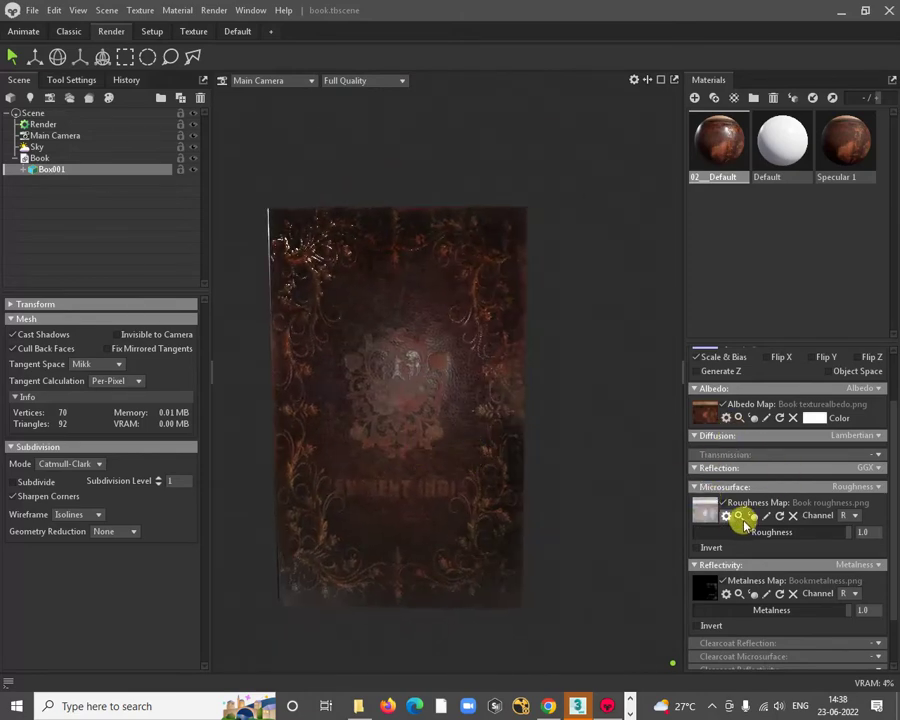
pyautogui.scroll(-2, 717, 600)
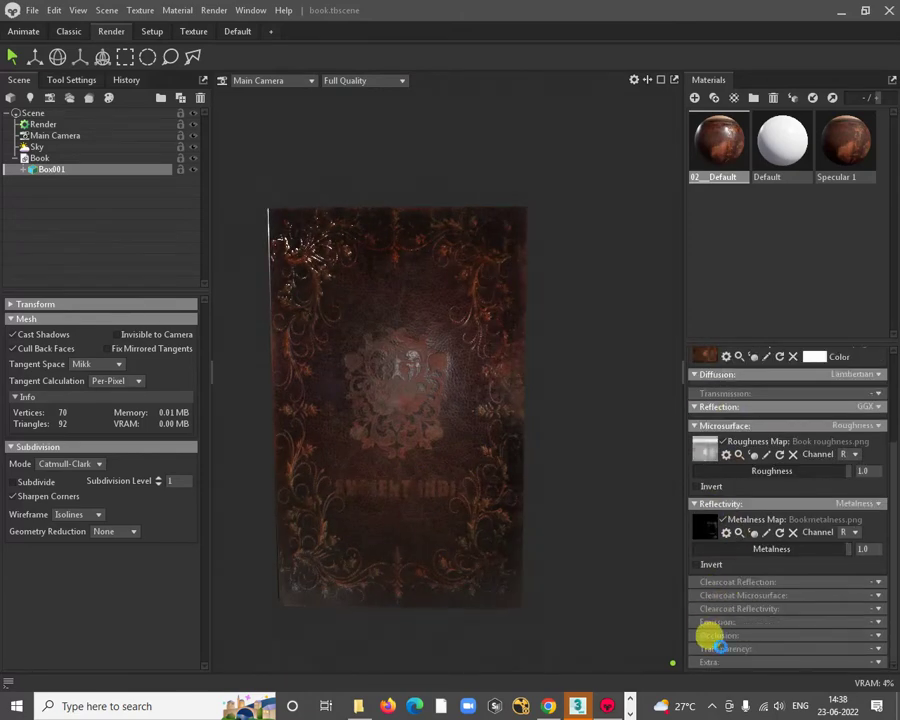
pyautogui.moveTo(645, 600); pyautogui.dragTo(504, 376)
pyautogui.scroll(3, 476, 350)
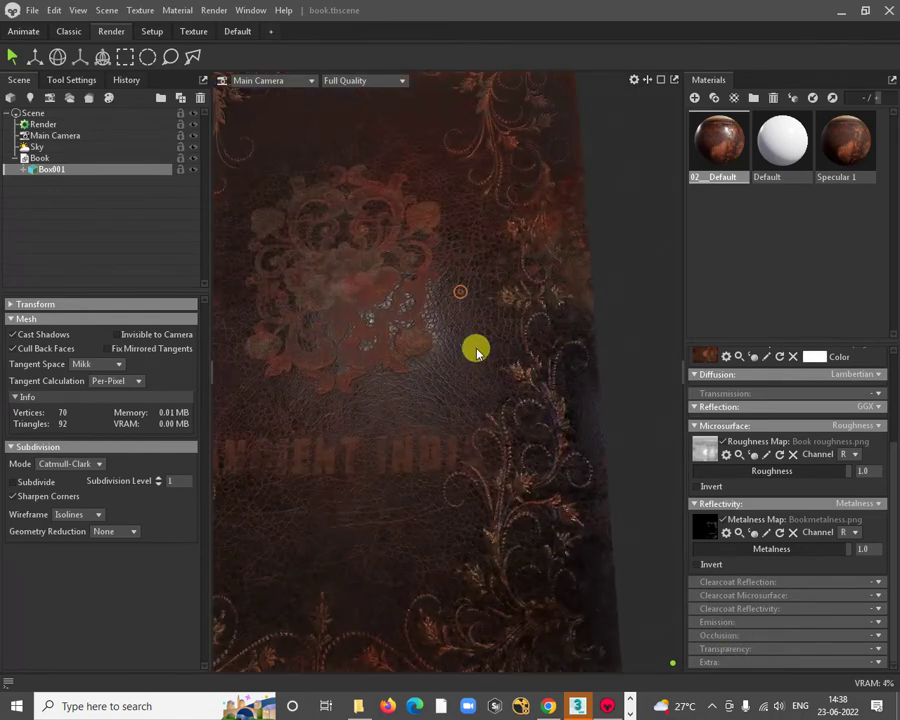
pyautogui.scroll(-3, 455, 360)
pyautogui.moveTo(408, 370); pyautogui.dragTo(484, 313)
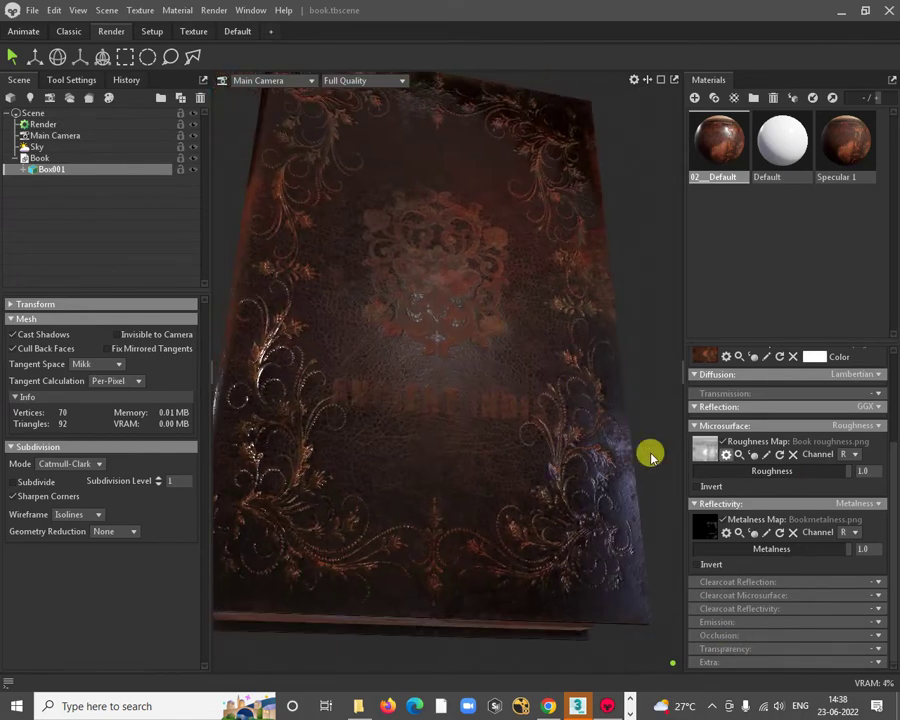
pyautogui.moveTo(495, 387); pyautogui.dragTo(496, 408)
# Step: Switch to Photoshop and set the Levels 1 adjustment's white input to 58
pyautogui.hotkey('alt', 'Tab')
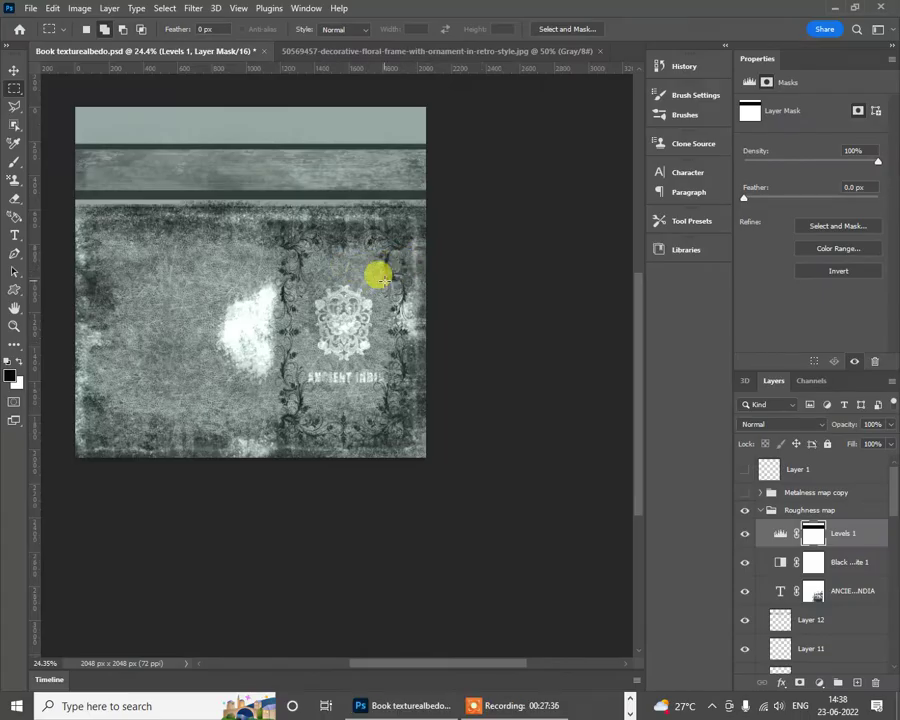
pyautogui.click(780, 533)
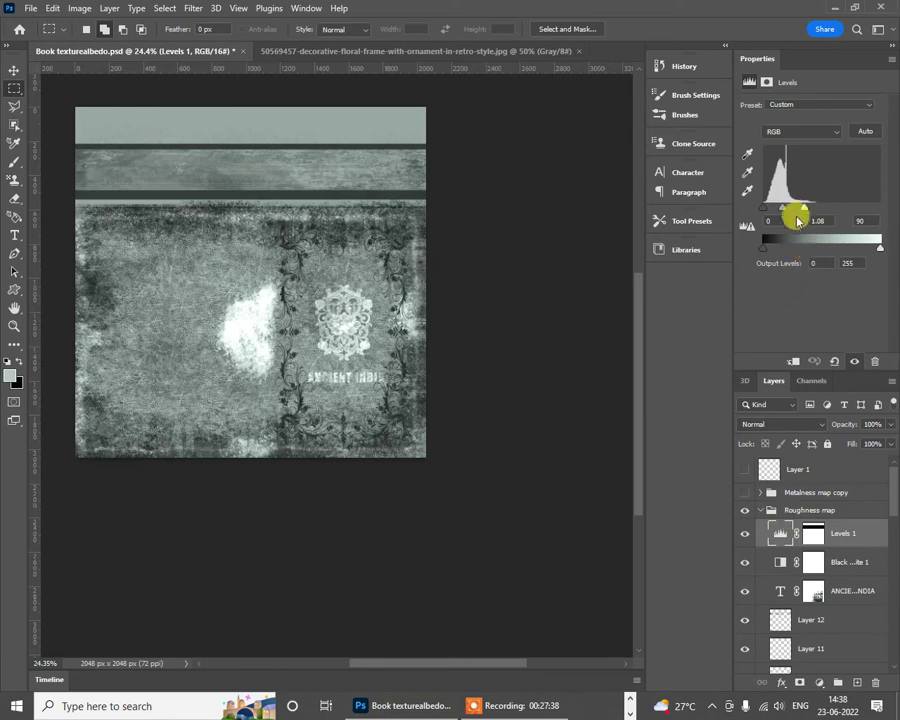
pyautogui.moveTo(806, 212); pyautogui.dragTo(790, 215)
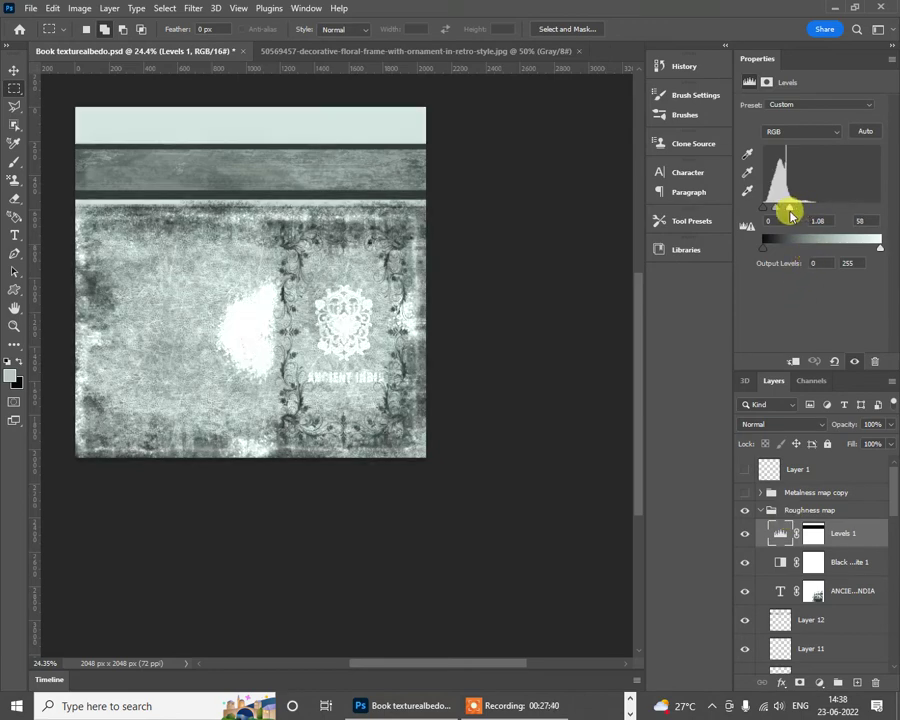
# Step: Quick-export the brightened roughness map as PNG, overwriting Book roughness.png on the Desktop
pyautogui.click(30, 8)
pyautogui.moveTo(122, 226)
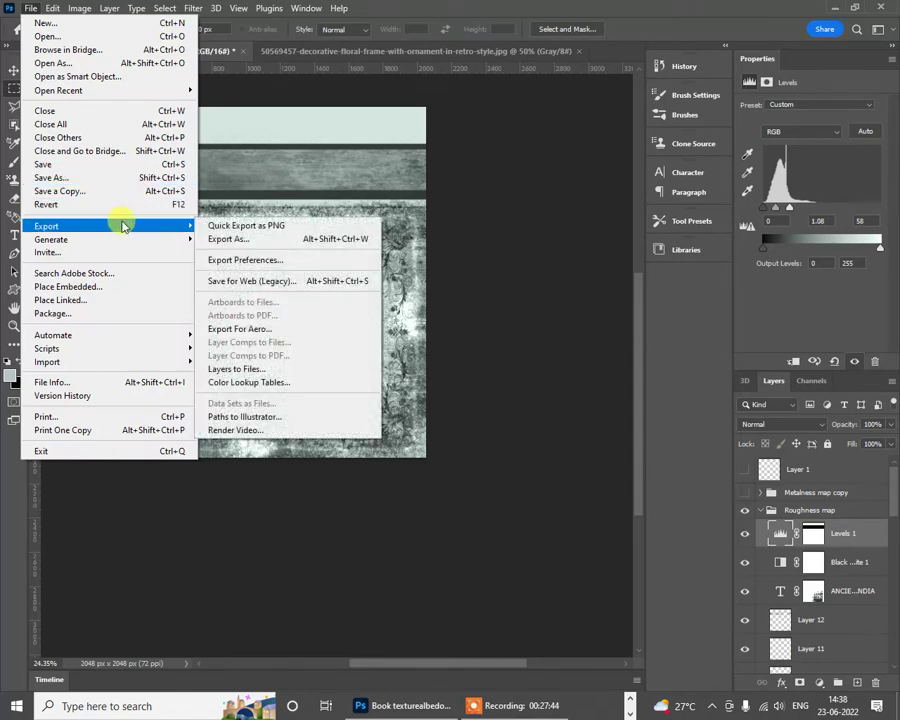
pyautogui.click(250, 234)
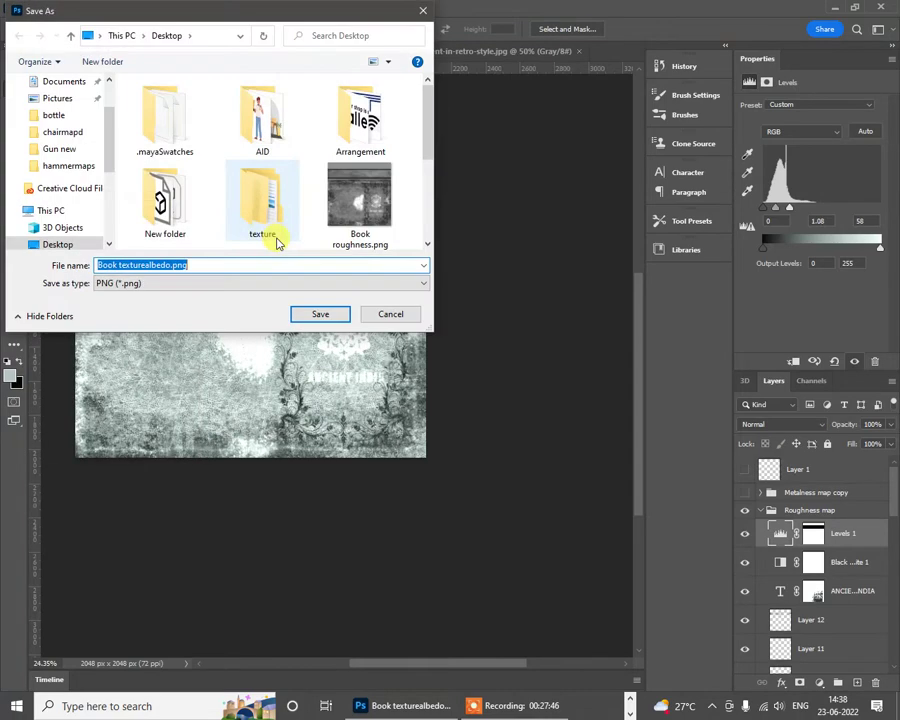
pyautogui.scroll(-3, 290, 230)
pyautogui.scroll(2, 330, 170)
pyautogui.doubleClick(364, 114)
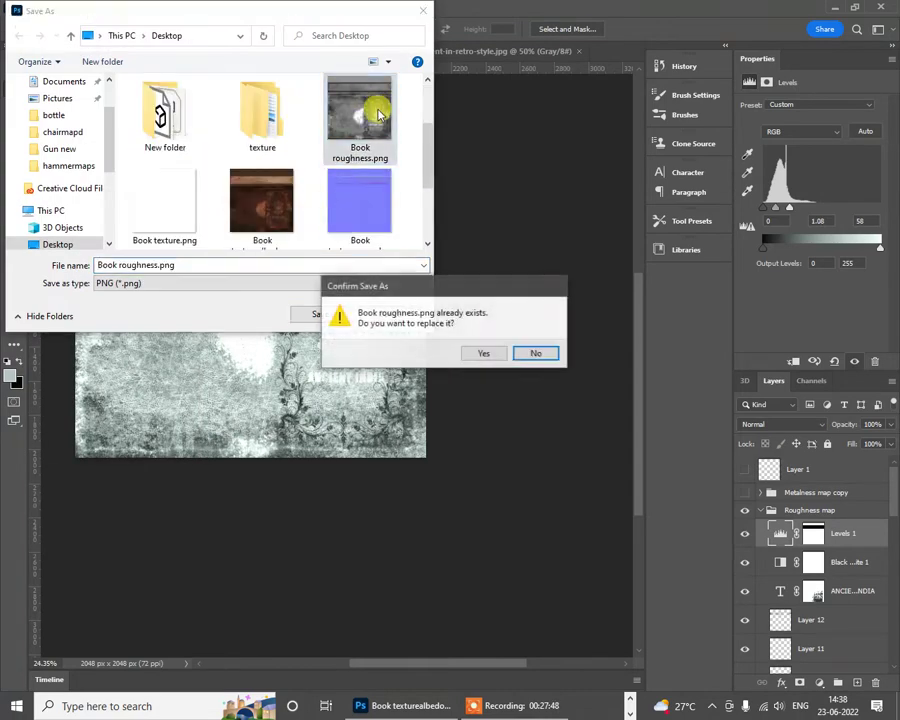
pyautogui.click(483, 353)
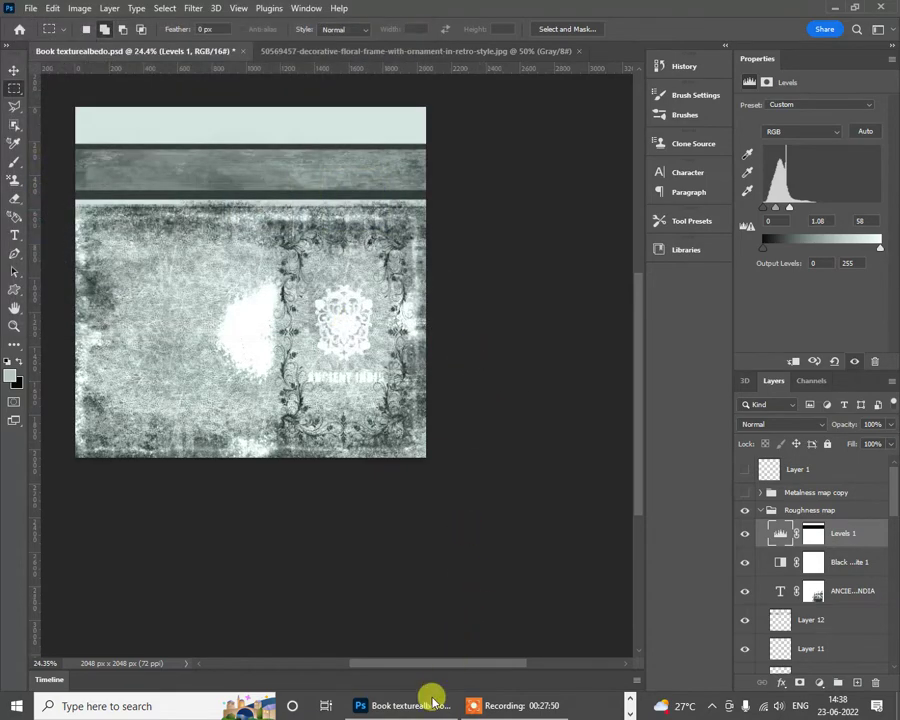
# Step: Switch to Marmoset Toolbag and inspect the brightened roughness map on the cover, floral border and page edges
pyautogui.hotkey('alt', 'Tab')
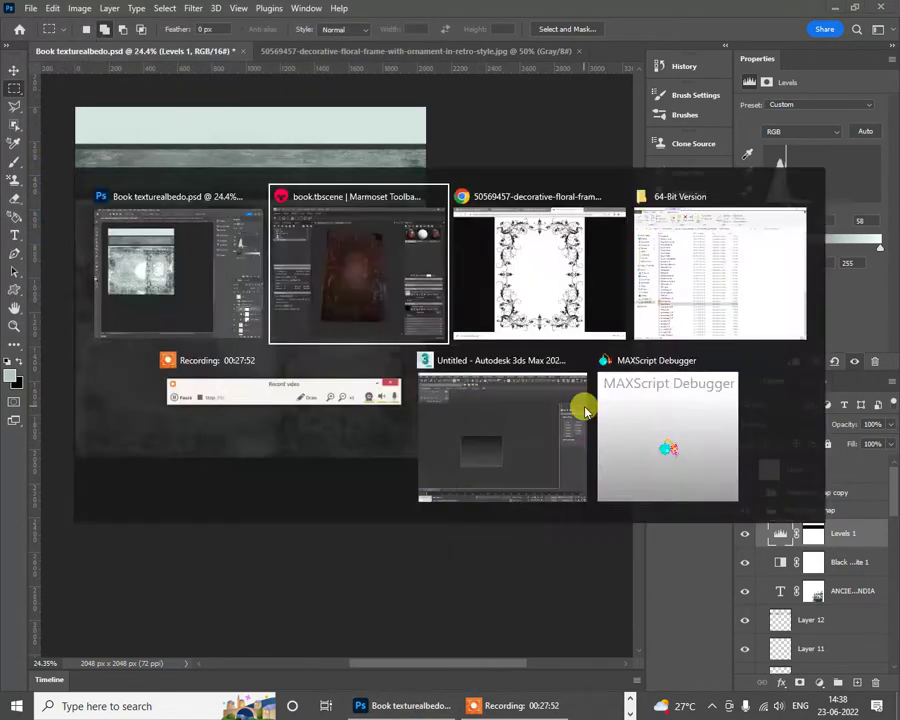
pyautogui.moveTo(618, 512); pyautogui.dragTo(725, 534)
pyautogui.scroll(5, 464, 325)
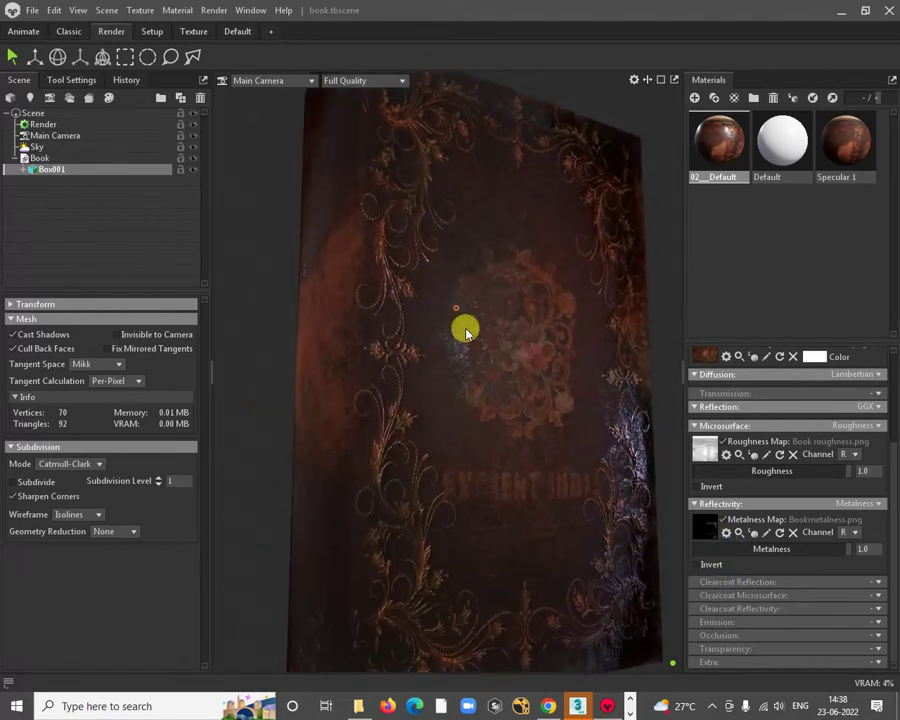
pyautogui.moveTo(464, 343); pyautogui.dragTo(380, 440)
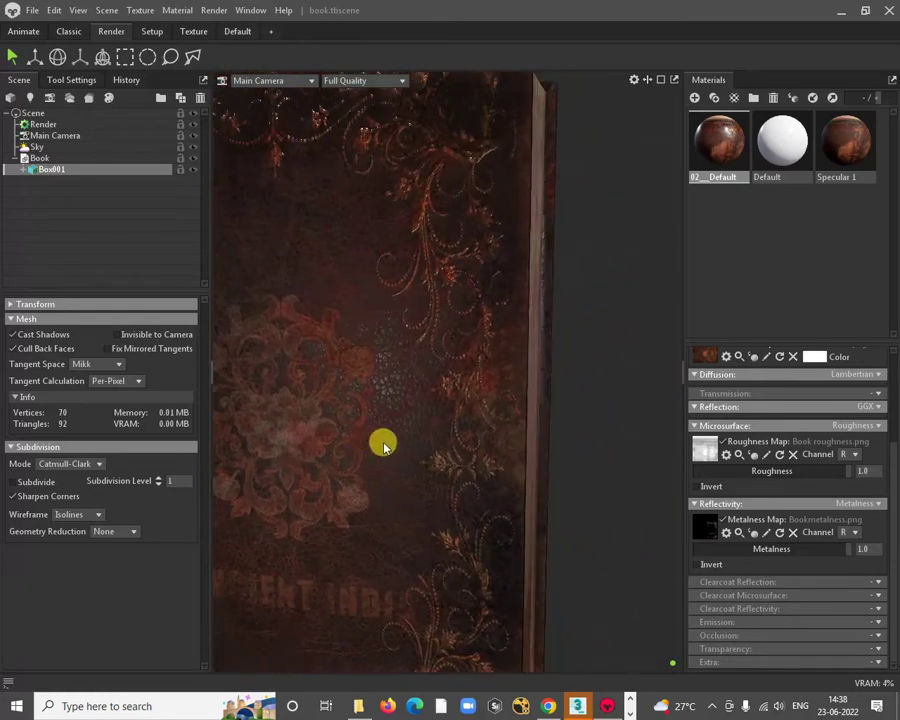
pyautogui.scroll(-5, 336, 386)
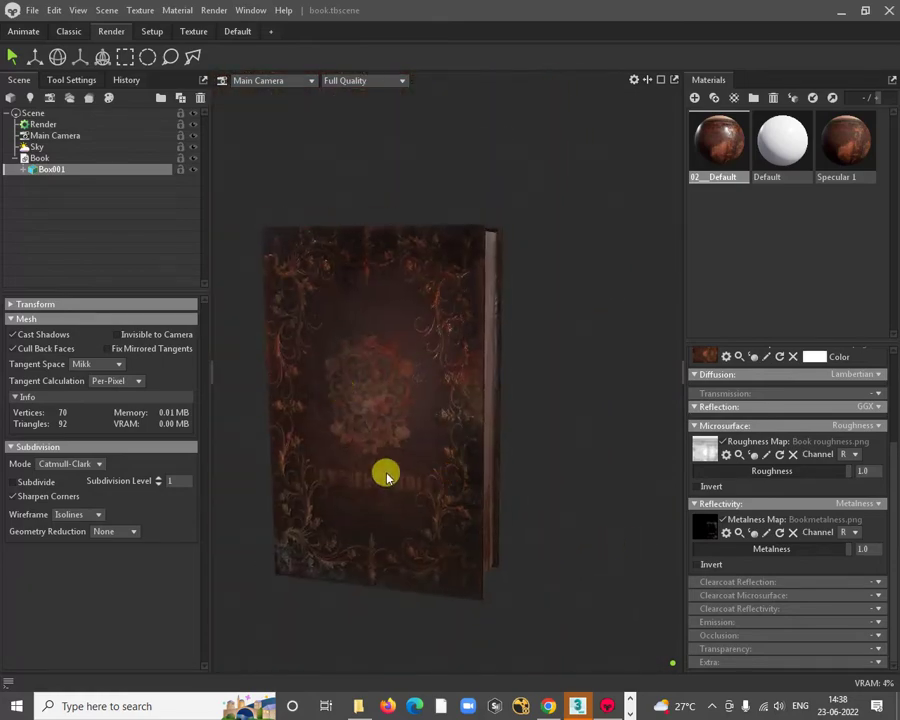
# Step: Switch to Photoshop and look through the Roughness map group's layers for the one holding the dark floral border
pyautogui.hotkey('alt', 'Tab')
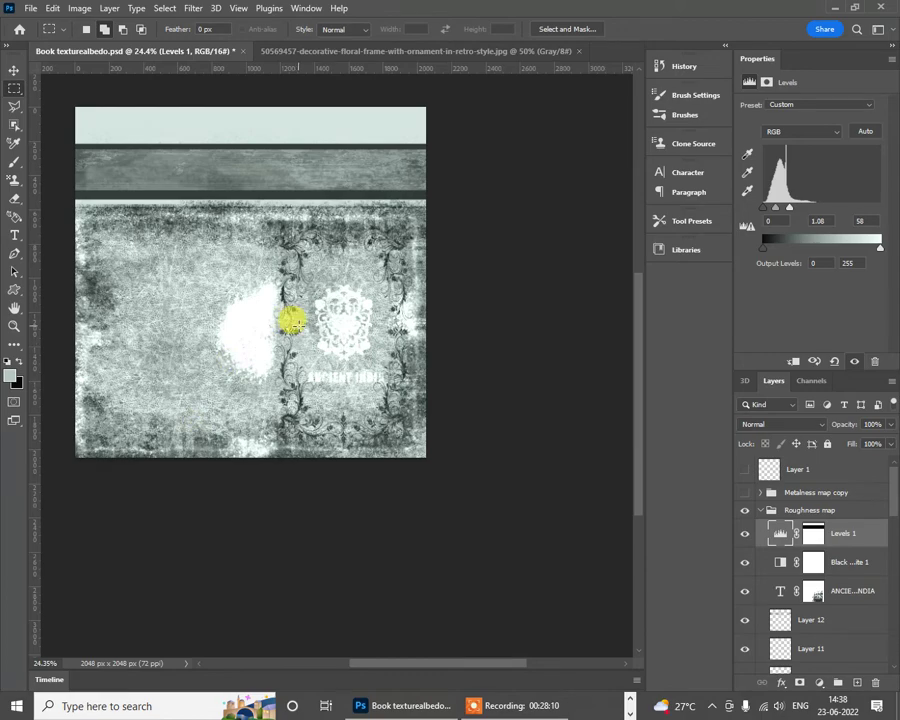
pyautogui.scroll(5, 291, 320)
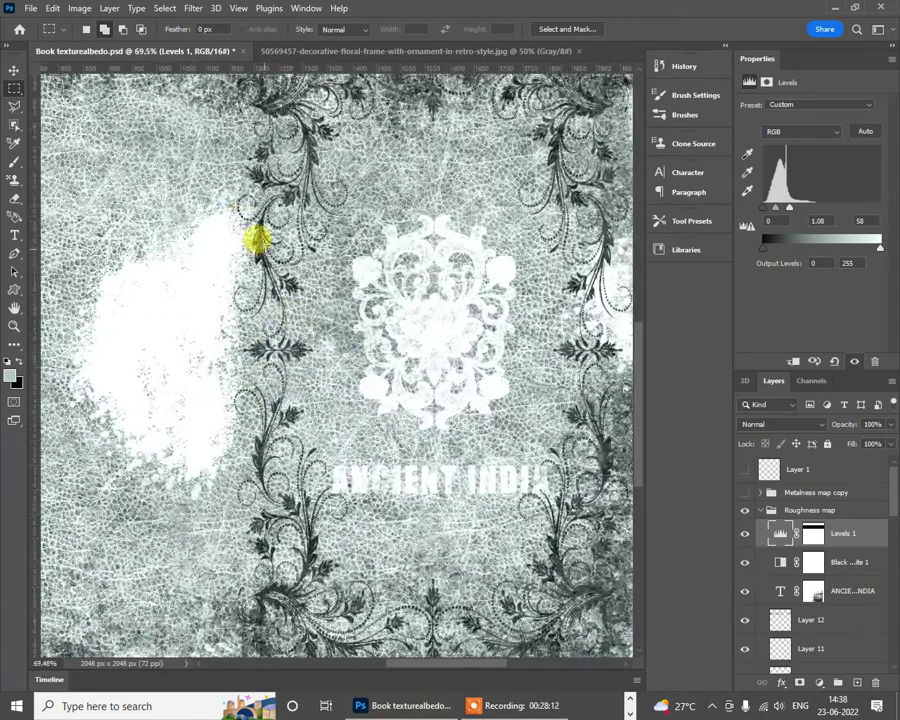
pyautogui.click(15, 70)
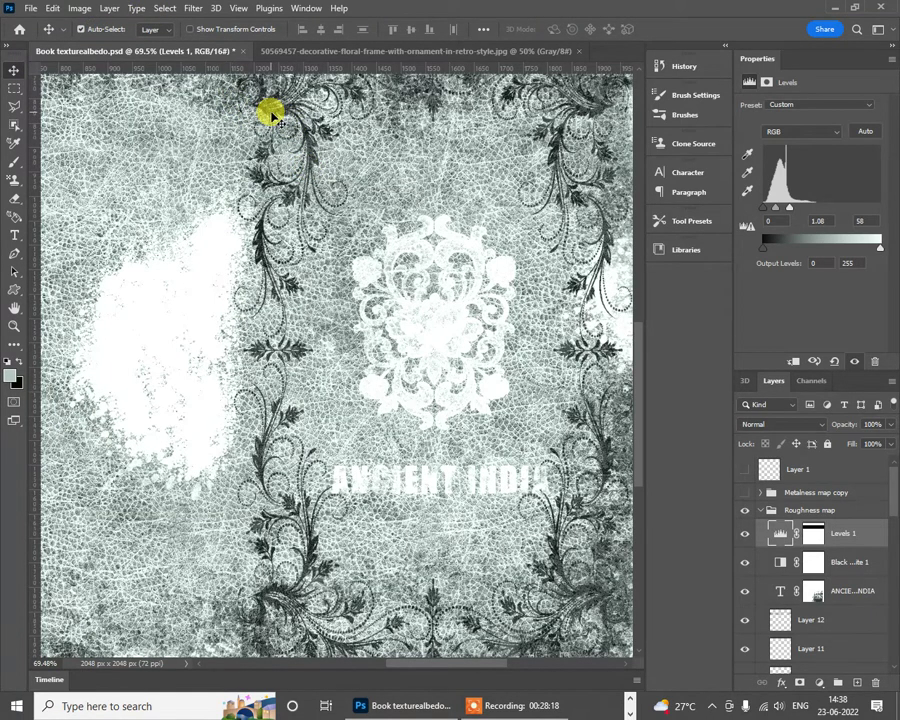
pyautogui.scroll(-2, 775, 603)
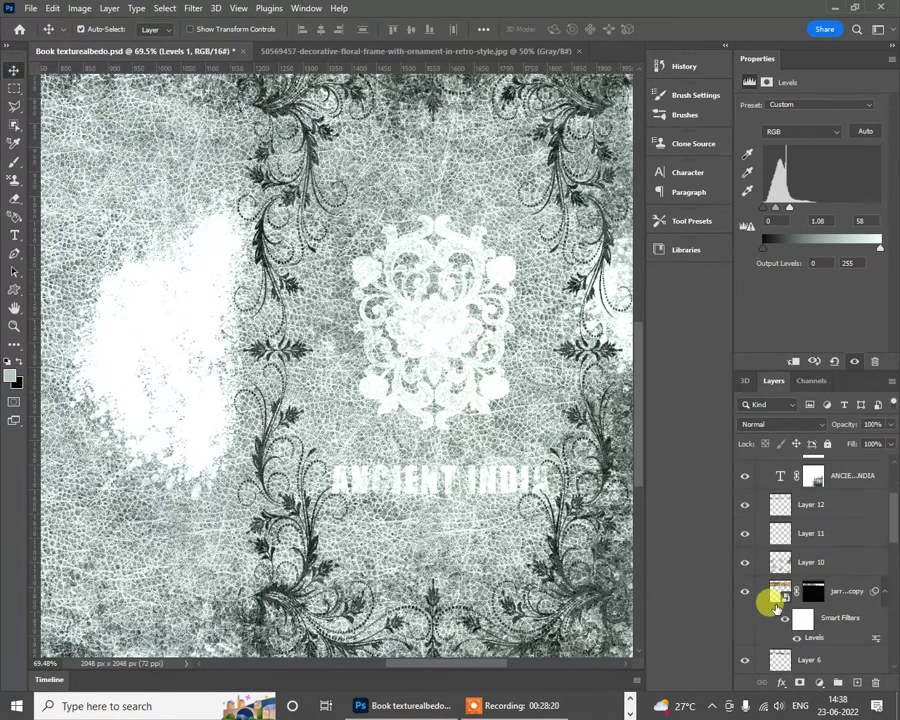
pyautogui.scroll(-2, 805, 593)
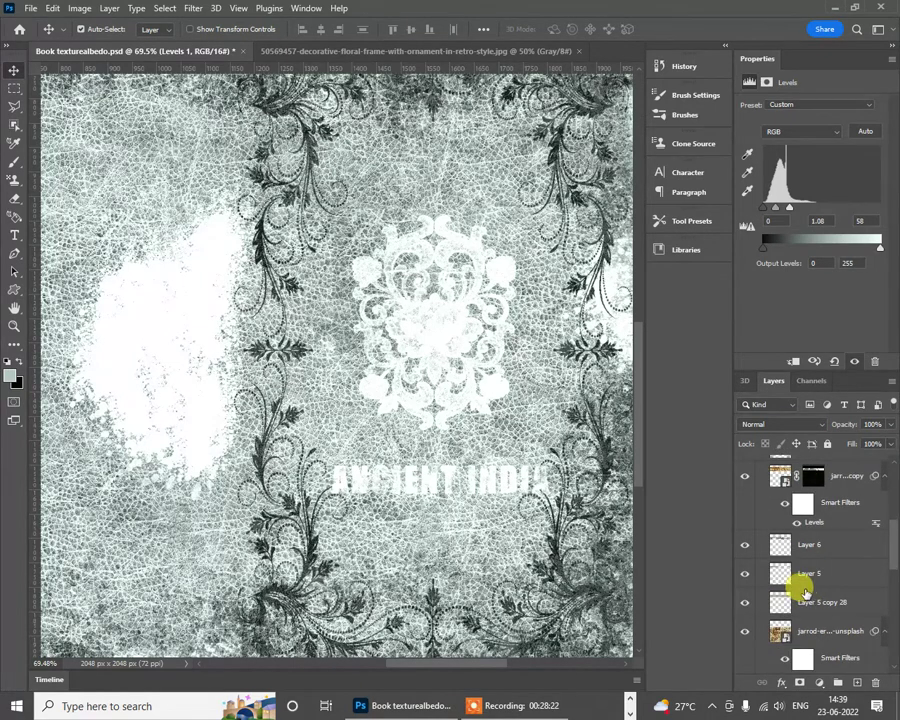
pyautogui.scroll(-6, 805, 590)
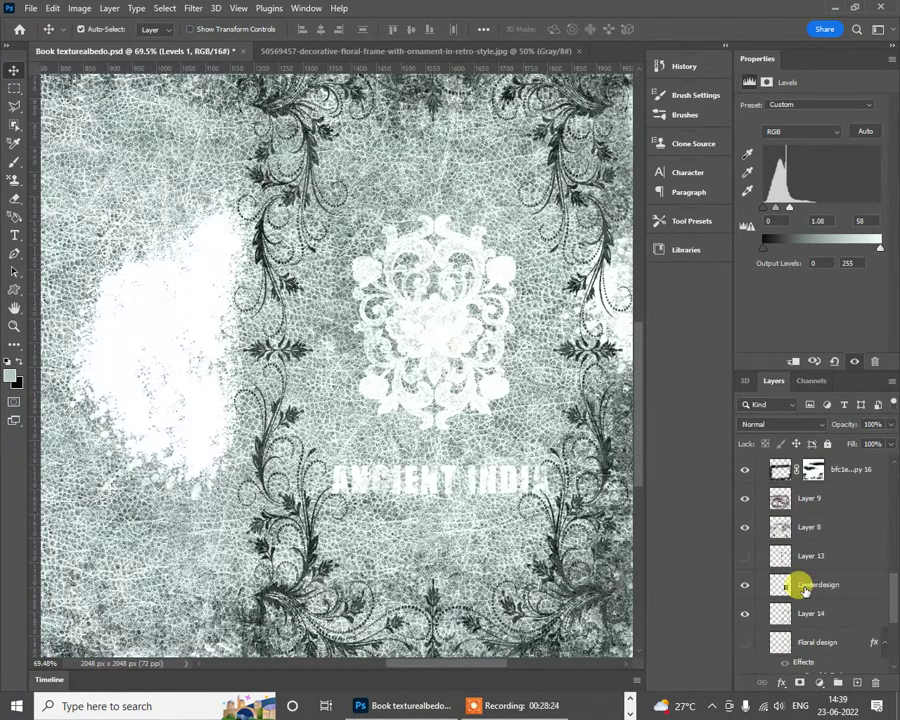
pyautogui.scroll(-2, 780, 590)
pyautogui.scroll(-2, 795, 603)
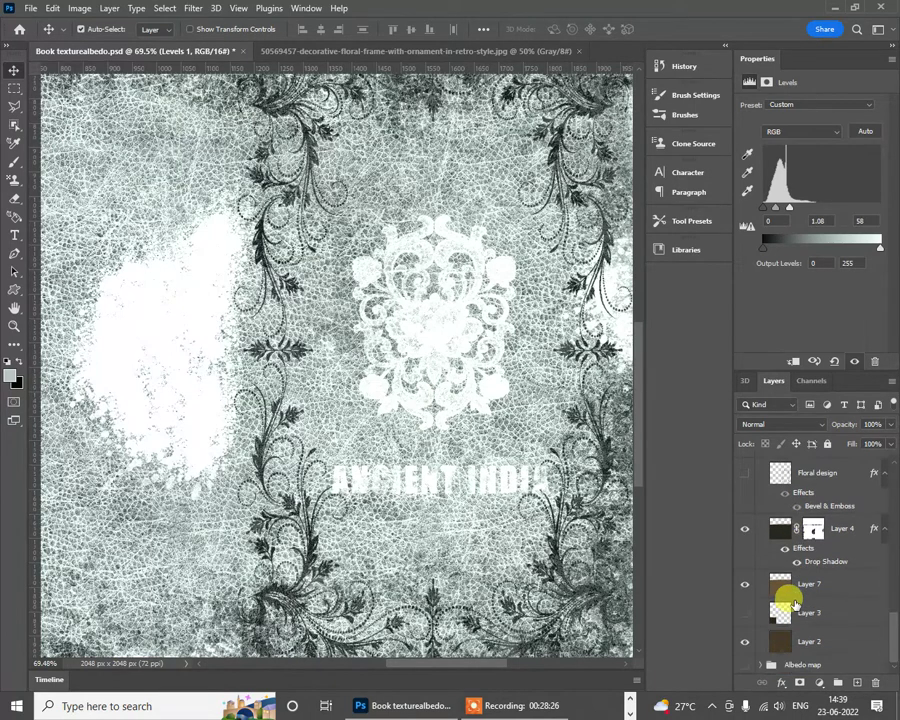
pyautogui.scroll(3, 795, 600)
pyautogui.scroll(1, 796, 580)
pyautogui.scroll(-1, 812, 598)
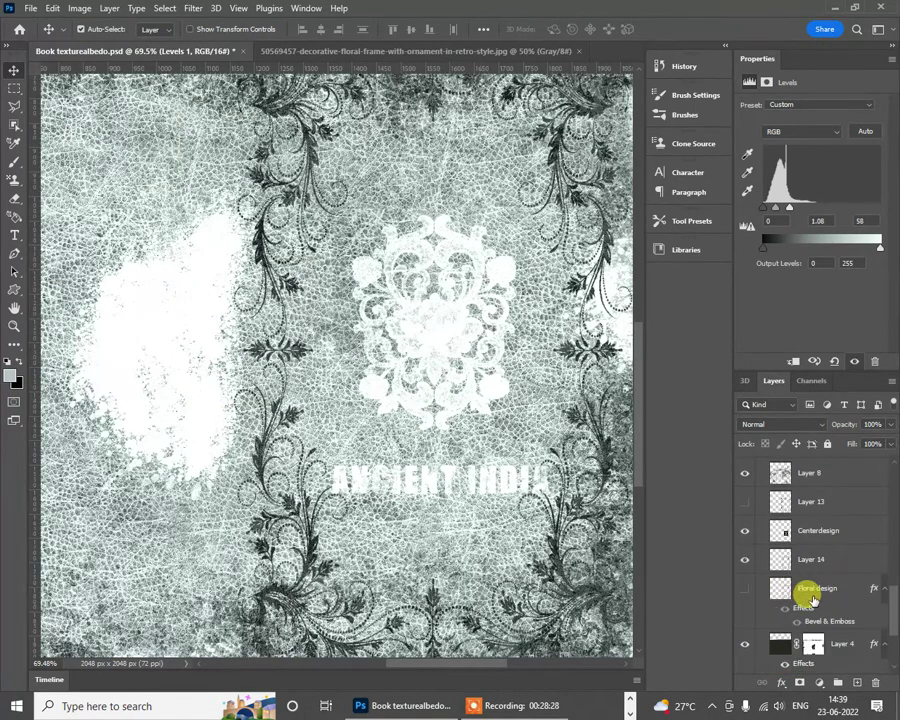
pyautogui.scroll(2, 818, 550)
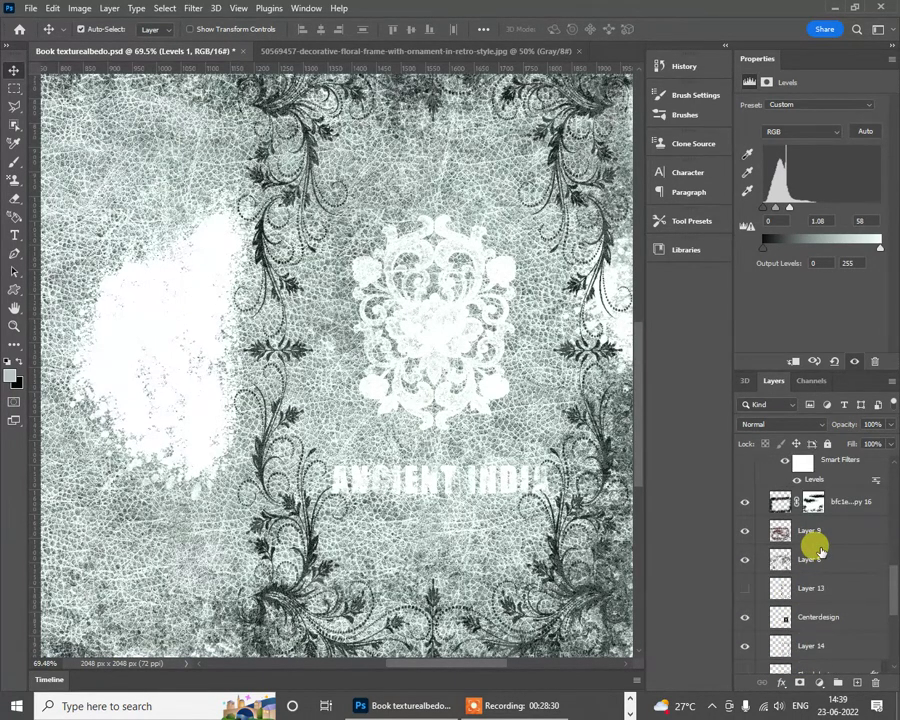
pyautogui.scroll(-3, 818, 548)
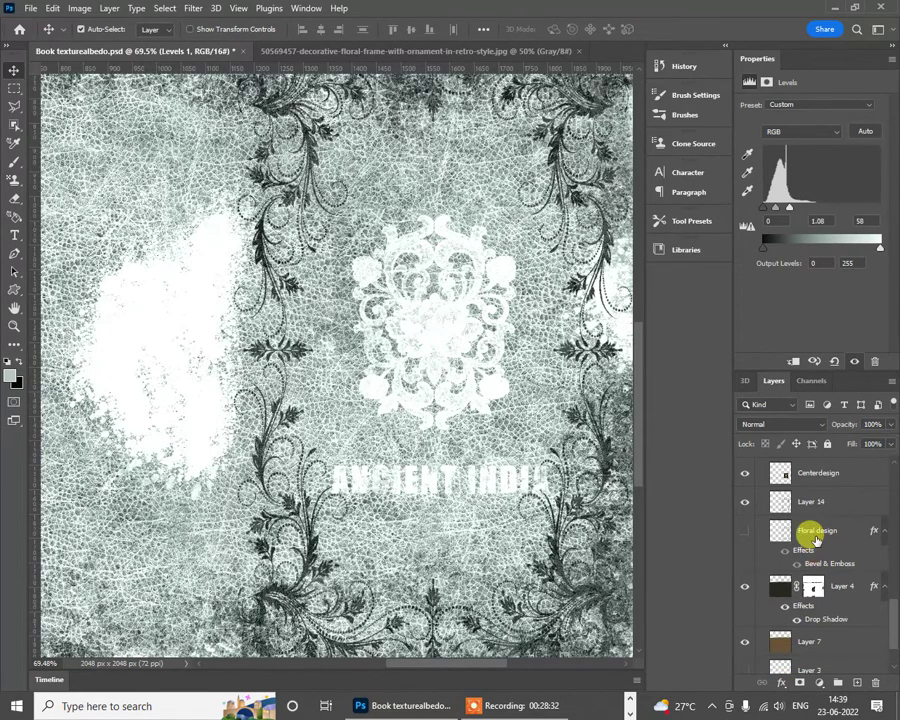
# Step: Toggle Layer 14's visibility to check that it holds the floral border, and load its pixels as a selection
pyautogui.click(815, 535)
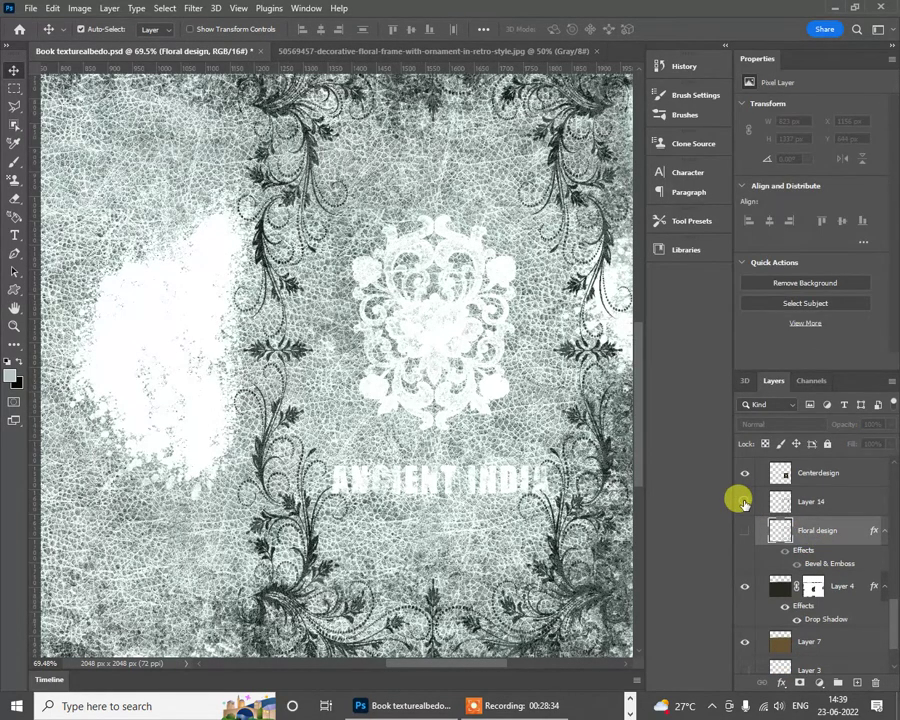
pyautogui.click(743, 502)
pyautogui.click(745, 502)
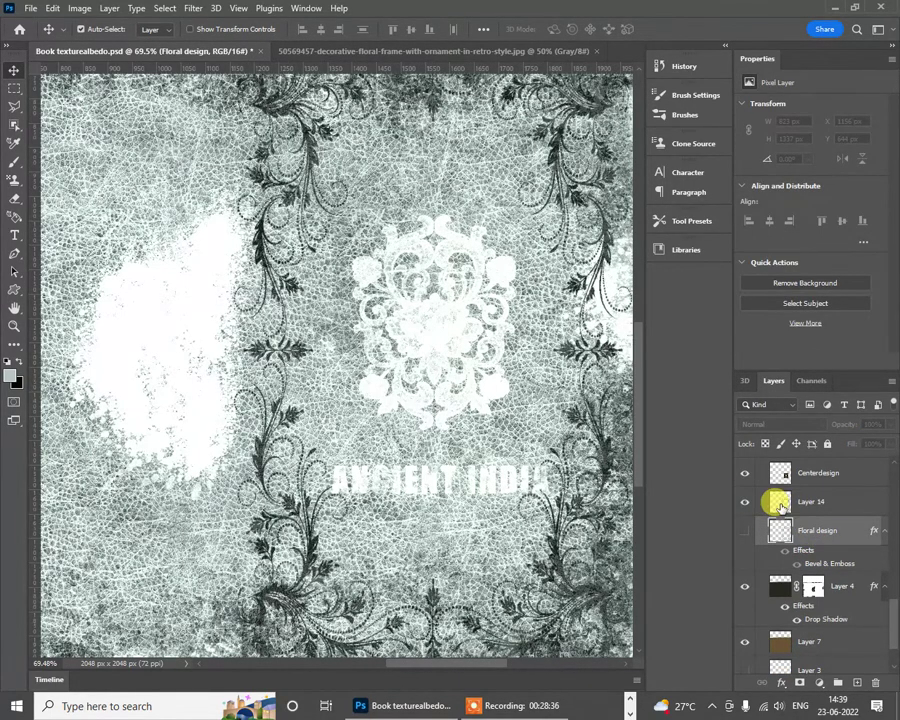
pyautogui.keyDown('ctrl'); pyautogui.click(780, 503); pyautogui.keyUp('ctrl')
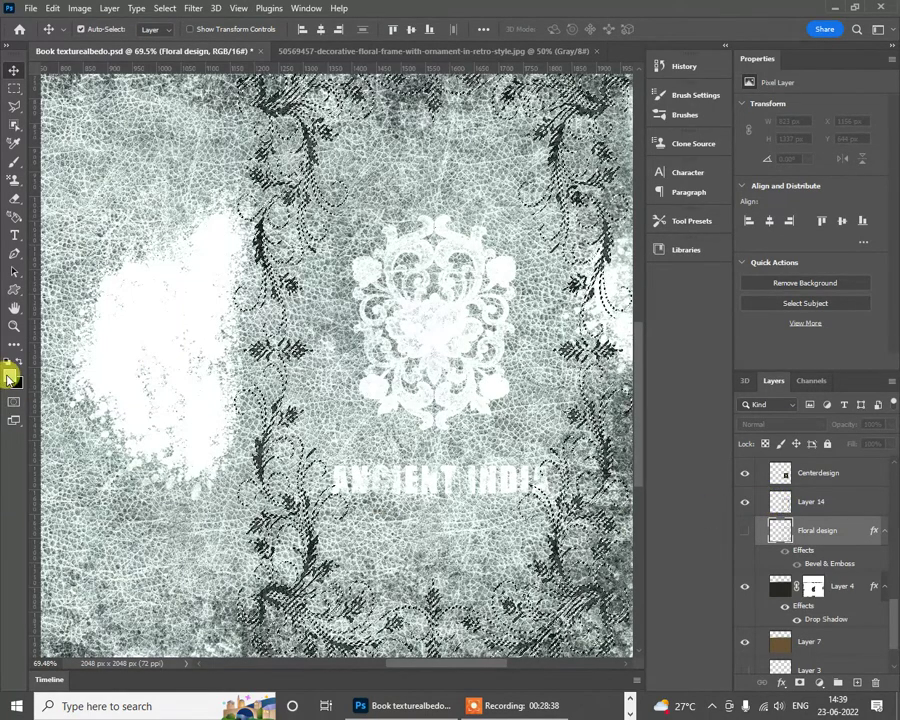
# Step: Set the foreground colour to grey 6c6c6c and fill the floral selection on a new layer above Layer 14
pyautogui.click(11, 376)
pyautogui.click(20, 232)
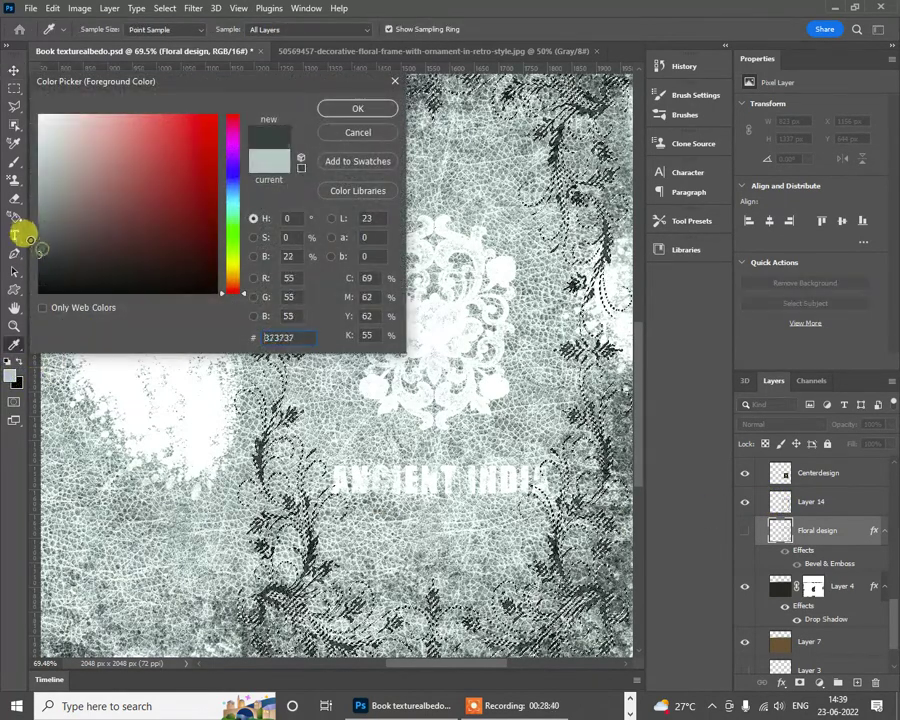
pyautogui.moveTo(20, 232); pyautogui.dragTo(235, 148)
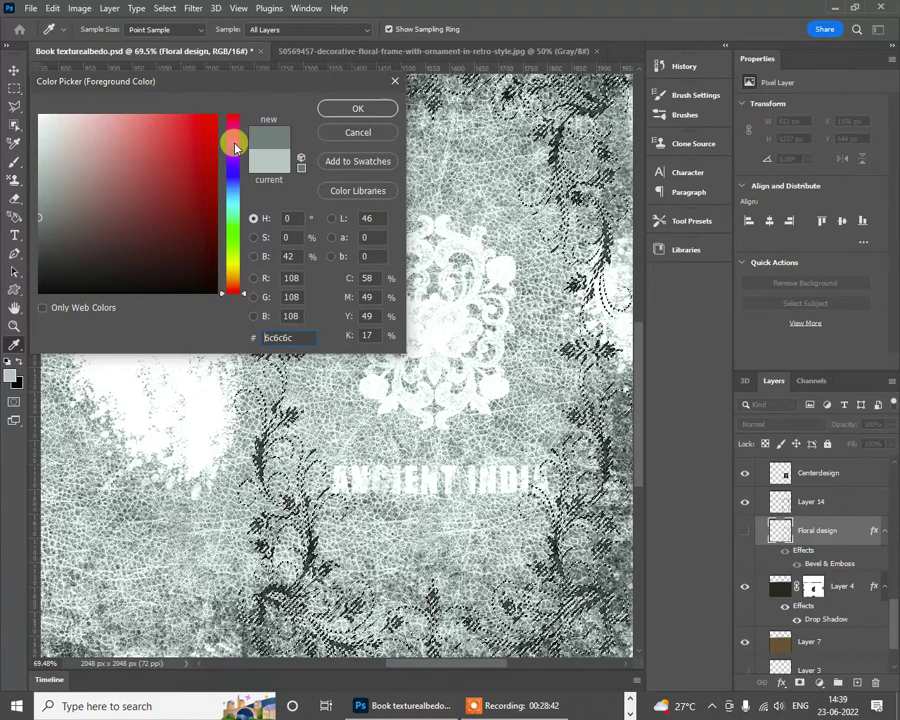
pyautogui.click(330, 110)
pyautogui.press('v')
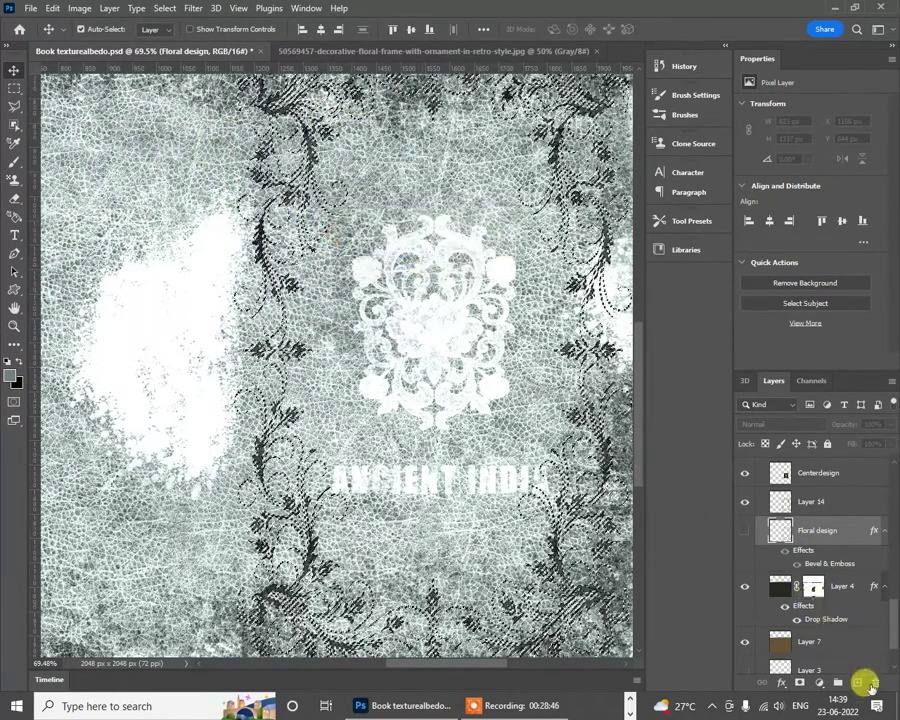
pyautogui.click(810, 501)
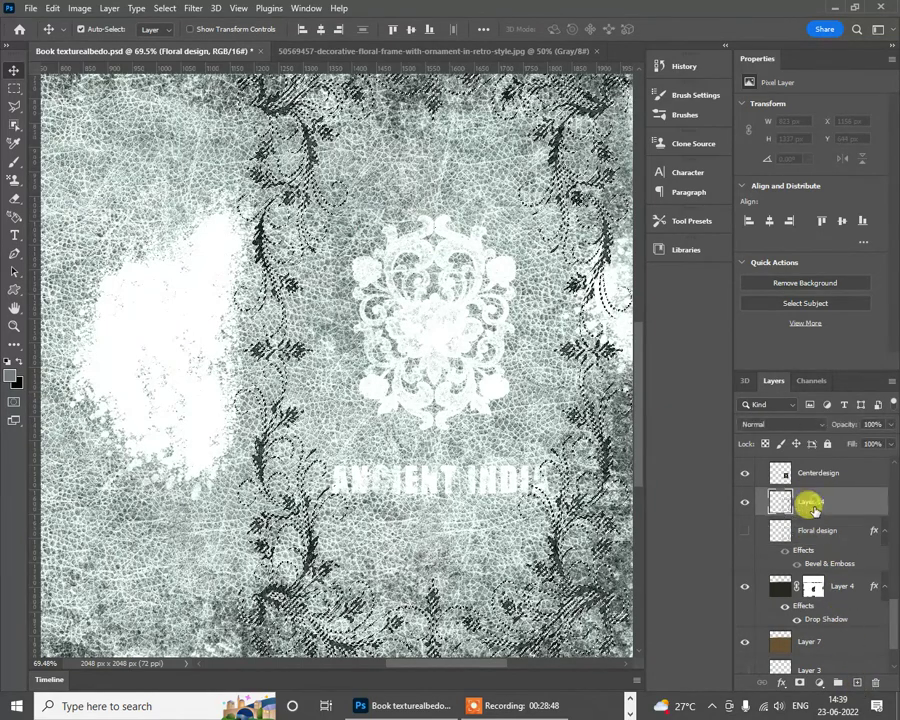
pyautogui.click(853, 685)
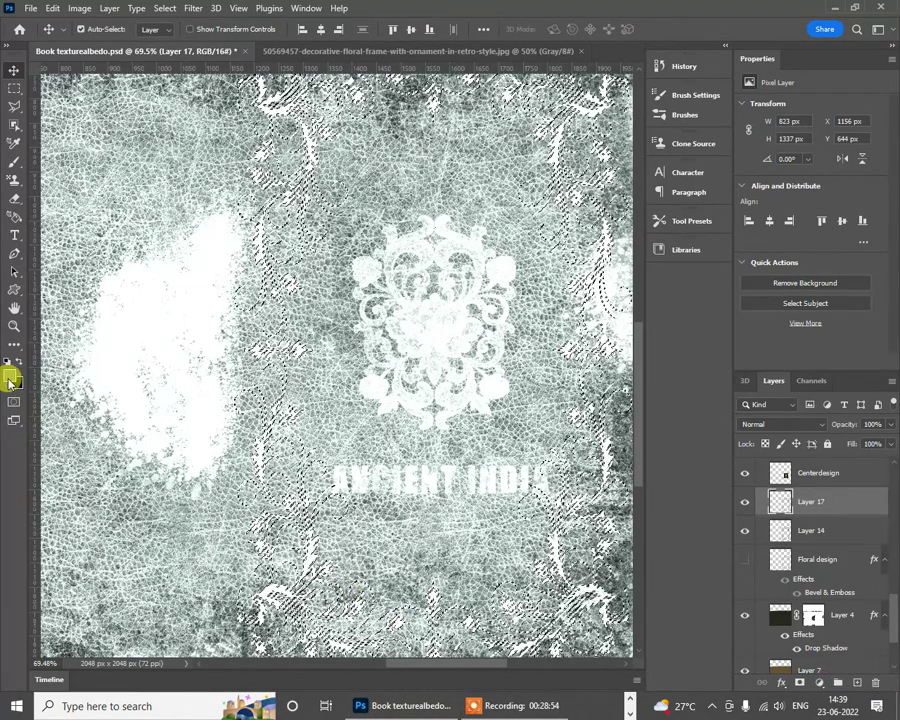
# Step: Set the foreground colour to darker grey 525252, refill the floral border on the new layer, and deselect
pyautogui.click(10, 374)
pyautogui.click(37, 228)
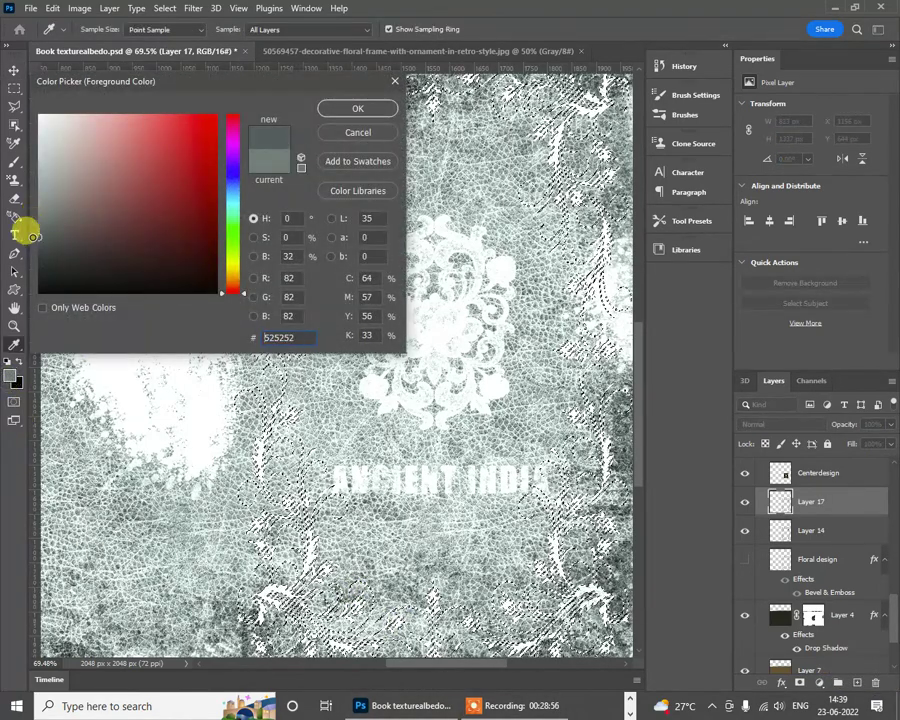
pyautogui.click(360, 109)
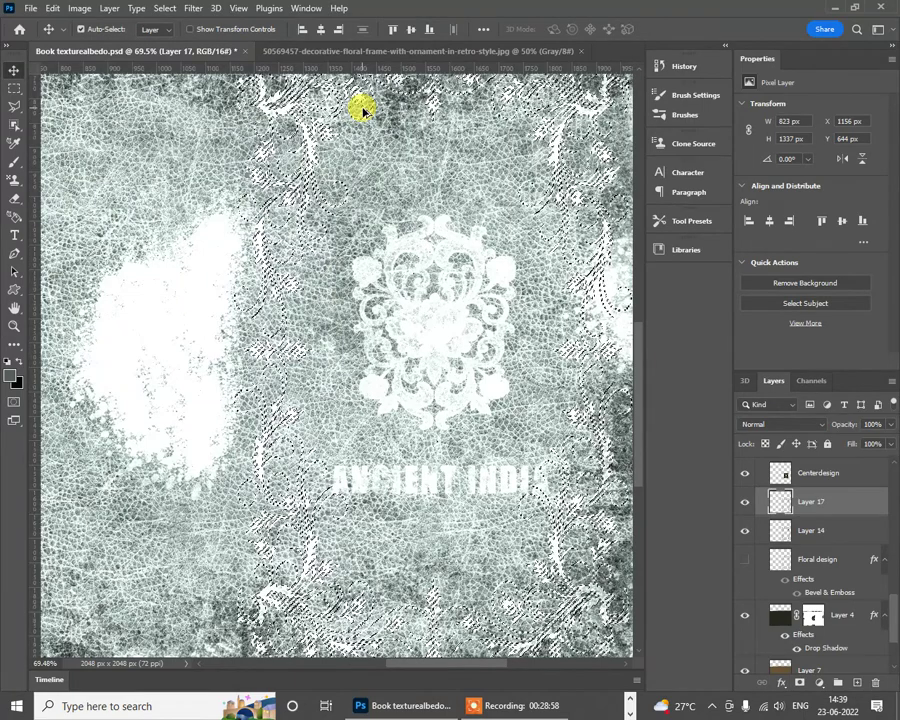
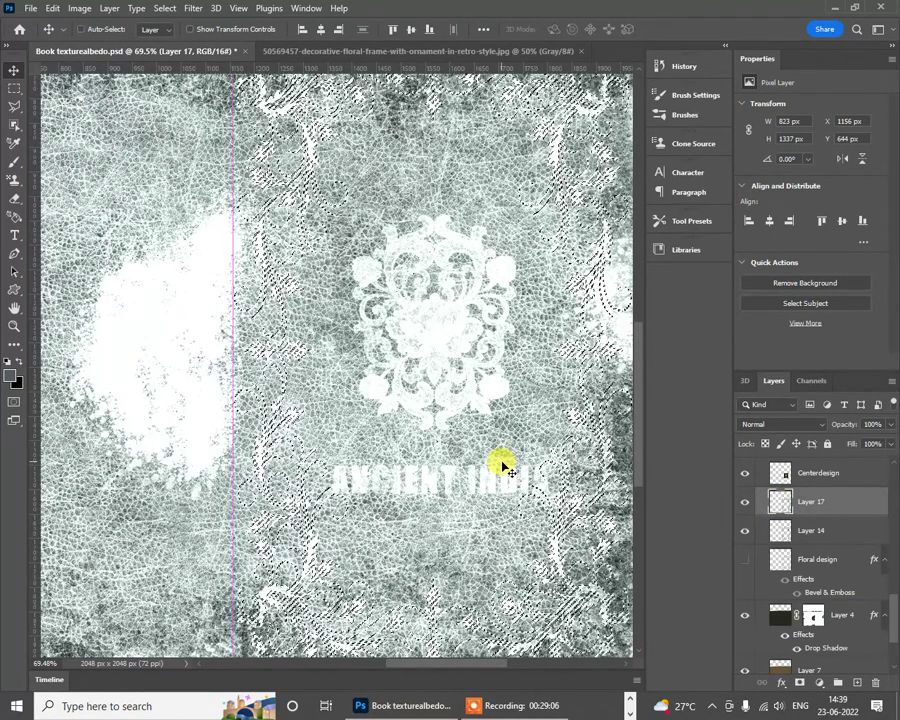
pyautogui.hotkey('alt', 'BackSpace')
pyautogui.hotkey('ctrl', 'd')
pyautogui.scroll(-4, 352, 434)
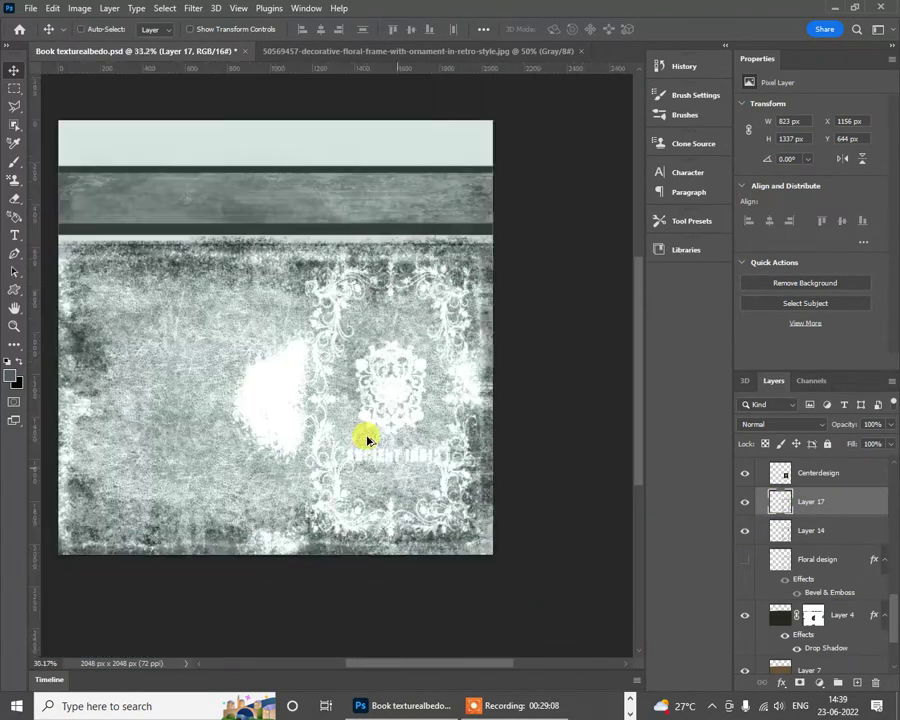
# Step: Quick-export the roughness map with the lightened floral border as PNG, overwriting Book roughness.png on the Desktop
pyautogui.click(32, 8)
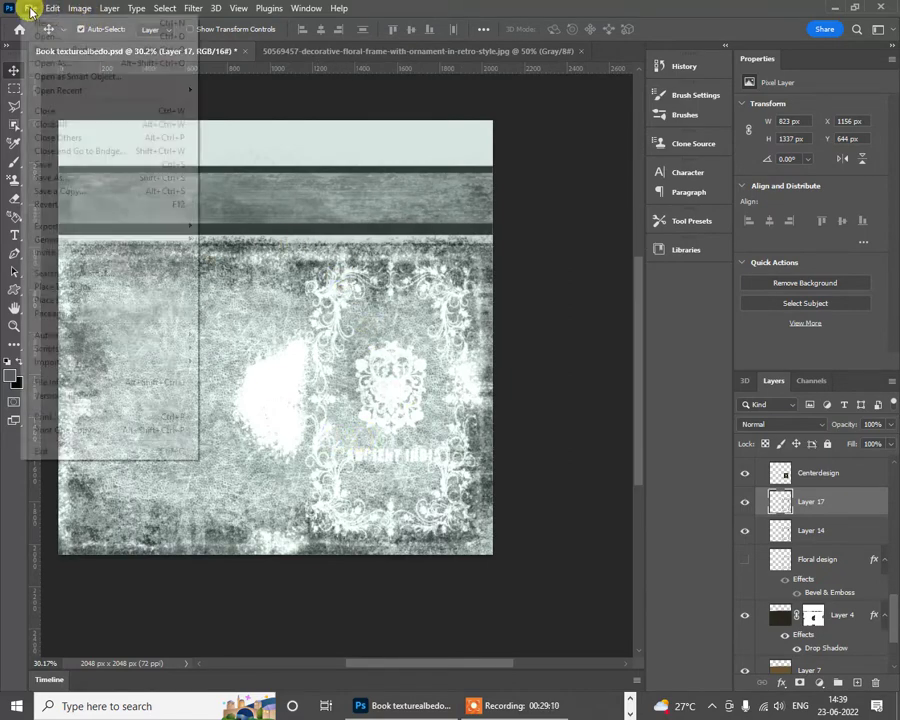
pyautogui.click(112, 225)
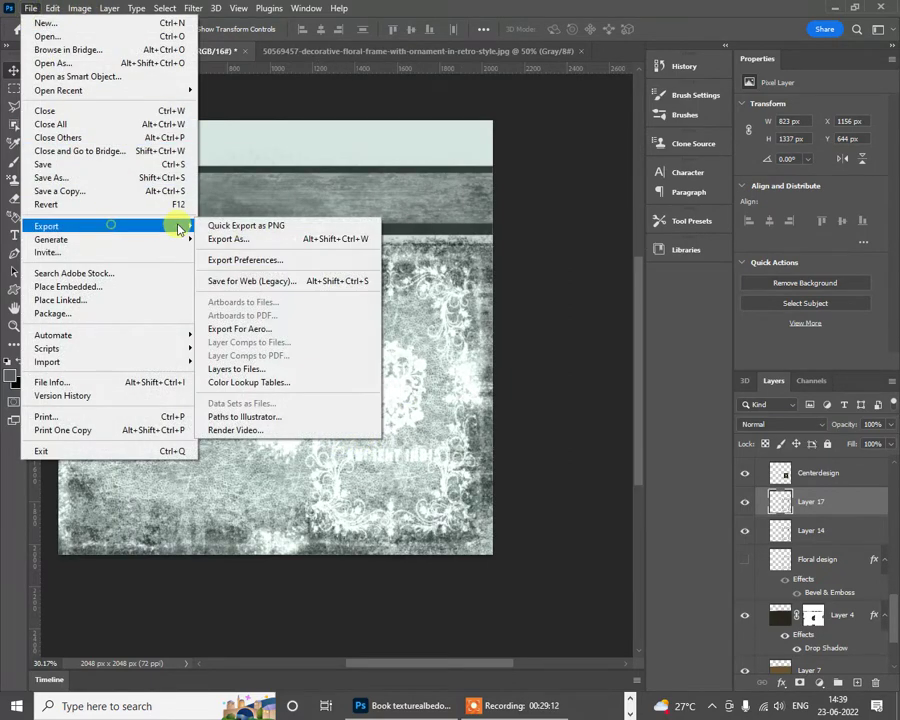
pyautogui.click(240, 226)
pyautogui.click(366, 212)
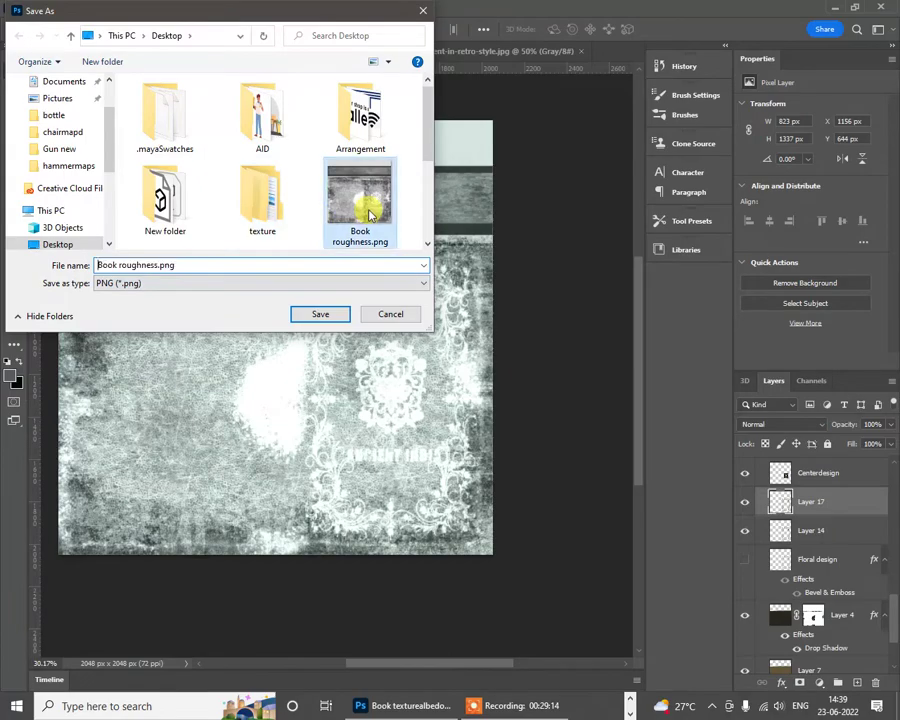
pyautogui.click(368, 214)
pyautogui.click(484, 352)
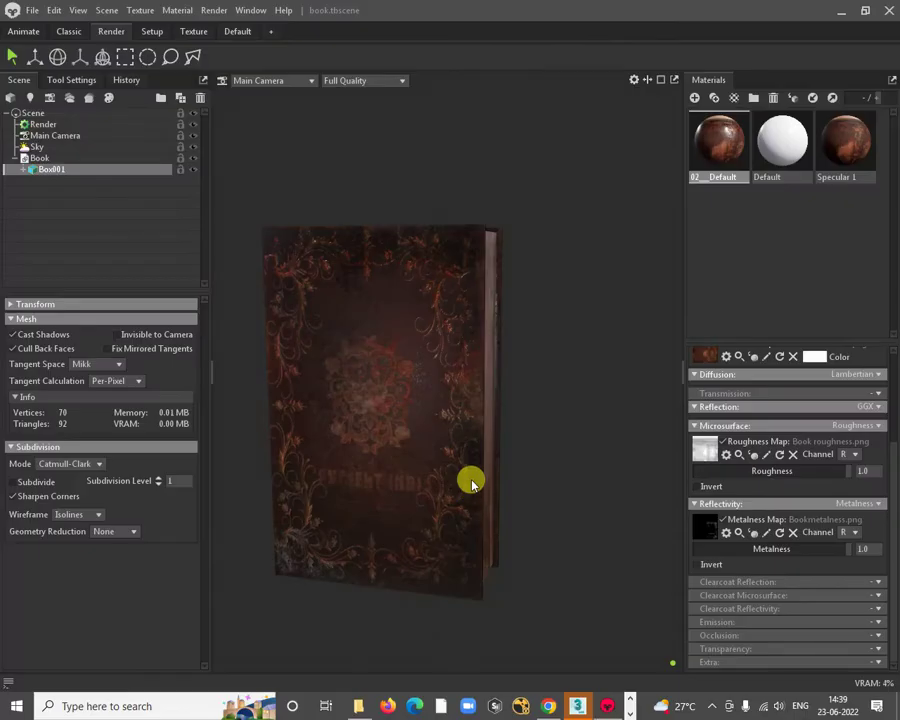
# Step: Switch to Marmoset Toolbag and inspect the updated roughness map on the book's cover, floral border and page edges
pyautogui.moveTo(471, 483); pyautogui.dragTo(428, 360)
pyautogui.moveTo(346, 337); pyautogui.dragTo(321, 333)
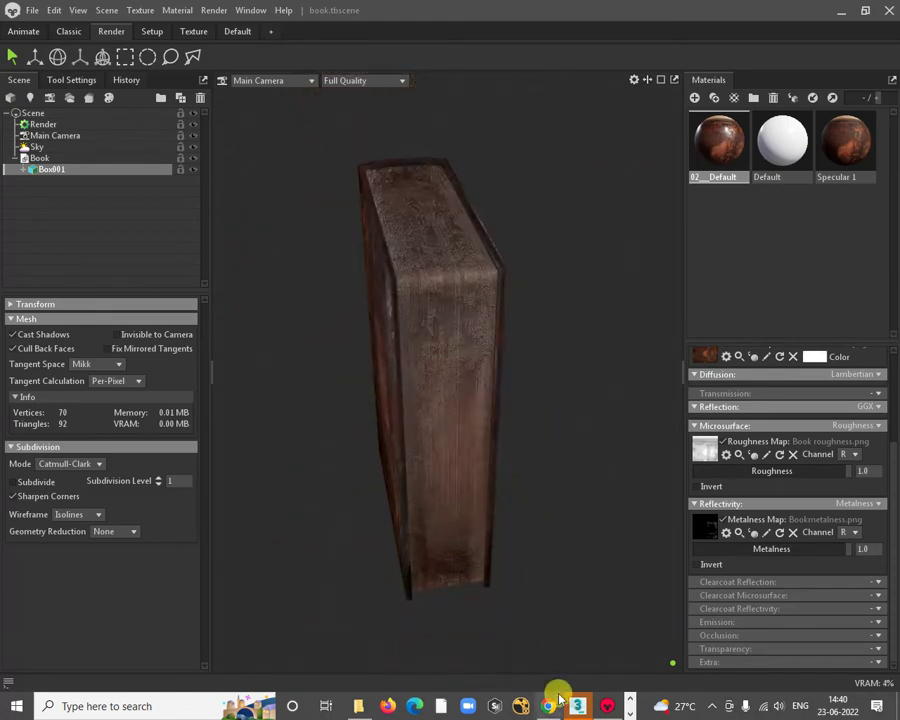
# Step: Switch to Photoshop and fill the black page-edge strip of the Levels 1 layer mask with white using a rectangular selection, and deselect
pyautogui.hotkey('alt', 'Tab')
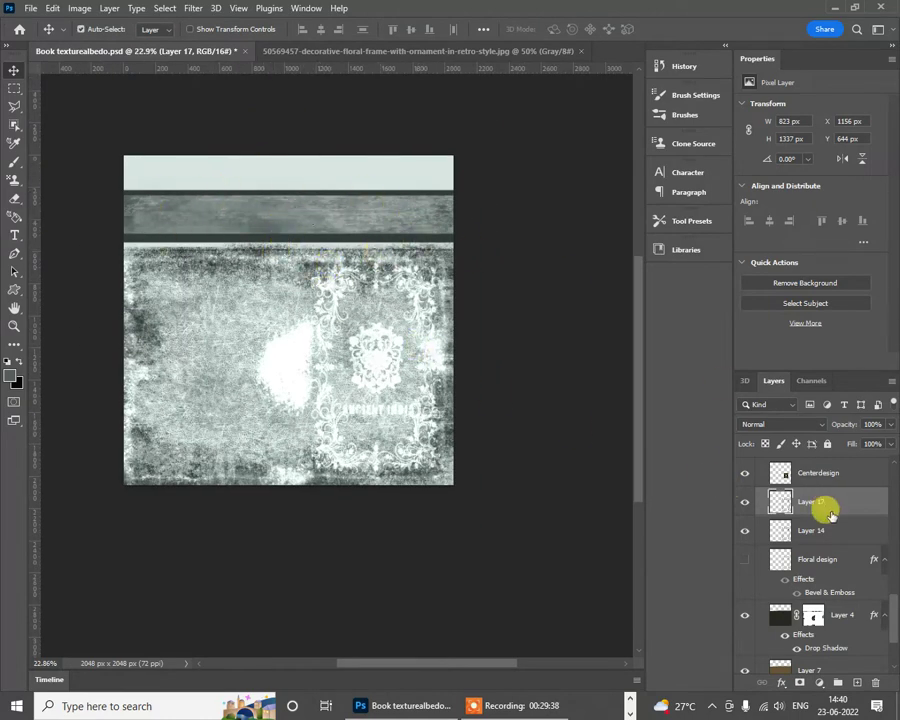
pyautogui.scroll(1, 812, 578)
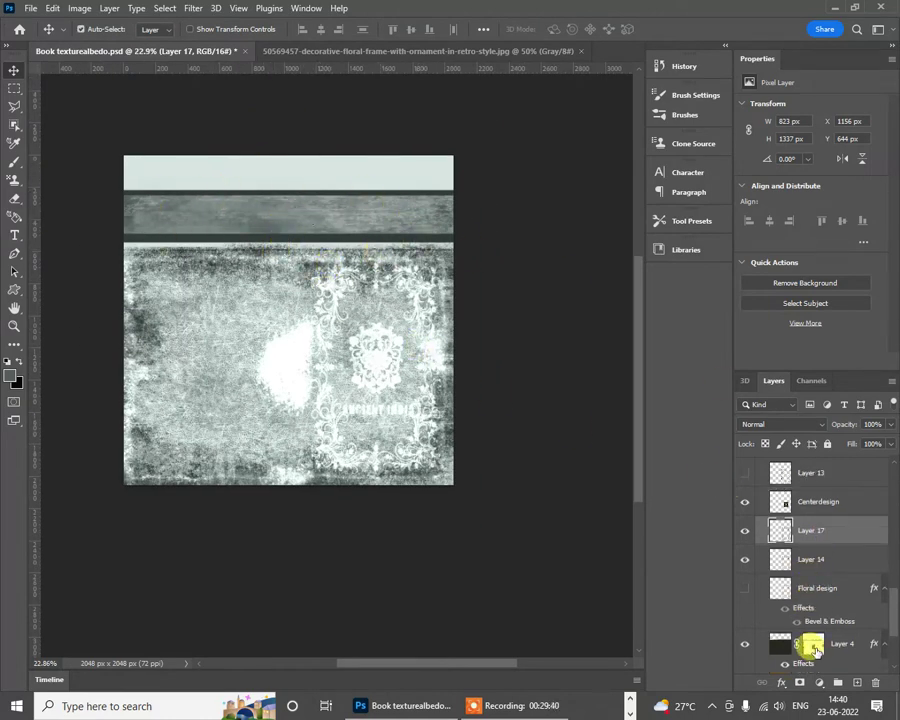
pyautogui.click(812, 647)
pyautogui.scroll(5, 785, 515)
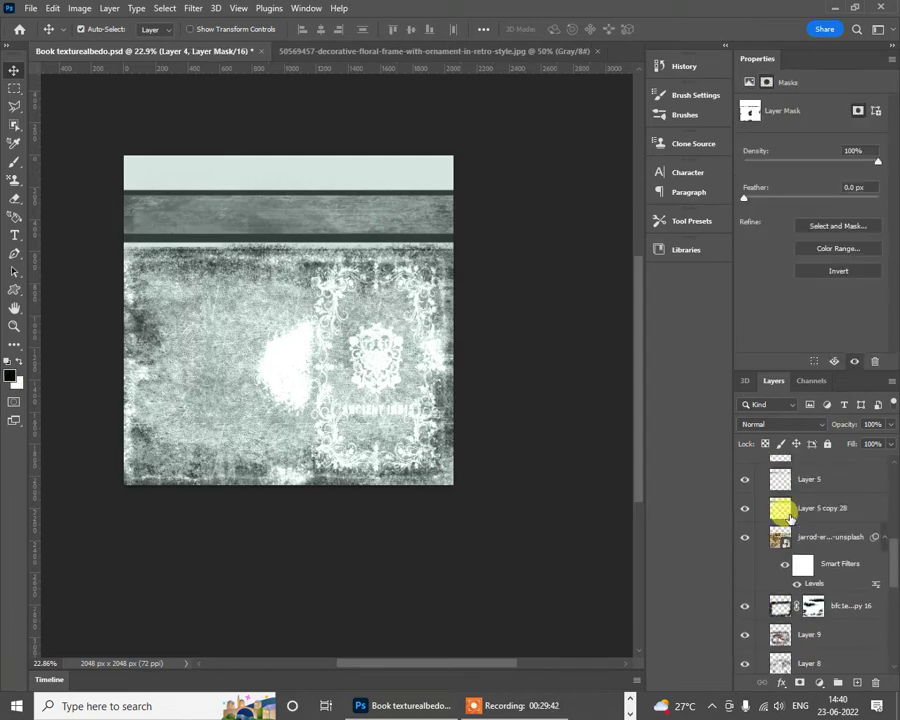
pyautogui.scroll(4, 790, 515)
pyautogui.click(814, 498)
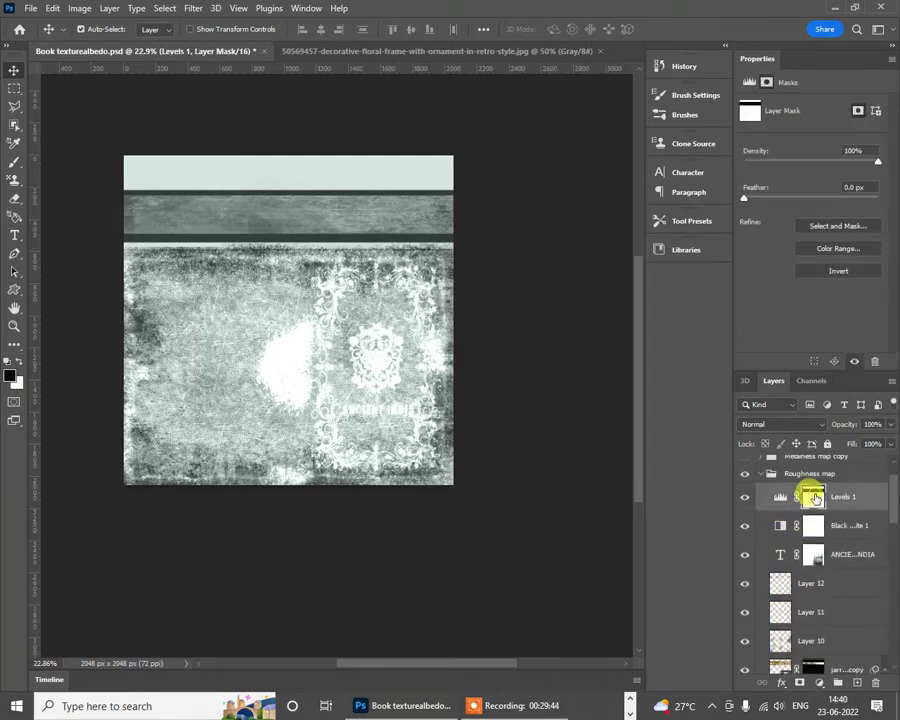
pyautogui.click(15, 90)
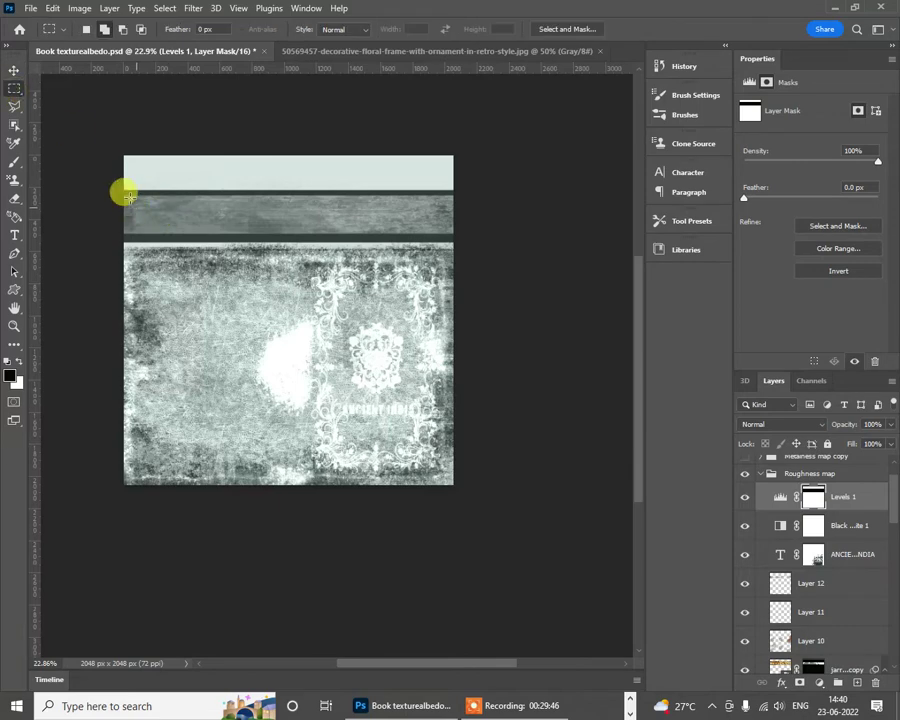
pyautogui.moveTo(108, 175); pyautogui.dragTo(458, 235)
pyautogui.hotkey('ctrl', 'BackSpace')
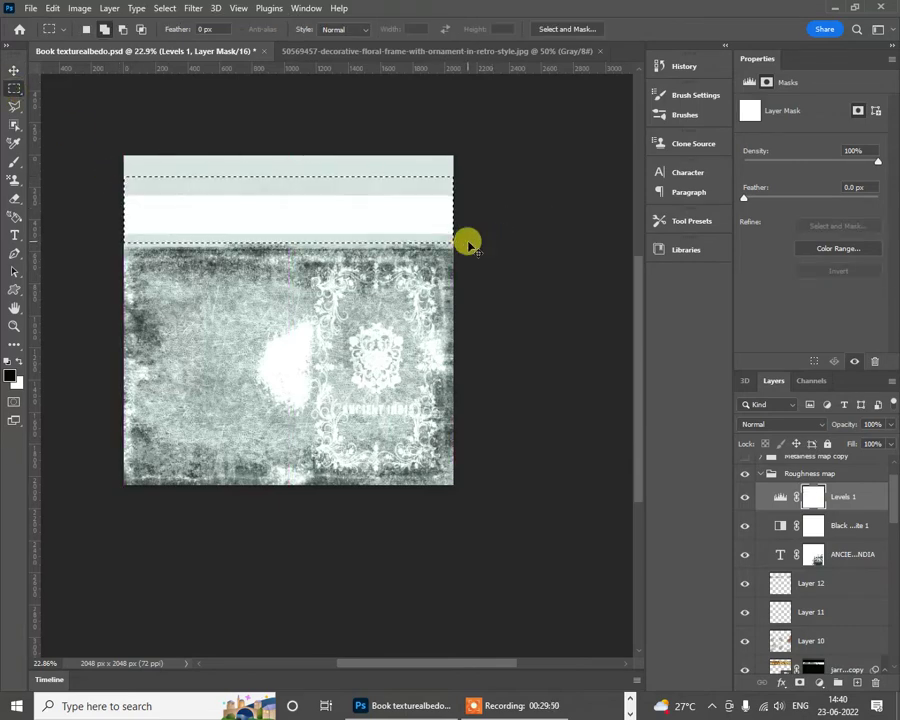
pyautogui.hotkey('ctrl', 'd')
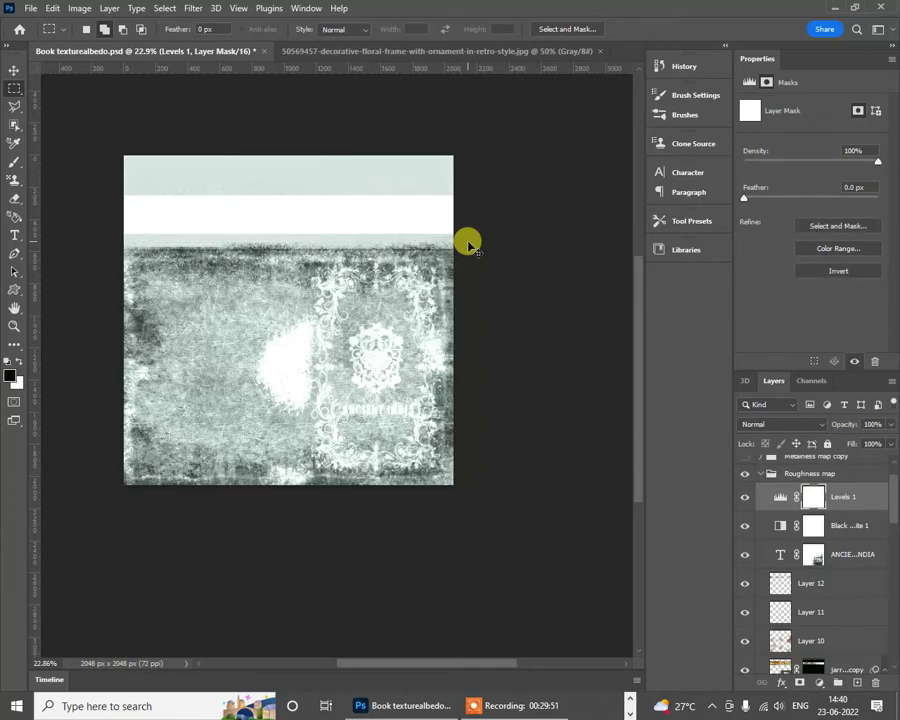
pyautogui.click(32, 10)
pyautogui.moveTo(110, 226)
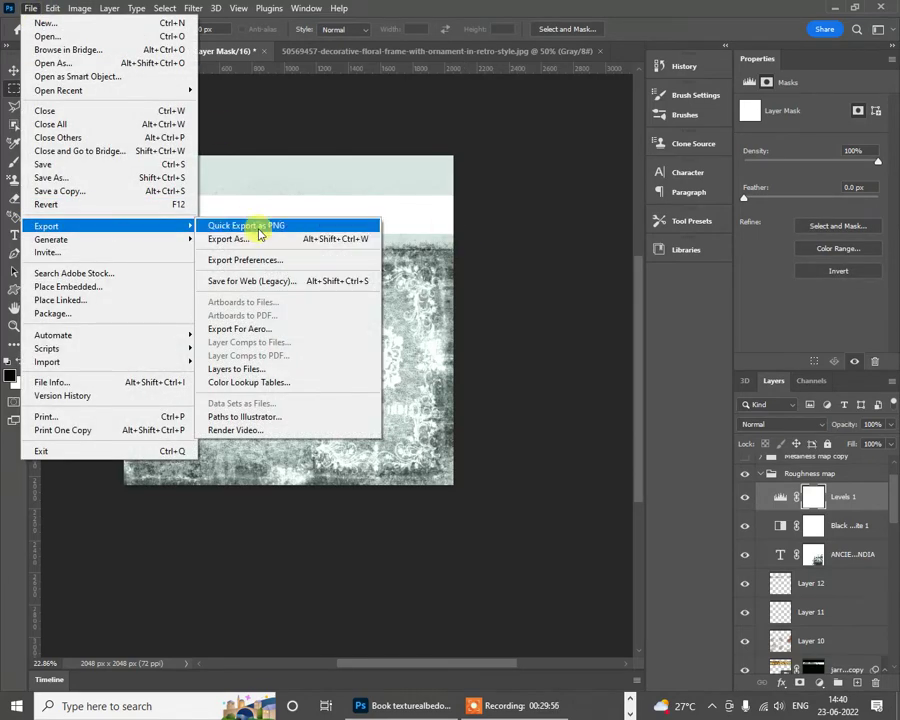
pyautogui.click(241, 238)
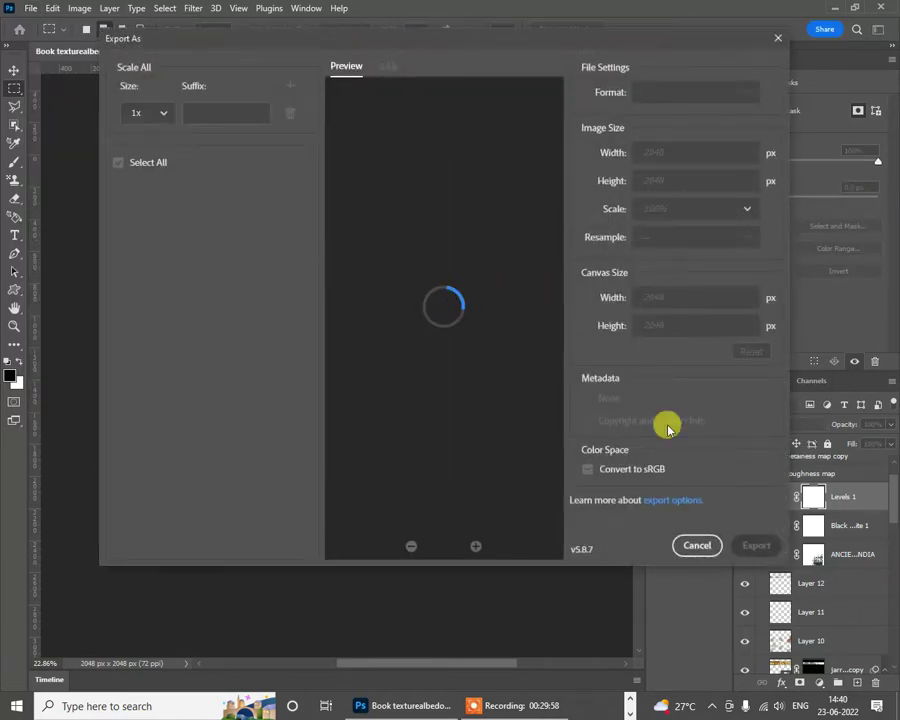
pyautogui.click(778, 38)
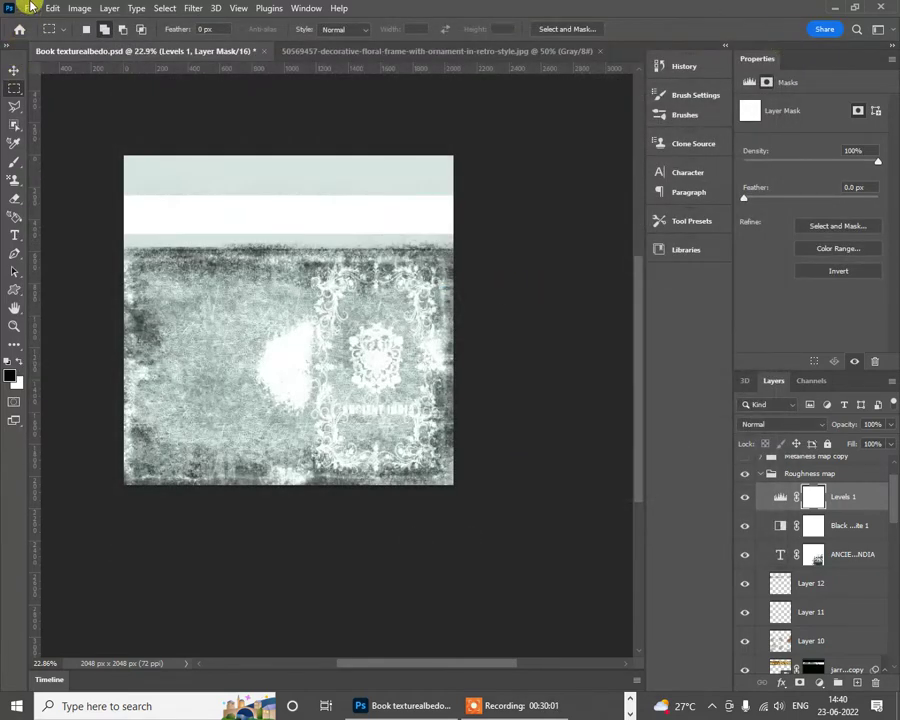
pyautogui.click(31, 8)
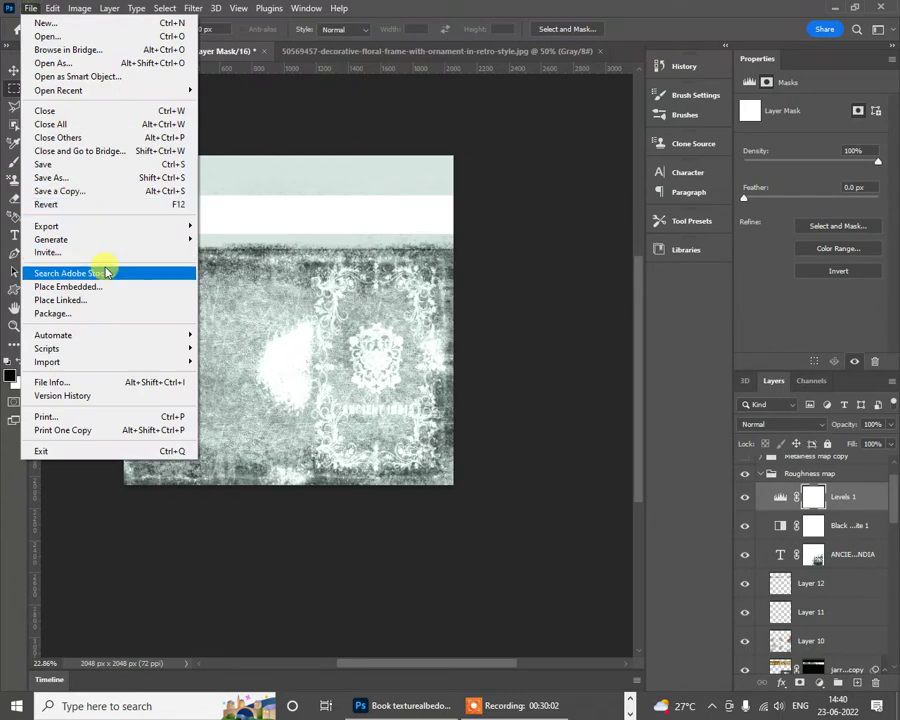
pyautogui.moveTo(135, 228)
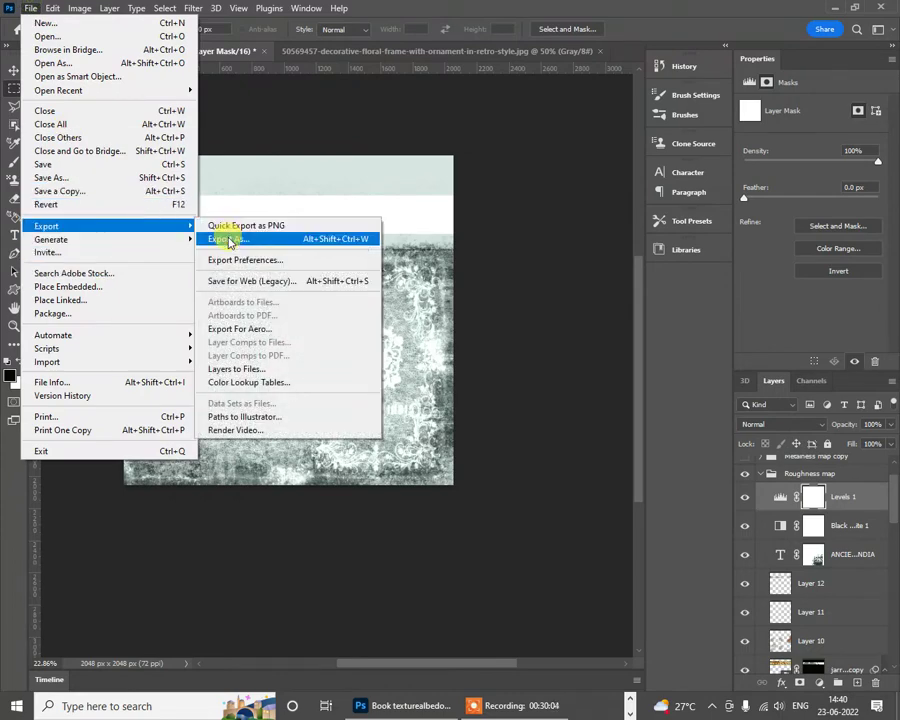
pyautogui.click(224, 238)
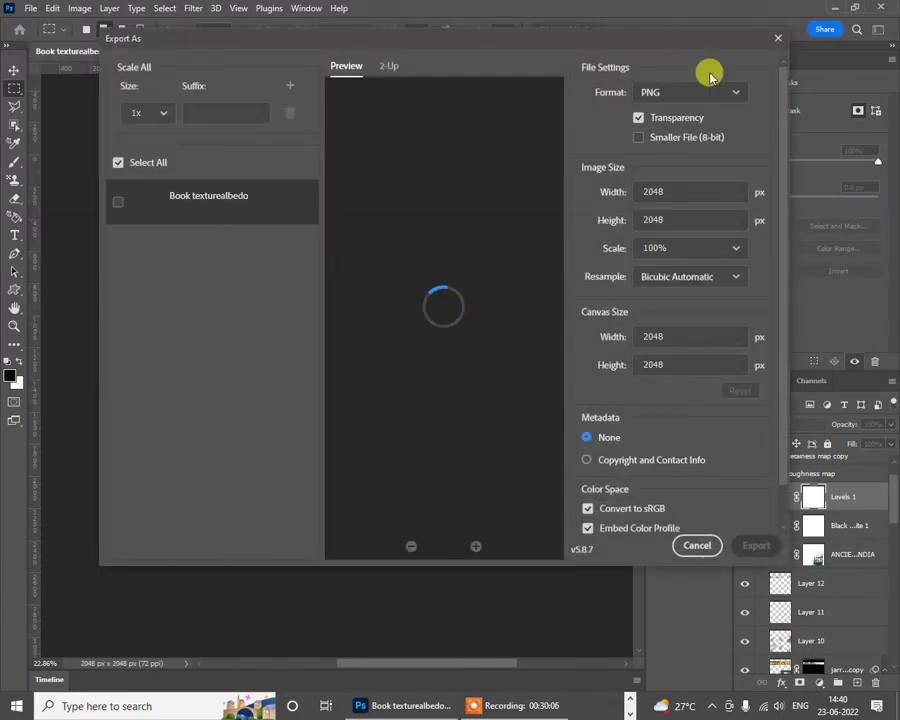
pyautogui.click(772, 38)
# Step: Quick-export the roughness map with the corrected page-edge strip as PNG, overwriting Book roughness.png on the Desktop
pyautogui.click(31, 8)
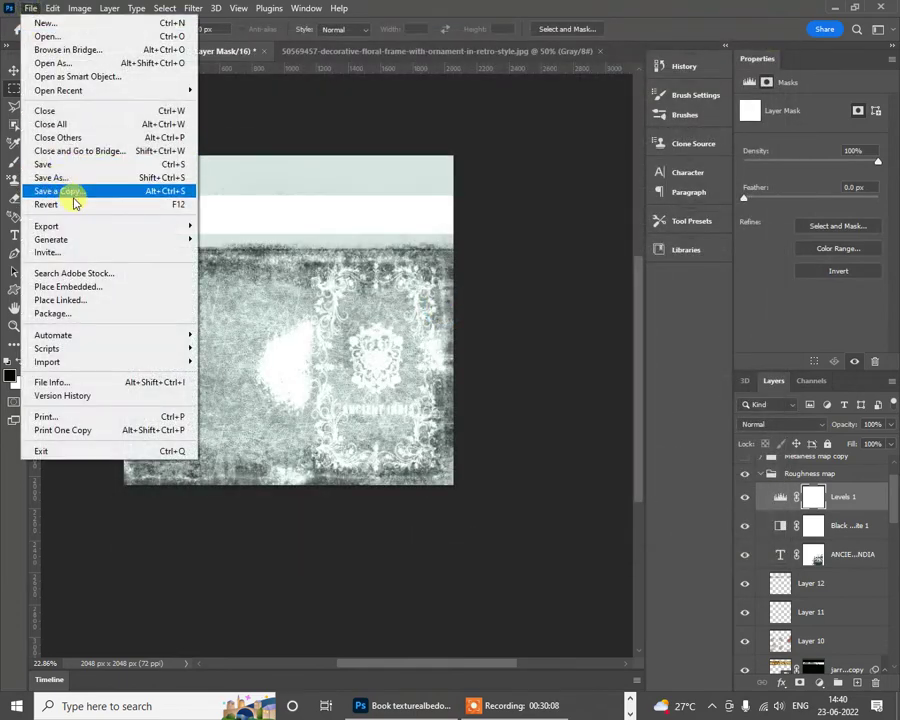
pyautogui.moveTo(100, 226)
pyautogui.hotkey('ctrl', 'shift', 's')
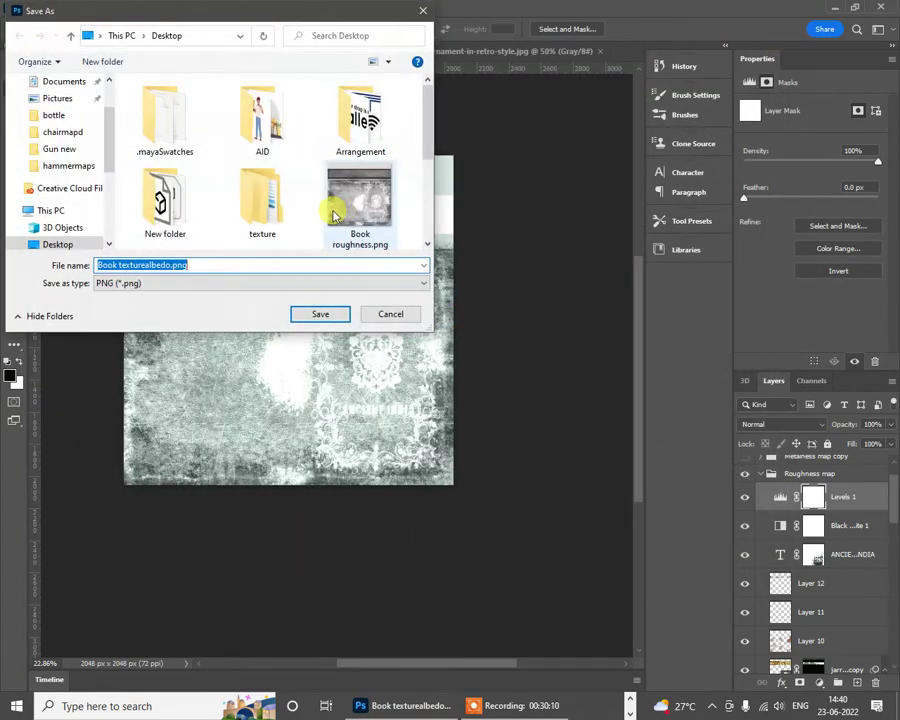
pyautogui.doubleClick(369, 196)
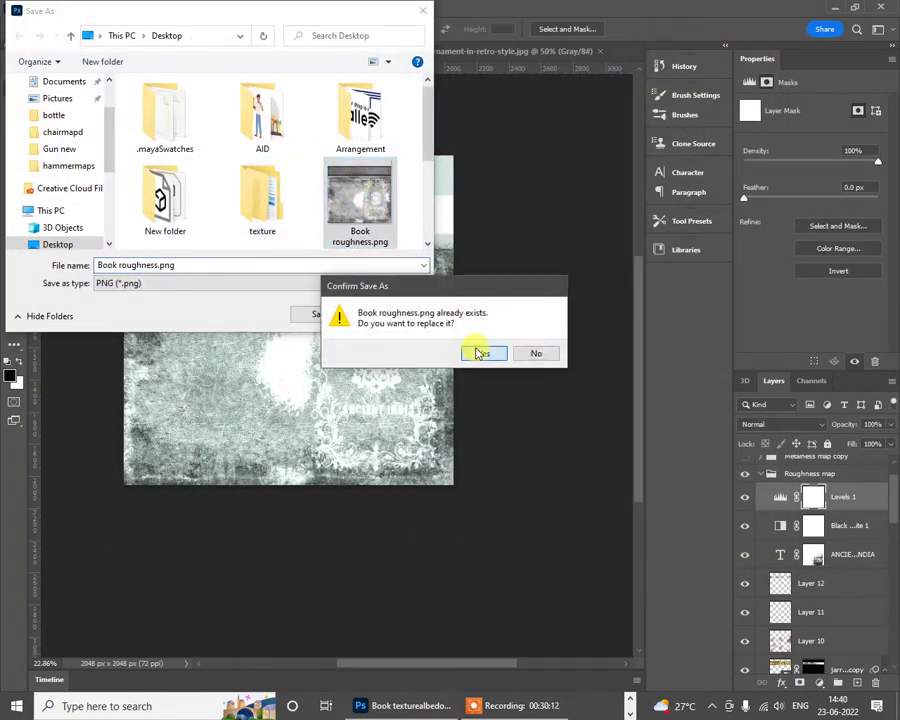
pyautogui.click(481, 354)
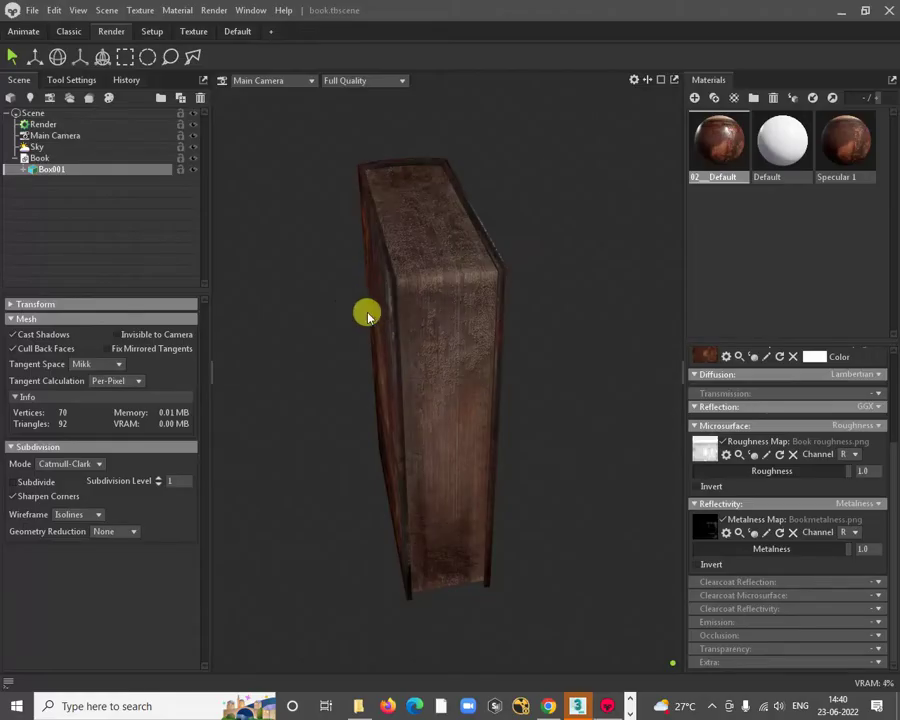
# Step: Switch to Marmoset Toolbag and examine the updated roughness on the book's spine, page edges and front cover under different lighting
pyautogui.moveTo(566, 476); pyautogui.dragTo(546, 362)
pyautogui.scroll(5, 485, 352)
pyautogui.scroll(3, 463, 490)
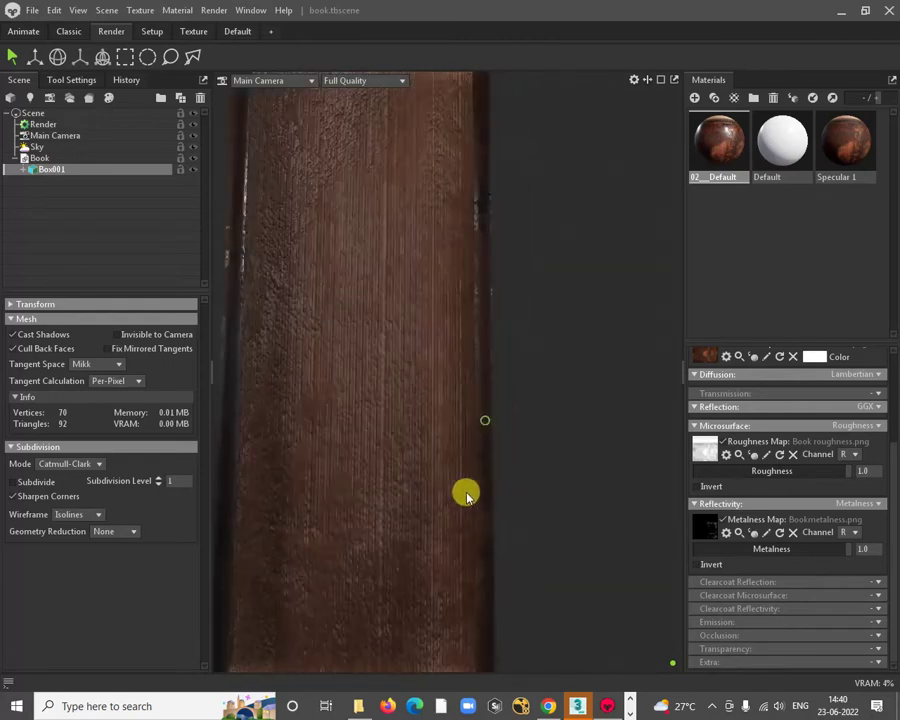
pyautogui.scroll(-6, 400, 478)
pyautogui.scroll(3, 470, 358)
pyautogui.moveTo(470, 357); pyautogui.dragTo(437, 275)
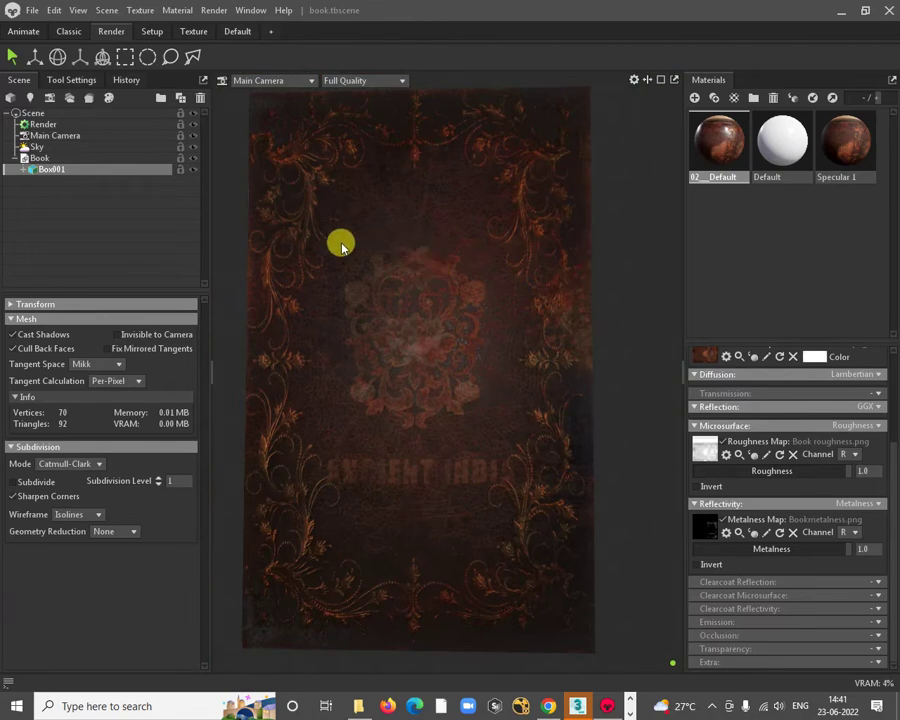
pyautogui.moveTo(388, 358); pyautogui.dragTo(456, 436)
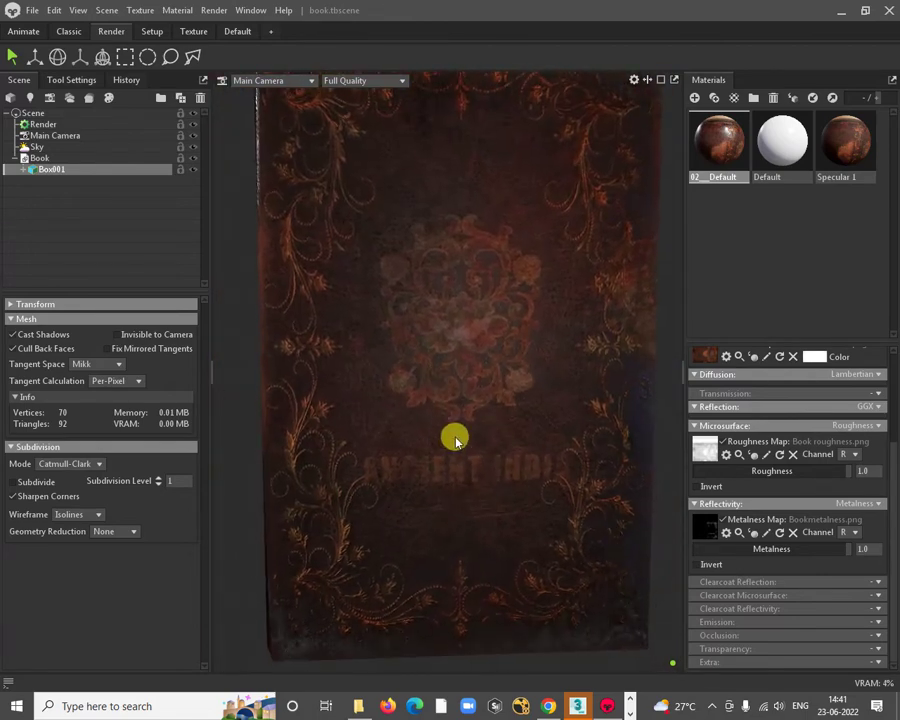
pyautogui.moveTo(488, 331); pyautogui.dragTo(454, 338)
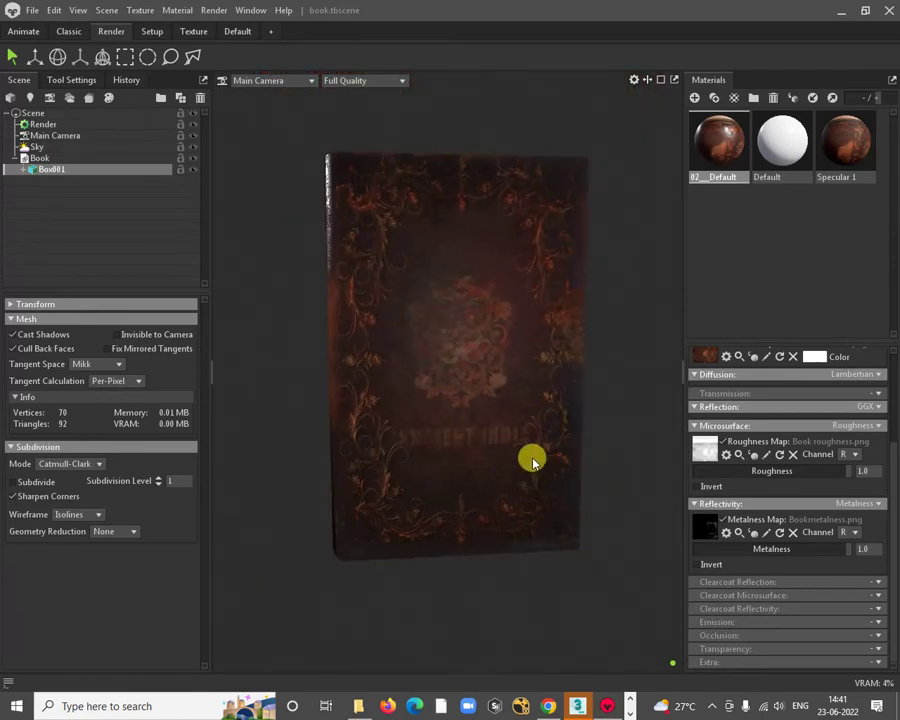
pyautogui.moveTo(532, 460); pyautogui.dragTo(486, 448)
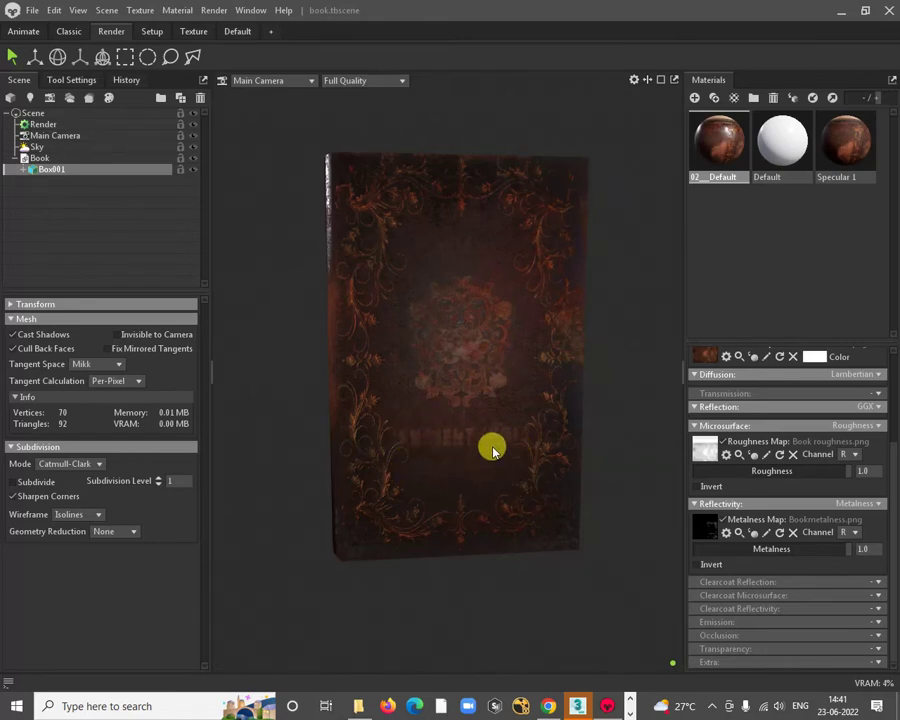
pyautogui.moveTo(478, 297); pyautogui.dragTo(315, 209)
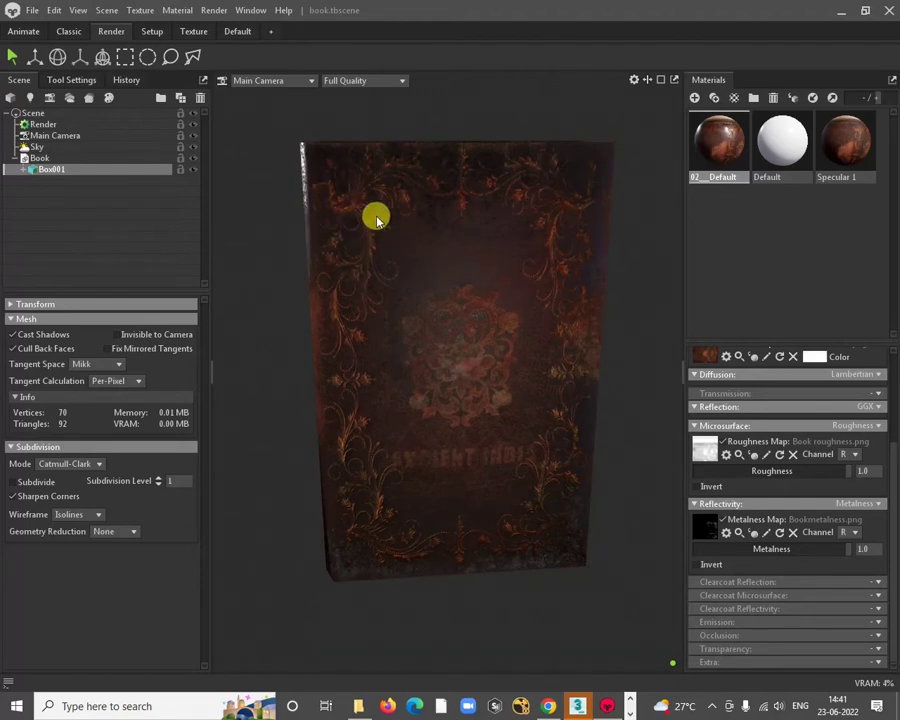
# Step: Switch to Photoshop, then collapse and hide the Roughness map layer group
pyautogui.hotkey('alt', 'Tab')
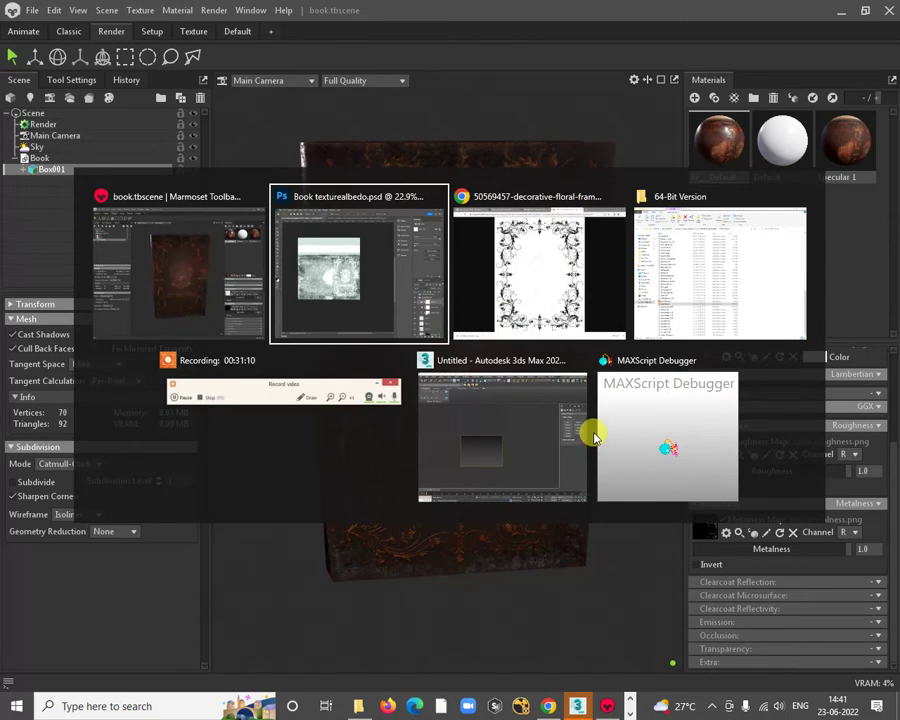
pyautogui.scroll(1, 818, 524)
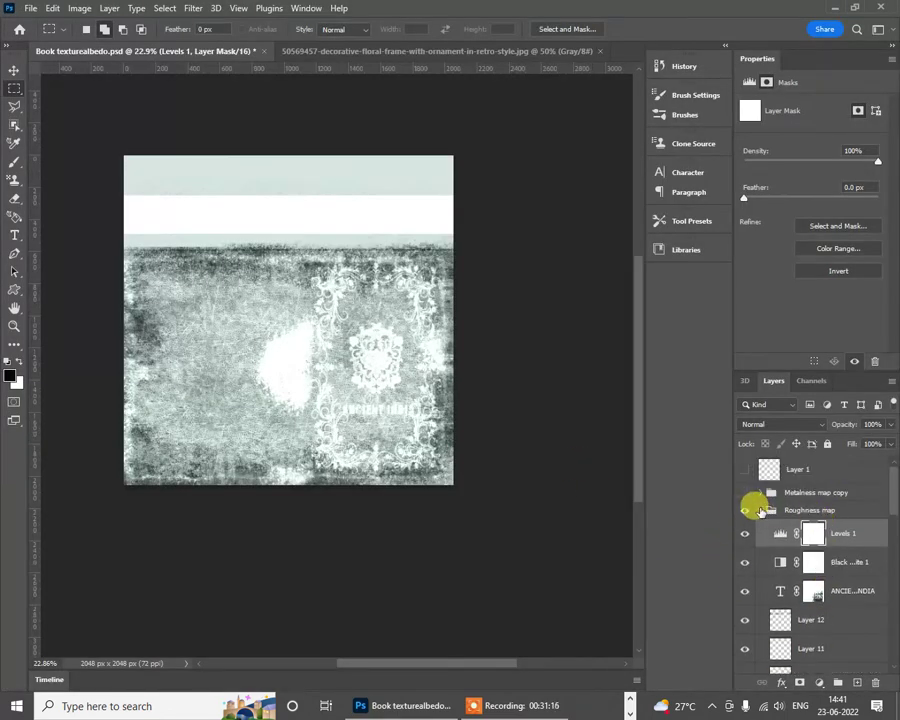
pyautogui.click(760, 511)
pyautogui.click(743, 511)
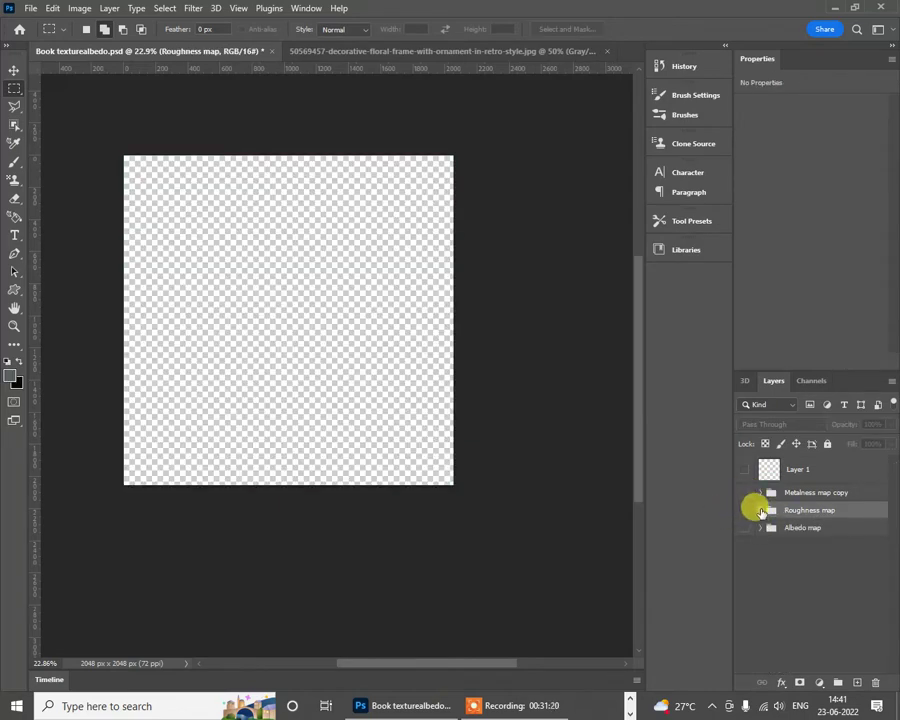
# Step: Copy the Floral design layer from inside the Roughness map group and collapse the group again
pyautogui.click(760, 511)
pyautogui.scroll(-8, 772, 585)
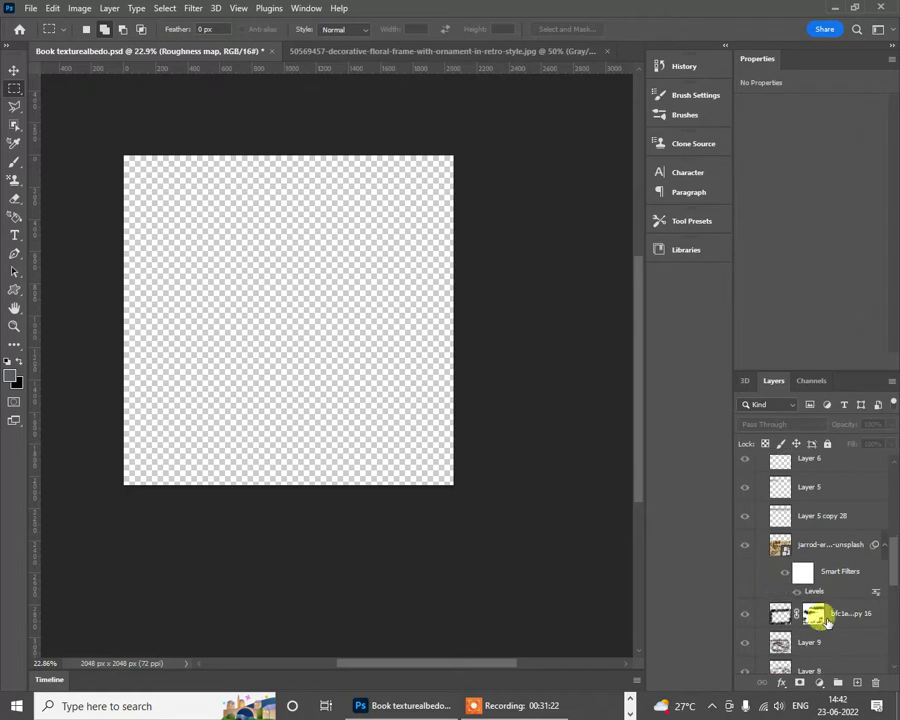
pyautogui.scroll(-6, 862, 628)
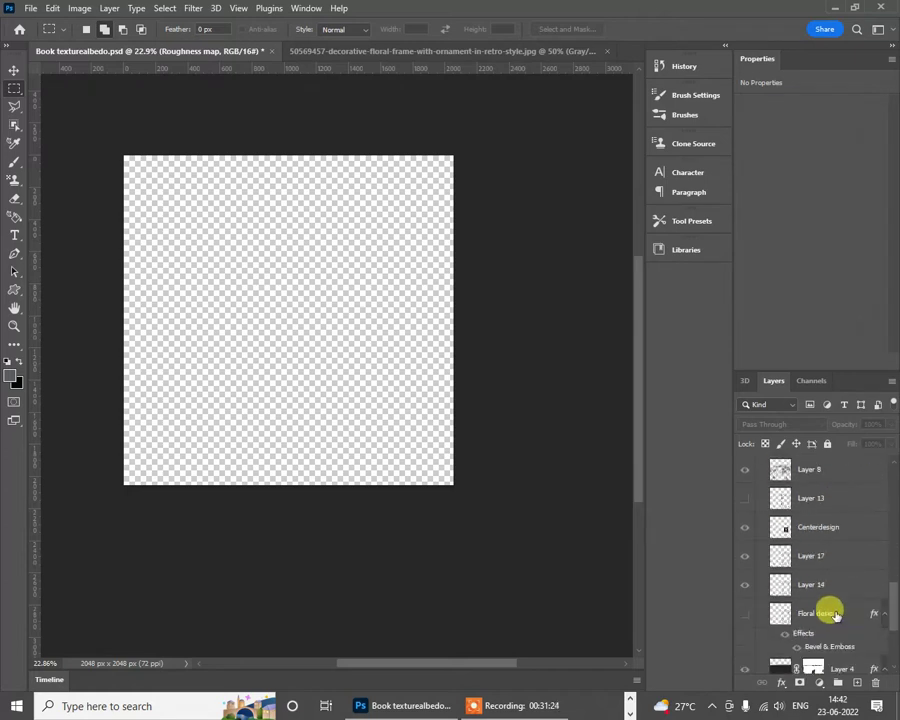
pyautogui.click(818, 614)
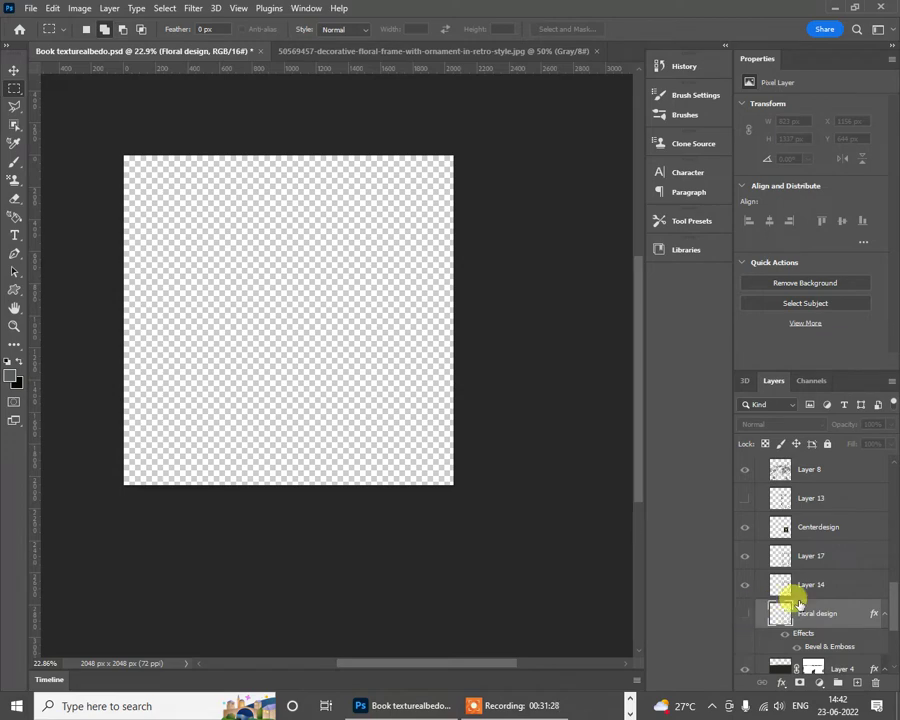
pyautogui.scroll(10, 795, 560)
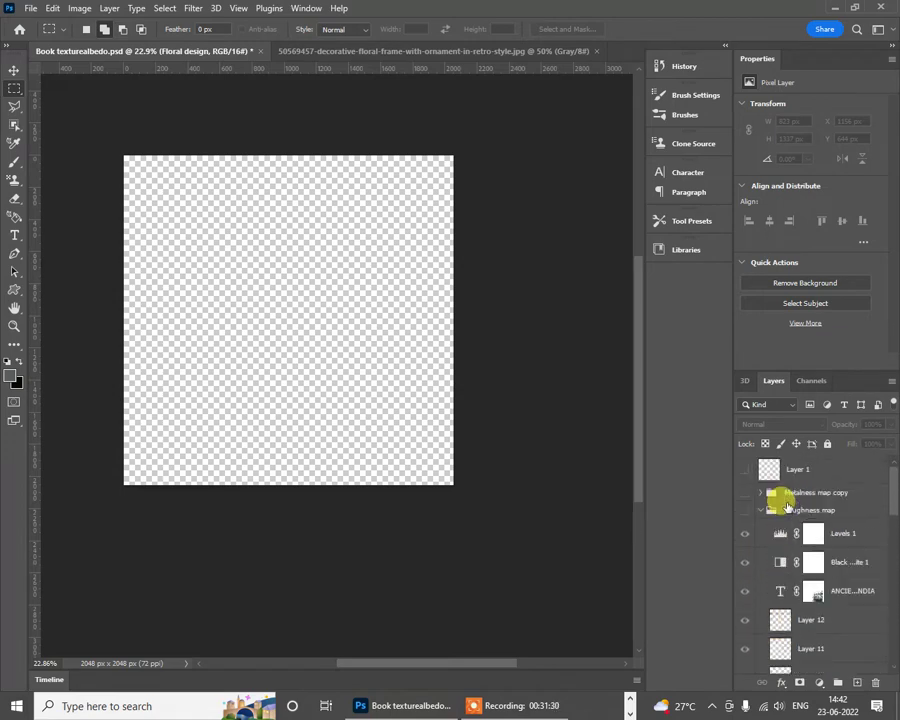
pyautogui.click(758, 510)
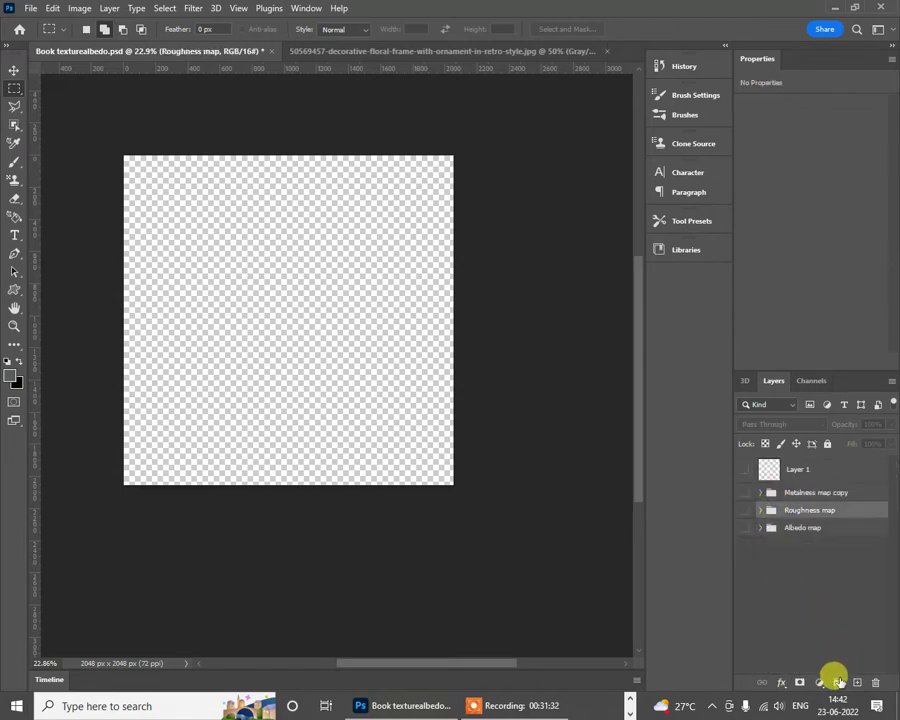
# Step: Create a layer group named "emission maip" above Roughness map and paste the Floral design layer into it, made visible
pyautogui.click(837, 681)
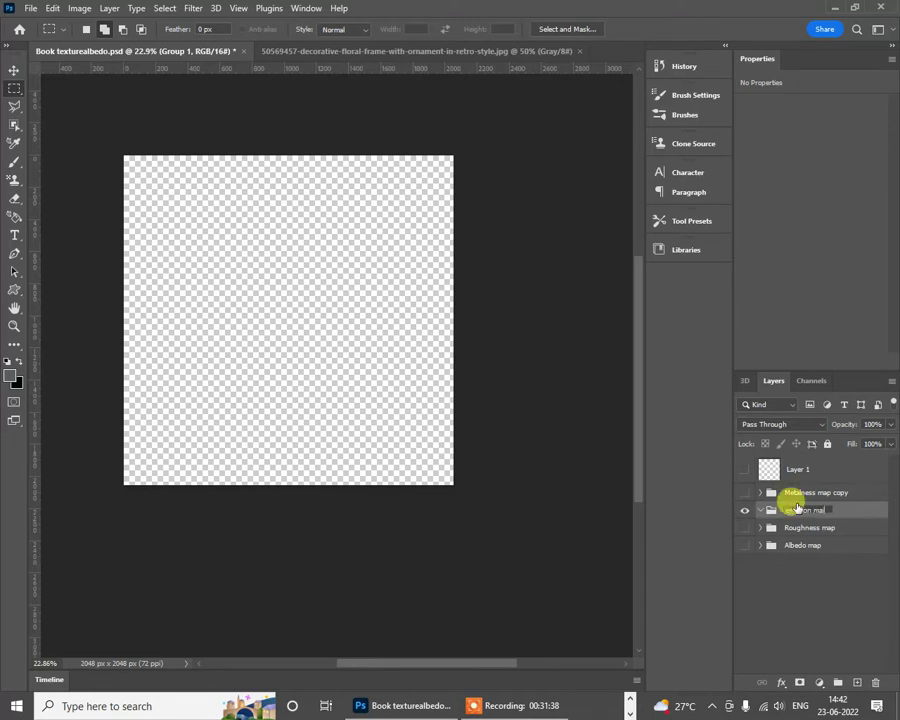
pyautogui.press('Return')
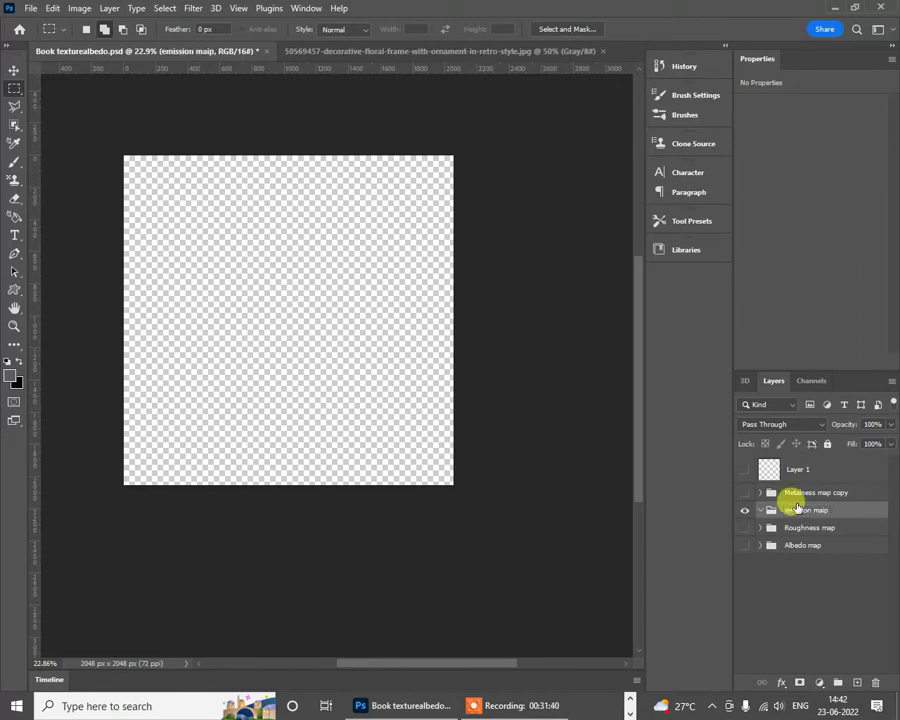
pyautogui.click(798, 511)
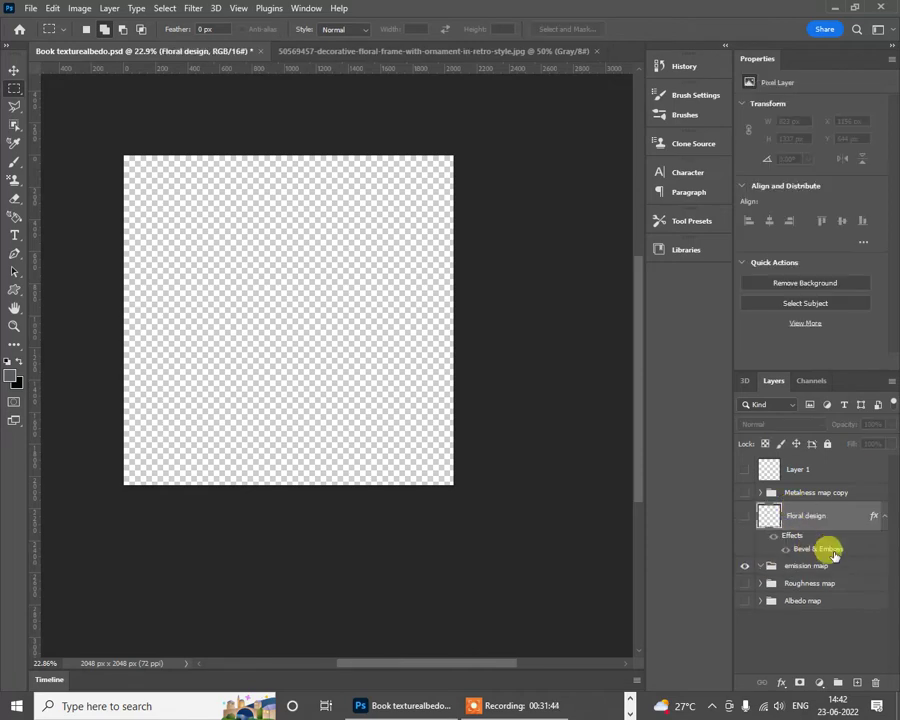
pyautogui.moveTo(806, 515); pyautogui.dragTo(758, 541)
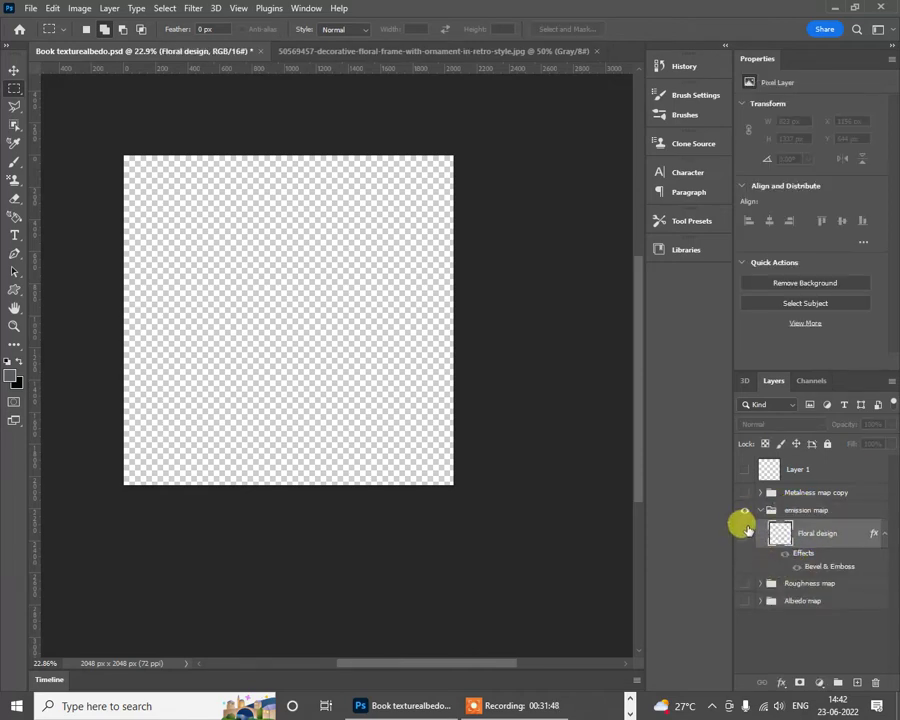
pyautogui.click(745, 529)
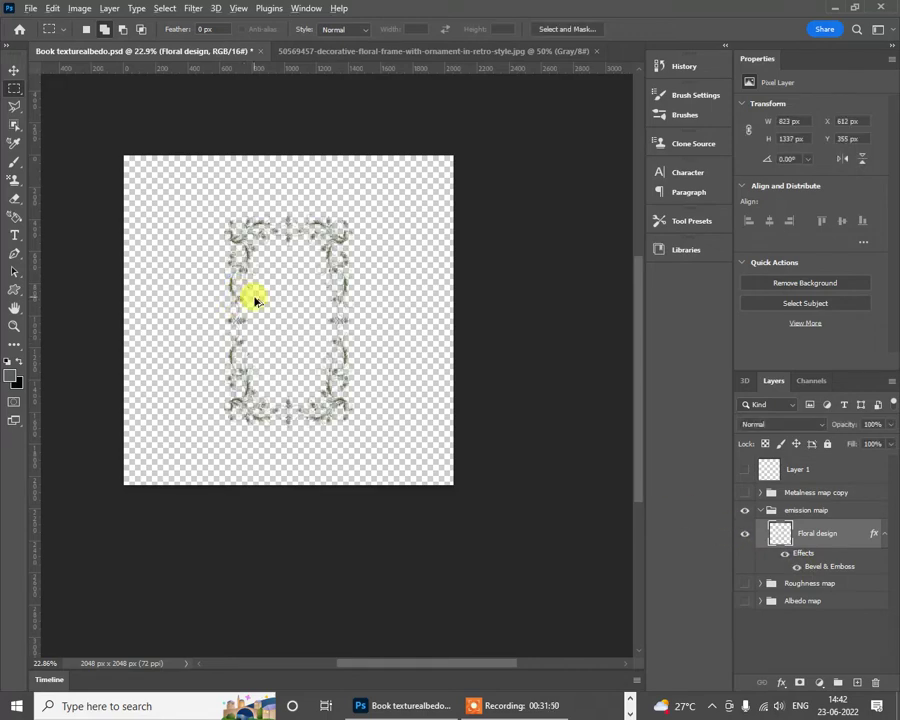
# Step: Show the Layer 1 UV wireframe and add a black-filled layer beneath Floral design in the emission group
pyautogui.scroll(2, 255, 300)
pyautogui.scroll(1, 255, 300)
pyautogui.scroll(-2, 255, 300)
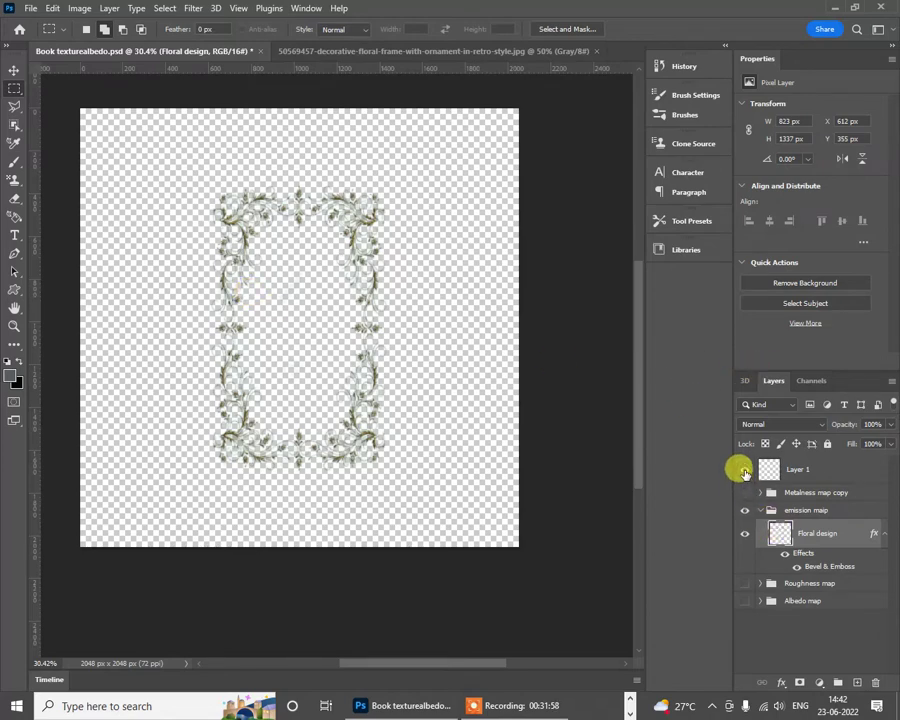
pyautogui.click(855, 683)
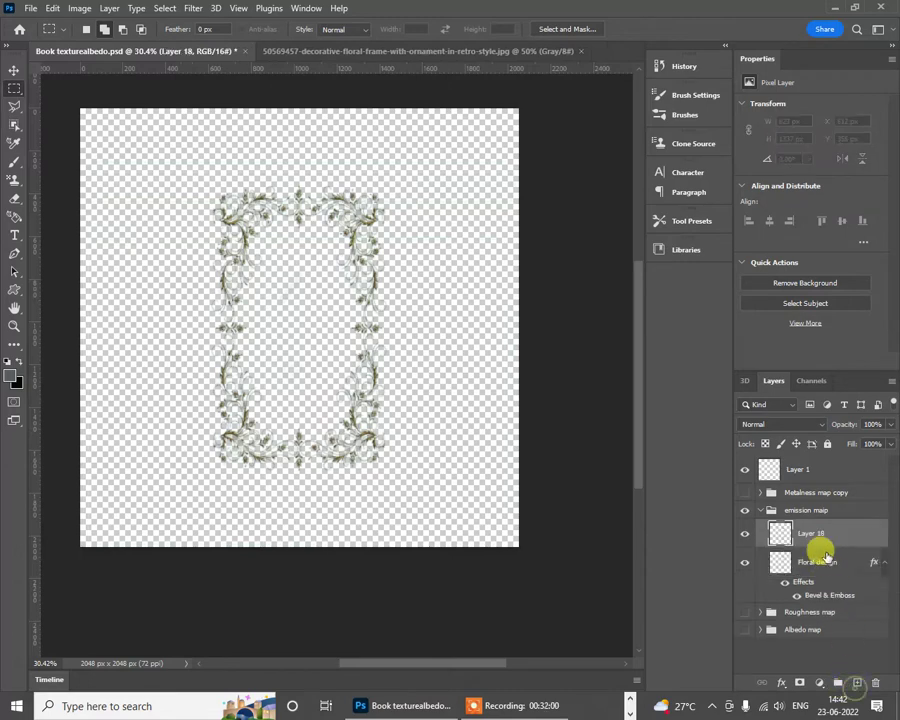
pyautogui.moveTo(822, 581); pyautogui.dragTo(830, 592)
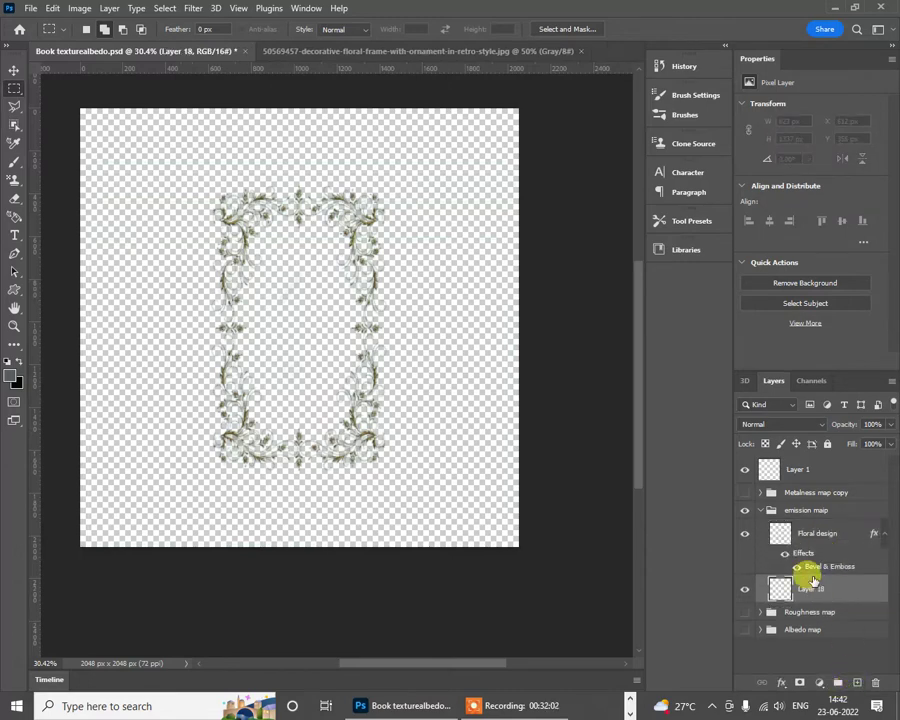
pyautogui.hotkey('alt', 'BackSpace')
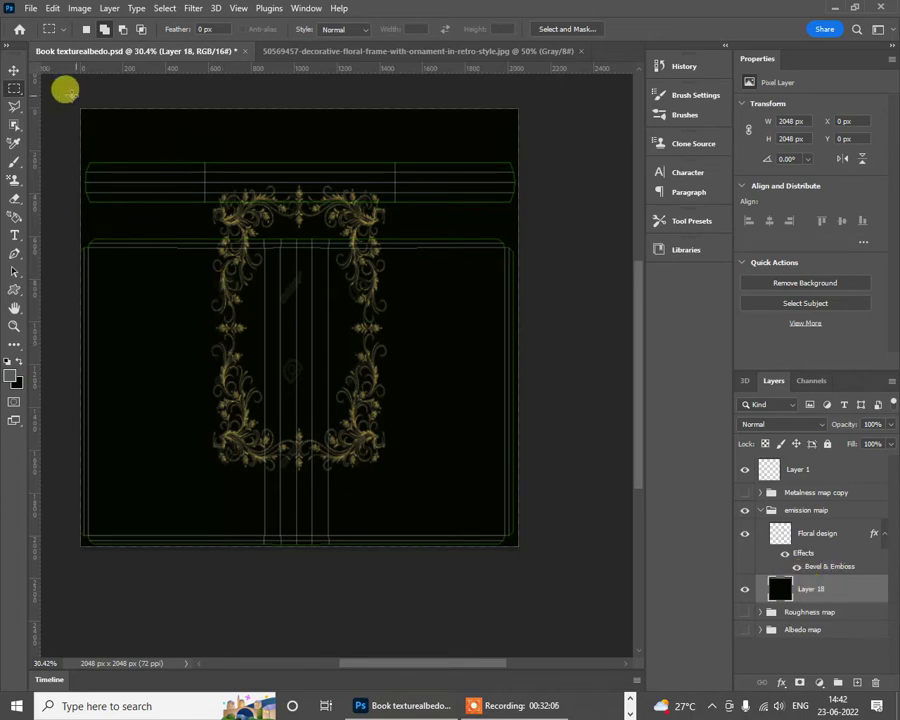
# Step: Turn off Auto-Select for the Move tool and move the Floral design layer onto the front-cover area of the UV layout
pyautogui.click(16, 74)
pyautogui.moveTo(378, 297); pyautogui.dragTo(392, 322)
pyautogui.hotkey('ctrl', 'z')
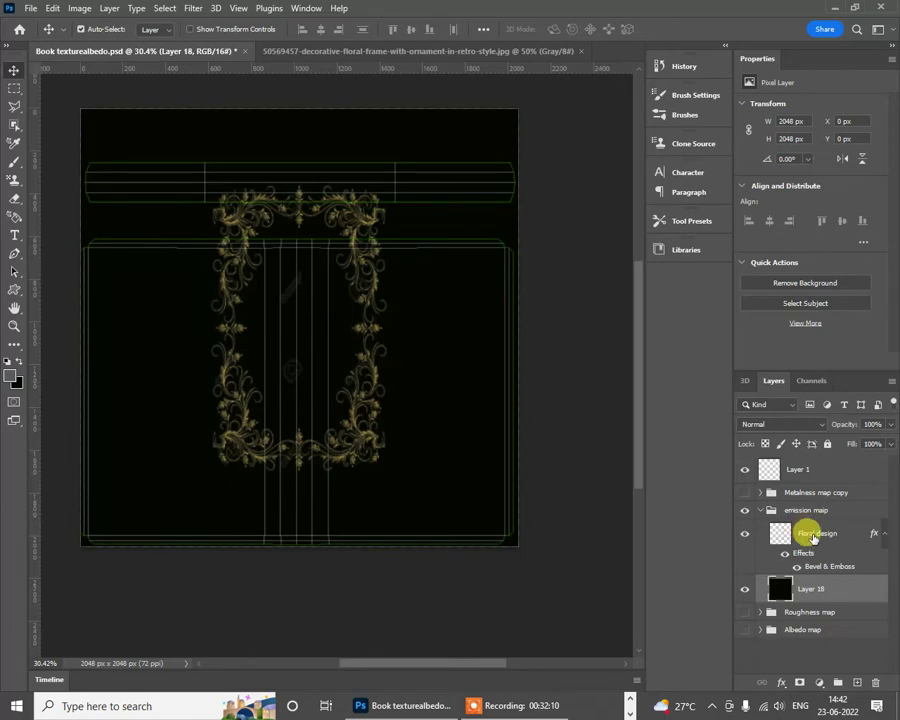
pyautogui.click(812, 537)
pyautogui.moveTo(364, 299); pyautogui.dragTo(484, 362)
pyautogui.hotkey('ctrl', 'z')
pyautogui.click(818, 538)
pyautogui.click(113, 29)
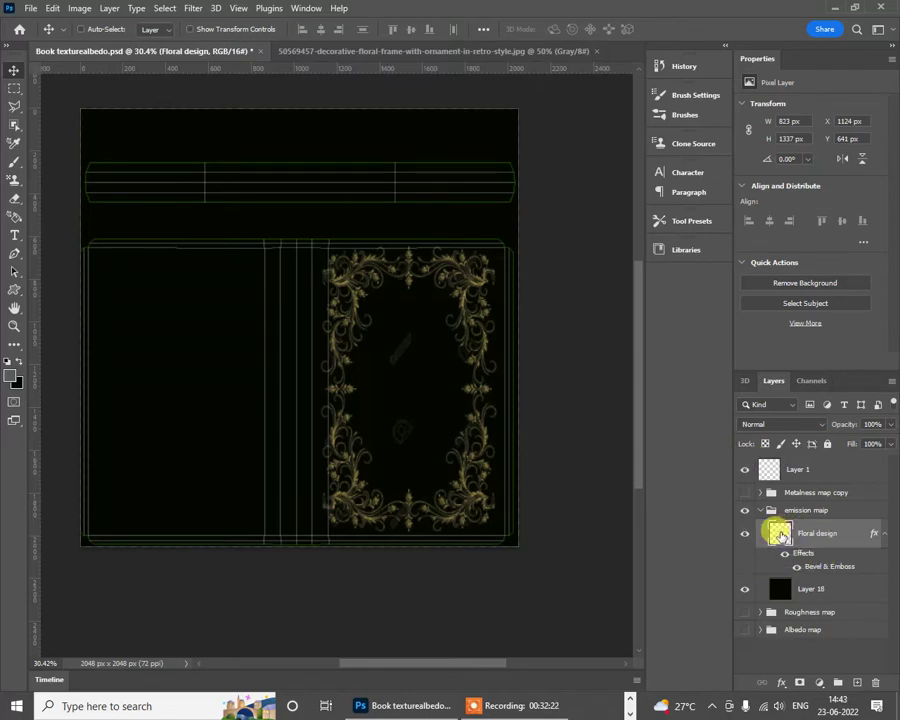
# Step: Load the Floral design layer's outline as a selection and fill it with orange (#ff8929)
pyautogui.keyDown('ctrl'); pyautogui.click(782, 531); pyautogui.keyUp('ctrl')
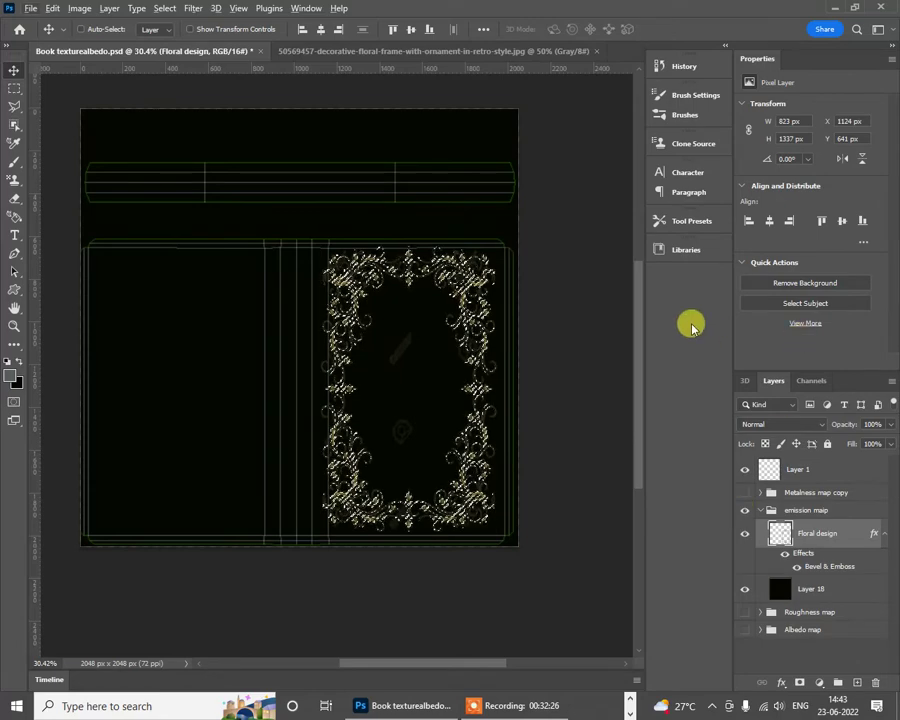
pyautogui.click(10, 374)
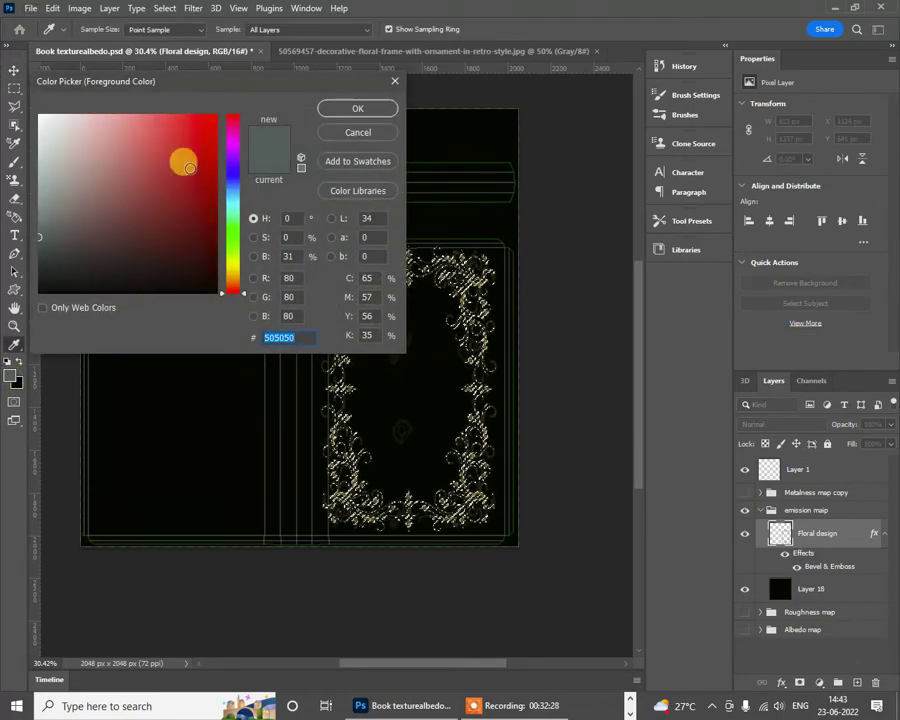
pyautogui.moveTo(233, 196); pyautogui.dragTo(230, 280)
pyautogui.click(199, 187)
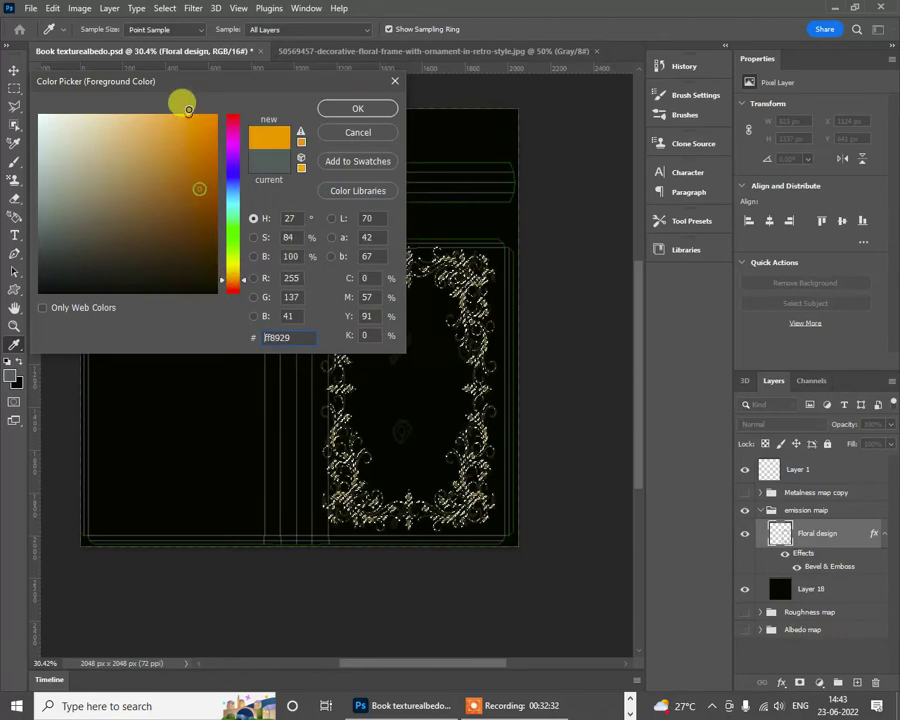
pyautogui.click(348, 108)
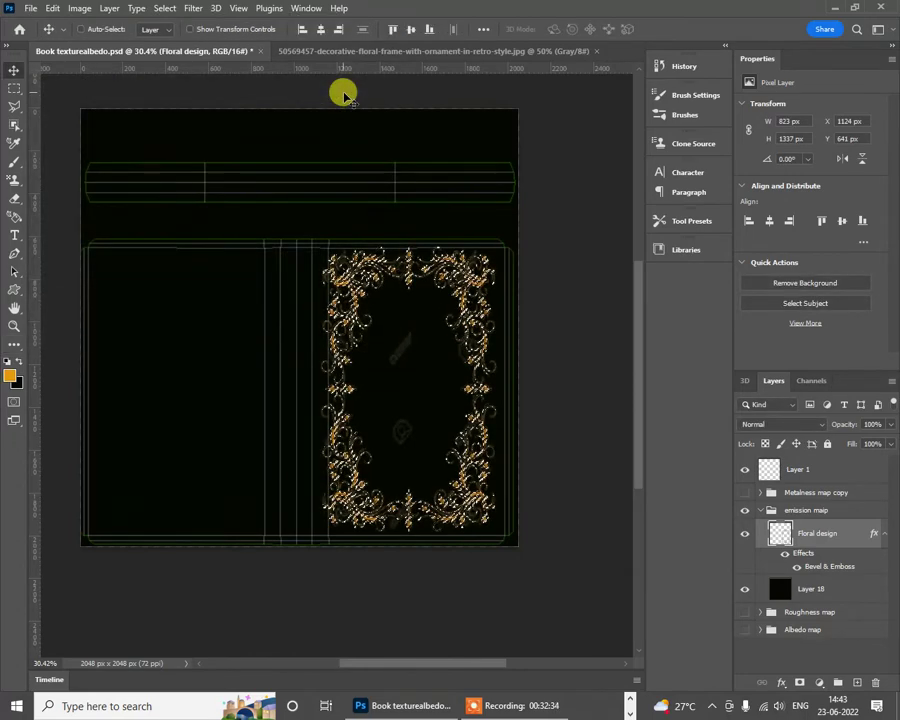
# Step: Delete the leftover watermark marks from the empty middle of the floral border and clear the selection
pyautogui.click(14, 87)
pyautogui.scroll(3, 390, 368)
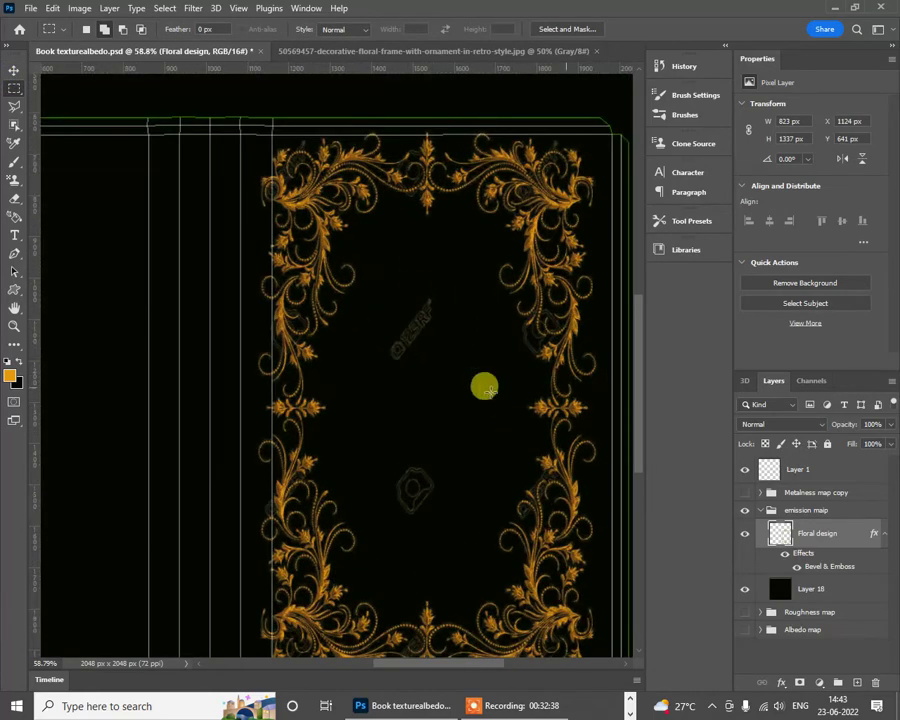
pyautogui.moveTo(368, 274); pyautogui.dragTo(473, 538)
pyautogui.press('Delete')
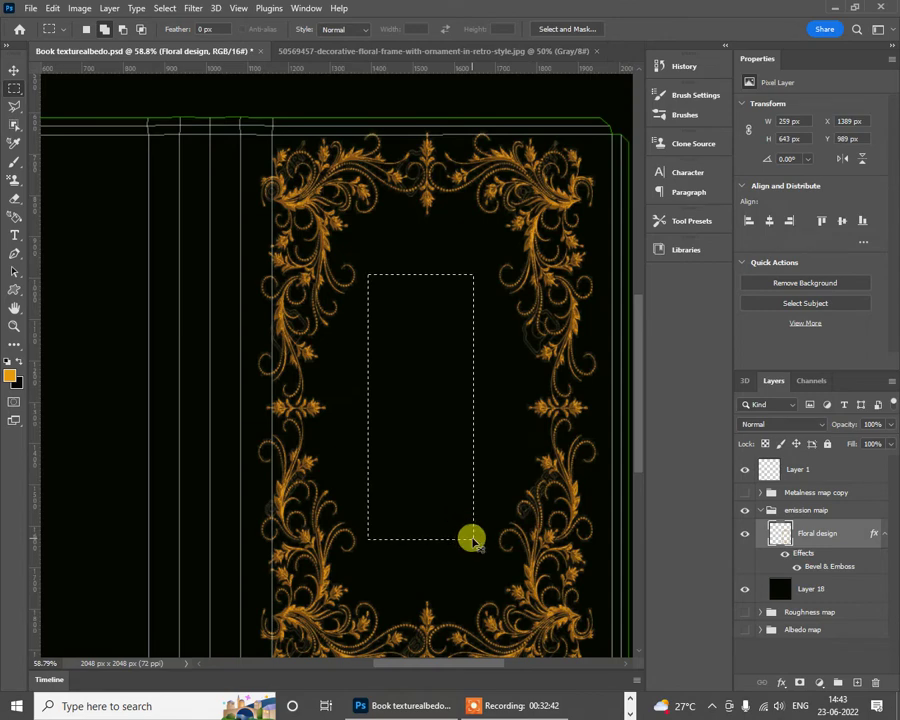
pyautogui.hotkey('ctrl', 'd')
pyautogui.click(15, 75)
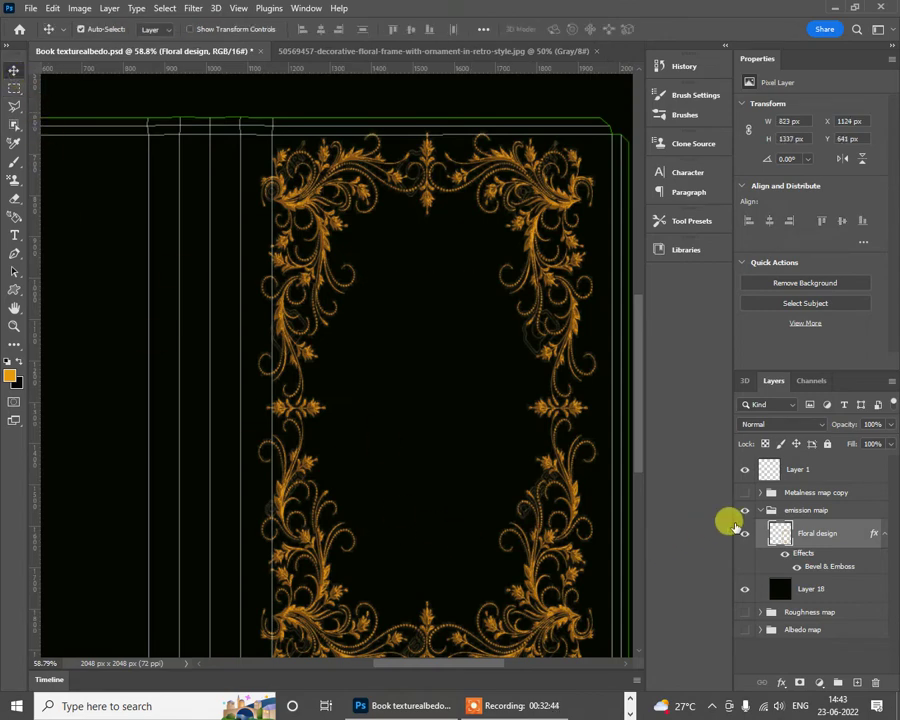
# Step: Show the Albedo map with Layer 18 hidden and align the Floral design to the albedo border at X 1156 px, Y 644 px
pyautogui.scroll(-2, 515, 377)
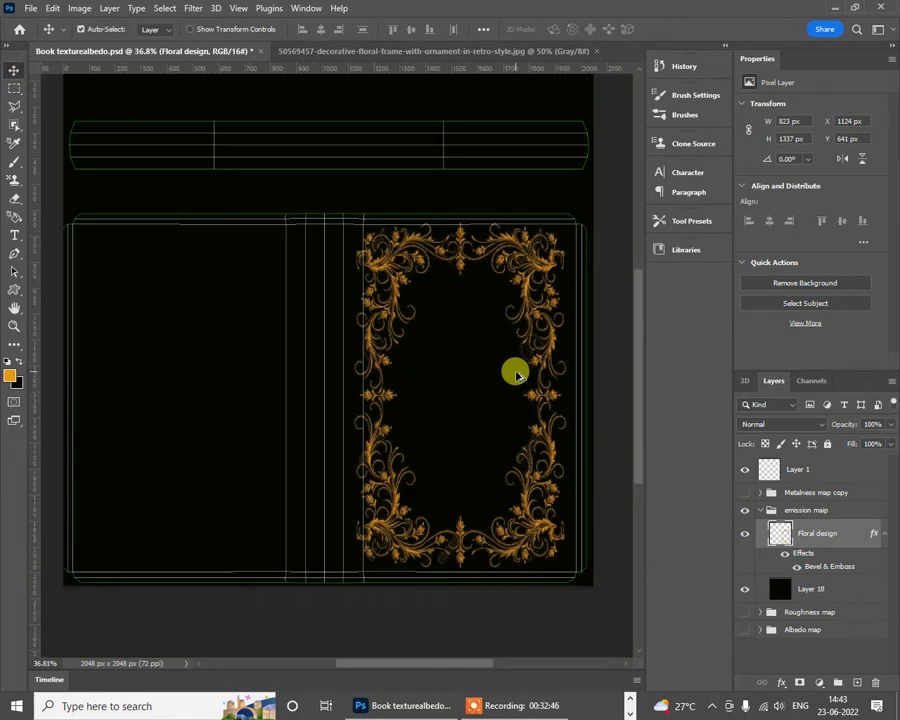
pyautogui.scroll(-1, 449, 305)
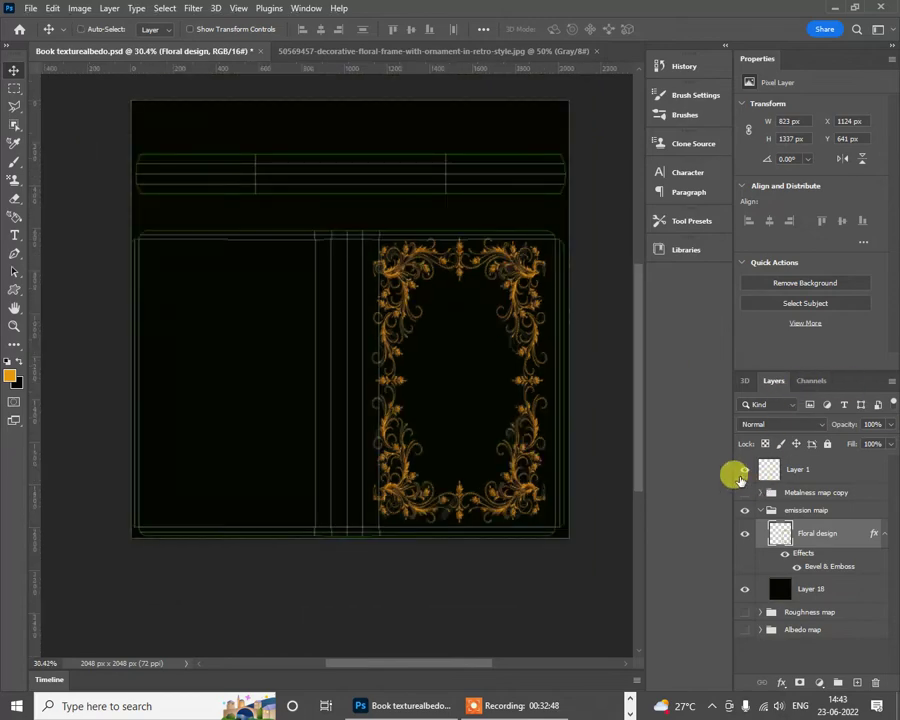
pyautogui.click(742, 469)
pyautogui.click(741, 470)
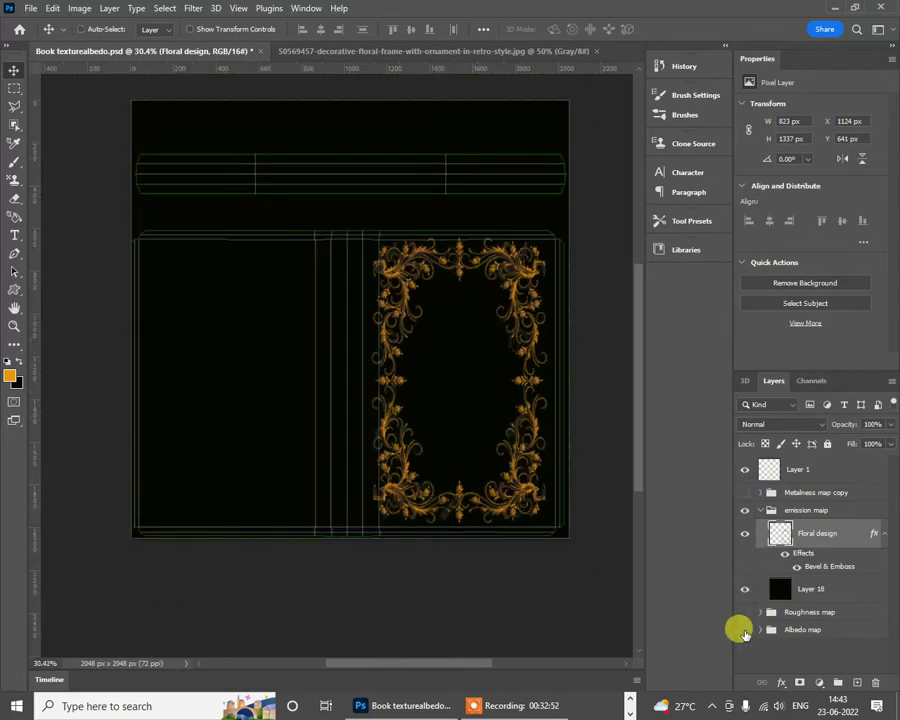
pyautogui.click(742, 630)
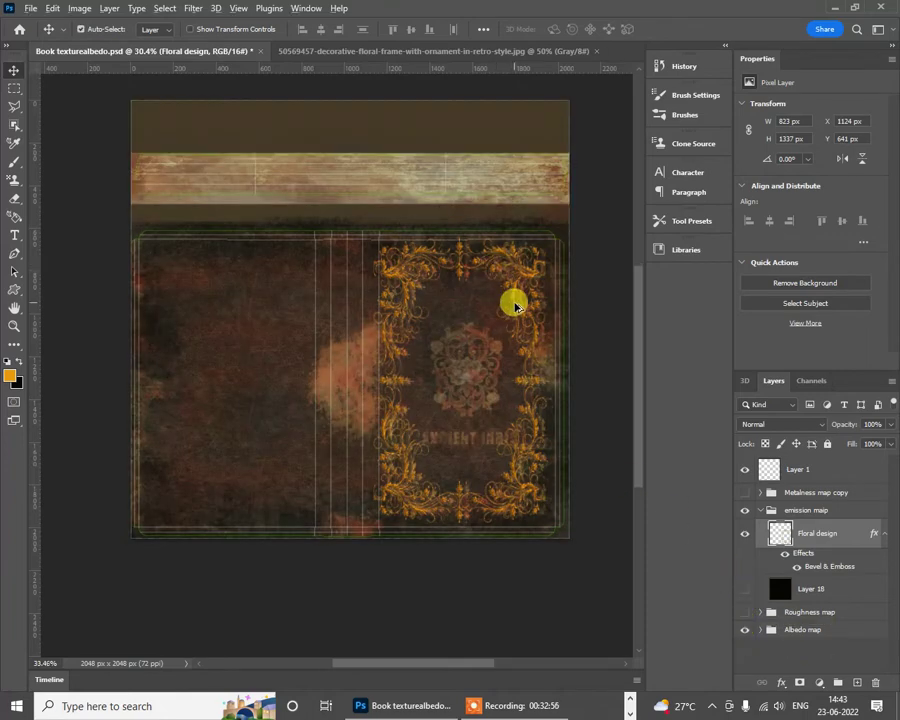
pyautogui.scroll(3, 515, 307)
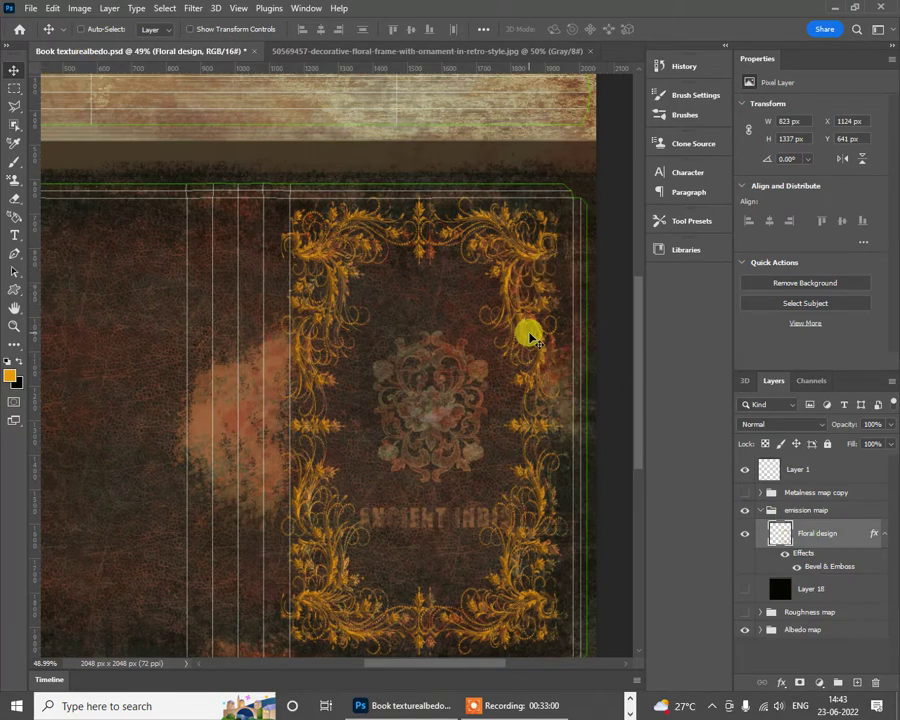
pyautogui.moveTo(533, 337); pyautogui.dragTo(537, 336)
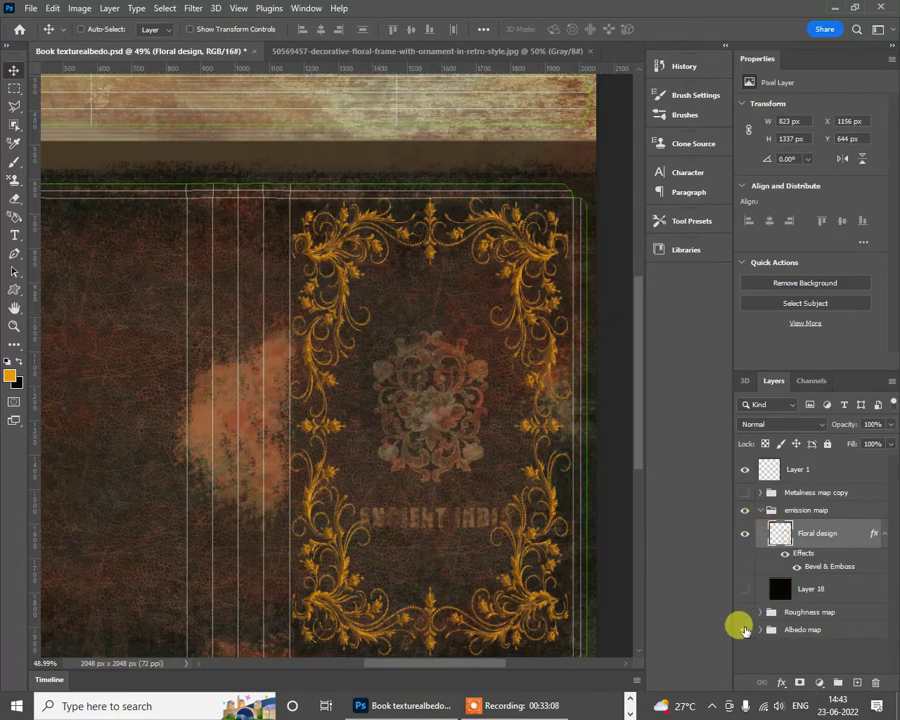
# Step: Hide the Albedo map and the Layer 1 wireframe, and show the black Layer 18 behind the floral border
pyautogui.click(742, 632)
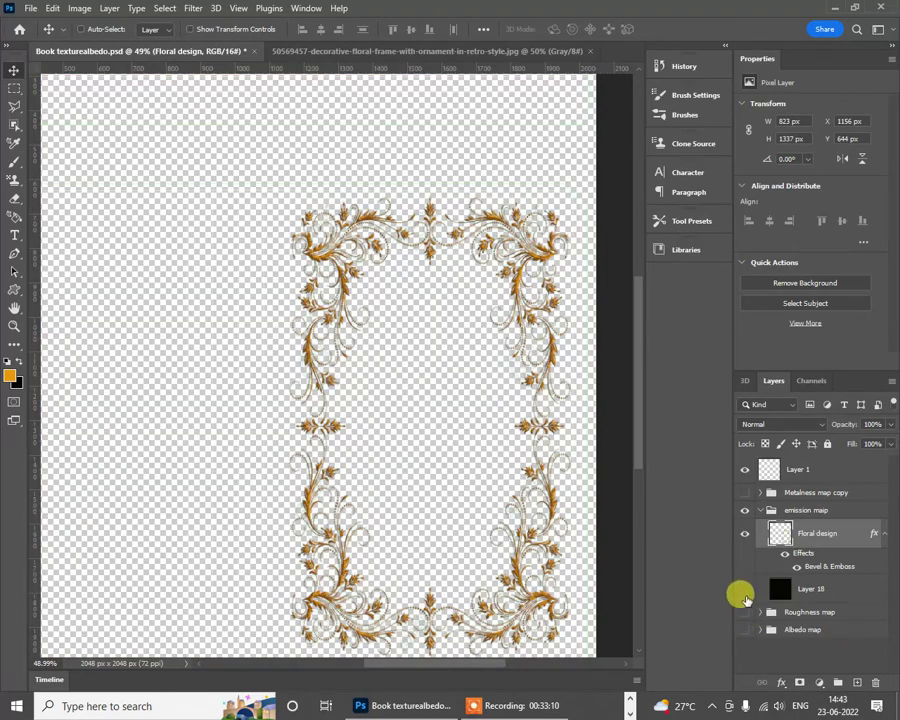
pyautogui.click(742, 589)
pyautogui.scroll(-2, 462, 412)
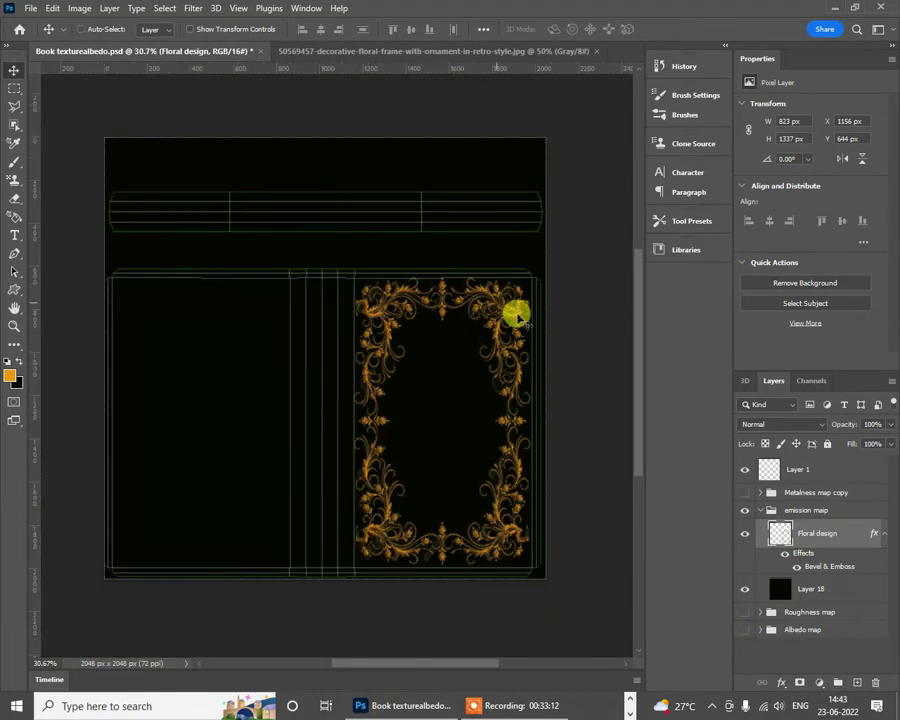
pyautogui.click(741, 467)
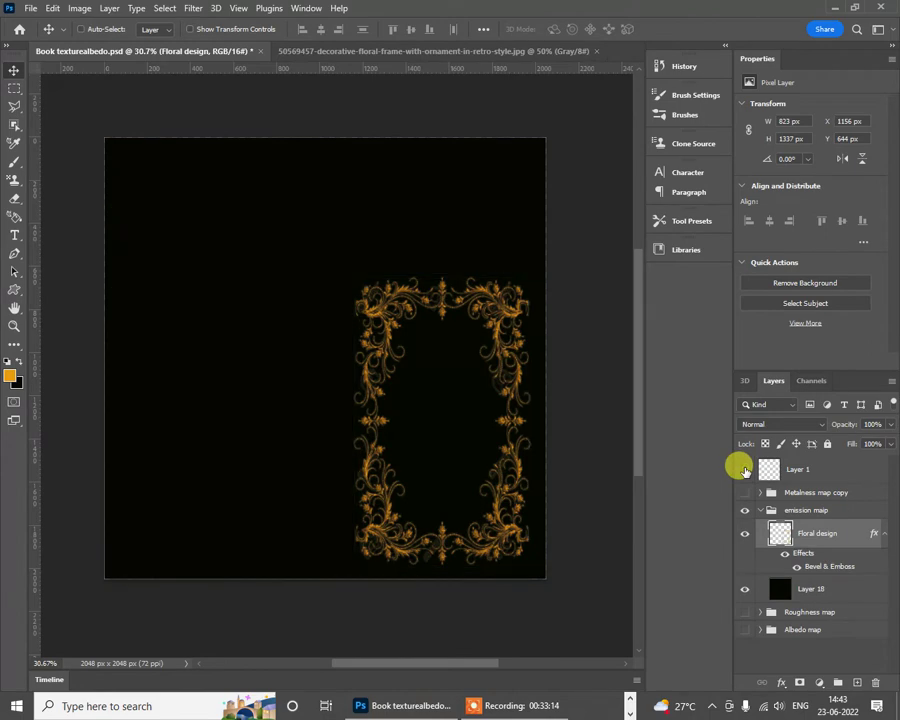
# Step: Export the emission map to the Desktop as Book emission.png
pyautogui.click(31, 12)
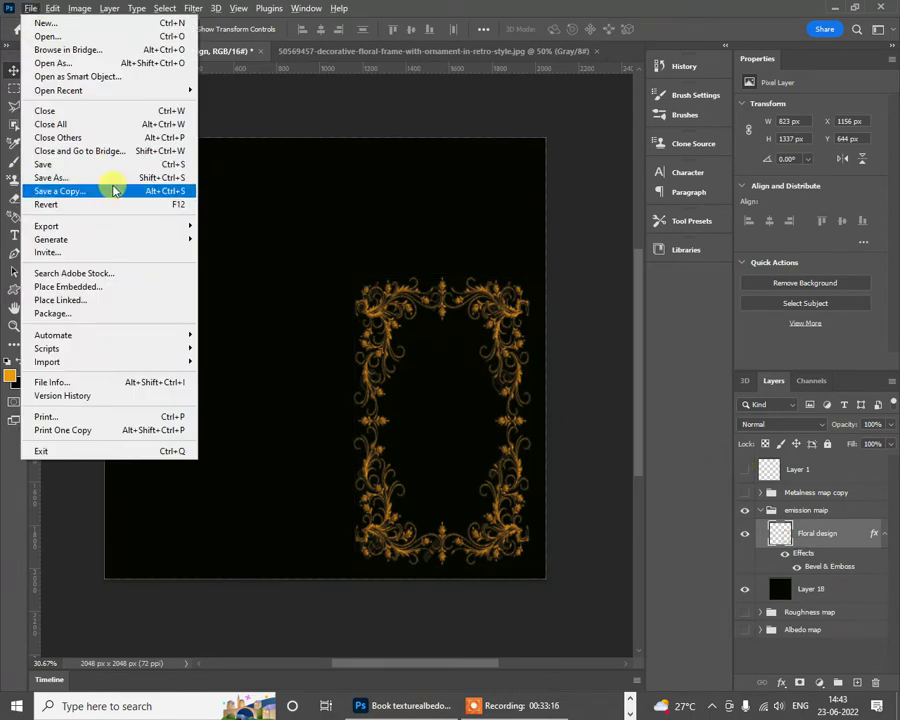
pyautogui.moveTo(109, 235)
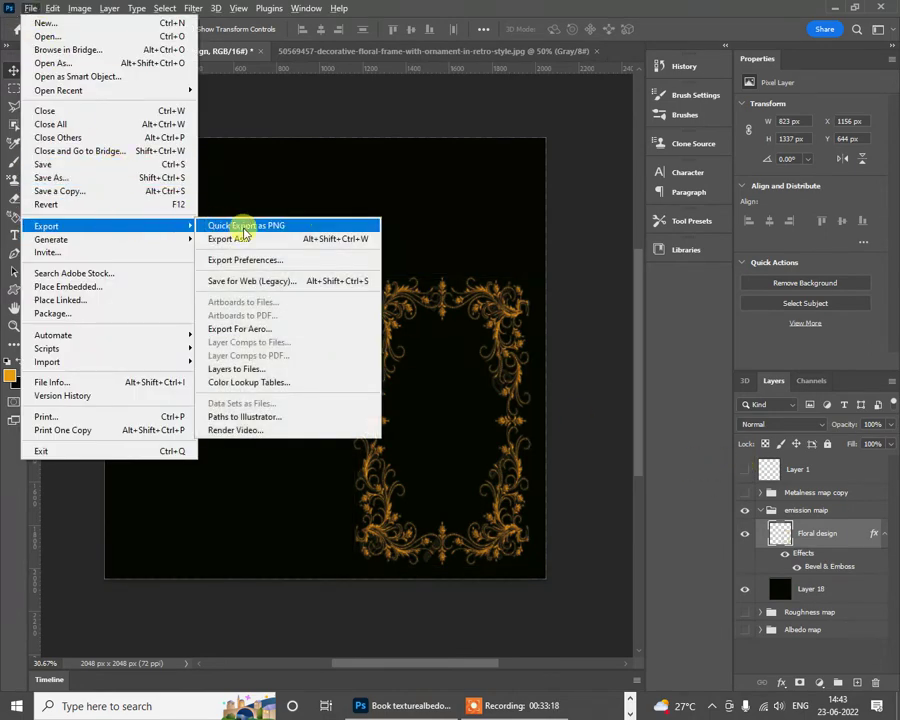
pyautogui.click(243, 228)
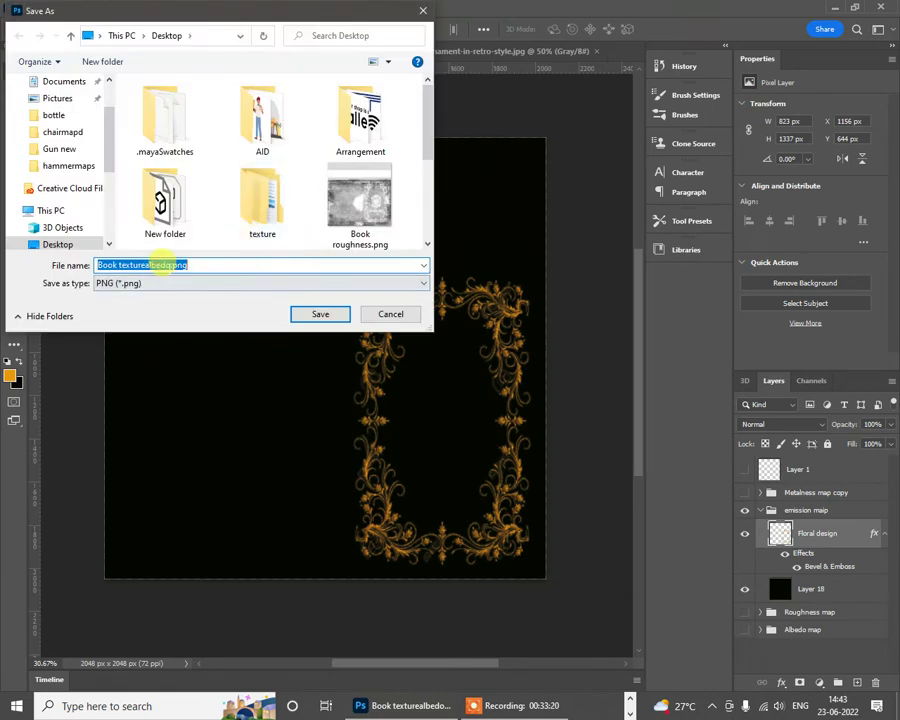
pyautogui.moveTo(173, 265); pyautogui.dragTo(125, 265)
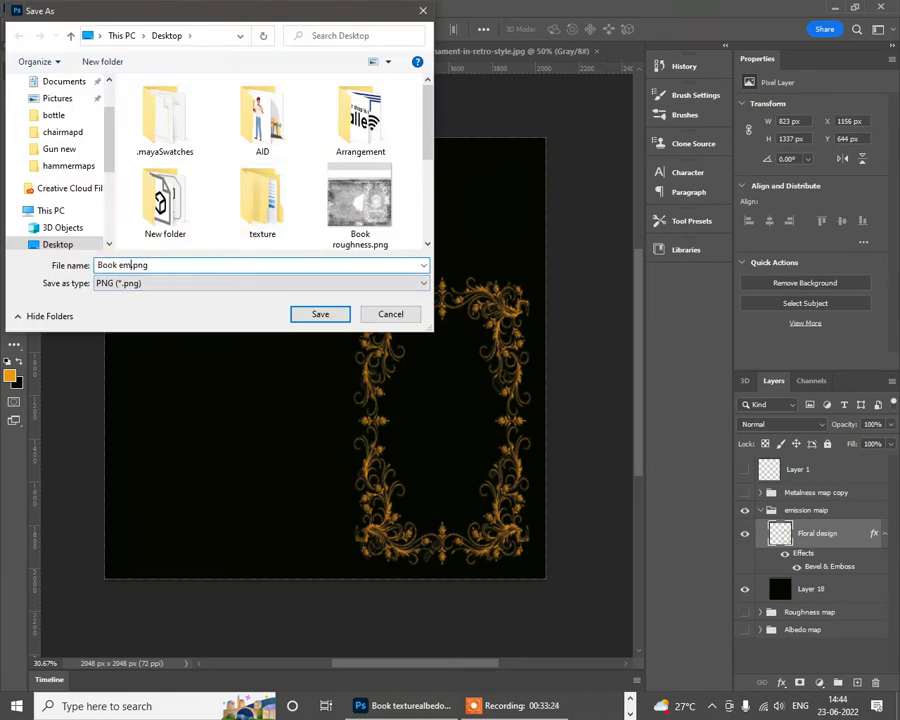
pyautogui.press('Return')
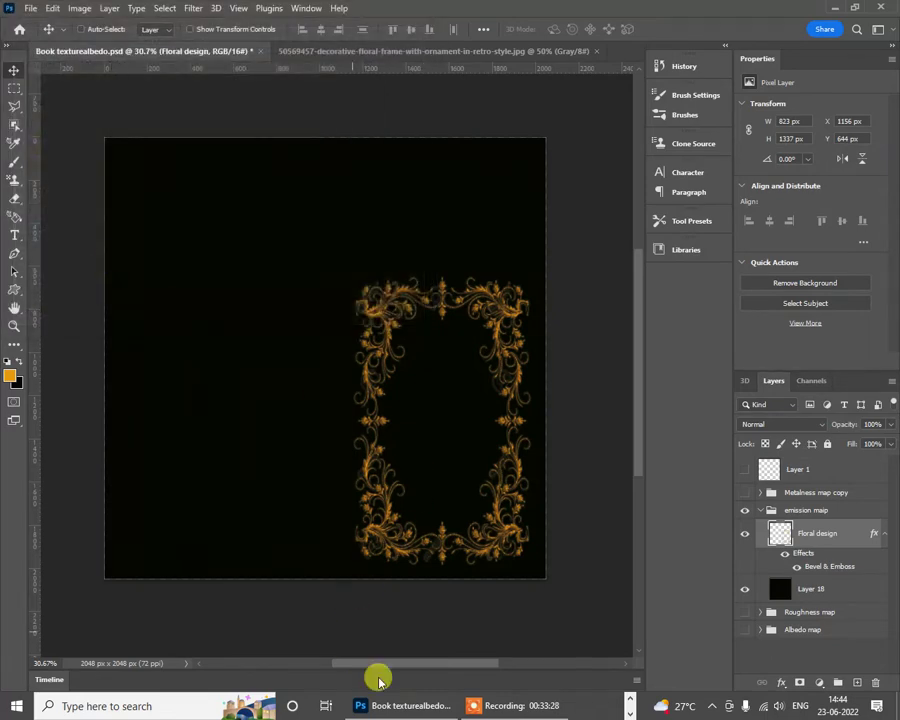
# Step: In Marmoset Toolbag, set the book material's Emission to Emissive and load Book emission.png as its Emissive Map
pyautogui.hotkey('alt', 'Tab')
pyautogui.hotkey('alt', 'Tab')
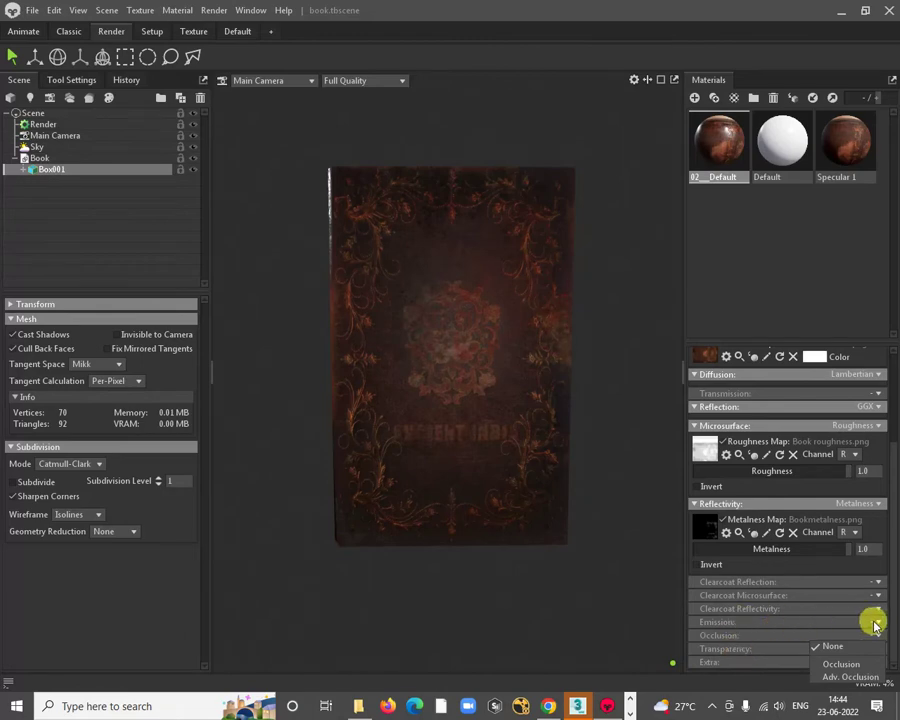
pyautogui.click(851, 652)
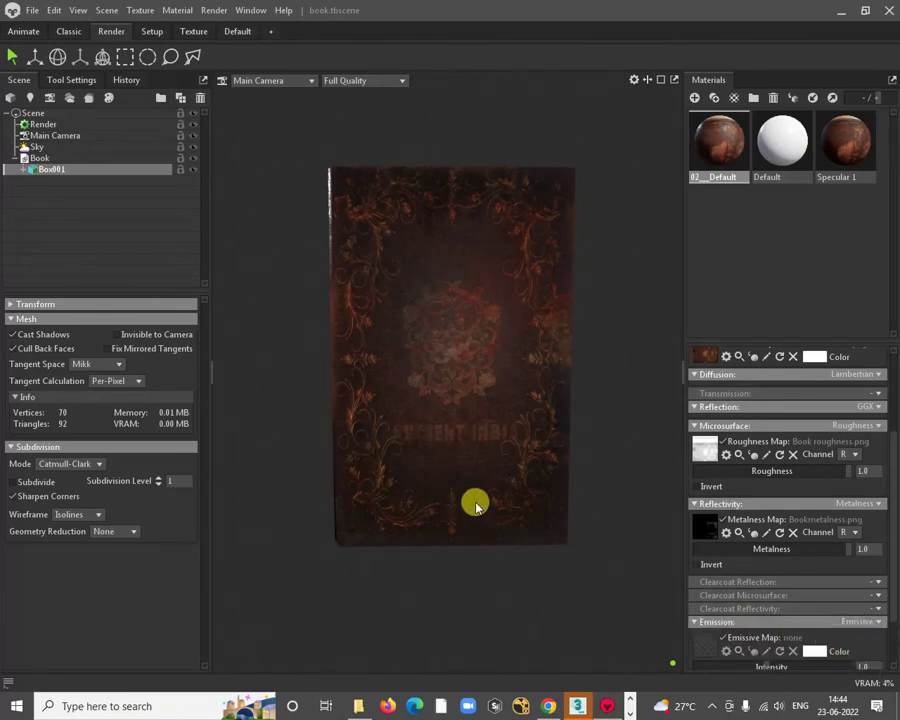
pyautogui.click(705, 647)
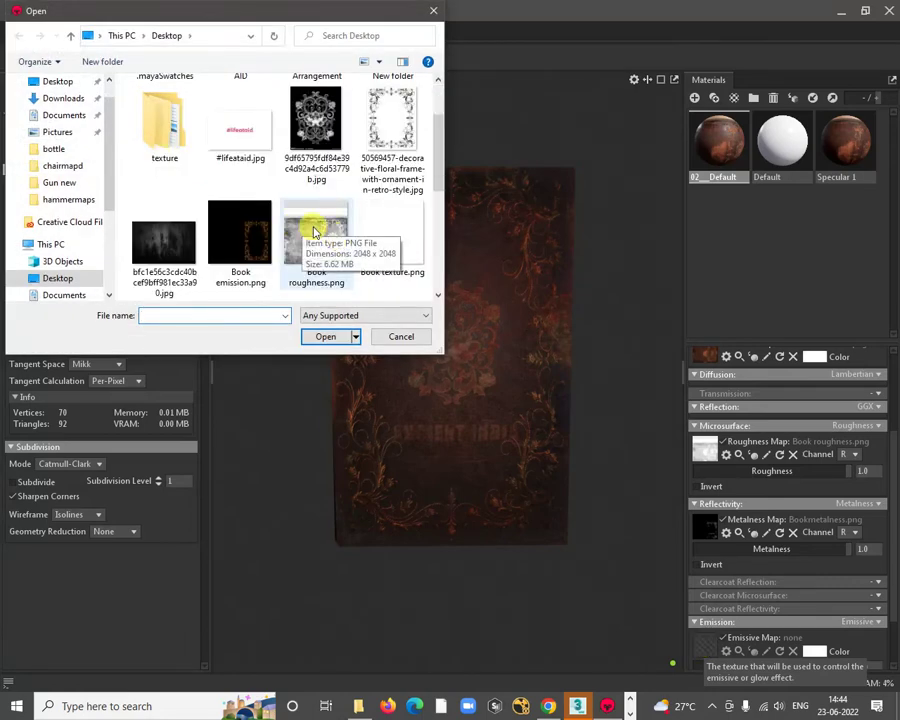
pyautogui.scroll(-1, 311, 232)
pyautogui.doubleClick(245, 138)
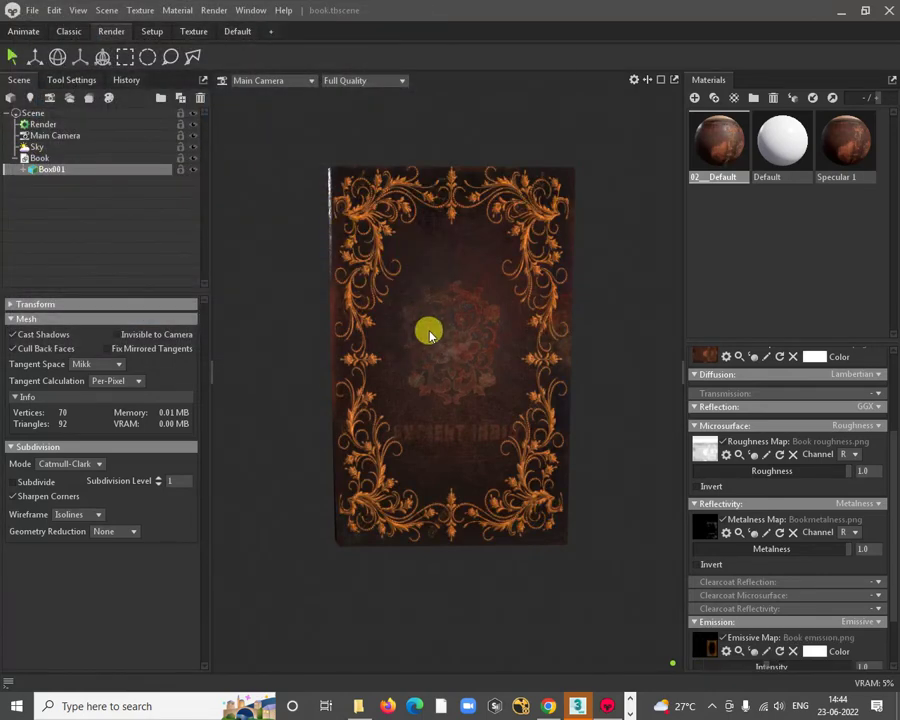
# Step: Try emissive intensities of 10, 6.712 and 2.572 on the book material and inspect the cover's glow from several angles
pyautogui.moveTo(563, 447); pyautogui.dragTo(542, 416)
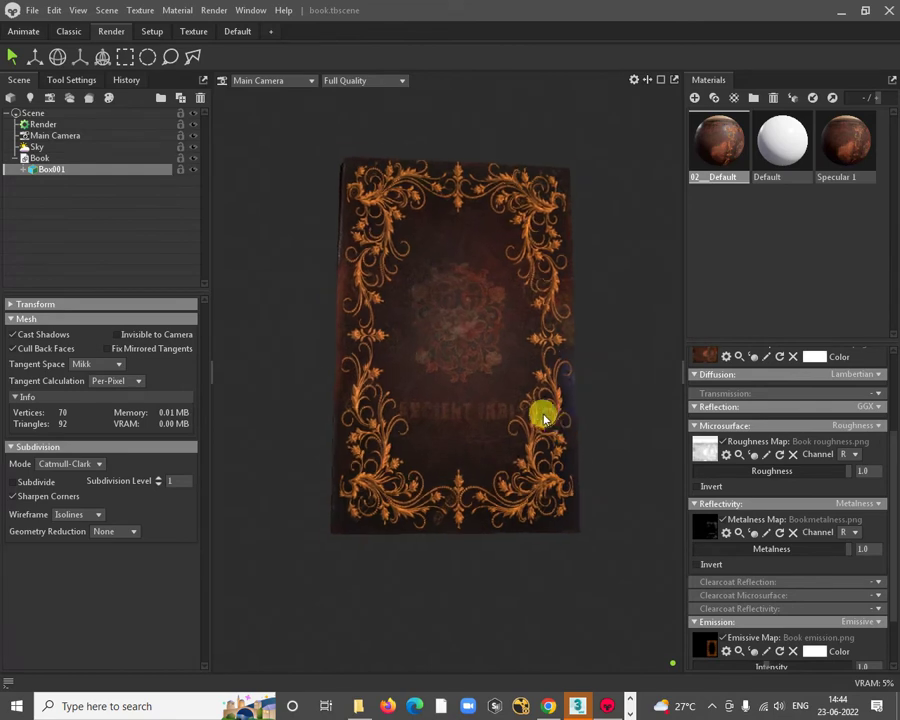
pyautogui.moveTo(768, 669); pyautogui.dragTo(893, 666)
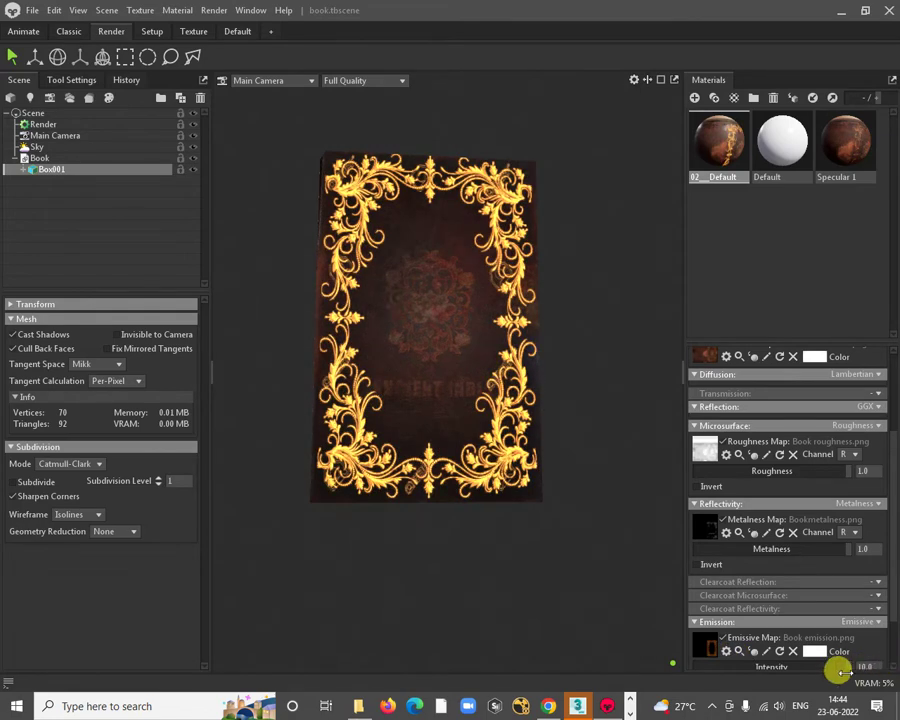
pyautogui.moveTo(838, 672); pyautogui.dragTo(832, 620)
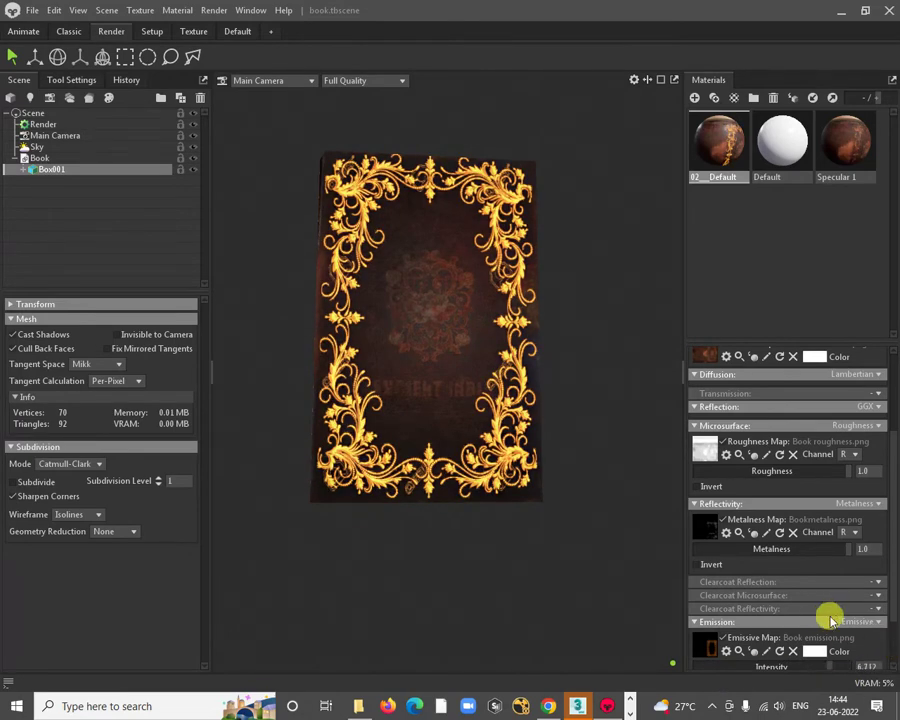
pyautogui.moveTo(388, 400); pyautogui.dragTo(510, 524)
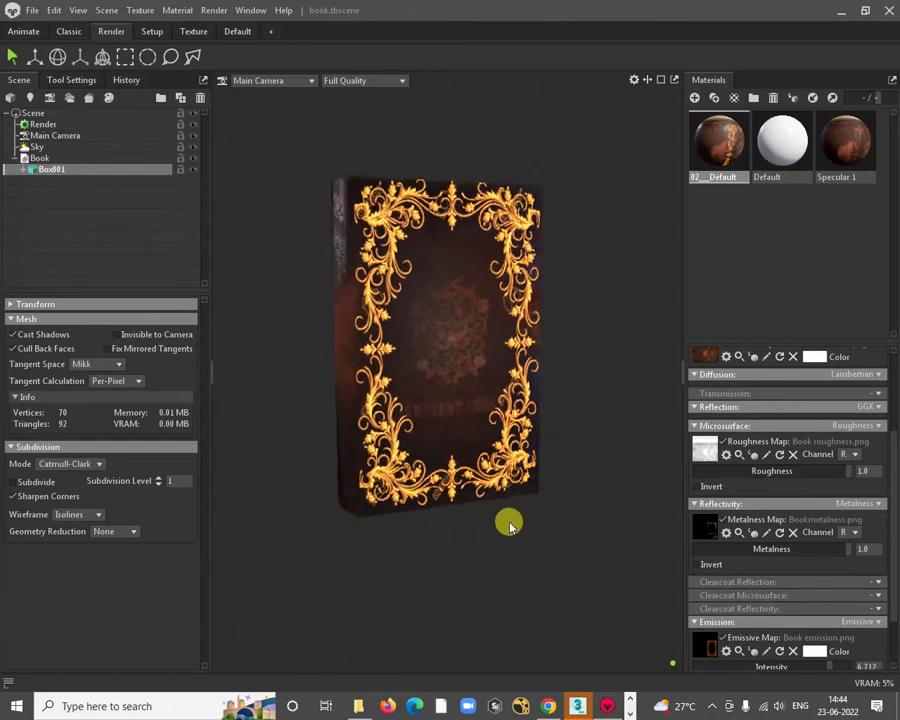
pyautogui.moveTo(828, 665); pyautogui.dragTo(789, 652)
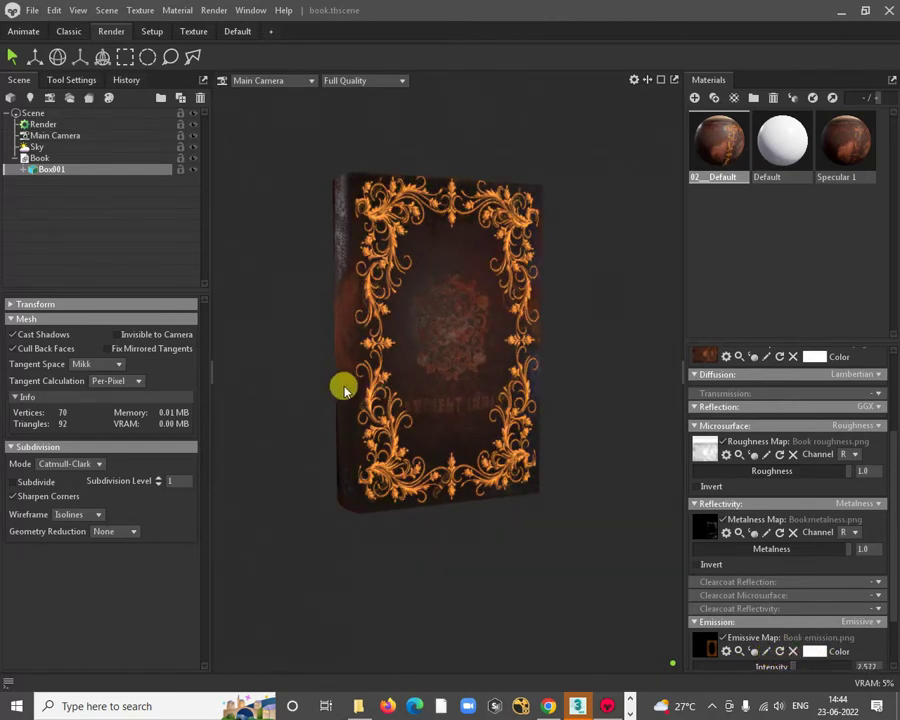
pyautogui.moveTo(343, 390); pyautogui.dragTo(476, 380)
pyautogui.scroll(5, 526, 348)
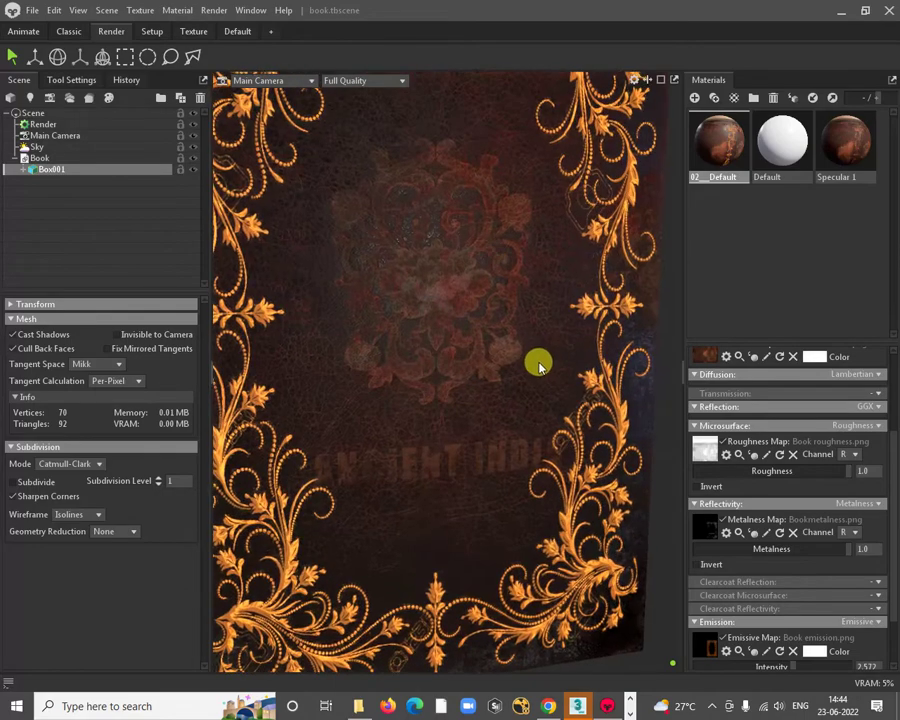
pyautogui.scroll(-5, 440, 307)
pyautogui.moveTo(440, 307); pyautogui.dragTo(515, 390)
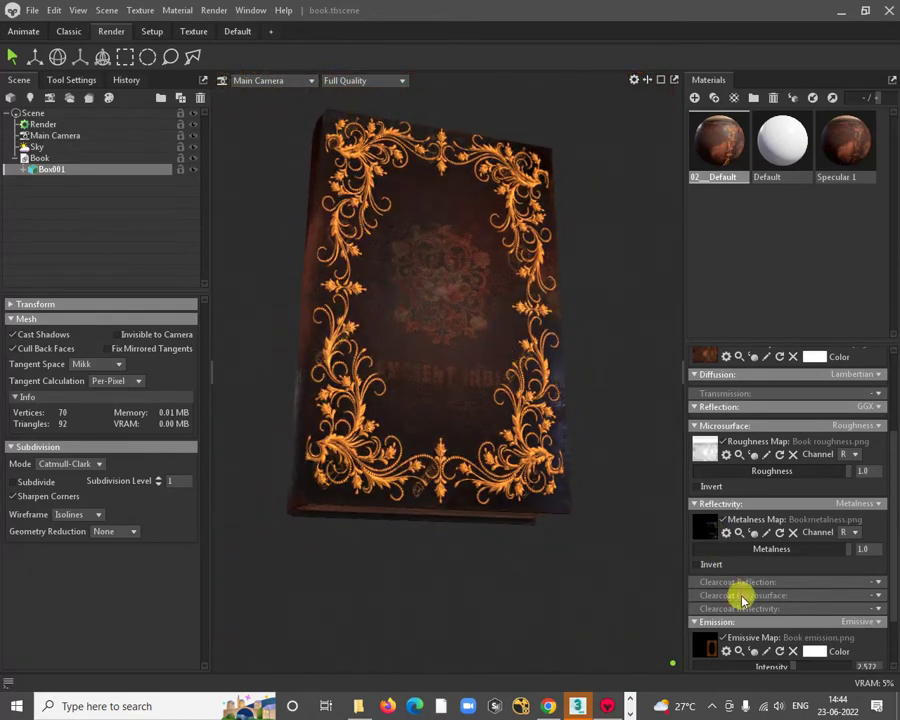
# Step: Try the emissive intensity at 0, set it to 10, and inspect the glowing cover
pyautogui.moveTo(806, 667); pyautogui.dragTo(889, 655)
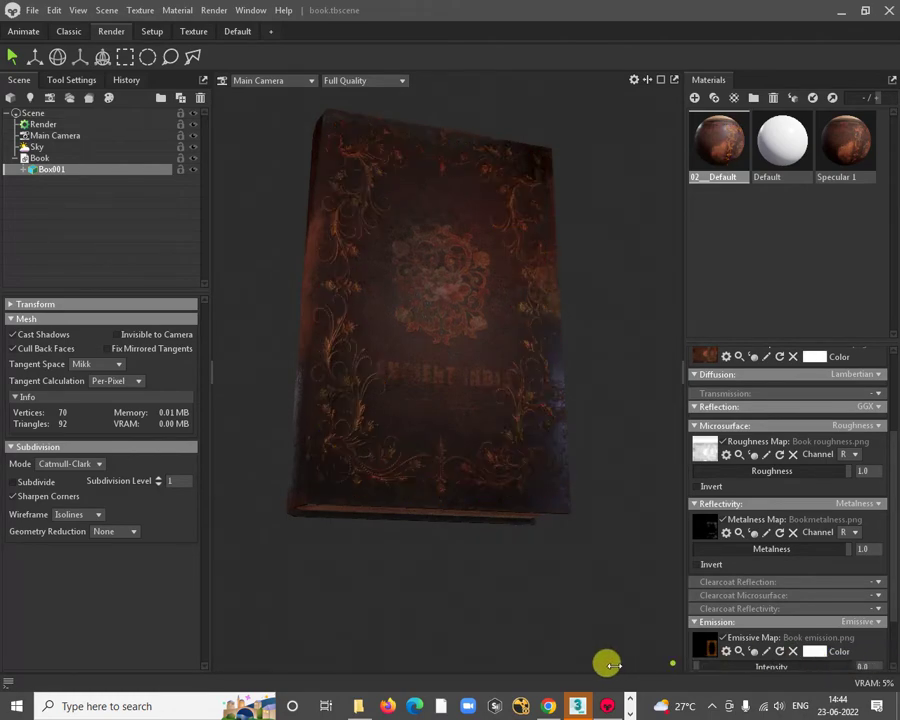
pyautogui.moveTo(449, 455); pyautogui.dragTo(472, 372)
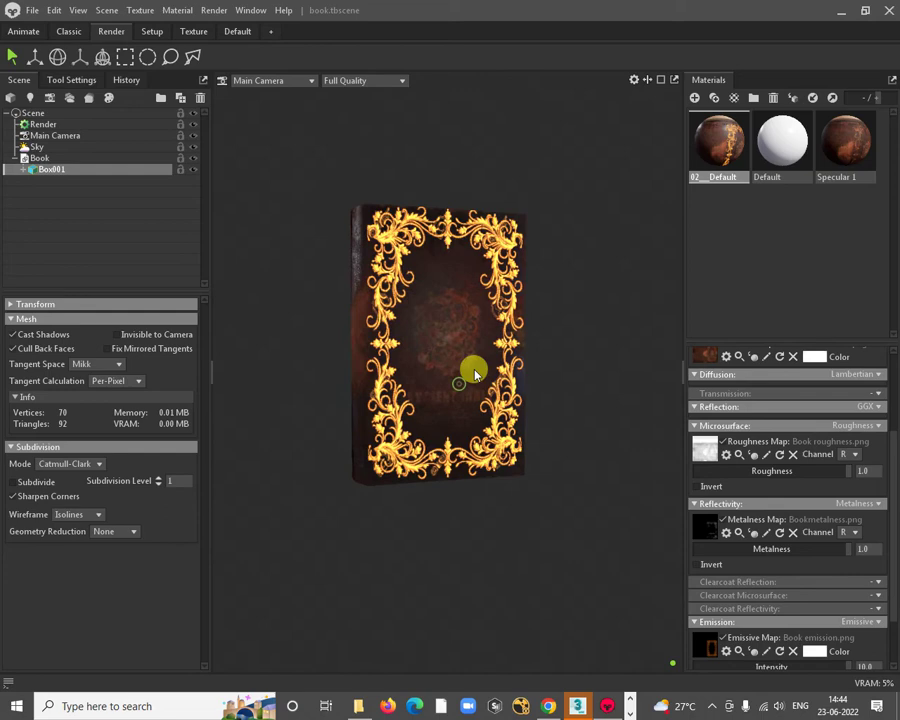
# Step: Select the Main Camera and set its post-effect Bloom brightness to 0.11
pyautogui.click(44, 127)
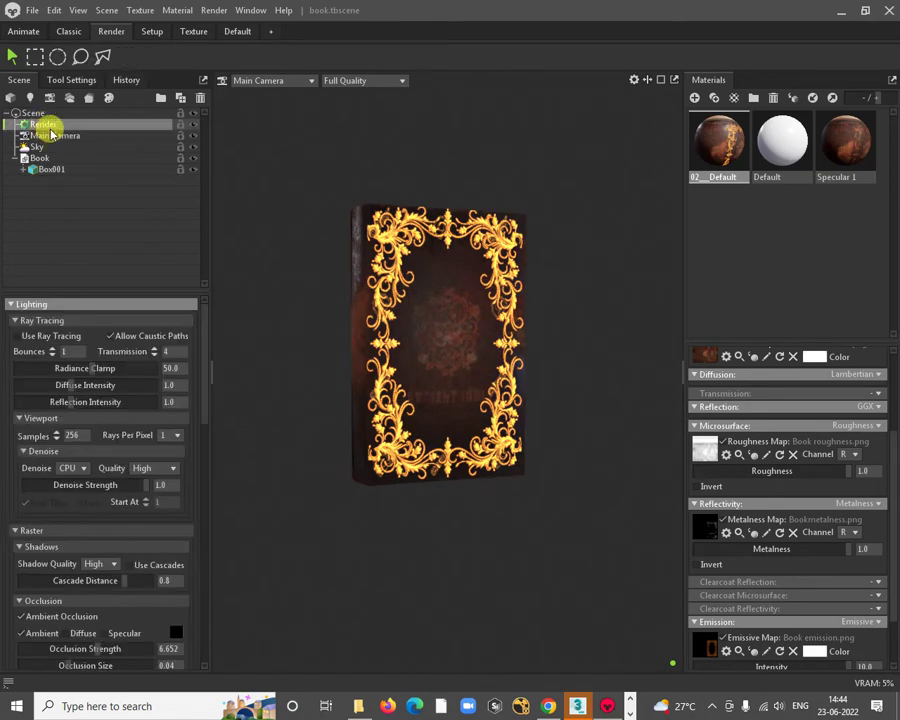
pyautogui.click(46, 135)
pyautogui.scroll(-4, 68, 460)
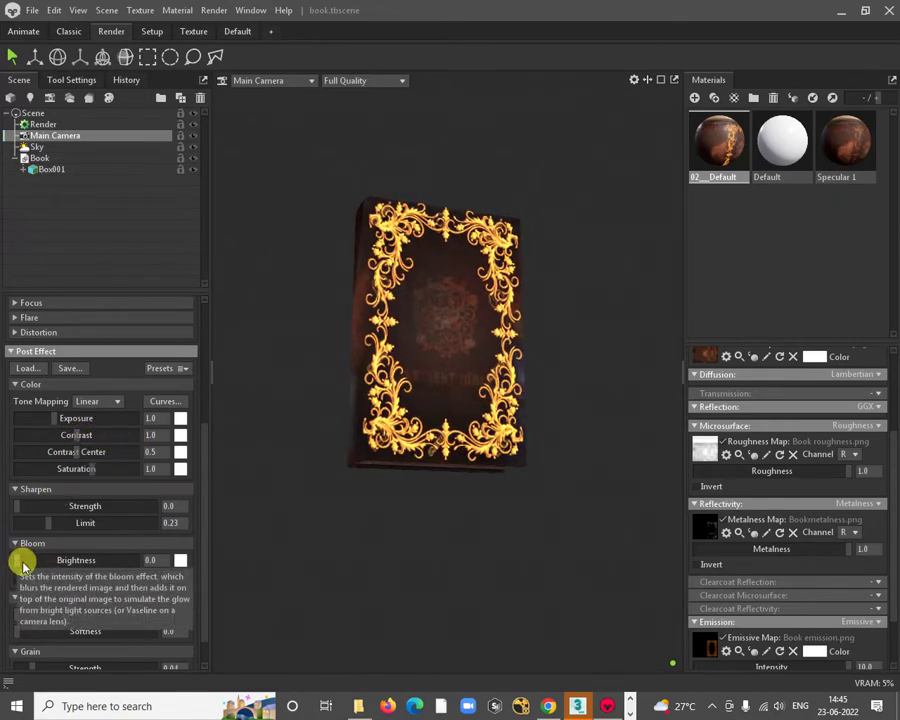
pyautogui.moveTo(52, 562)
pyautogui.mouseDown()
pyautogui.moveTo(82, 559)
pyautogui.moveTo(55, 558)
pyautogui.mouseUp()
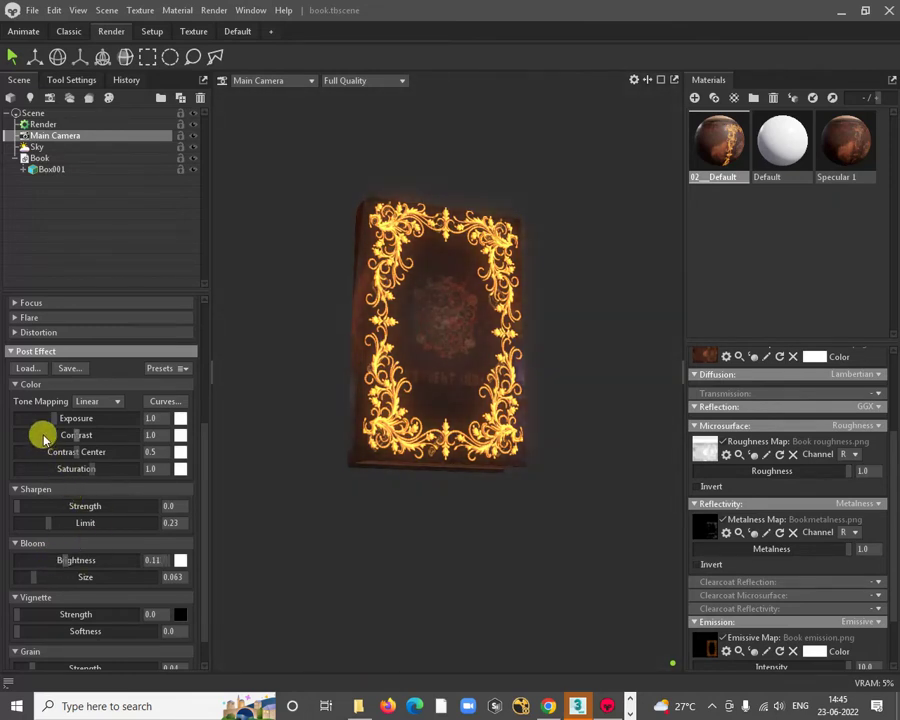
pyautogui.scroll(-1, 58, 516)
pyautogui.scroll(4, 61, 492)
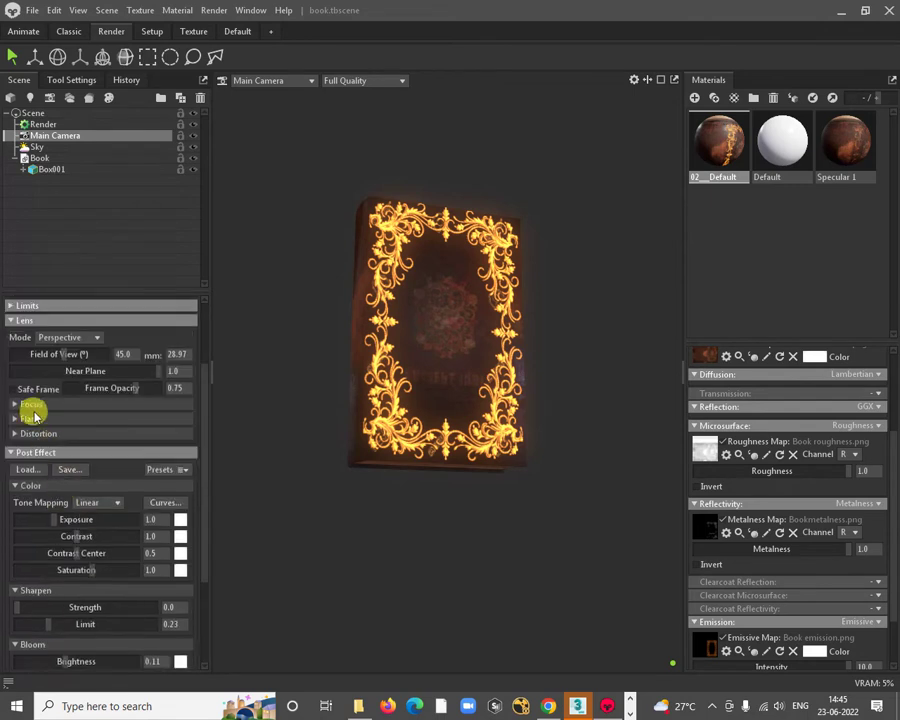
# Step: Expand the Main Camera's lens Flare settings and set the flare strength to 7.908 and the threshold to 4.133
pyautogui.click(16, 420)
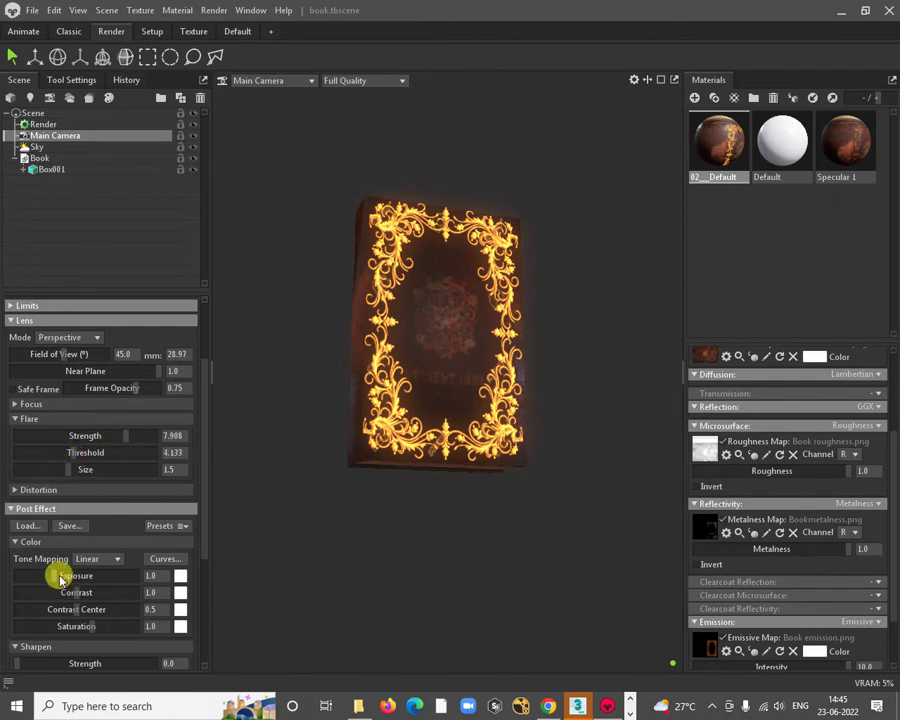
pyautogui.scroll(-3, 68, 579)
pyautogui.scroll(-2, 54, 576)
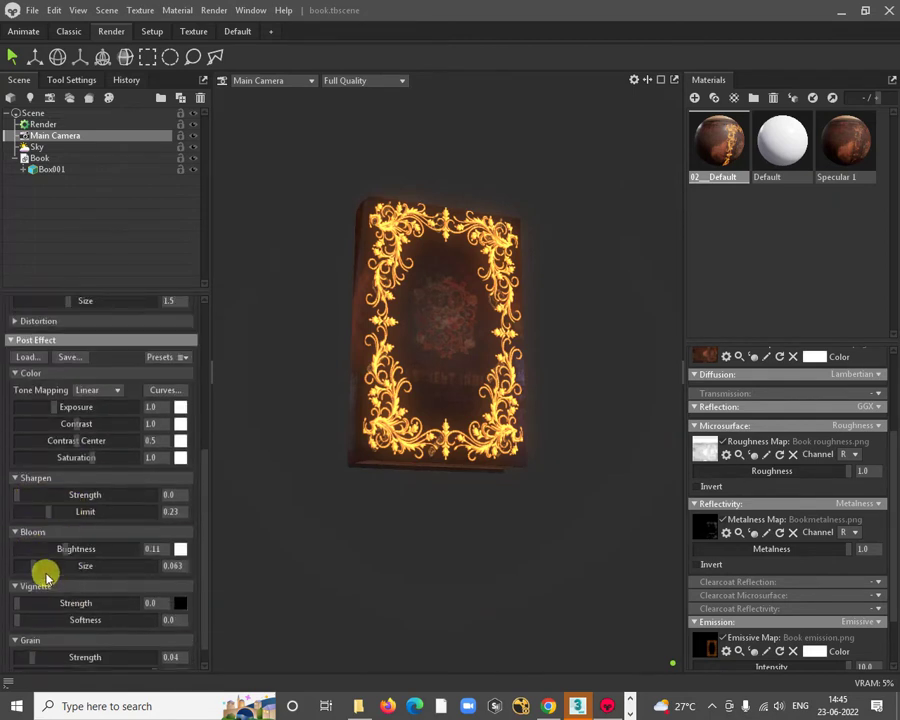
pyautogui.scroll(-1, 68, 533)
pyautogui.scroll(8, 56, 597)
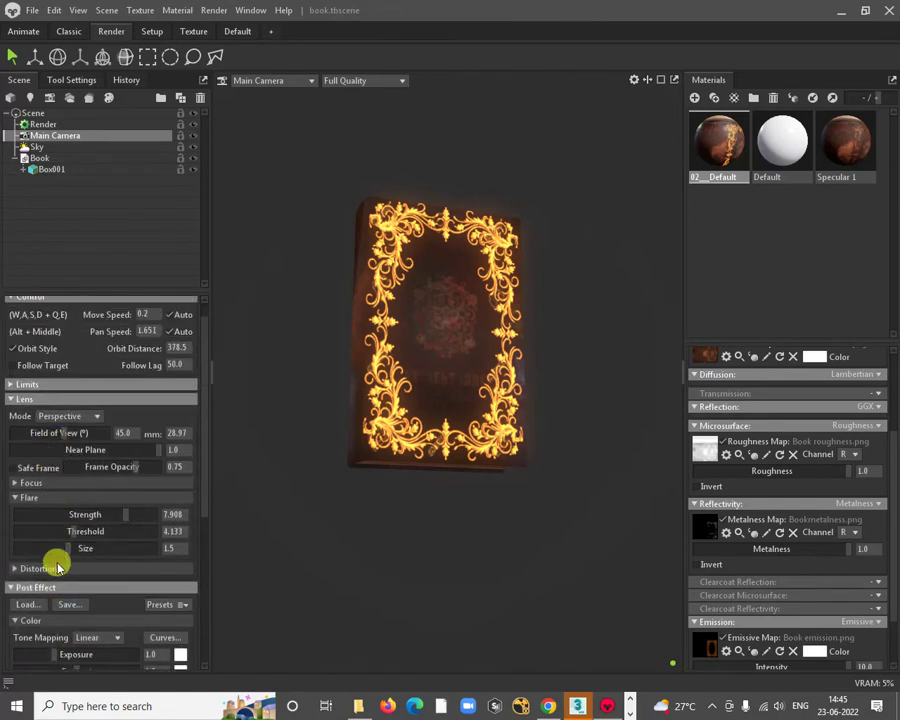
pyautogui.scroll(-4, 58, 560)
pyautogui.scroll(-4, 66, 519)
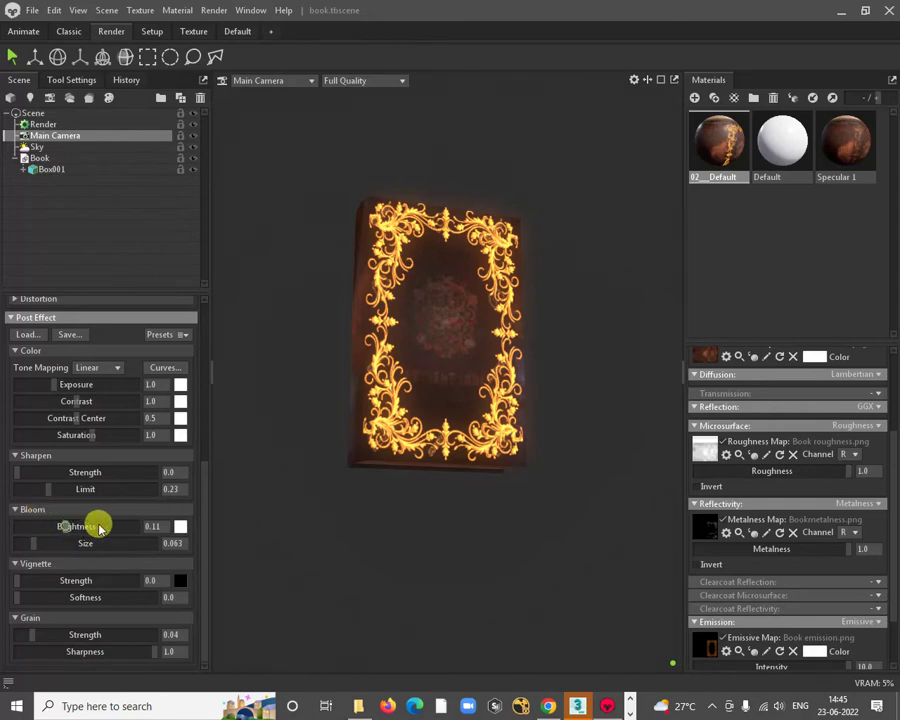
# Step: Try a Bloom brightness of 1.187, reduce it to 0.07, and inspect the book's glow from several angles and distances
pyautogui.moveTo(64, 524); pyautogui.dragTo(90, 525)
pyautogui.moveTo(525, 381); pyautogui.dragTo(517, 320)
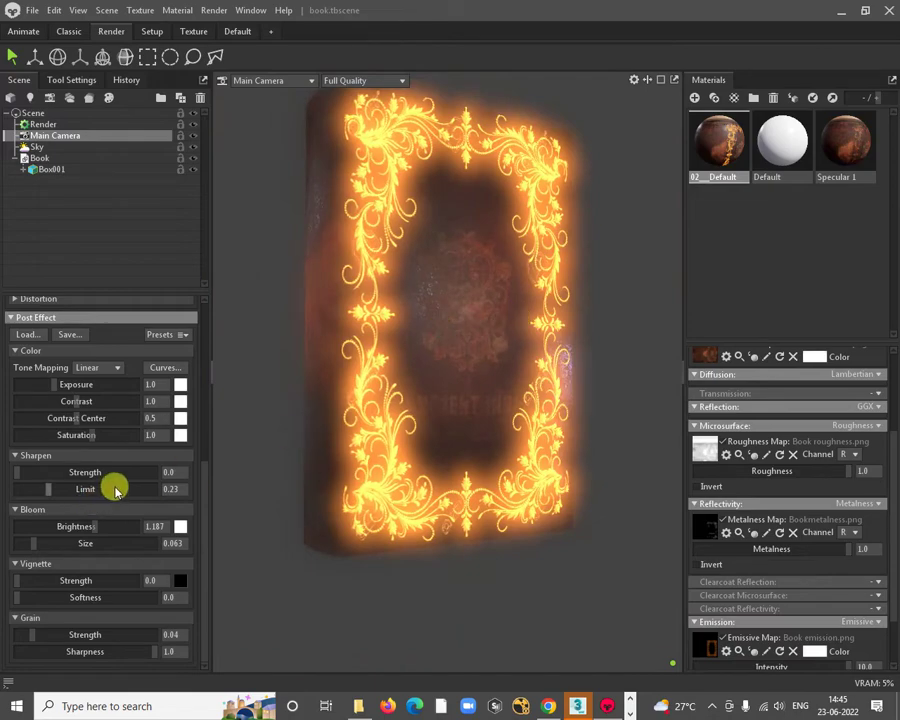
pyautogui.moveTo(86, 526); pyautogui.dragTo(50, 511)
pyautogui.scroll(-5, 380, 430)
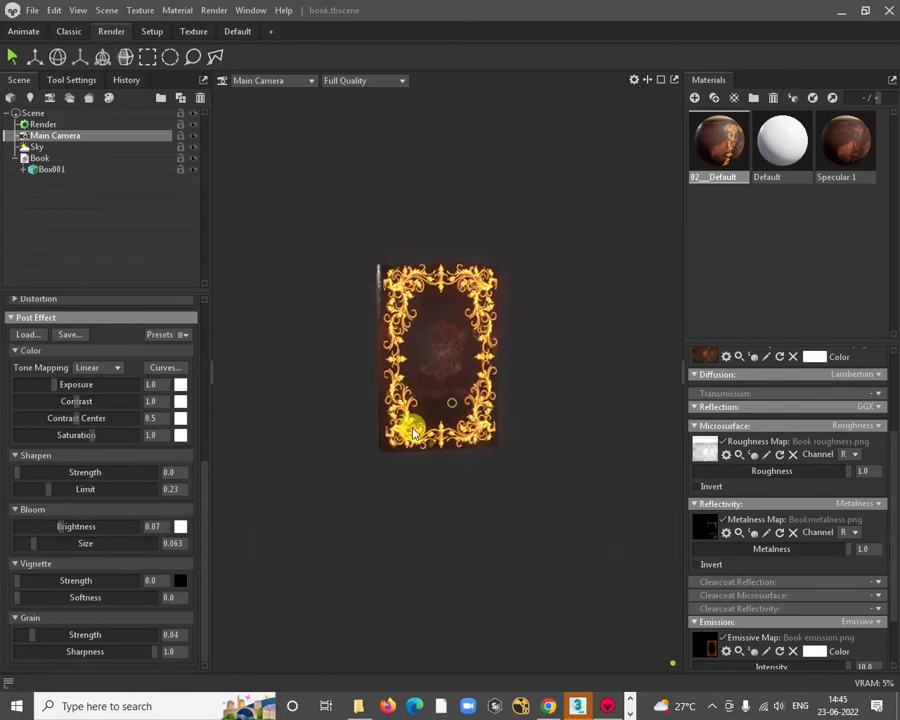
pyautogui.scroll(1, 494, 366)
pyautogui.moveTo(494, 366)
pyautogui.mouseDown()
pyautogui.moveTo(397, 476)
pyautogui.moveTo(402, 382)
pyautogui.moveTo(528, 348)
pyautogui.moveTo(508, 394)
pyautogui.mouseUp()
pyautogui.scroll(-2, 404, 318)
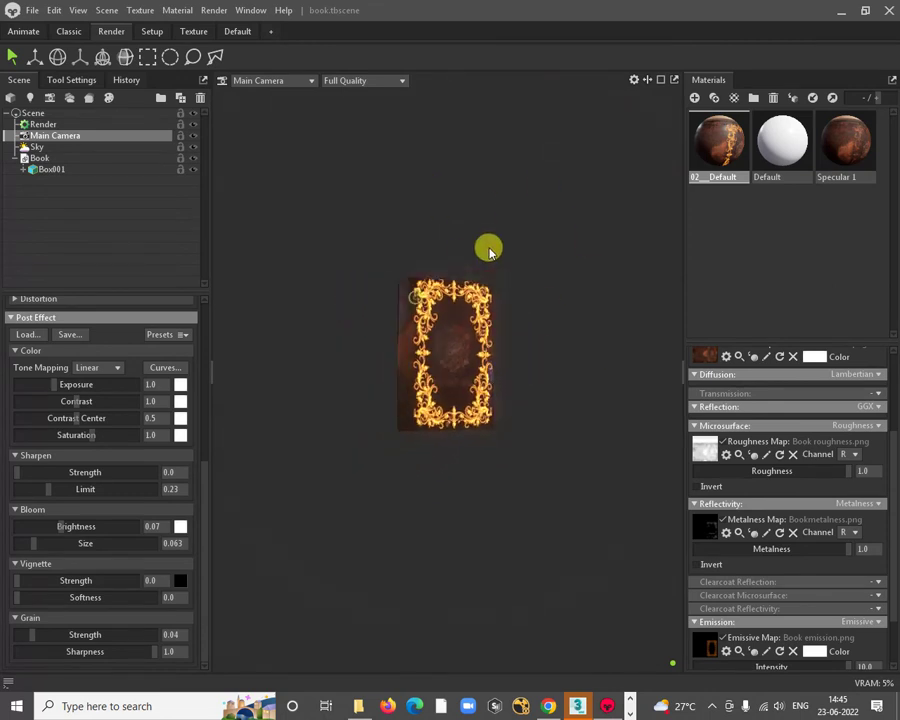
pyautogui.moveTo(487, 247); pyautogui.dragTo(428, 297)
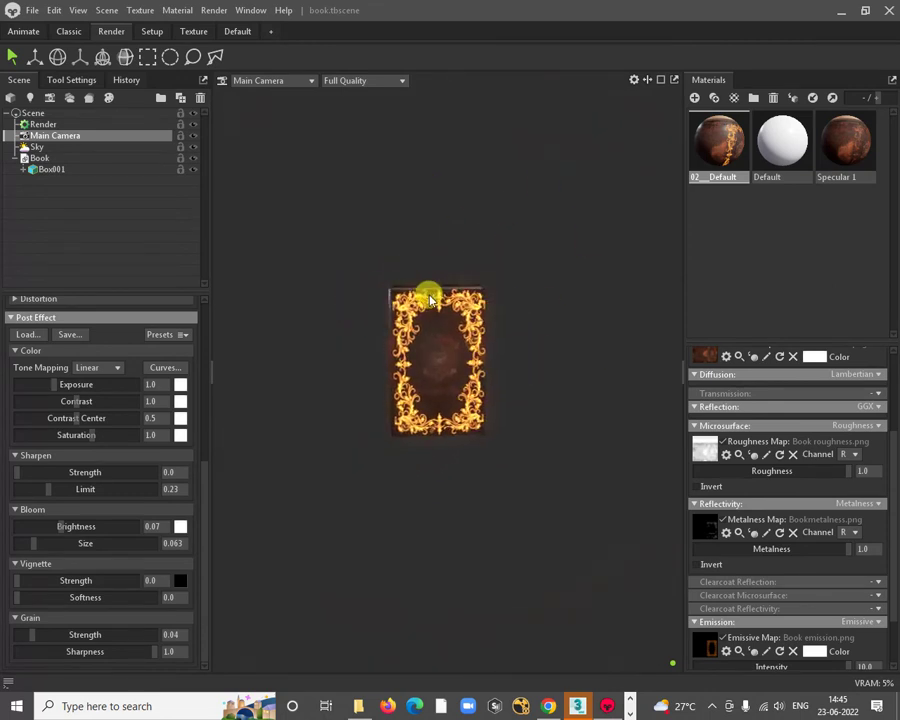
# Step: Set the lens flare strength to 10, threshold to 0 and size to 0, and inspect the flare around the book
pyautogui.scroll(1, 56, 453)
pyautogui.scroll(3, 56, 453)
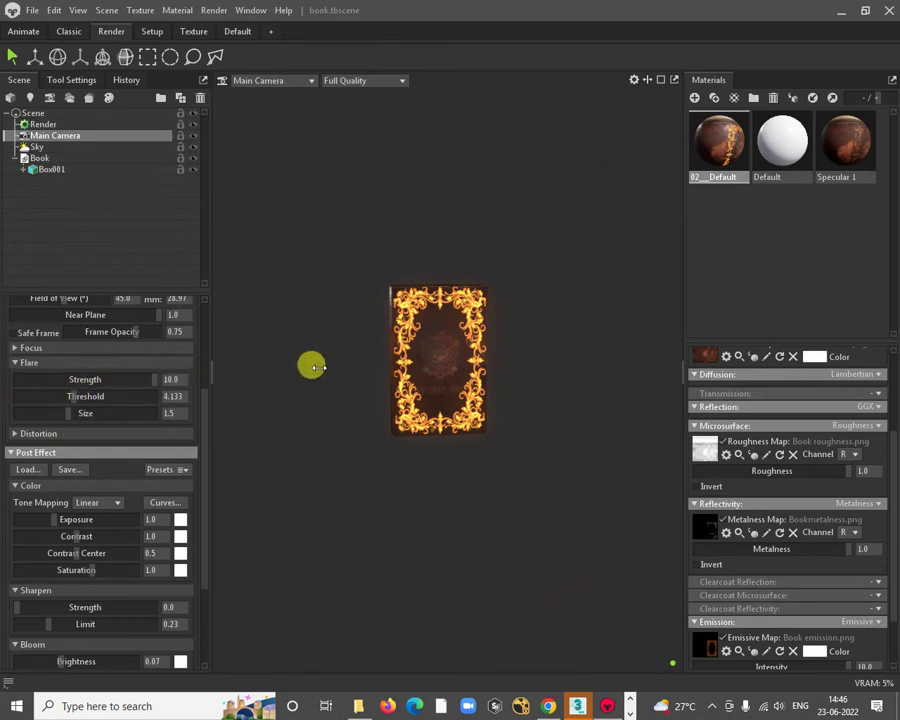
pyautogui.moveTo(146, 390); pyautogui.dragTo(16, 396)
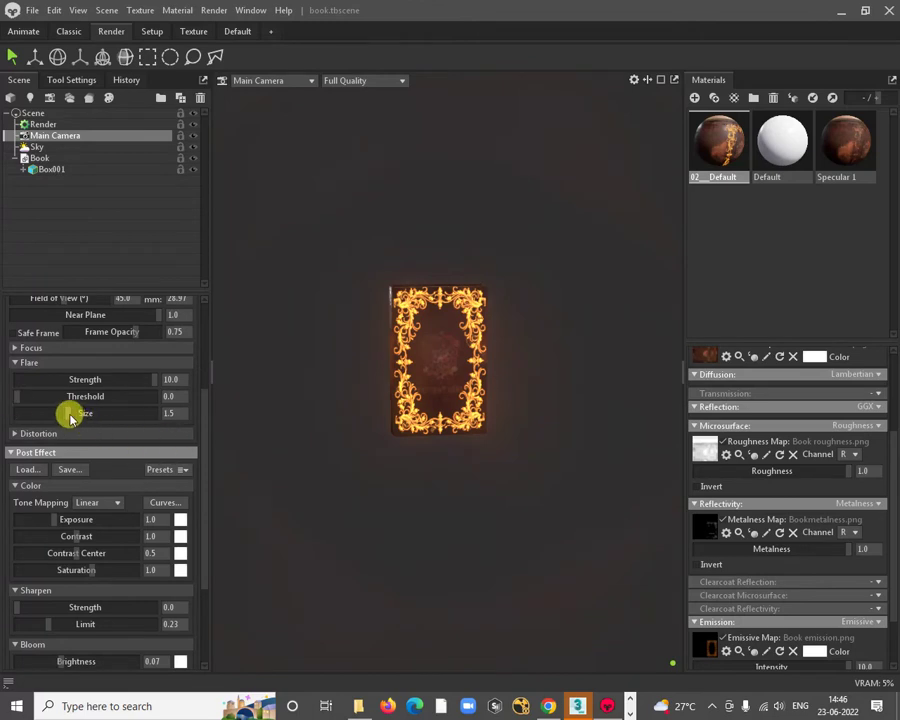
pyautogui.moveTo(70, 418); pyautogui.dragTo(172, 406)
pyautogui.moveTo(106, 419); pyautogui.dragTo(16, 413)
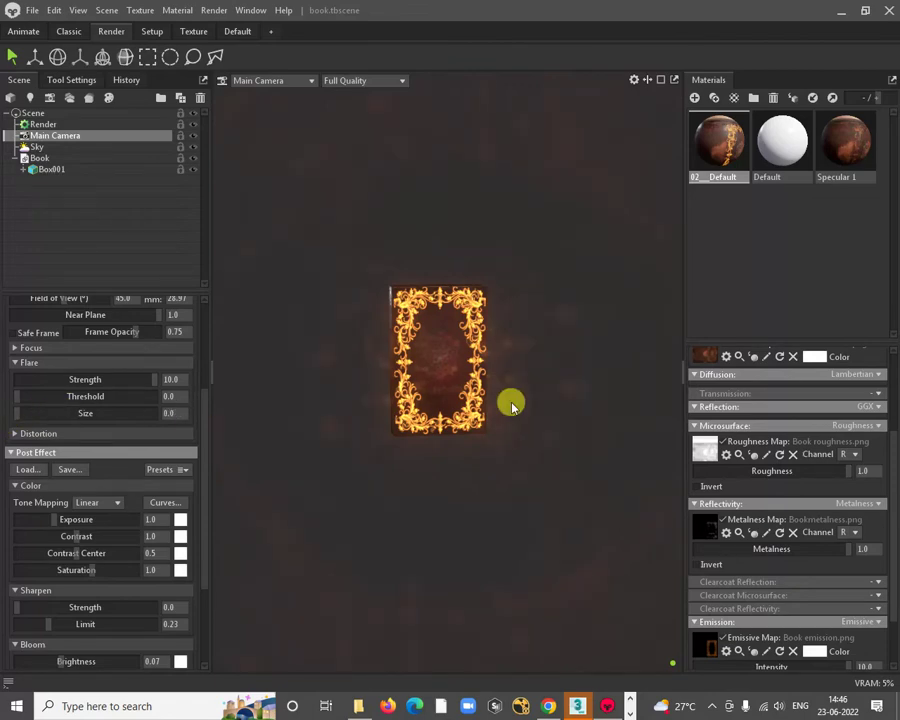
pyautogui.moveTo(511, 405); pyautogui.dragTo(446, 366)
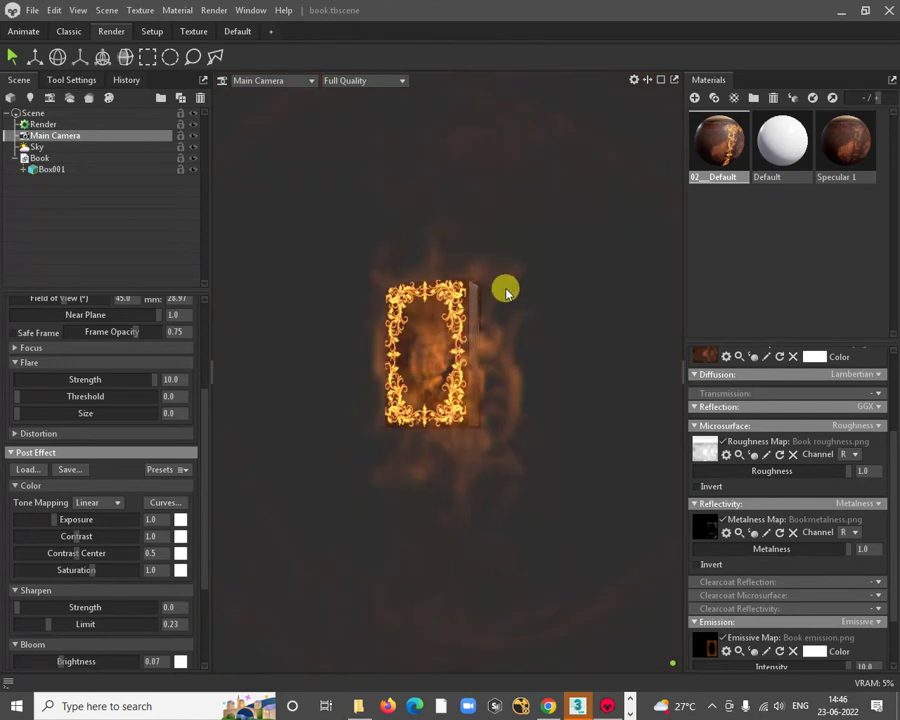
pyautogui.moveTo(561, 291); pyautogui.dragTo(570, 374)
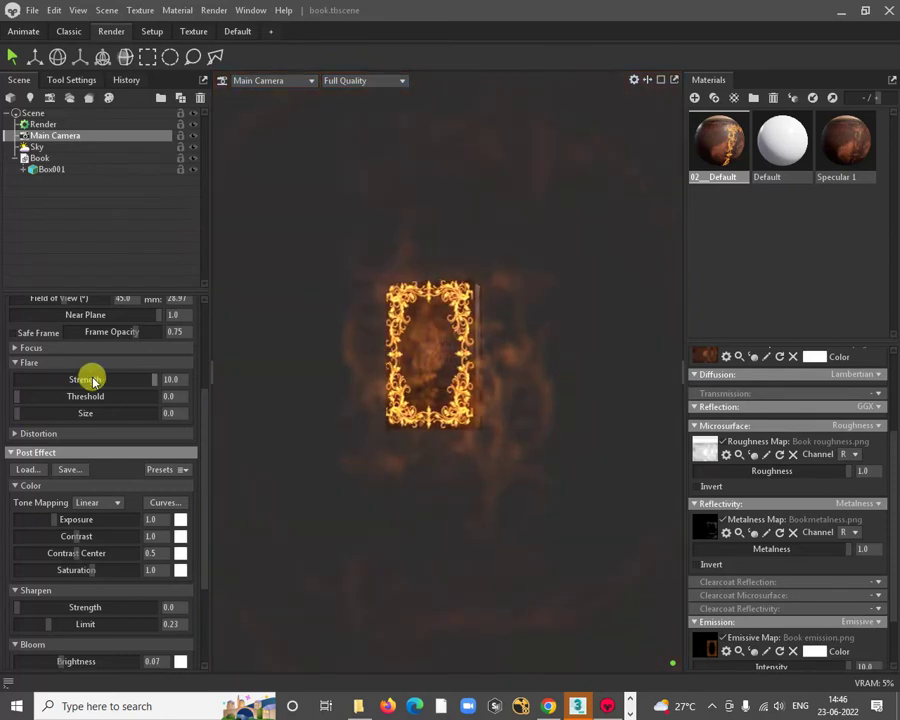
# Step: Try a flare strength of 9.439, restore it to 10, set the flare size to 4 and try a threshold of 5.357
pyautogui.moveTo(150, 378)
pyautogui.mouseDown()
pyautogui.moveTo(28, 392)
pyautogui.moveTo(150, 368)
pyautogui.mouseUp()
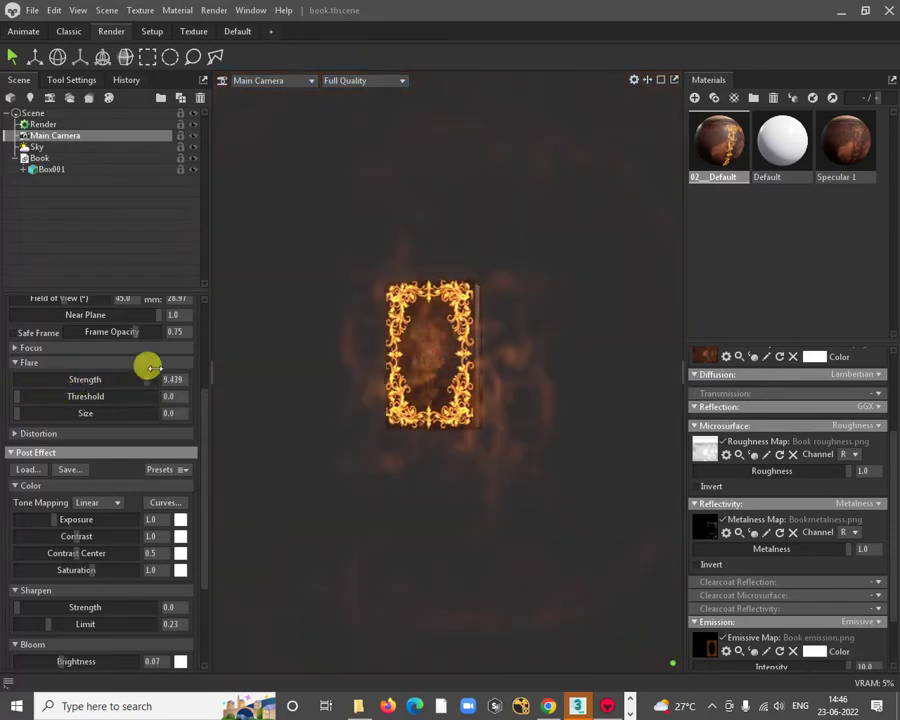
pyautogui.moveTo(27, 415)
pyautogui.mouseDown()
pyautogui.moveTo(125, 407)
pyautogui.moveTo(28, 414)
pyautogui.mouseUp()
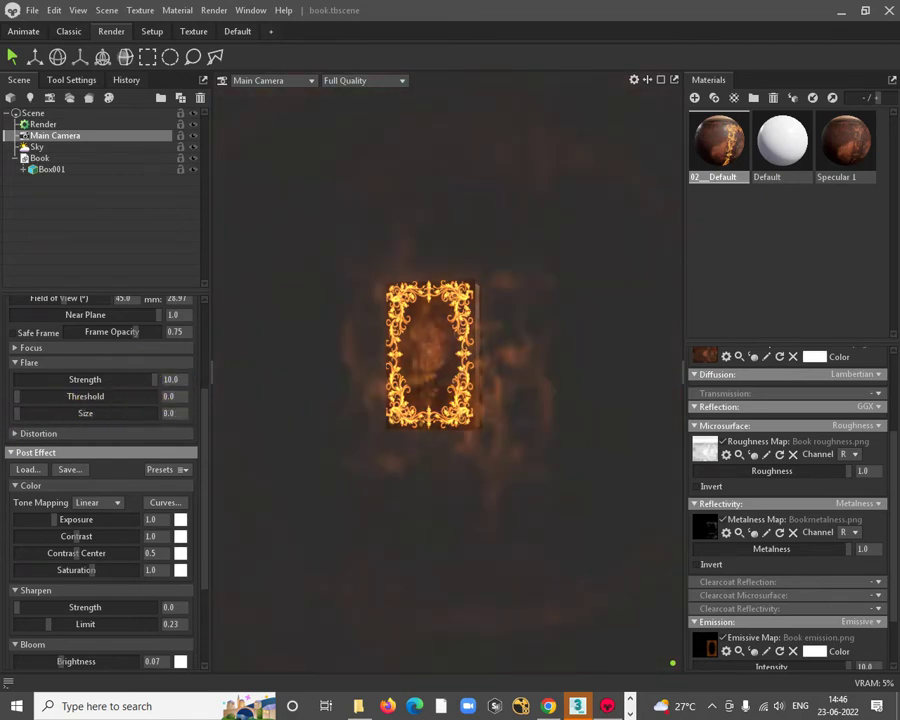
pyautogui.moveTo(413, 422); pyautogui.dragTo(578, 307)
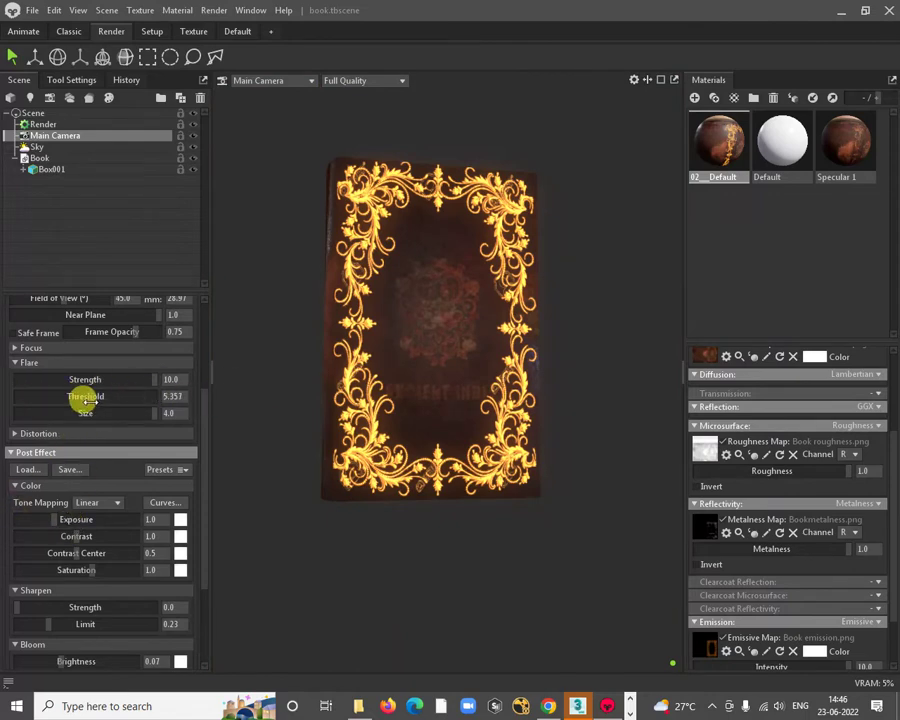
pyautogui.scroll(-3, 323, 336)
pyautogui.moveTo(323, 336); pyautogui.dragTo(352, 407)
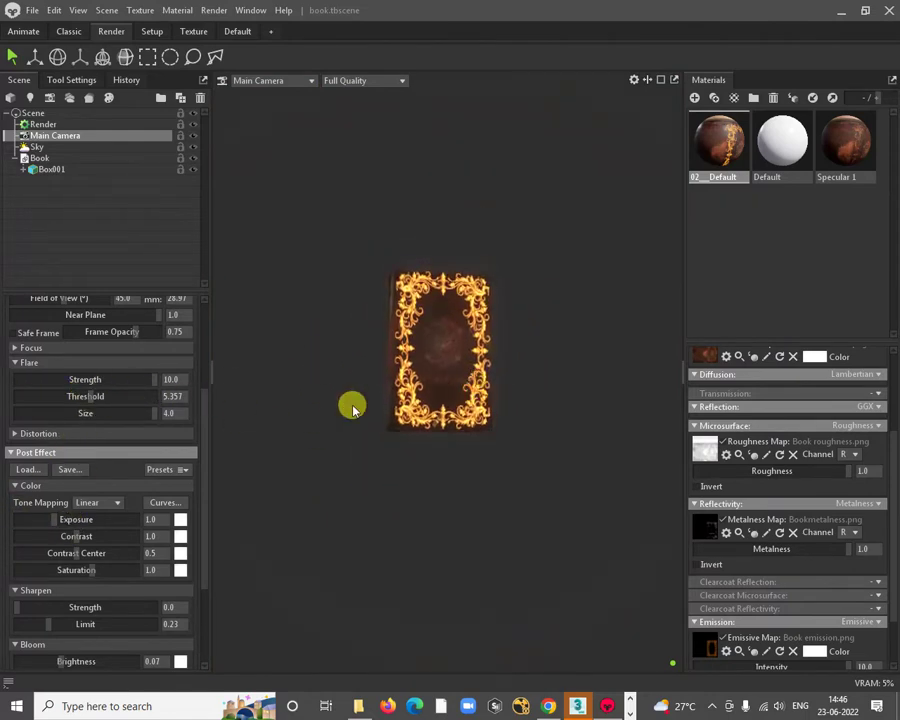
# Step: Set the flare threshold to 0 and inspect the glow around the book
pyautogui.moveTo(90, 401); pyautogui.dragTo(7, 410)
pyautogui.scroll(3, 420, 340)
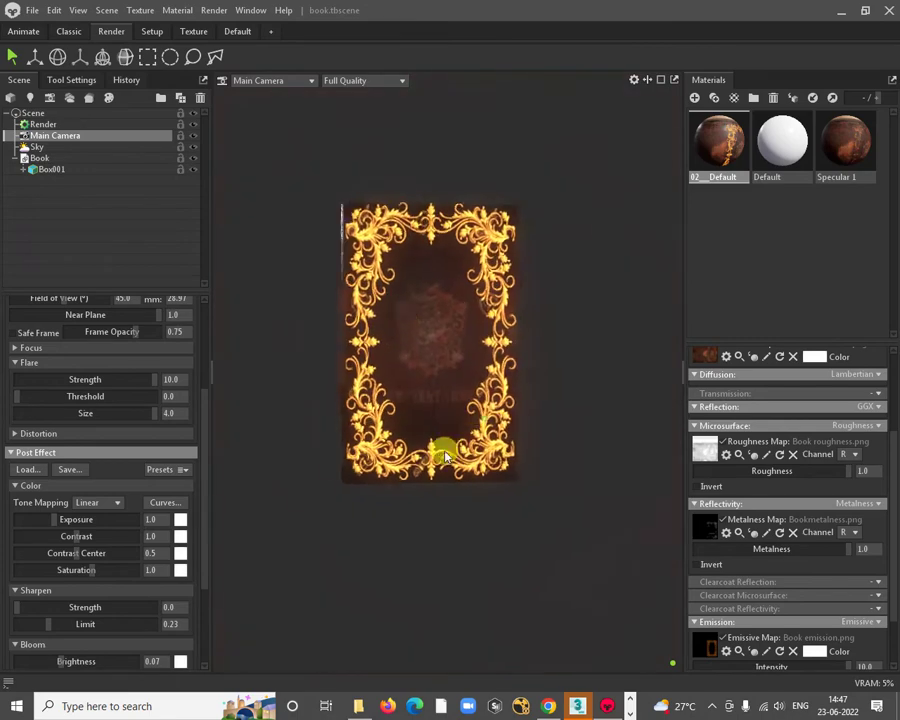
pyautogui.moveTo(440, 452); pyautogui.dragTo(387, 421)
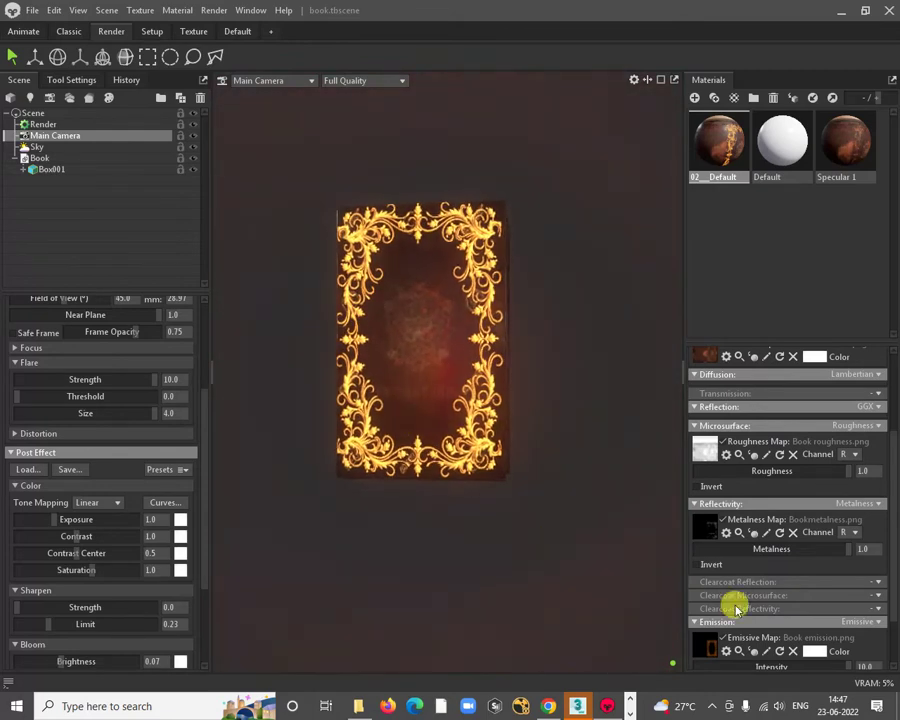
# Step: Try the book material's emissive intensity at 0 and look at the cover up close
pyautogui.scroll(-2, 762, 614)
pyautogui.moveTo(850, 598); pyautogui.dragTo(718, 602)
pyautogui.scroll(3, 516, 452)
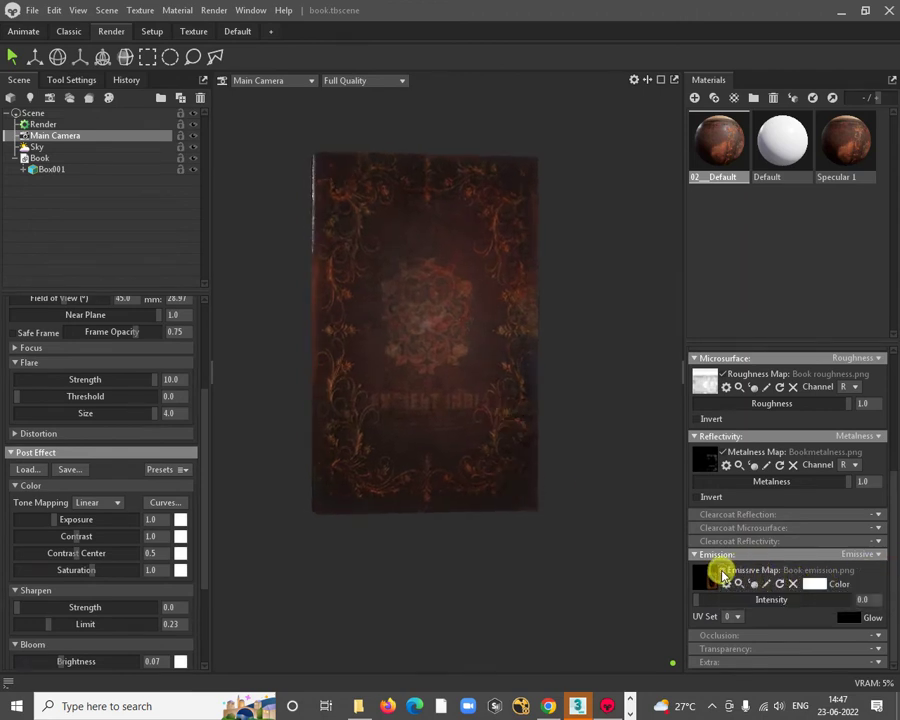
# Step: Set the emissive color to cyan with the Emissive Map enabled, raise the intensity to 10, and inspect the cover
pyautogui.click(822, 585)
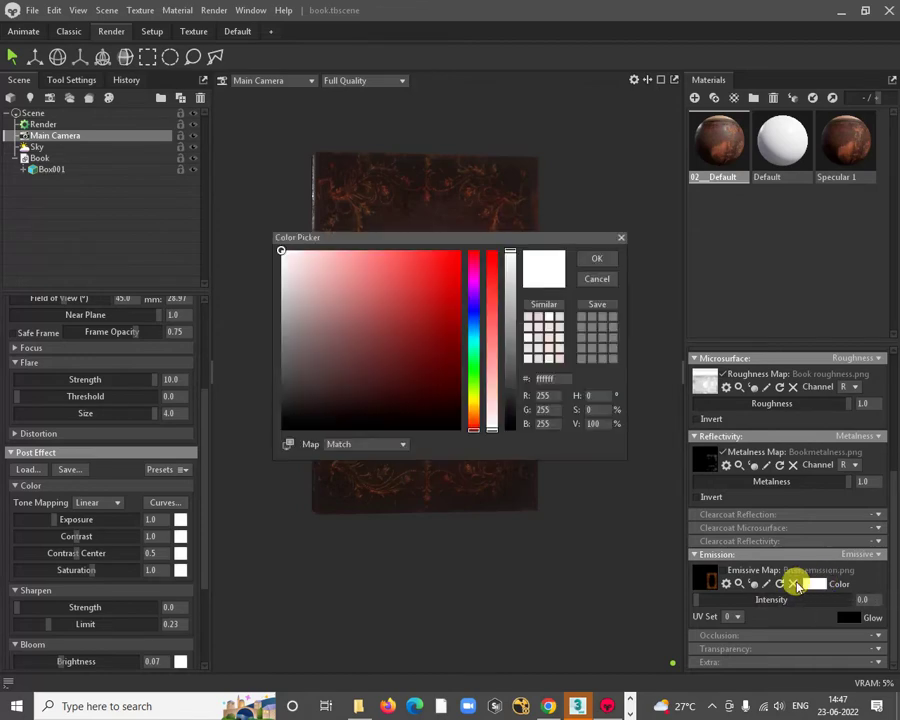
pyautogui.click(470, 338)
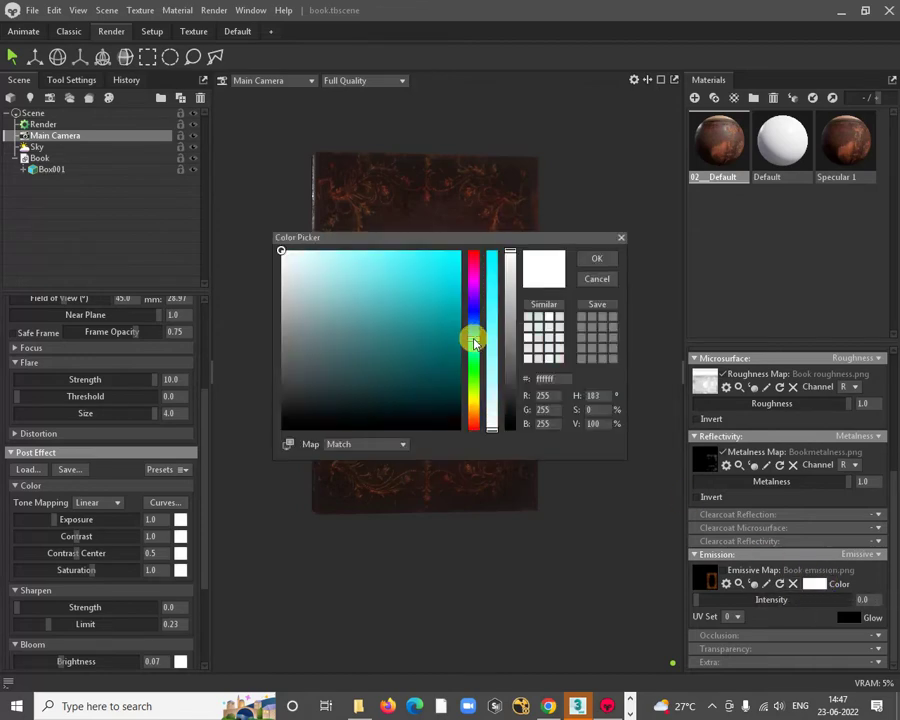
pyautogui.click(597, 262)
pyautogui.moveTo(707, 600); pyautogui.dragTo(770, 605)
pyautogui.click(737, 576)
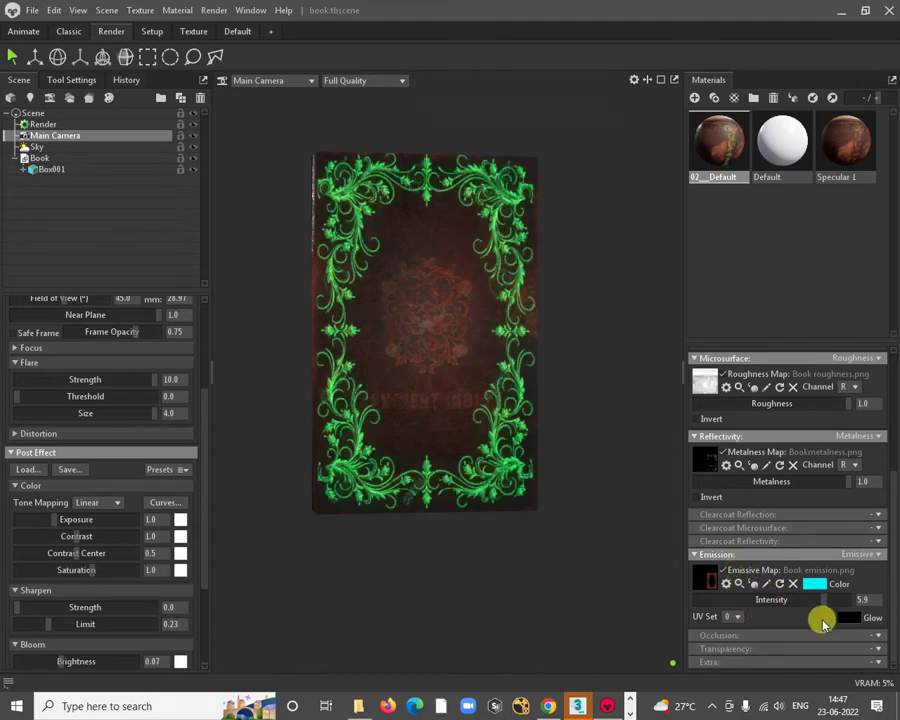
pyautogui.moveTo(838, 600); pyautogui.dragTo(858, 598)
pyautogui.moveTo(546, 460); pyautogui.dragTo(525, 425)
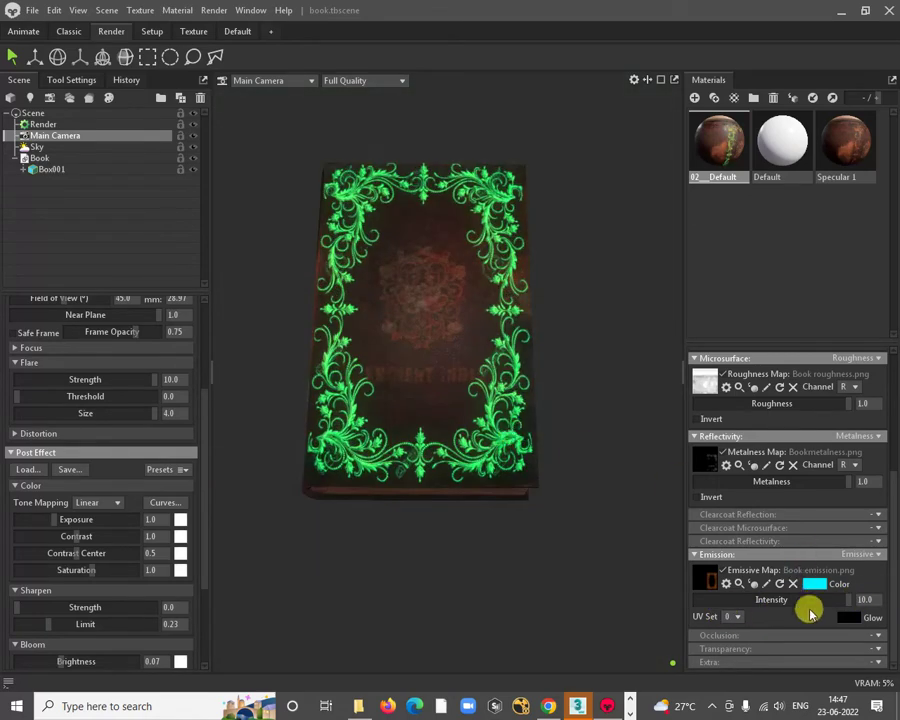
# Step: Try orange (ffa100) and white as the book material's emissive color, and cancel the color change
pyautogui.click(813, 584)
pyautogui.moveTo(500, 243); pyautogui.dragTo(803, 269)
pyautogui.click(777, 440)
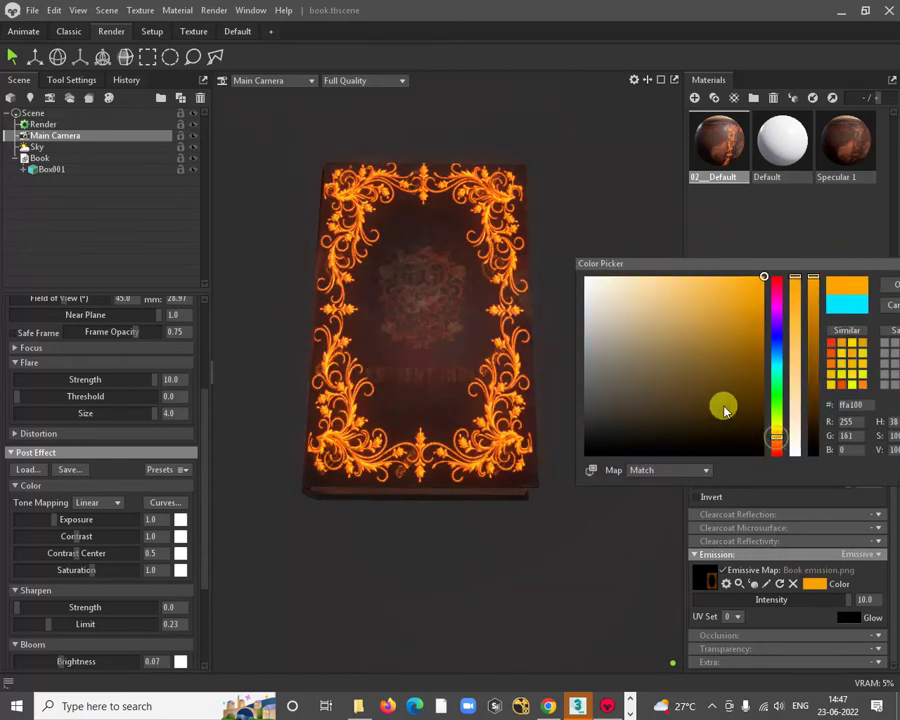
pyautogui.moveTo(721, 408); pyautogui.dragTo(566, 260)
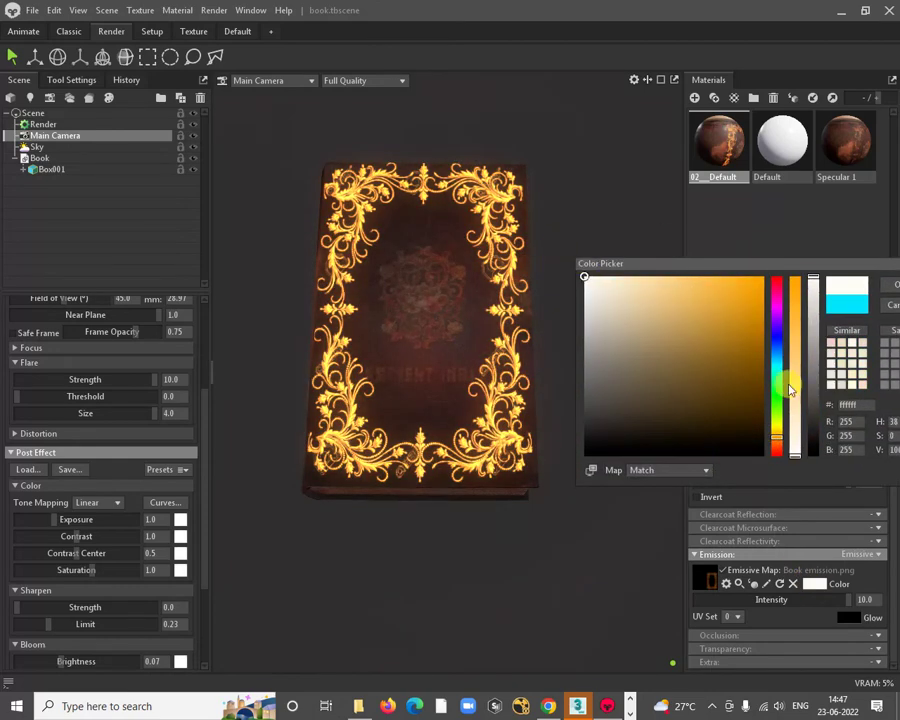
pyautogui.moveTo(781, 401)
pyautogui.mouseDown()
pyautogui.moveTo(794, 444)
pyautogui.moveTo(797, 424)
pyautogui.mouseUp()
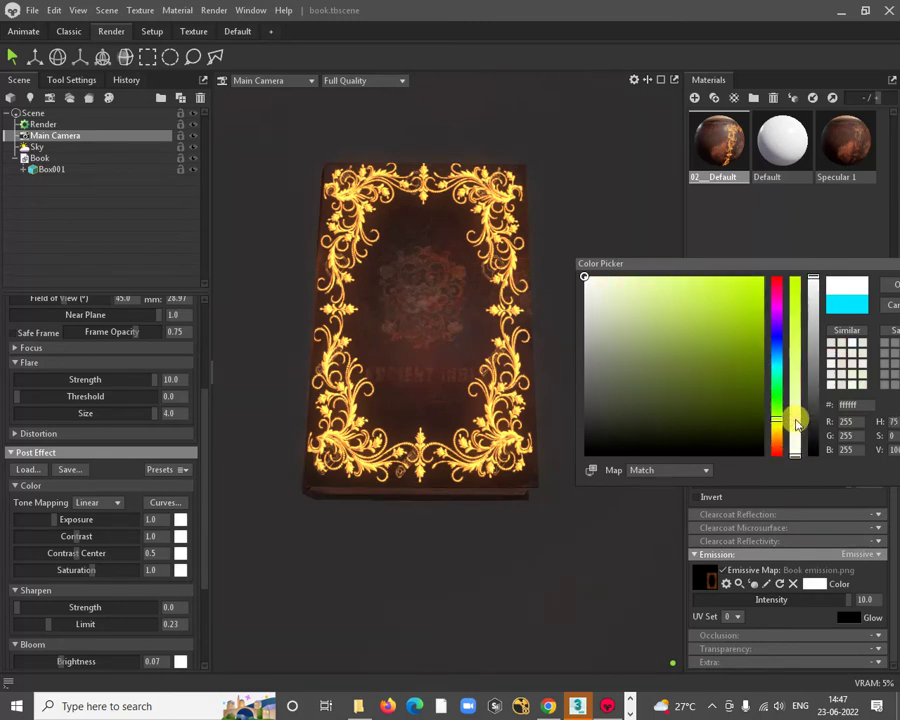
pyautogui.moveTo(786, 266); pyautogui.dragTo(676, 238)
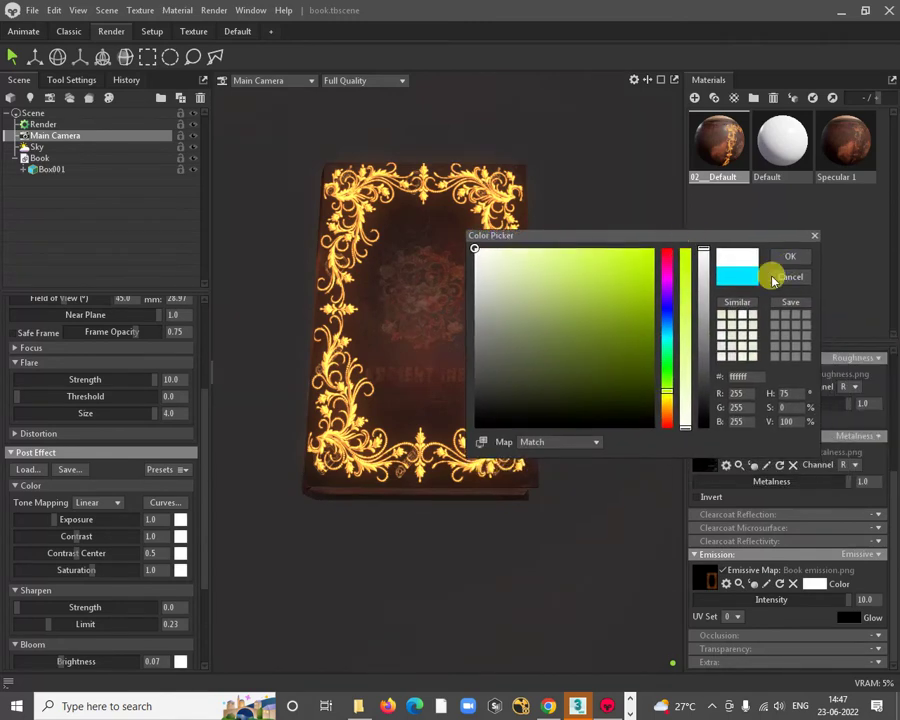
pyautogui.click(790, 281)
# Step: Switch to Photoshop and fully desaturate the Floral design layer of the emission map with Hue/Saturation
pyautogui.hotkey('alt', 'Tab')
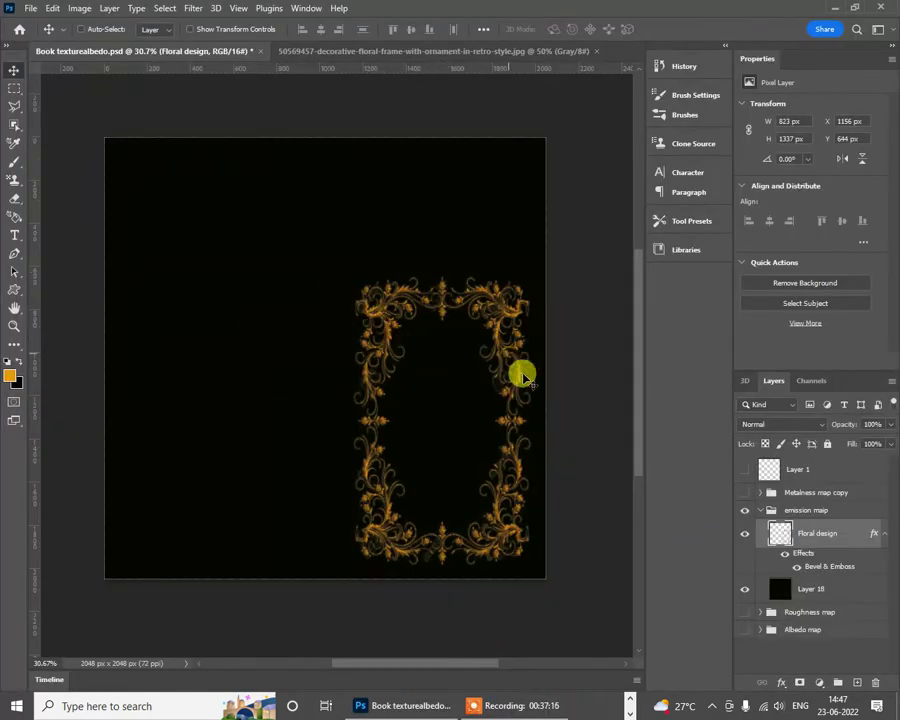
pyautogui.click(86, 12)
pyautogui.moveTo(92, 42)
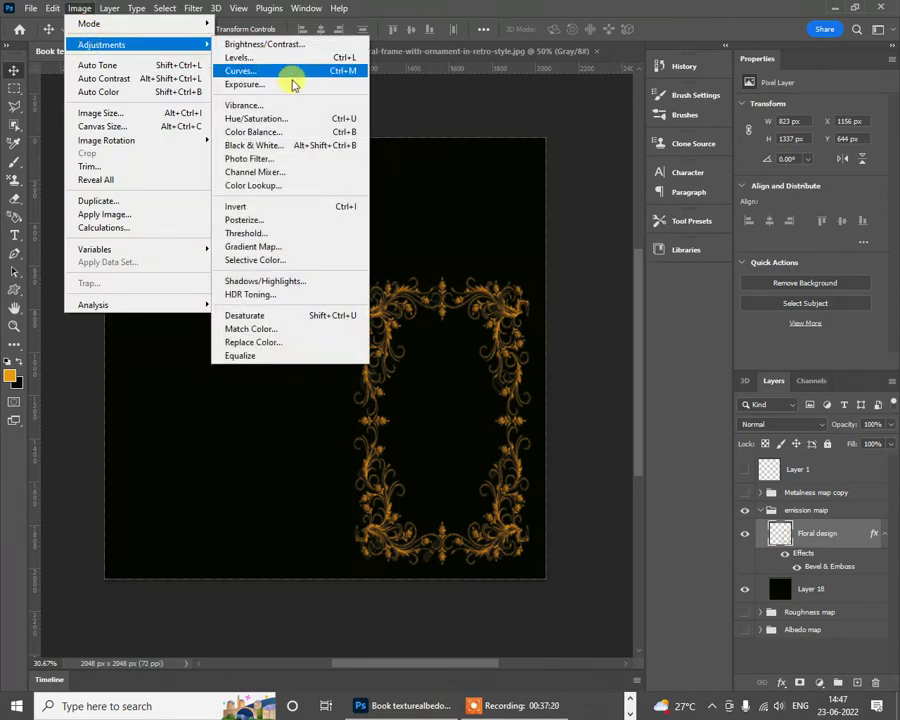
pyautogui.click(286, 120)
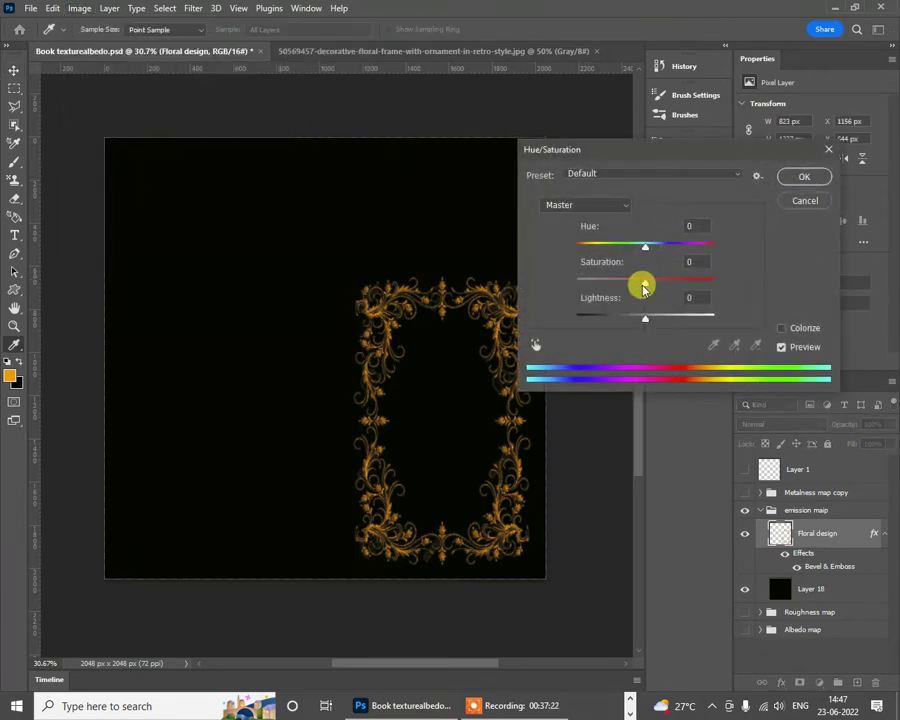
pyautogui.moveTo(643, 287); pyautogui.dragTo(510, 291)
pyautogui.click(800, 177)
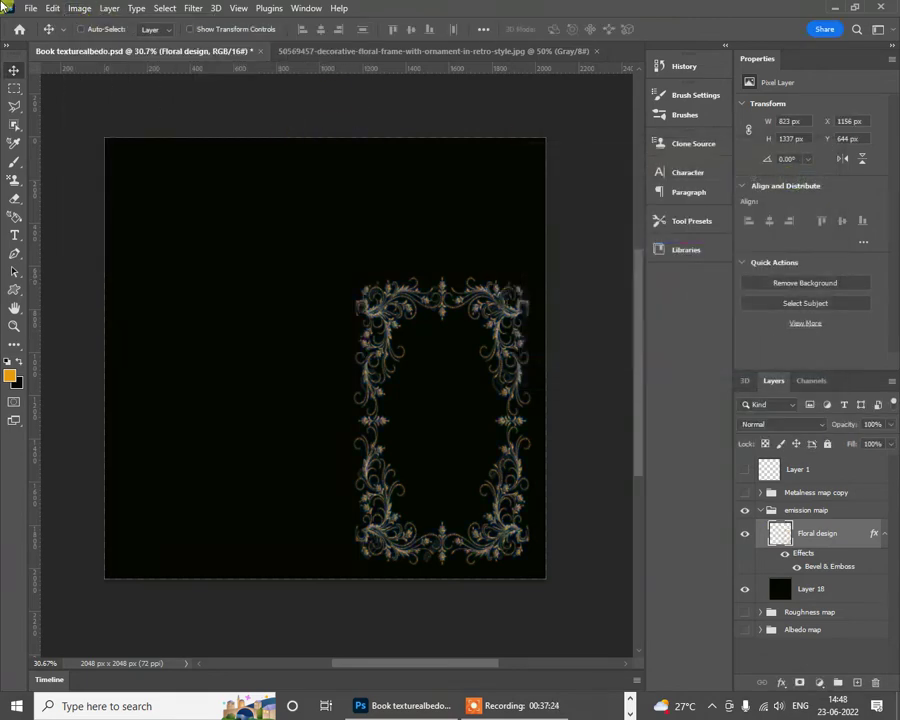
# Step: Quick-export the desaturated emission map as a PNG, replacing Book emission.png on the Desktop
pyautogui.click(31, 9)
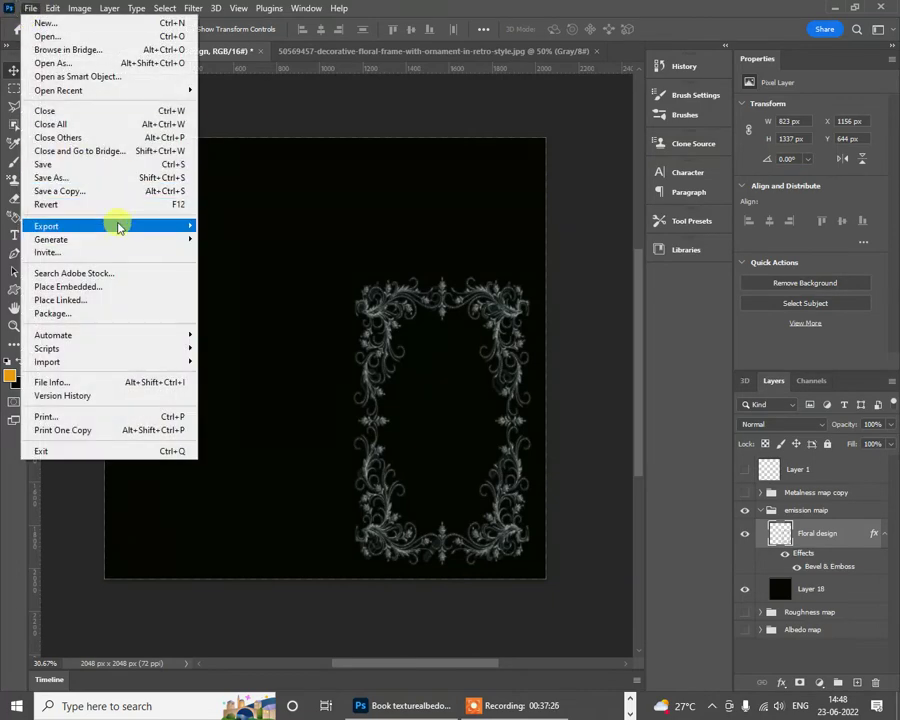
pyautogui.moveTo(116, 226)
pyautogui.click(237, 226)
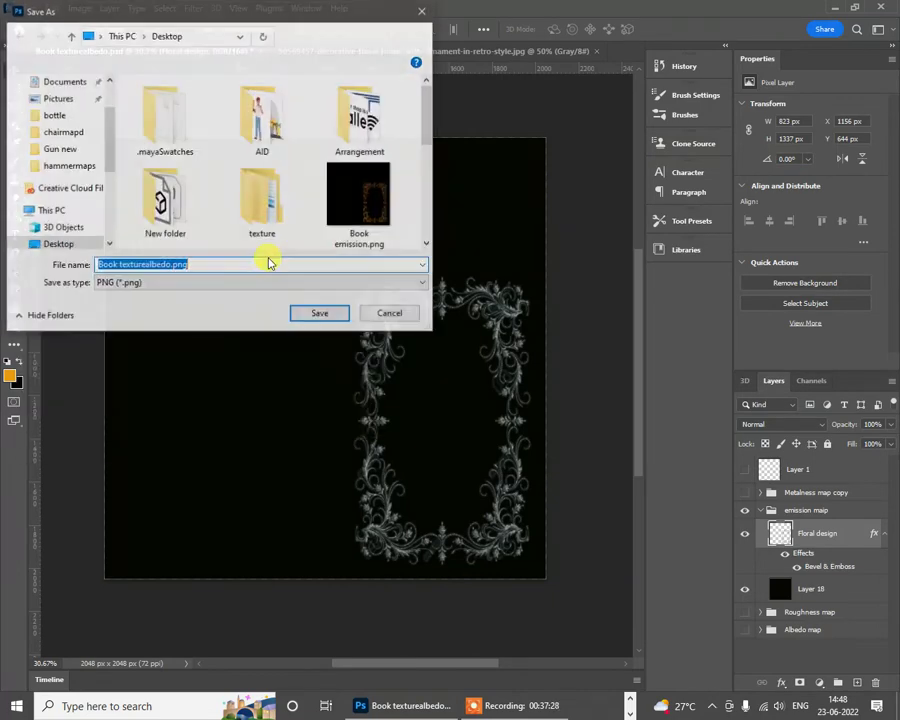
pyautogui.scroll(-2, 293, 197)
pyautogui.doubleClick(360, 152)
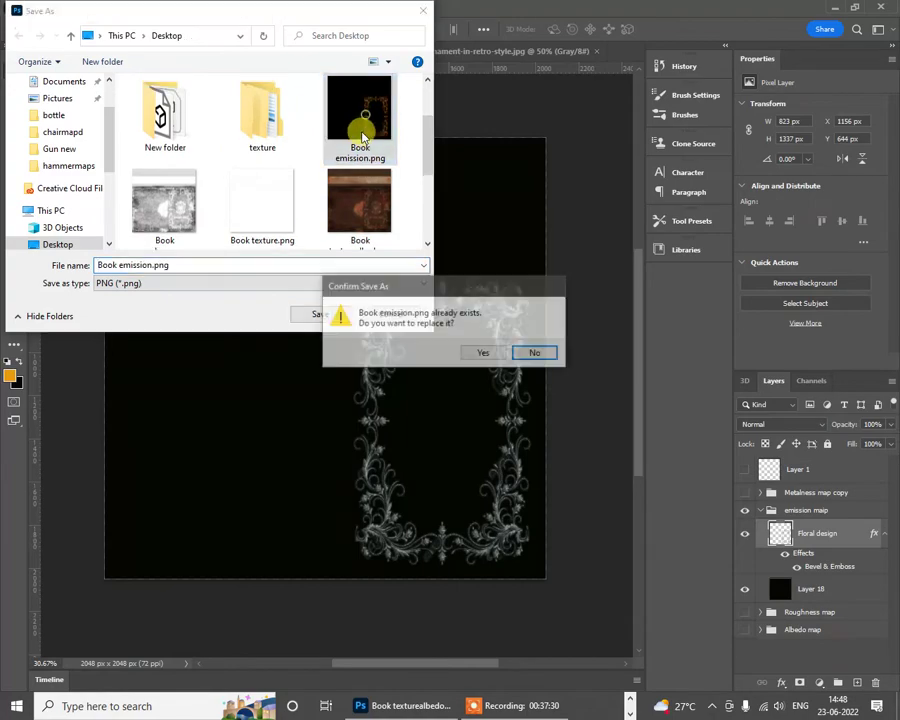
pyautogui.click(483, 353)
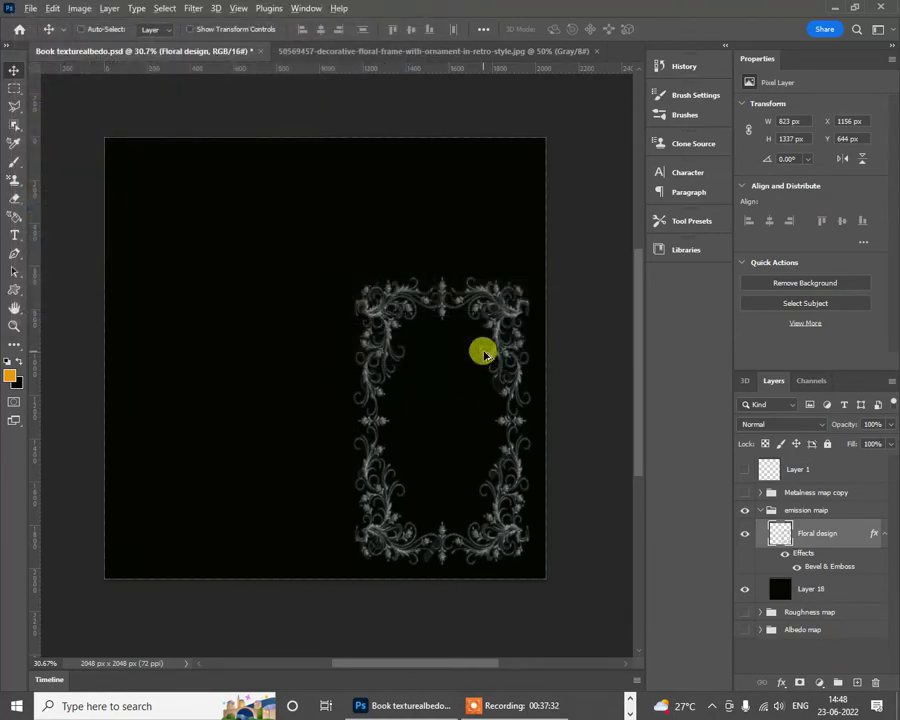
# Step: Switch back to Marmoset Toolbag and inspect the updated emission map on the book cover in cyan
pyautogui.hotkey('alt', 'Tab')
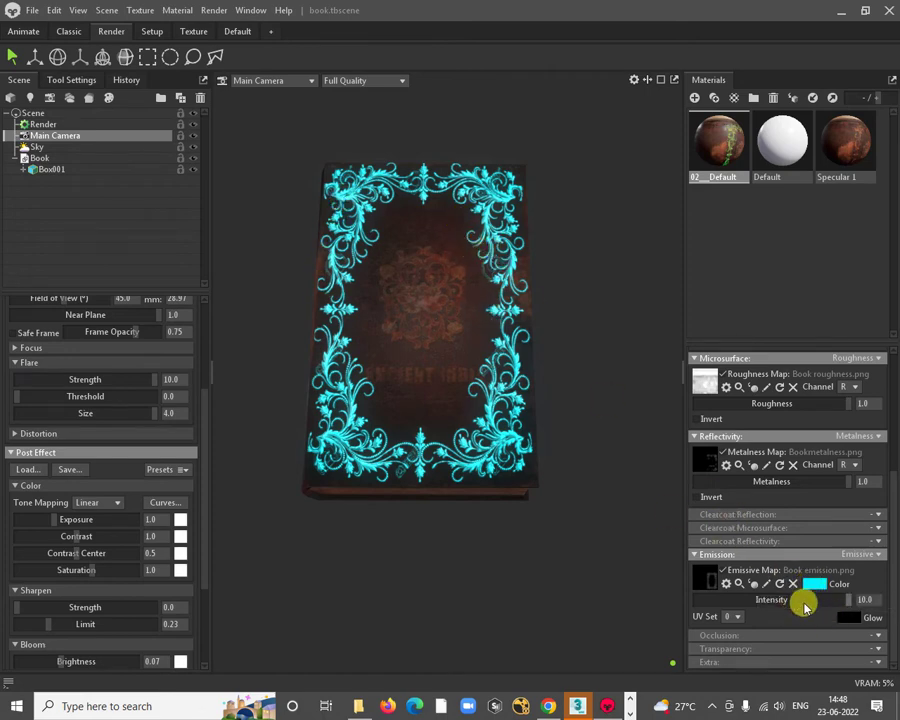
pyautogui.moveTo(804, 605); pyautogui.dragTo(866, 584)
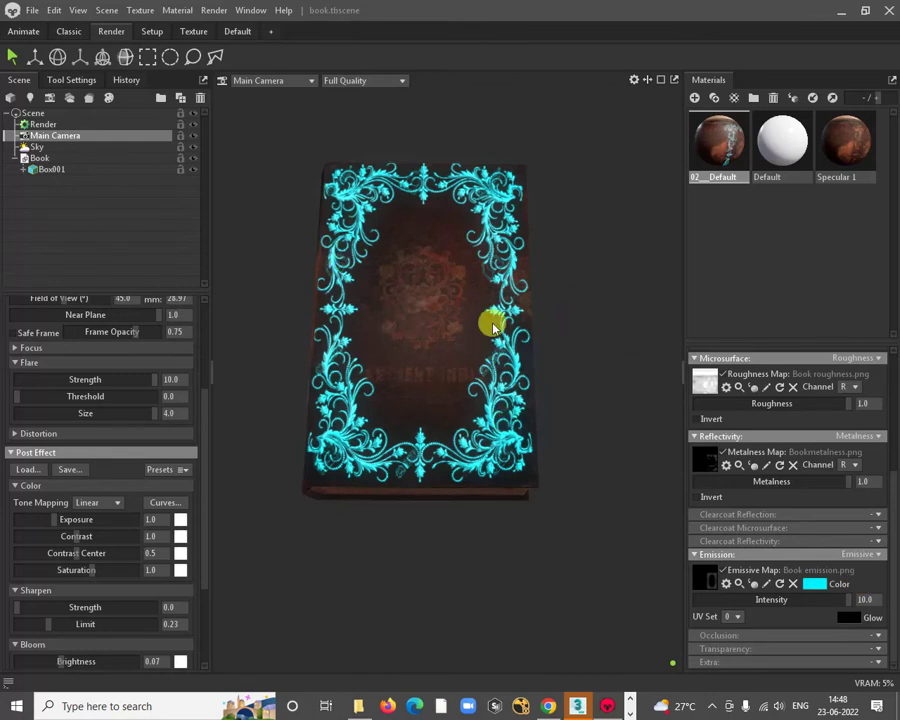
pyautogui.moveTo(492, 327); pyautogui.dragTo(569, 396)
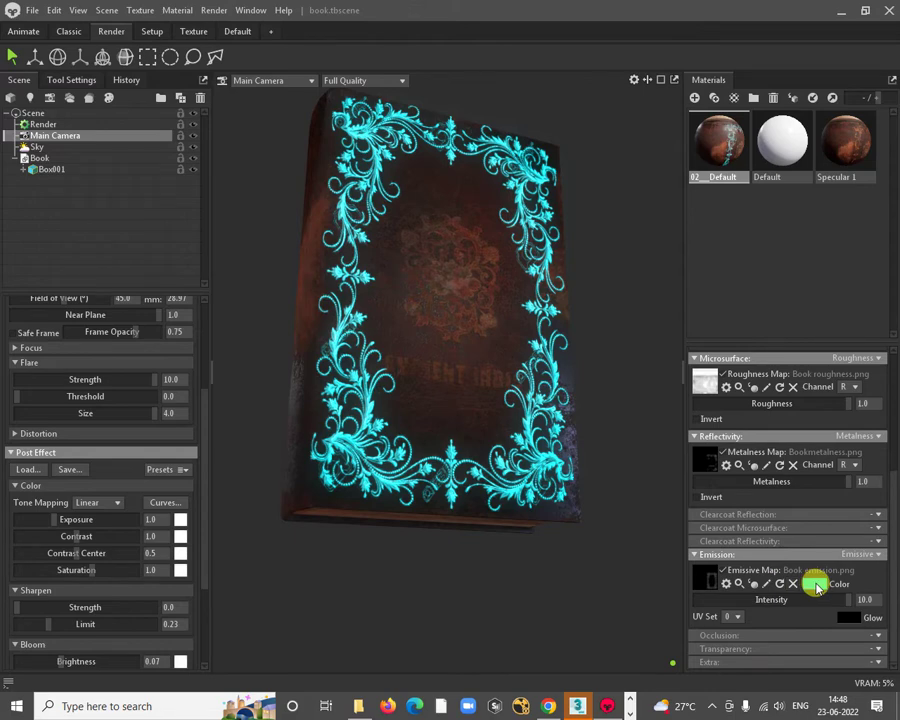
# Step: Set the book material's emissive color to dark amber (4d3601) after trying white and darker cyan tones
pyautogui.click(818, 585)
pyautogui.click(640, 424)
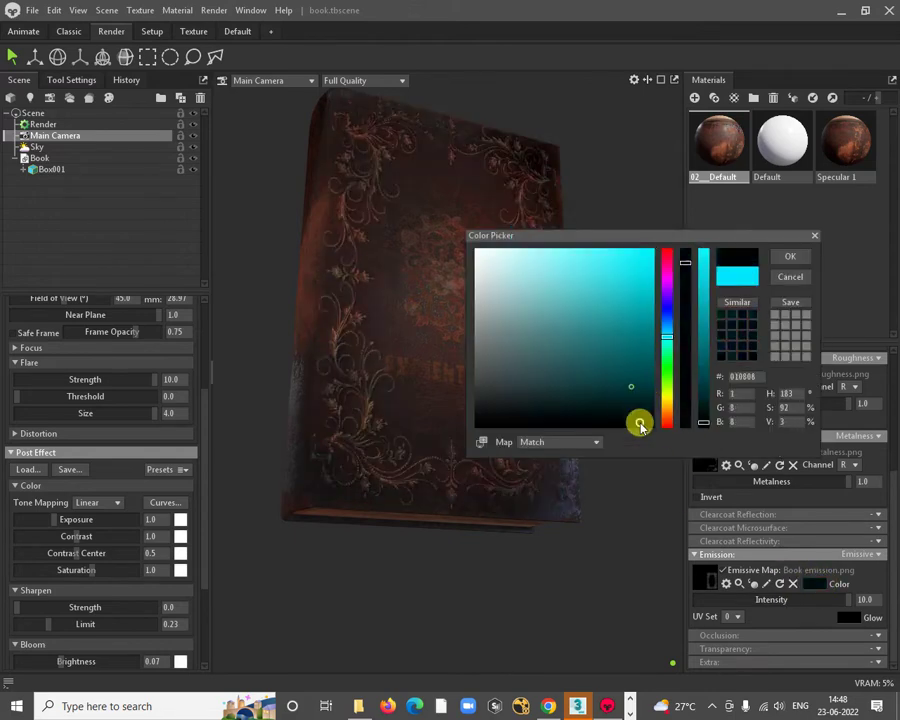
pyautogui.moveTo(640, 424); pyautogui.dragTo(475, 261)
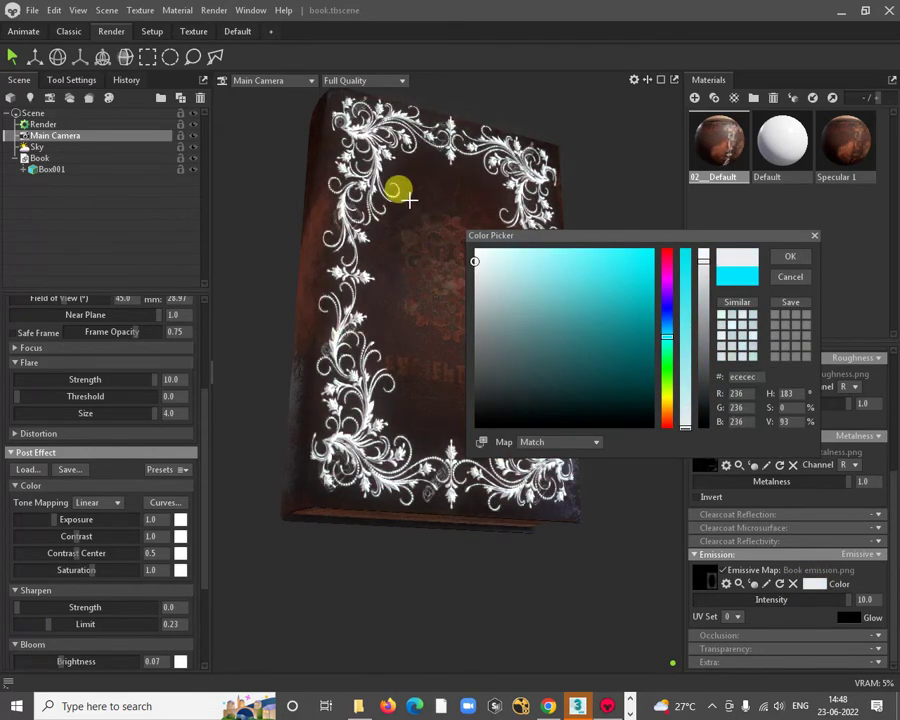
pyautogui.moveTo(408, 200)
pyautogui.mouseDown()
pyautogui.moveTo(400, 190)
pyautogui.moveTo(456, 296)
pyautogui.moveTo(680, 380)
pyautogui.moveTo(627, 297)
pyautogui.mouseUp()
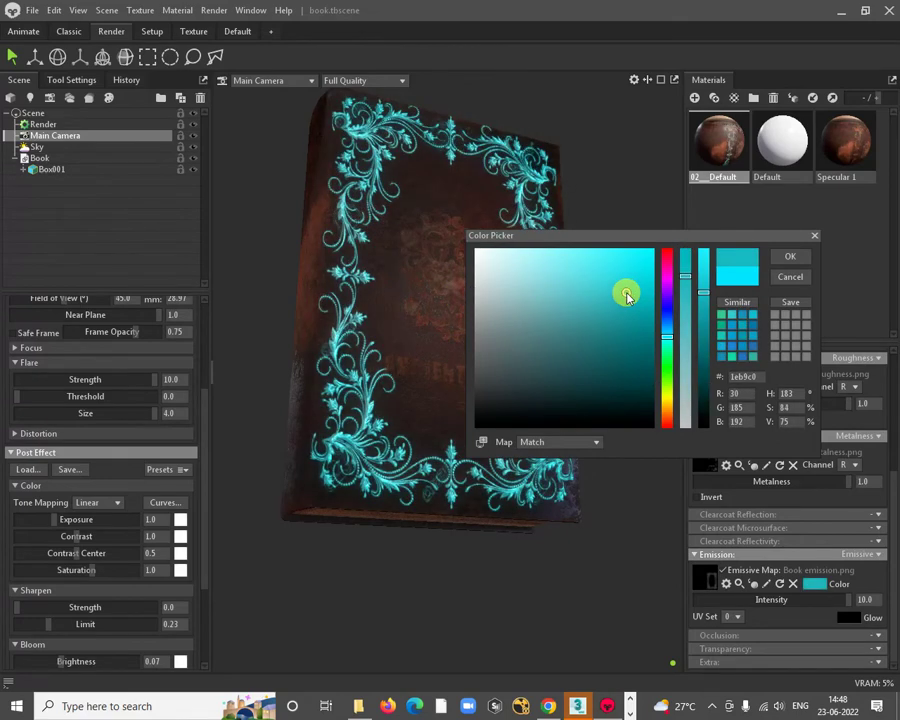
pyautogui.click(668, 409)
pyautogui.moveTo(583, 267)
pyautogui.mouseDown()
pyautogui.moveTo(605, 287)
pyautogui.moveTo(537, 370)
pyautogui.moveTo(536, 388)
pyautogui.moveTo(547, 330)
pyautogui.moveTo(520, 410)
pyautogui.moveTo(520, 372)
pyautogui.moveTo(505, 408)
pyautogui.moveTo(577, 396)
pyautogui.moveTo(625, 267)
pyautogui.moveTo(652, 381)
pyautogui.moveTo(647, 418)
pyautogui.moveTo(645, 344)
pyautogui.moveTo(654, 380)
pyautogui.mouseUp()
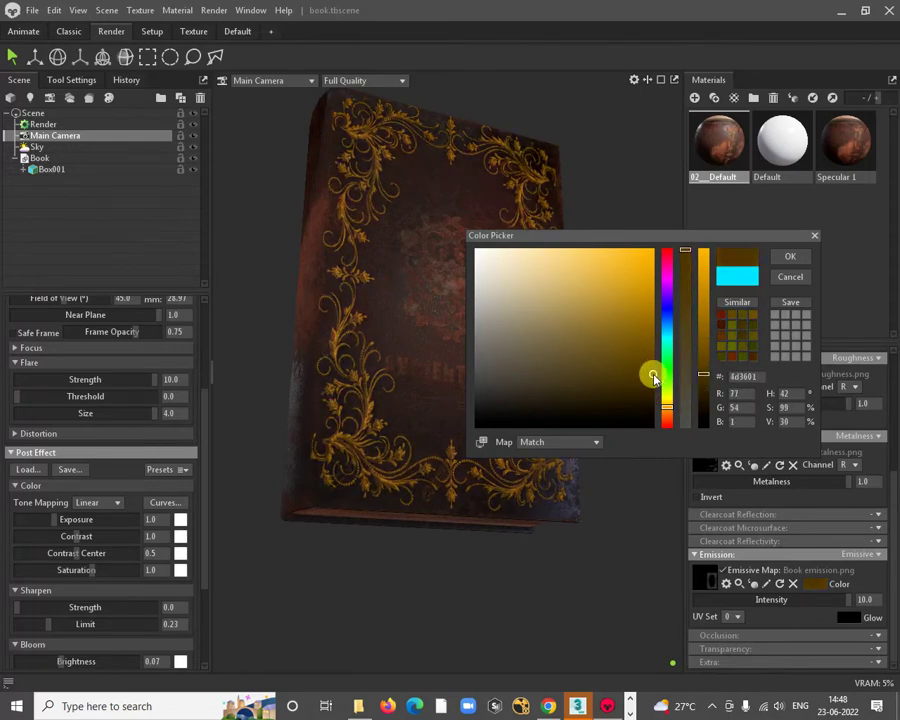
pyautogui.click(790, 262)
# Step: Lower the book material's emissive intensity to 2.802 and check the book from several angles
pyautogui.moveTo(548, 441); pyautogui.dragTo(596, 568)
pyautogui.moveTo(853, 604); pyautogui.dragTo(795, 593)
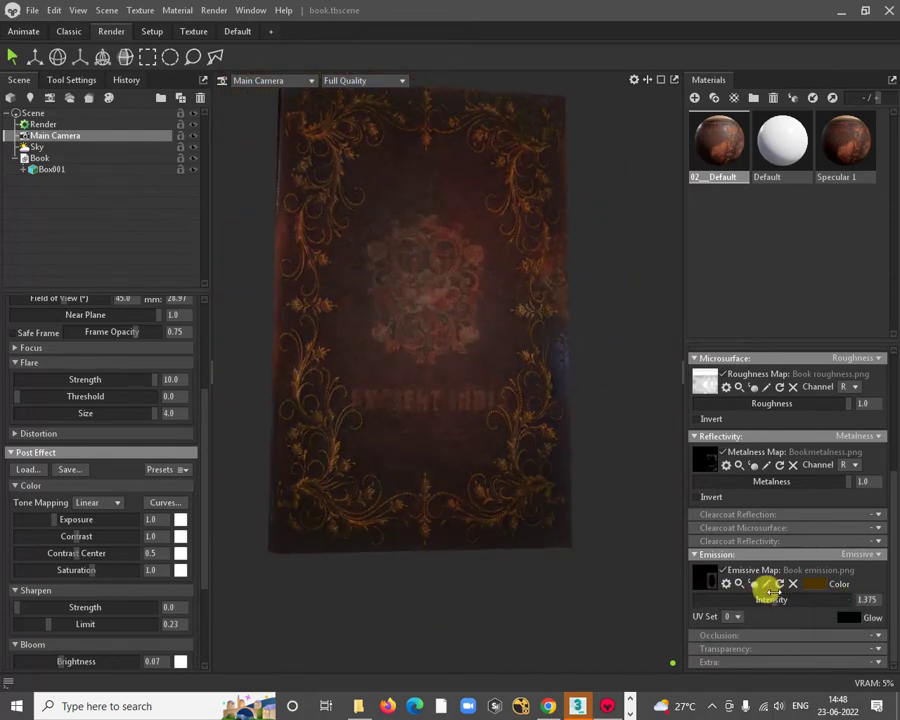
pyautogui.moveTo(540, 503); pyautogui.dragTo(498, 275)
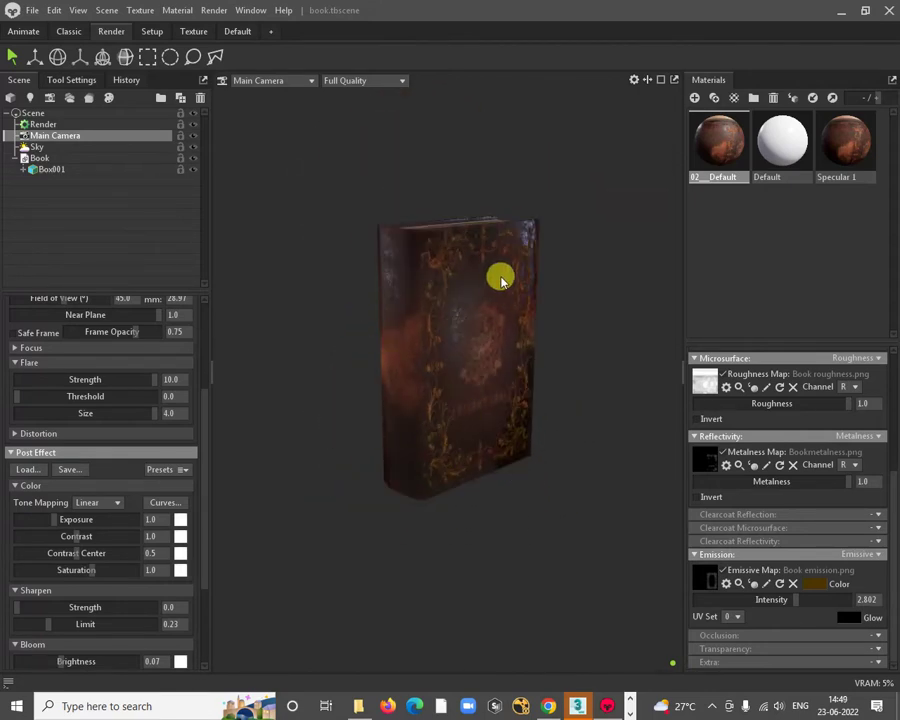
# Step: Try the Sky, Blurred Sky and Ambient Sky backdrop modes for the sky, and return to Color
pyautogui.click(40, 147)
pyautogui.moveTo(508, 497); pyautogui.dragTo(449, 422)
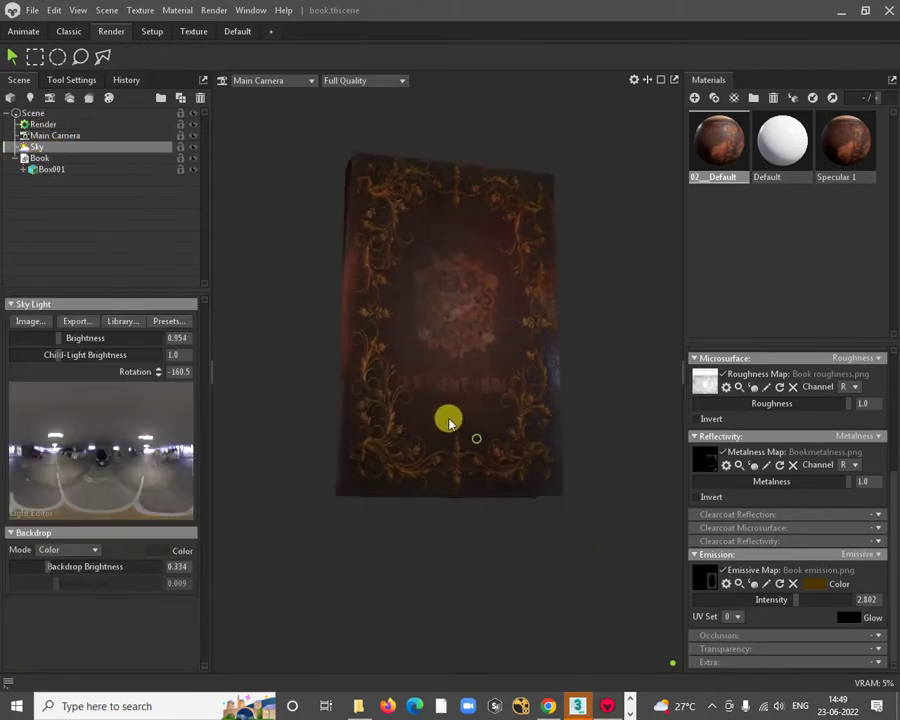
pyautogui.click(90, 550)
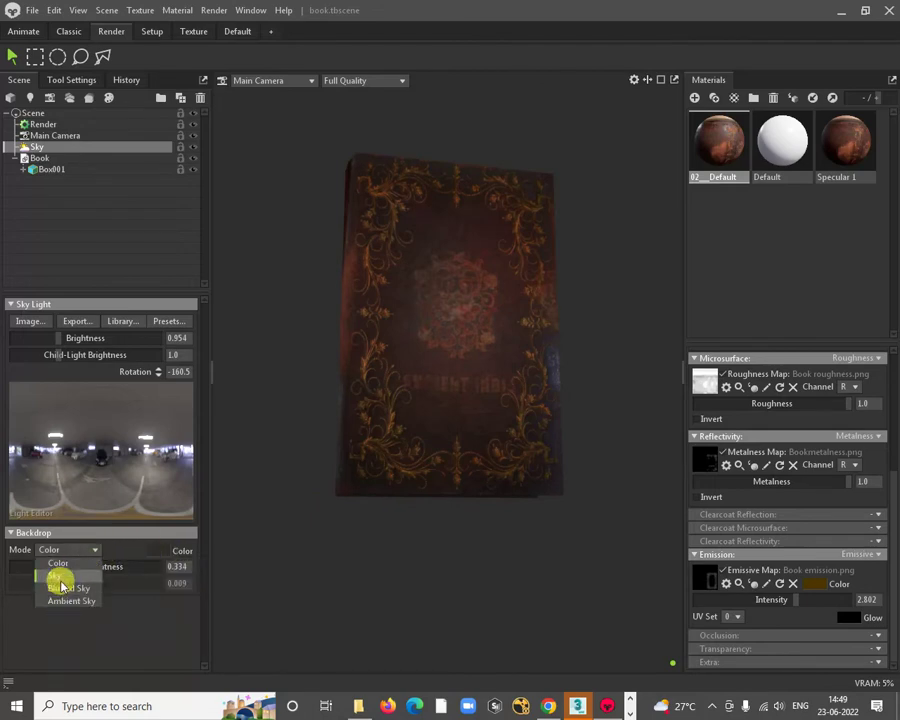
pyautogui.click(58, 577)
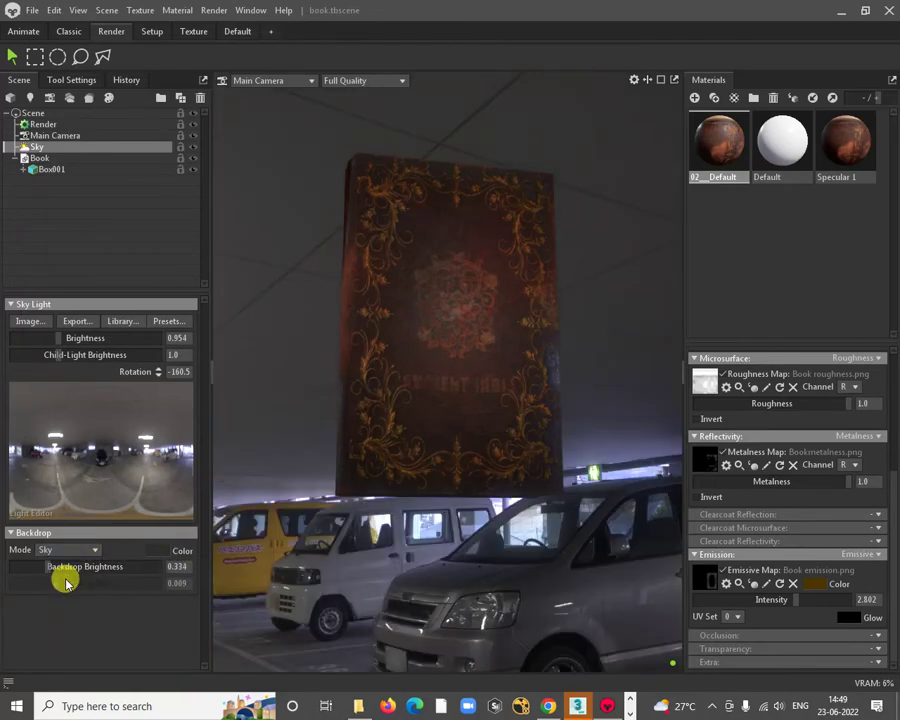
pyautogui.click(75, 551)
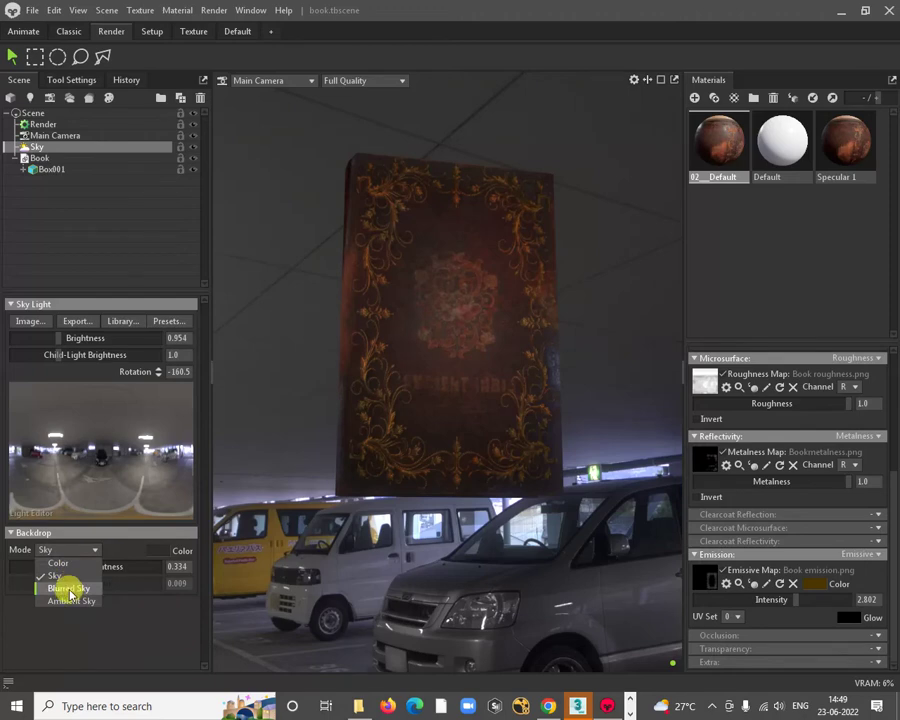
pyautogui.click(69, 589)
pyautogui.click(83, 549)
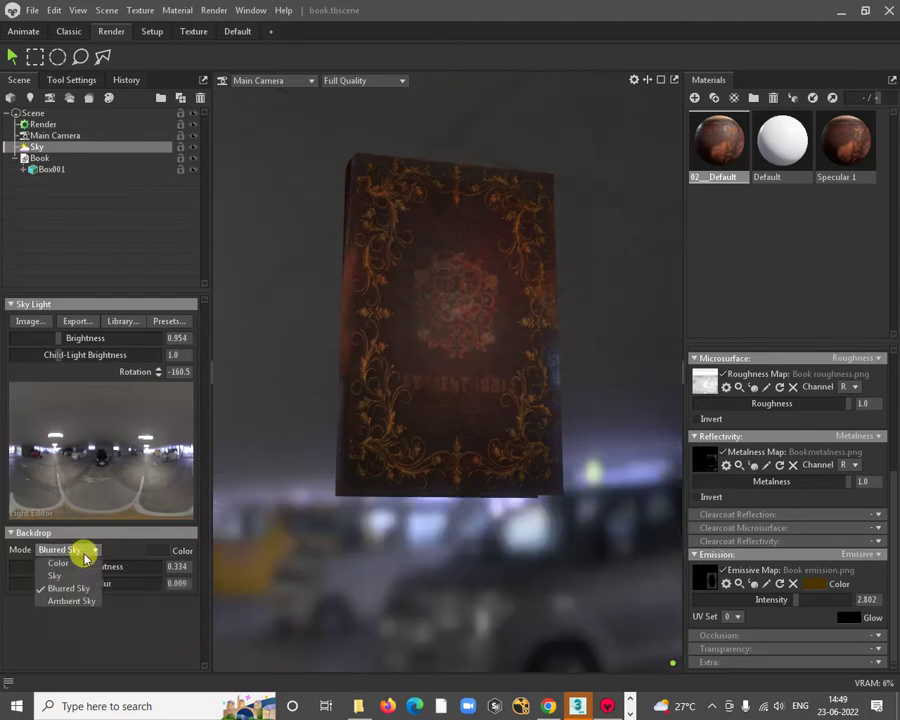
pyautogui.click(80, 597)
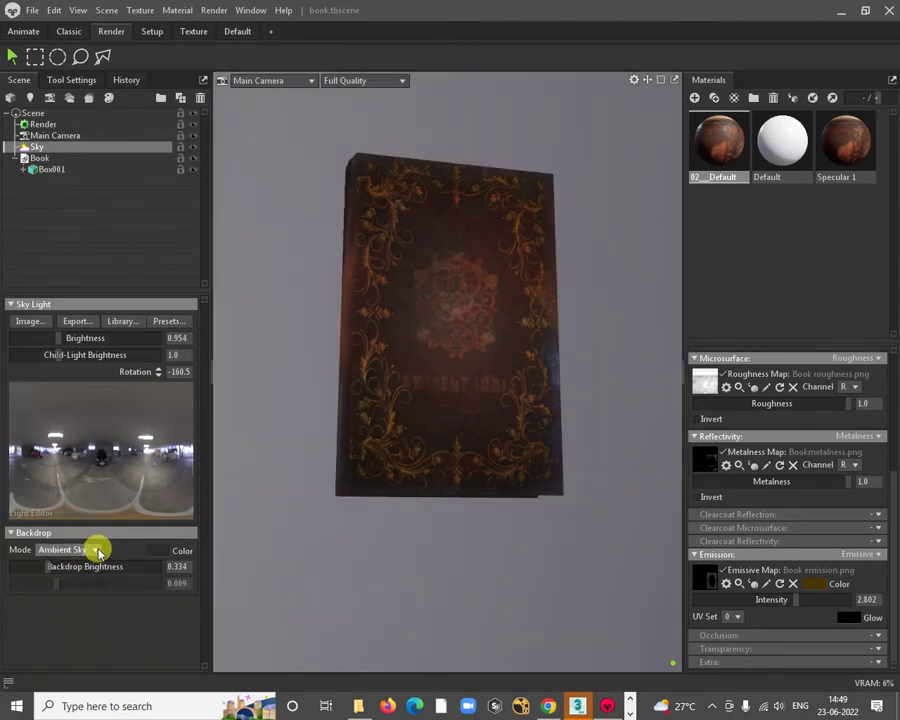
pyautogui.click(95, 549)
pyautogui.click(60, 563)
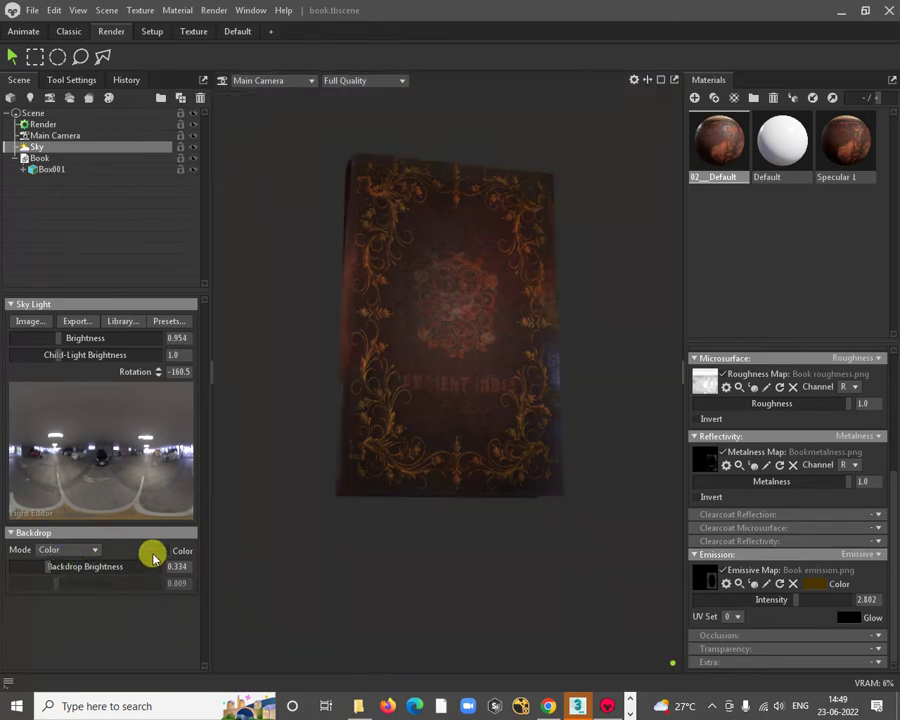
# Step: Set the sky's backdrop color to a very dark navy and rotate the sky light to -295.5
pyautogui.click(172, 551)
pyautogui.moveTo(501, 390)
pyautogui.mouseDown()
pyautogui.moveTo(595, 400)
pyautogui.moveTo(617, 416)
pyautogui.moveTo(570, 422)
pyautogui.moveTo(558, 454)
pyautogui.moveTo(514, 492)
pyautogui.moveTo(350, 502)
pyautogui.moveTo(520, 490)
pyautogui.moveTo(528, 553)
pyautogui.moveTo(516, 491)
pyautogui.mouseUp()
pyautogui.click(786, 259)
pyautogui.moveTo(590, 493); pyautogui.dragTo(477, 540)
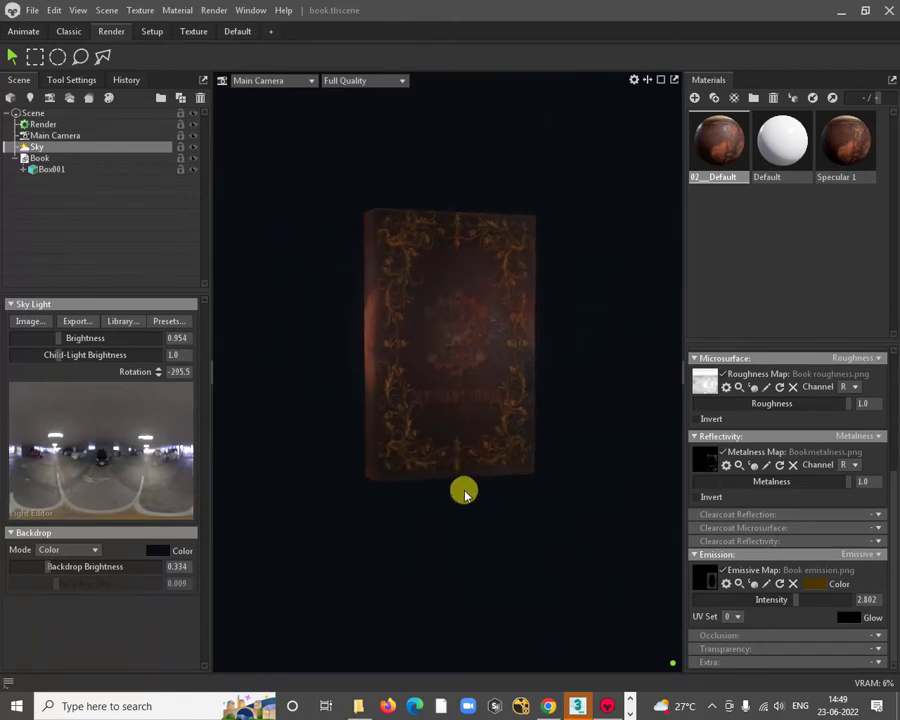
# Step: Add a directional light to the scene and move it along the red axis to the right of the book
pyautogui.rightClick(56, 222)
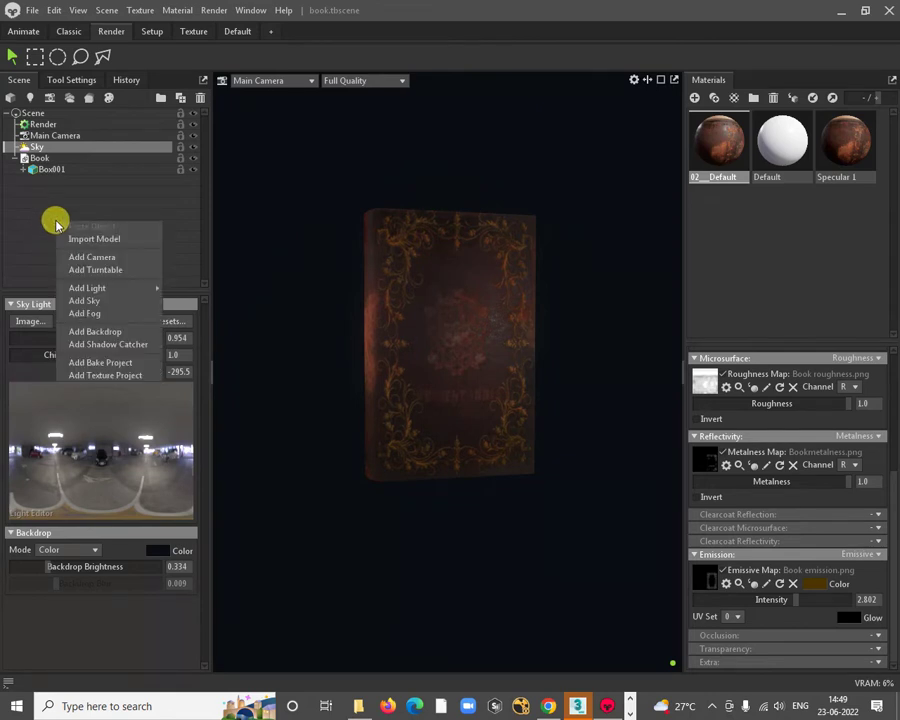
pyautogui.moveTo(114, 290)
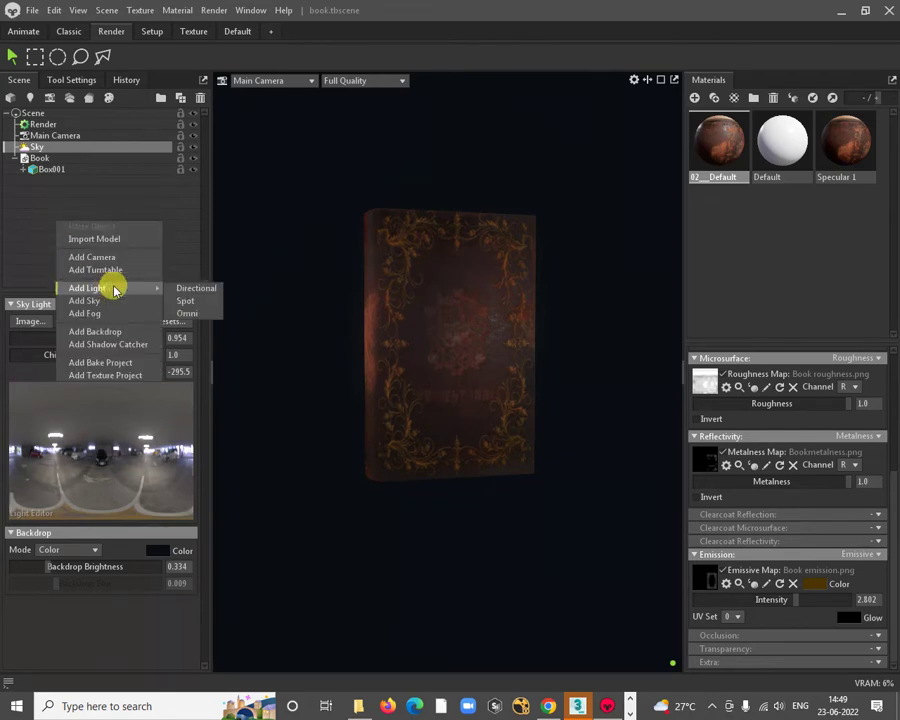
pyautogui.click(194, 292)
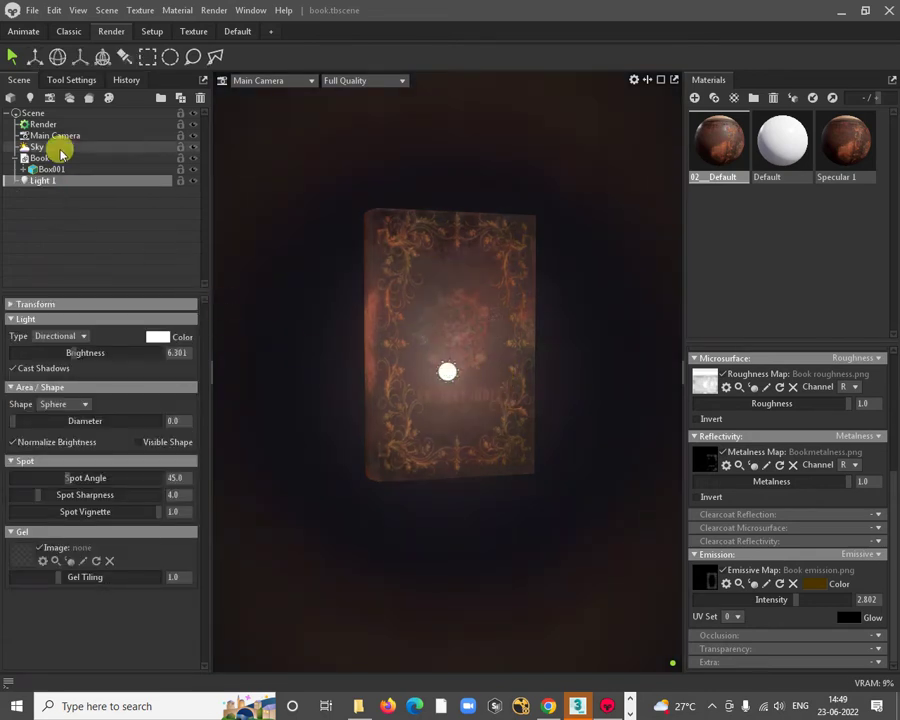
pyautogui.click(34, 56)
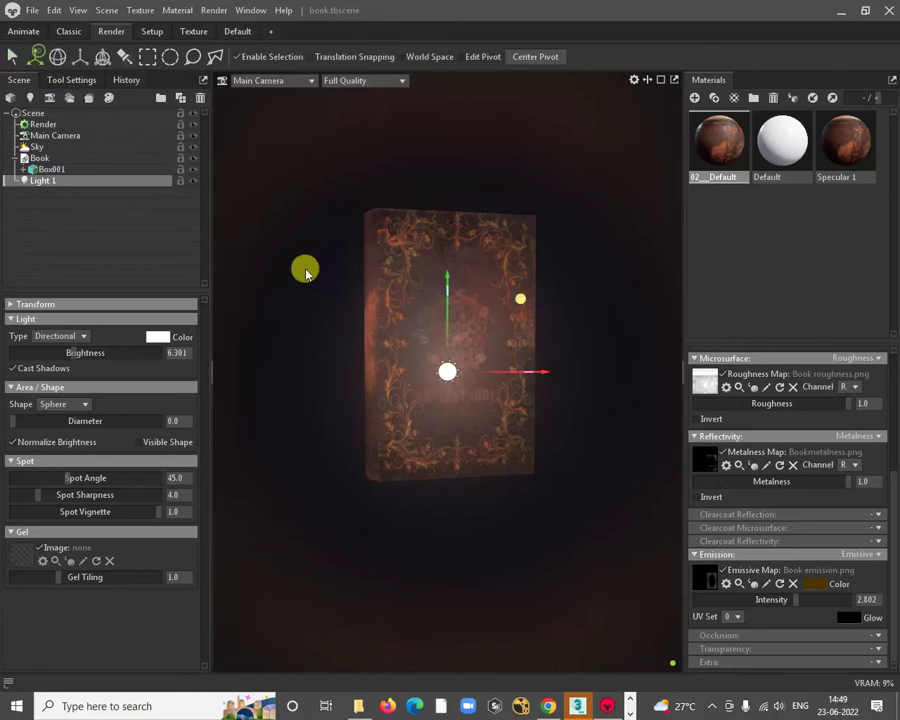
pyautogui.moveTo(516, 368); pyautogui.dragTo(685, 366)
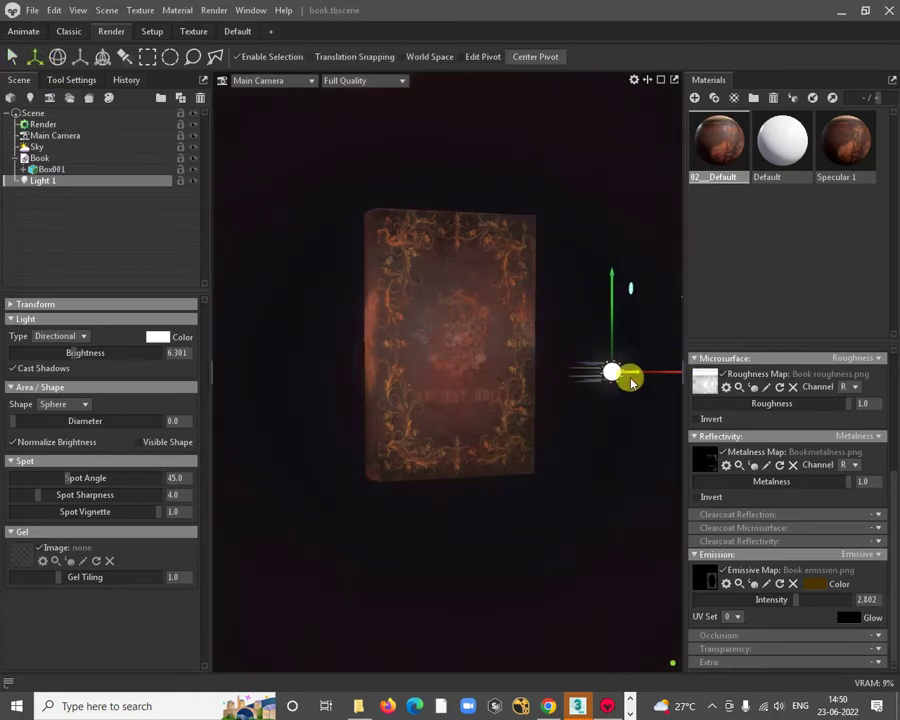
# Step: Rotate the directional light so it shines across the book's cover and set its brightness to 6.923
pyautogui.press('e')
pyautogui.moveTo(629, 356); pyautogui.dragTo(668, 352)
pyautogui.click(649, 334)
pyautogui.click(617, 377)
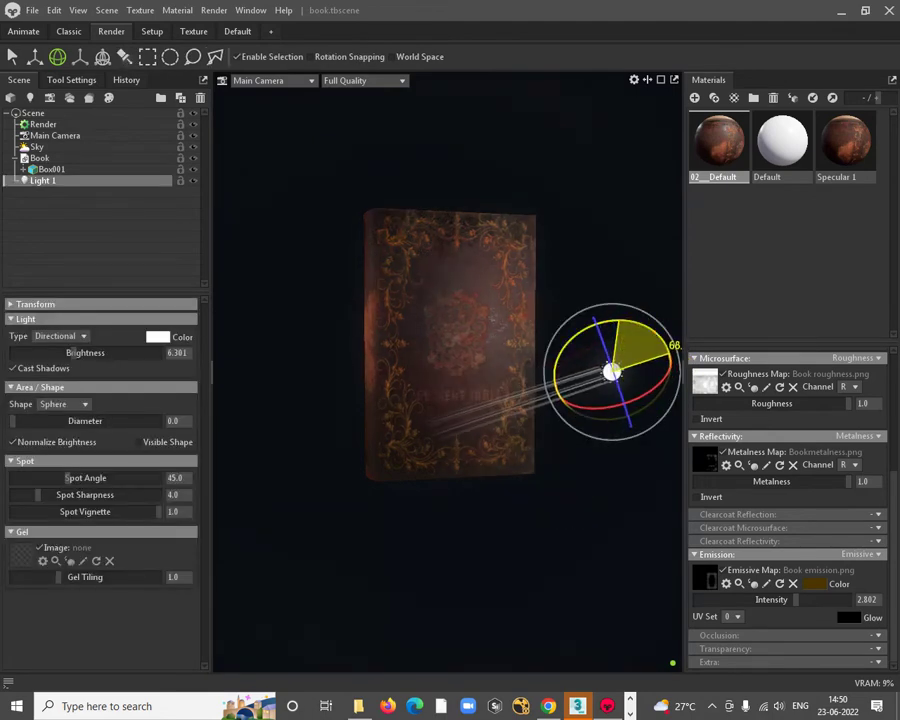
pyautogui.click(615, 336)
pyautogui.click(612, 366)
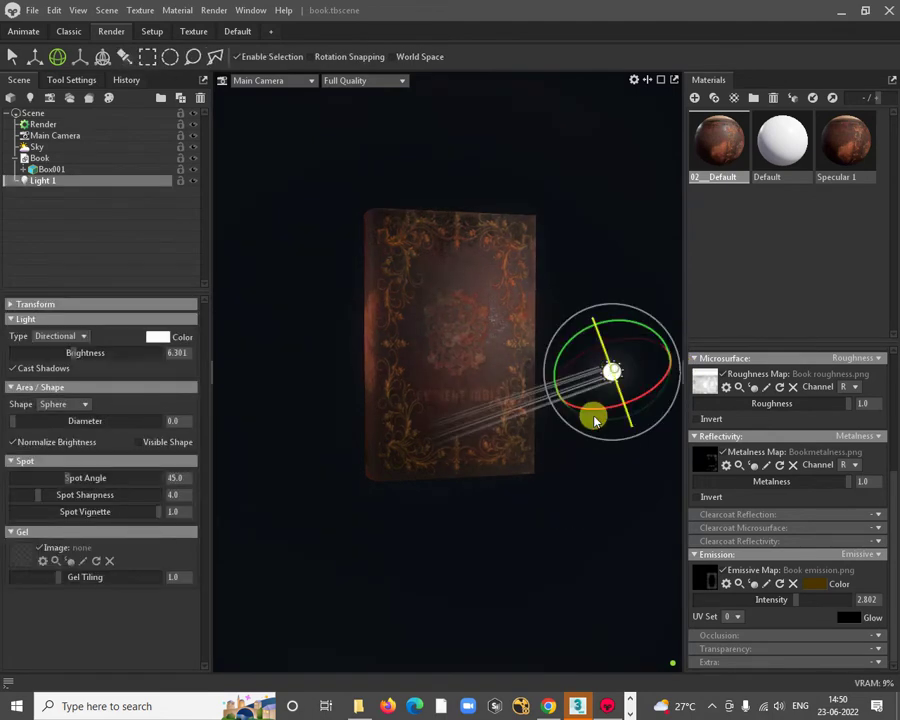
pyautogui.moveTo(75, 352); pyautogui.dragTo(110, 373)
# Step: Try a light blue for the directional light's color and set it to warm yellow #ffd783
pyautogui.click(157, 336)
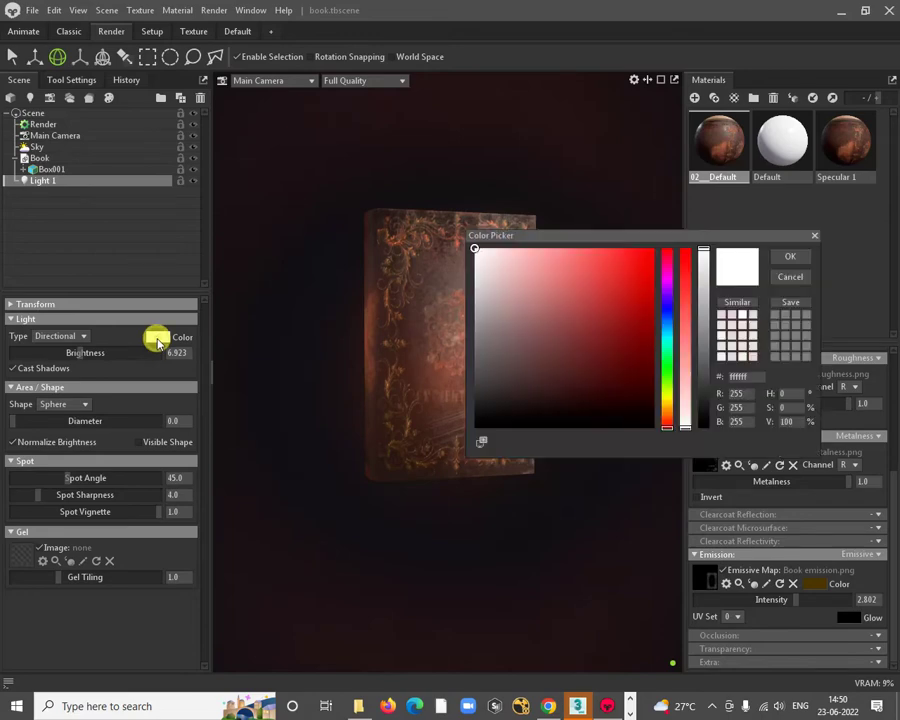
pyautogui.moveTo(670, 345); pyautogui.dragTo(666, 329)
pyautogui.click(632, 248)
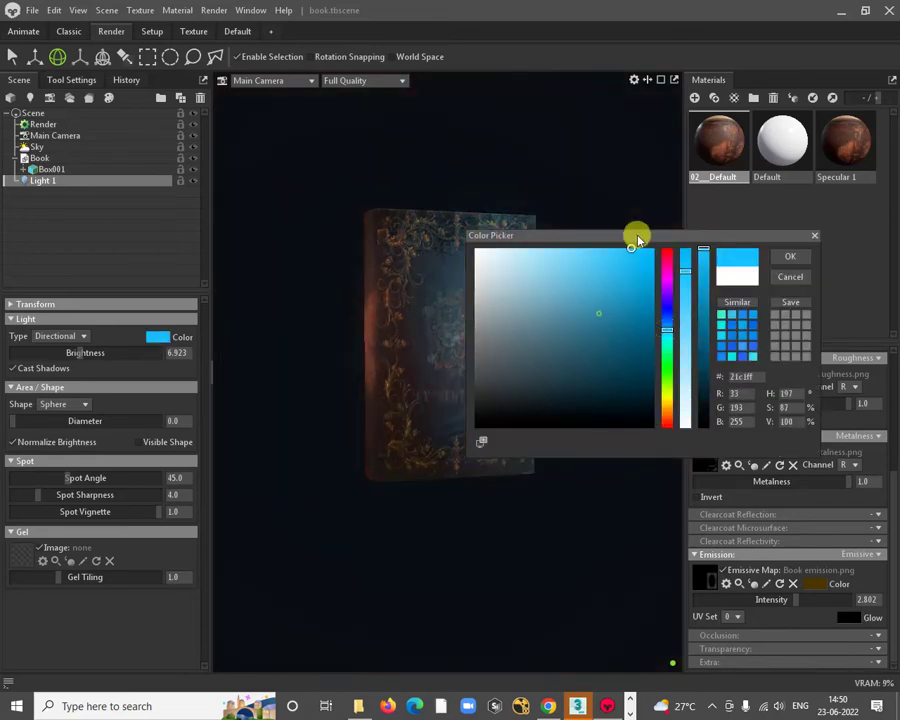
pyautogui.moveTo(638, 238); pyautogui.dragTo(556, 214)
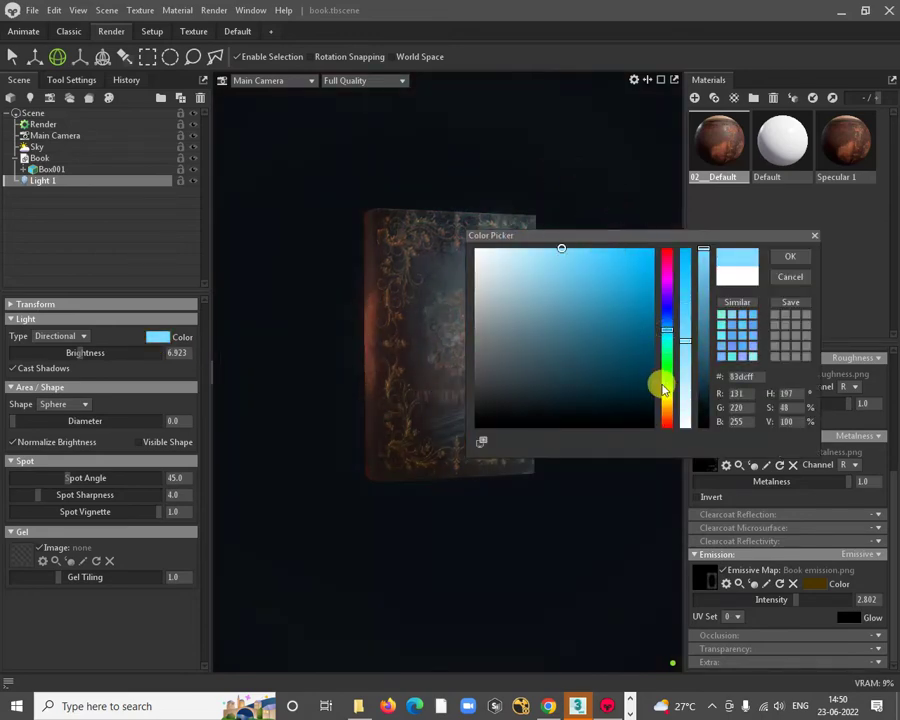
pyautogui.moveTo(667, 413)
pyautogui.mouseDown()
pyautogui.moveTo(664, 398)
pyautogui.moveTo(667, 412)
pyautogui.mouseUp()
pyautogui.click(740, 302)
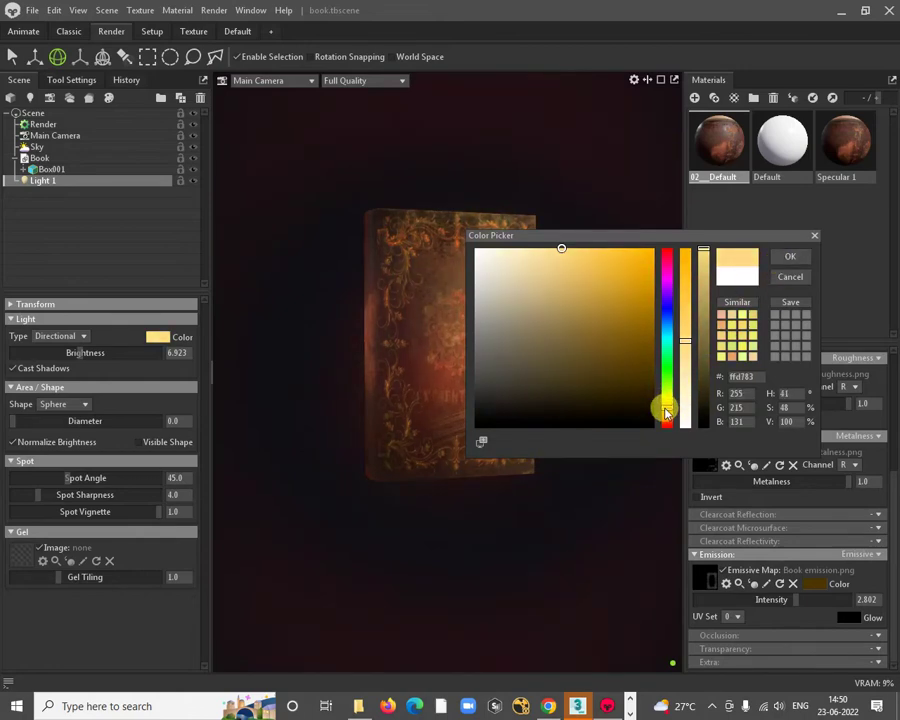
pyautogui.click(790, 259)
pyautogui.moveTo(643, 352); pyautogui.dragTo(620, 350)
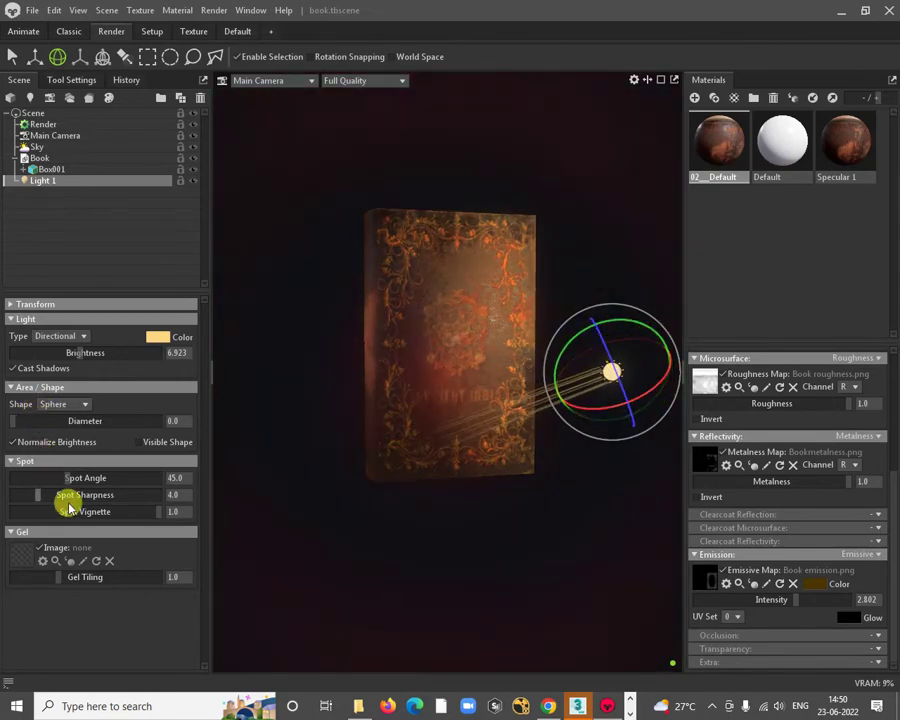
# Step: Set the main camera's lens flare strength and size to 0
pyautogui.click(40, 136)
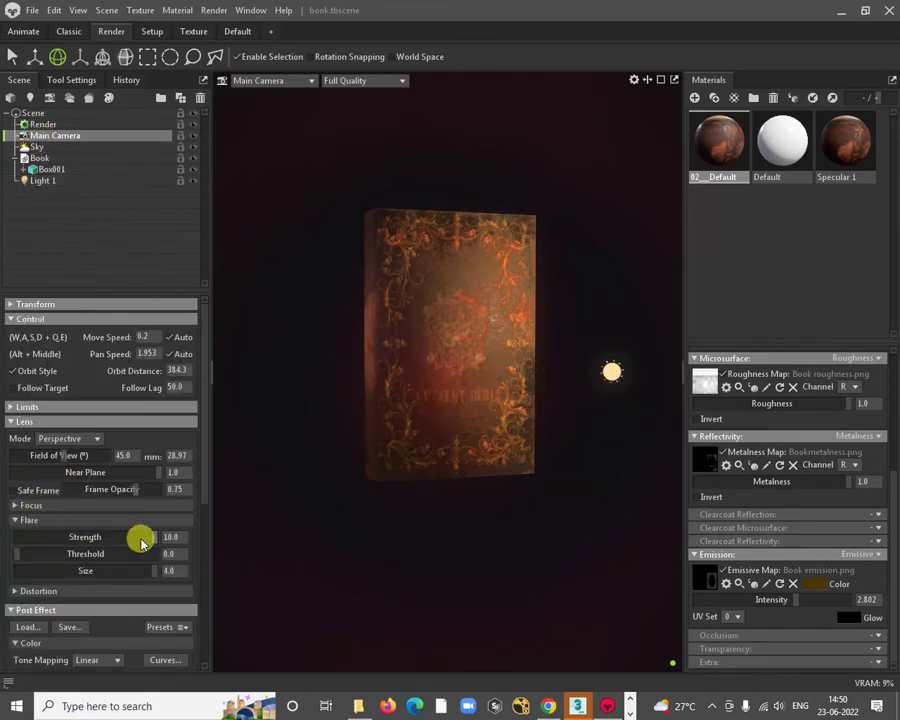
pyautogui.moveTo(120, 535); pyautogui.dragTo(15, 537)
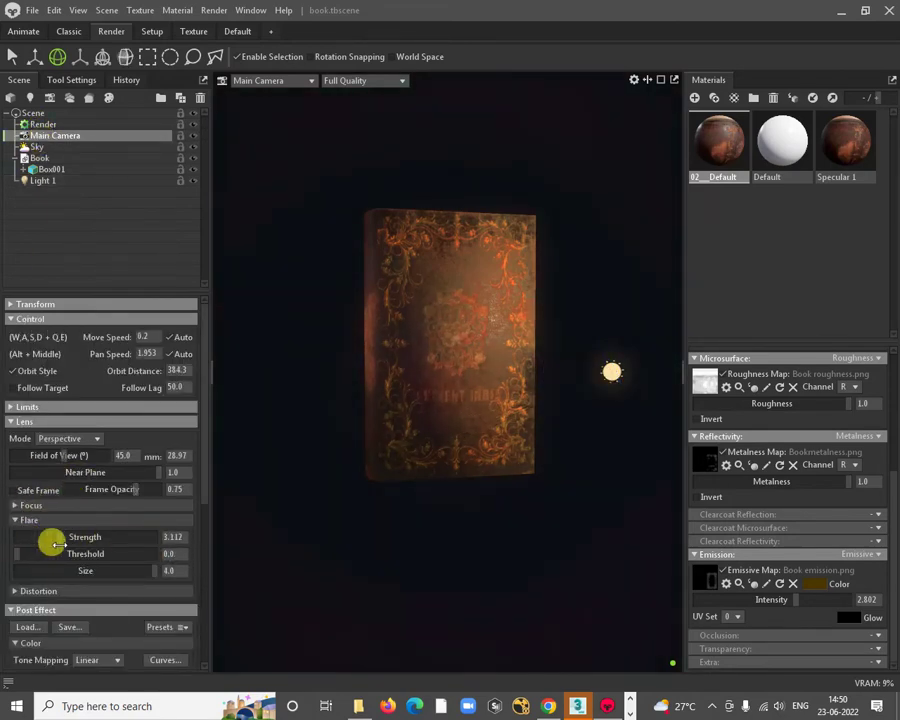
pyautogui.moveTo(153, 573); pyautogui.dragTo(148, 571)
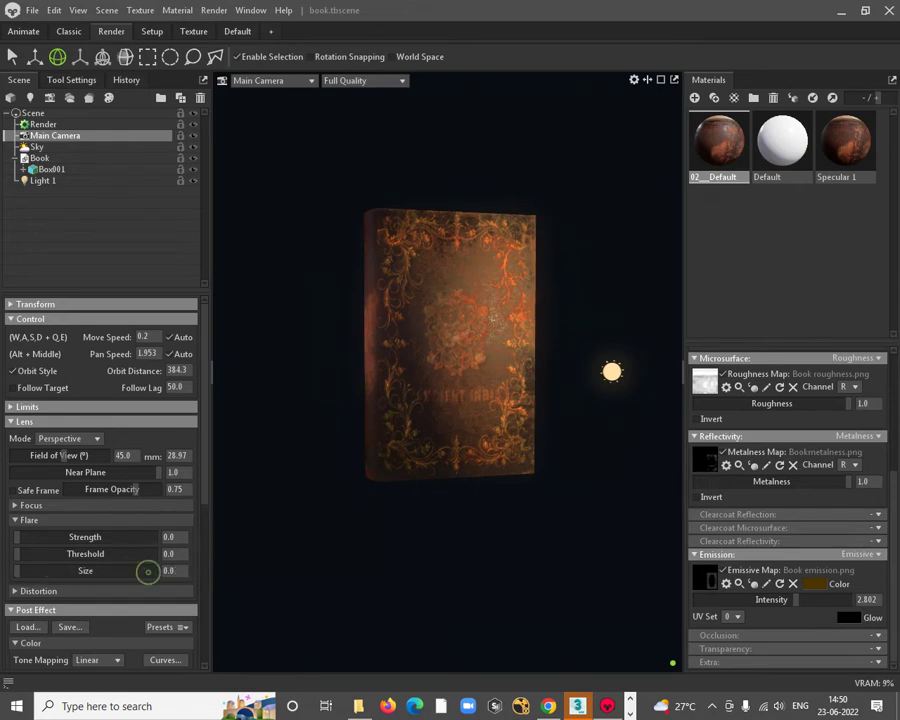
# Step: Rotate the directional light so its beams angle down toward the book's lower edge and set its brightness to 6.058
pyautogui.click(612, 378)
pyautogui.moveTo(635, 346); pyautogui.dragTo(590, 352)
pyautogui.click(648, 410)
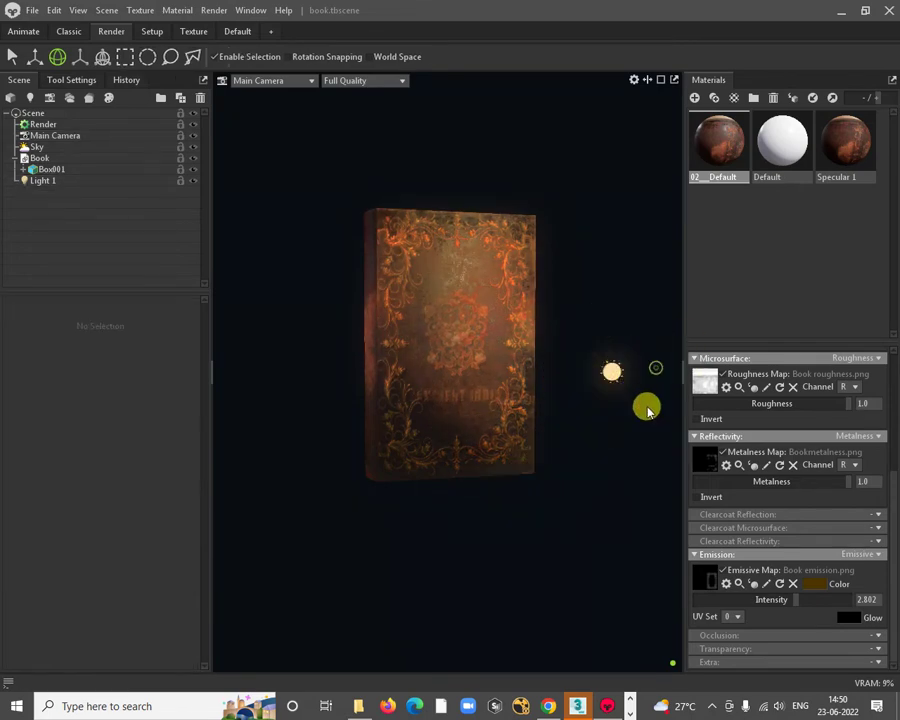
pyautogui.click(619, 375)
pyautogui.moveTo(612, 372); pyautogui.dragTo(620, 332)
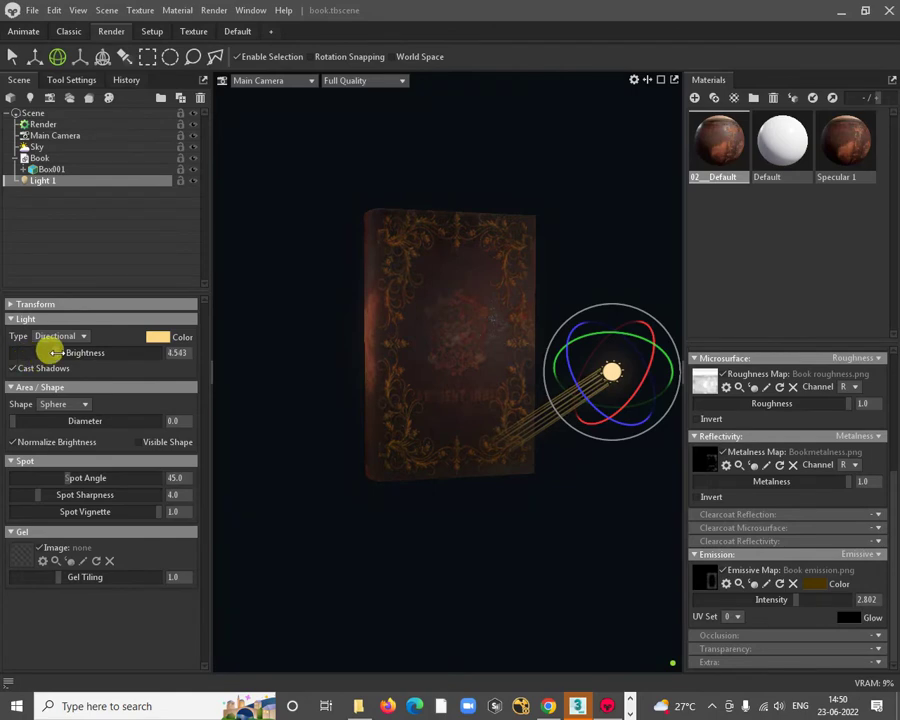
pyautogui.moveTo(52, 352); pyautogui.dragTo(66, 352)
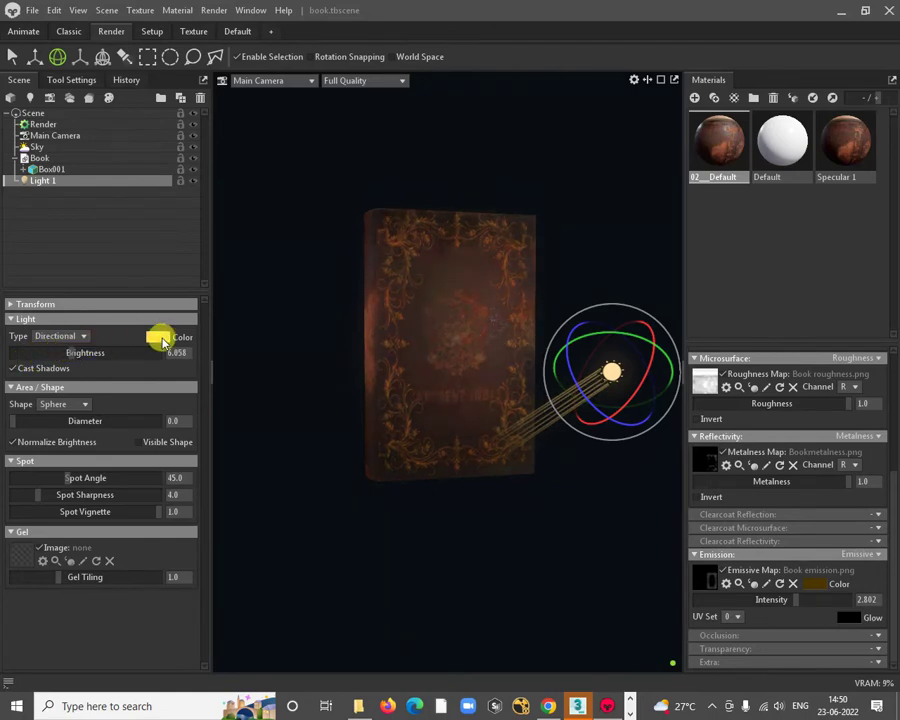
# Step: Set the directional light's color to dark red #420005
pyautogui.click(160, 338)
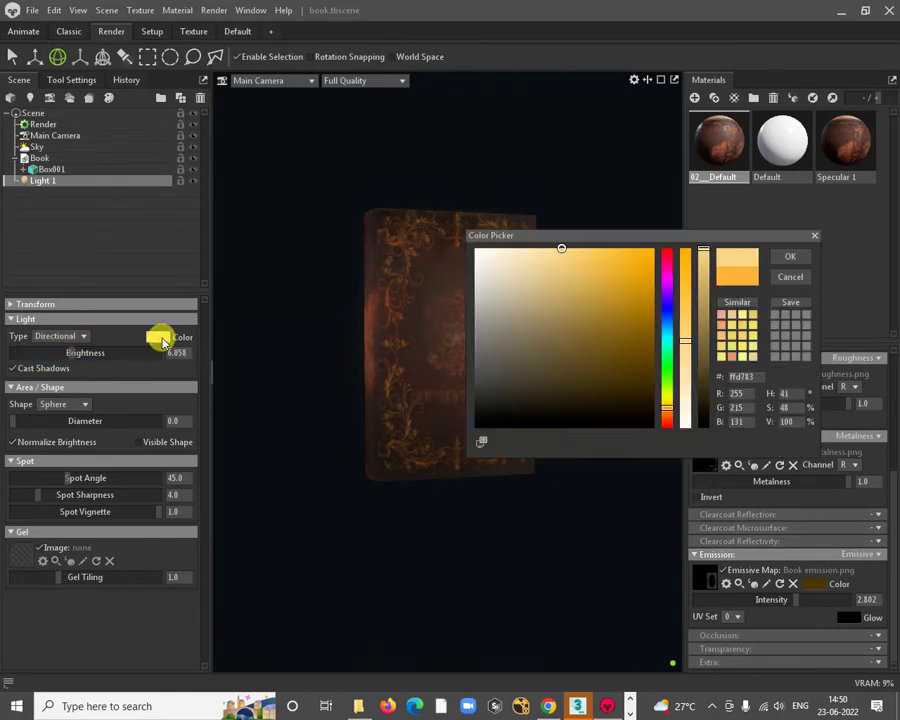
pyautogui.click(670, 256)
pyautogui.moveTo(625, 270)
pyautogui.mouseDown()
pyautogui.moveTo(667, 258)
pyautogui.moveTo(676, 386)
pyautogui.mouseUp()
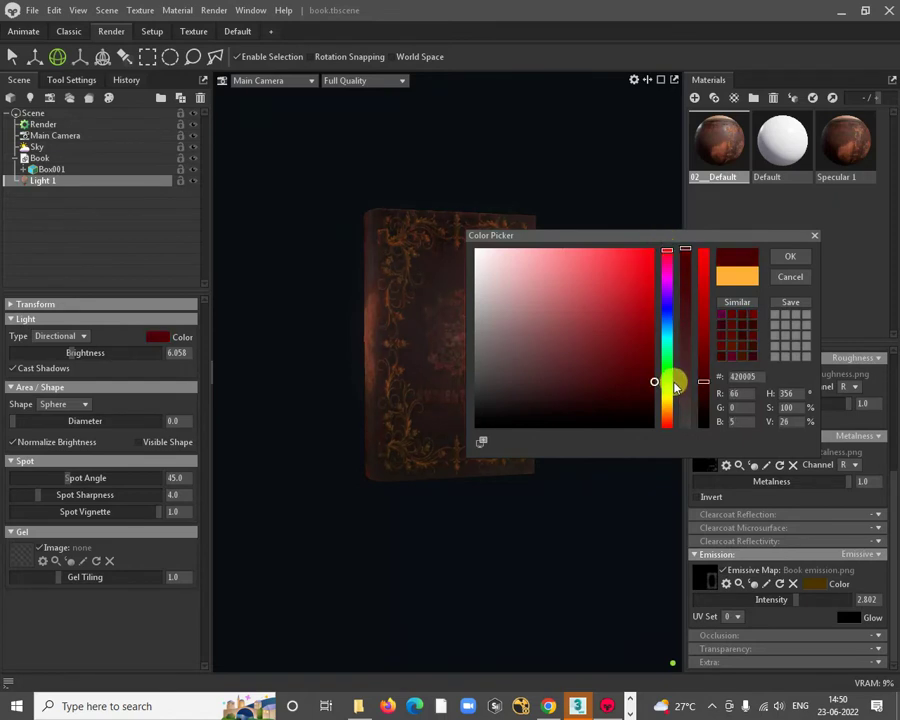
pyautogui.click(792, 258)
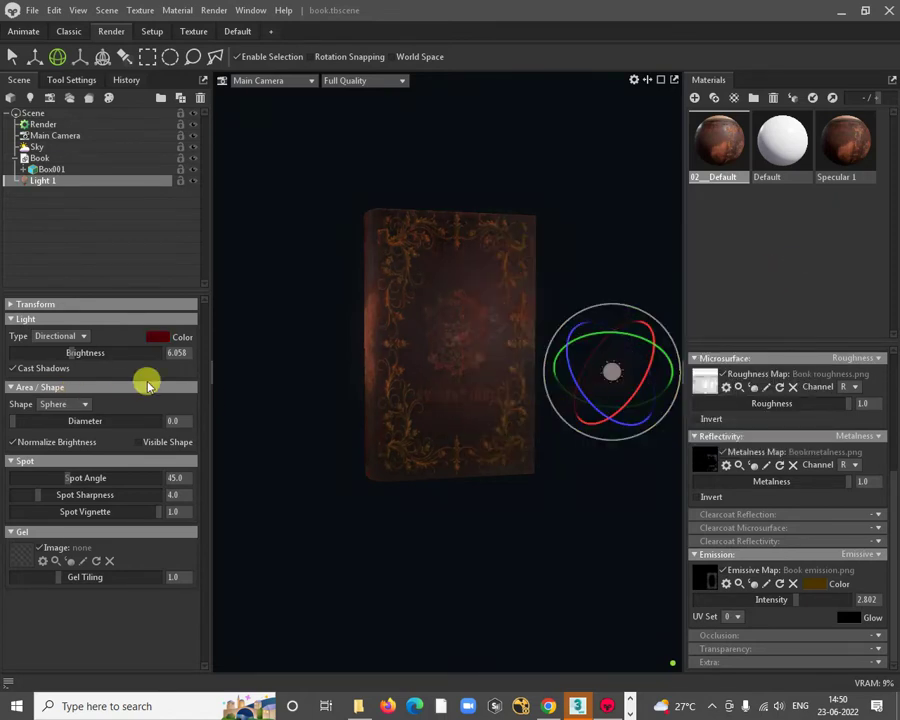
# Step: Add a second directional light to the scene and rotate it so its beams point downward
pyautogui.rightClick(55, 203)
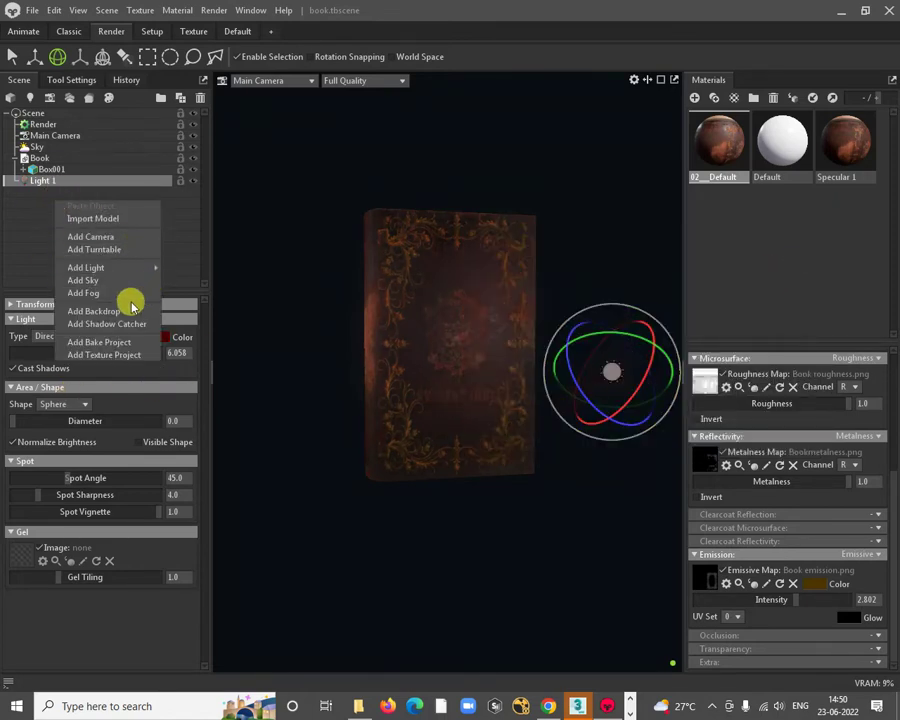
pyautogui.moveTo(133, 271)
pyautogui.click(195, 269)
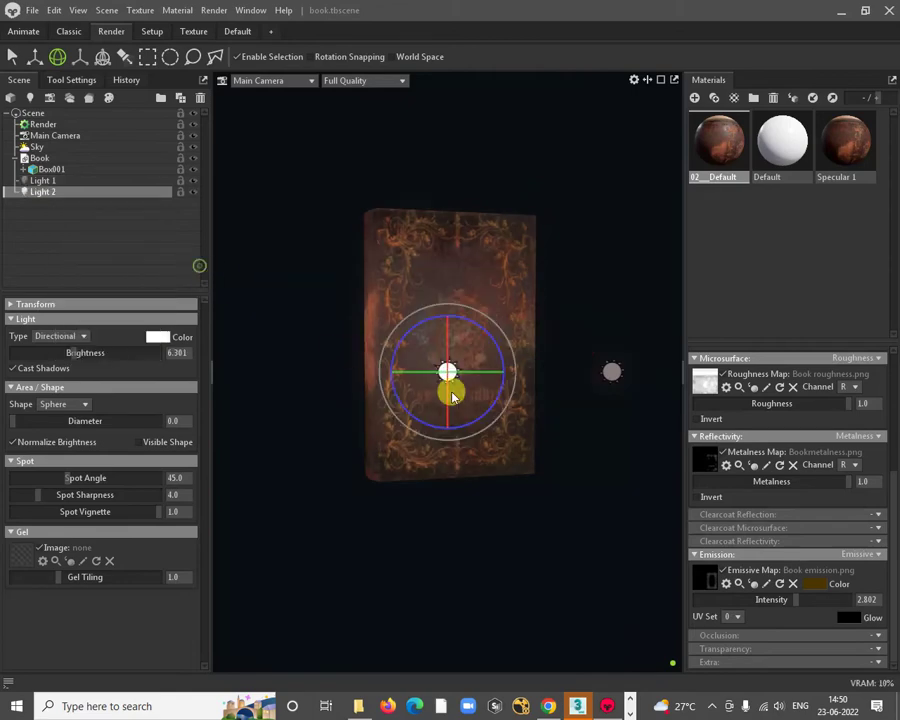
pyautogui.click(452, 320)
pyautogui.click(446, 370)
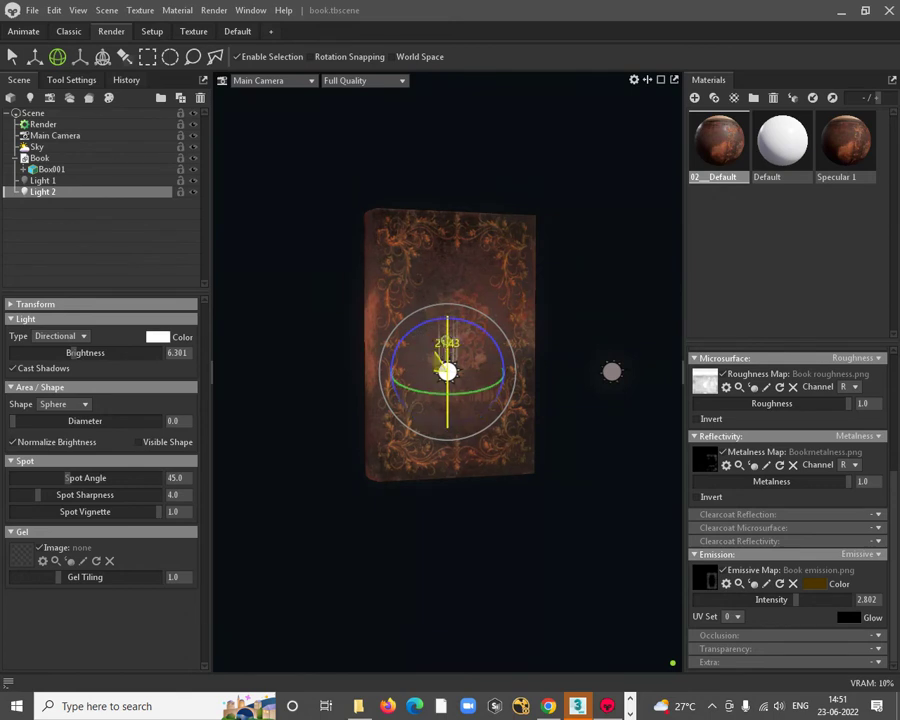
pyautogui.moveTo(446, 370); pyautogui.dragTo(452, 420)
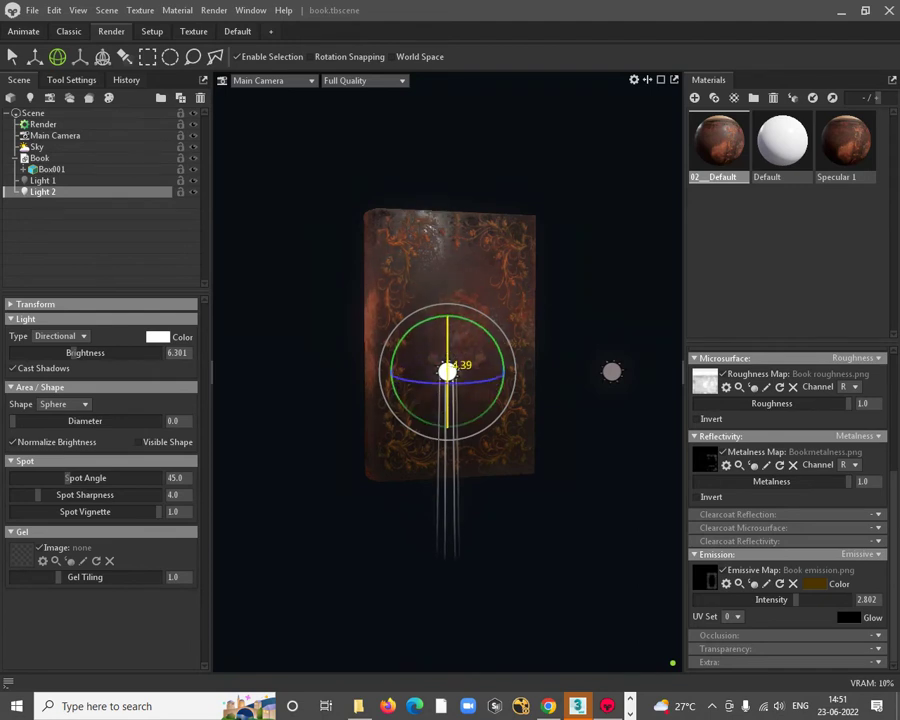
pyautogui.moveTo(448, 362); pyautogui.dragTo(448, 386)
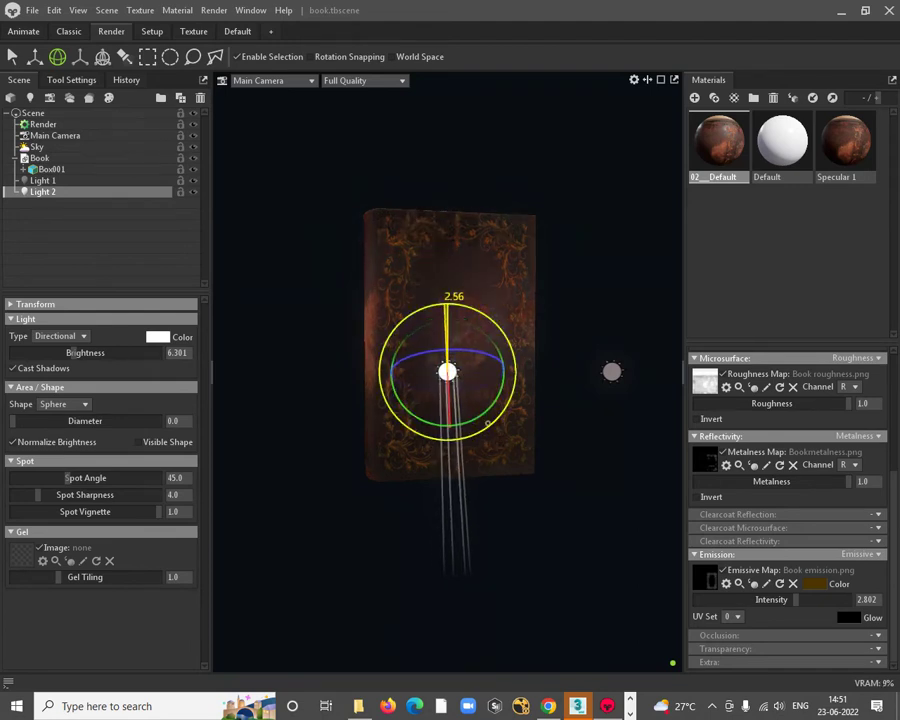
pyautogui.moveTo(454, 300)
pyautogui.mouseDown()
pyautogui.moveTo(480, 302)
pyautogui.moveTo(472, 360)
pyautogui.moveTo(506, 416)
pyautogui.moveTo(400, 385)
pyautogui.moveTo(402, 341)
pyautogui.moveTo(416, 406)
pyautogui.moveTo(500, 422)
pyautogui.moveTo(458, 303)
pyautogui.moveTo(454, 311)
pyautogui.moveTo(494, 305)
pyautogui.moveTo(452, 297)
pyautogui.mouseUp()
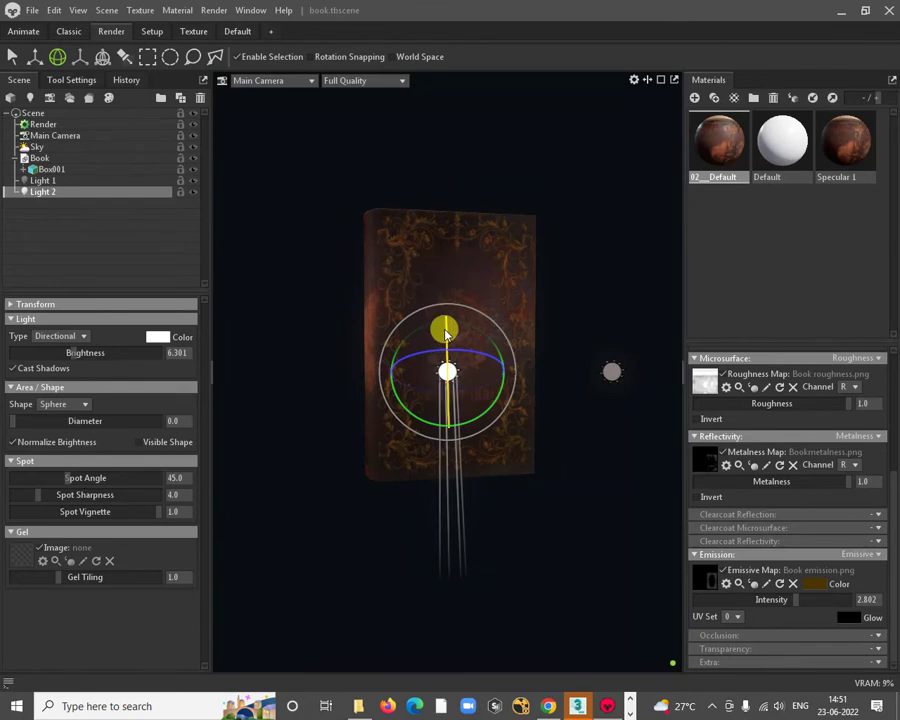
pyautogui.moveTo(452, 297); pyautogui.dragTo(446, 320)
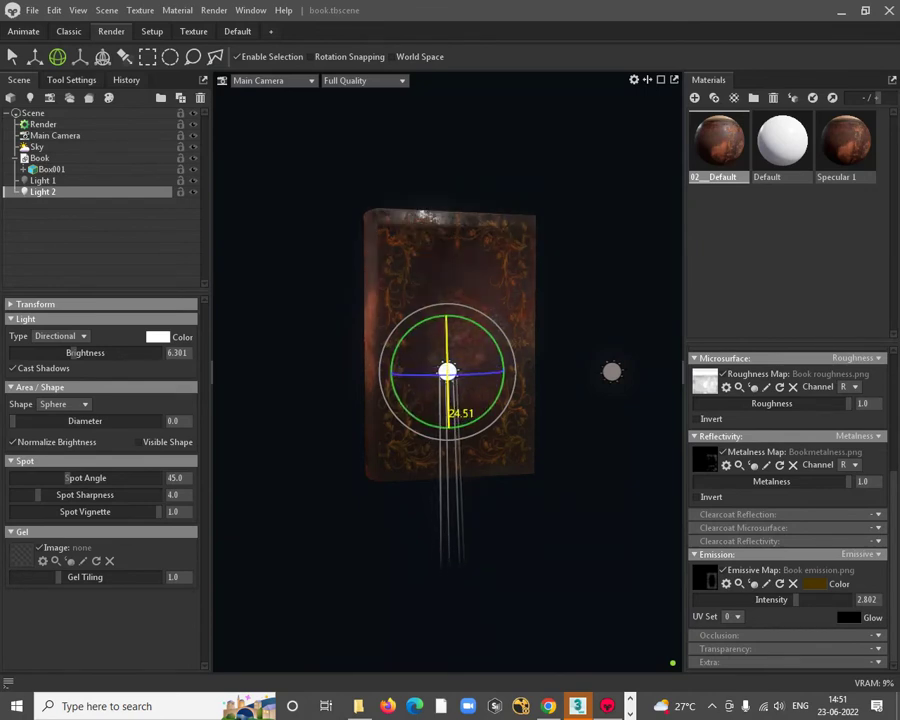
# Step: Move the second light along its red axis to the left of the book and tilt its beams toward the book
pyautogui.press('w')
pyautogui.moveTo(492, 368); pyautogui.dragTo(318, 381)
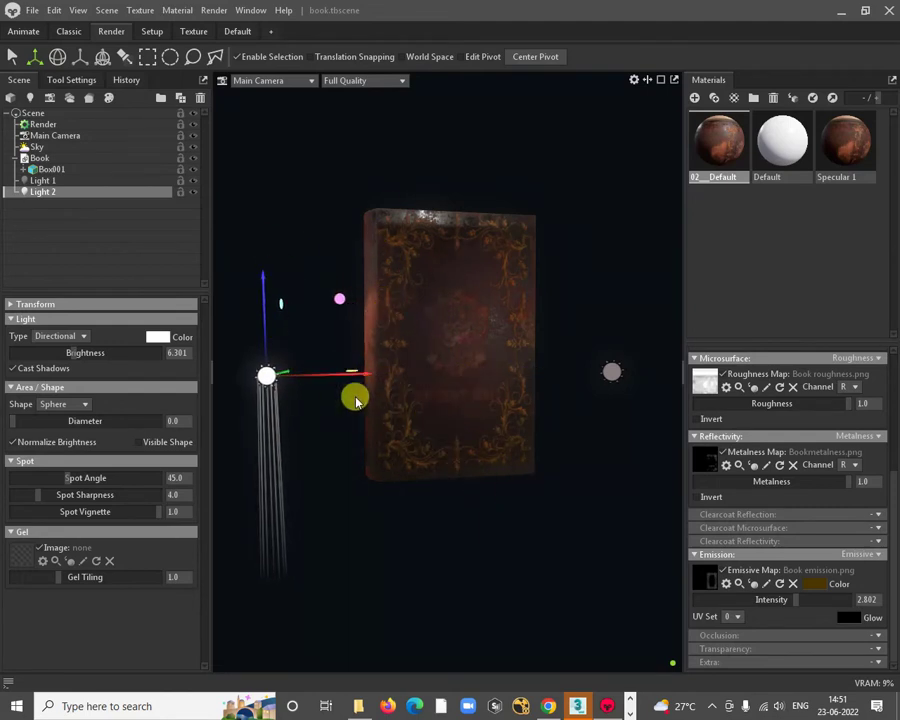
pyautogui.press('e')
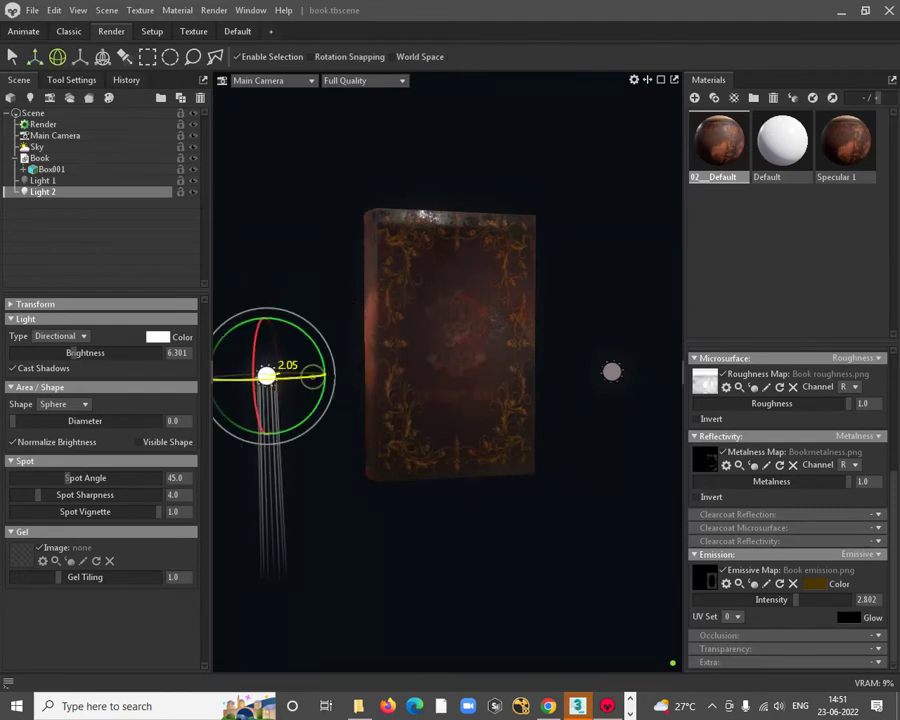
pyautogui.moveTo(326, 360); pyautogui.dragTo(252, 312)
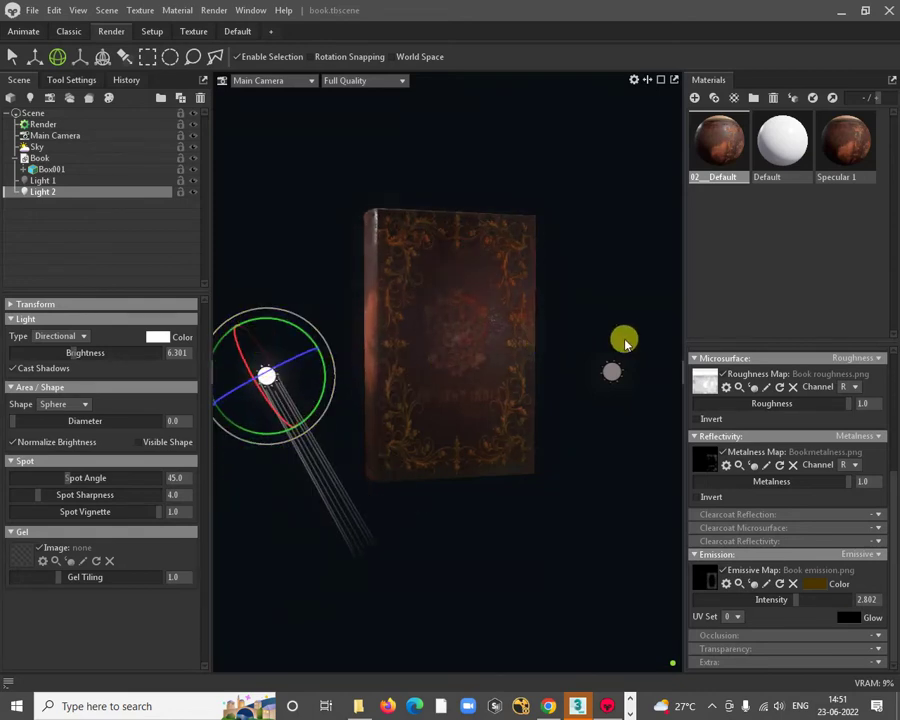
# Step: Move the second, white light to the back side of the book
pyautogui.click(534, 572)
pyautogui.click(609, 375)
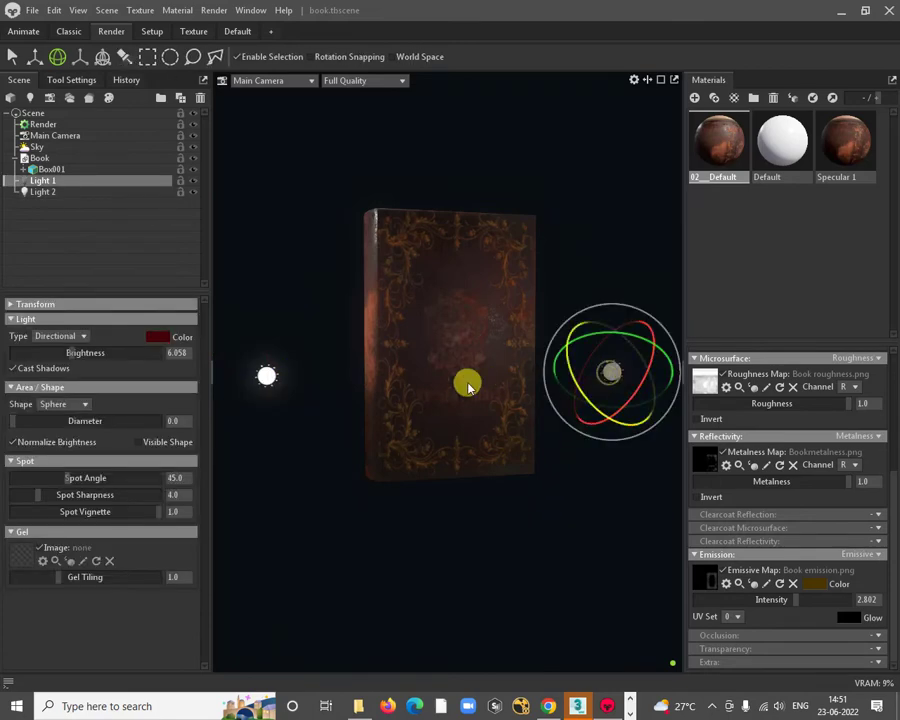
pyautogui.moveTo(531, 546); pyautogui.dragTo(576, 557)
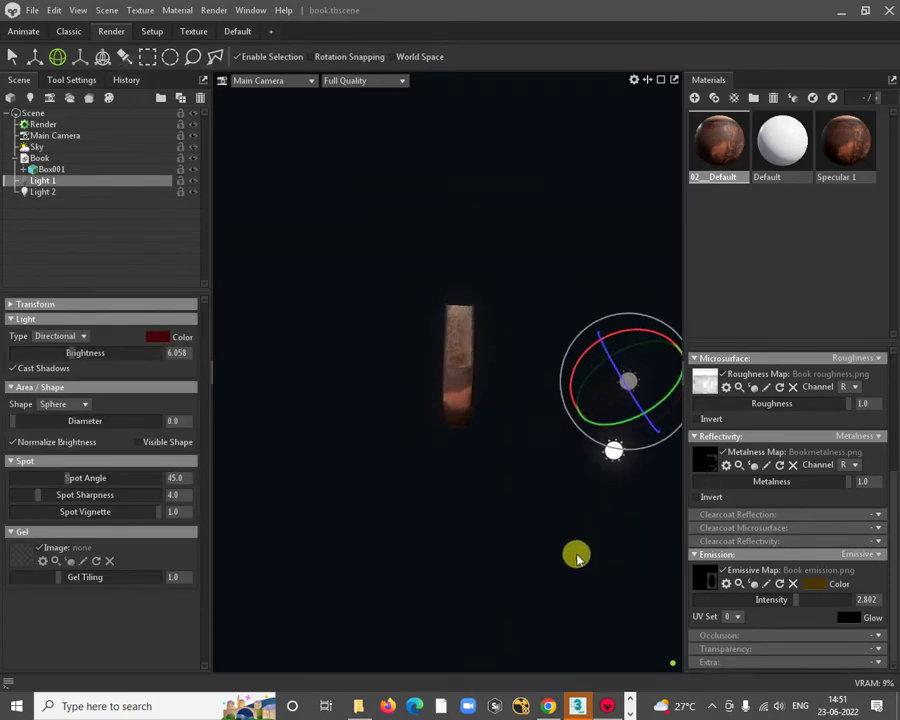
pyautogui.click(614, 450)
pyautogui.press('w')
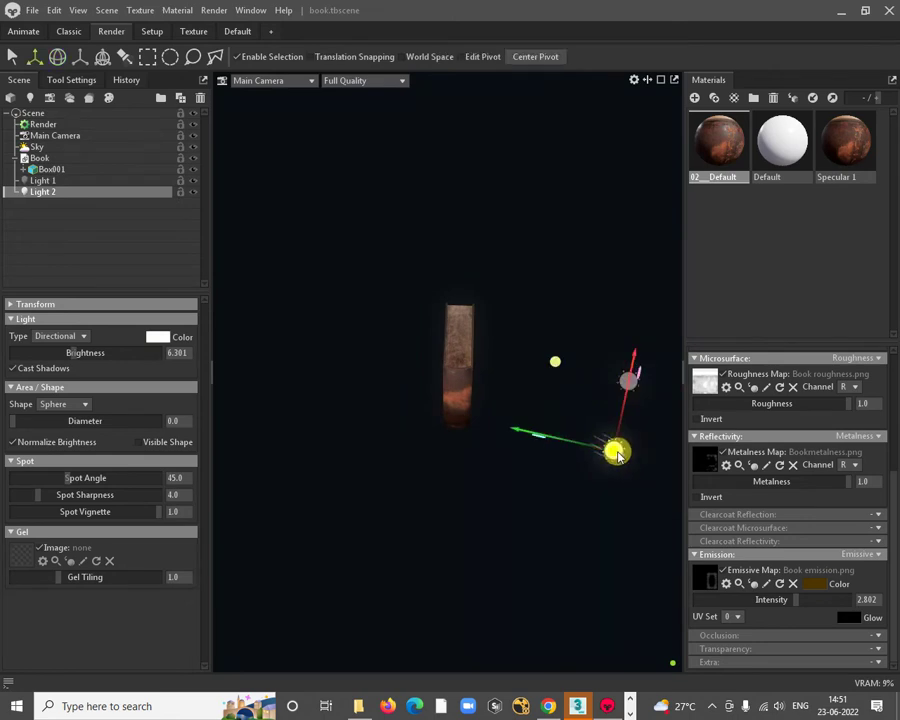
pyautogui.moveTo(617, 455); pyautogui.dragTo(428, 352)
pyautogui.click(436, 317)
pyautogui.press('e')
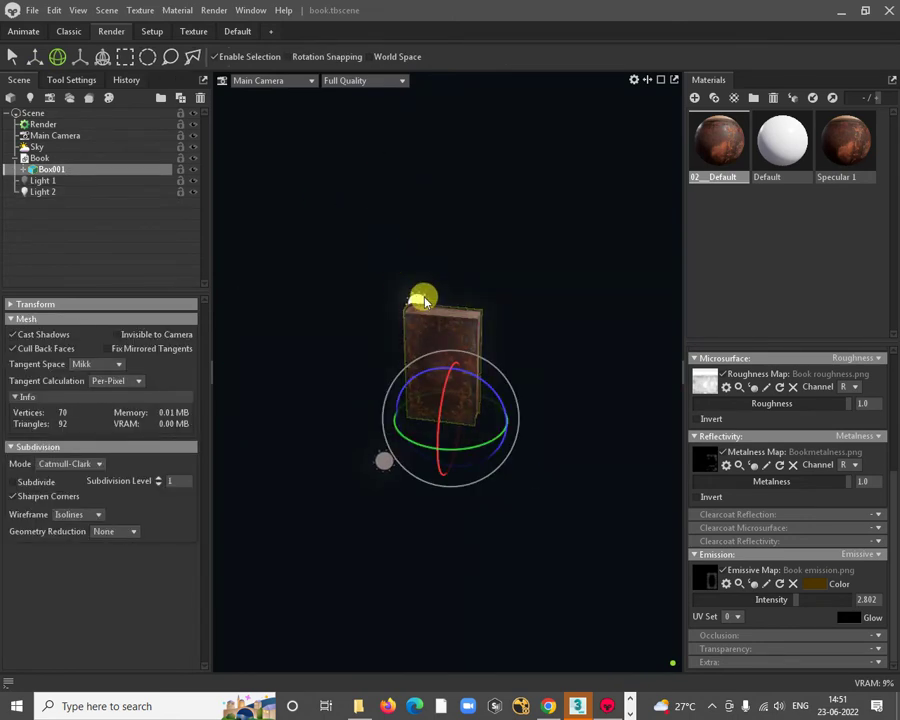
# Step: Position the white light above and behind the book, with its beams angled down at it, and set its brightness to 6.851
pyautogui.click(424, 302)
pyautogui.moveTo(434, 282); pyautogui.dragTo(462, 218)
pyautogui.press('w')
pyautogui.press('e')
pyautogui.press('w')
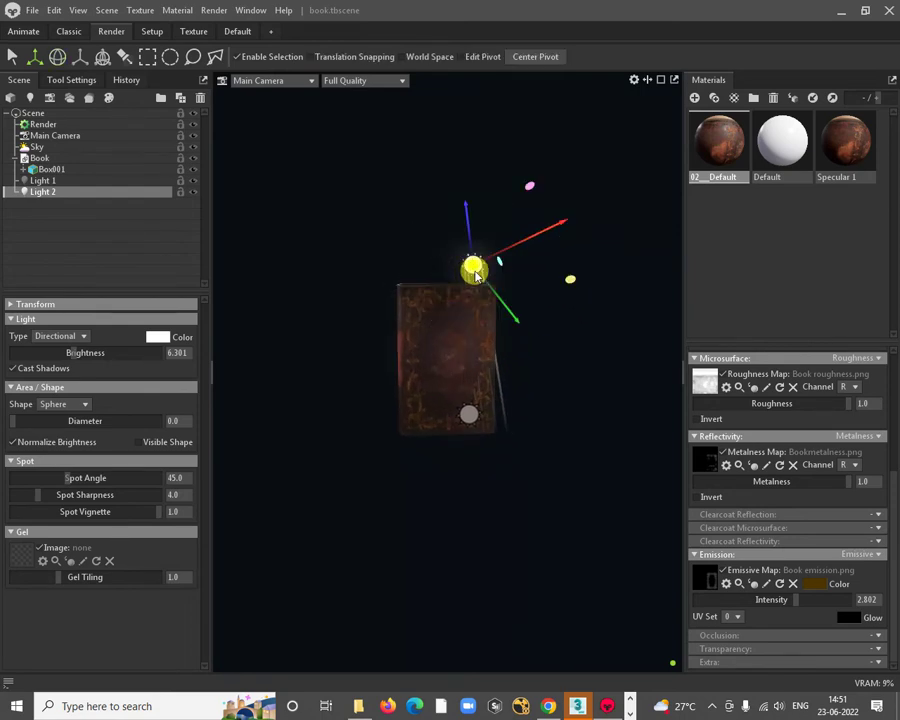
pyautogui.moveTo(474, 267); pyautogui.dragTo(455, 422)
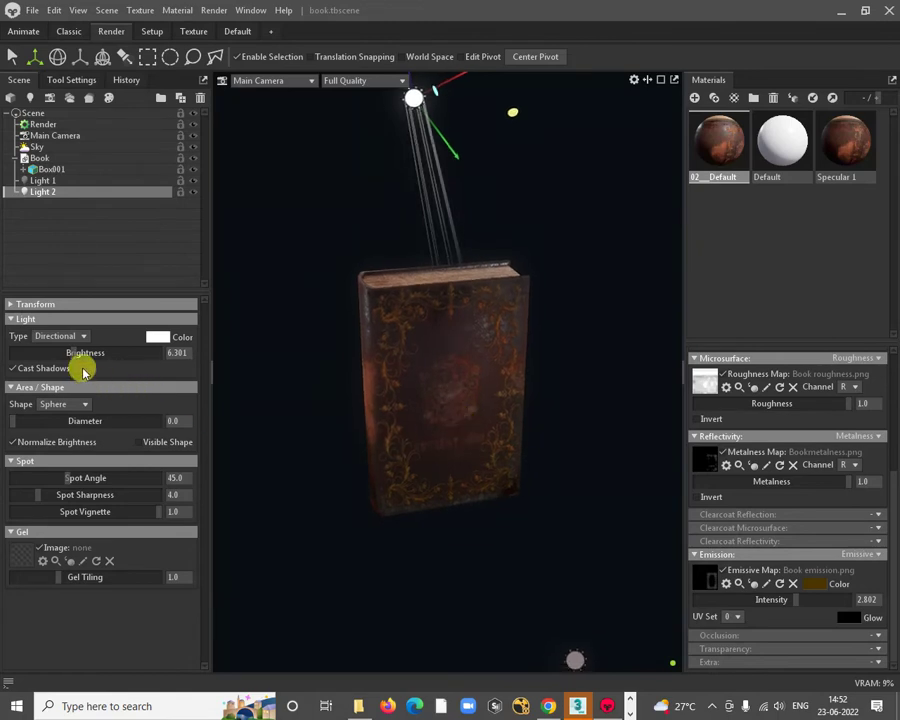
pyautogui.moveTo(65, 349)
pyautogui.mouseDown()
pyautogui.moveTo(88, 347)
pyautogui.moveTo(70, 351)
pyautogui.mouseUp()
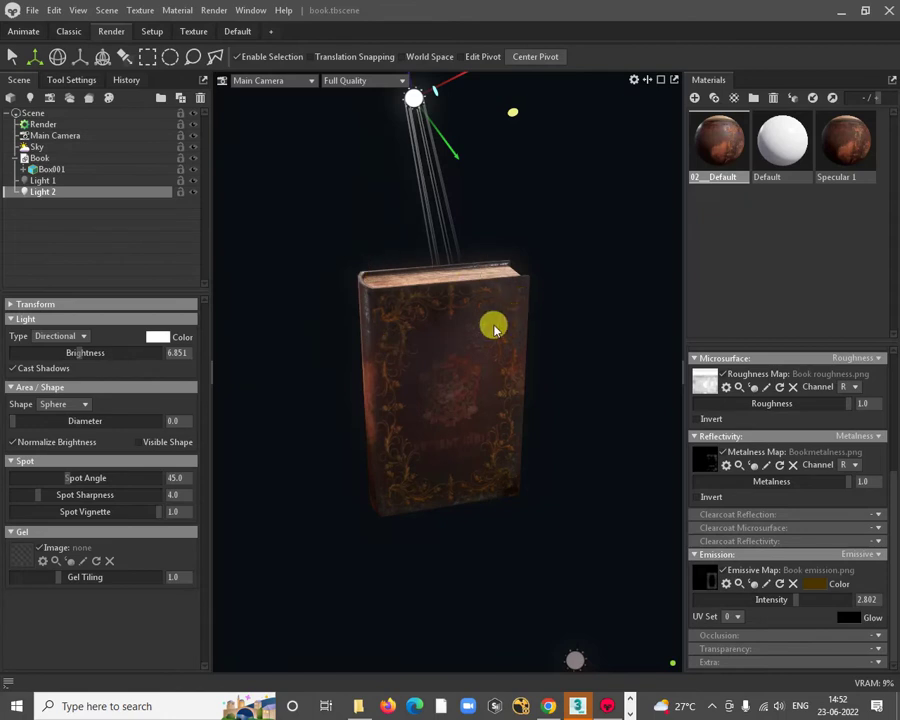
pyautogui.click(540, 268)
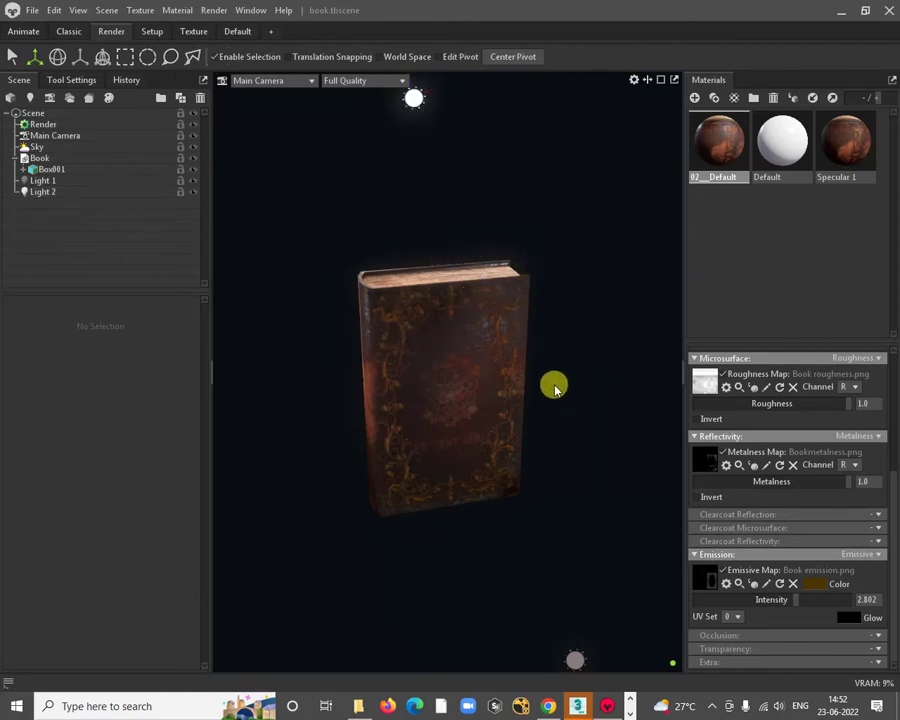
# Step: Set the brightness of the dark red directional light beside the book to 7.356
pyautogui.moveTo(555, 388); pyautogui.dragTo(463, 370)
pyautogui.click(232, 459)
pyautogui.moveTo(235, 455); pyautogui.dragTo(340, 456)
pyautogui.press('e')
pyautogui.click(355, 469)
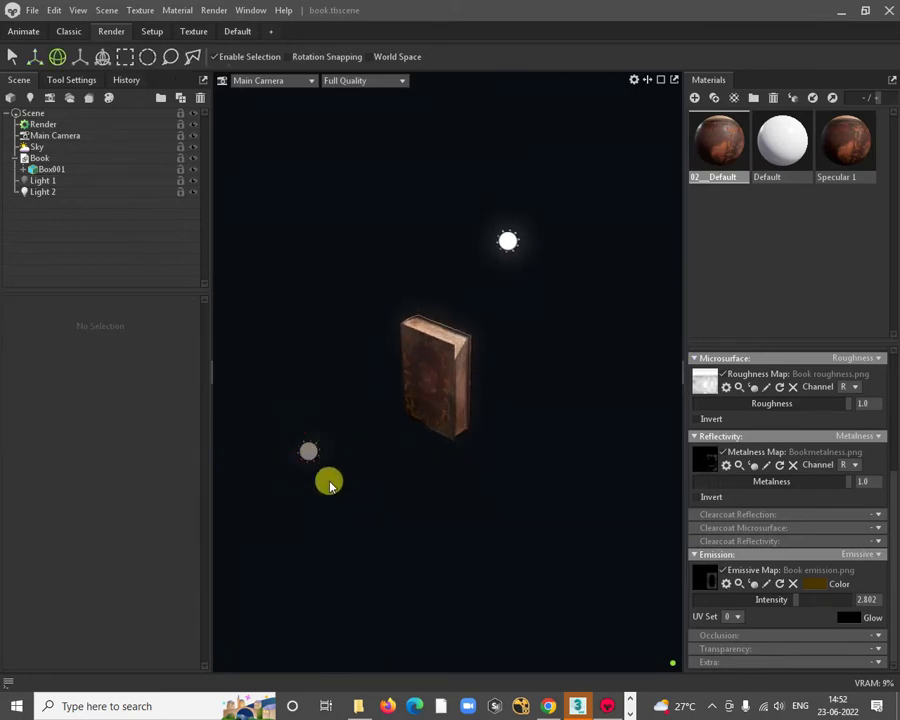
pyautogui.click(310, 455)
pyautogui.moveTo(336, 495); pyautogui.dragTo(510, 467)
pyautogui.press('w')
pyautogui.scroll(1, 535, 447)
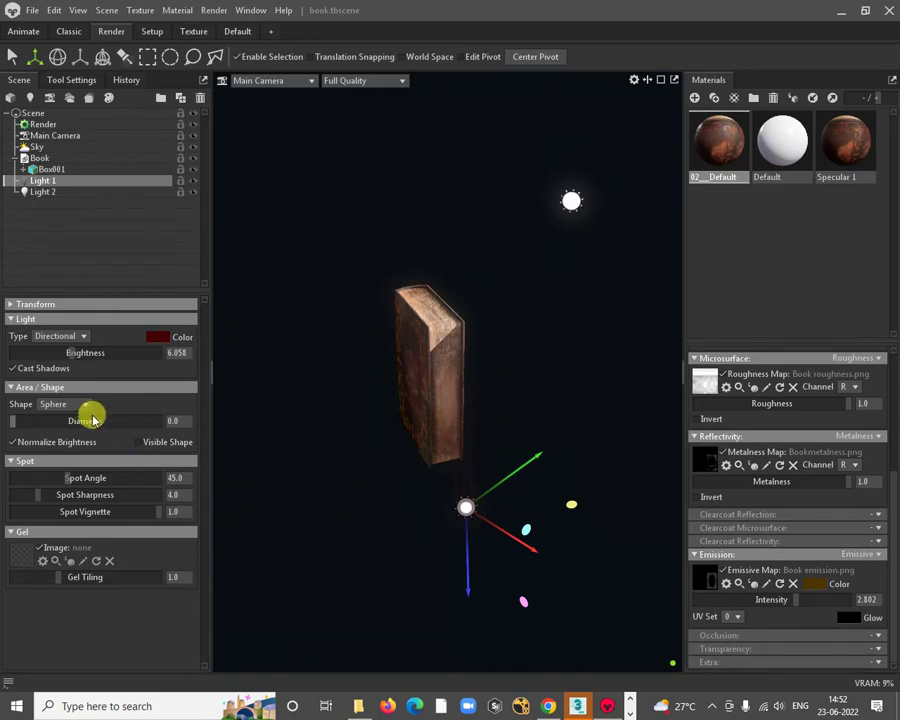
pyautogui.moveTo(70, 362); pyautogui.dragTo(77, 353)
# Step: Rotate the dark red directional light so it shines more strongly on the page-edge side of the book
pyautogui.moveTo(350, 460); pyautogui.dragTo(424, 496)
pyautogui.press('e')
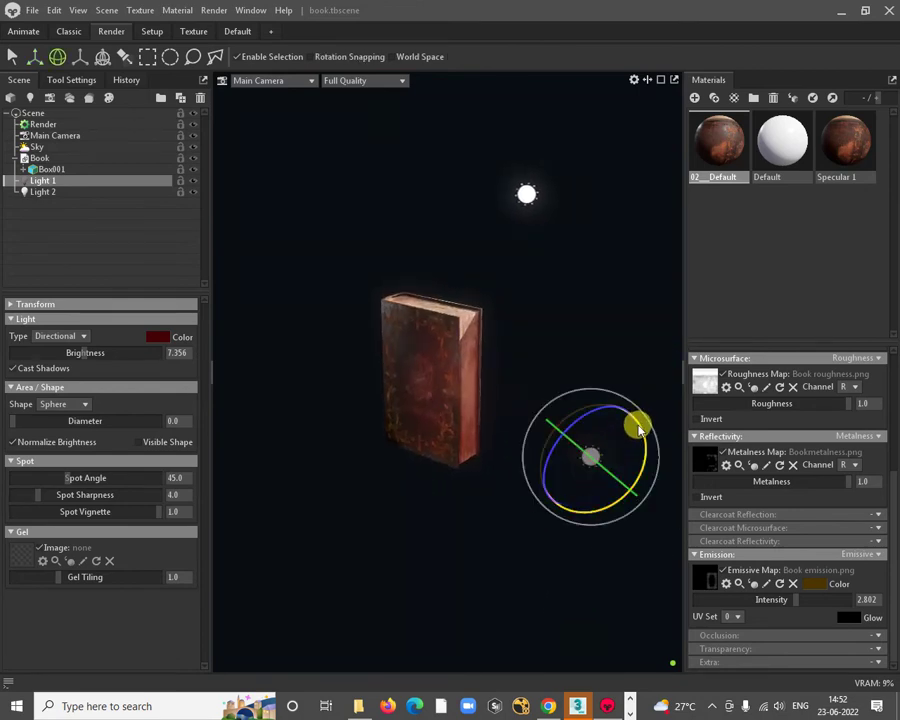
pyautogui.moveTo(637, 428); pyautogui.dragTo(565, 428)
pyautogui.moveTo(620, 520); pyautogui.dragTo(635, 542)
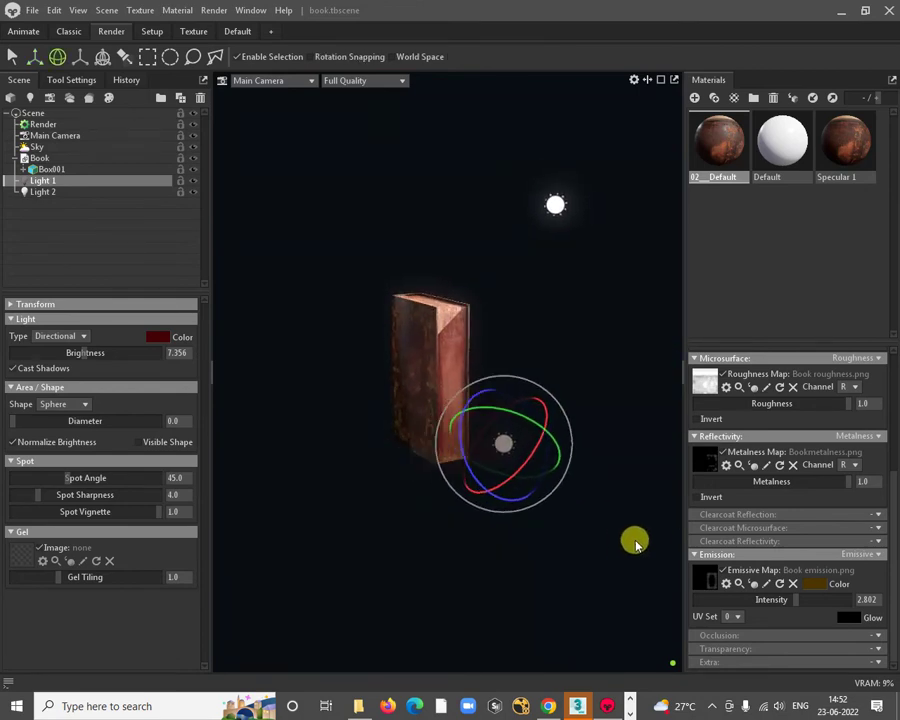
# Step: Change the color of the dark red directional light to neutral grey 4d4d4d
pyautogui.click(157, 343)
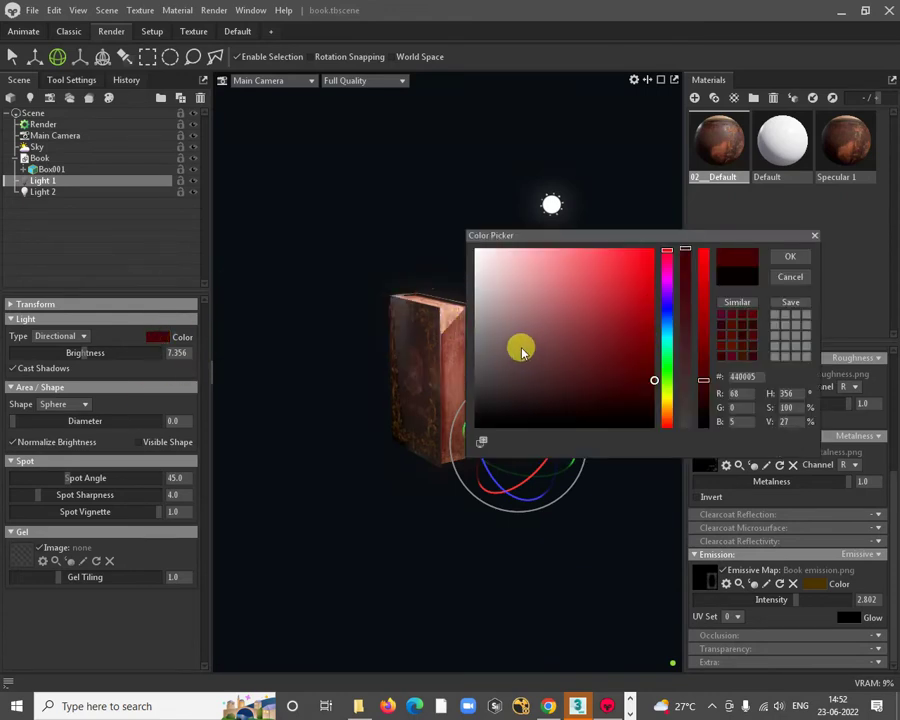
pyautogui.moveTo(520, 346)
pyautogui.mouseDown()
pyautogui.moveTo(426, 268)
pyautogui.moveTo(467, 380)
pyautogui.moveTo(463, 362)
pyautogui.mouseUp()
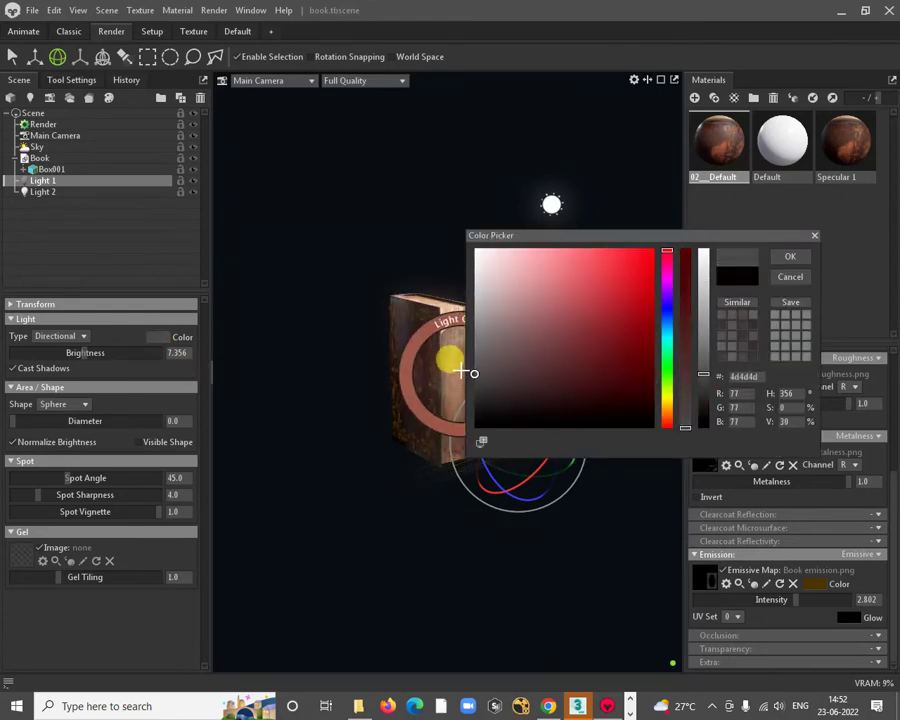
pyautogui.click(789, 262)
pyautogui.moveTo(585, 490); pyautogui.dragTo(466, 257)
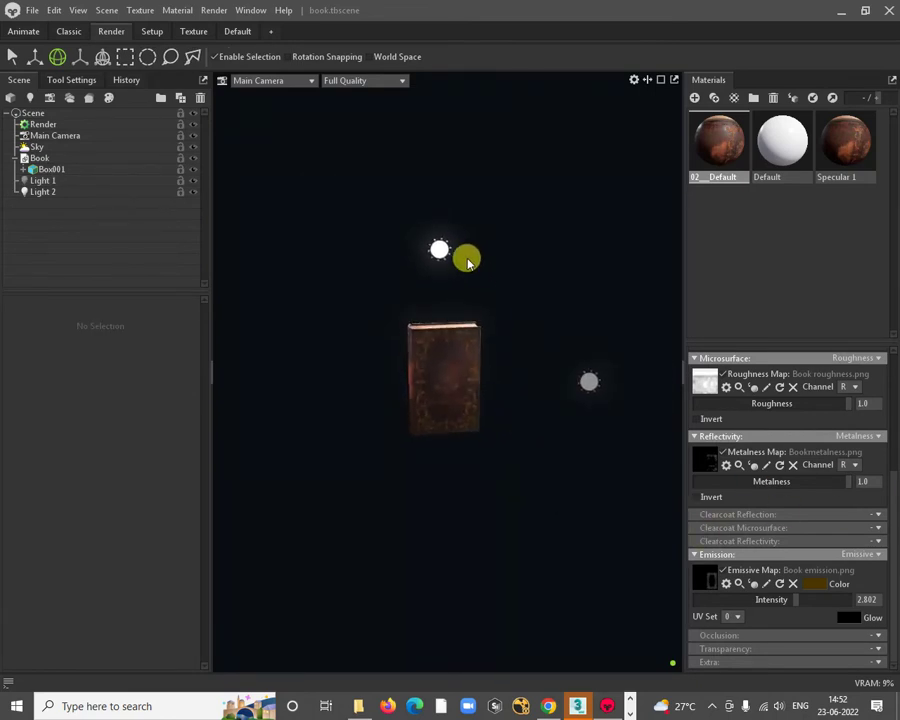
pyautogui.click(441, 256)
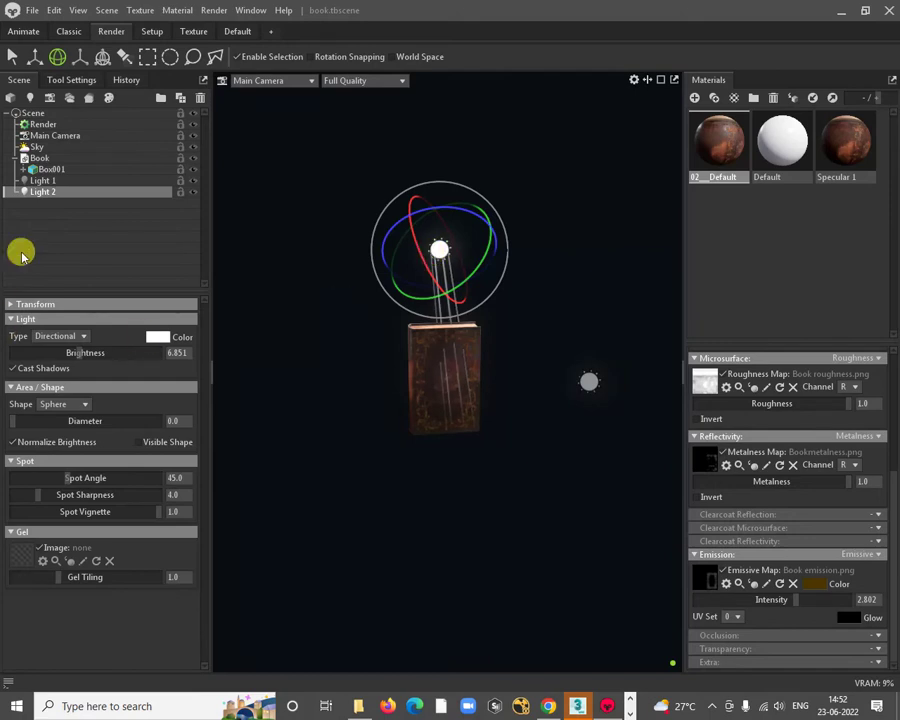
pyautogui.click(23, 182)
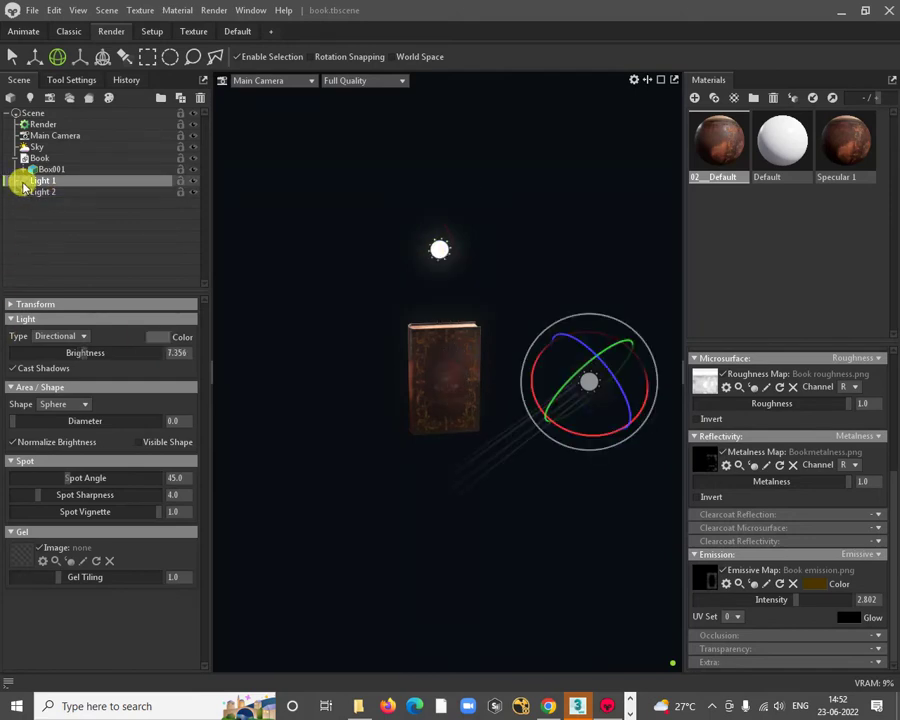
pyautogui.click(47, 193)
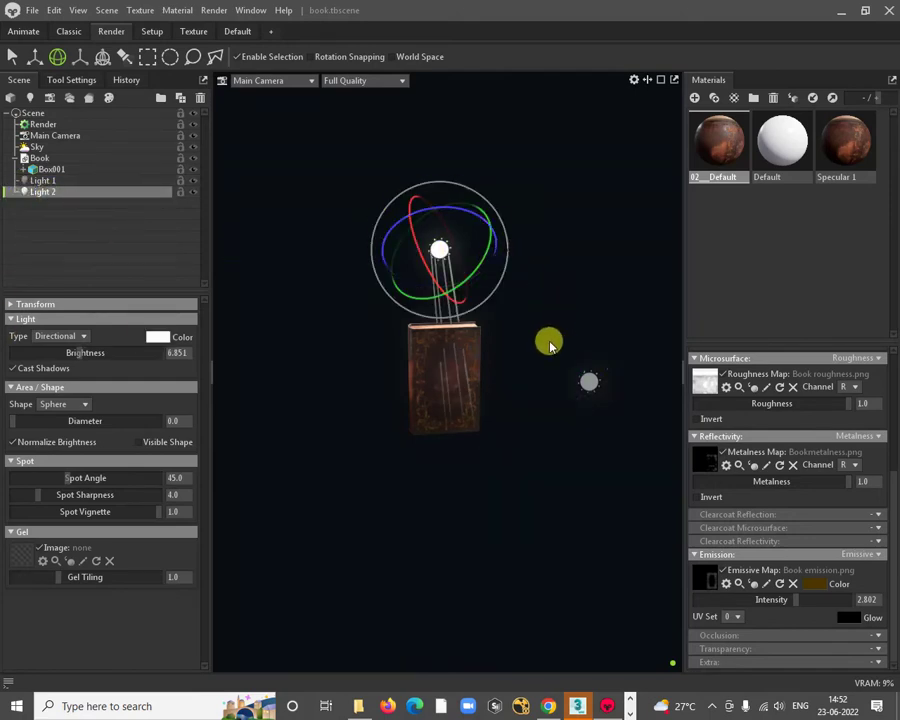
pyautogui.moveTo(549, 345); pyautogui.dragTo(463, 441)
# Step: Add an omni light to the scene and move it away from the book to a spot in front of its cover
pyautogui.rightClick(66, 224)
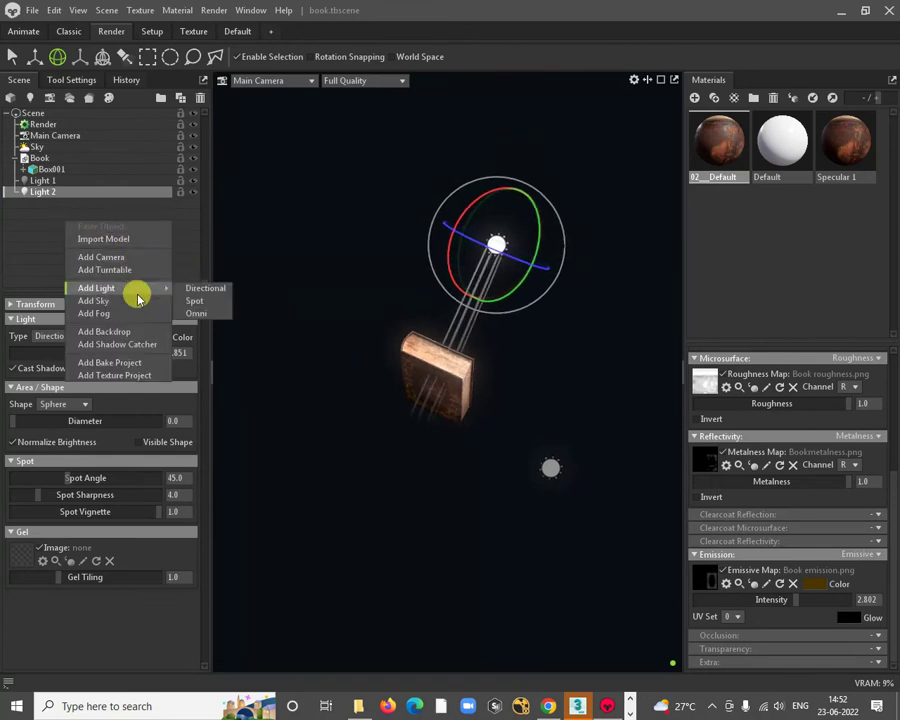
pyautogui.moveTo(136, 293)
pyautogui.click(197, 314)
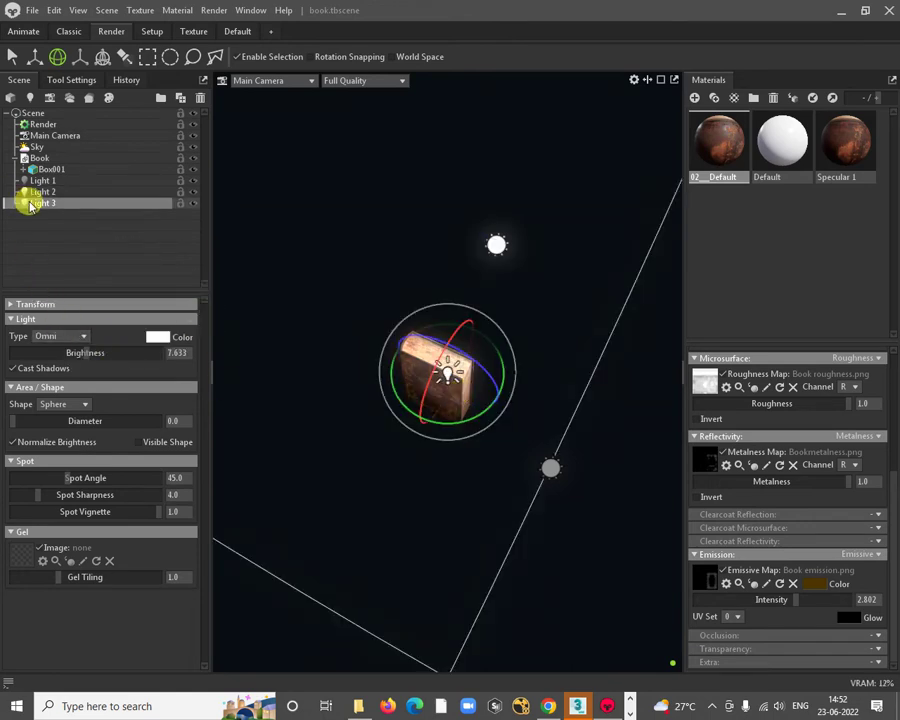
pyautogui.click(36, 57)
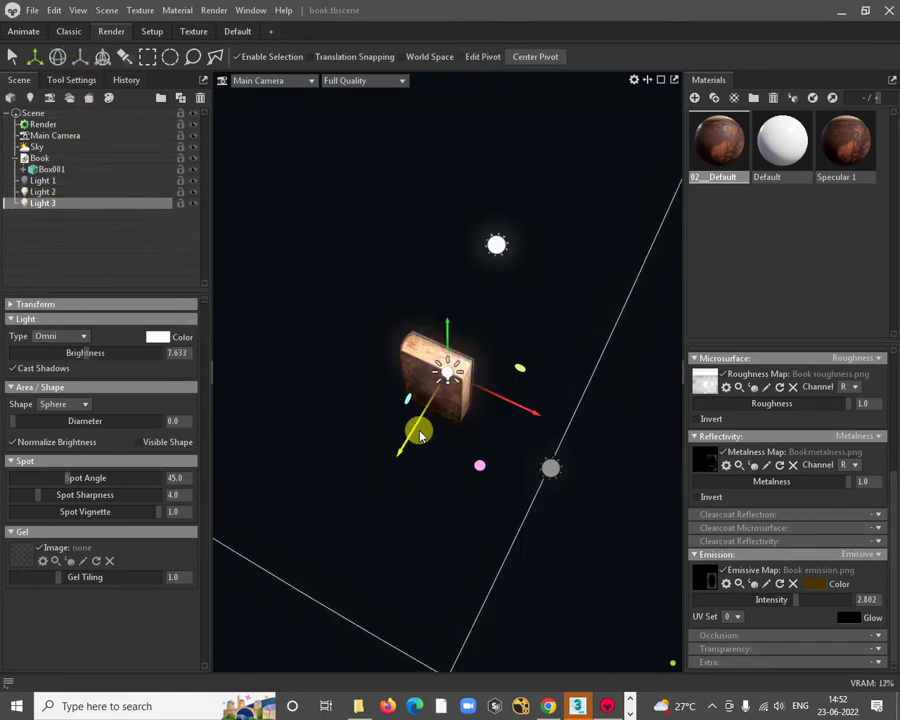
pyautogui.moveTo(420, 435); pyautogui.dragTo(448, 532)
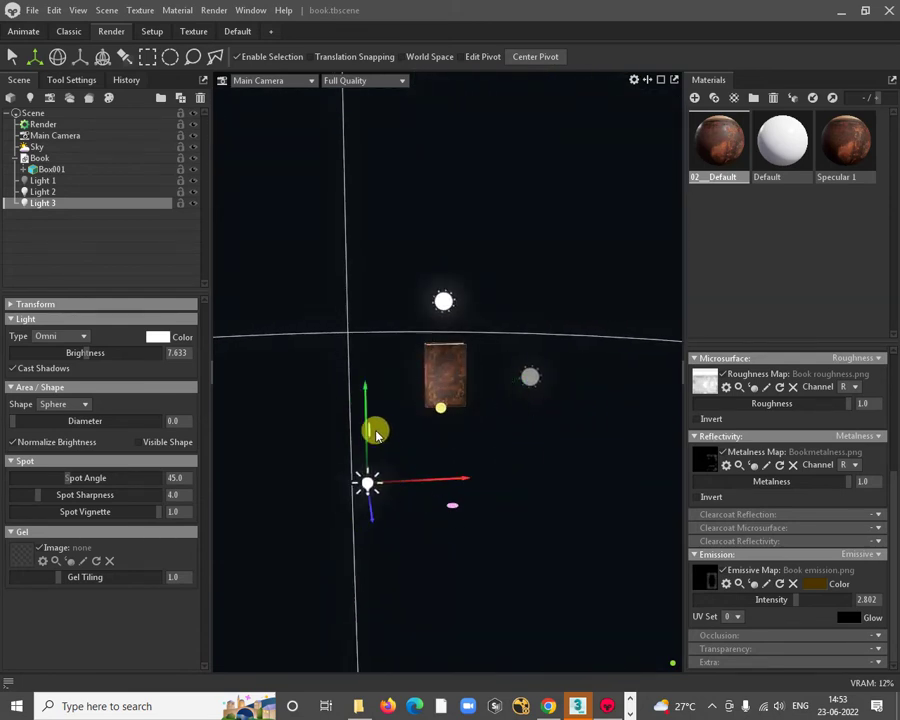
pyautogui.moveTo(376, 433); pyautogui.dragTo(546, 572)
# Step: Rotate the white directional light above the book around its red axis to change the angle of its beams
pyautogui.moveTo(333, 155); pyautogui.dragTo(391, 162)
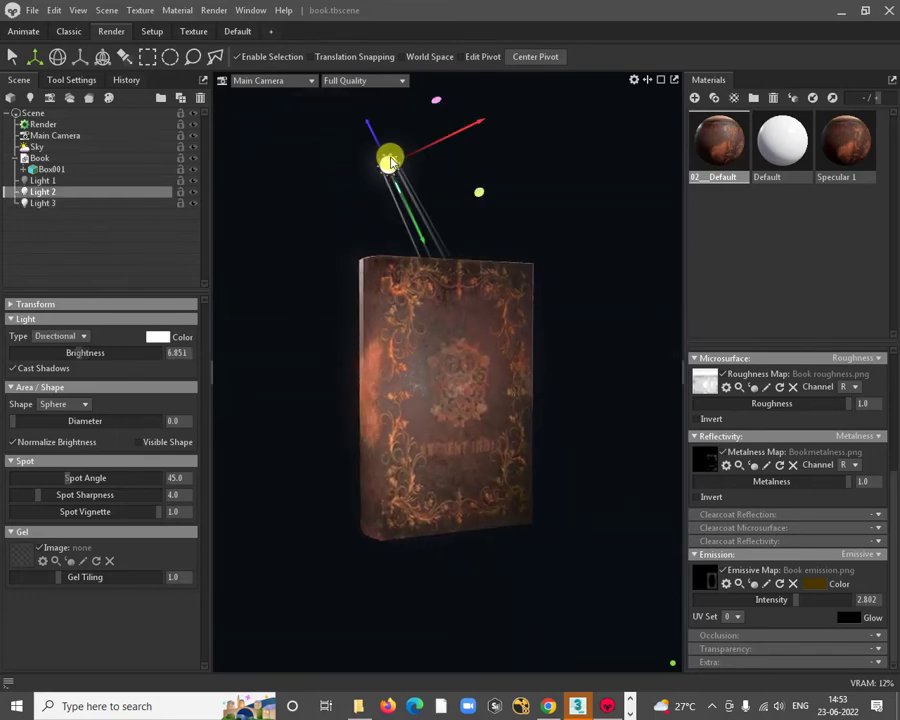
pyautogui.press('e')
pyautogui.click(378, 152)
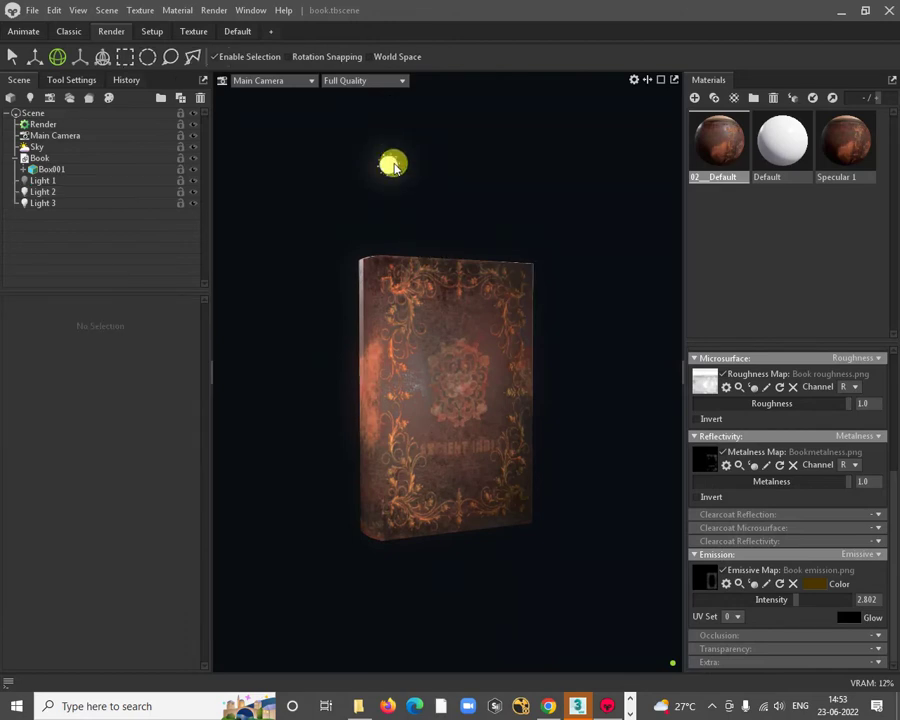
pyautogui.click(393, 165)
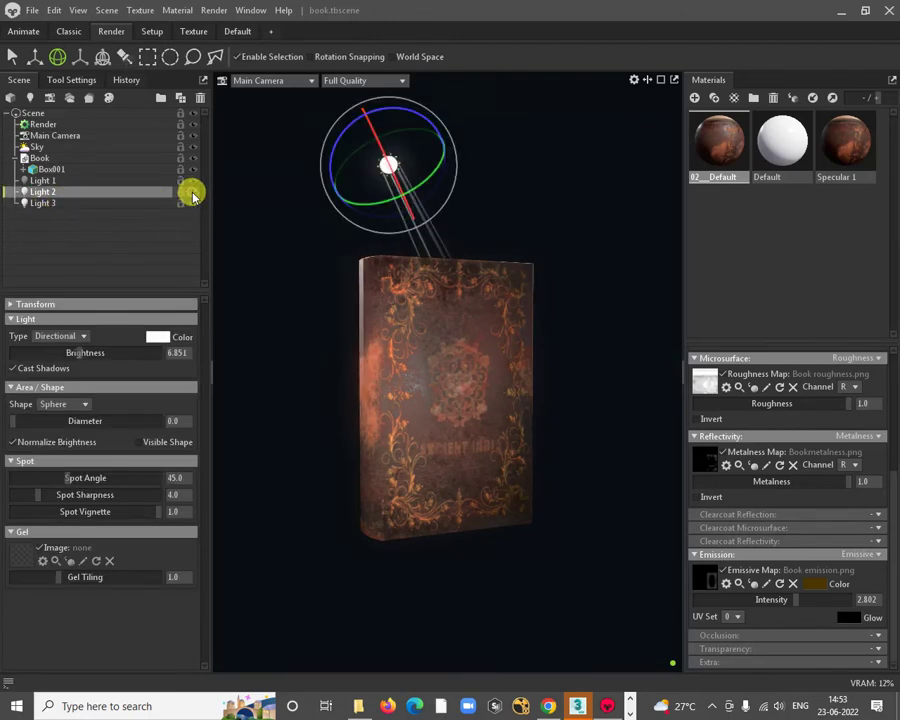
pyautogui.moveTo(292, 217)
pyautogui.mouseDown()
pyautogui.moveTo(396, 251)
pyautogui.moveTo(466, 350)
pyautogui.mouseUp()
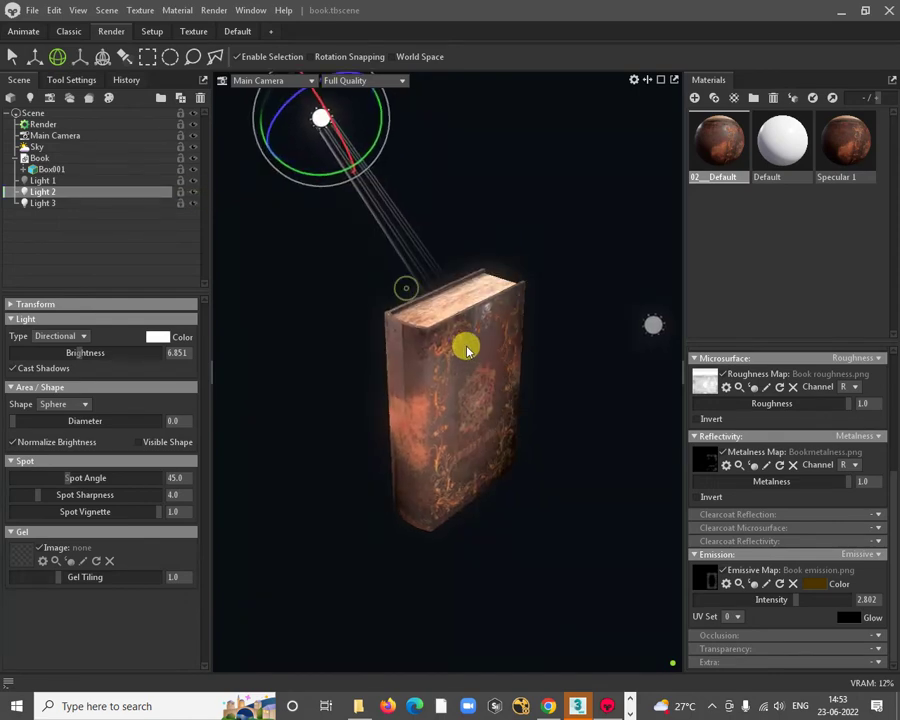
pyautogui.moveTo(343, 148); pyautogui.dragTo(325, 119)
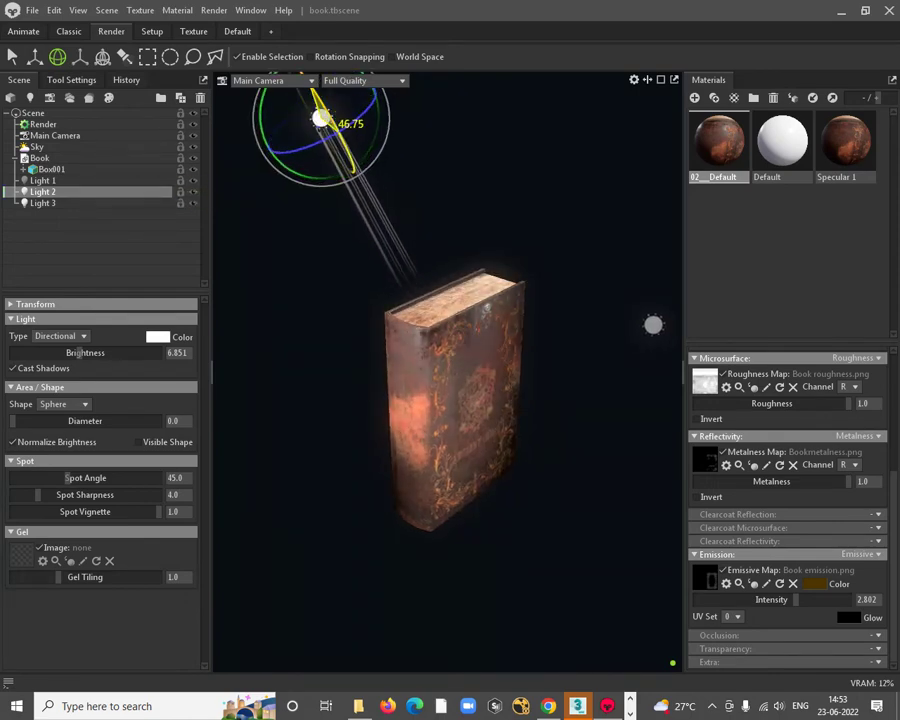
pyautogui.moveTo(472, 308); pyautogui.dragTo(510, 474)
pyautogui.click(546, 526)
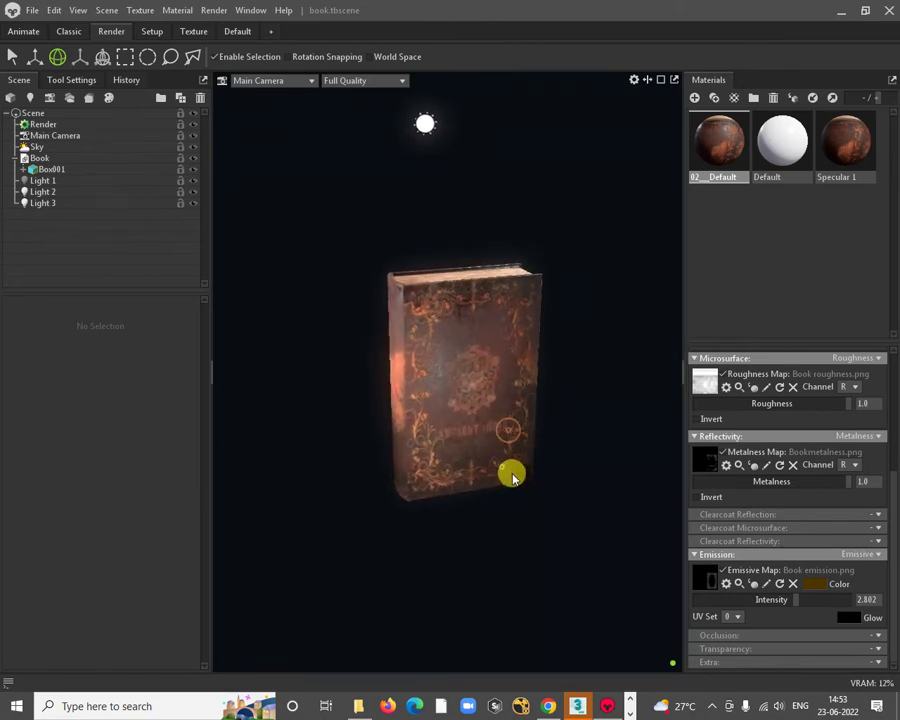
# Step: Add a turntable to the scene and make the Book model its child
pyautogui.rightClick(42, 235)
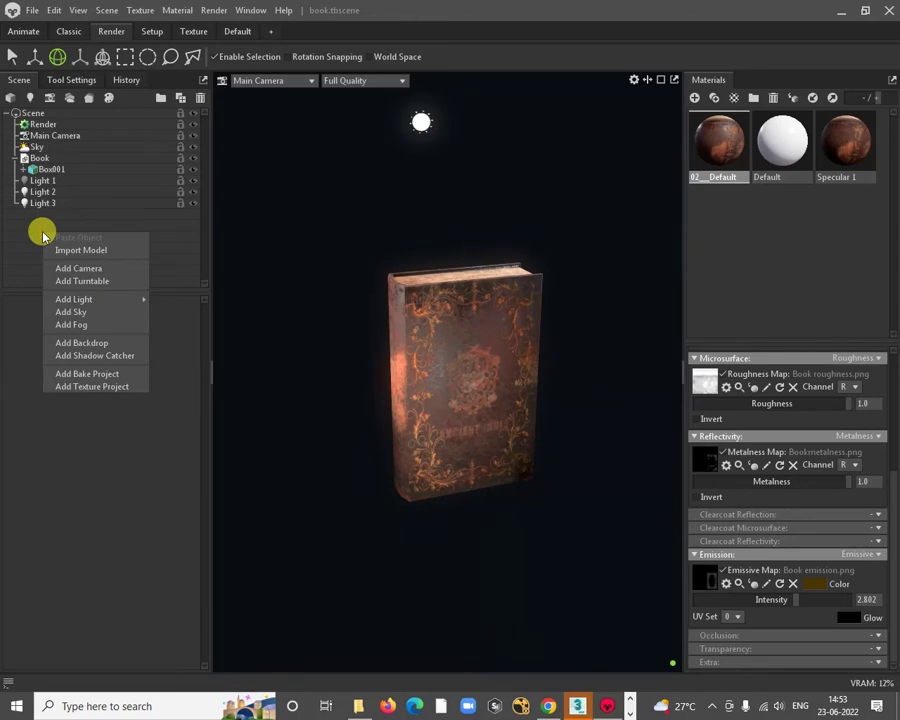
pyautogui.click(85, 281)
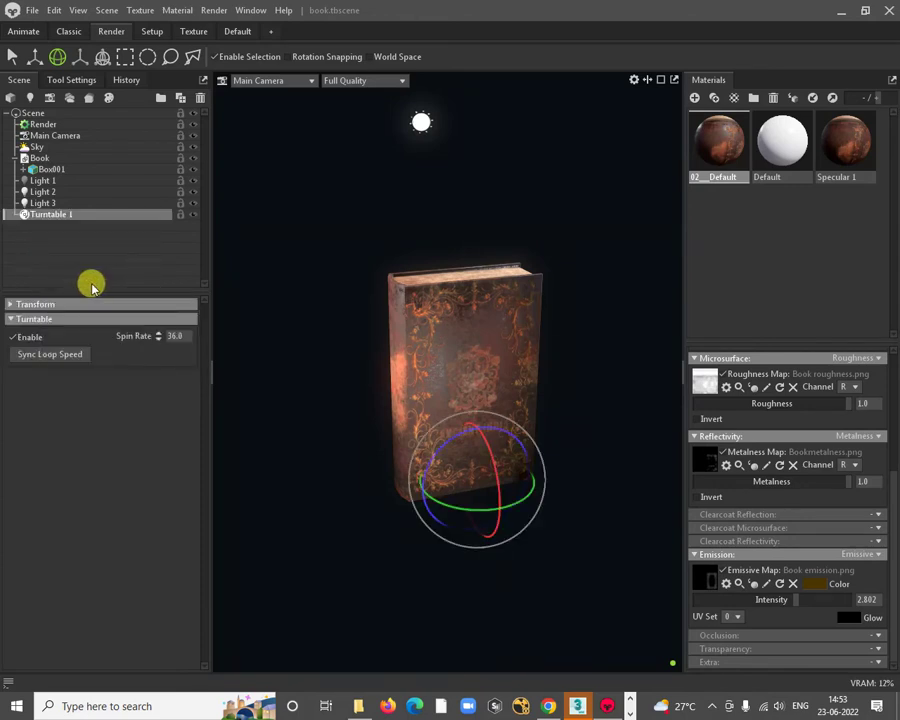
pyautogui.click(34, 158)
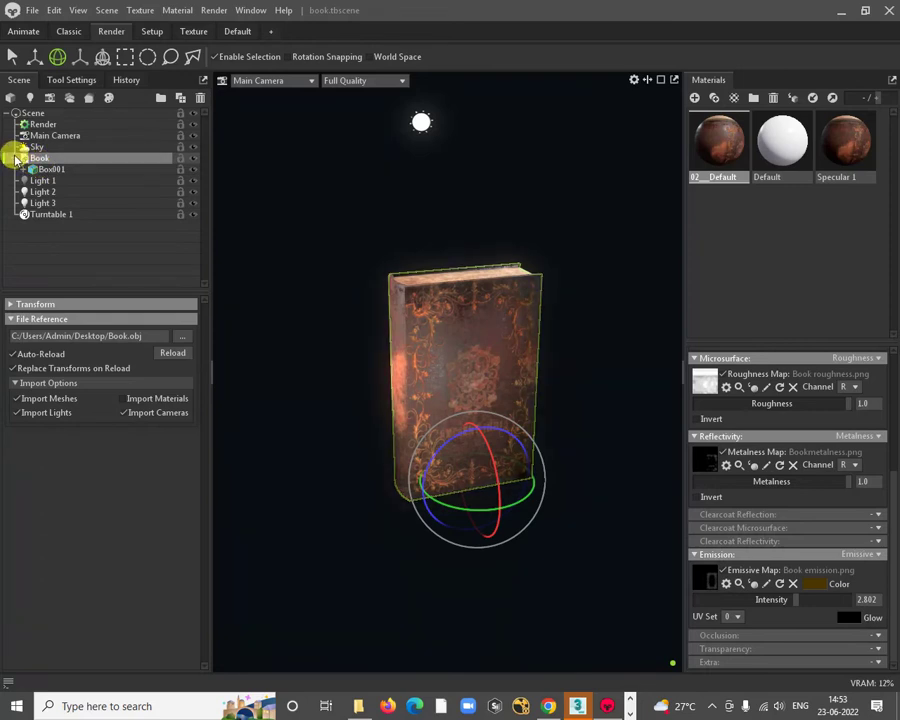
pyautogui.click(16, 158)
pyautogui.moveTo(45, 208); pyautogui.dragTo(48, 205)
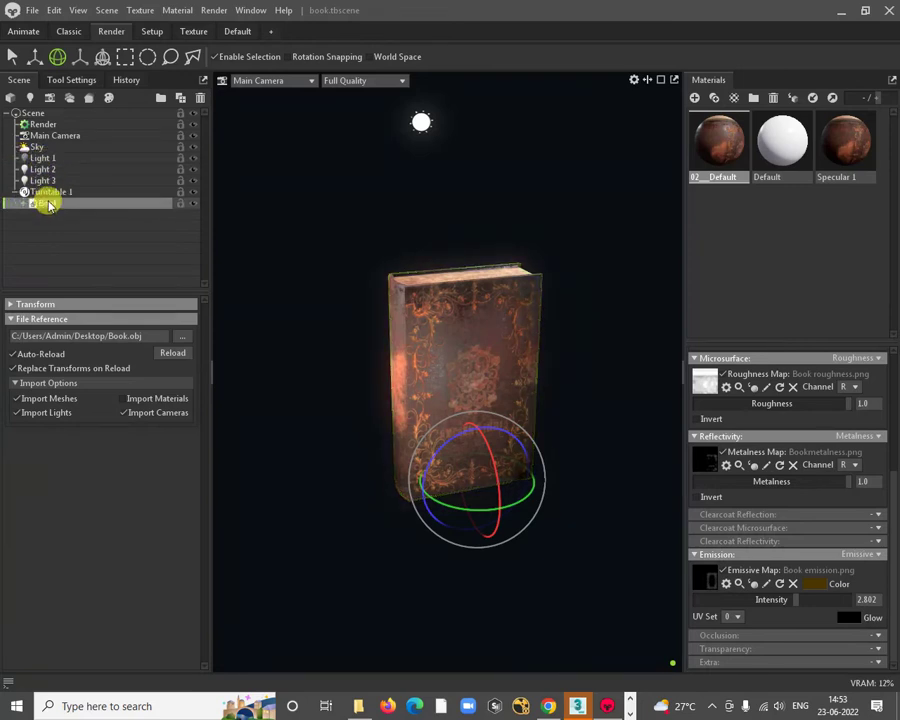
pyautogui.click(48, 193)
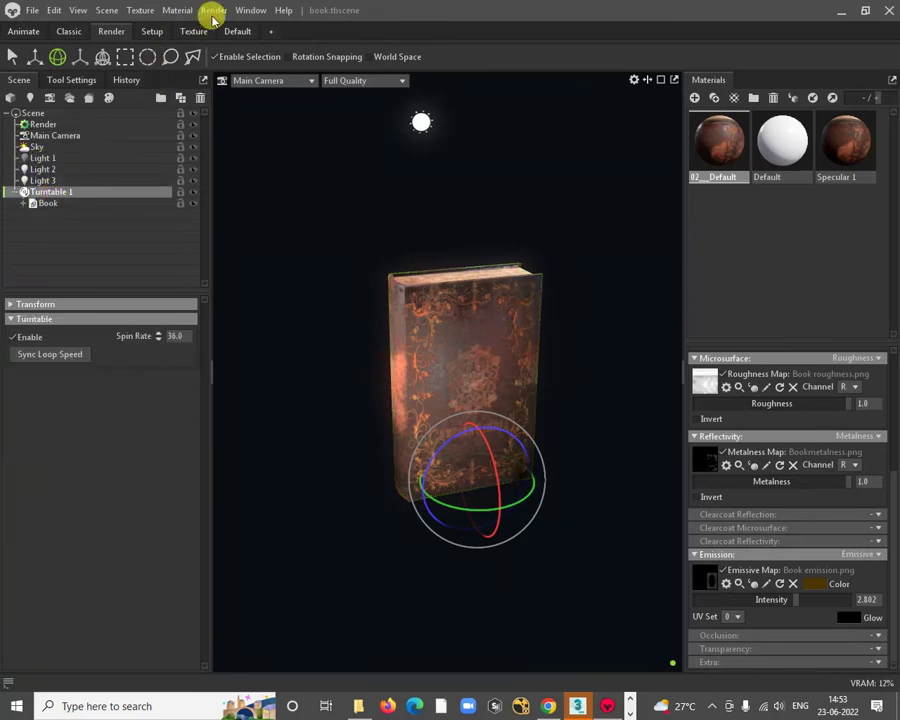
# Step: Show the Timeline and place it below the book, clear of the model
pyautogui.click(255, 10)
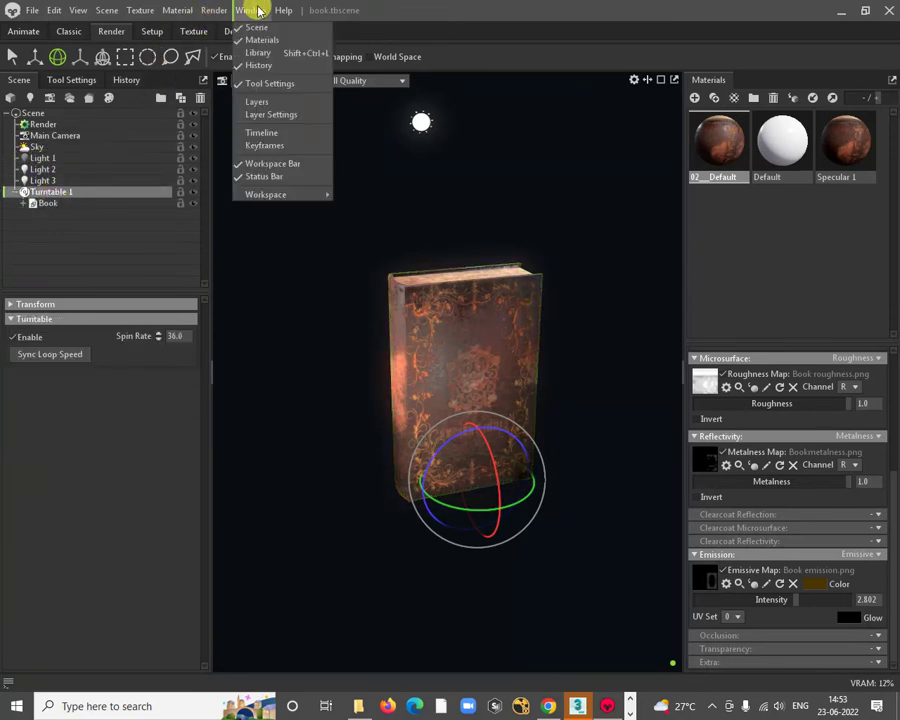
pyautogui.click(262, 133)
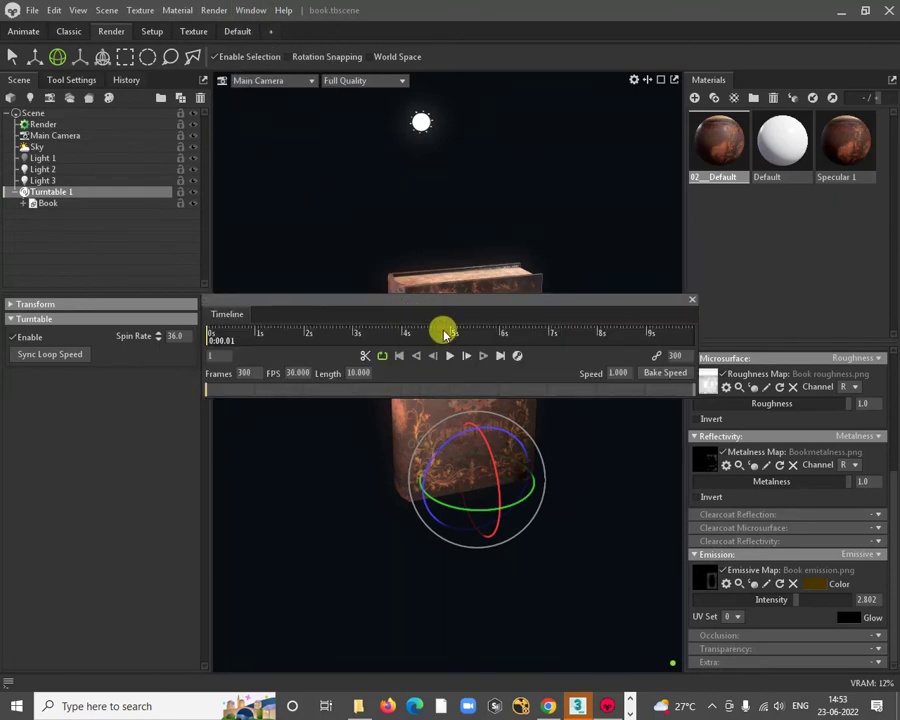
pyautogui.moveTo(445, 333); pyautogui.dragTo(432, 600)
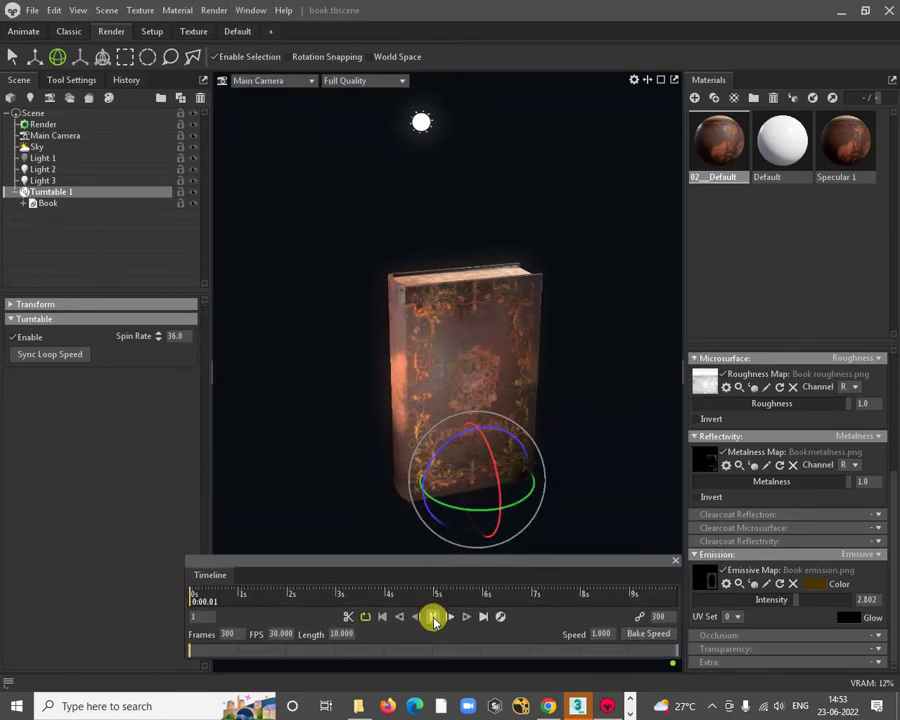
# Step: Play the turntable animation to check how the book spins, and return the playhead to the start
pyautogui.click(433, 617)
pyautogui.click(620, 398)
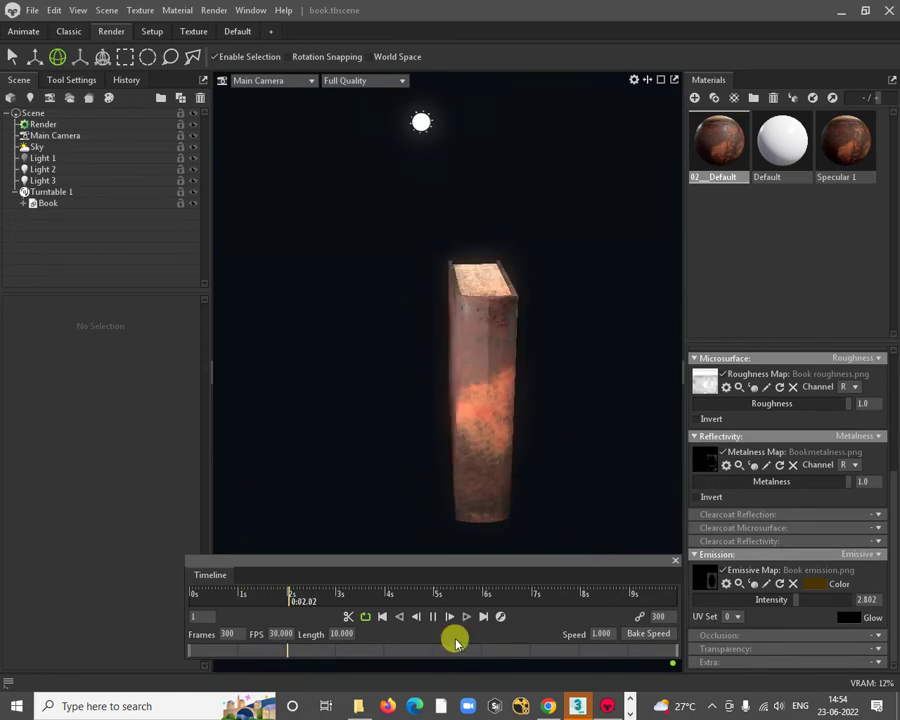
pyautogui.click(432, 616)
pyautogui.moveTo(228, 592); pyautogui.dragTo(100, 545)
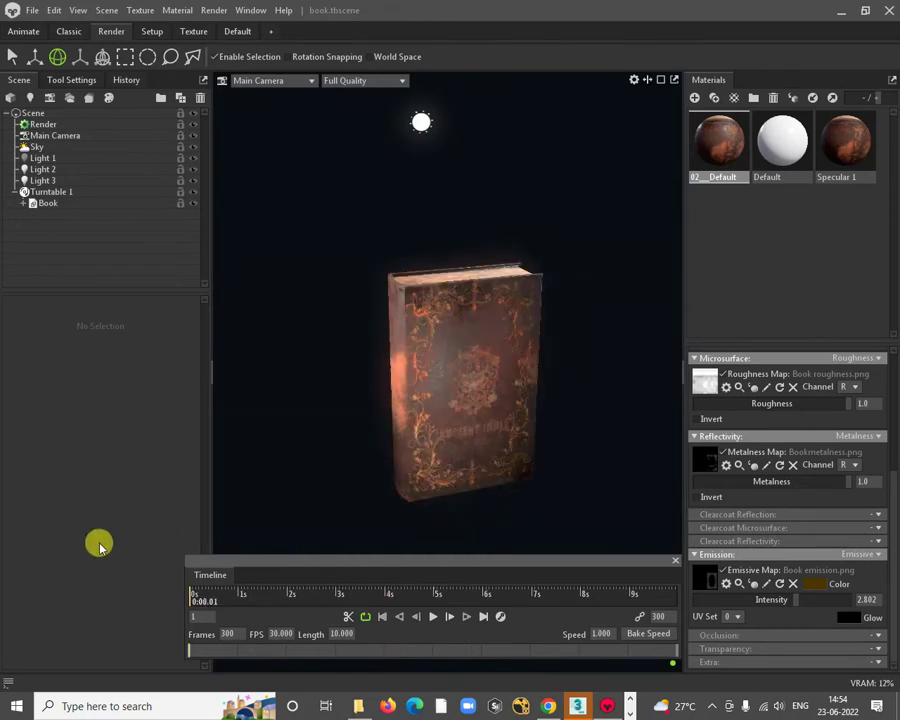
# Step: Make Light 1, Light 2 and Light 3 children of Turntable 1, and collapse its hierarchy
pyautogui.click(40, 158)
pyautogui.keyDown('ctrl'); pyautogui.click(42, 171); pyautogui.keyUp('ctrl')
pyautogui.keyDown('ctrl'); pyautogui.click(46, 181); pyautogui.keyUp('ctrl')
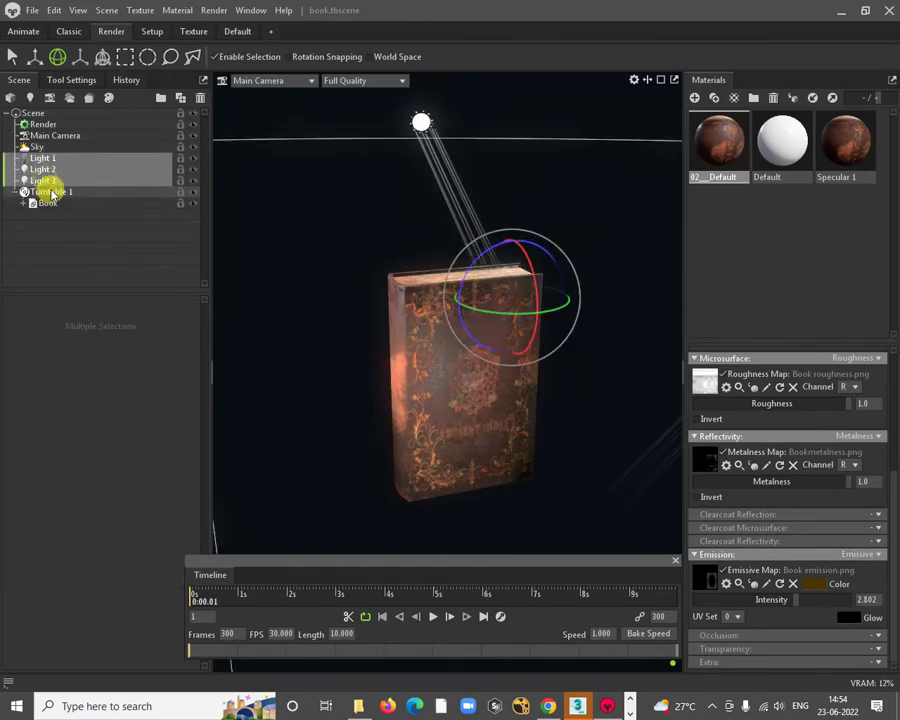
pyautogui.moveTo(49, 199); pyautogui.dragTo(52, 197)
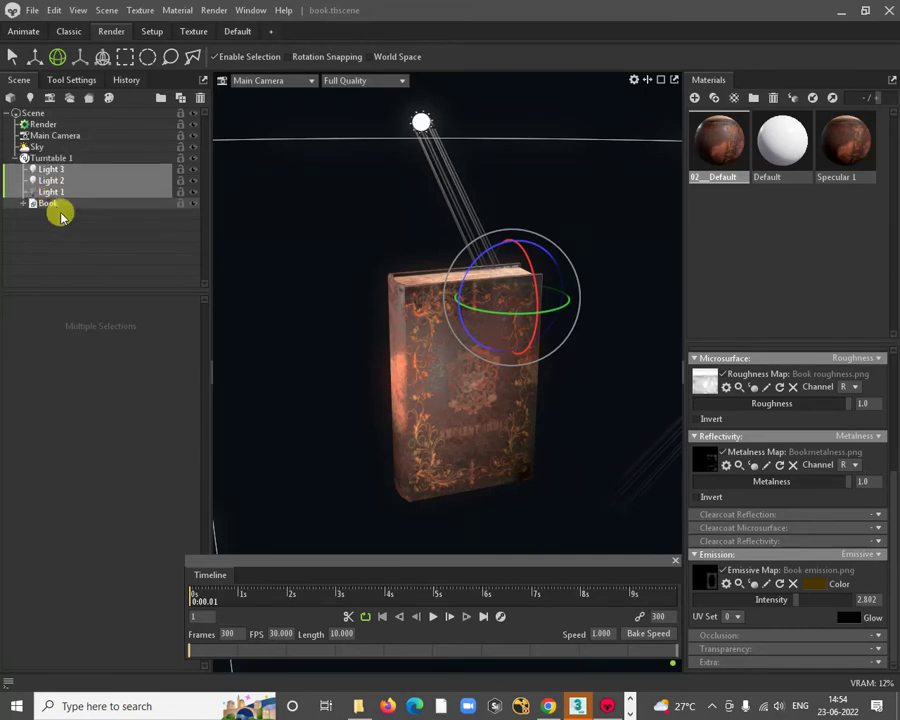
pyautogui.click(17, 158)
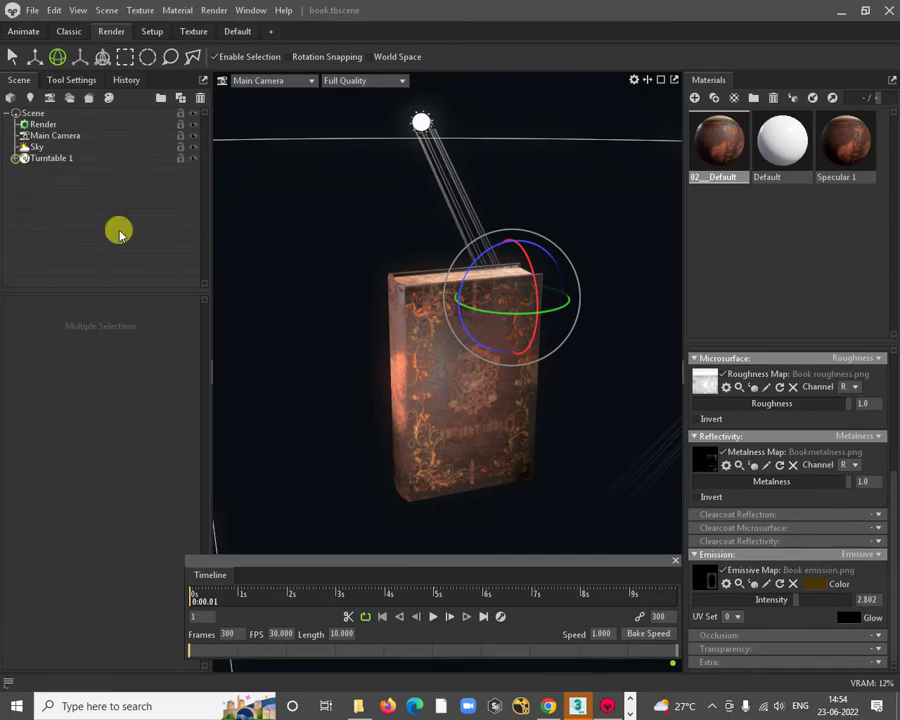
# Step: Play the turntable animation with the lights spinning along with the book, and stop it near the end
pyautogui.click(433, 616)
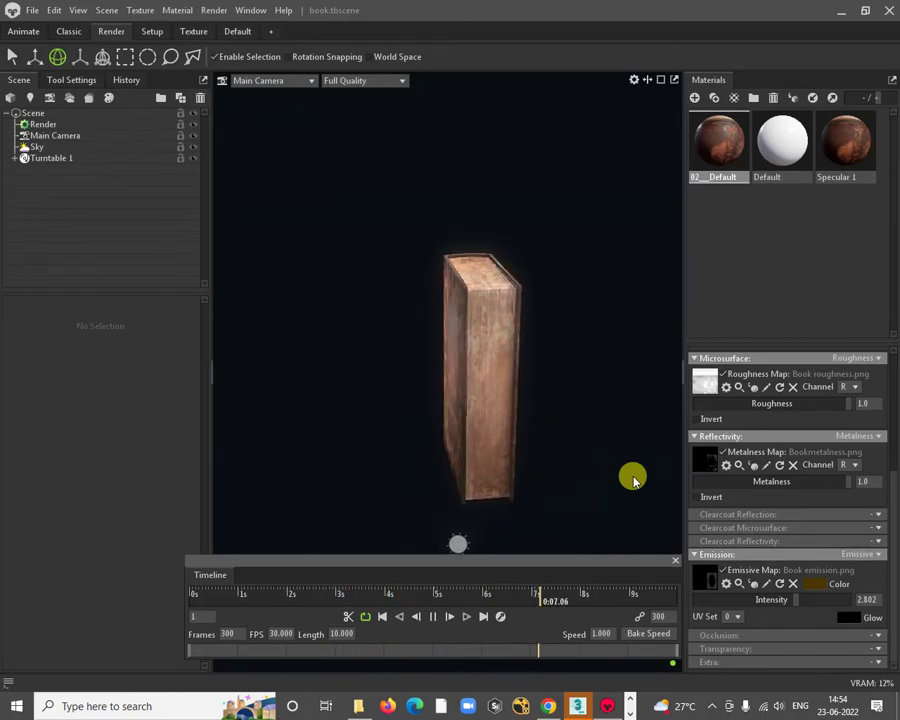
pyautogui.click(434, 616)
pyautogui.moveTo(517, 400); pyautogui.dragTo(443, 316)
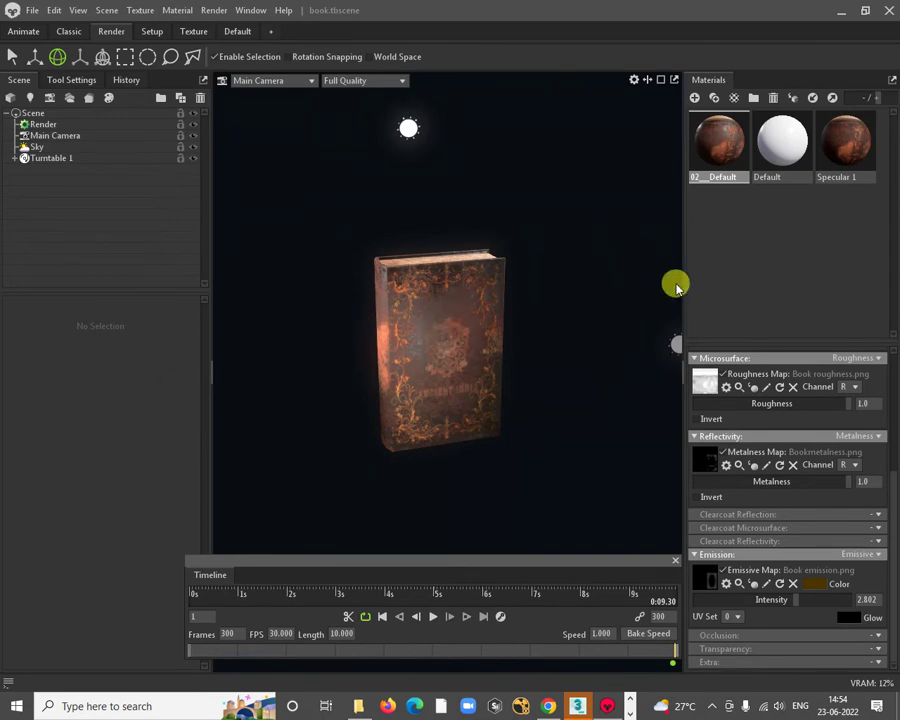
# Step: Try auto-keyframing the Main Camera with a low view at about 2 s and a raised front view at the start
pyautogui.click(44, 134)
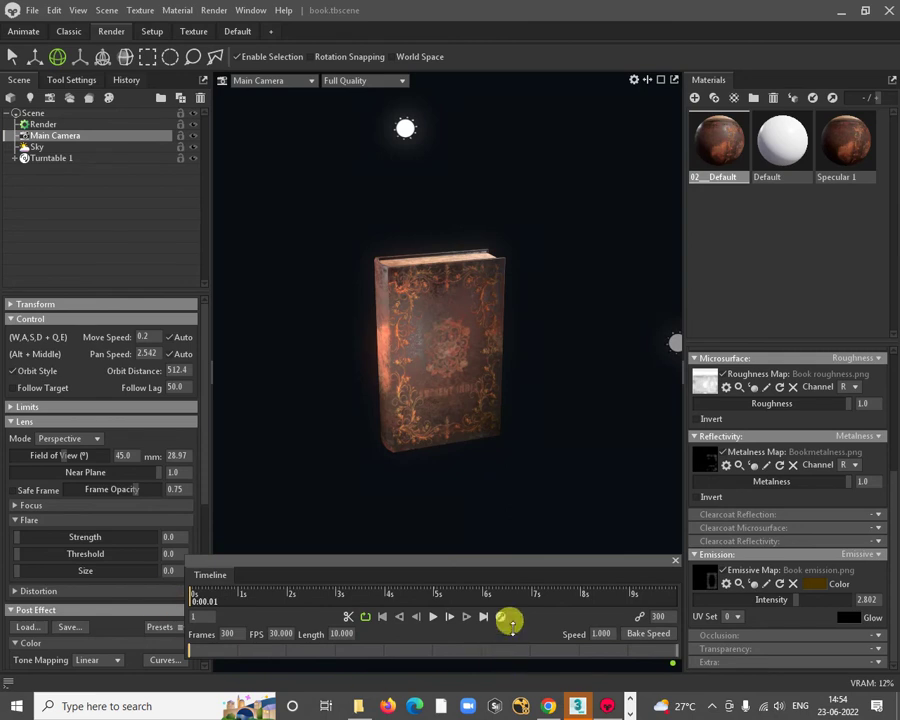
pyautogui.click(500, 616)
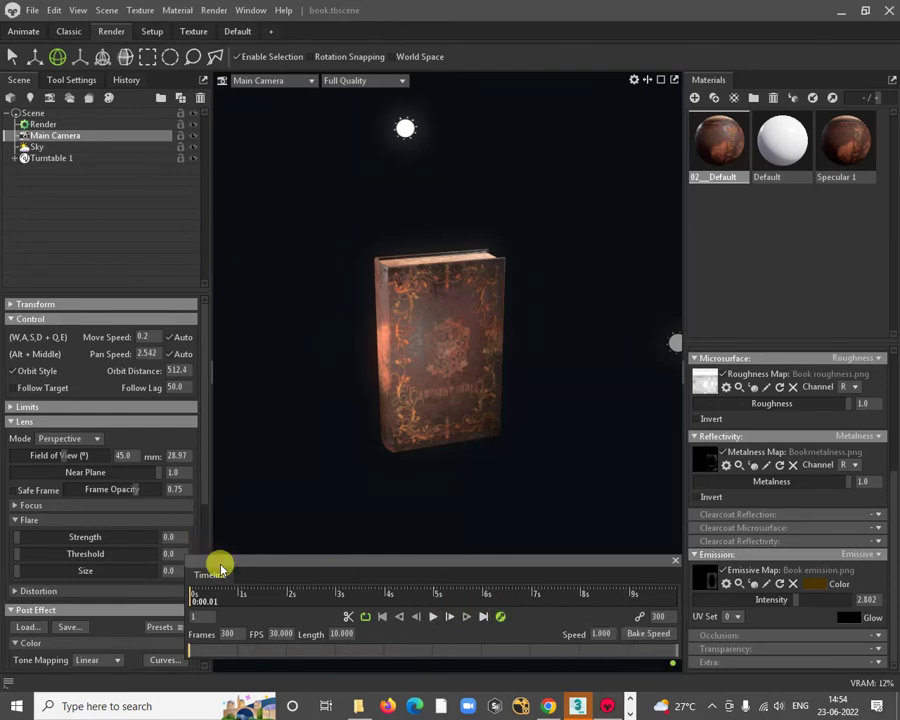
pyautogui.moveTo(213, 596); pyautogui.dragTo(287, 599)
pyautogui.moveTo(483, 434); pyautogui.dragTo(390, 263)
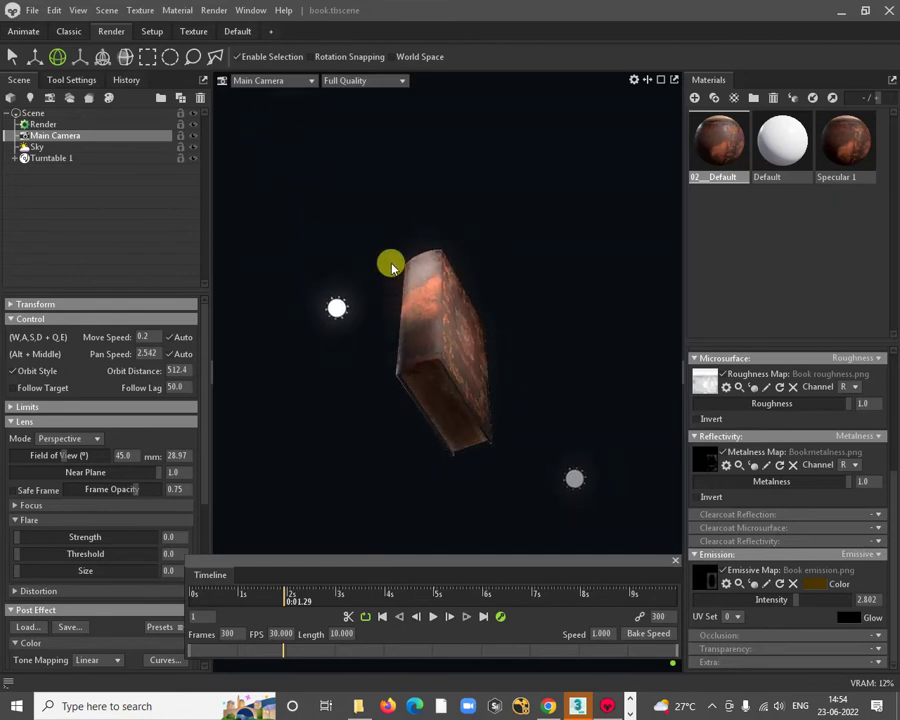
pyautogui.moveTo(291, 592); pyautogui.dragTo(187, 603)
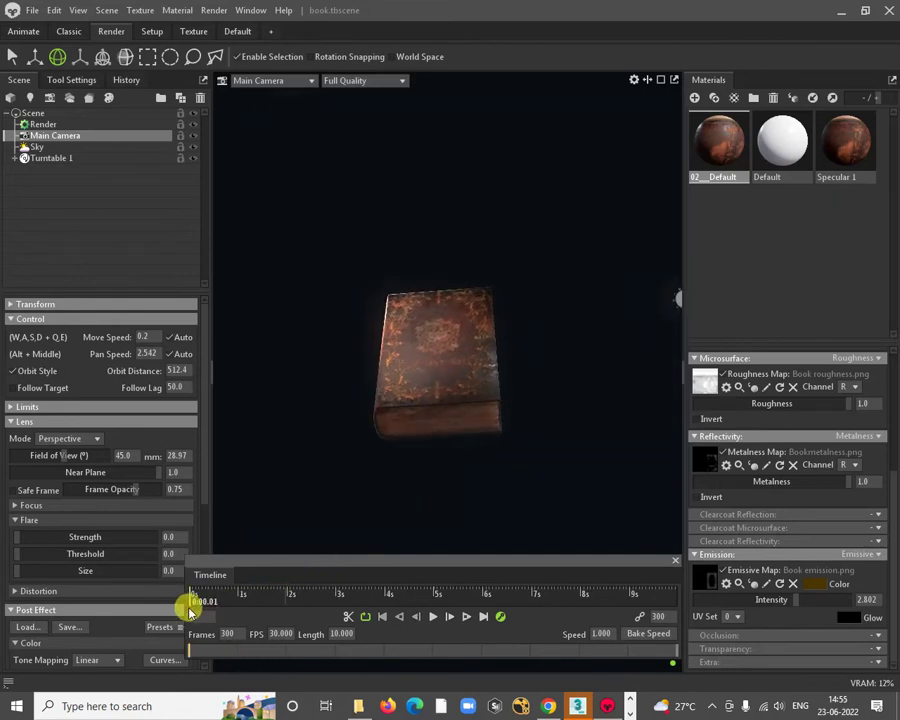
pyautogui.moveTo(426, 466); pyautogui.dragTo(558, 655)
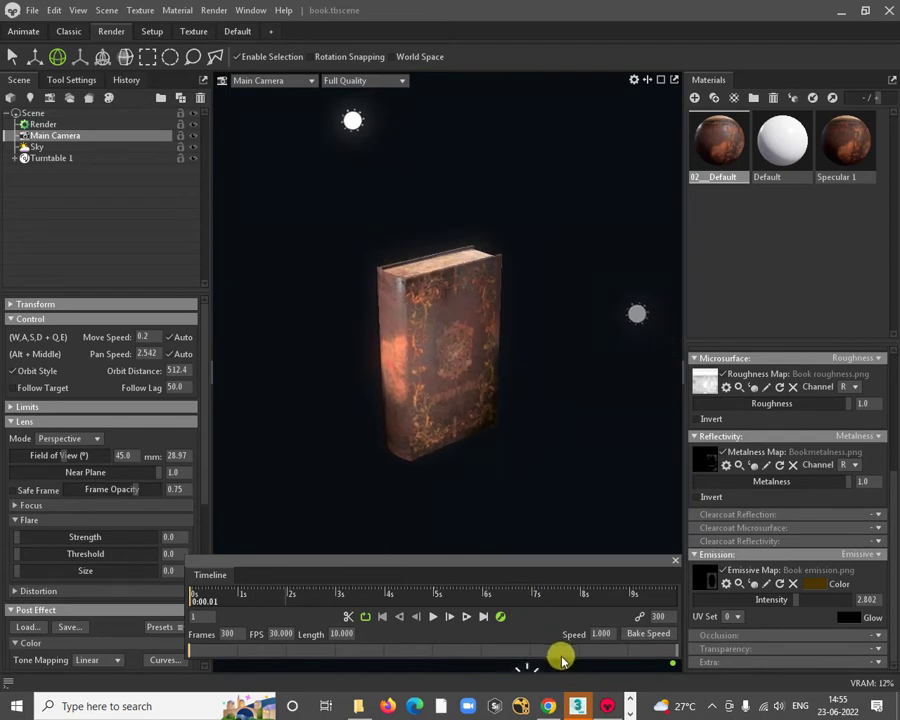
# Step: Try keyframing an upright view of the book at about 6 s and scrub back to preview the camera move
pyautogui.moveTo(205, 598); pyautogui.dragTo(484, 597)
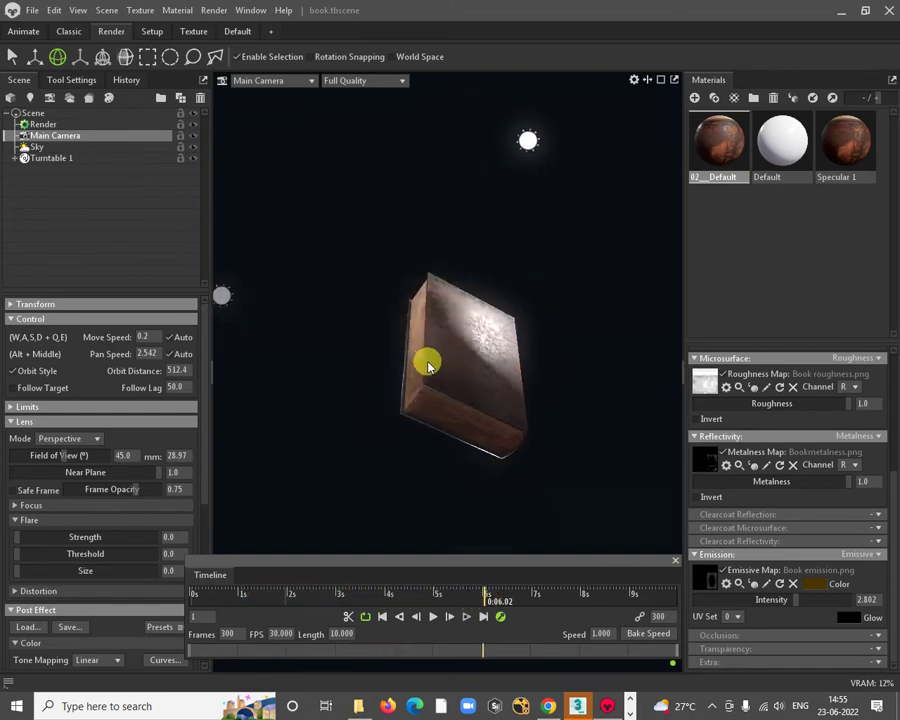
pyautogui.moveTo(426, 362); pyautogui.dragTo(683, 553)
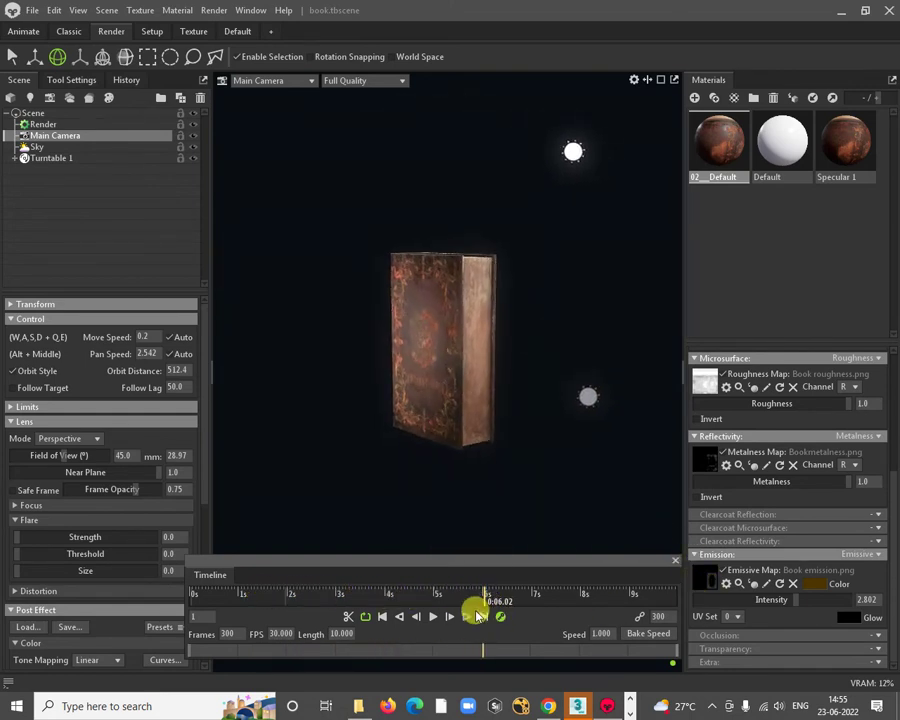
pyautogui.moveTo(474, 600); pyautogui.dragTo(174, 614)
# Step: Undo the camera keyframes and switch auto keyframing off
pyautogui.click(474, 424)
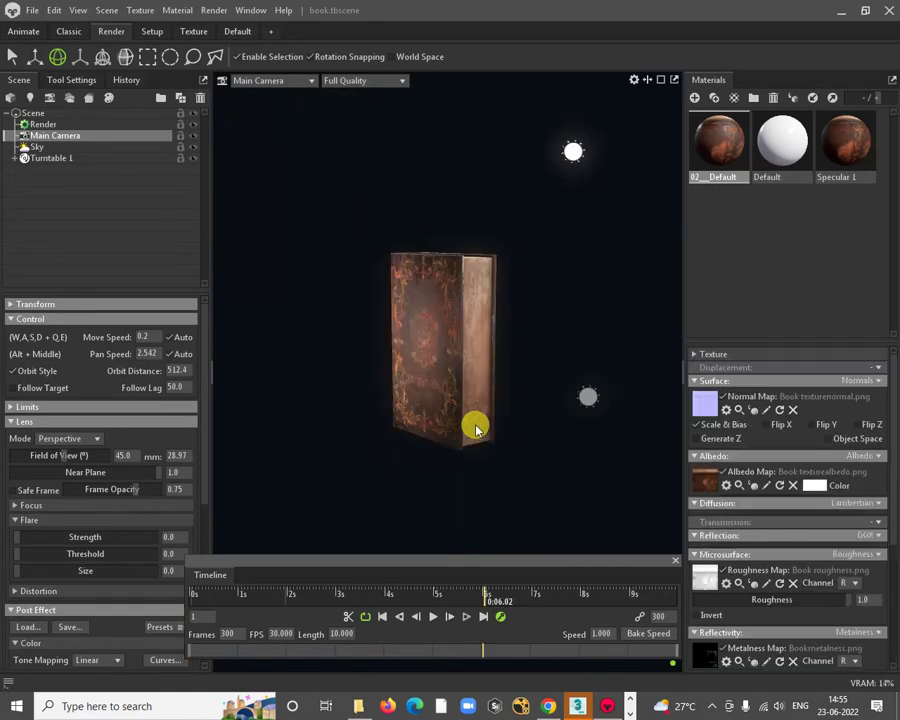
pyautogui.click(502, 616)
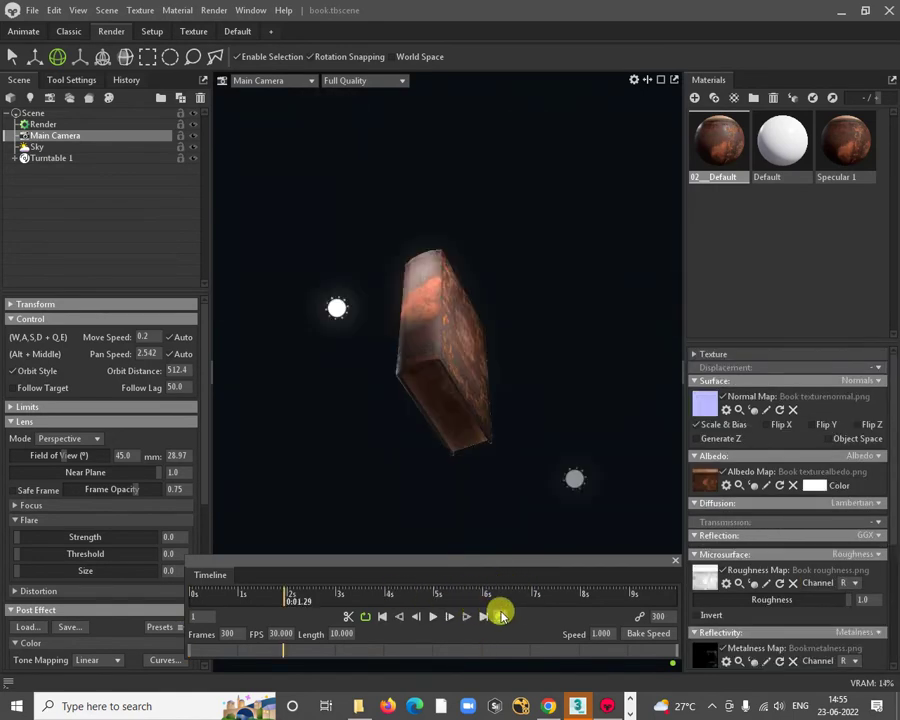
pyautogui.click(503, 616)
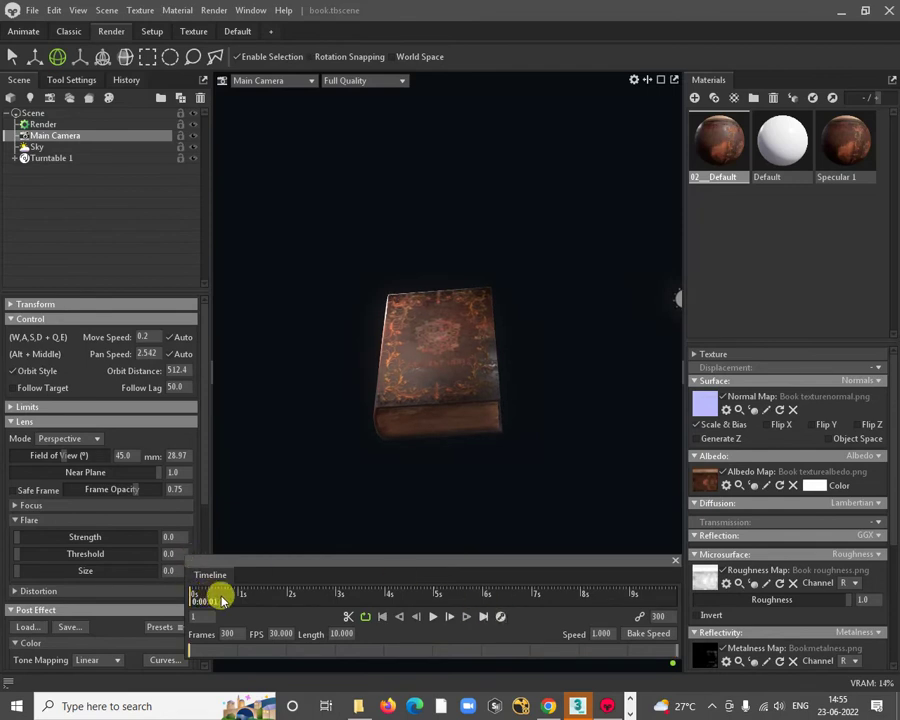
# Step: Frame the book's front cover closer in the Main Camera at the start, and scrub the timeline to the end to check the spin
pyautogui.moveTo(214, 595); pyautogui.dragTo(169, 669)
pyautogui.moveTo(435, 457); pyautogui.dragTo(512, 392)
pyautogui.scroll(3, 495, 428)
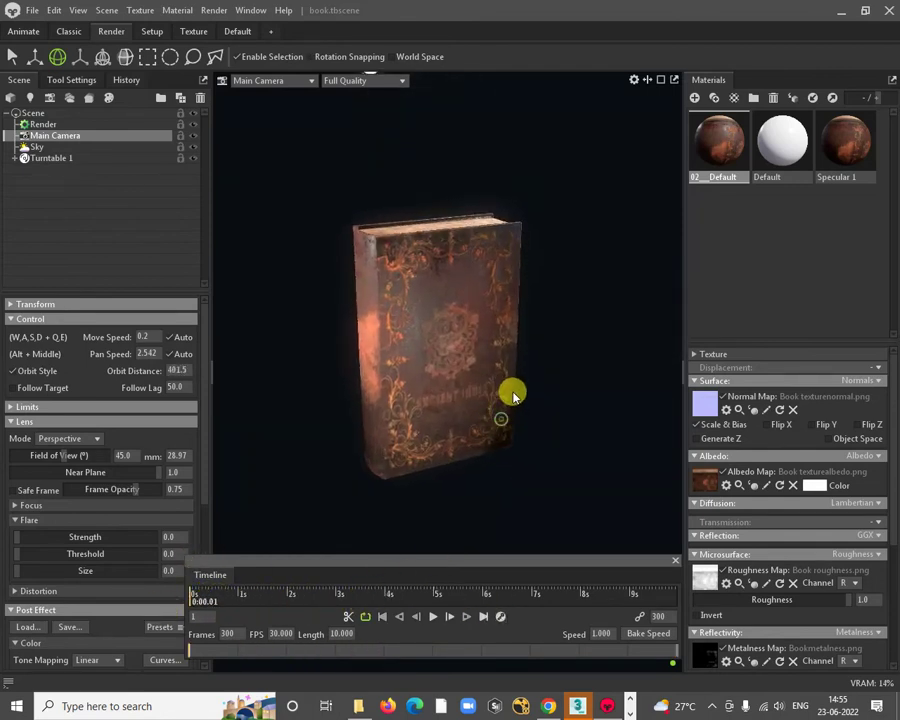
pyautogui.moveTo(207, 598); pyautogui.dragTo(673, 582)
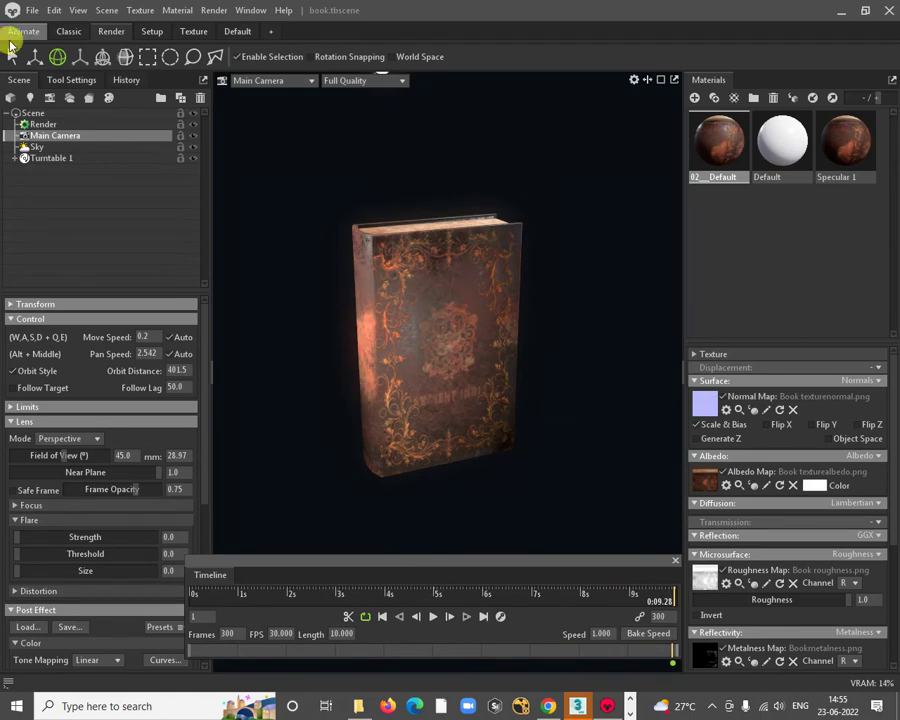
# Step: Enable ray tracing in the Render object's lighting settings, keeping the viewport denoise strength at 1.0
pyautogui.click(39, 125)
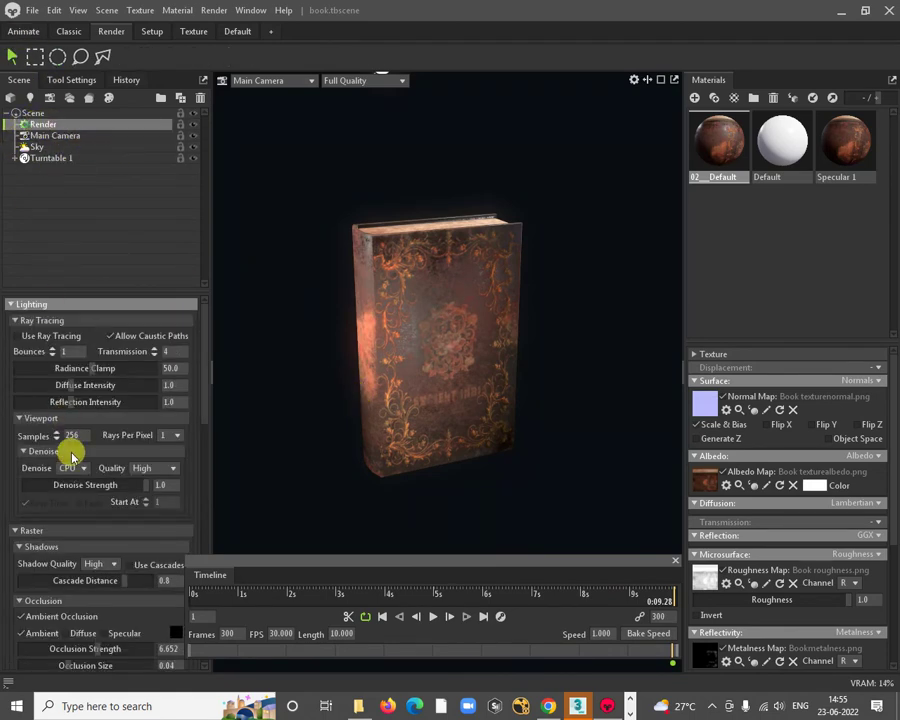
pyautogui.click(16, 341)
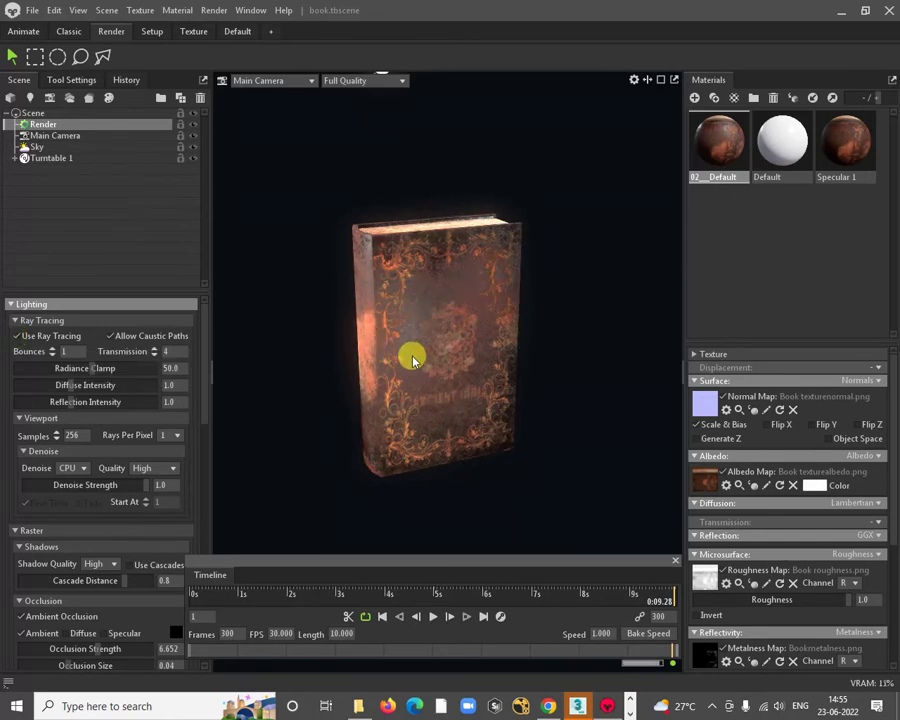
pyautogui.moveTo(145, 485); pyautogui.dragTo(178, 490)
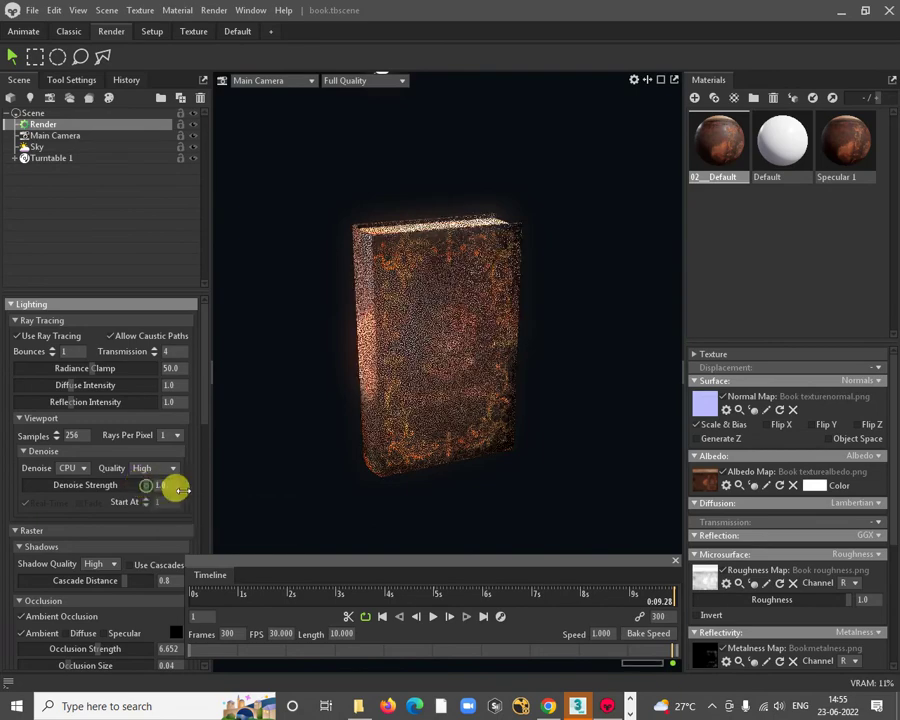
# Step: Raise the ambient occlusion strength to 28.49 in the render settings
pyautogui.scroll(-3, 90, 552)
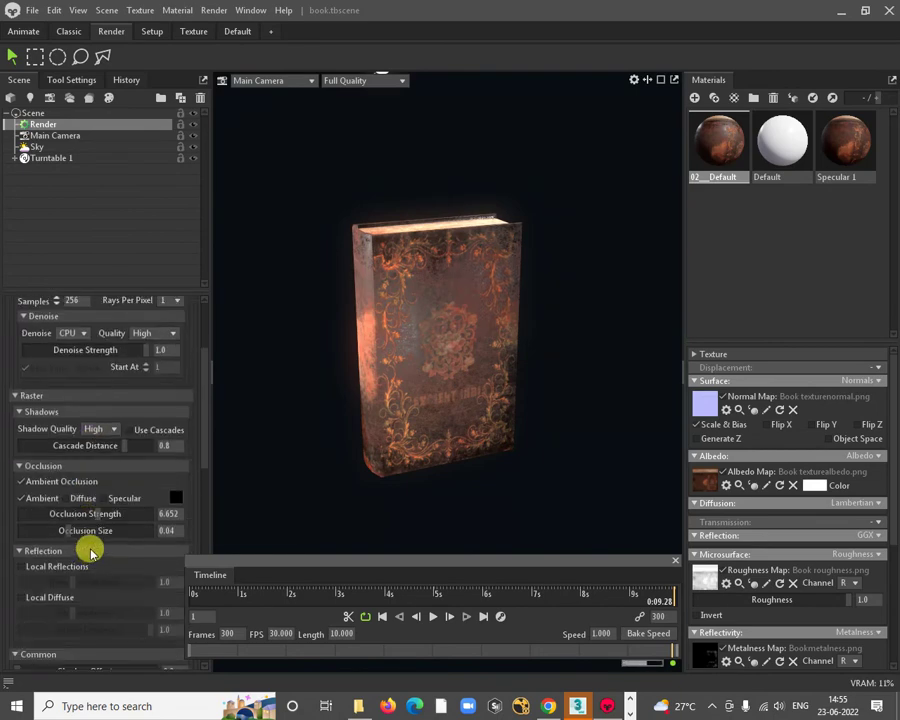
pyautogui.scroll(-2, 90, 552)
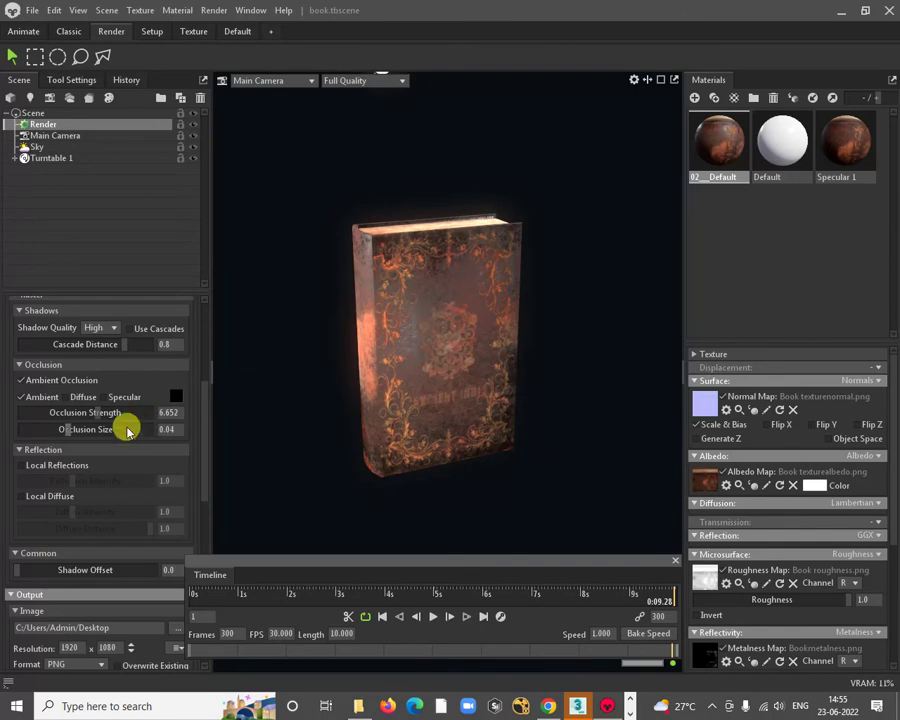
pyautogui.moveTo(104, 408); pyautogui.dragTo(137, 410)
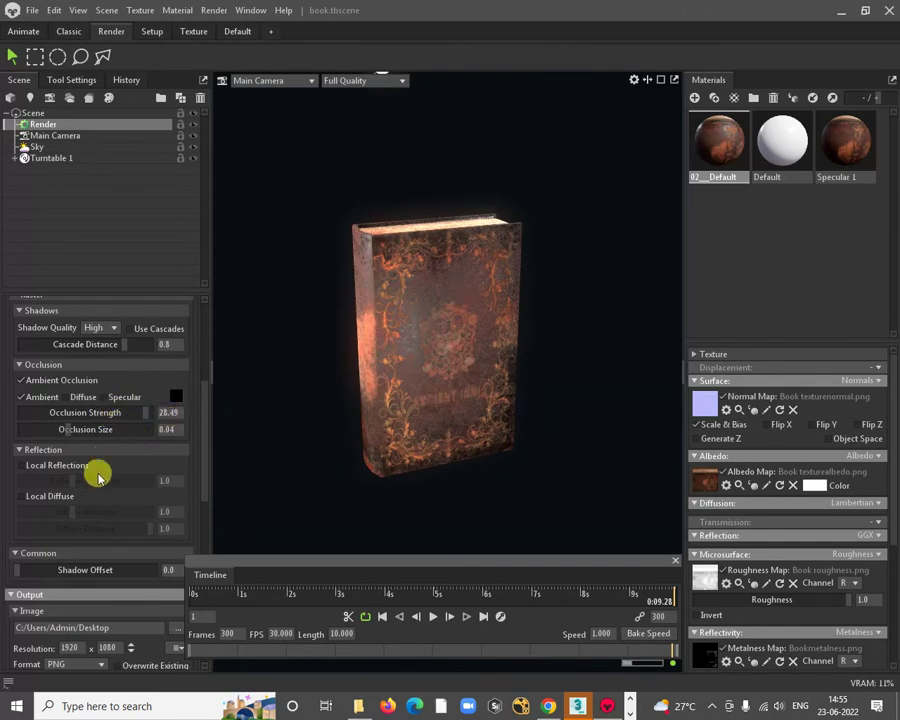
pyautogui.scroll(-5, 100, 536)
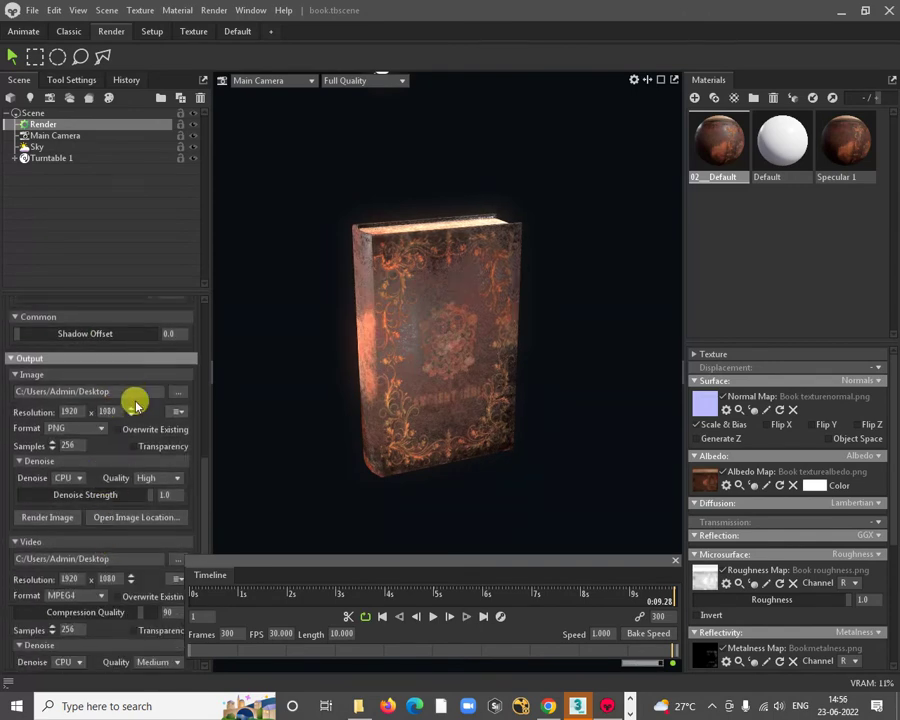
pyautogui.click(178, 391)
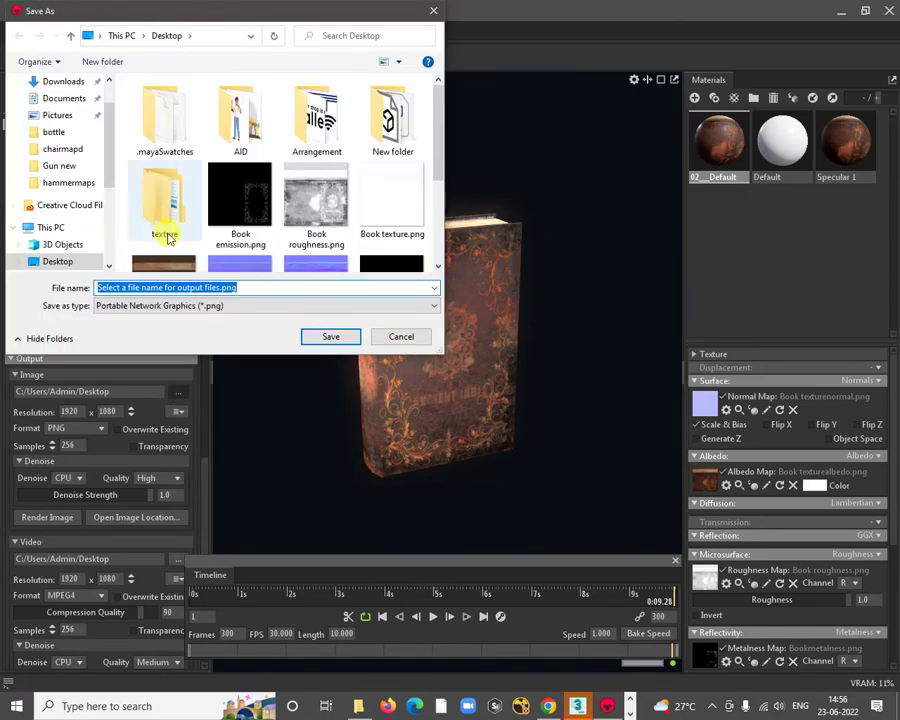
pyautogui.click(396, 340)
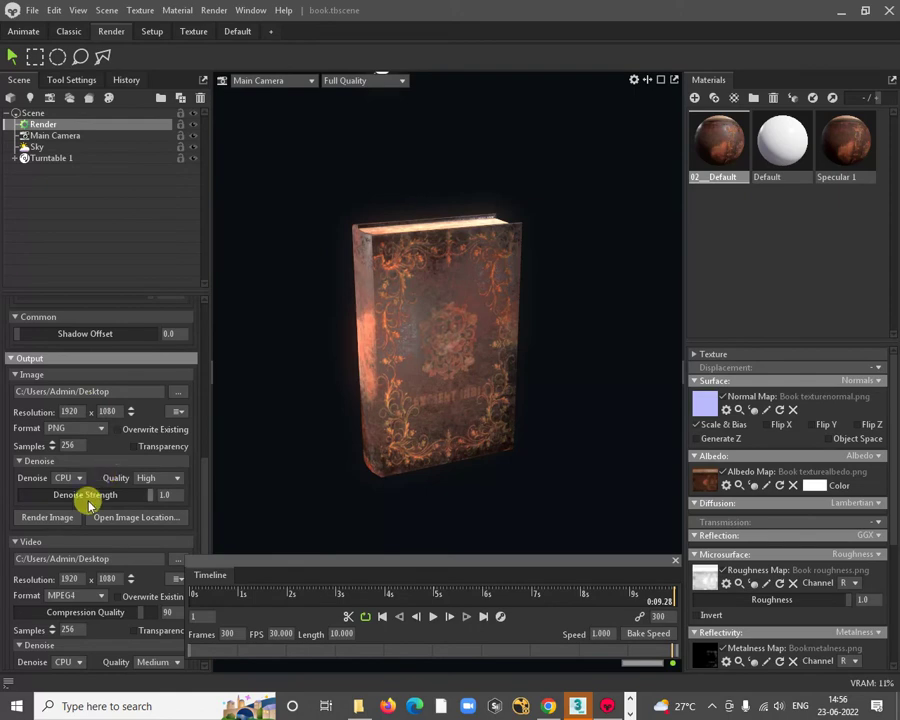
# Step: Review the MPEG4 video output settings and start rendering all videos of the turntable
pyautogui.scroll(-5, 88, 500)
pyautogui.scroll(-1, 62, 504)
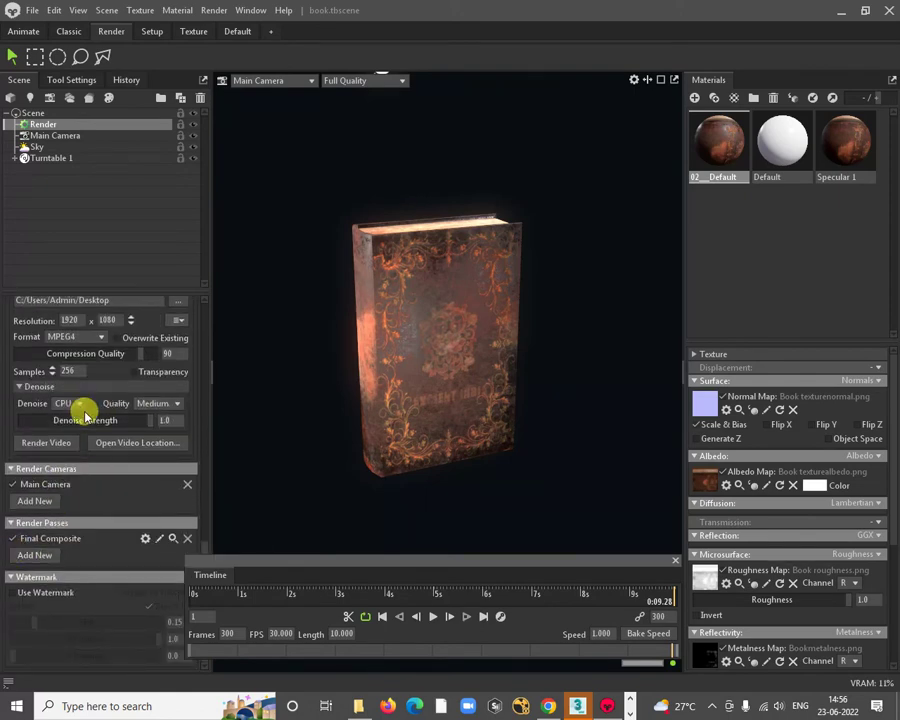
pyautogui.scroll(3, 85, 414)
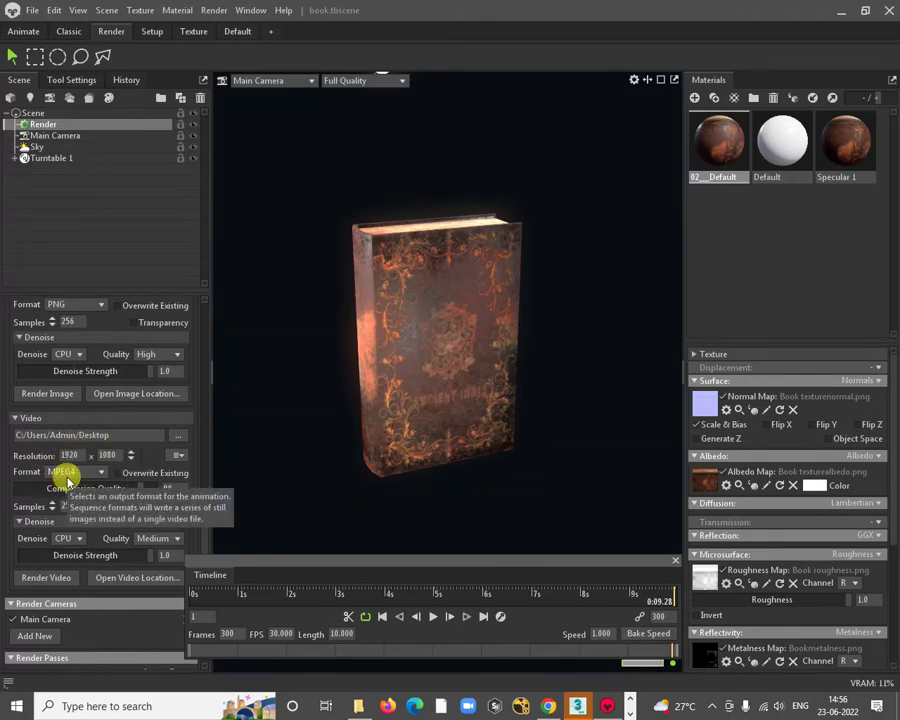
pyautogui.click(215, 12)
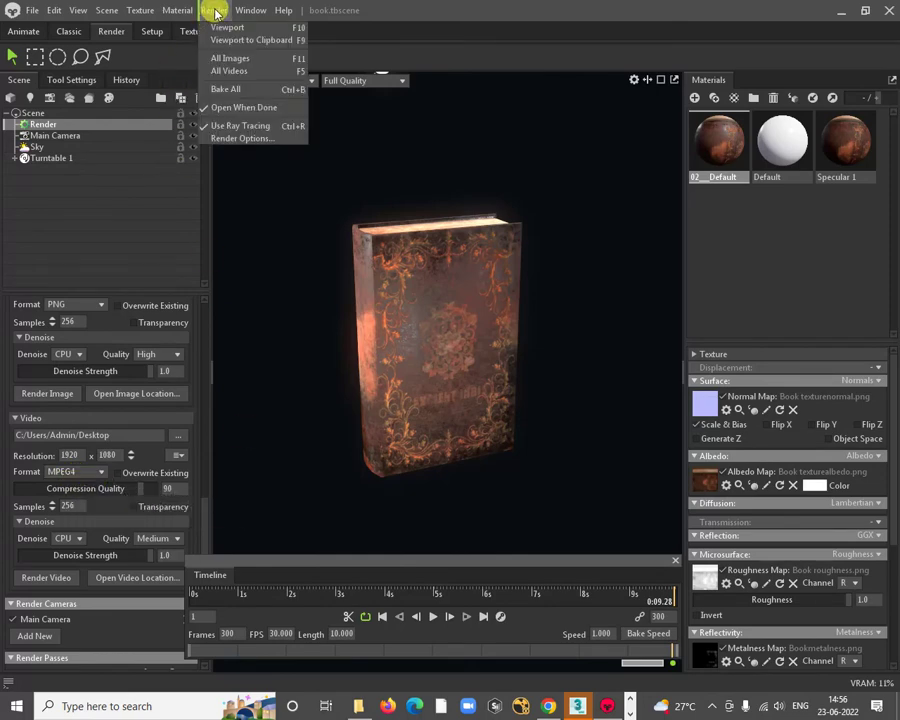
pyautogui.click(238, 72)
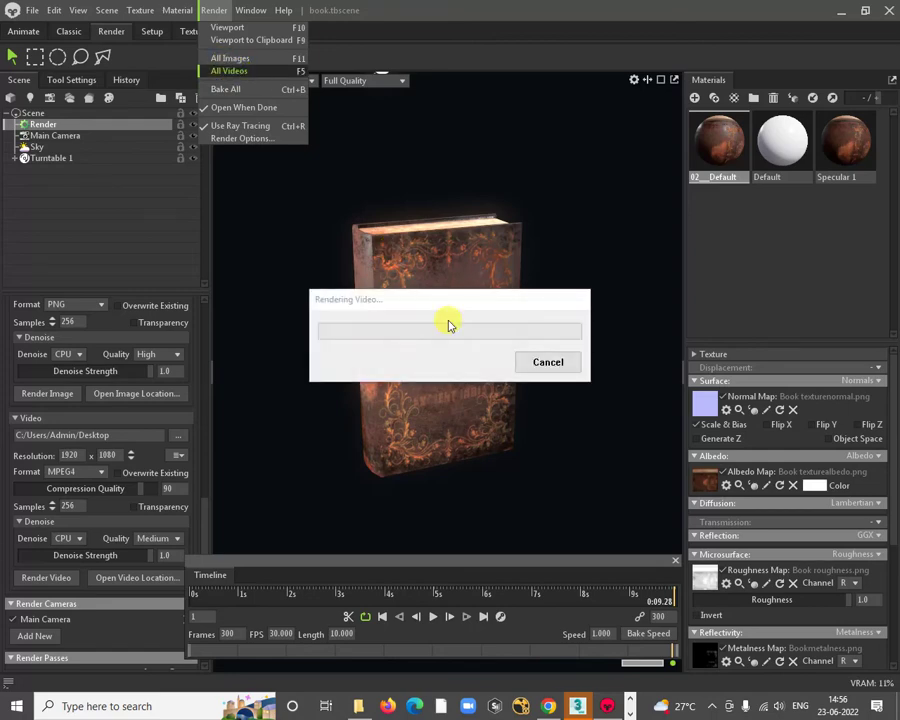